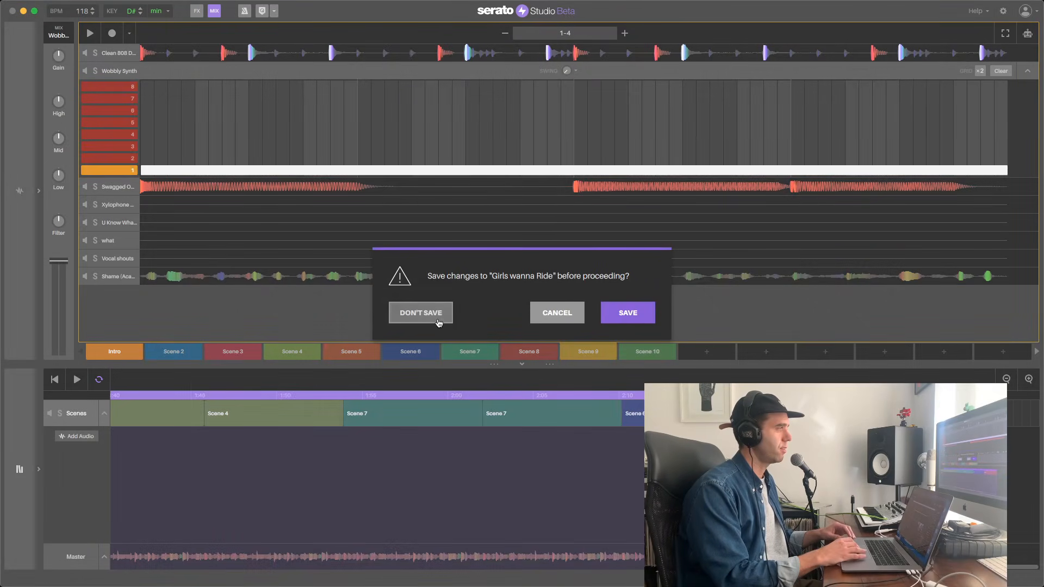
- Save the changes to "Girls wanna Ride", look through the demo projects and beat templates, and create a new beat
{"action": "left_click", "coordinate": [636, 320]}
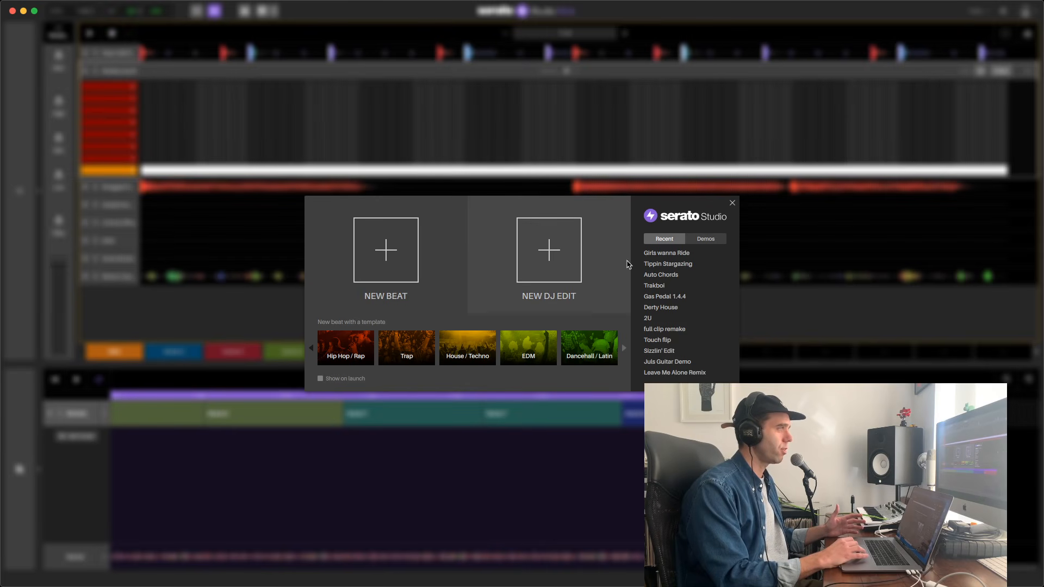
{"action": "left_click", "coordinate": [705, 240]}
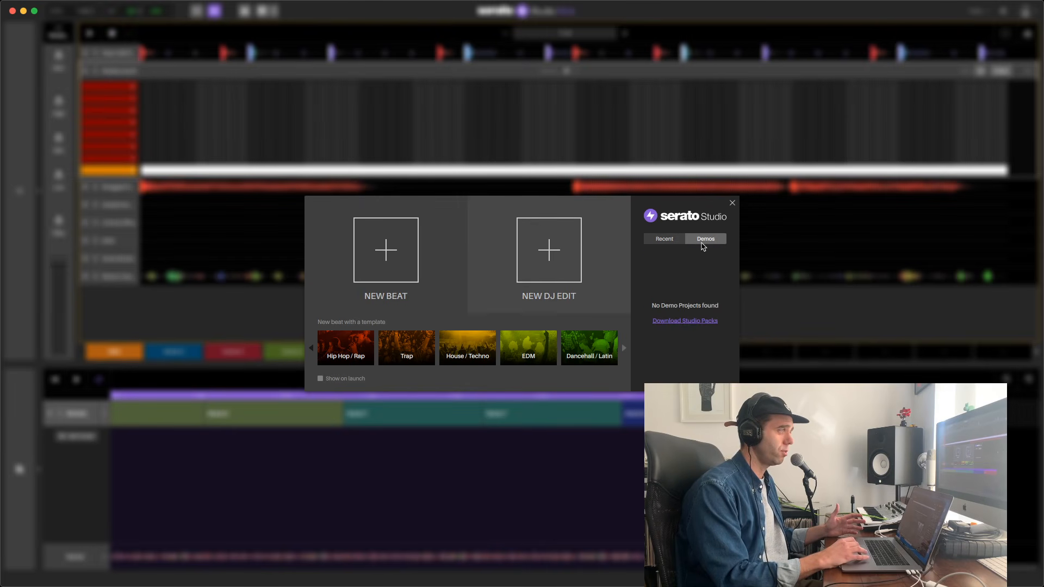
{"action": "left_click", "coordinate": [666, 241]}
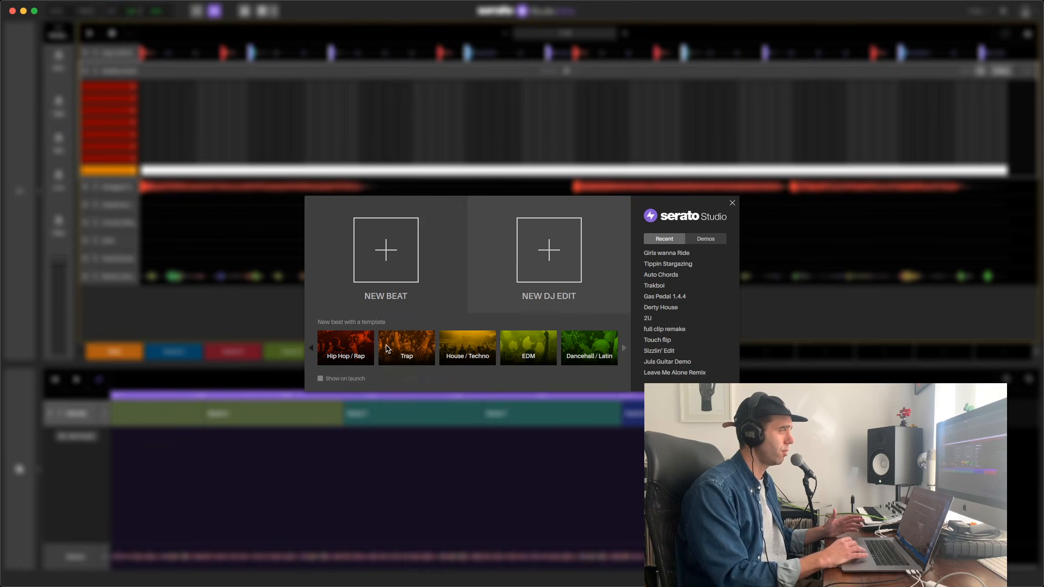
{"action": "left_click", "coordinate": [624, 348]}
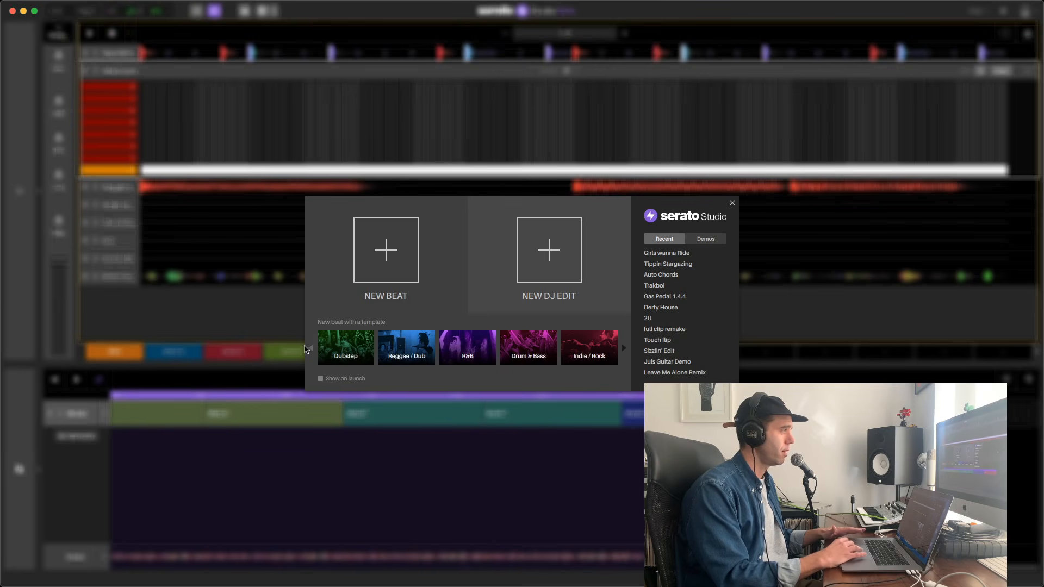
{"action": "left_click", "coordinate": [309, 348]}
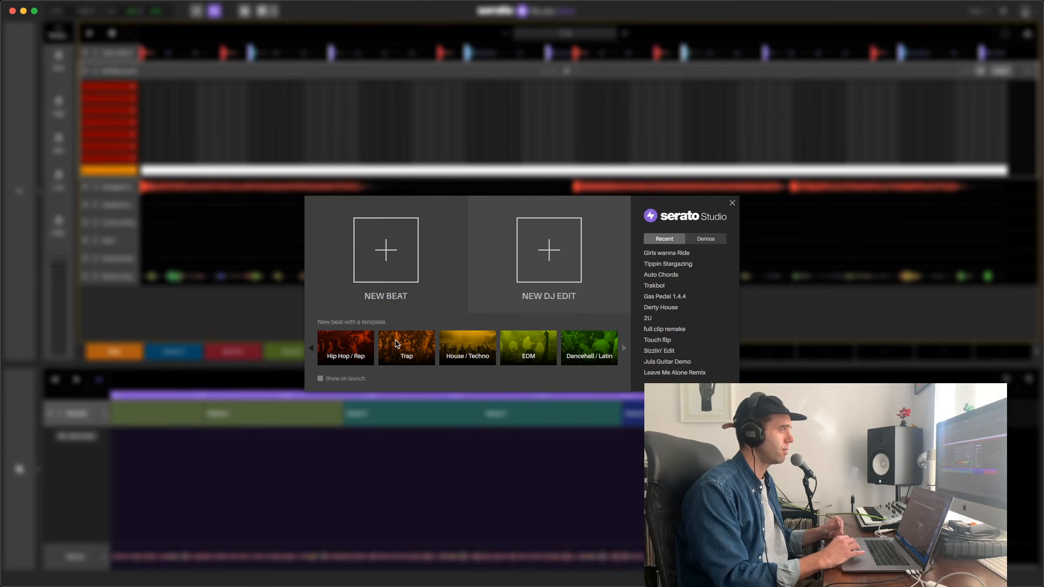
{"action": "left_click", "coordinate": [386, 253]}
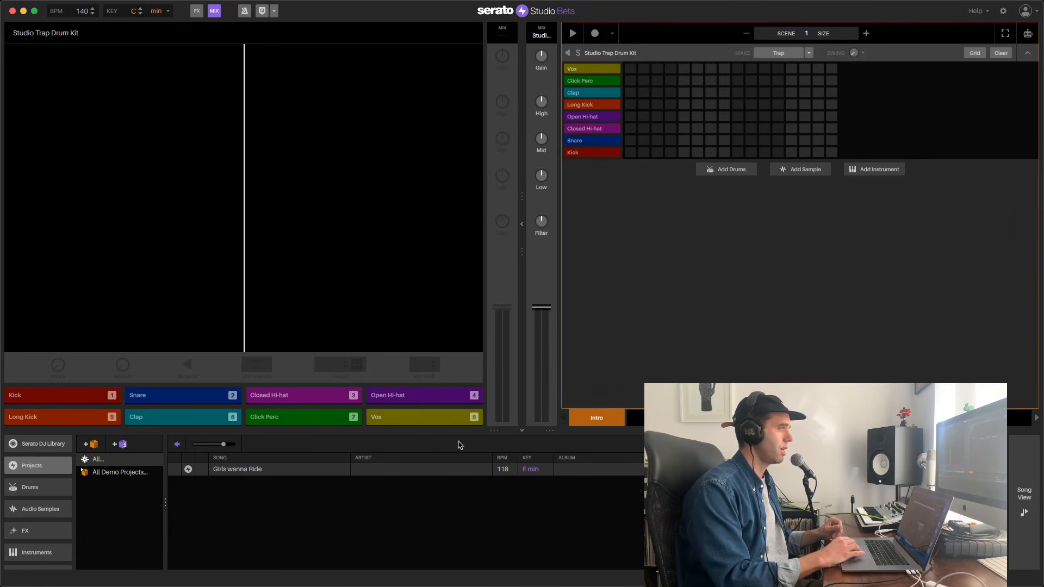
- Enlarge the library area and show the tracks of the Serato DJ Library
{"action": "left_click_drag", "start_coordinate": [546, 432], "coordinate": [536, 313]}
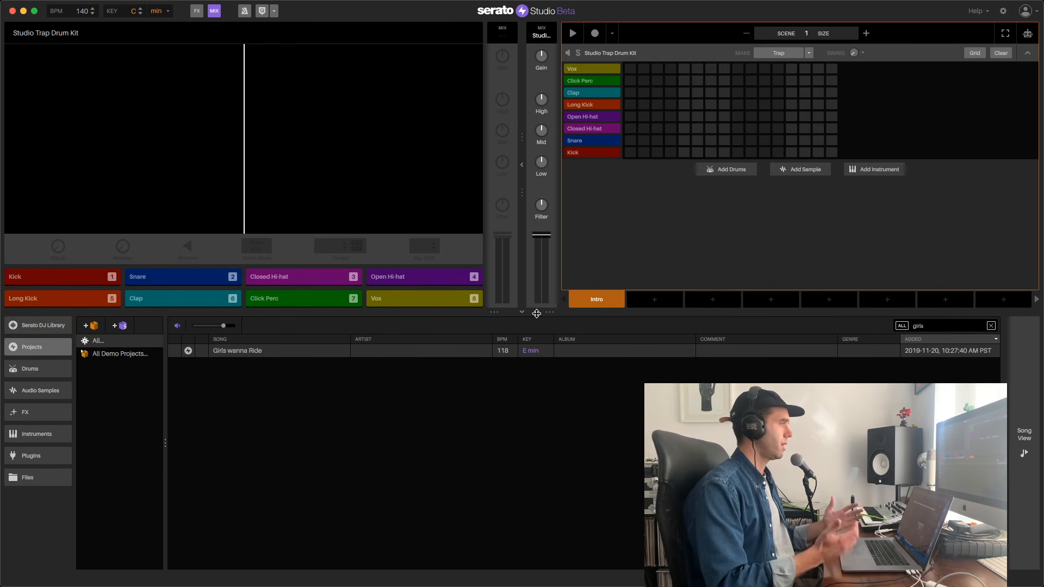
{"action": "left_click", "coordinate": [48, 327]}
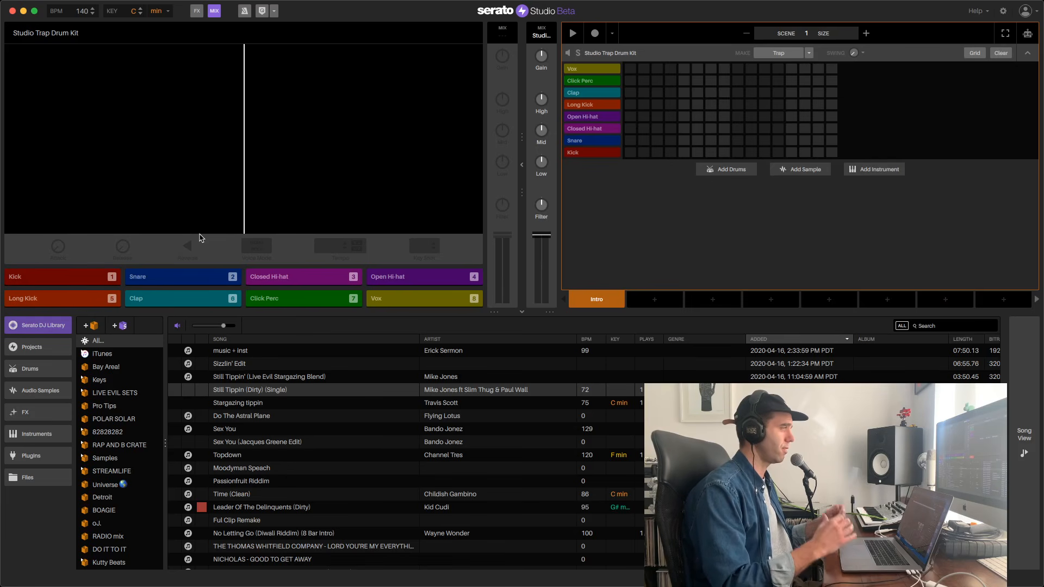
- Audition the trap drum kit by triggering the Kick, Snare, Closed Hi-hat, Open Hi-hat, Click Perc and Clap pads
{"action": "key", "text": "1"}
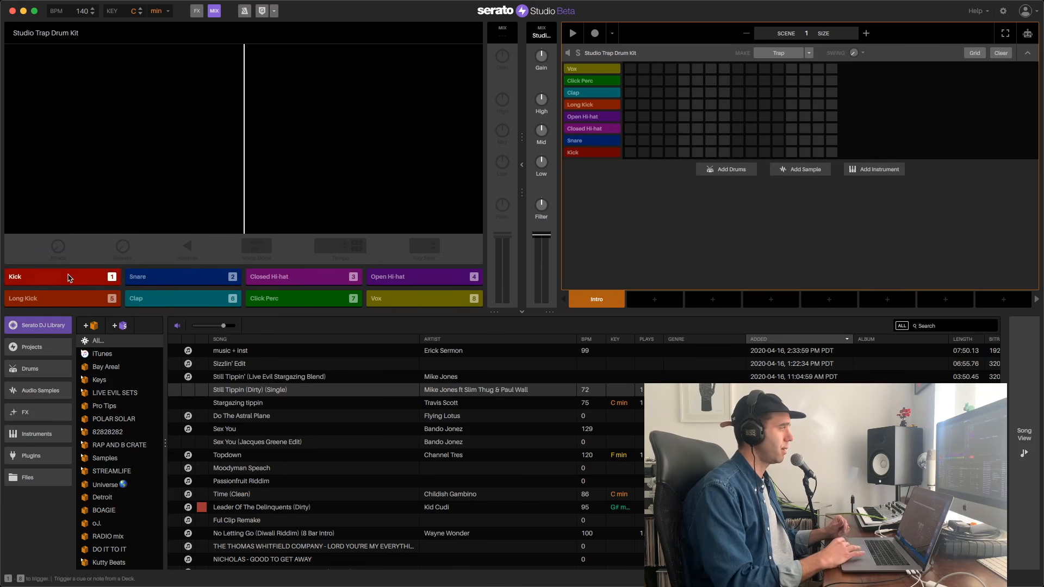
{"action": "key", "text": "3"}
{"action": "key", "text": "2"}
{"action": "key", "text": "1"}
{"action": "key", "text": "3"}
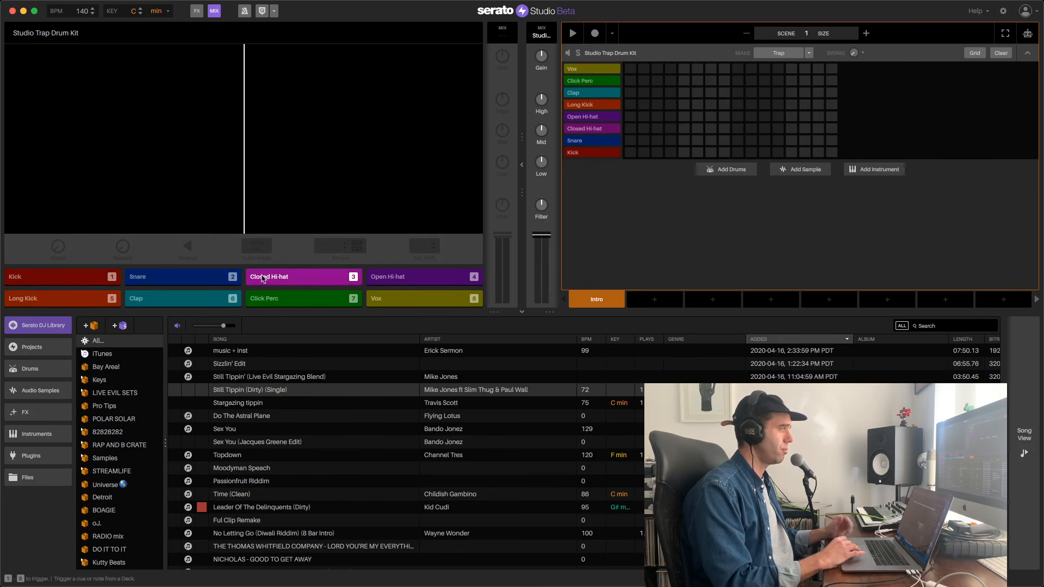
{"action": "key", "text": "4"}
{"action": "key", "text": "3"}
{"action": "key", "text": "1"}
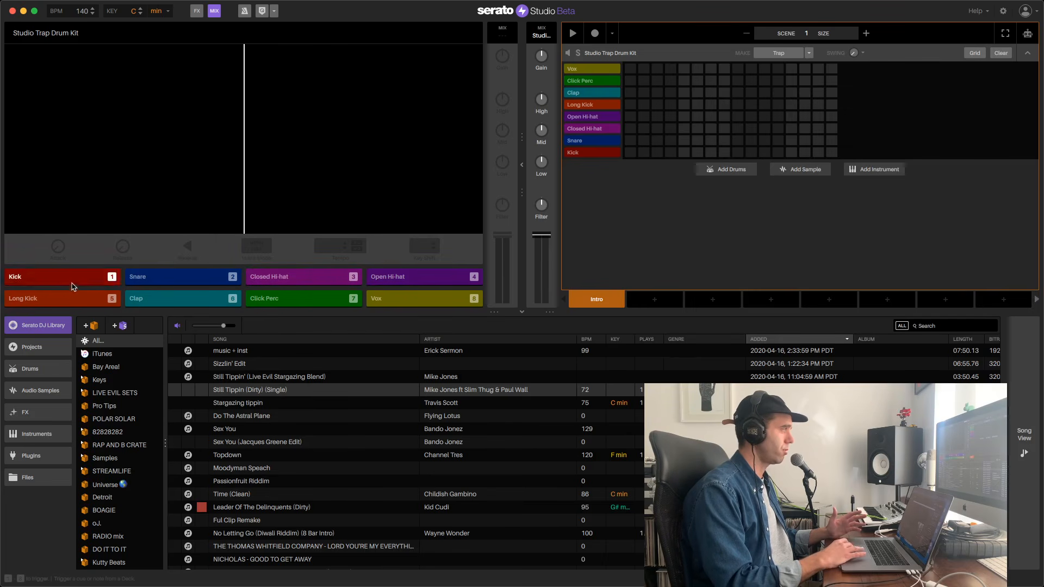
{"action": "key", "text": "2"}
{"action": "key", "text": "3"}
{"action": "key", "text": "4"}
{"action": "key", "text": "7"}
{"action": "key", "text": "6"}
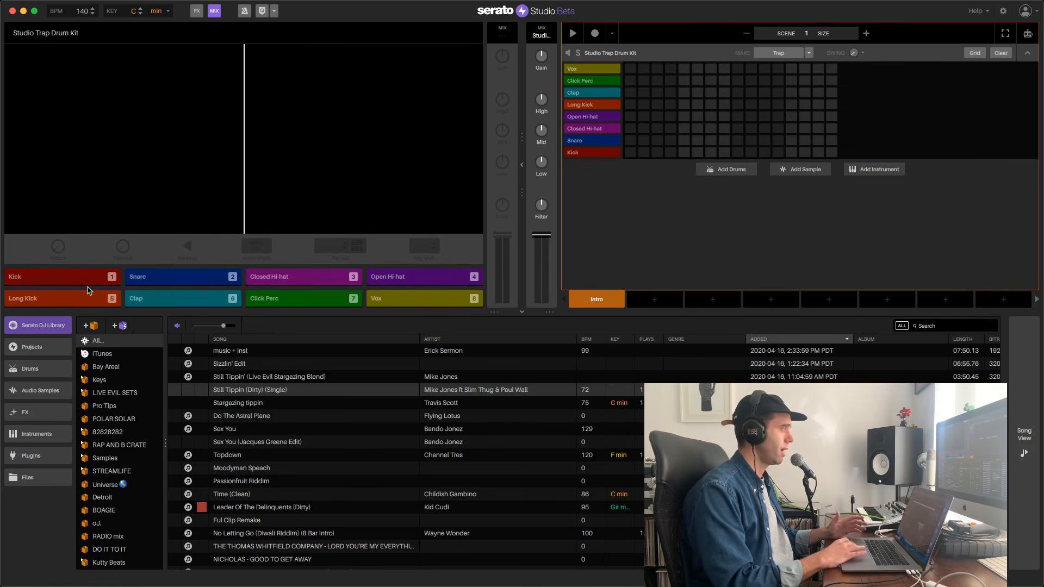
{"action": "key", "text": "1"}
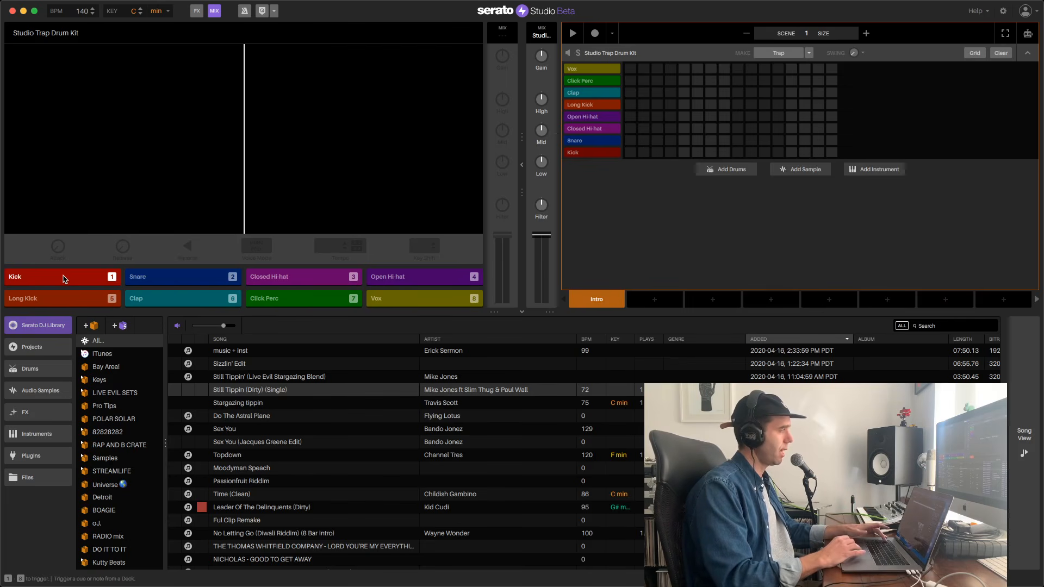
- Show the Kick sample's waveform and play through the remaining pads from Snare to Vox
{"action": "left_click", "coordinate": [69, 287]}
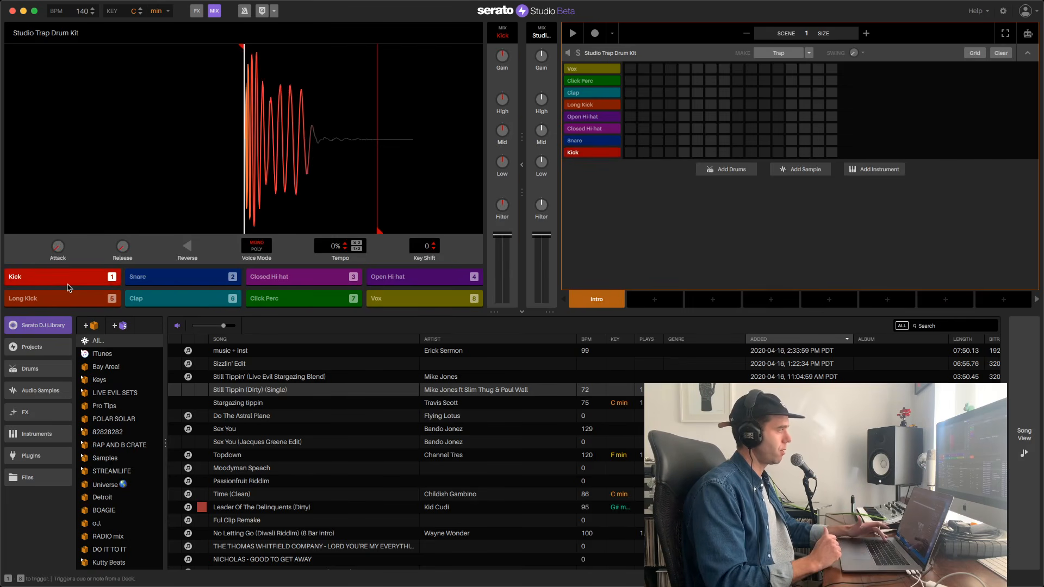
{"action": "key", "text": "2"}
{"action": "key", "text": "3"}
{"action": "key", "text": "4"}
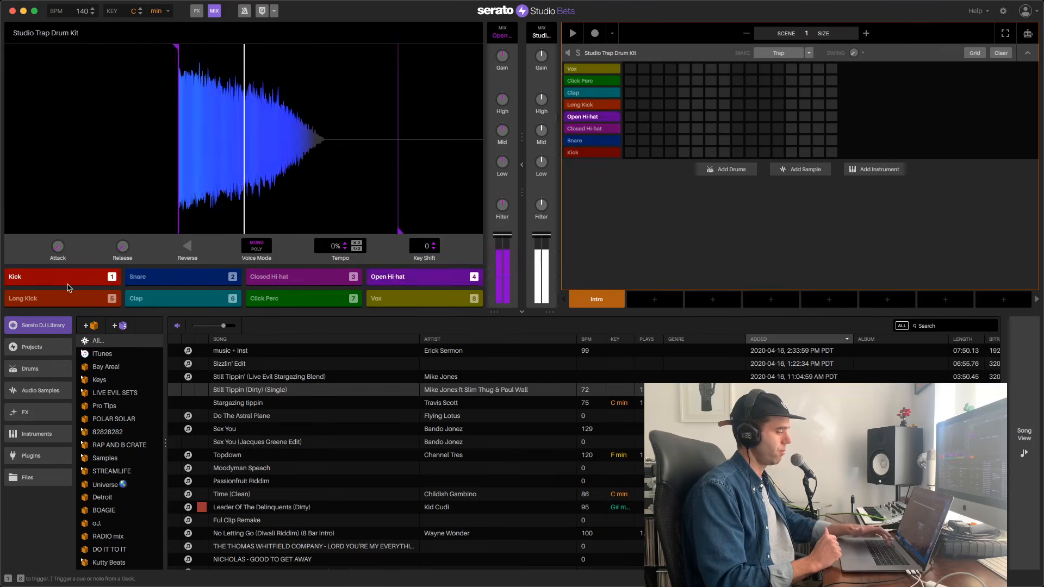
{"action": "key", "text": "5"}
{"action": "key", "text": "6"}
{"action": "key", "text": "7"}
{"action": "key", "text": "8"}
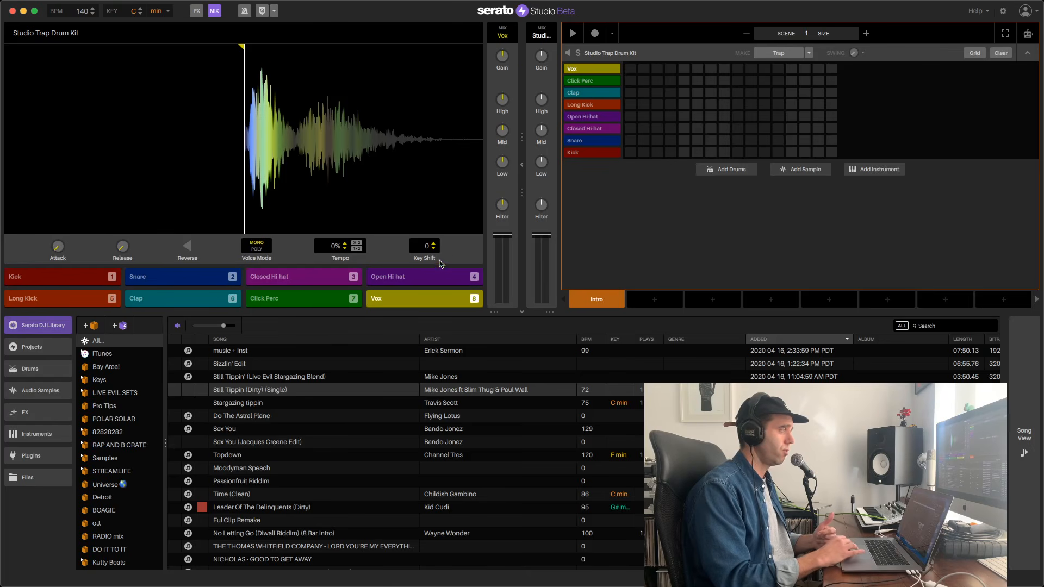
- Select the Open Hi-hat, Closed Hi-hat and Kick pads in turn, then trigger the Kick and inspect its channel controls
{"action": "left_click", "coordinate": [424, 278]}
{"action": "key", "text": "3"}
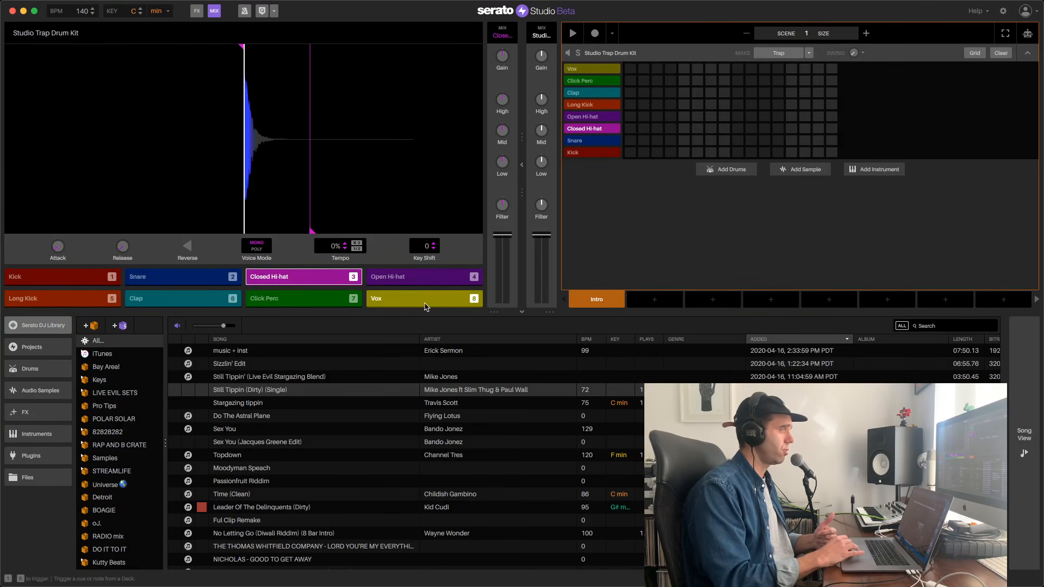
{"action": "left_click", "coordinate": [81, 280]}
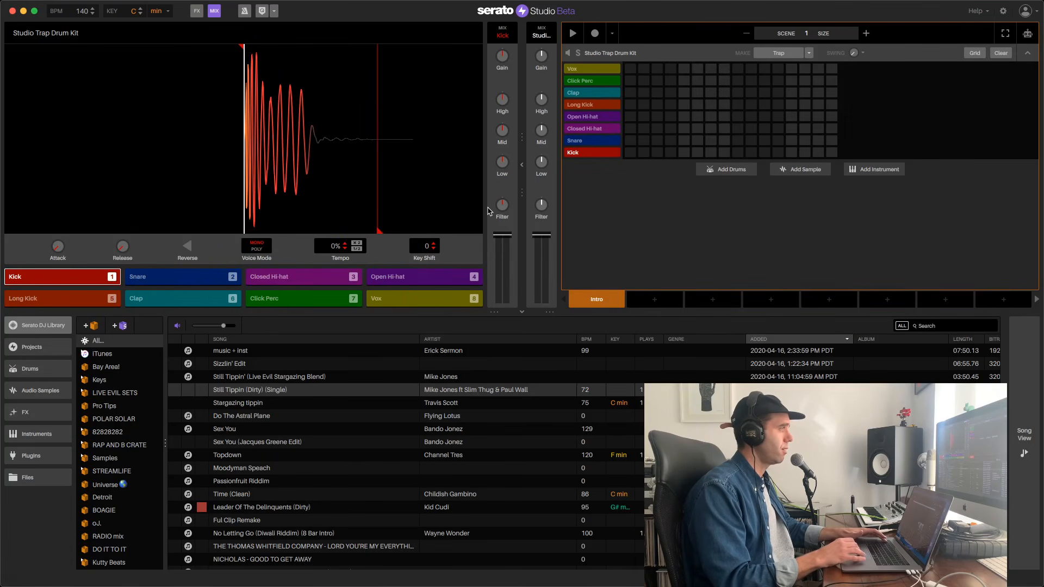
{"action": "mouse_move", "coordinate": [504, 206]}
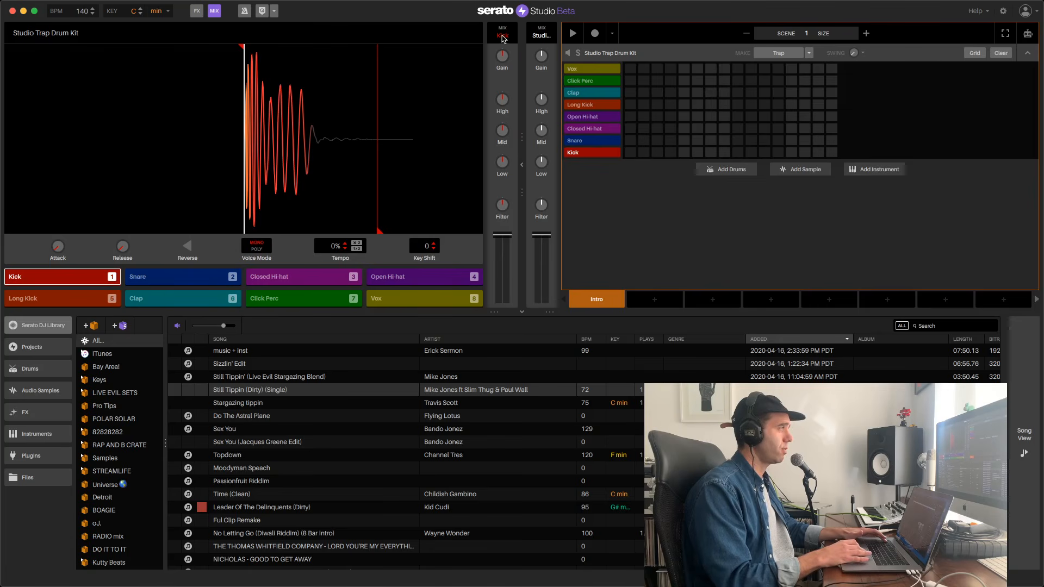
{"action": "key", "text": "1"}
{"action": "mouse_move", "coordinate": [503, 60]}
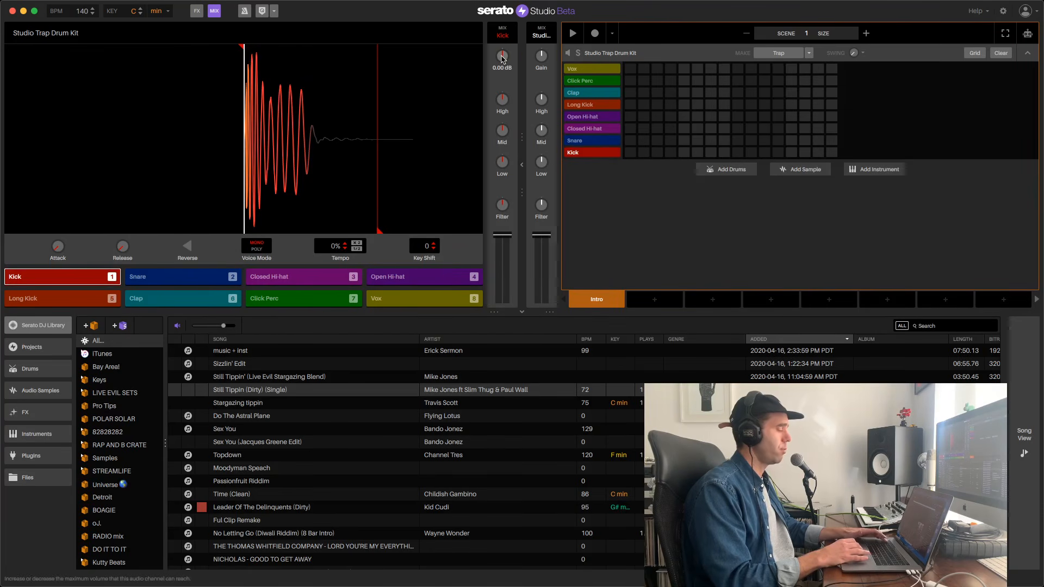
- Try the low-pass filter on the Snare channel while triggering the Snare, and reset the filter to 0
{"action": "key", "text": "2"}
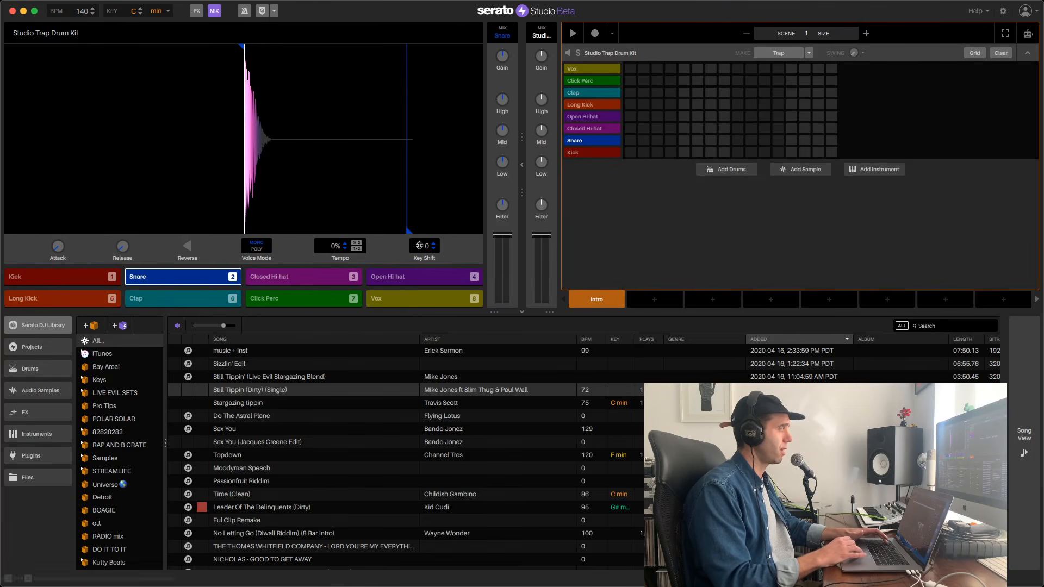
{"action": "key", "text": "2"}
{"action": "key", "text": "2"}
{"action": "key", "text": "2"}
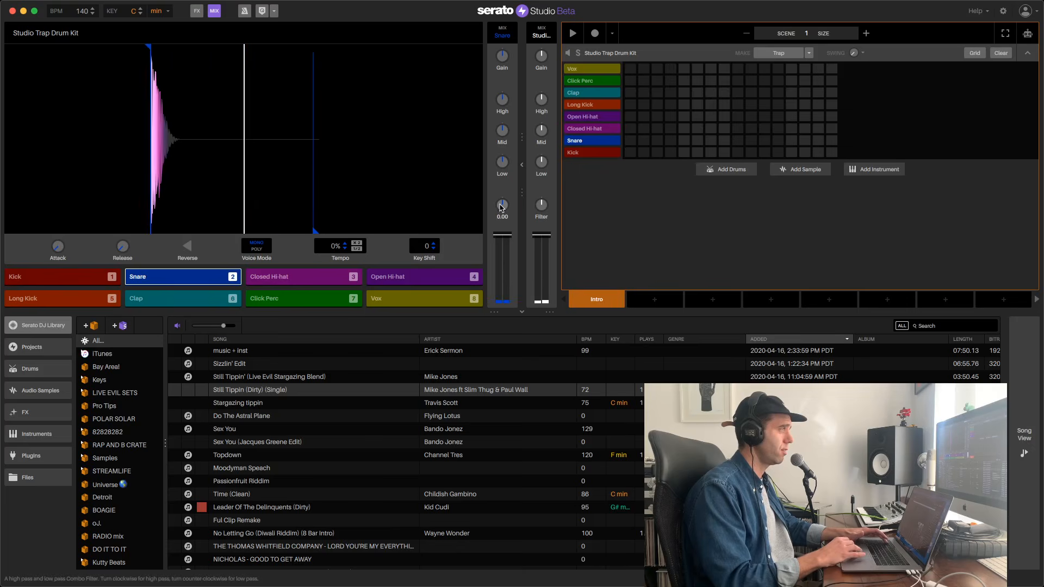
{"action": "key", "text": "2"}
{"action": "key", "text": "2"}
{"action": "left_click_drag", "start_coordinate": [502, 205], "coordinate": [501, 224]}
{"action": "double_click", "coordinate": [502, 205]}
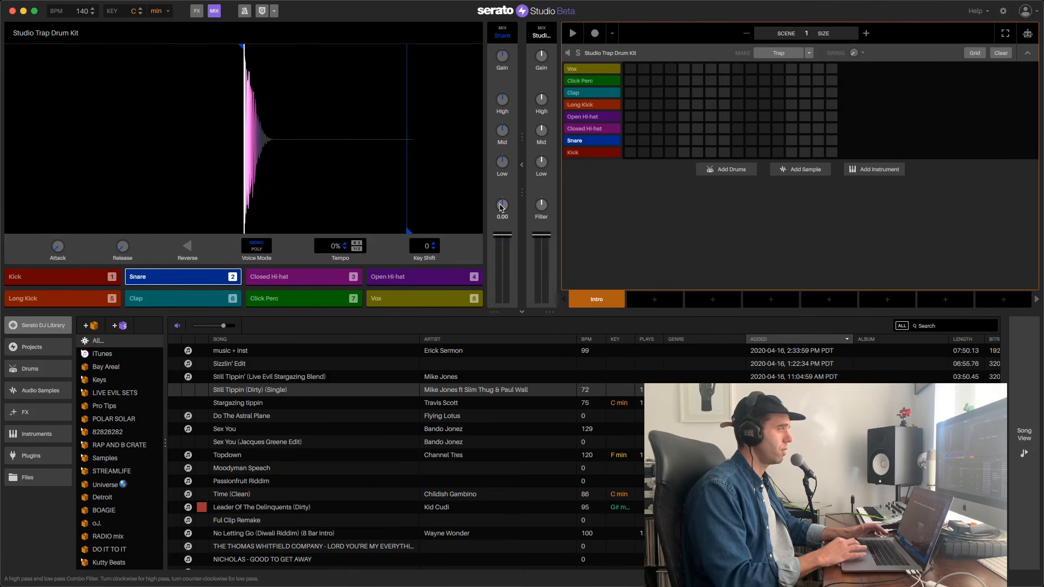
{"action": "key", "text": "2"}
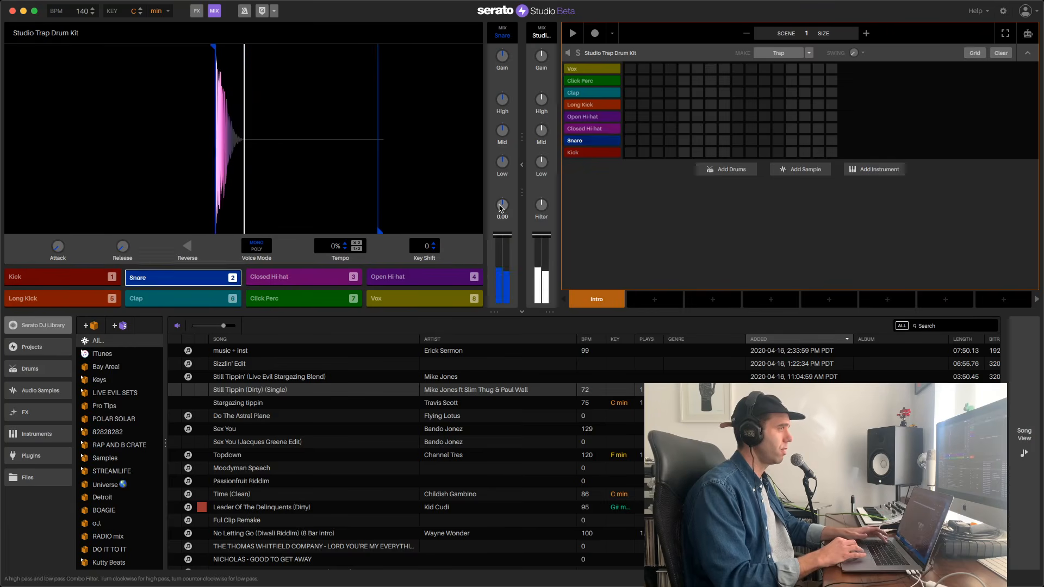
{"action": "key", "text": "2"}
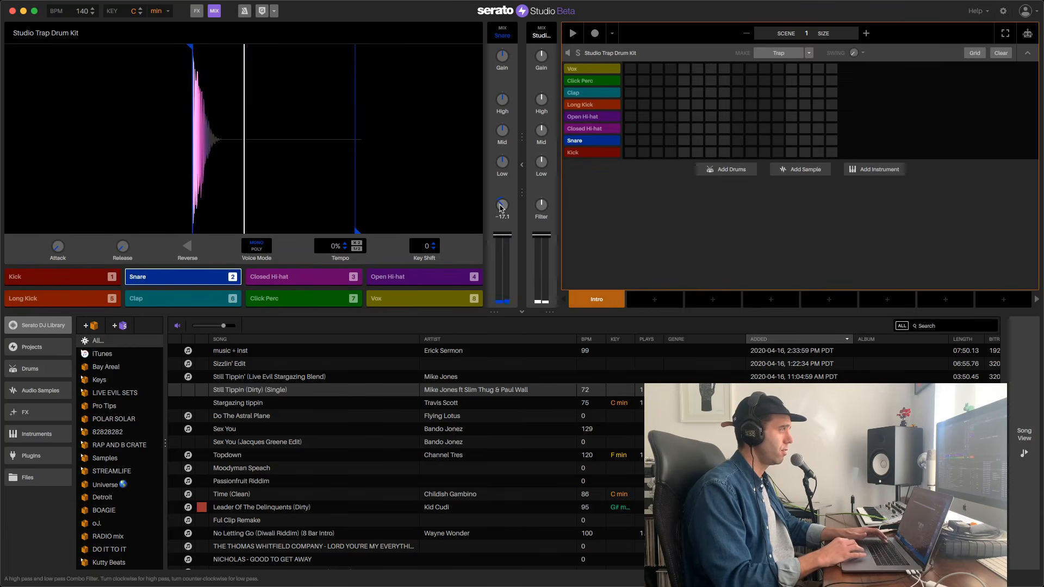
{"action": "scroll", "coordinate": [501, 209], "scroll_direction": "up", "scroll_amount": 1}
- Switch between the Kick, Snare and Closed Hi-hat pads to view each sample's settings, ending on the Snare
{"action": "left_click", "coordinate": [60, 276]}
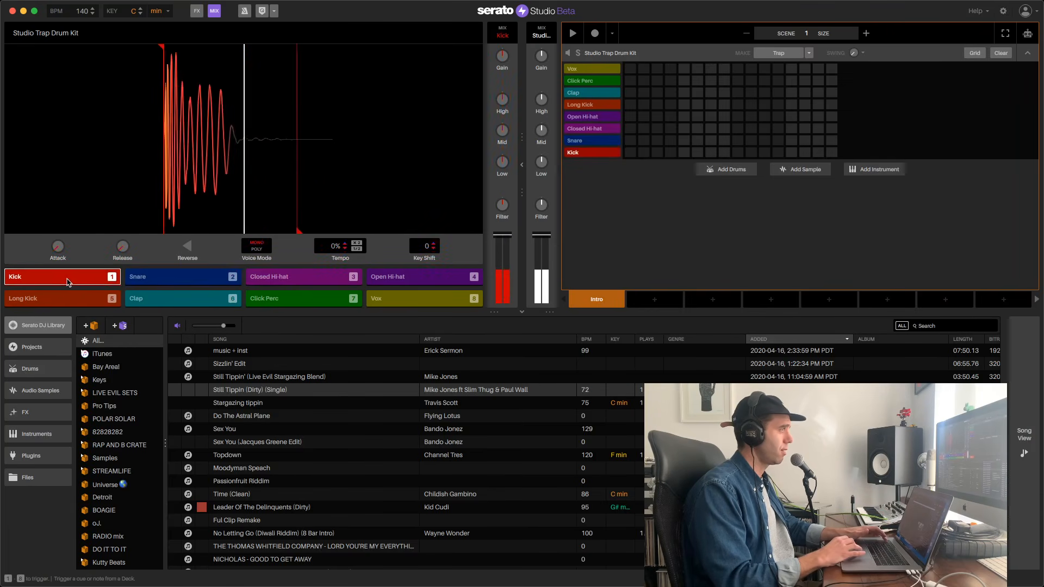
{"action": "left_click", "coordinate": [214, 279]}
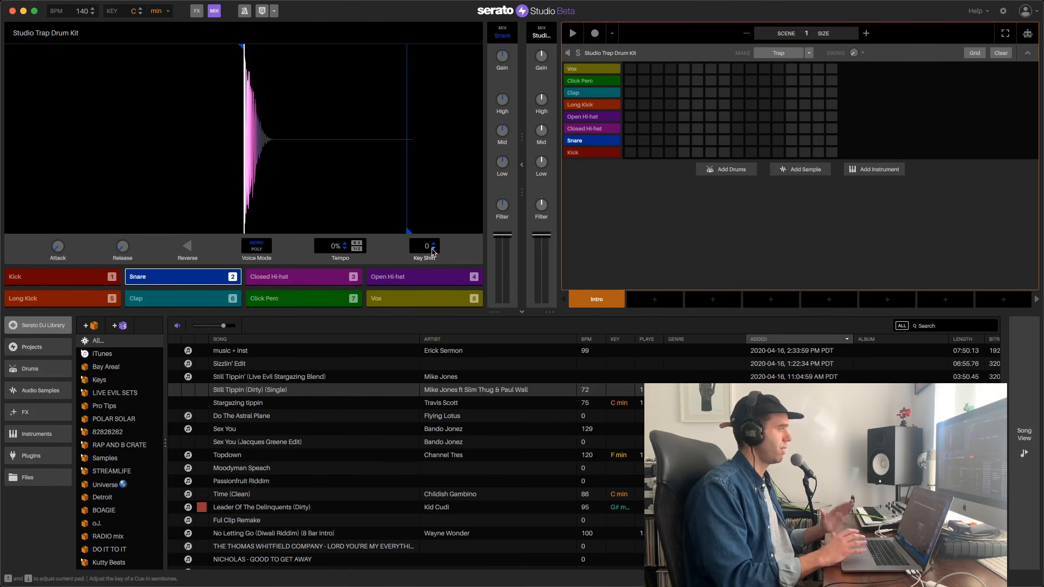
{"action": "key", "text": "1"}
{"action": "key", "text": "3"}
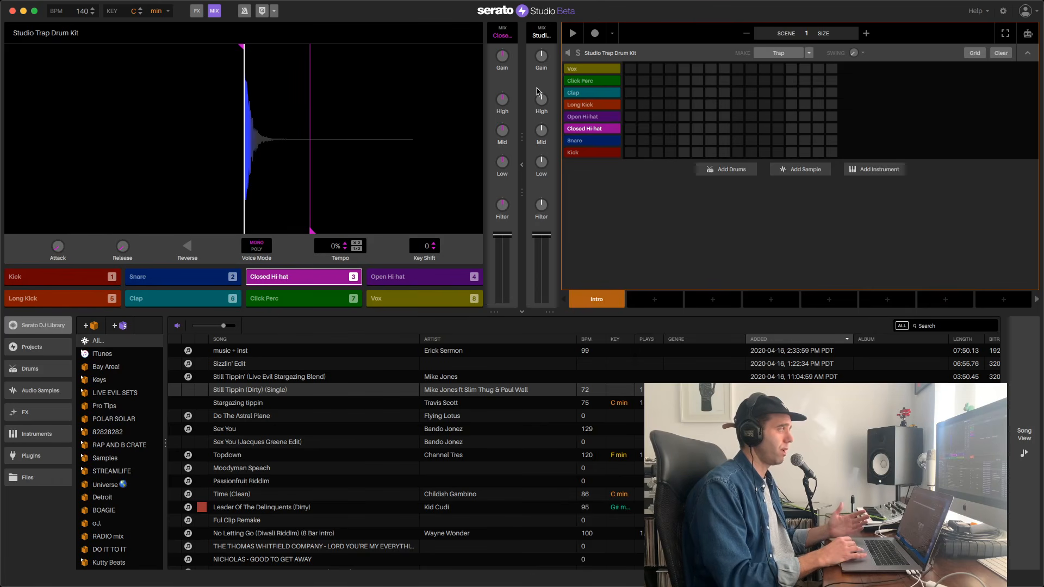
{"action": "left_click", "coordinate": [76, 280]}
{"action": "left_click", "coordinate": [180, 278]}
{"action": "left_click", "coordinate": [270, 278]}
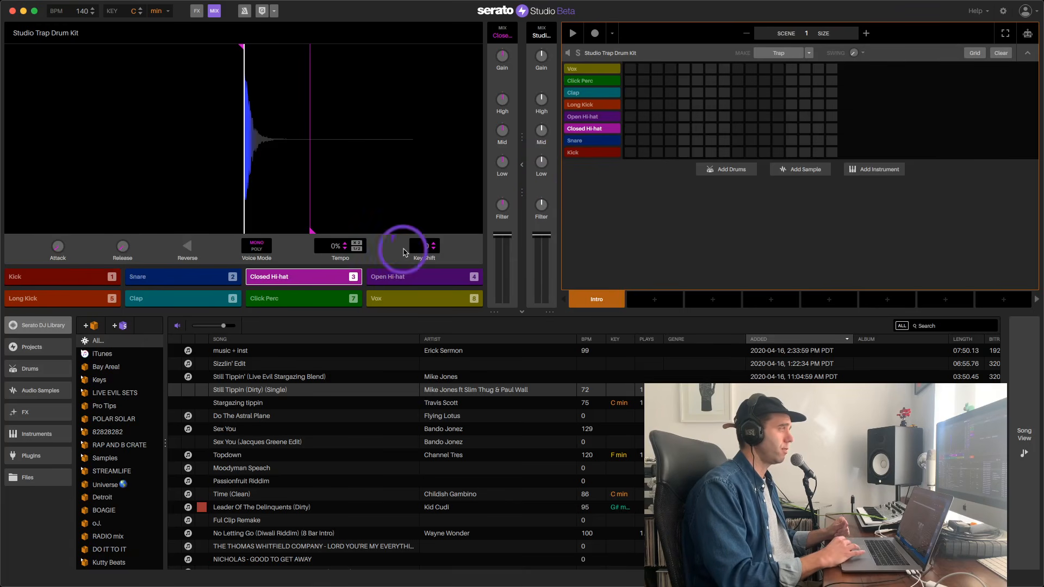
{"action": "left_click", "coordinate": [198, 277]}
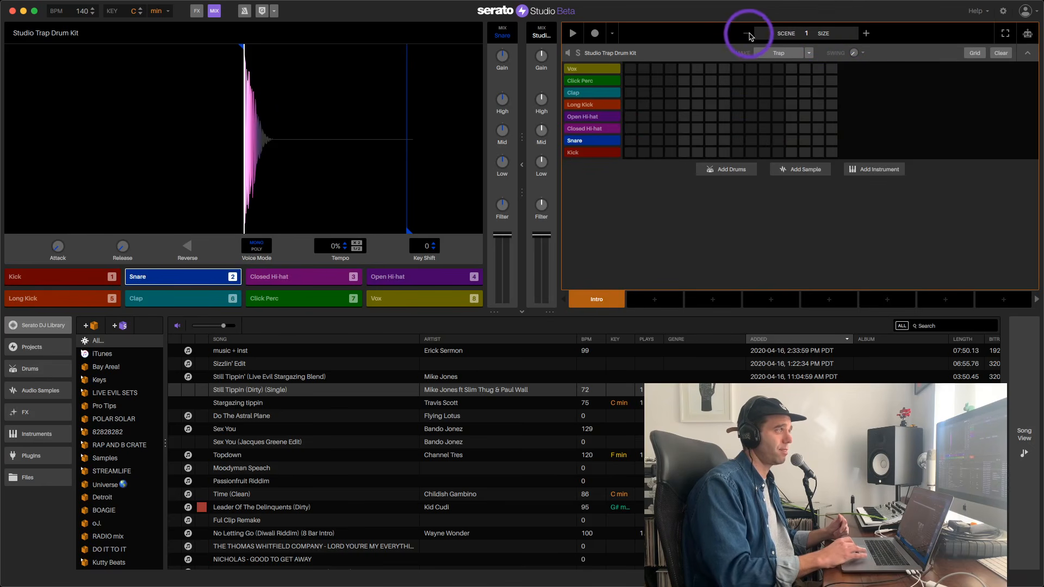
- Extend the Intro scene to four bars
{"action": "left_click", "coordinate": [866, 33]}
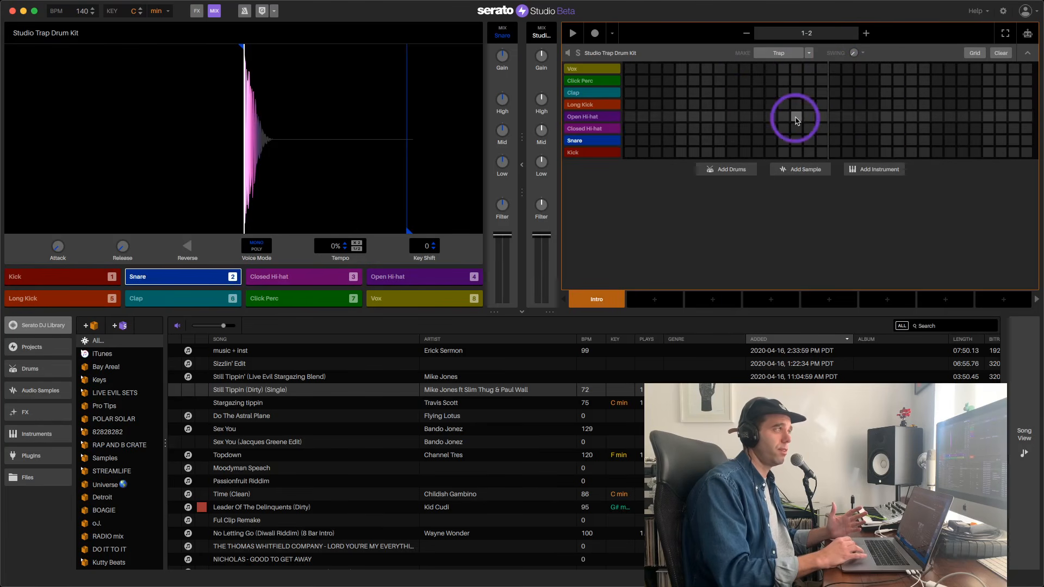
{"action": "left_click", "coordinate": [866, 33]}
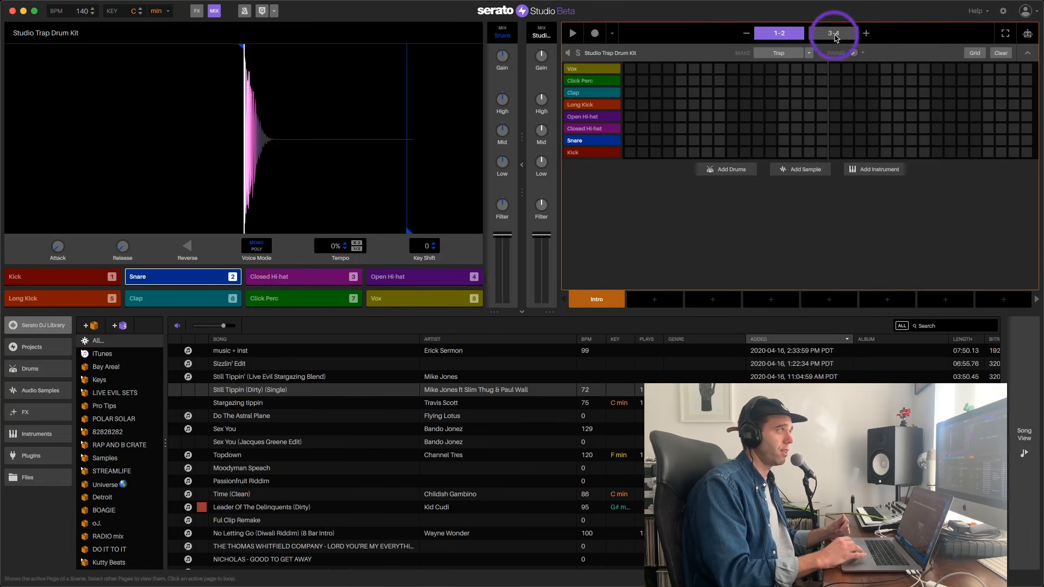
- Collapse and reopen the drum deck, and make it slightly narrower to give the sequencer more width
{"action": "left_click", "coordinate": [521, 165]}
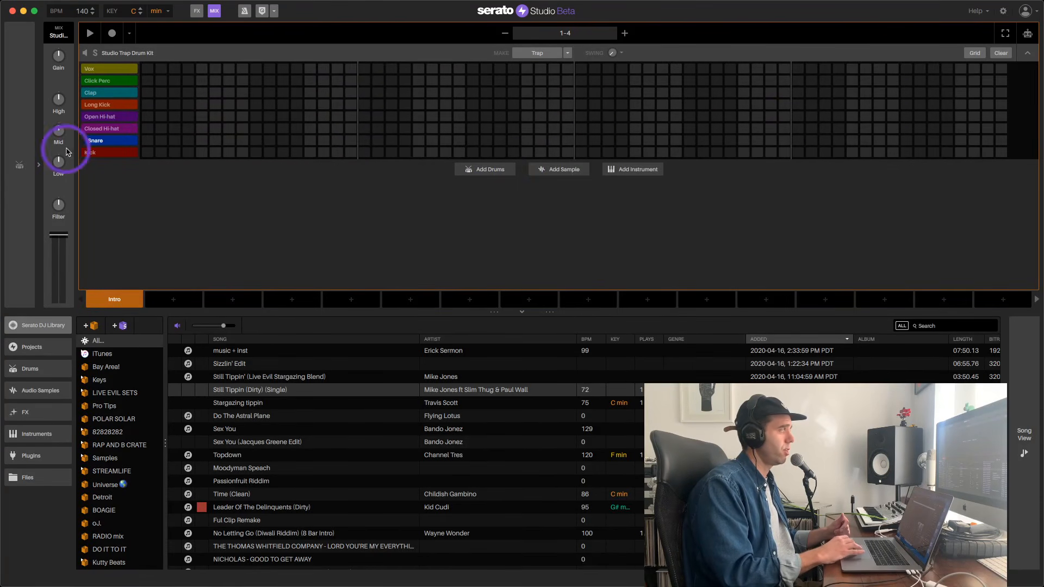
{"action": "left_click", "coordinate": [41, 166]}
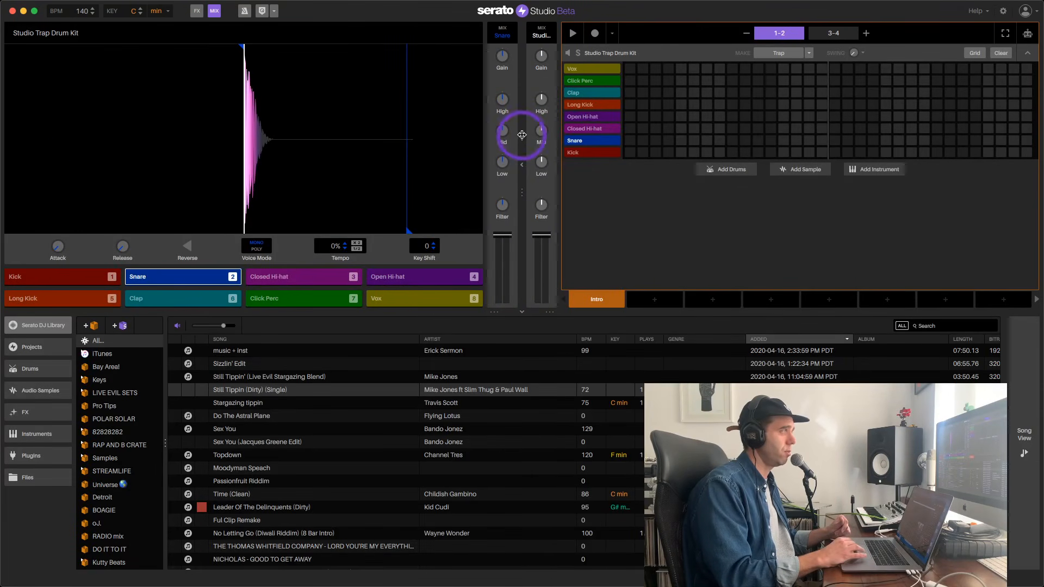
{"action": "mouse_move", "coordinate": [522, 135]}
{"action": "left_mouse_down"}
{"action": "mouse_move", "coordinate": [484, 137]}
{"action": "mouse_move", "coordinate": [509, 141]}
{"action": "left_mouse_up"}
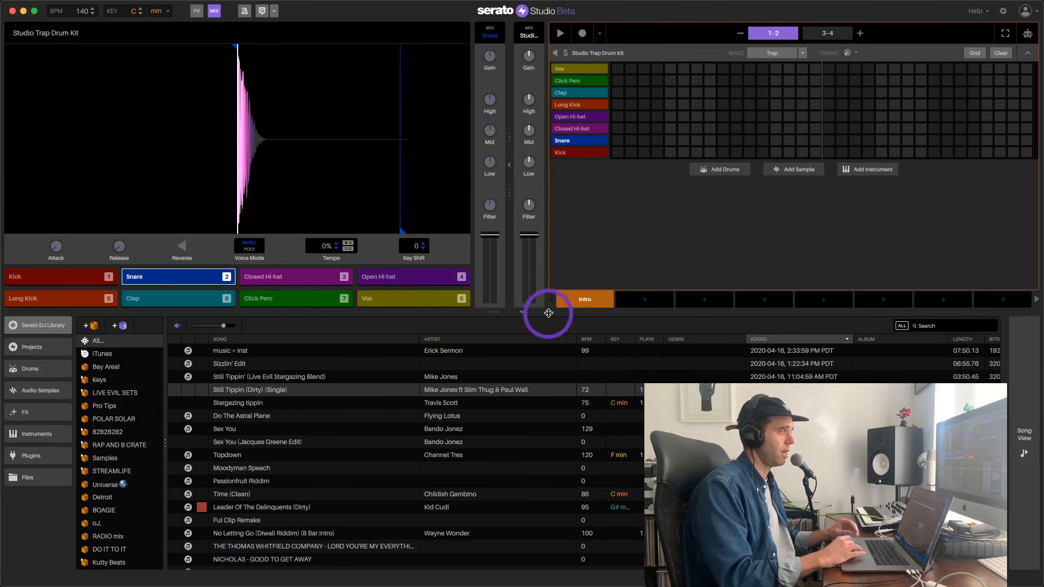
- Make the upper panels slightly taller, and generate and play an example Trap beat in the step sequencer
{"action": "mouse_move", "coordinate": [547, 313]}
{"action": "left_mouse_down"}
{"action": "mouse_move", "coordinate": [550, 384]}
{"action": "mouse_move", "coordinate": [543, 302]}
{"action": "mouse_move", "coordinate": [548, 322]}
{"action": "left_mouse_up"}
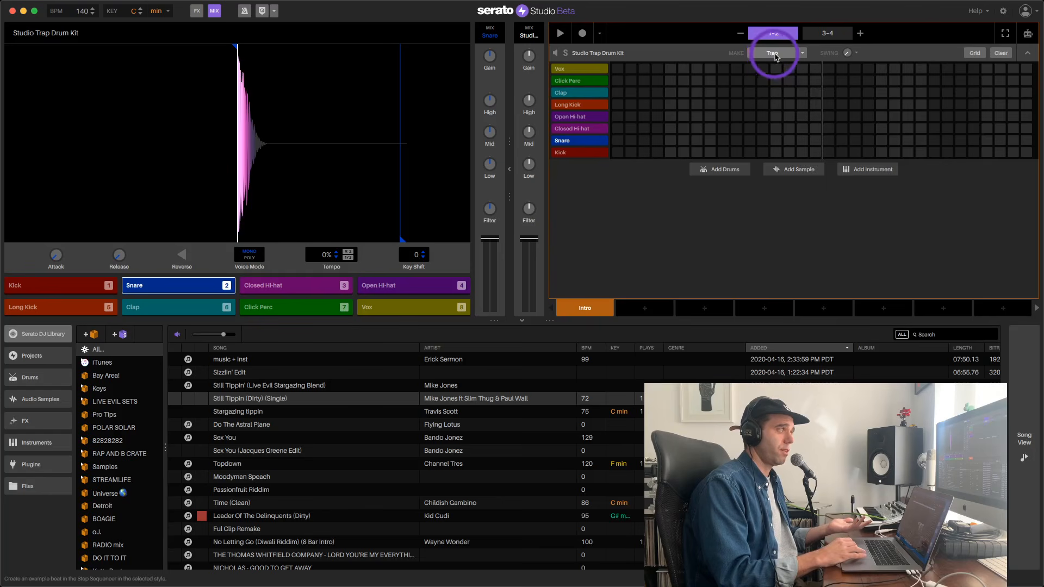
{"action": "left_click", "coordinate": [802, 53]}
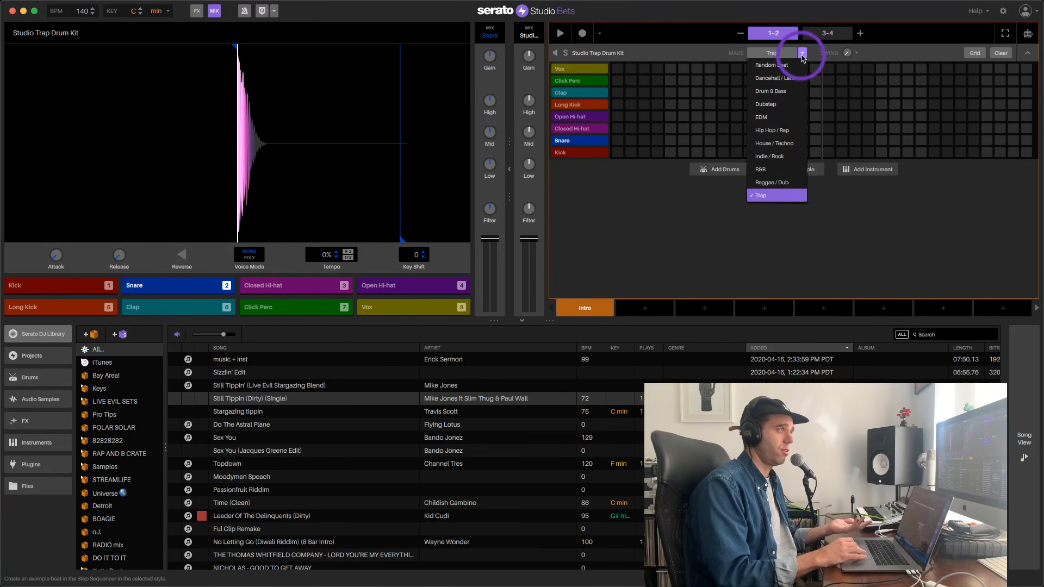
{"action": "left_click", "coordinate": [706, 47]}
{"action": "left_click", "coordinate": [772, 53]}
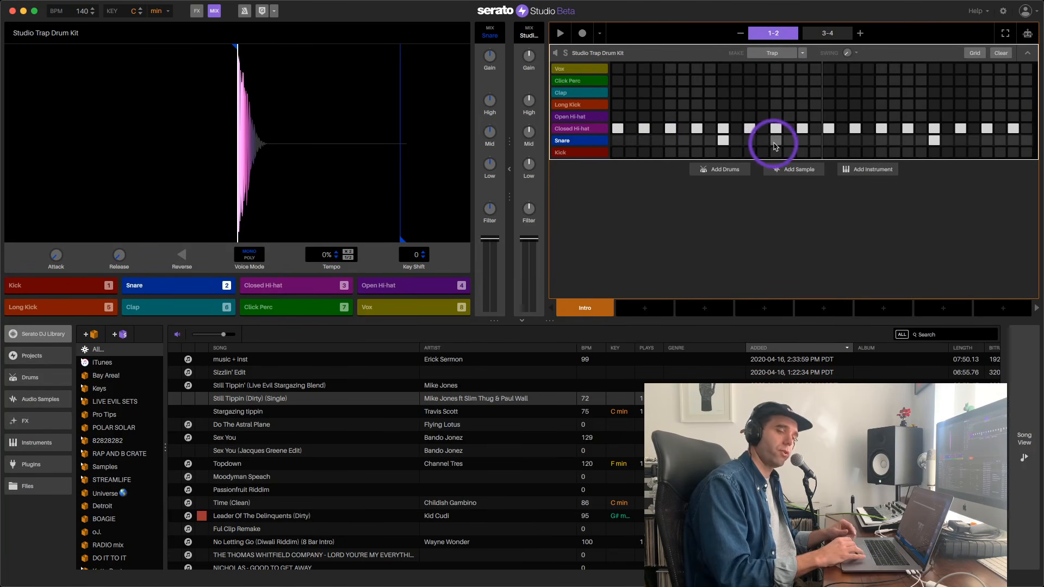
{"action": "key", "text": "space"}
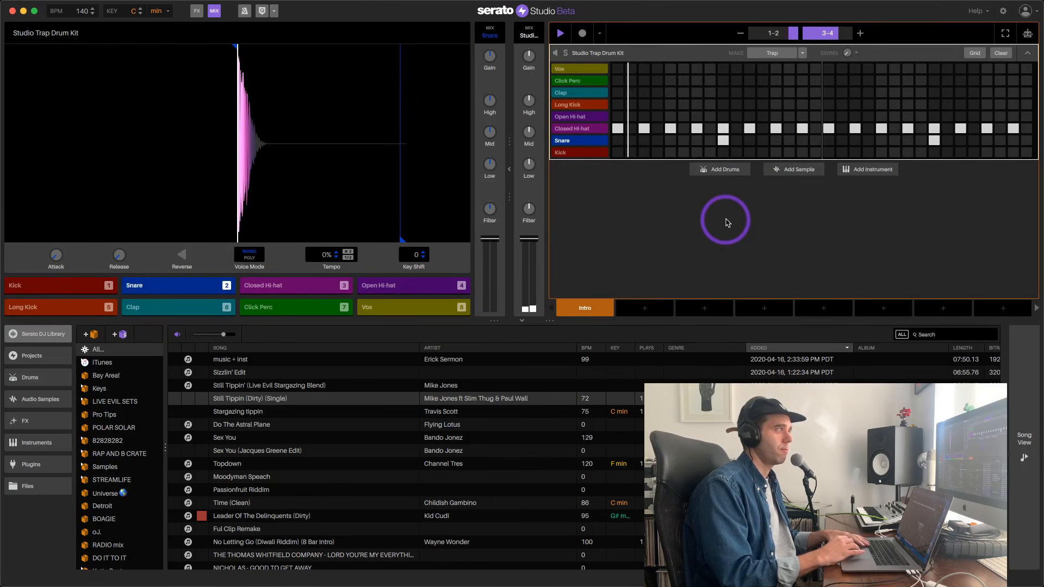
{"action": "key", "text": "space"}
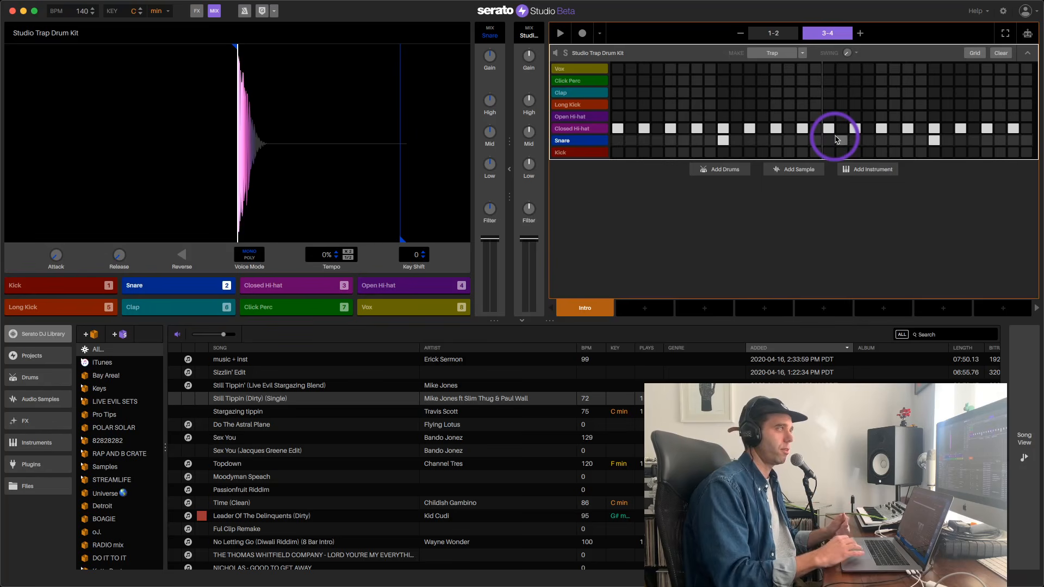
- Place Kick hits on the first steps of bars 3 and 1 and on step 14 of bar 1, and play the beat
{"action": "left_click", "coordinate": [619, 153]}
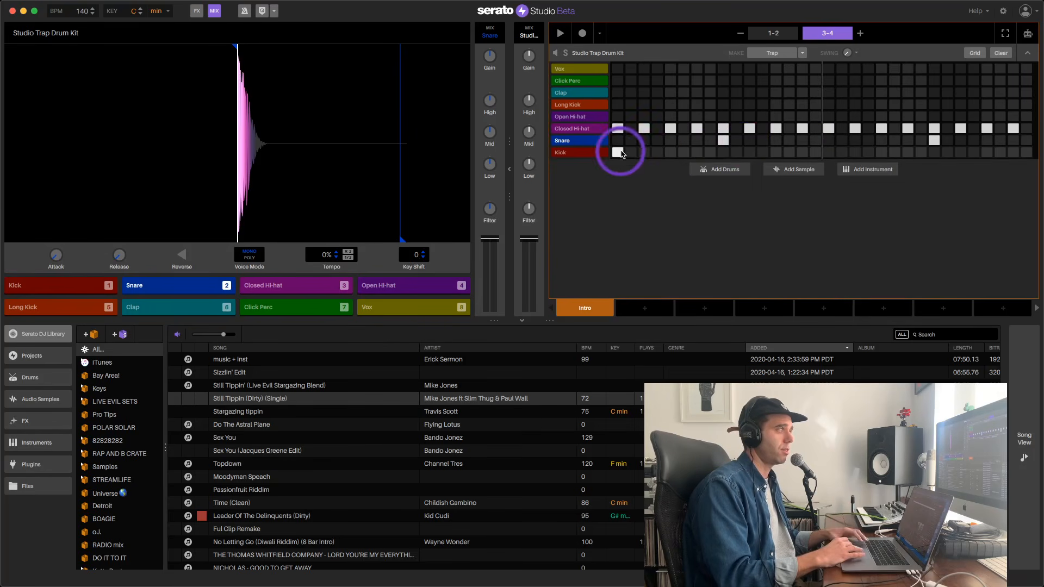
{"action": "key", "text": "space"}
{"action": "key", "text": "space"}
{"action": "left_click", "coordinate": [618, 153]}
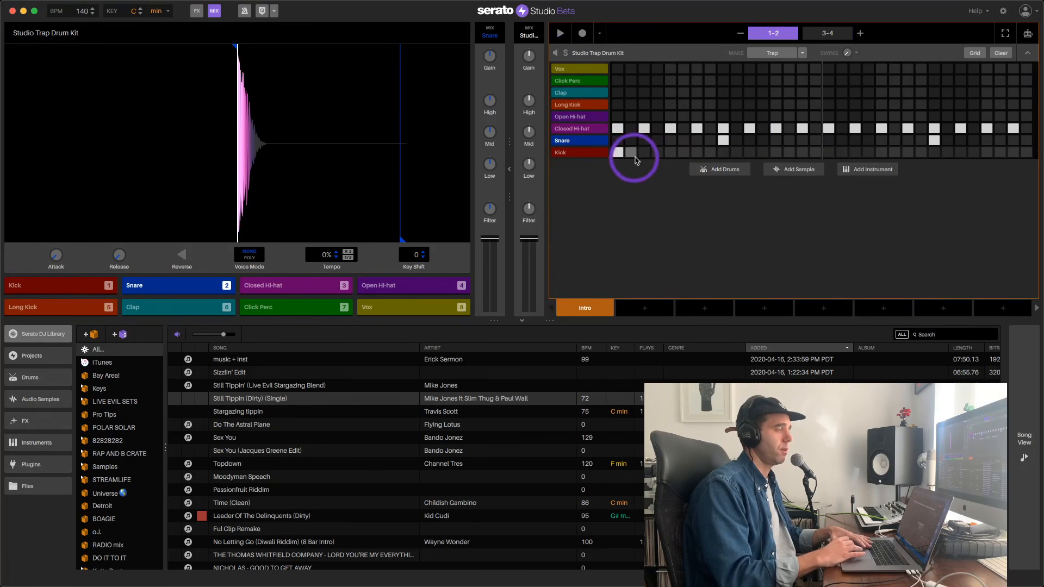
{"action": "key", "text": "space"}
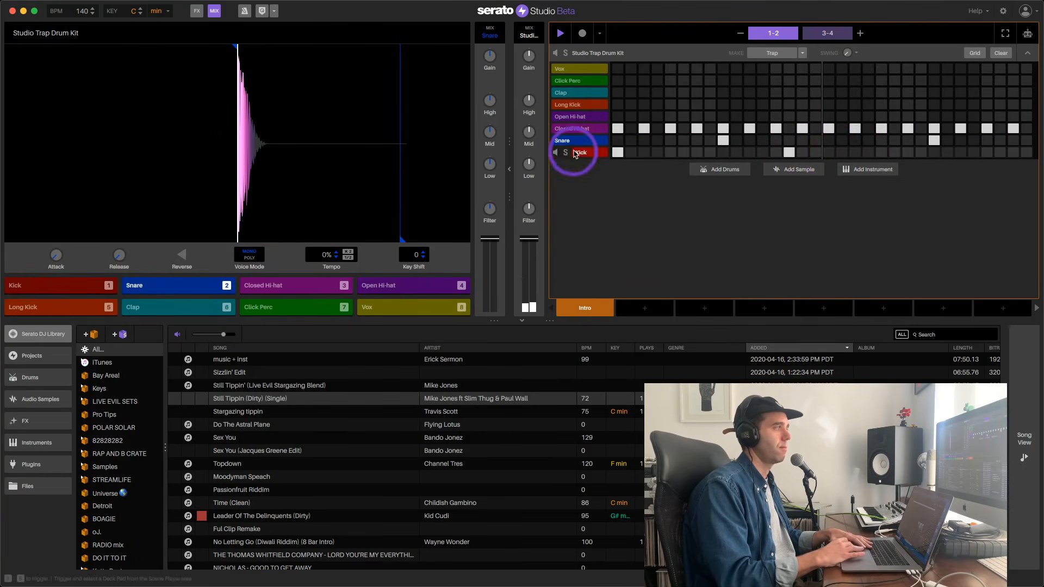
- Collapse the drum deck to show all four bars, and add Kick hits on step 16 of bar 1 and step 1 of bar 4
{"action": "left_click", "coordinate": [509, 169]}
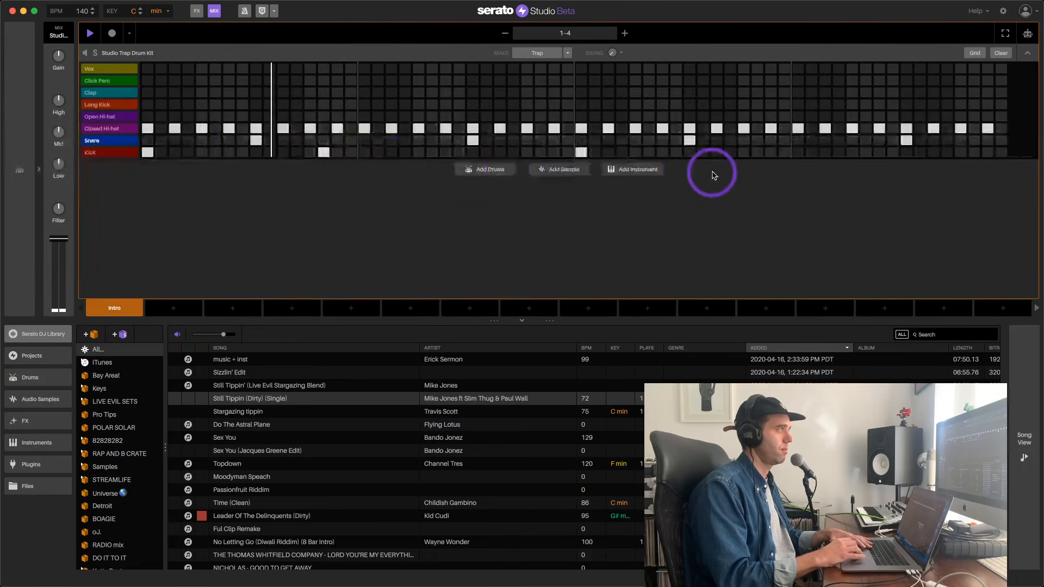
{"action": "left_click", "coordinate": [350, 153]}
{"action": "left_click", "coordinate": [799, 152]}
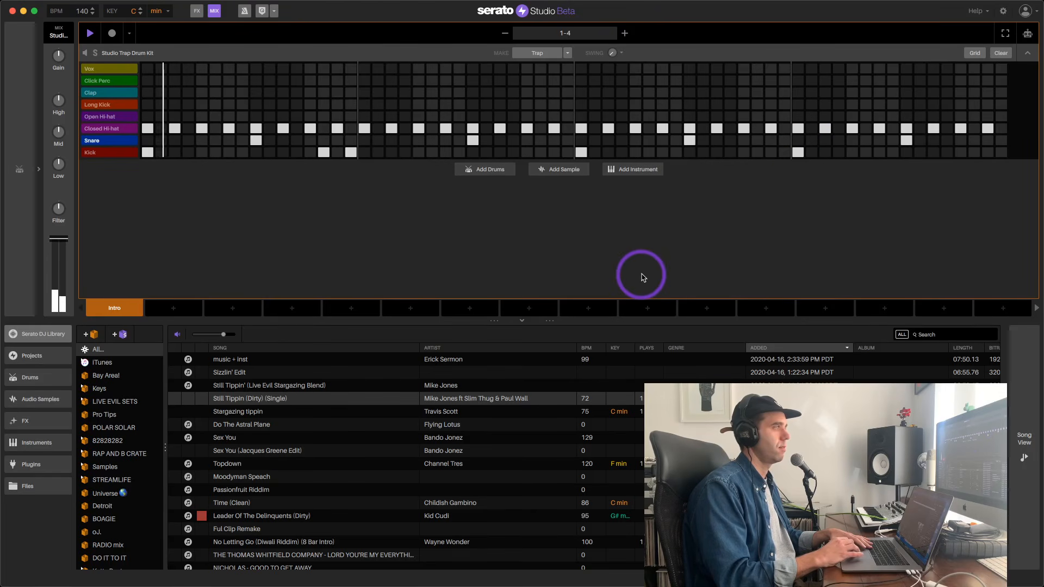
{"action": "key", "text": "space"}
- Remove every Kick hit from the four-bar pattern, leaving the Closed Hi-hat and Snare hits in place
{"action": "left_click", "coordinate": [322, 152]}
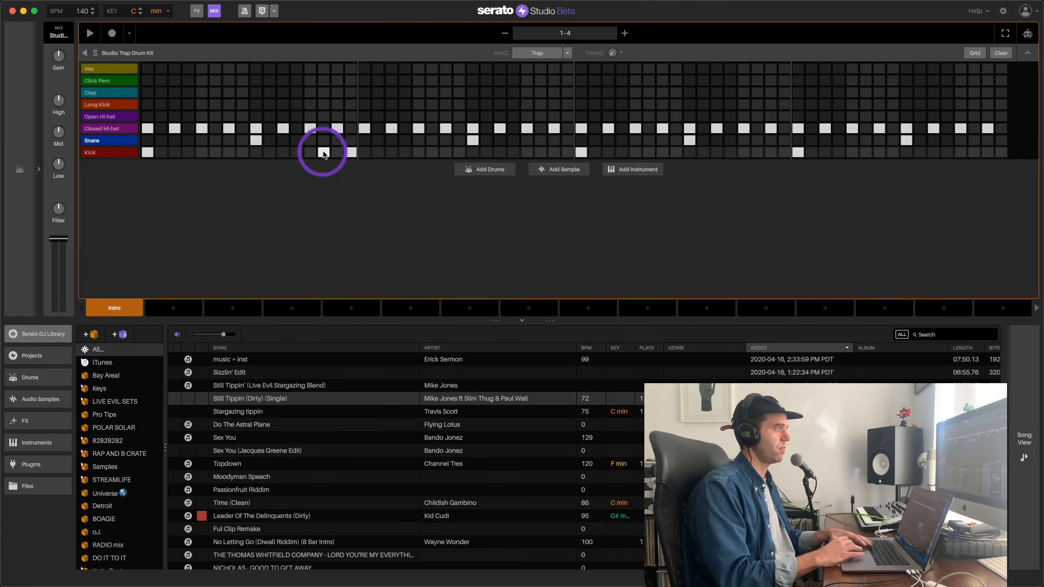
{"action": "left_click", "coordinate": [323, 152]}
{"action": "left_click", "coordinate": [350, 152]}
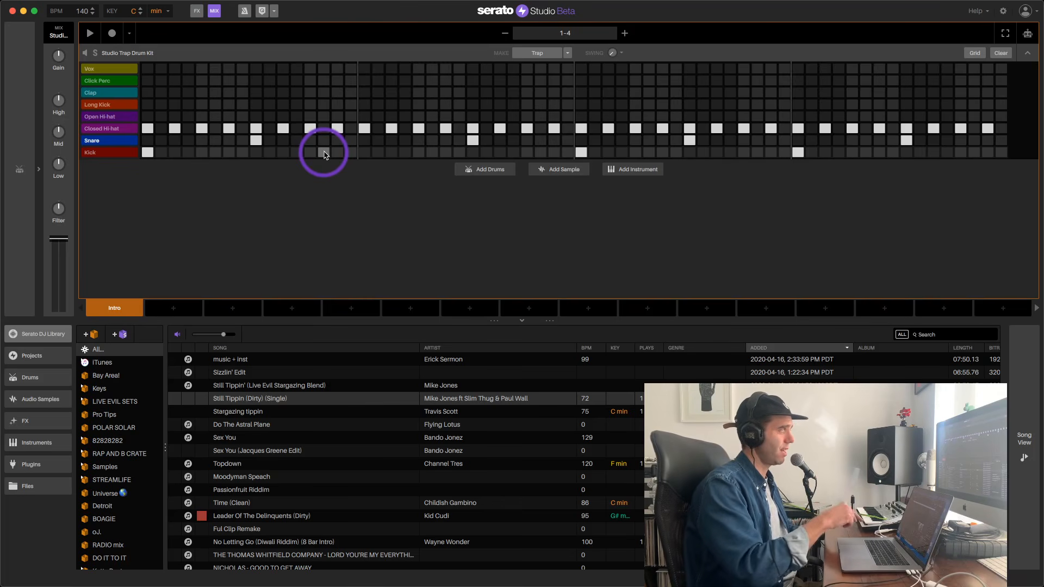
{"action": "left_click", "coordinate": [255, 105]}
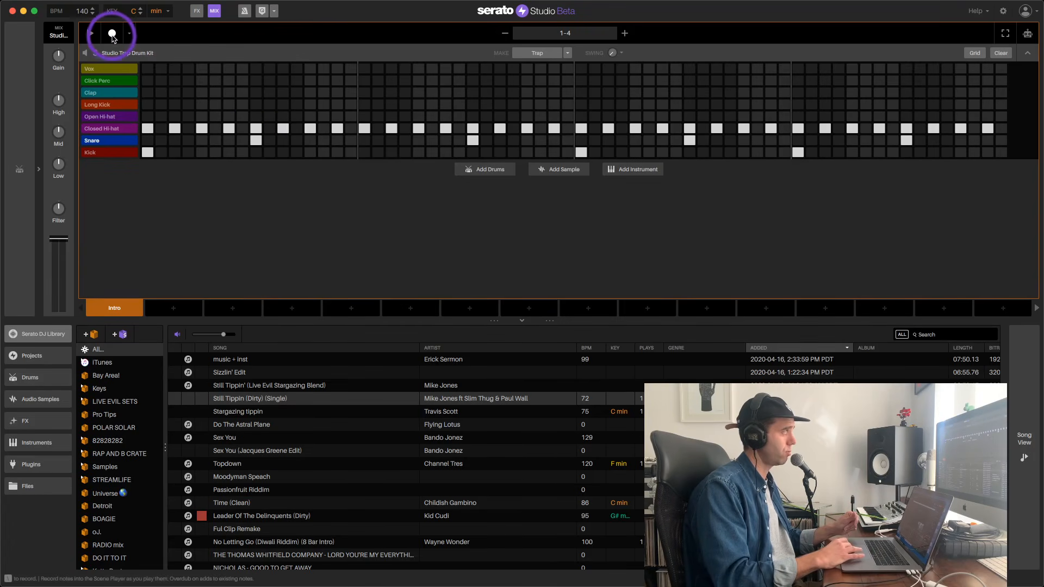
{"action": "left_click", "coordinate": [147, 152]}
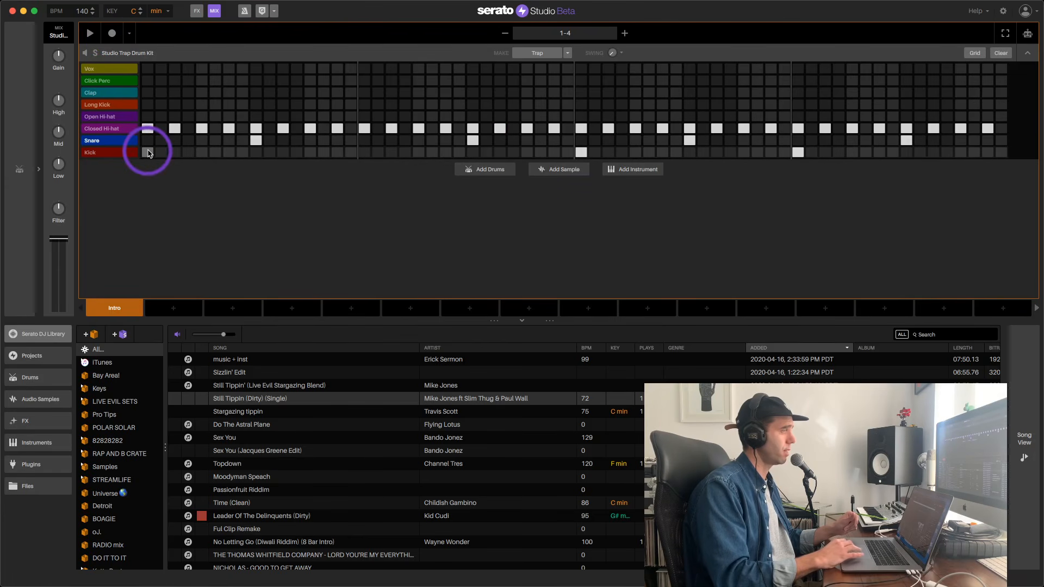
{"action": "left_click", "coordinate": [581, 152]}
{"action": "left_click", "coordinate": [798, 152]}
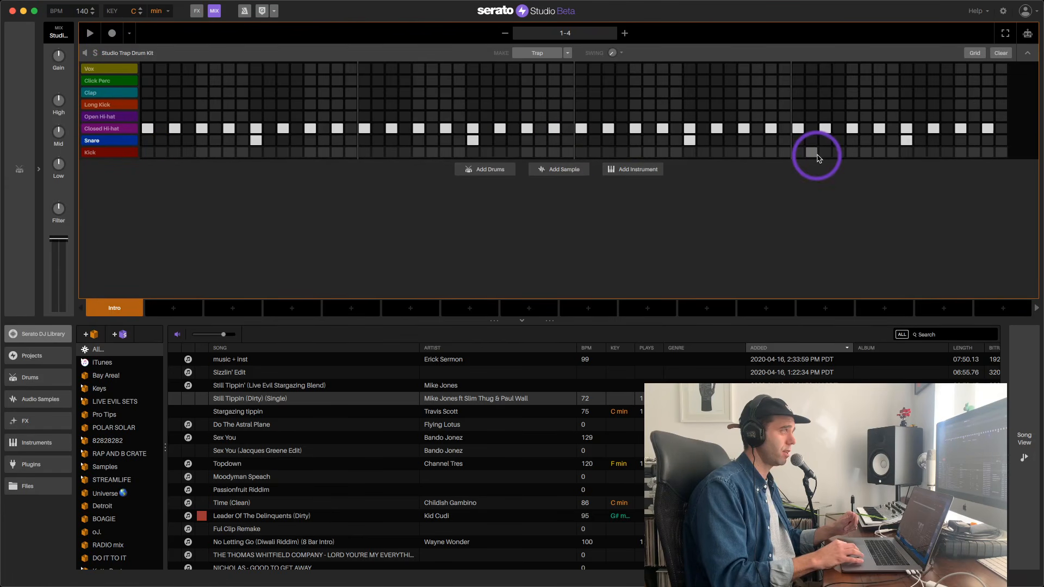
- Record a live Kick pattern across the four bars of the Intro scene, and stop playback
{"action": "left_click", "coordinate": [115, 34]}
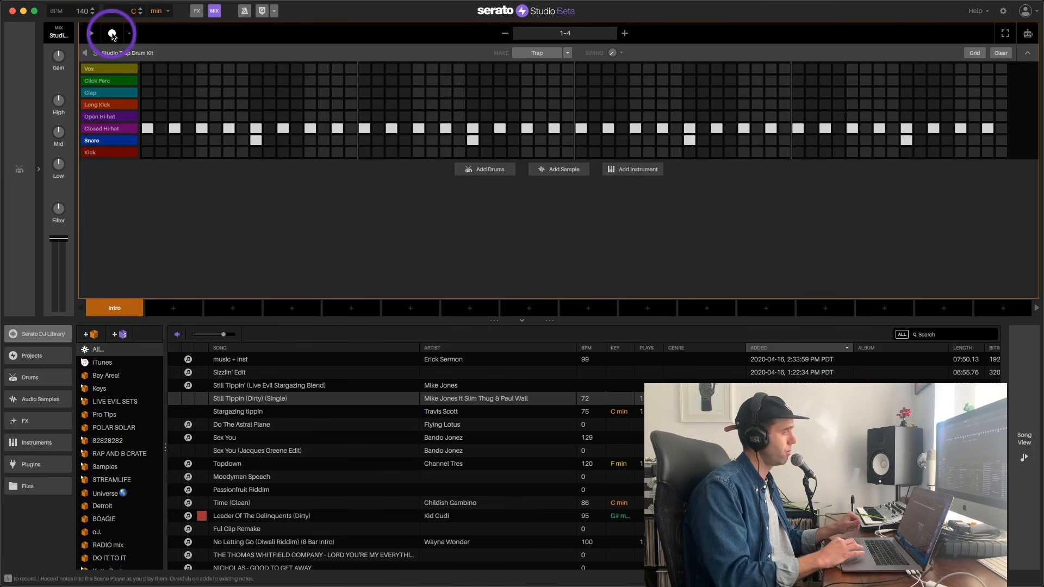
{"action": "left_click", "coordinate": [112, 34]}
{"action": "key", "text": "a"}
{"action": "key", "text": "a"}
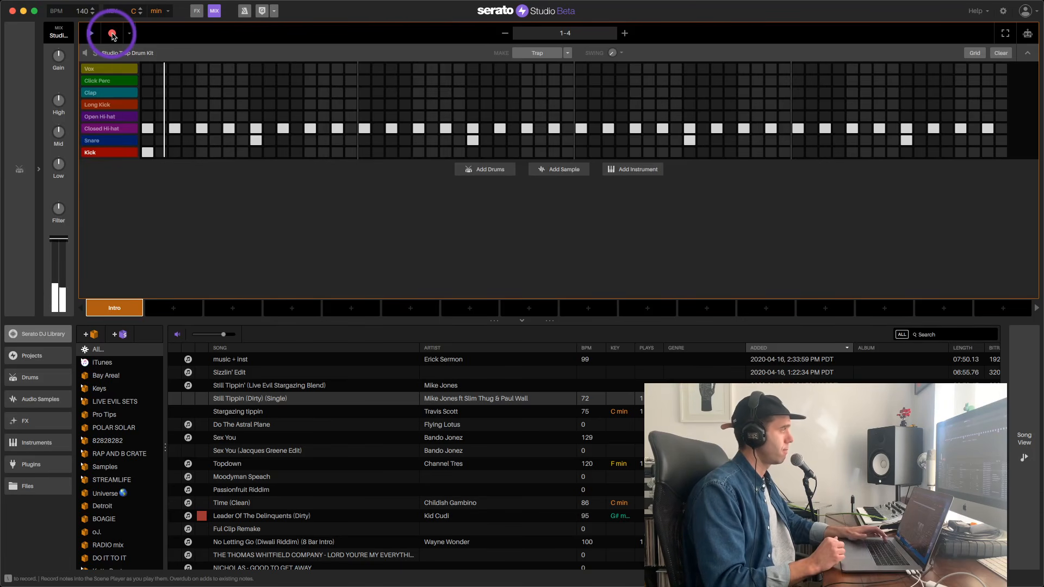
{"action": "key", "text": "a"}
{"action": "key", "text": "a"}
{"action": "key", "text": "a"}
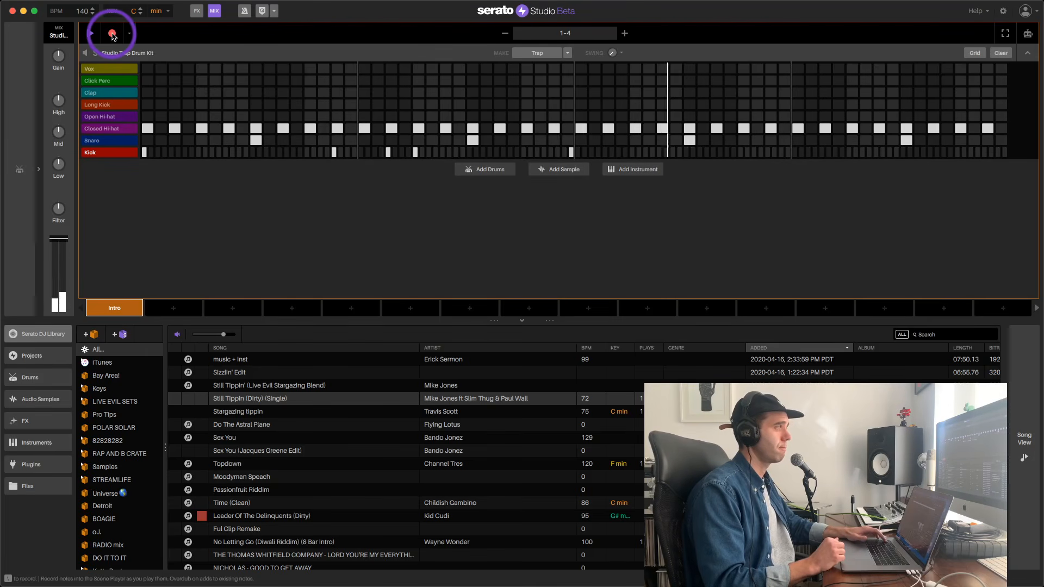
{"action": "key", "text": "a"}
{"action": "key", "text": "a"}
{"action": "key", "text": "a"}
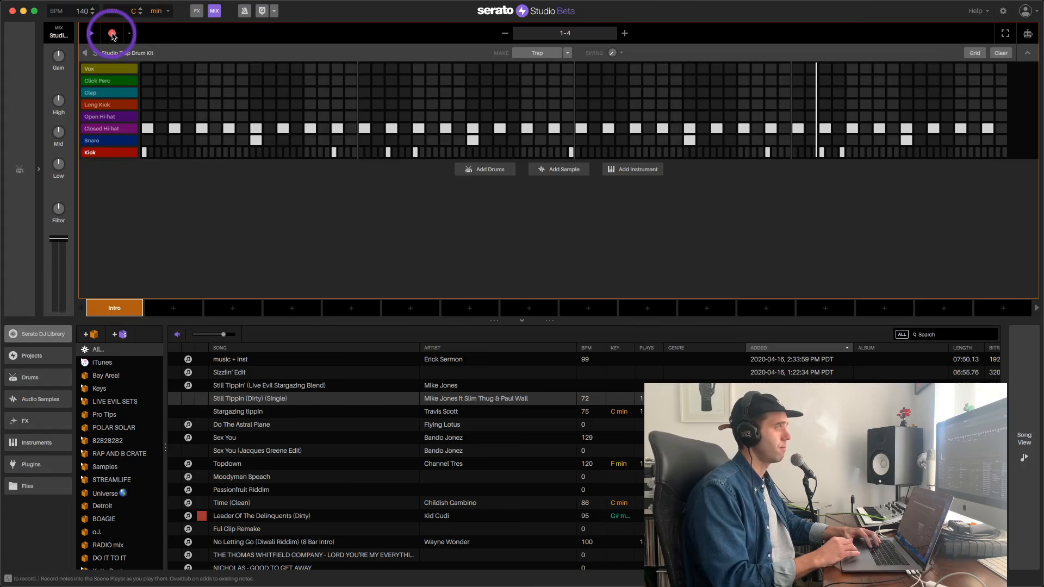
{"action": "key", "text": "space"}
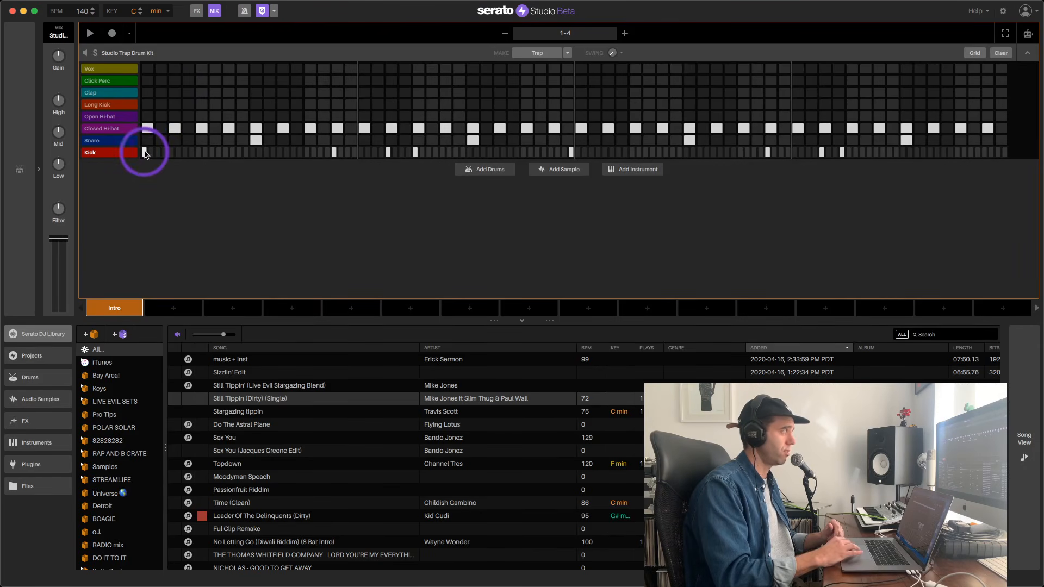
- Erase the recorded Kick hits and record a new live Kick pattern over the hi-hats and snares
{"action": "mouse_move", "coordinate": [144, 152]}
{"action": "left_mouse_down"}
{"action": "mouse_move", "coordinate": [409, 141]}
{"action": "mouse_move", "coordinate": [601, 161]}
{"action": "mouse_move", "coordinate": [912, 154]}
{"action": "left_mouse_up"}
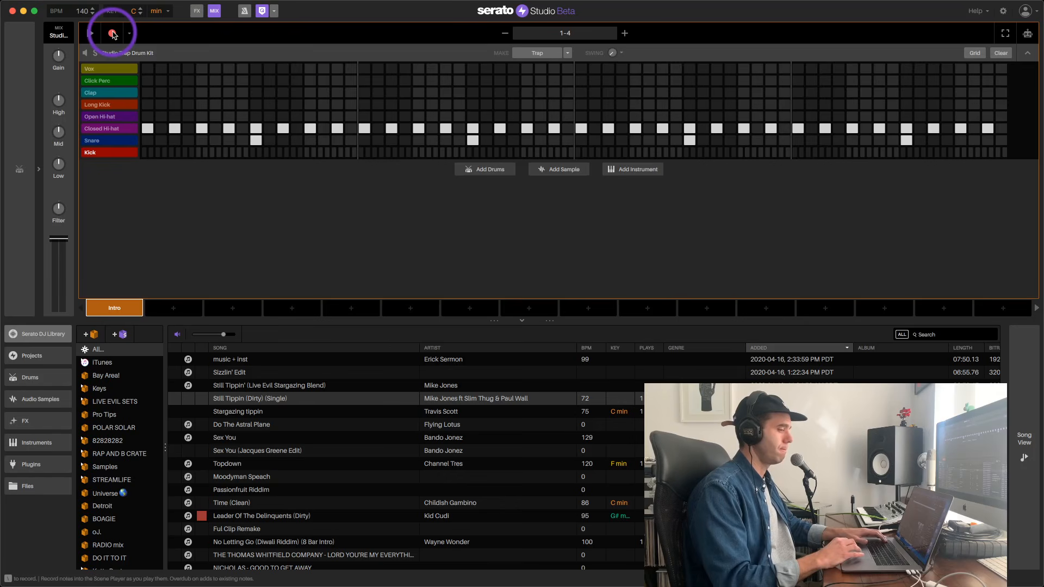
{"action": "key", "text": "a"}
{"action": "key", "text": "a"}
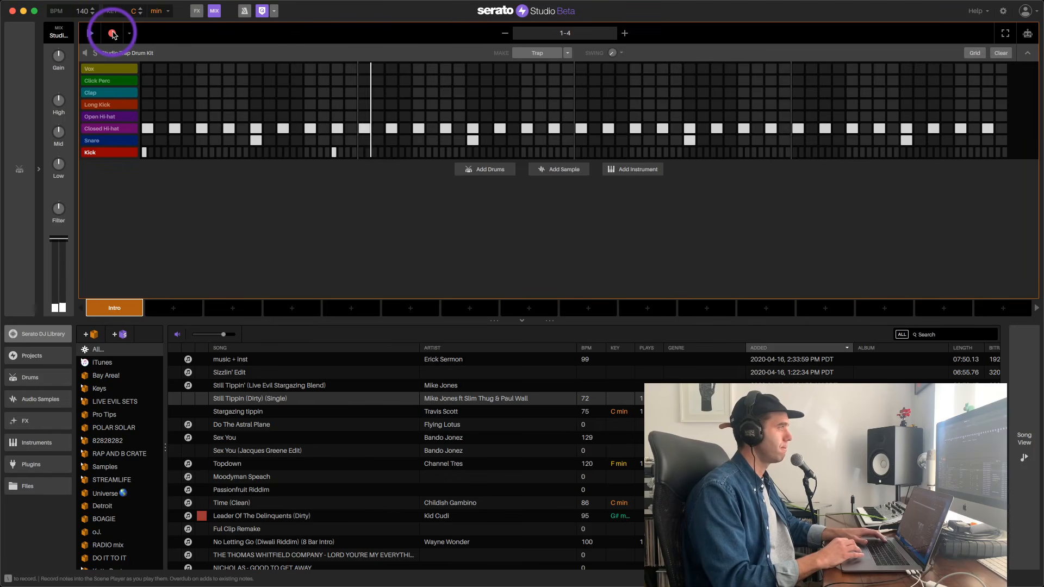
{"action": "key", "text": "a"}
{"action": "key", "text": "a"}
{"action": "key", "text": "a"}
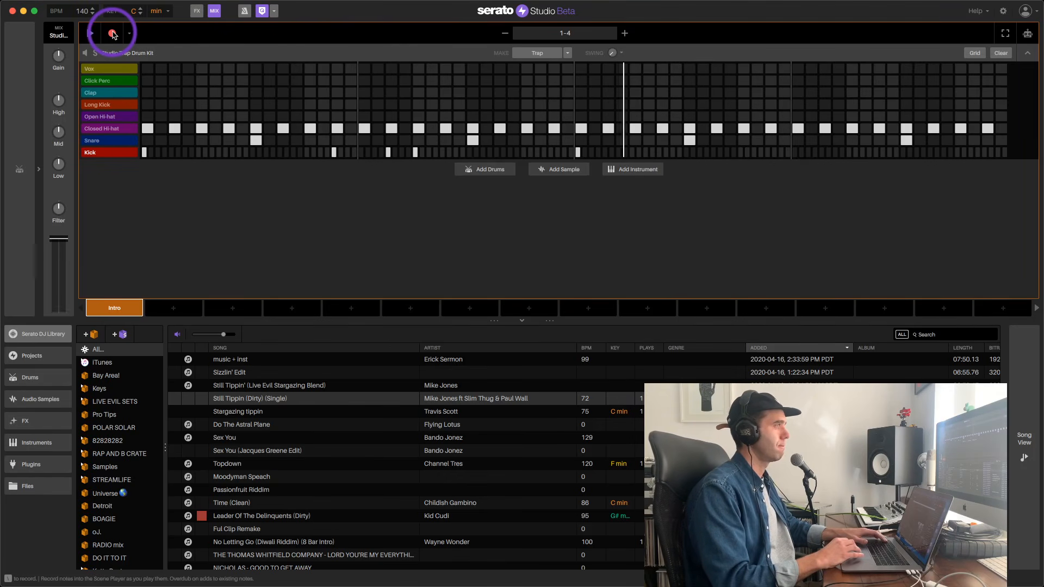
{"action": "key", "text": "a"}
{"action": "key", "text": "a"}
{"action": "key", "text": "a"}
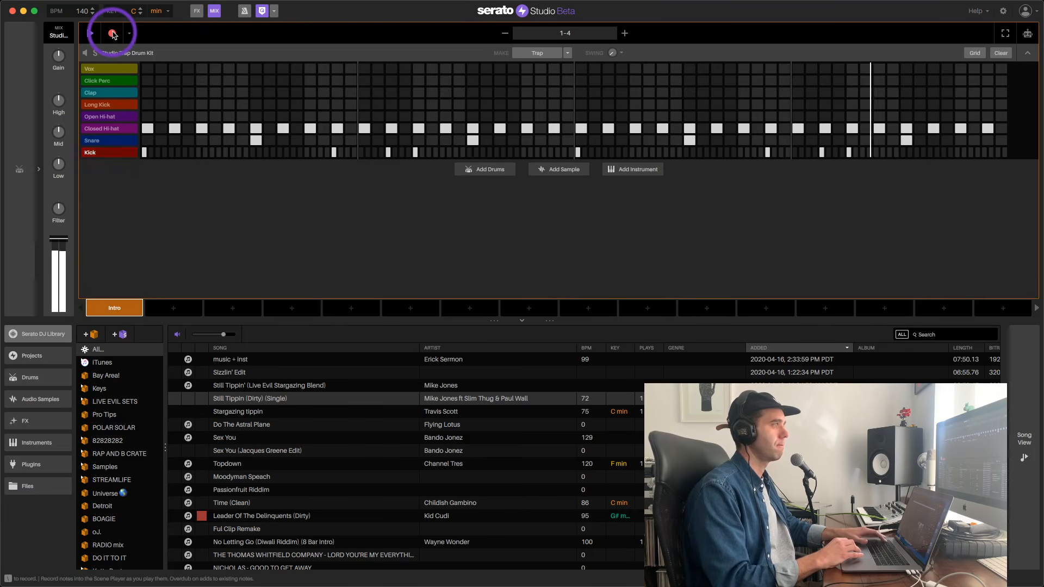
{"action": "key", "text": "a"}
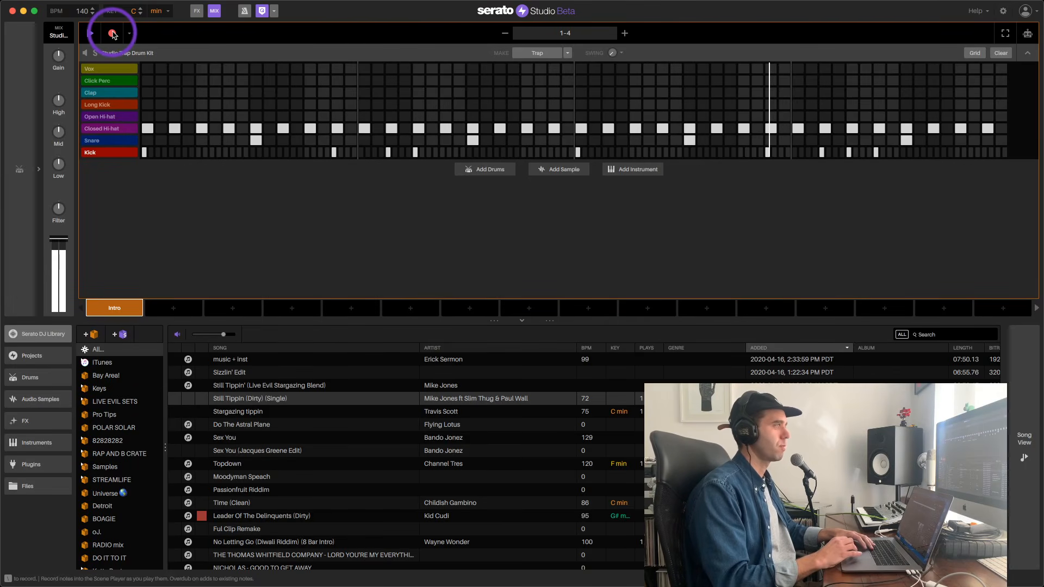
{"action": "left_click", "coordinate": [112, 34]}
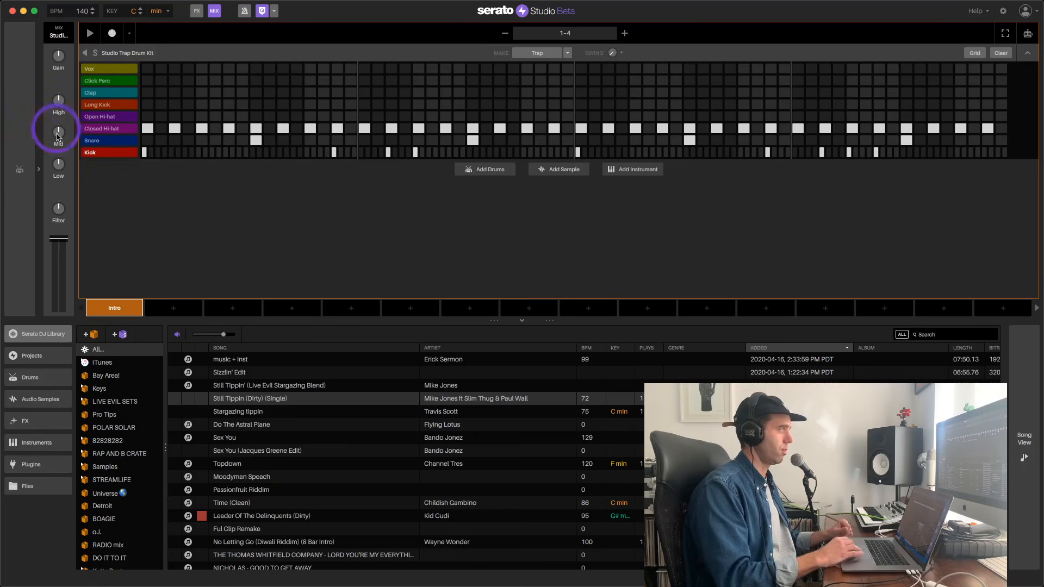
- Try filling in the Closed Hi-hat row with 1/16 notes, play the result, and undo the fill
{"action": "right_click", "coordinate": [150, 130]}
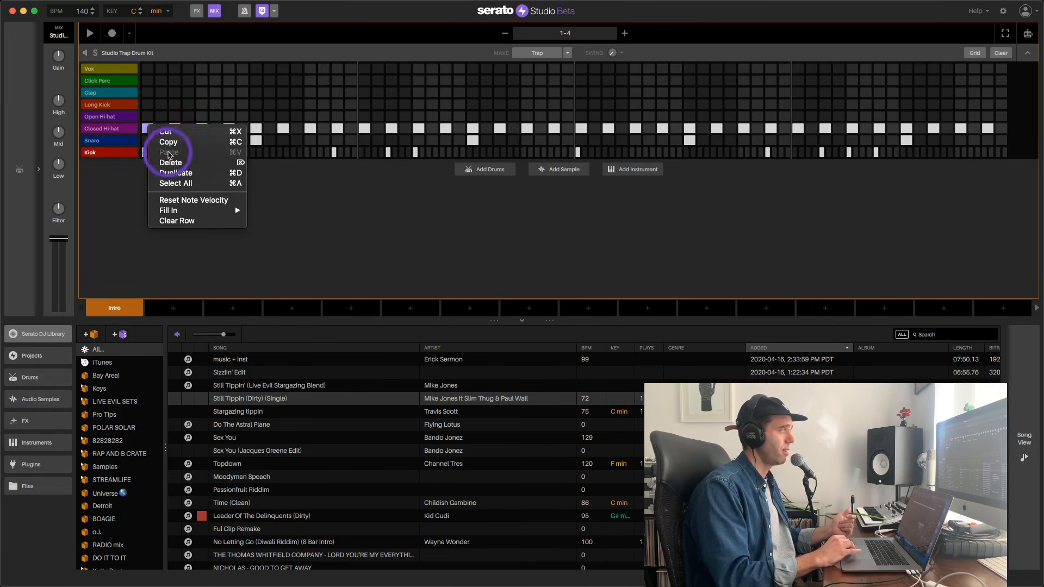
{"action": "mouse_move", "coordinate": [192, 212]}
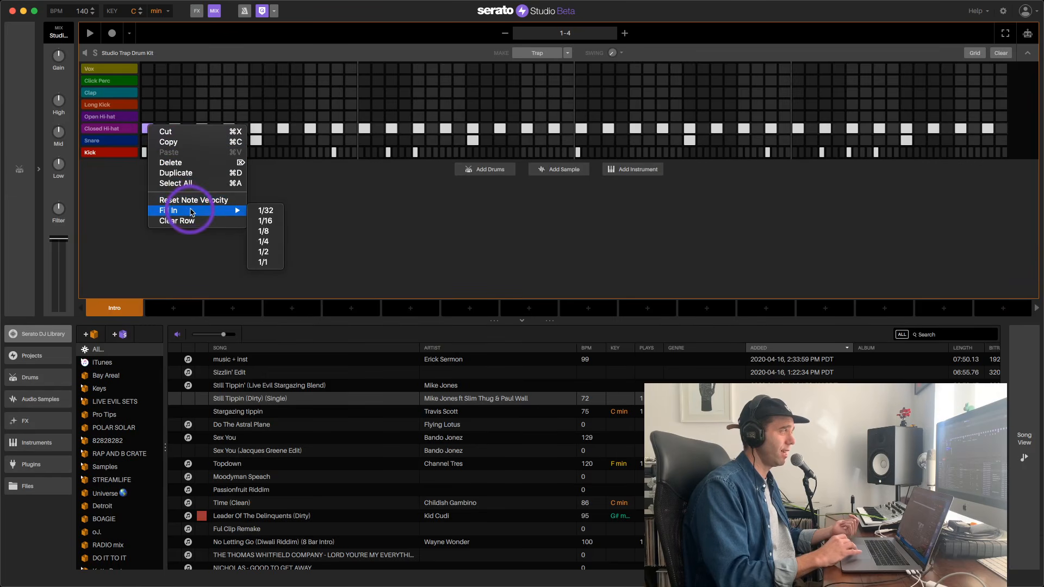
{"action": "left_click", "coordinate": [267, 222]}
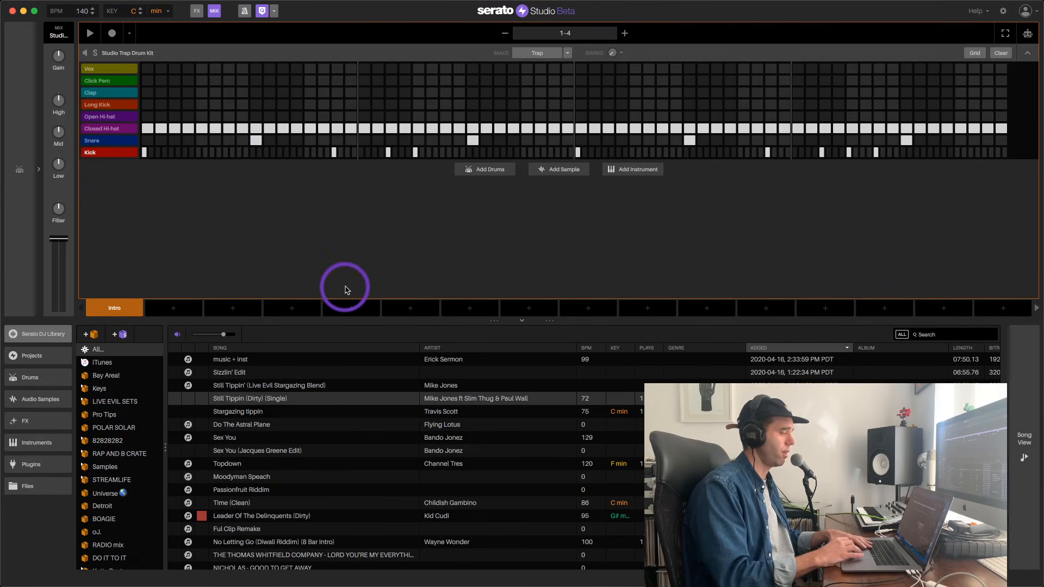
{"action": "key", "text": "space"}
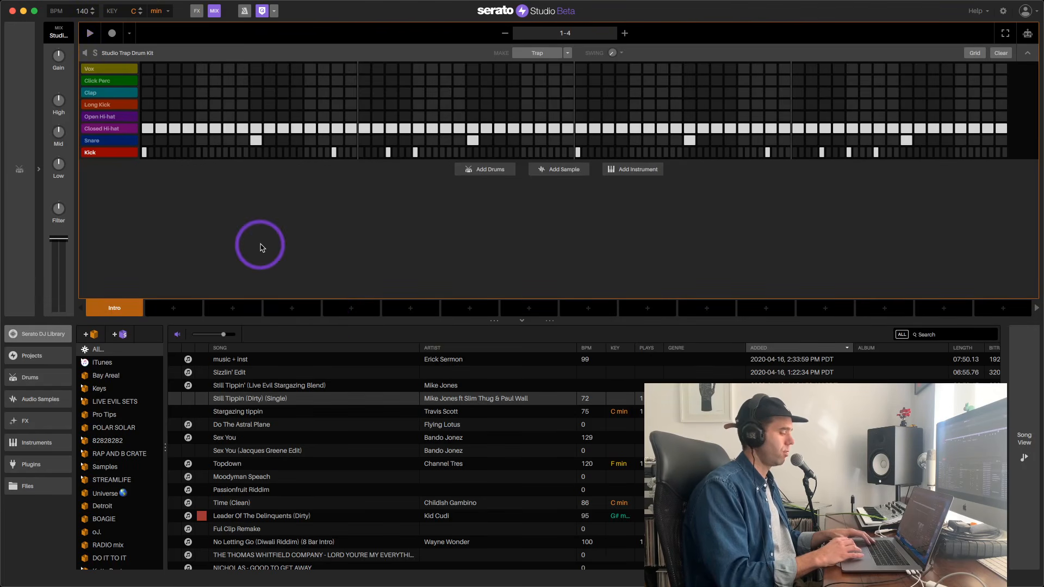
{"action": "key", "text": "super+z"}
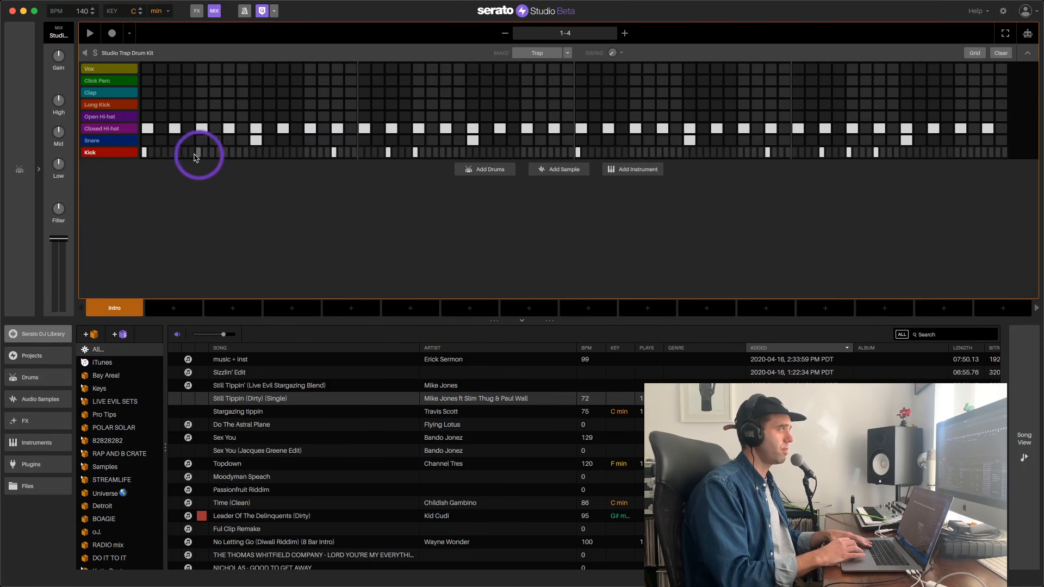
- Erase all Kick hits, and show the per-row grid options to toggle the Kick row's ×2 grid off and back on
{"action": "left_click_drag", "start_coordinate": [144, 153], "coordinate": [889, 170]}
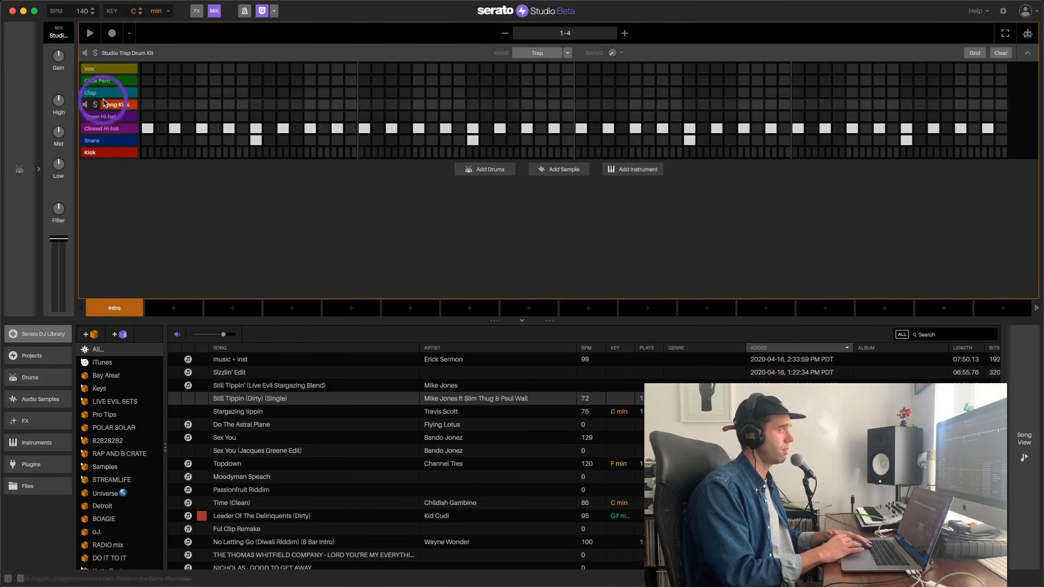
{"action": "left_click", "coordinate": [973, 54]}
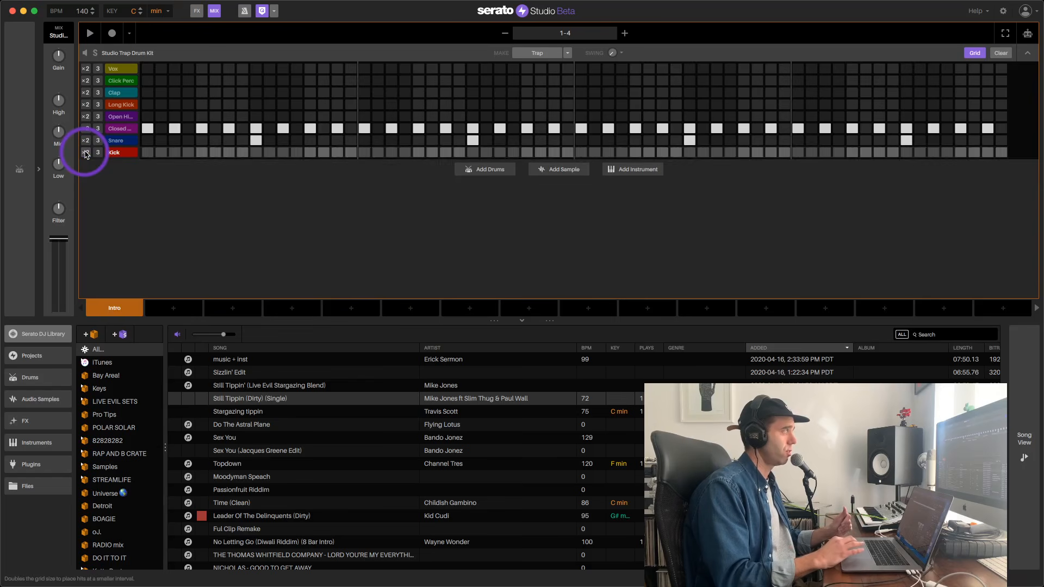
{"action": "left_click", "coordinate": [85, 153]}
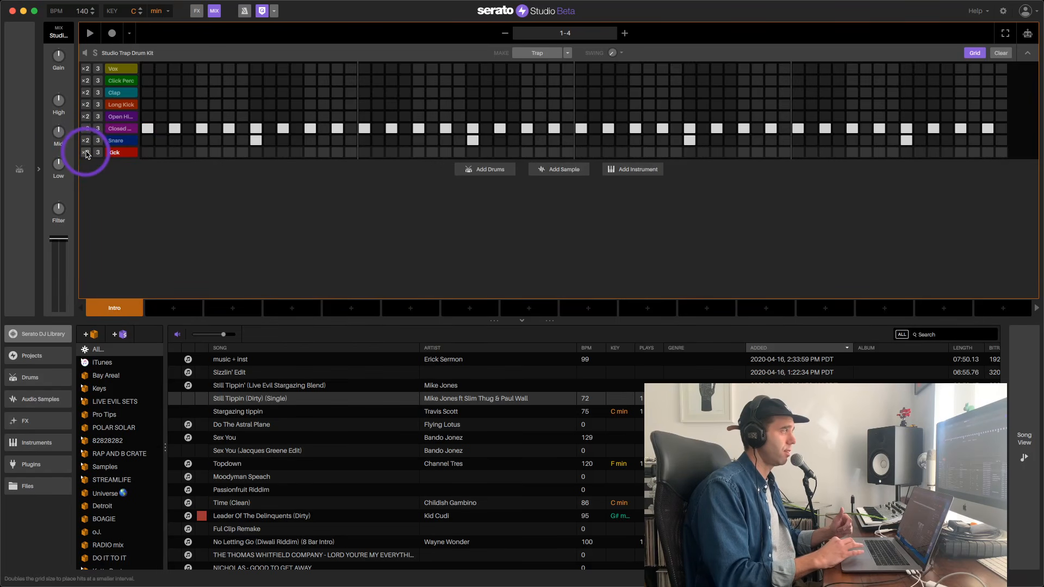
{"action": "left_click", "coordinate": [86, 153]}
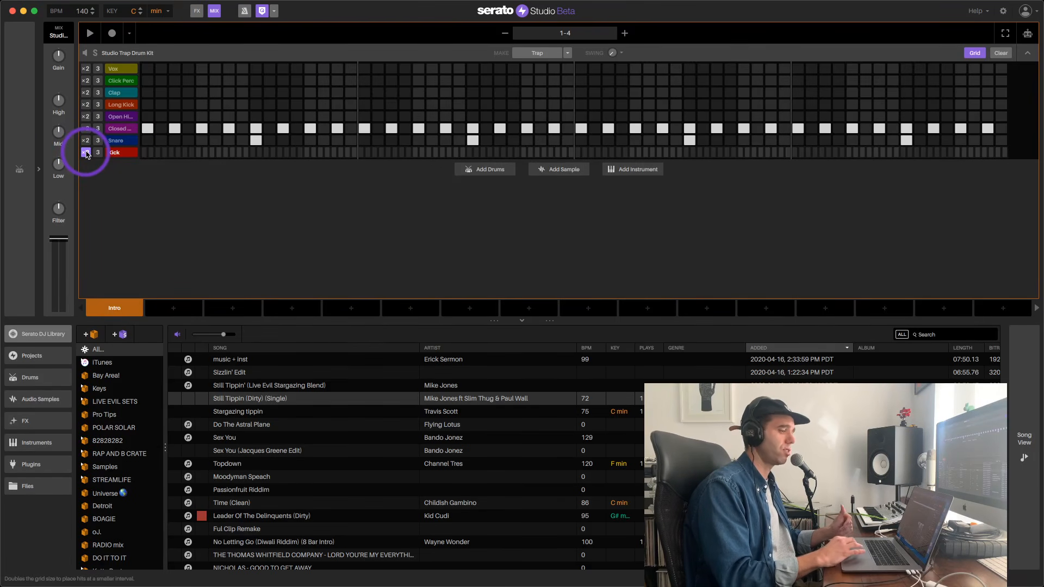
- Turn off the Kick row's ×2 grid, and try its triplet grid with and without ×2 before switching both off
{"action": "left_click", "coordinate": [85, 153]}
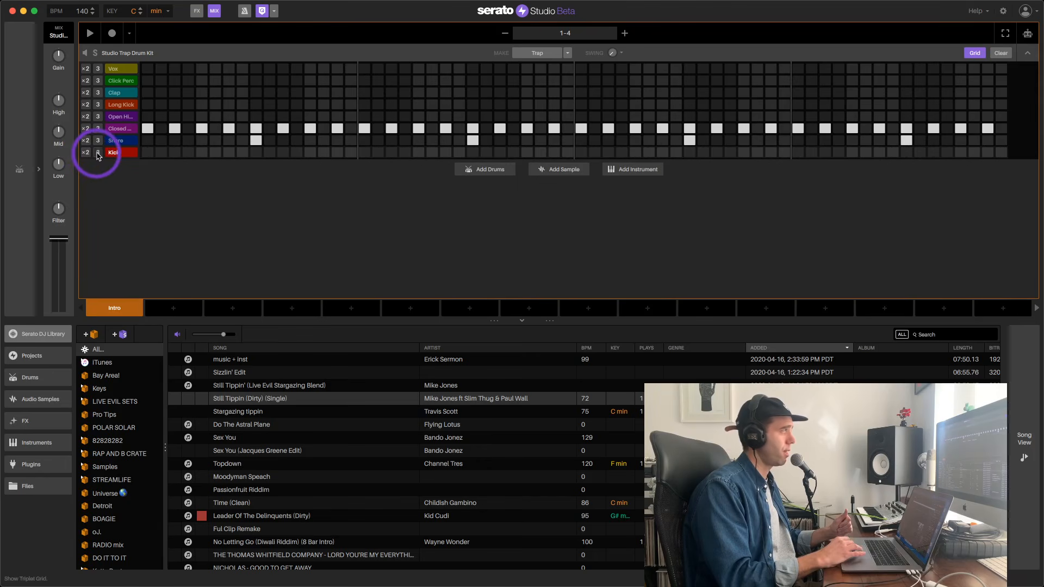
{"action": "left_click", "coordinate": [98, 153]}
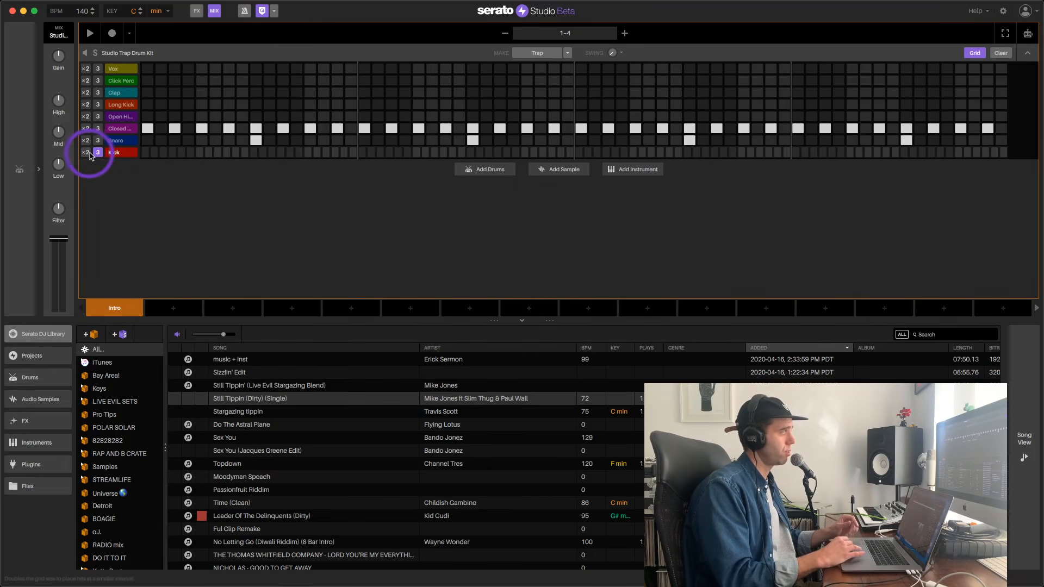
{"action": "left_click", "coordinate": [86, 153]}
{"action": "left_click", "coordinate": [87, 154]}
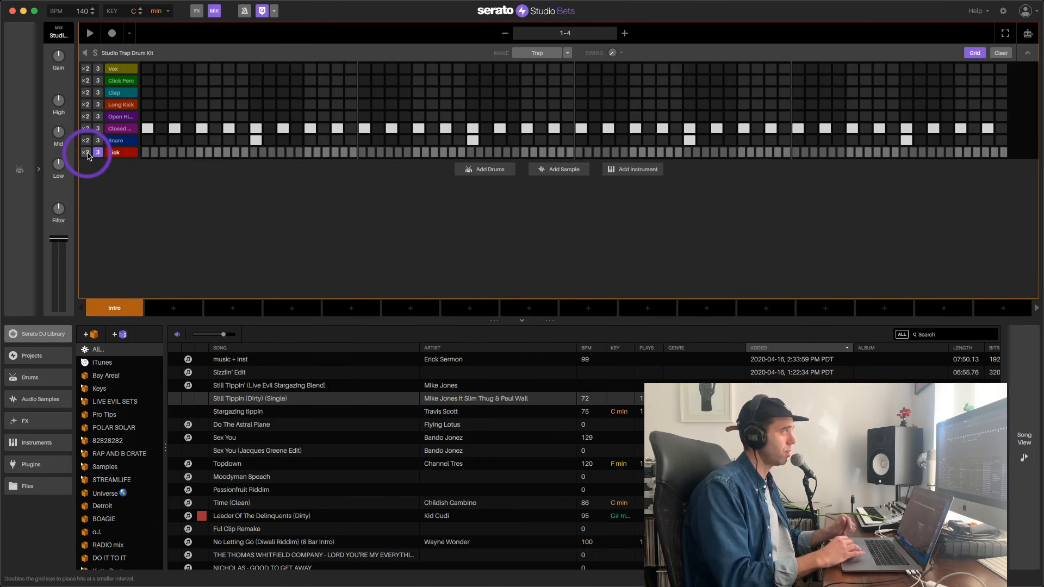
{"action": "left_click", "coordinate": [96, 154]}
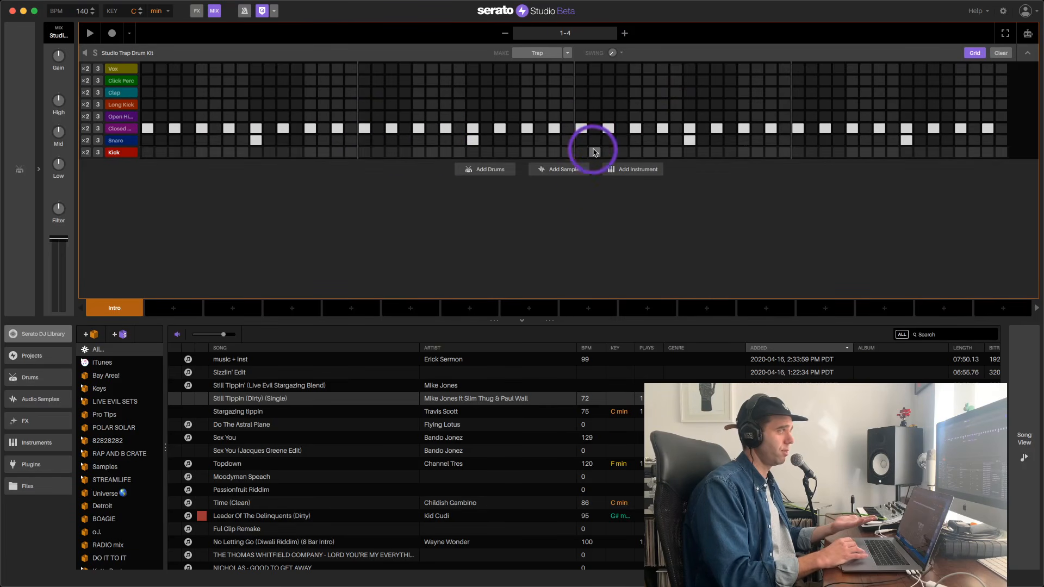
- Add an instrument deck to the Intro scene with its controls expanded, and list the Piano & Keys instruments in the library
{"action": "left_click", "coordinate": [630, 170]}
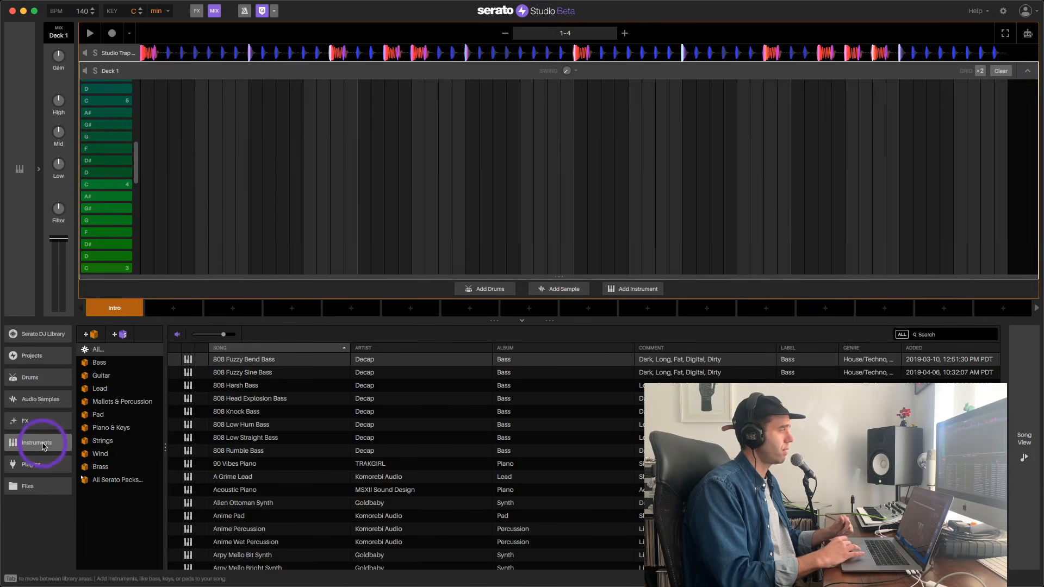
{"action": "left_click", "coordinate": [34, 335]}
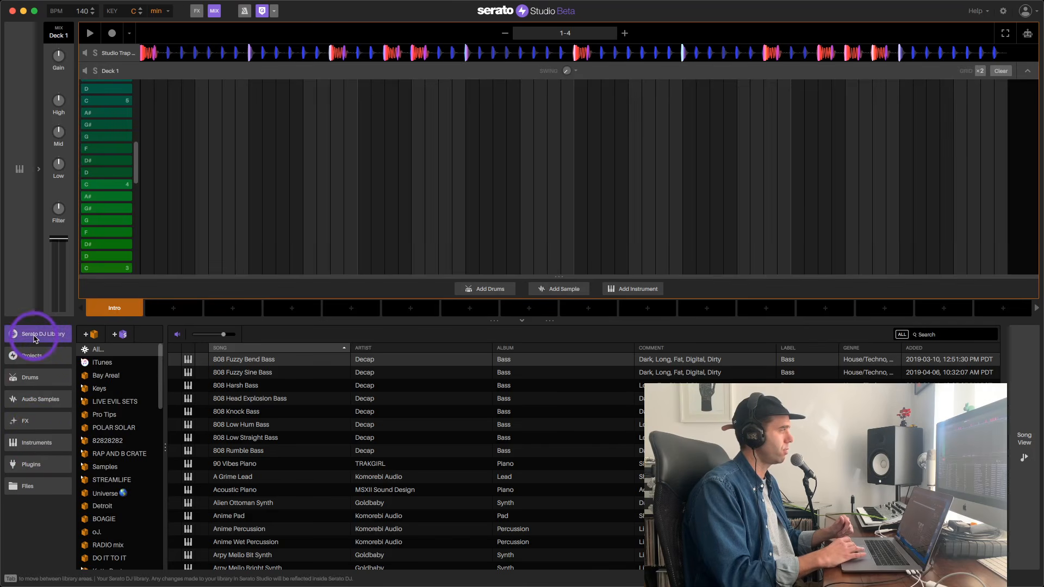
{"action": "left_click", "coordinate": [30, 377]}
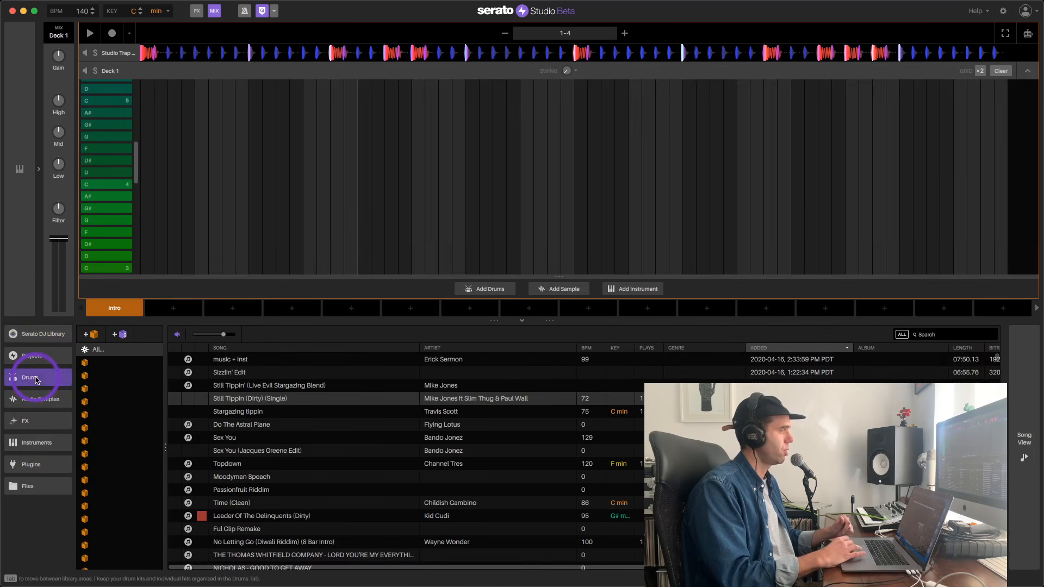
{"action": "left_click", "coordinate": [36, 442]}
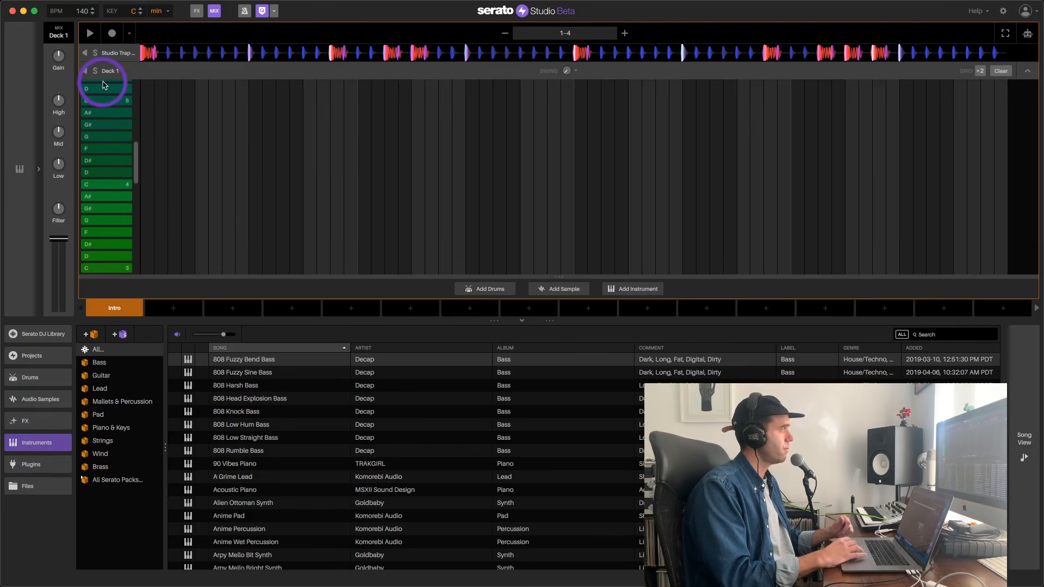
{"action": "left_click", "coordinate": [38, 169]}
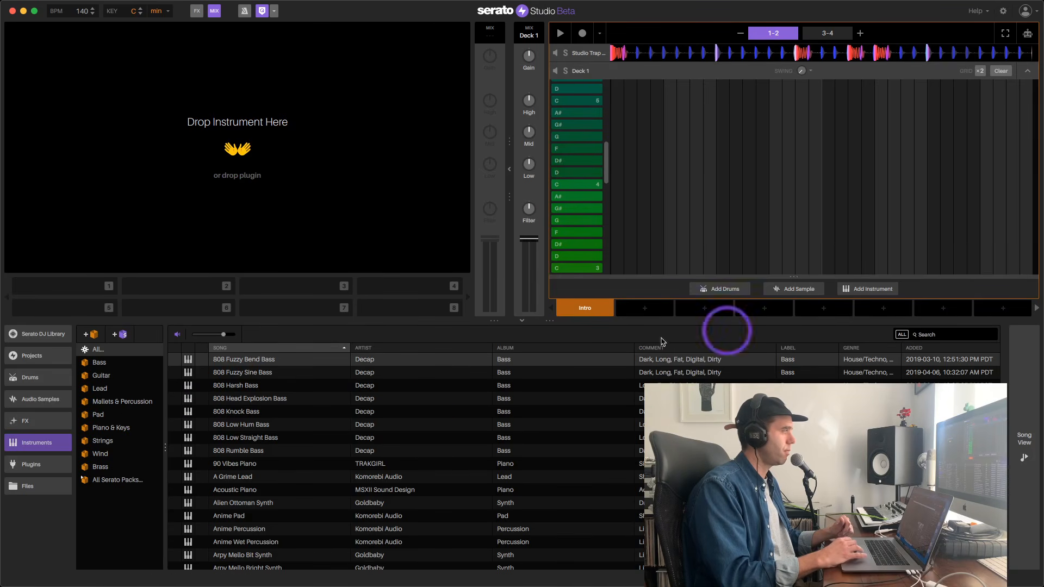
{"action": "left_click", "coordinate": [125, 428]}
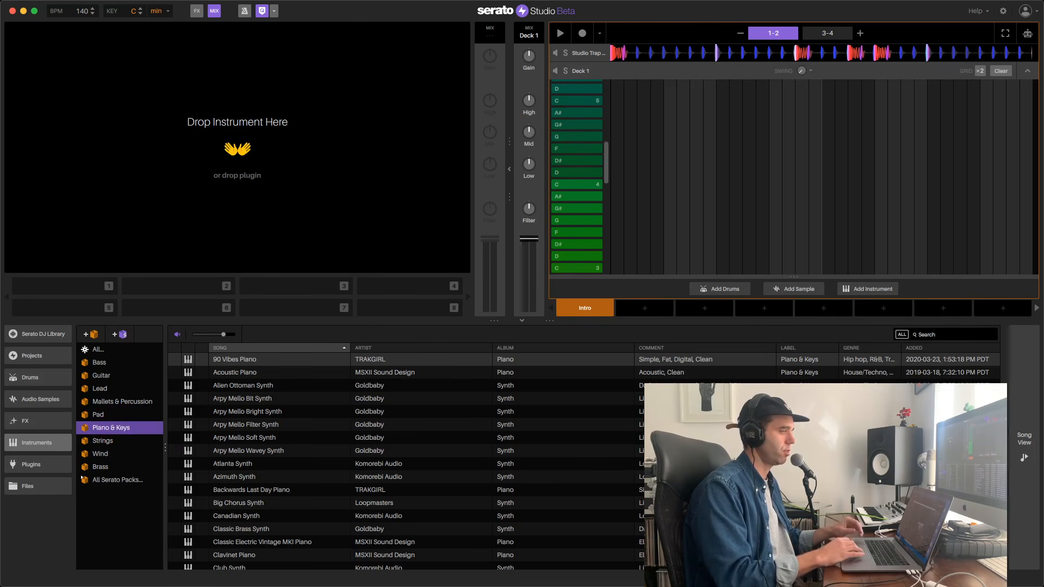
- Switch to the browser, browse the sound packs on the Serato Studio Sounds page down to Core Pack, and return to Serato Studio
{"action": "left_click_drag", "start_coordinate": [648, 586], "coordinate": [601, 292]}
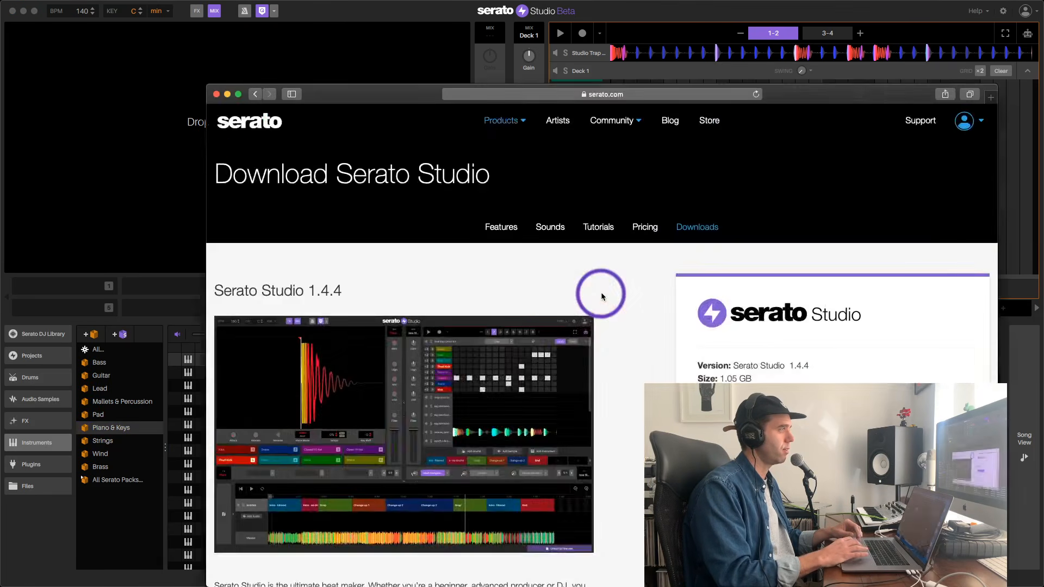
{"action": "left_click", "coordinate": [554, 228]}
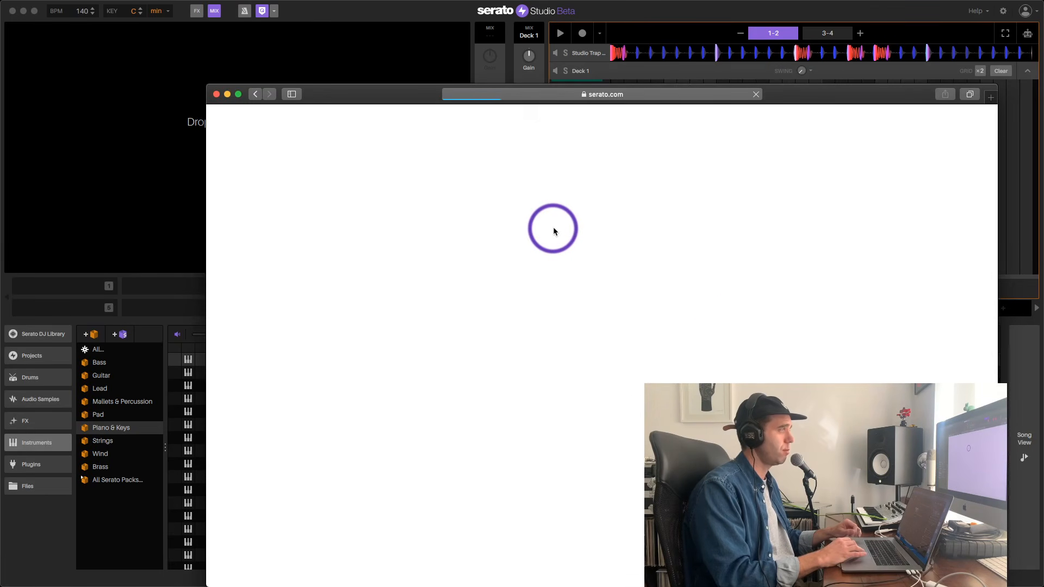
{"action": "scroll", "coordinate": [530, 448], "scroll_direction": "down", "scroll_amount": 10}
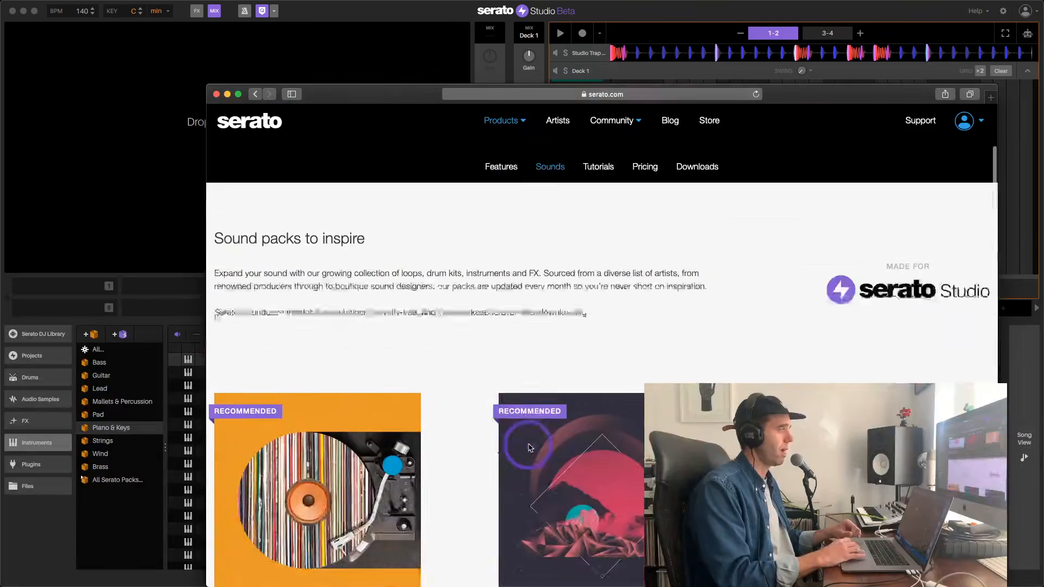
{"action": "scroll", "coordinate": [530, 447], "scroll_direction": "down", "scroll_amount": 3}
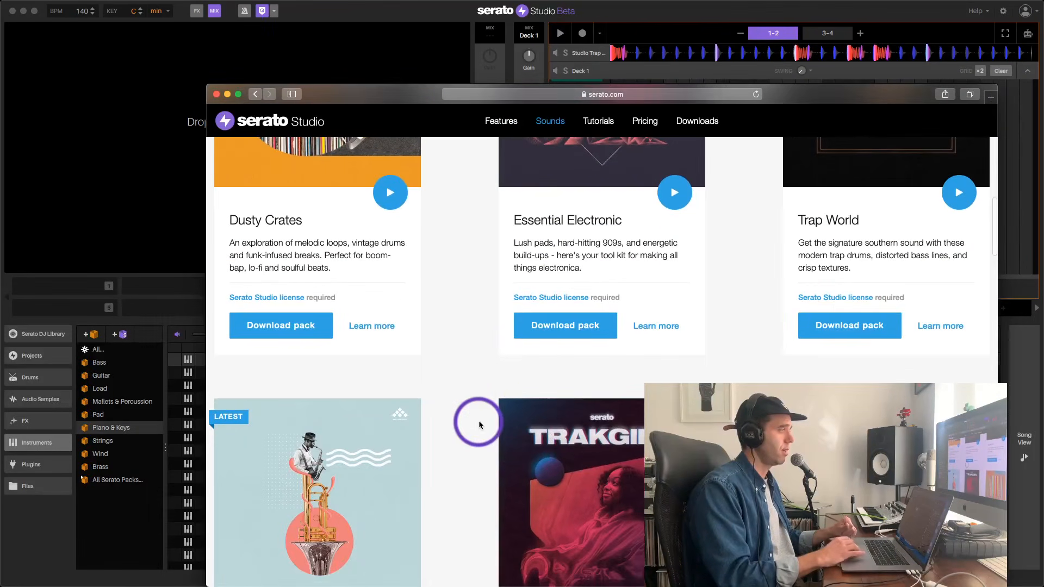
{"action": "scroll", "coordinate": [478, 423], "scroll_direction": "down", "scroll_amount": 4}
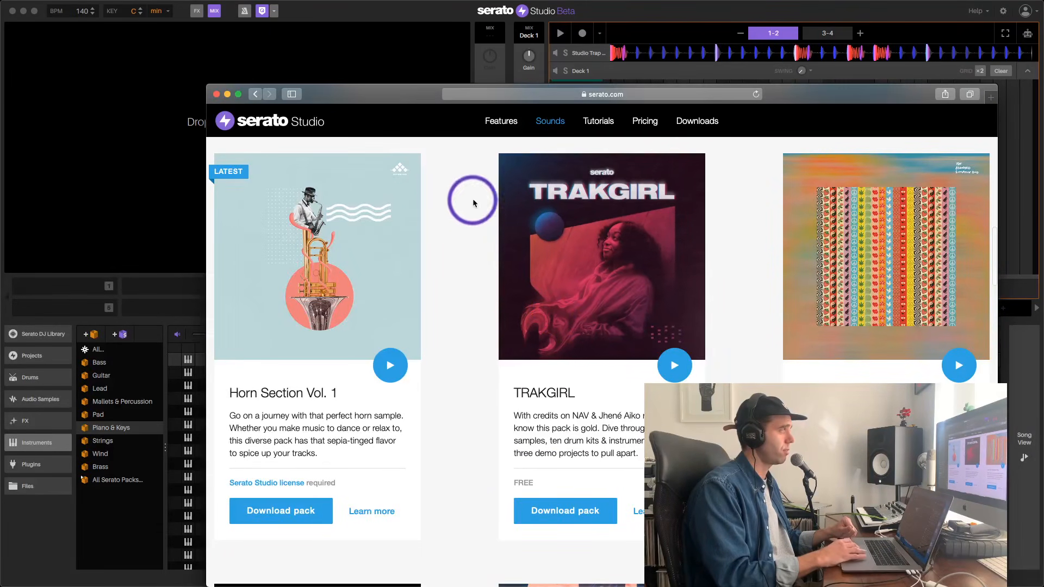
{"action": "scroll", "coordinate": [491, 320], "scroll_direction": "down", "scroll_amount": 7}
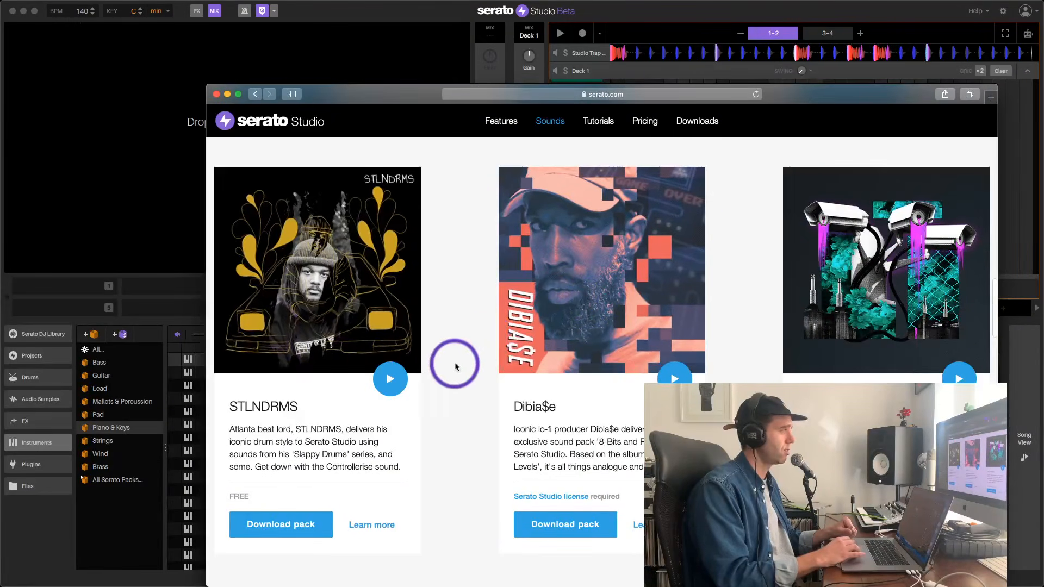
{"action": "scroll", "coordinate": [457, 363], "scroll_direction": "down", "scroll_amount": 5}
{"action": "scroll", "coordinate": [458, 365], "scroll_direction": "down", "scroll_amount": 8}
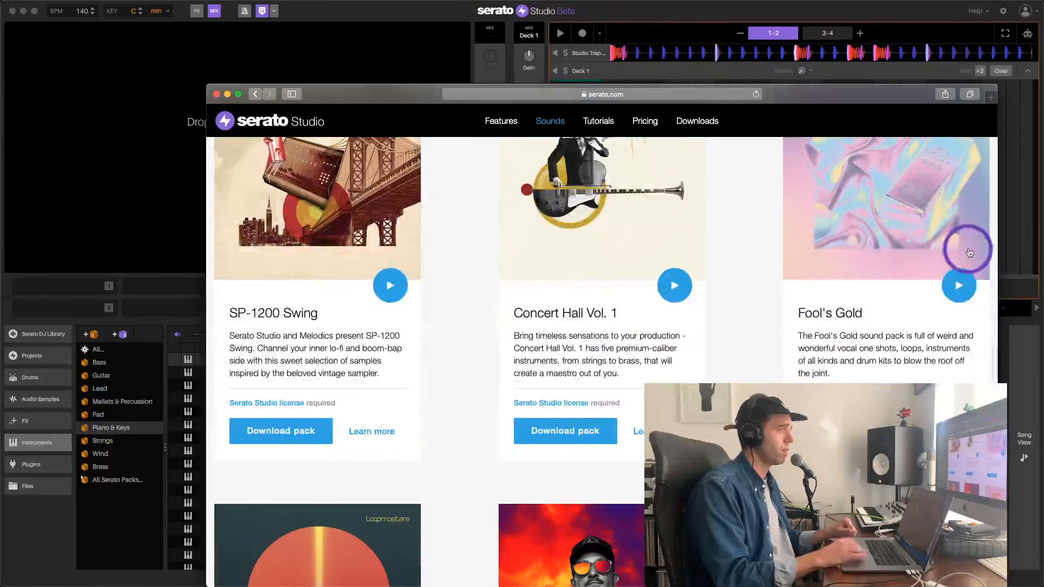
{"action": "scroll", "coordinate": [861, 266], "scroll_direction": "down", "scroll_amount": 5}
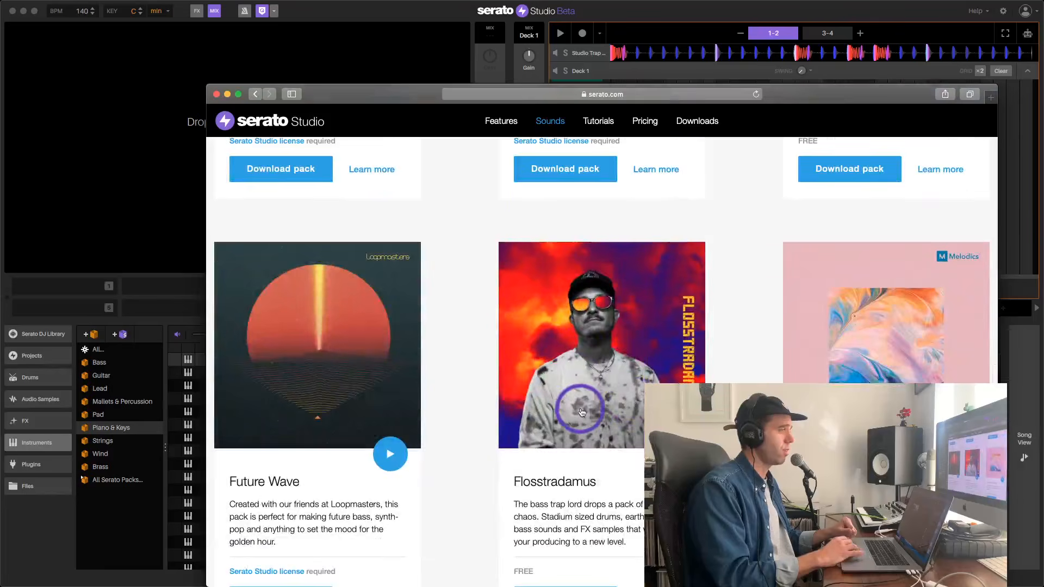
{"action": "scroll", "coordinate": [582, 412], "scroll_direction": "down", "scroll_amount": 8}
{"action": "scroll", "coordinate": [582, 412], "scroll_direction": "down", "scroll_amount": 8}
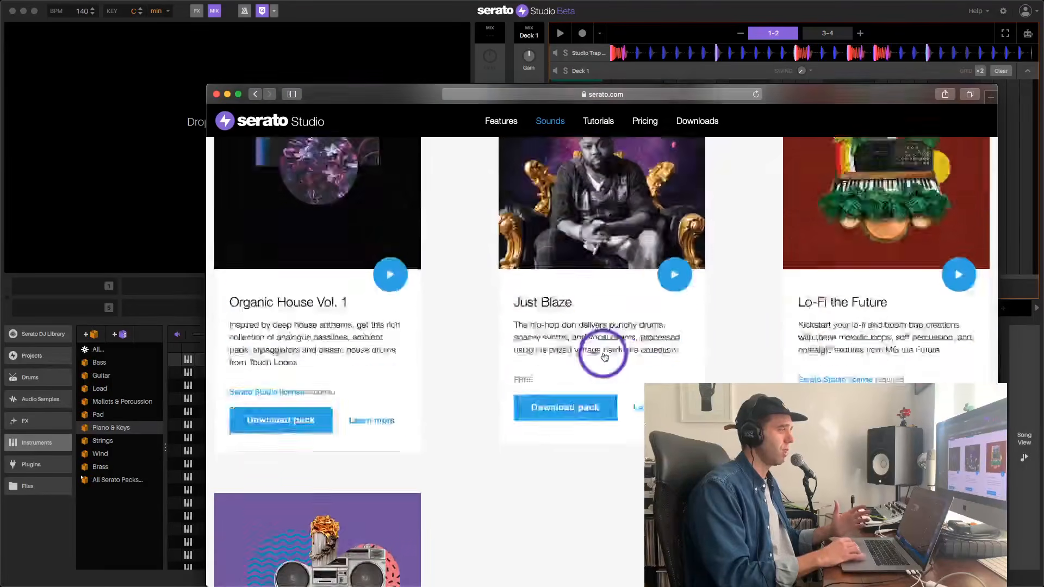
{"action": "scroll", "coordinate": [603, 356], "scroll_direction": "up", "scroll_amount": 3}
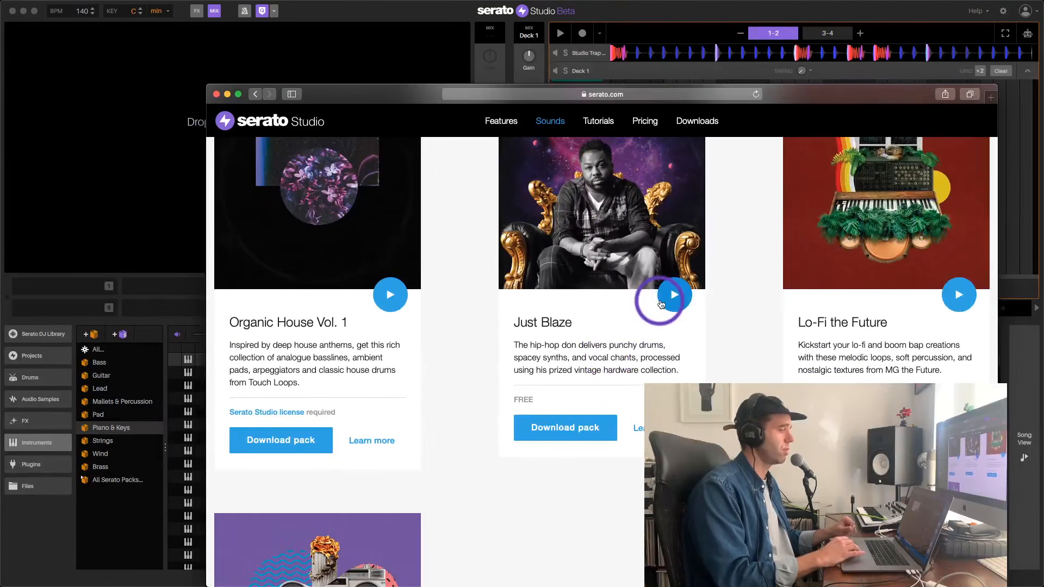
{"action": "scroll", "coordinate": [637, 295], "scroll_direction": "up", "scroll_amount": 2}
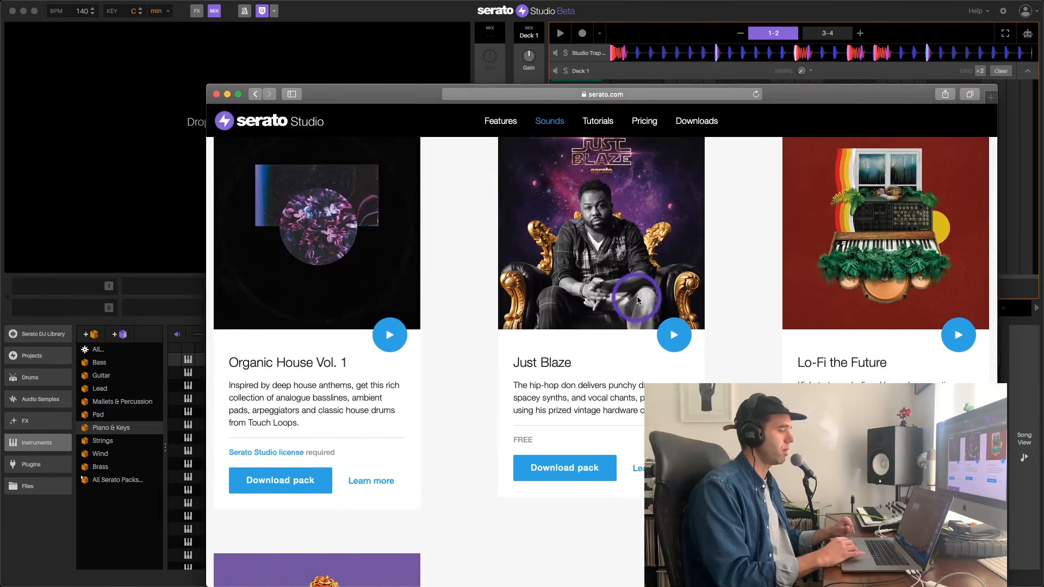
{"action": "scroll", "coordinate": [637, 299], "scroll_direction": "up", "scroll_amount": 11}
{"action": "scroll", "coordinate": [637, 299], "scroll_direction": "down", "scroll_amount": 5}
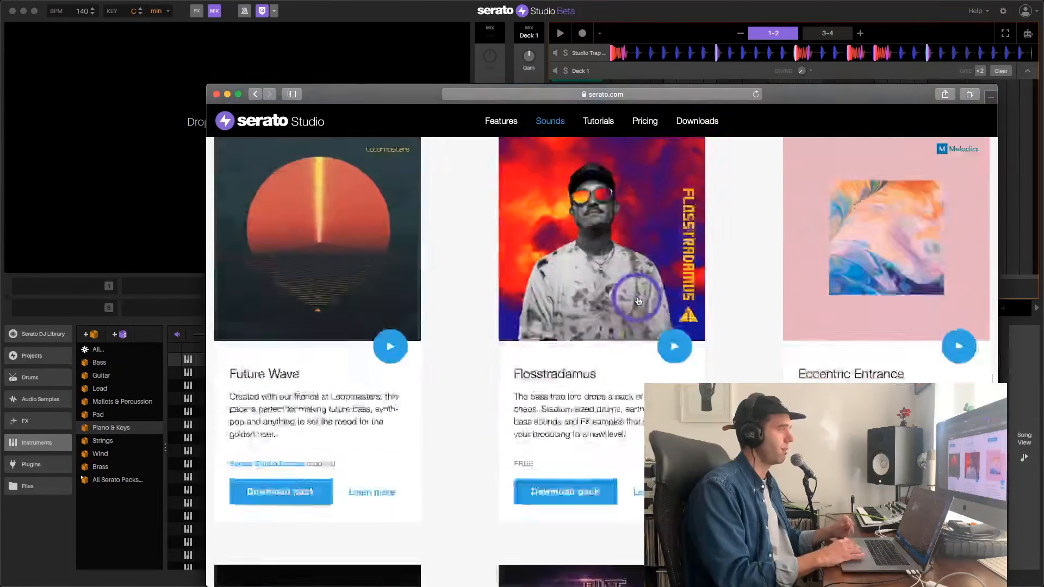
{"action": "scroll", "coordinate": [343, 234], "scroll_direction": "up", "scroll_amount": 2}
{"action": "scroll", "coordinate": [345, 293], "scroll_direction": "down", "scroll_amount": 7}
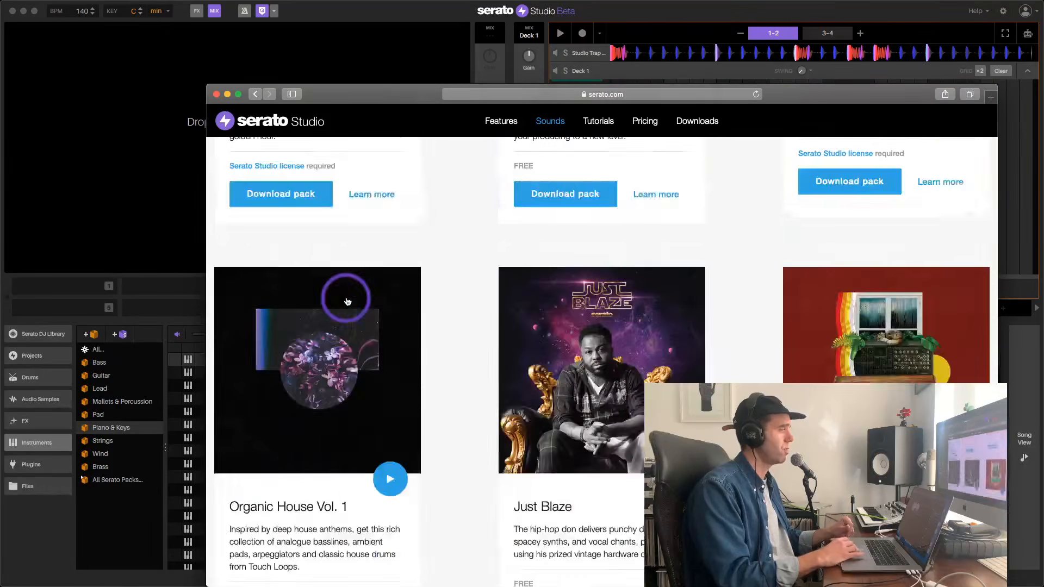
{"action": "scroll", "coordinate": [347, 300], "scroll_direction": "down", "scroll_amount": 7}
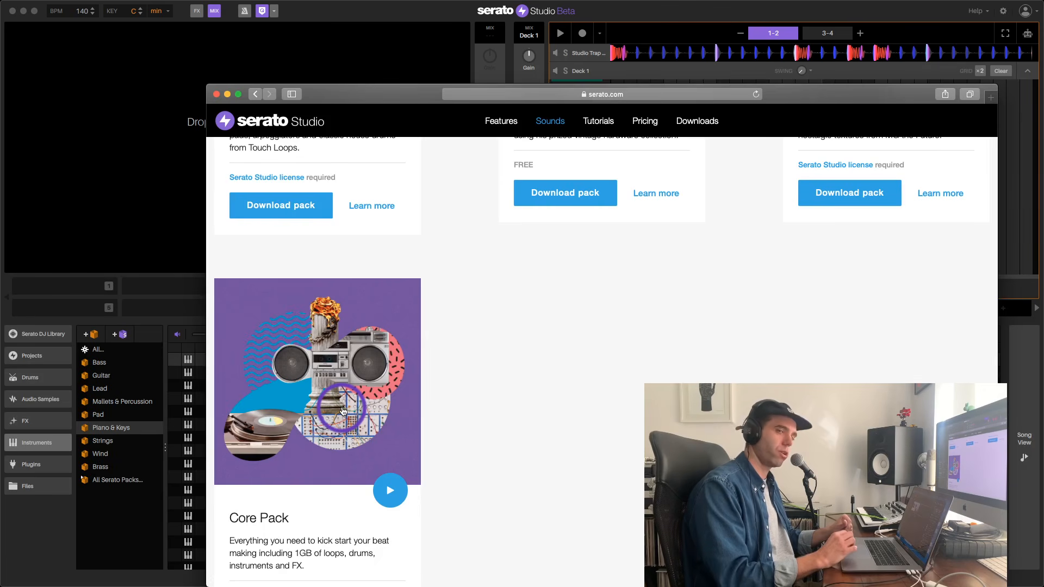
{"action": "scroll", "coordinate": [343, 411], "scroll_direction": "up", "scroll_amount": 20}
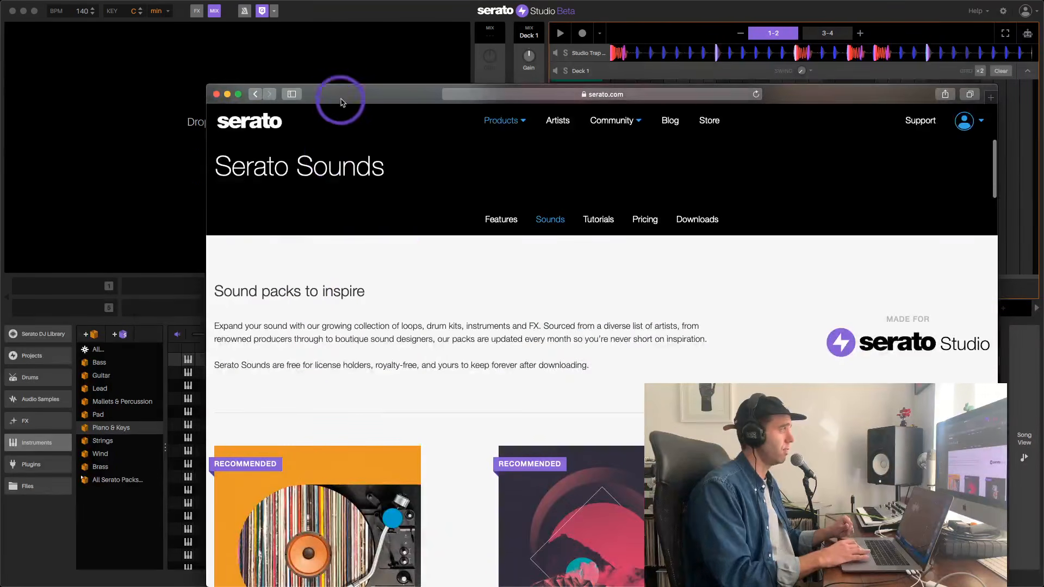
{"action": "left_click_drag", "start_coordinate": [342, 96], "coordinate": [364, 586]}
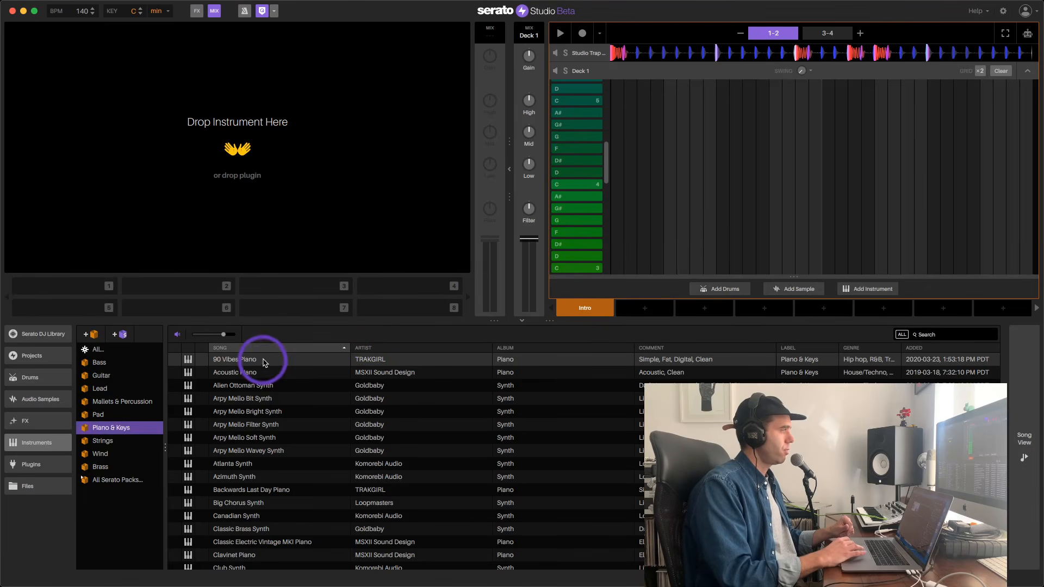
- Preview the 90 Vibes Piano and Acoustic Piano instruments, and load 90 Vibes Piano into the empty instrument deck
{"action": "left_click", "coordinate": [302, 361]}
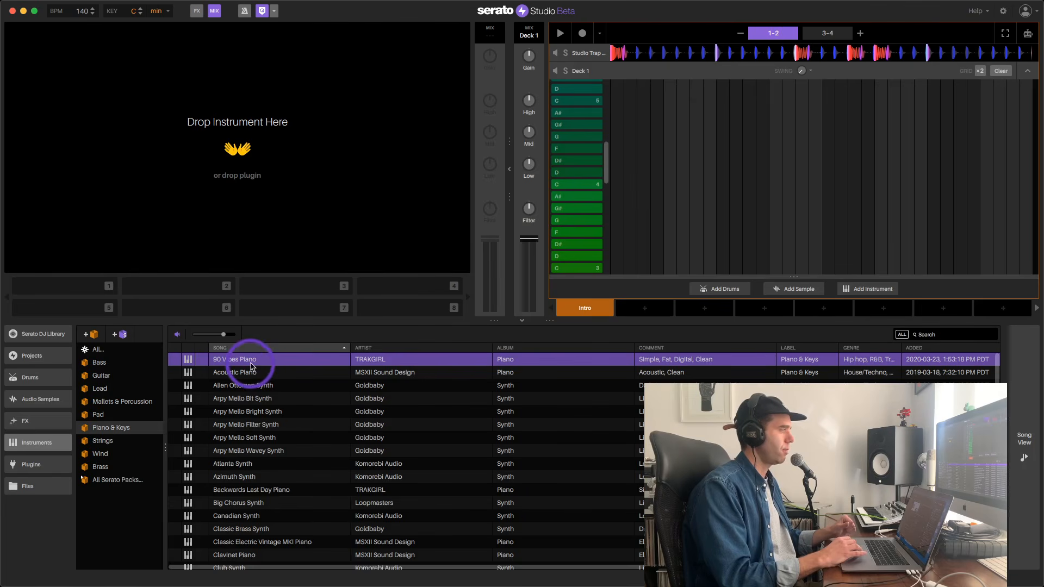
{"action": "left_click", "coordinate": [178, 337]}
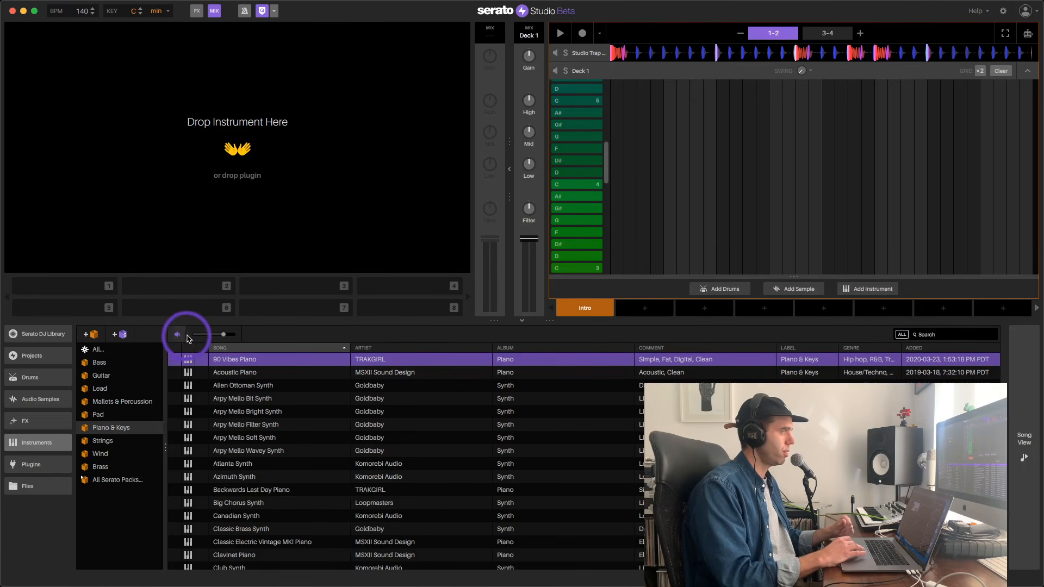
{"action": "key", "text": "Down"}
{"action": "key", "text": "Down"}
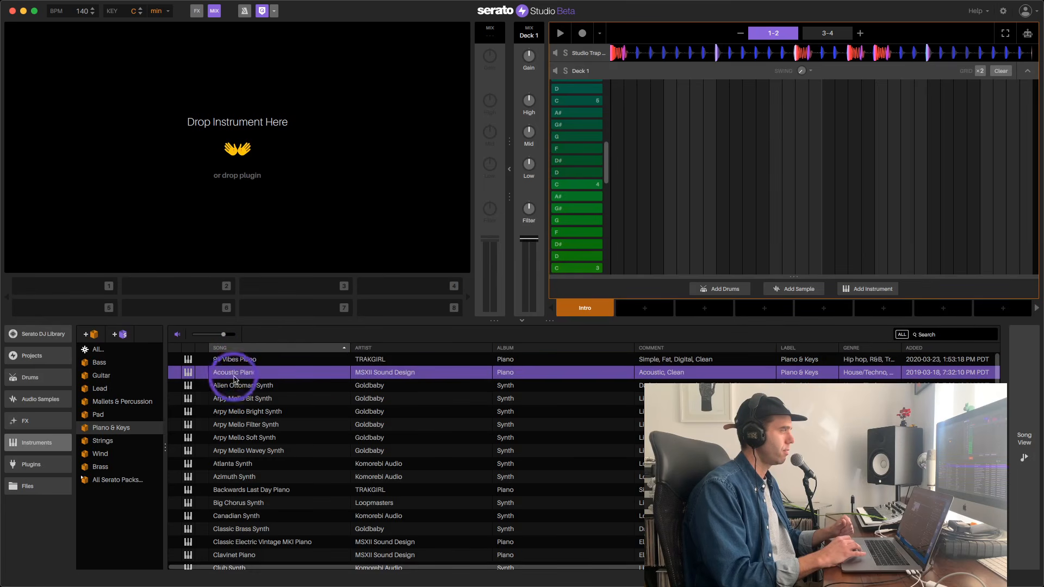
{"action": "left_click", "coordinate": [235, 361]}
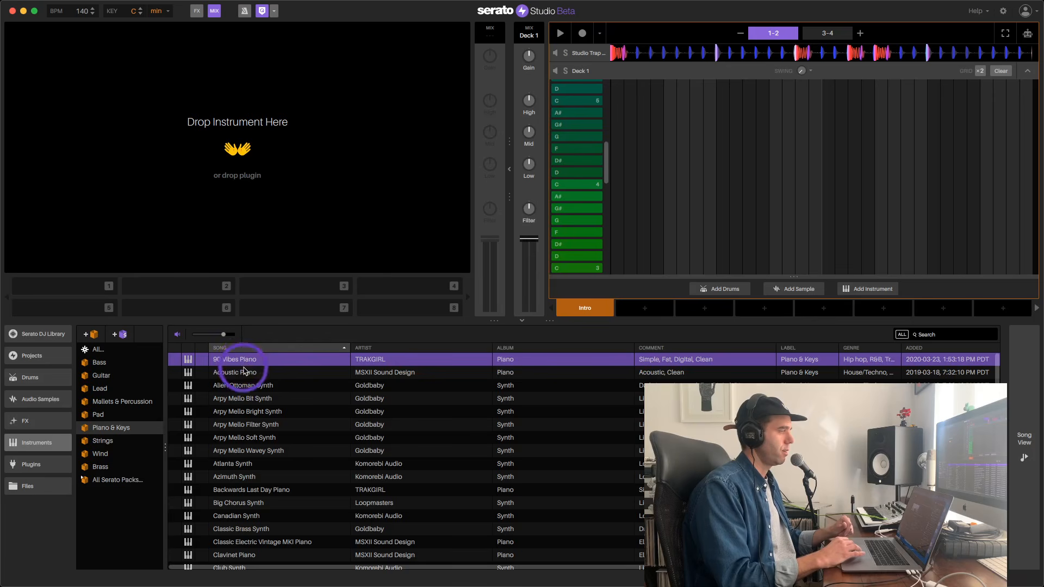
{"action": "left_click_drag", "start_coordinate": [247, 361], "coordinate": [211, 167]}
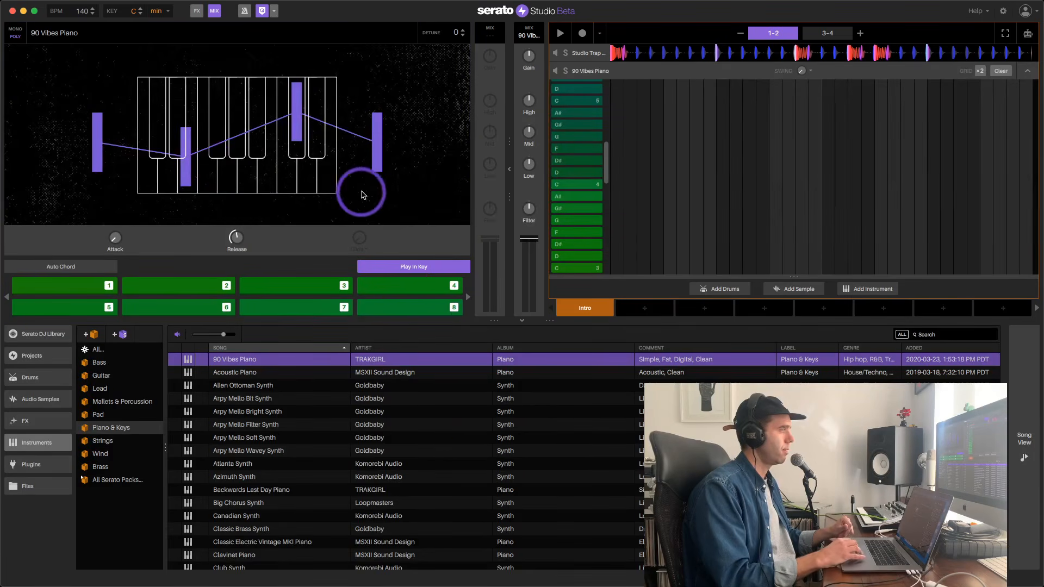
- Audition the 90 Vibes Piano by playing single in-key notes on pads 1 to 6
{"action": "key", "text": "1"}
{"action": "key", "text": "2"}
{"action": "key", "text": "3"}
{"action": "key", "text": "4"}
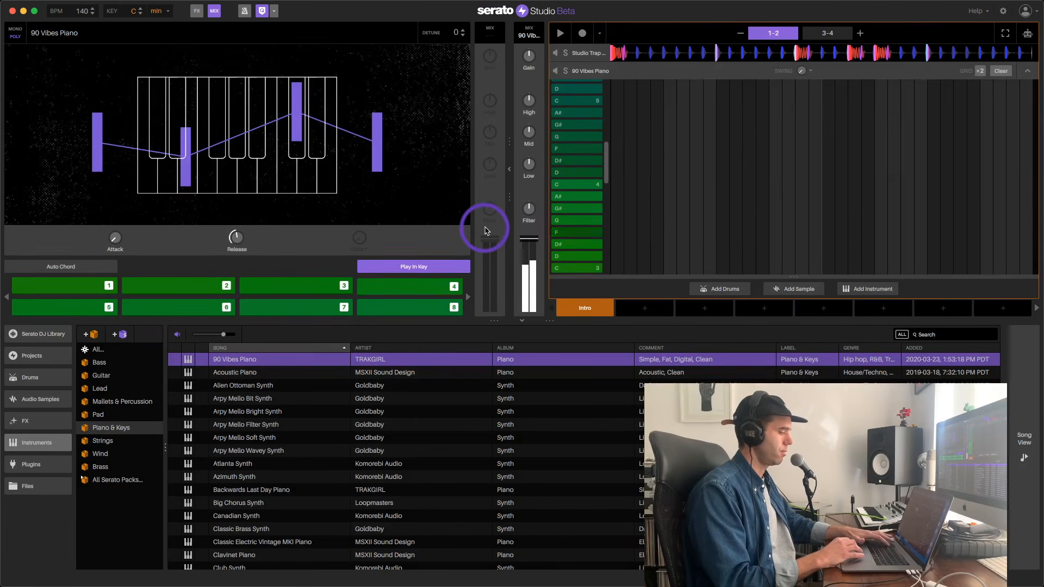
{"action": "key", "text": "6"}
{"action": "key", "text": "5"}
{"action": "key", "text": "3"}
{"action": "key", "text": "2"}
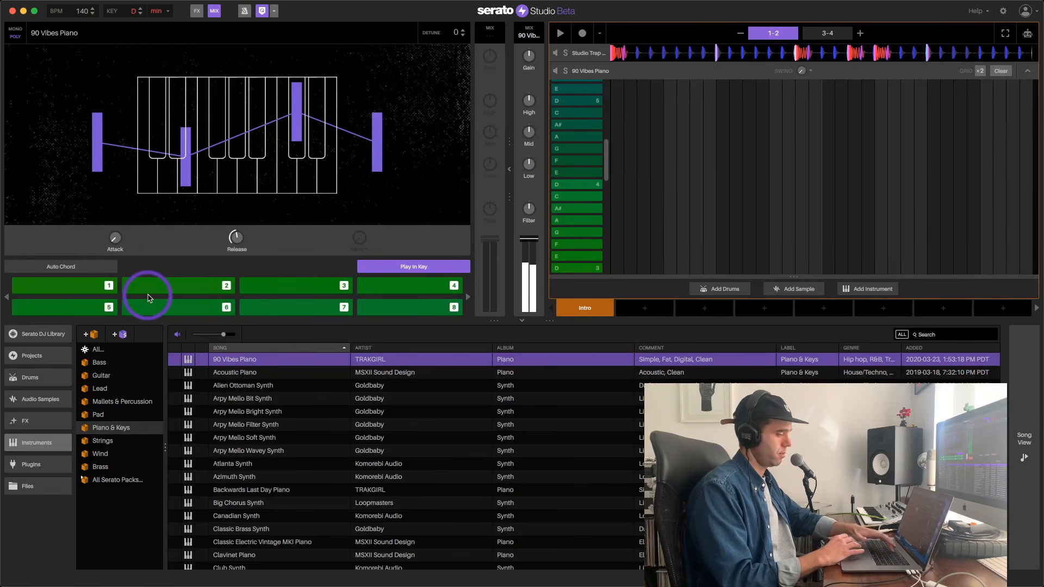
- Play pads 8 and 7 in D minor, and turn off Play In Key for the 90 Vibes Piano
{"action": "key", "text": "8"}
{"action": "key", "text": "7"}
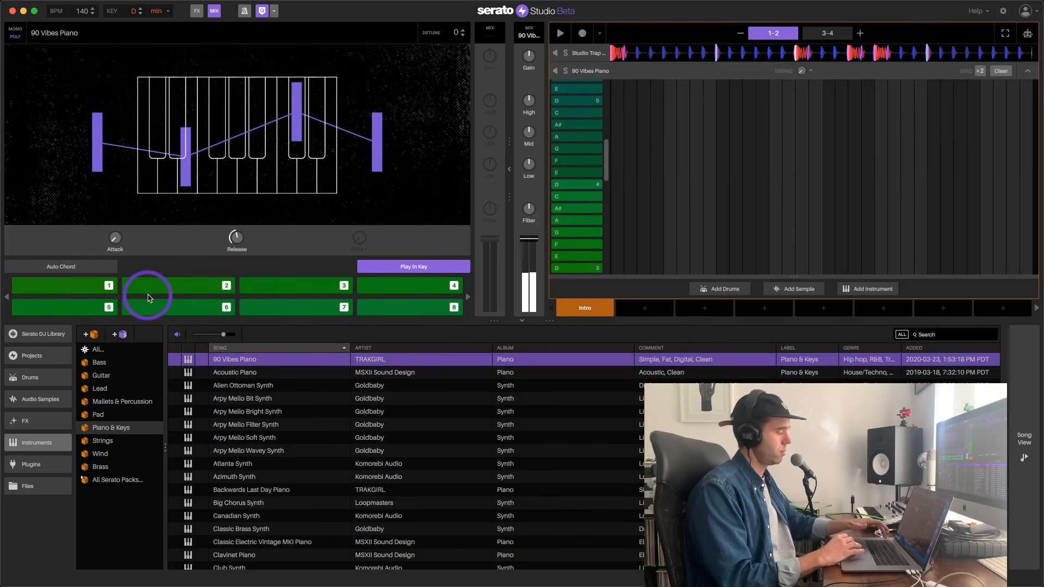
{"action": "left_click", "coordinate": [416, 268]}
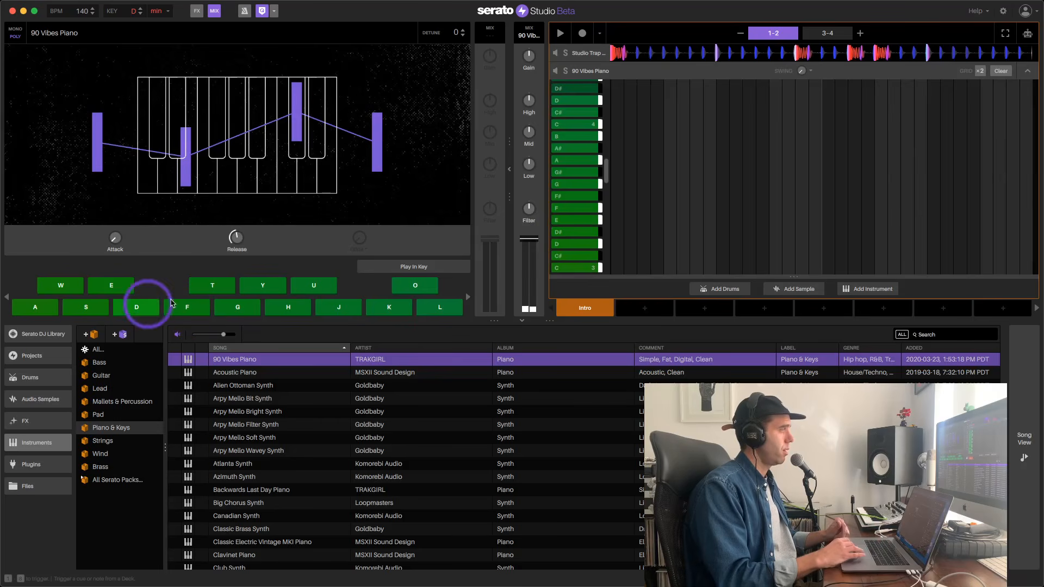
- Turn on Play In Key and Auto Chord for the 90 Vibes Piano, and audition three-note chords on pads 1 to 3
{"action": "left_click", "coordinate": [396, 271]}
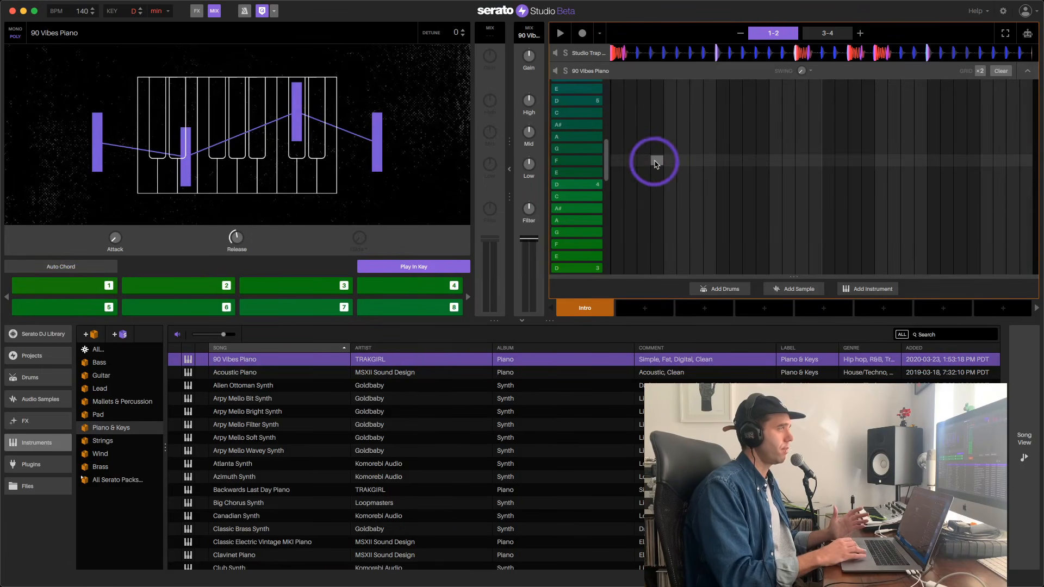
{"action": "left_click", "coordinate": [69, 267]}
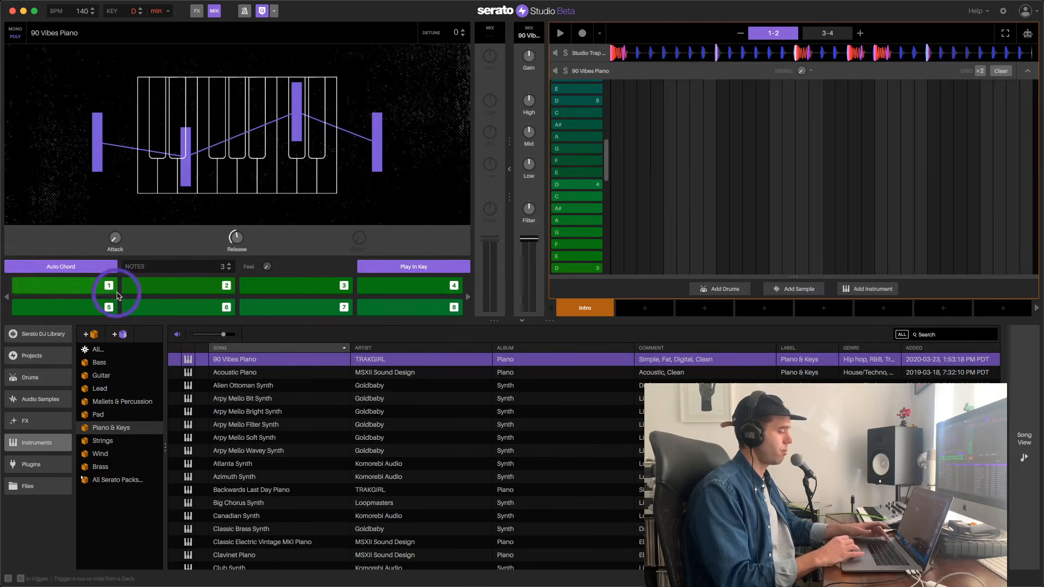
{"action": "key", "text": "1"}
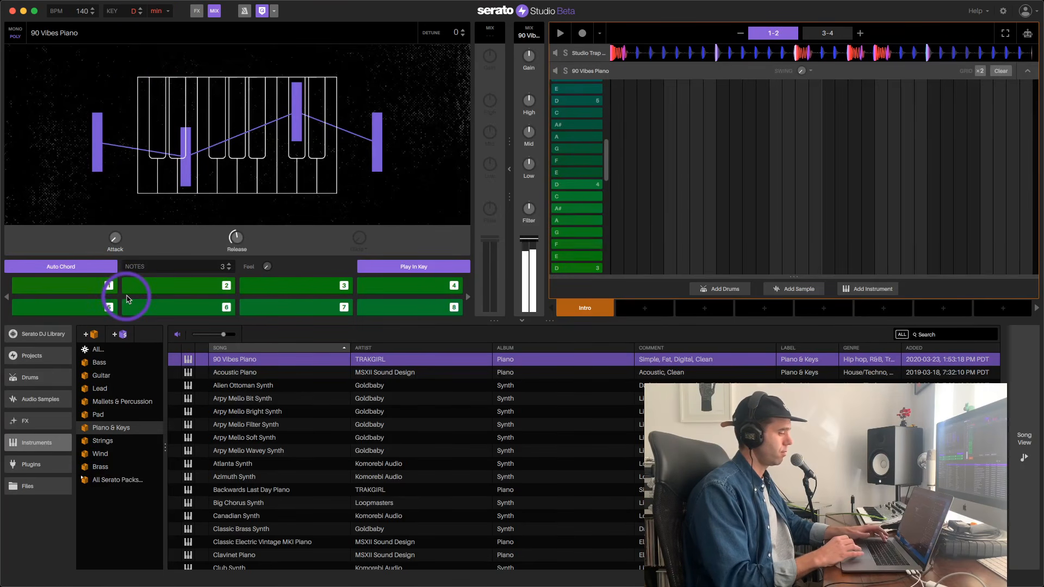
{"action": "key", "text": "1"}
{"action": "key", "text": "2"}
{"action": "key", "text": "2"}
{"action": "key", "text": "3"}
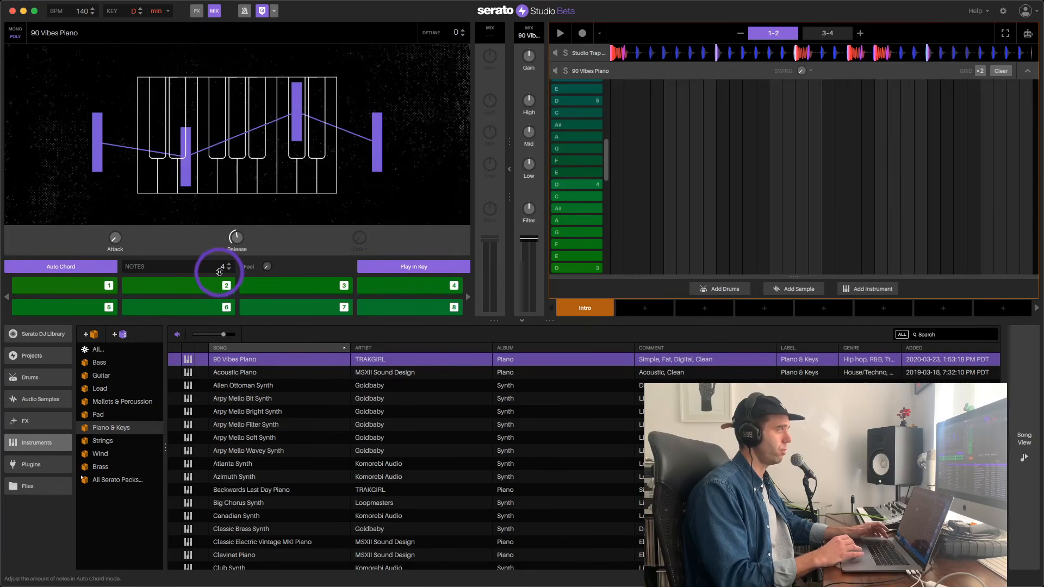
- Set Auto Chord to 4 notes and audition the fuller chords on pads 1 to 5
{"action": "key", "text": "1"}
{"action": "key", "text": "2"}
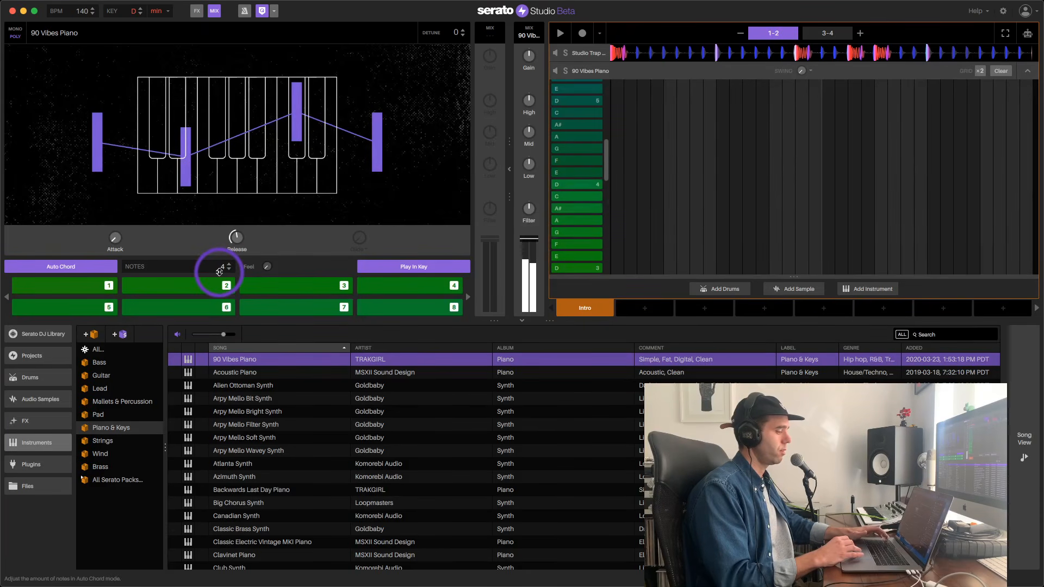
{"action": "key", "text": "3"}
{"action": "key", "text": "4"}
{"action": "key", "text": "5"}
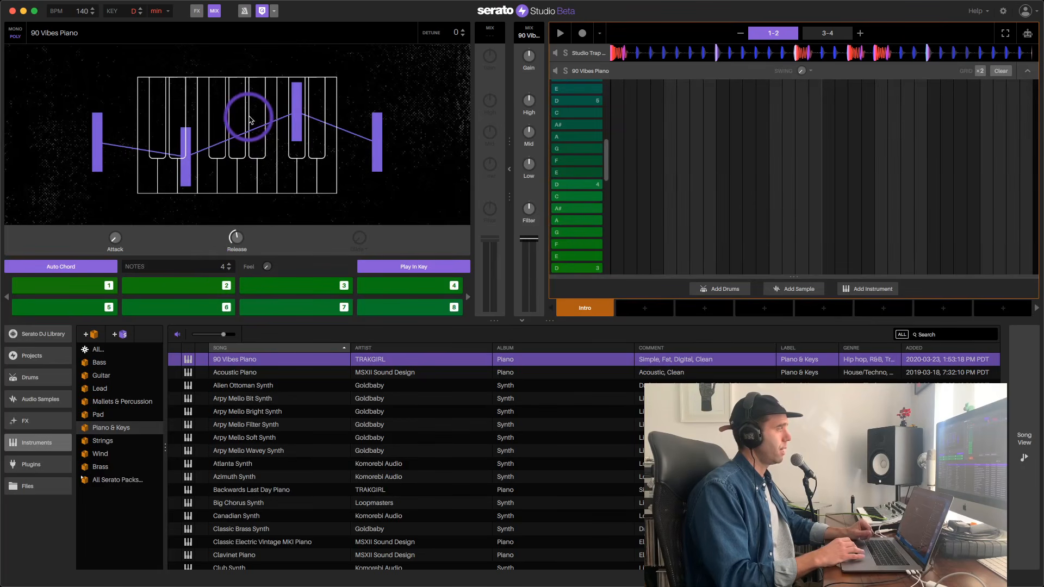
- Change the project key to C minor and audition four-note chords on pads 4, 5 and 6
{"action": "left_click", "coordinate": [141, 14]}
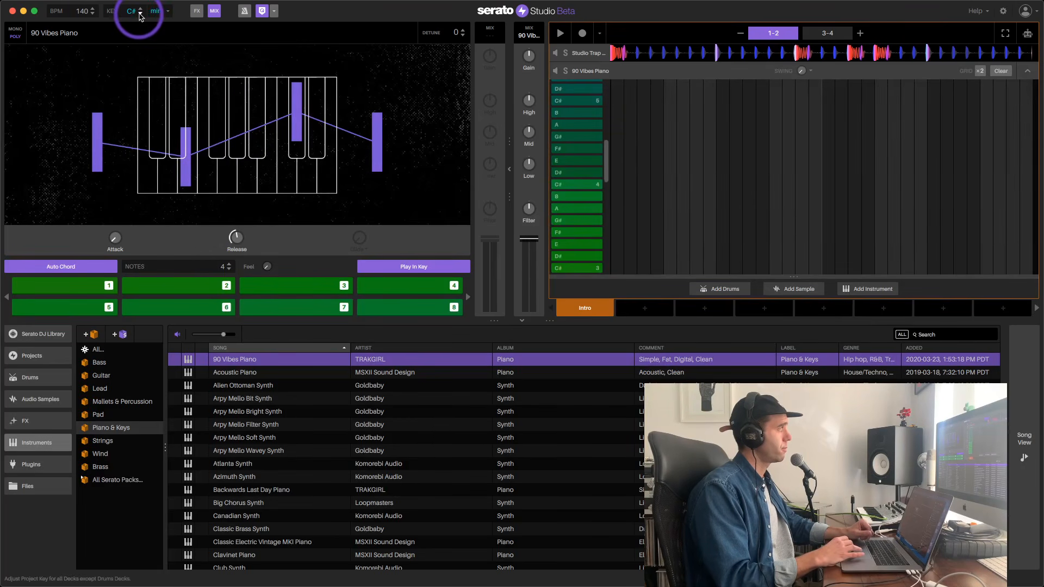
{"action": "key", "text": "4"}
{"action": "key", "text": "5"}
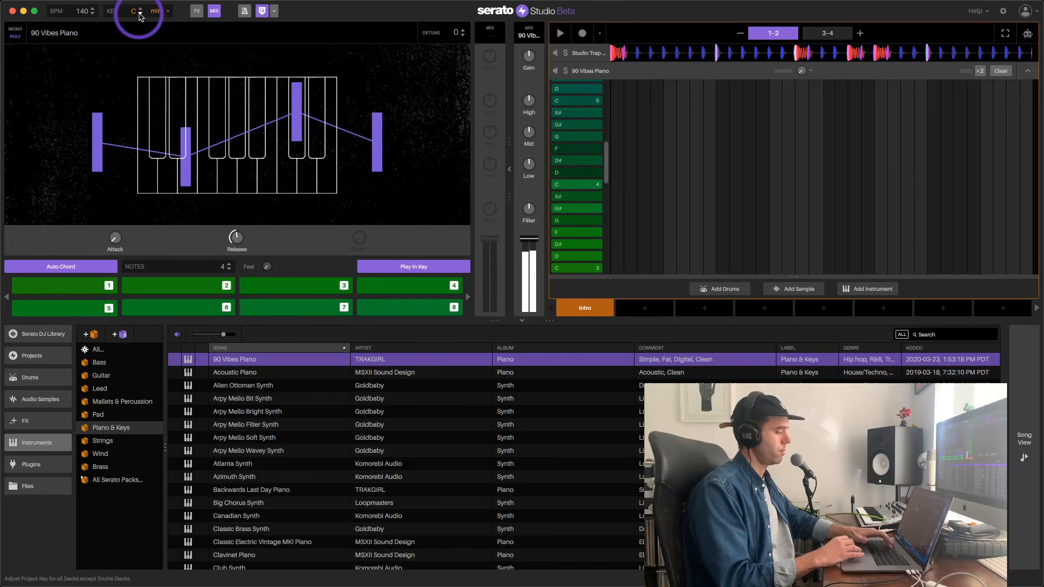
{"action": "key", "text": "6"}
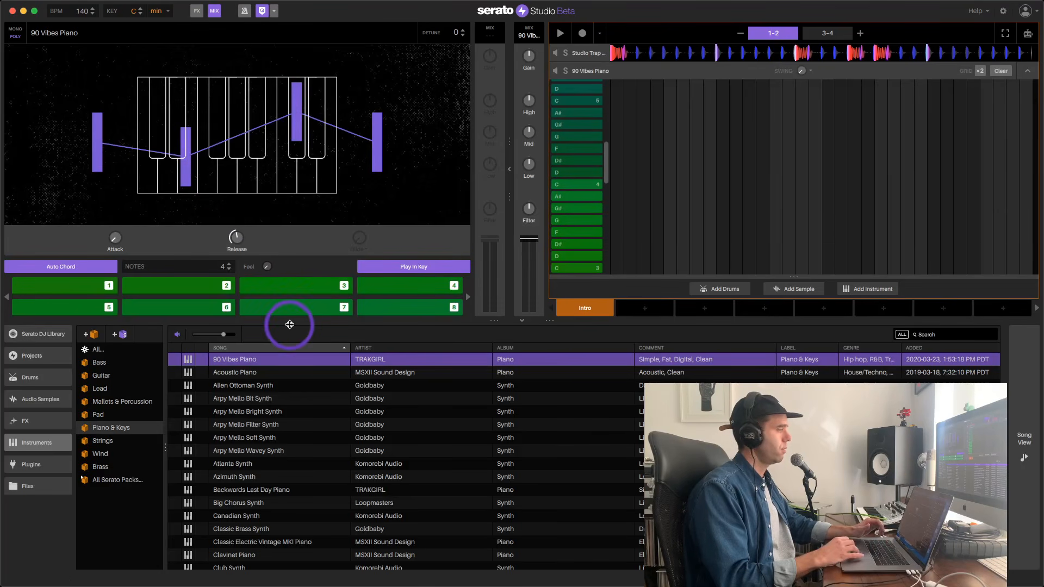
{"action": "key", "text": "4"}
{"action": "key", "text": "4"}
{"action": "key", "text": "5"}
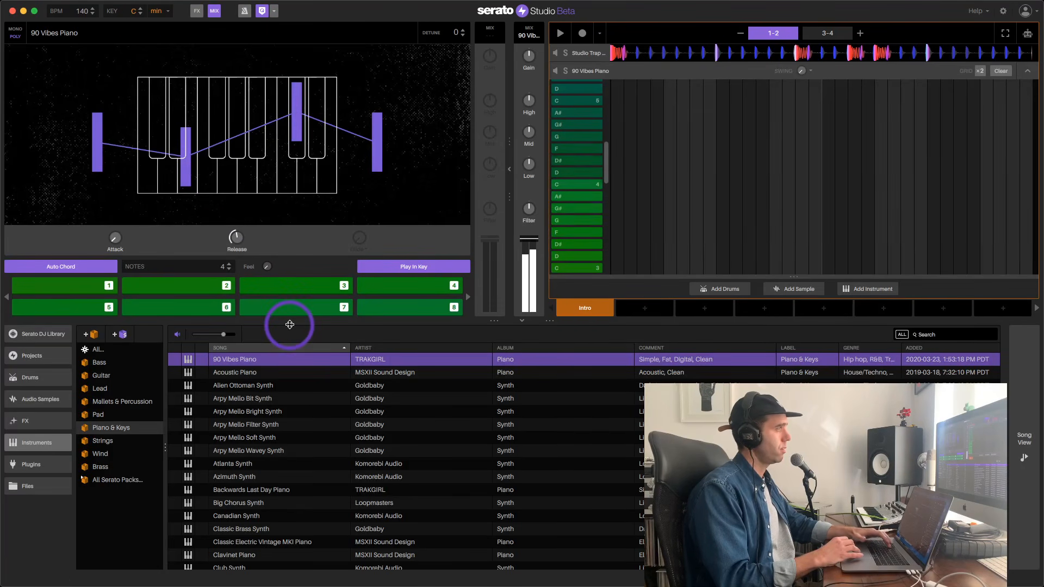
{"action": "key", "text": "6"}
{"action": "key", "text": "6"}
{"action": "key", "text": "5"}
{"action": "key", "text": "6"}
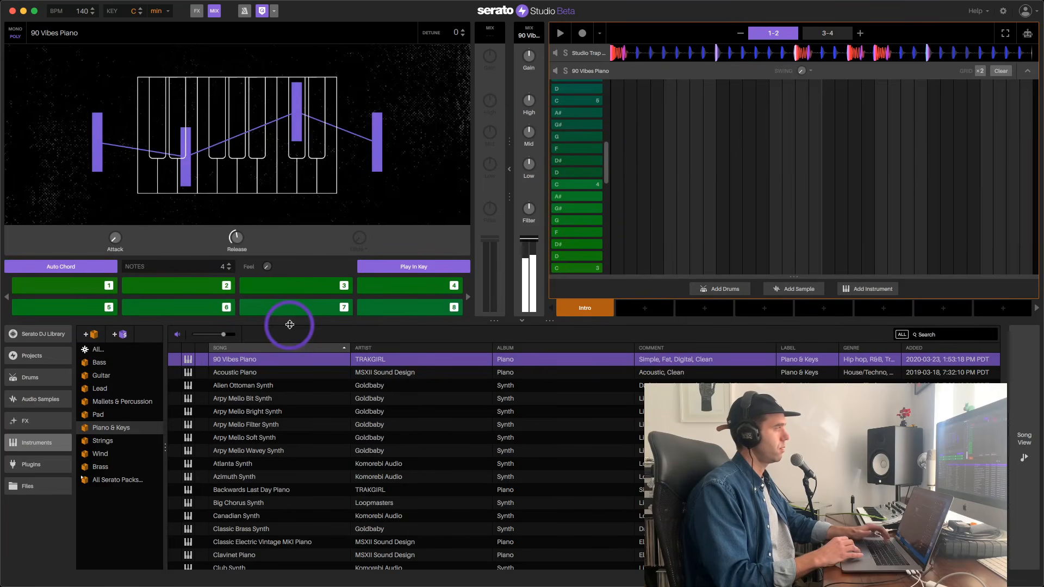
- Switch Auto Chord off and back on, and audition four-note chords on pads 5 to 8
{"action": "left_click", "coordinate": [82, 267]}
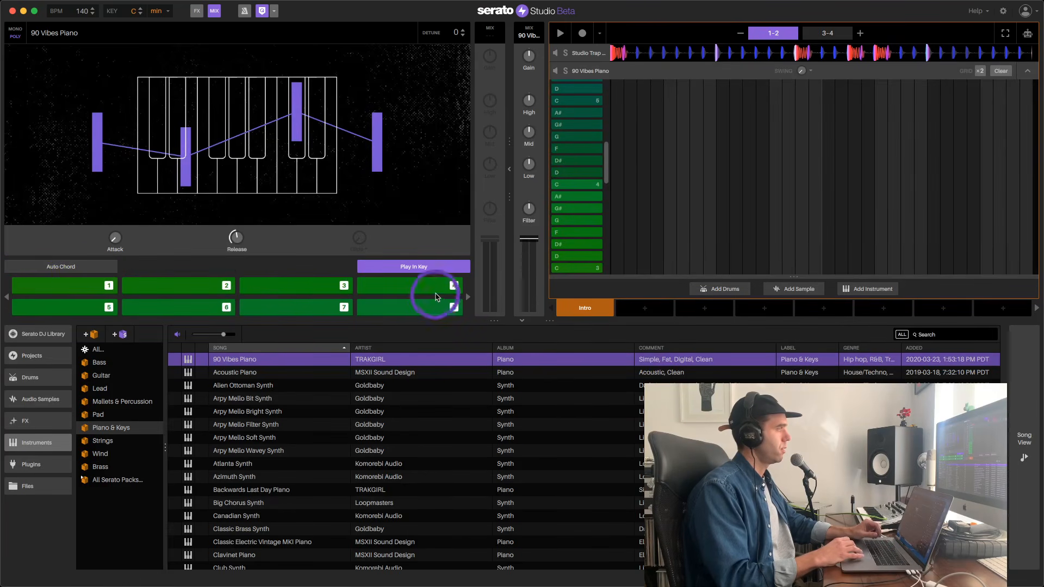
{"action": "left_click", "coordinate": [53, 265]}
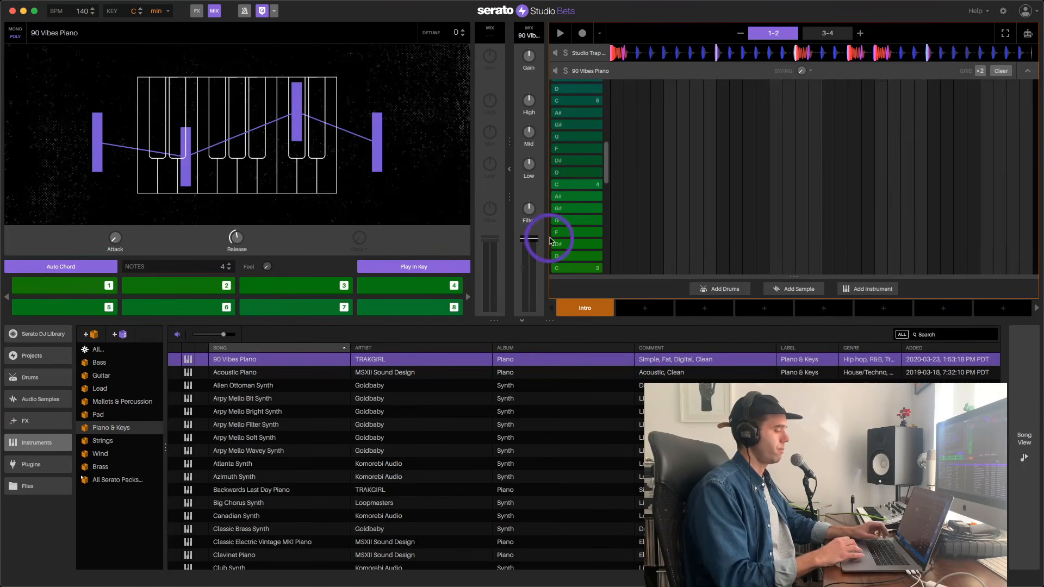
{"action": "key", "text": "6"}
{"action": "key", "text": "5"}
{"action": "key", "text": "6"}
{"action": "key", "text": "7"}
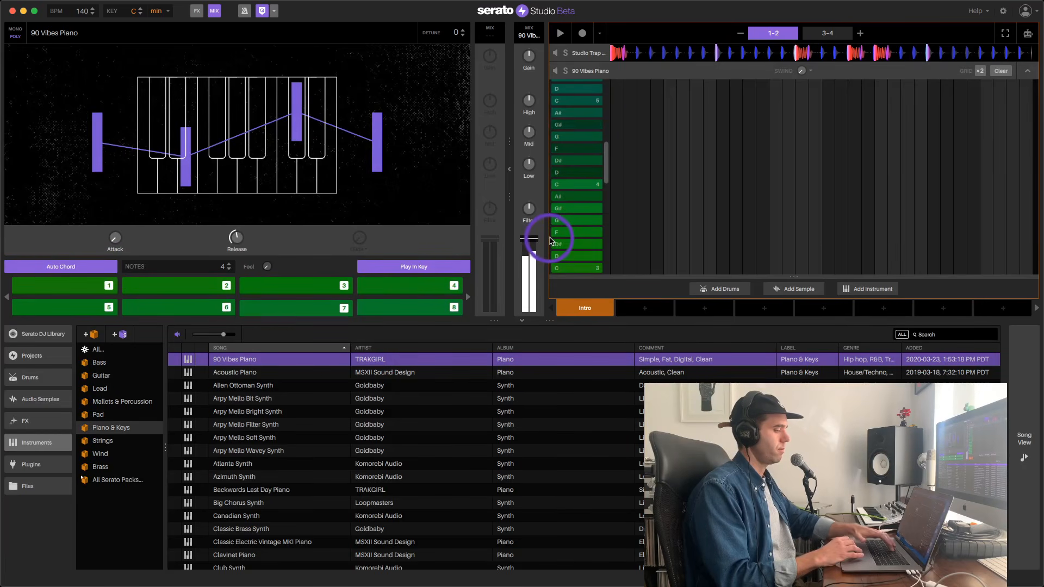
{"action": "key", "text": "8"}
{"action": "key", "text": "6"}
{"action": "key", "text": "7"}
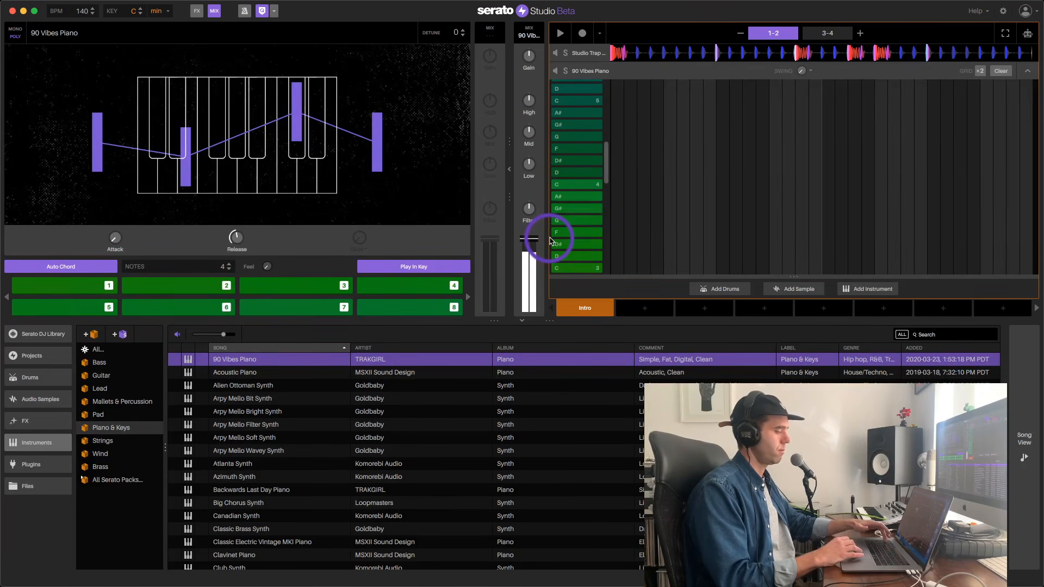
- Switch Play In Key off and back on, and raise the Auto Chord Feel amount
{"action": "left_click", "coordinate": [399, 266]}
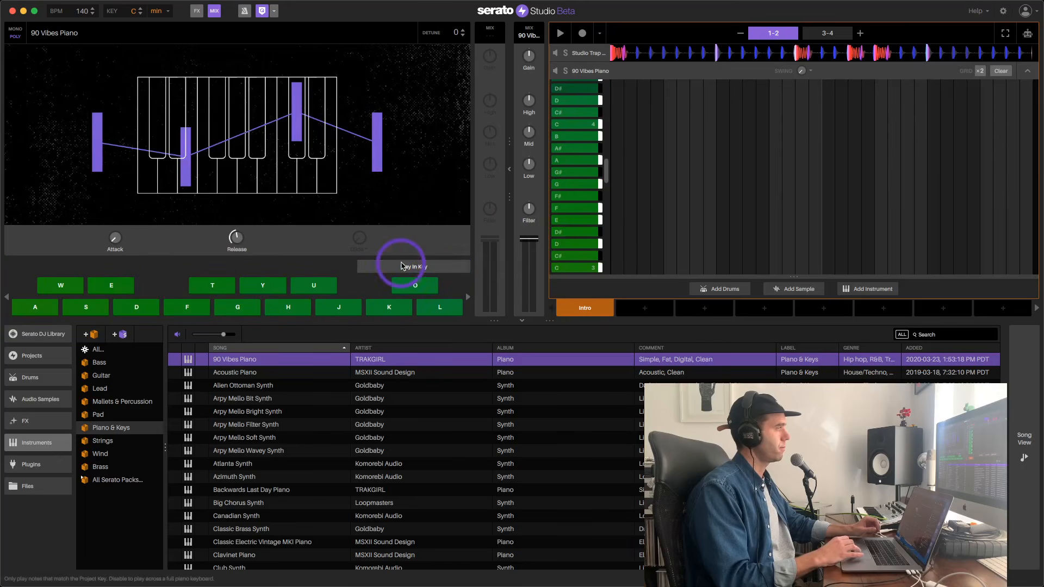
{"action": "left_click", "coordinate": [416, 267]}
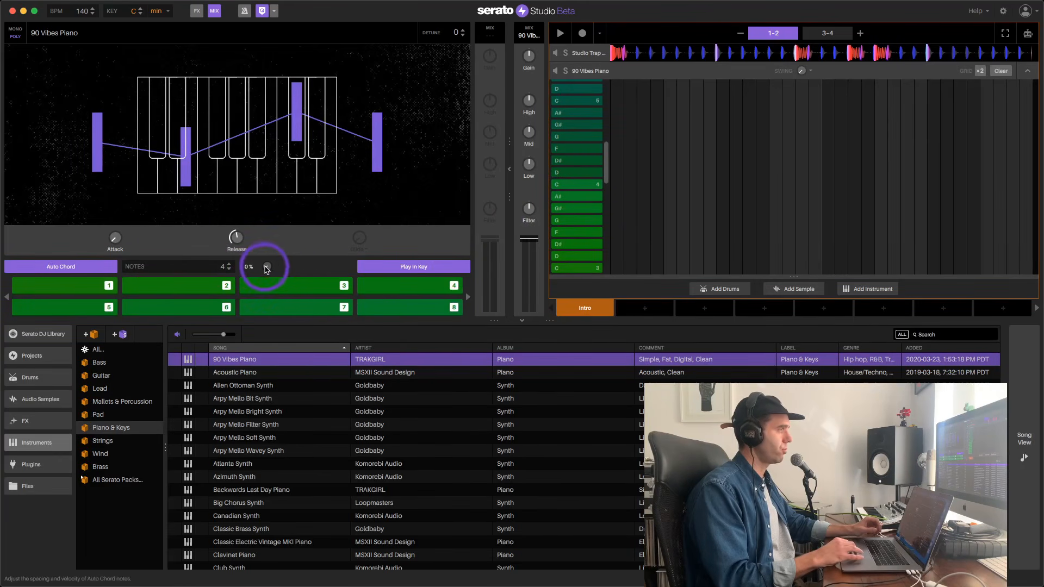
{"action": "left_click", "coordinate": [284, 305]}
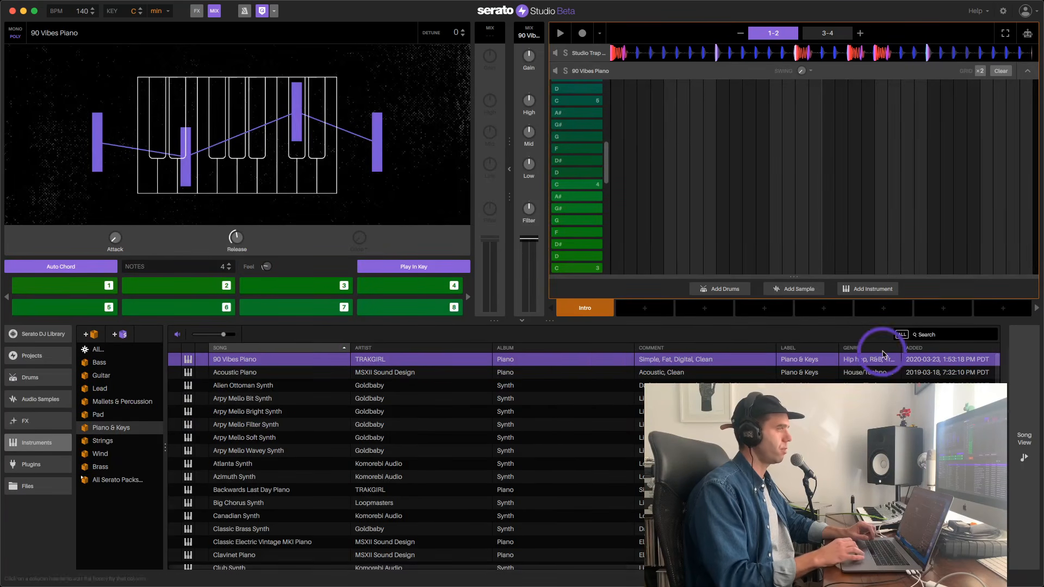
- Search the Piano & Keys instruments for "trak"
{"action": "left_click", "coordinate": [943, 335]}
{"action": "type", "text": "track"}
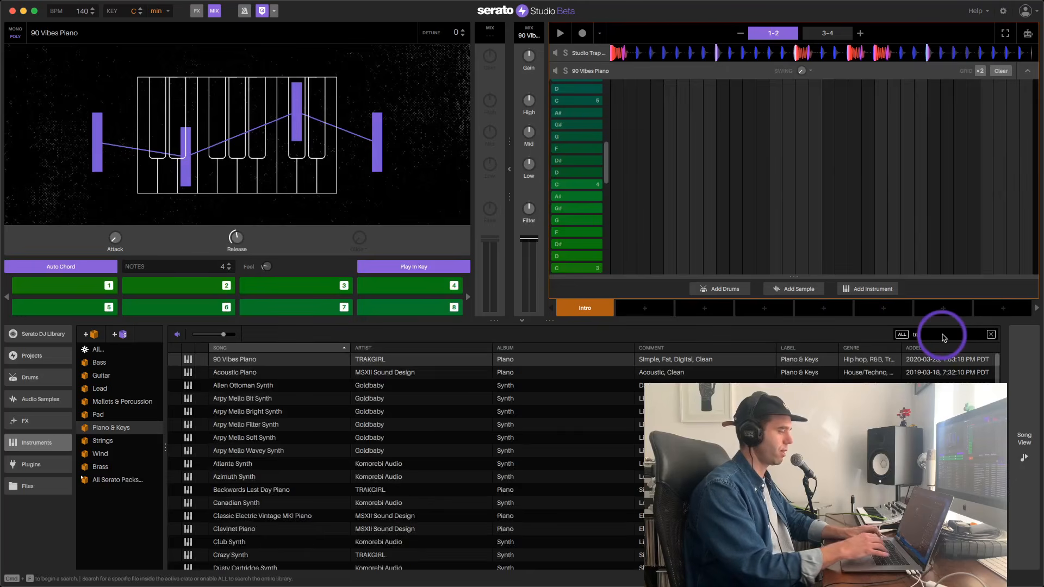
{"action": "key", "text": "BackSpace"}
{"action": "key", "text": "BackSpace"}
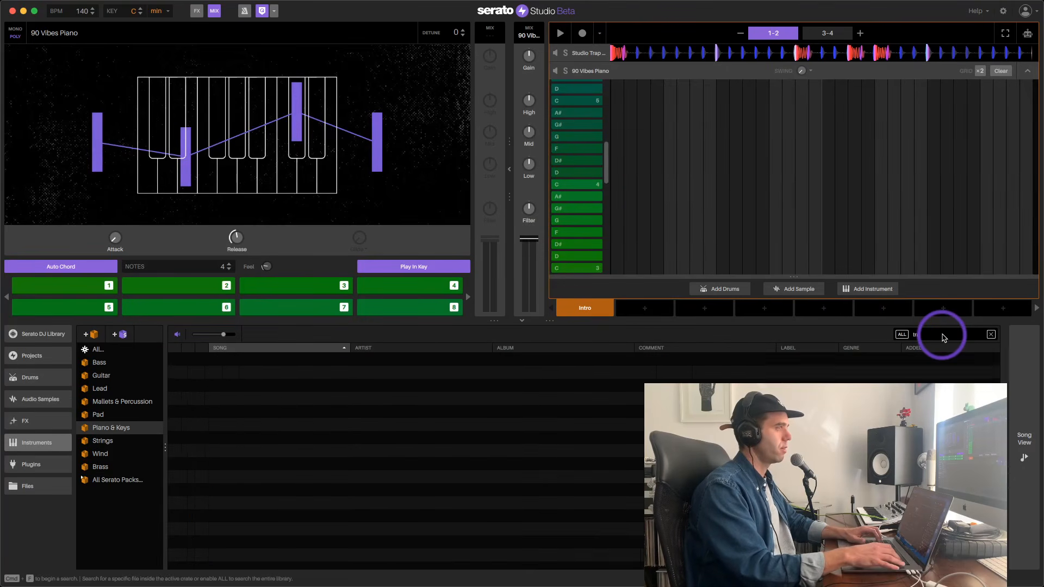
{"action": "type", "text": "k"}
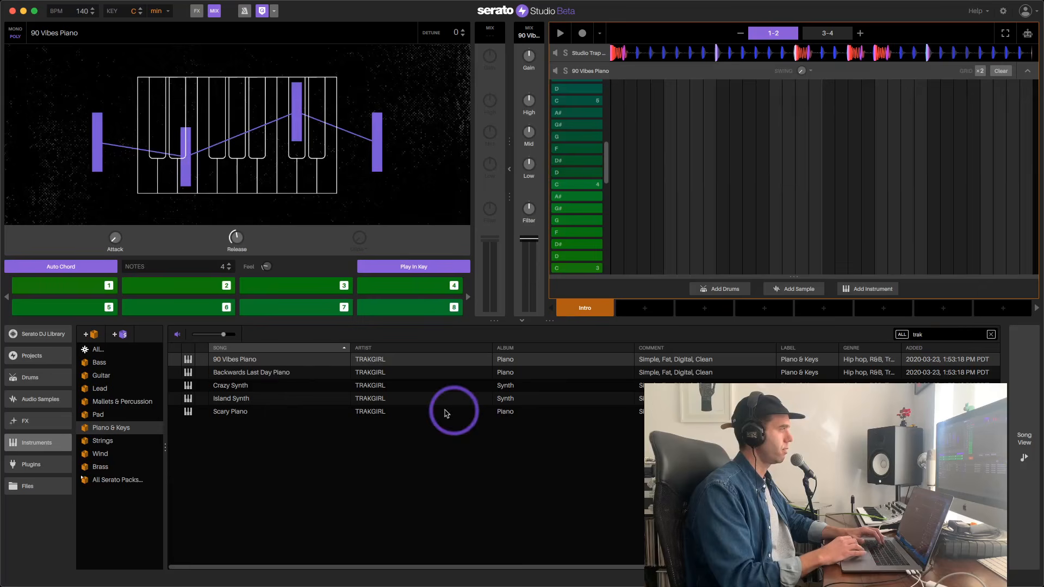
- Look through the TRAKGIRL pianos and synths in the list, return to 90 Vibes Piano and try its chords
{"action": "left_click", "coordinate": [263, 373]}
{"action": "left_click", "coordinate": [251, 387]}
{"action": "left_click", "coordinate": [246, 402]}
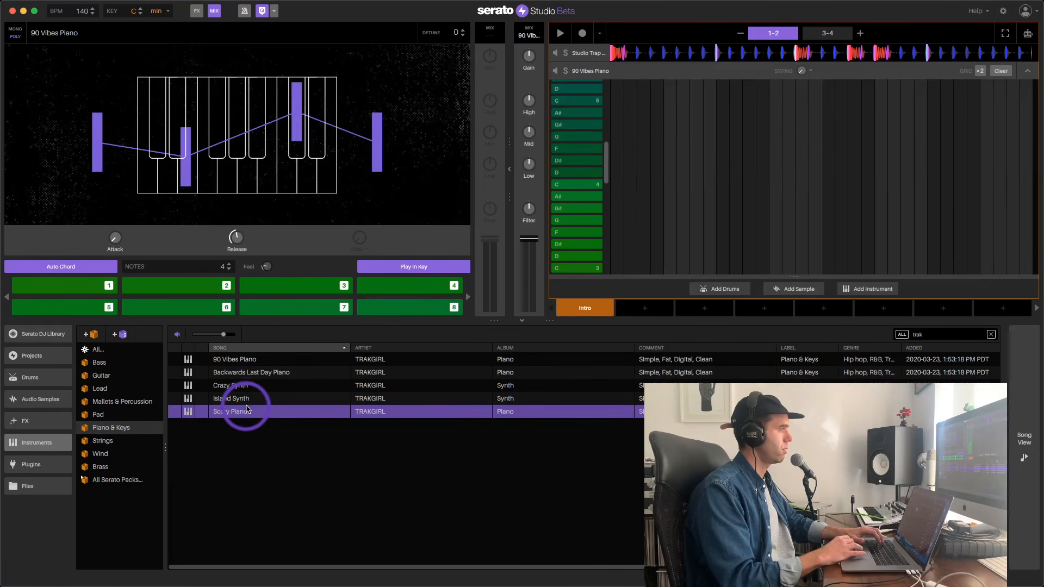
{"action": "left_click", "coordinate": [243, 361]}
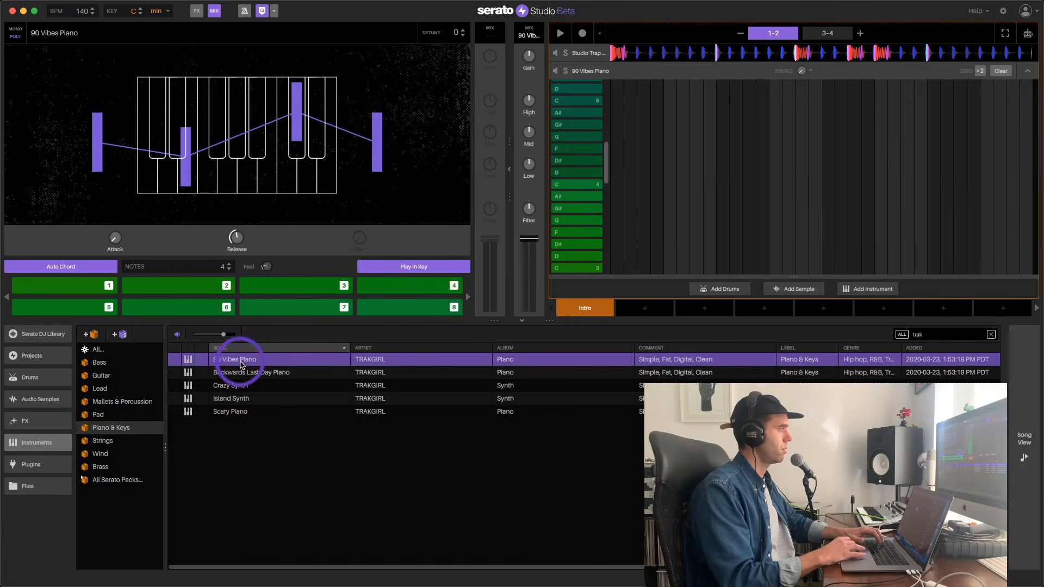
{"action": "left_click", "coordinate": [232, 152]}
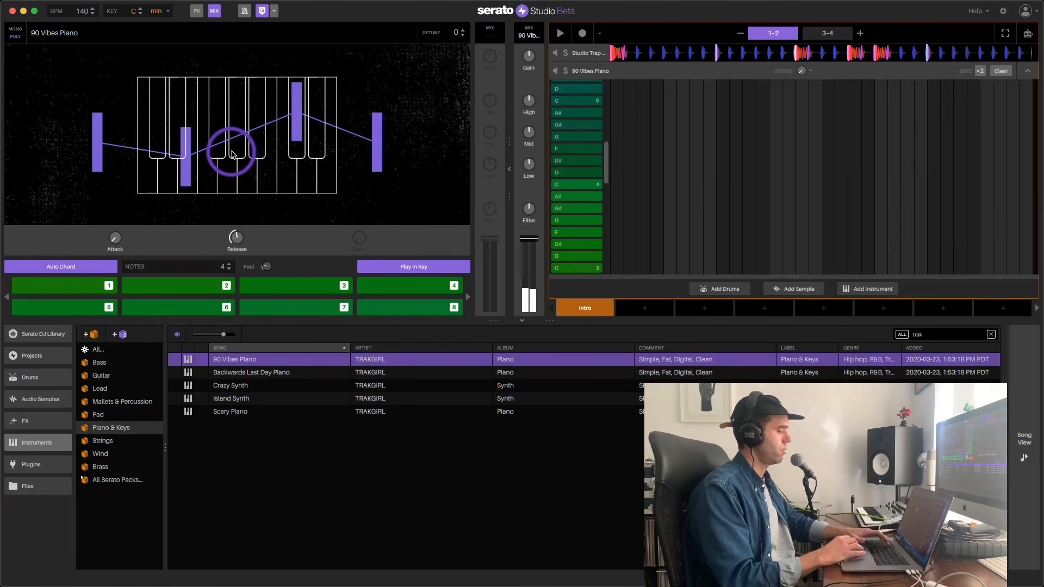
- Load Crazy Synth into the instrument deck and audition its chords on pads 4 to 6
{"action": "left_click", "coordinate": [242, 383]}
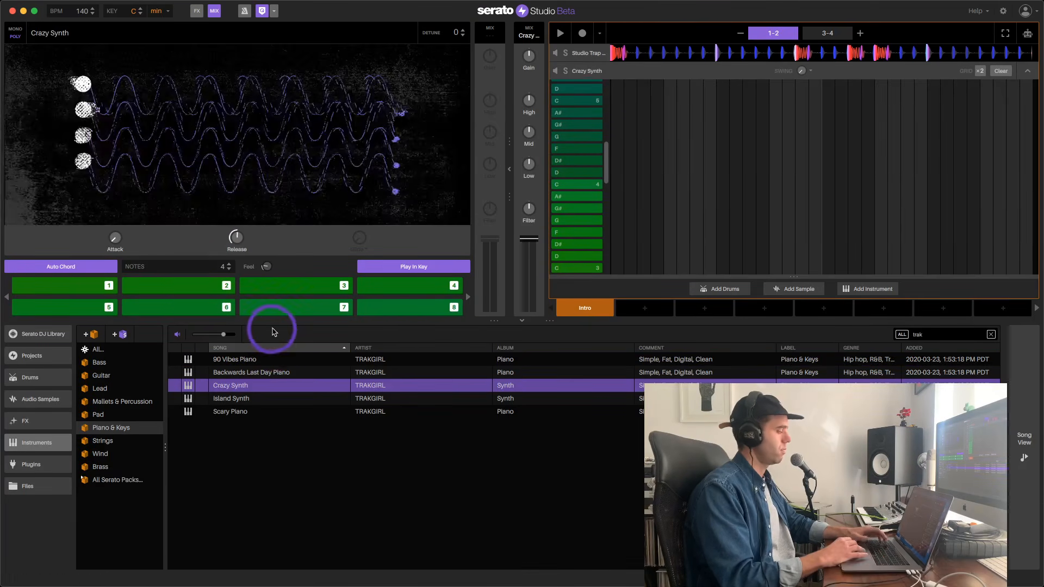
{"action": "key", "text": "4"}
{"action": "key", "text": "5"}
{"action": "key", "text": "6"}
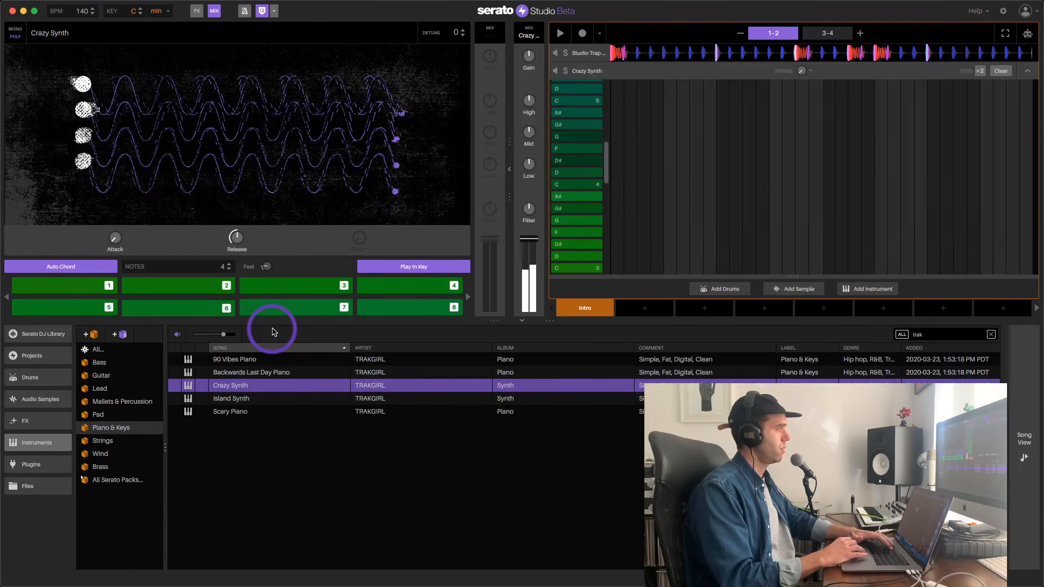
- Search all instruments for "trak" and load Scary Piano into the instrument deck
{"action": "left_click", "coordinate": [111, 349]}
{"action": "left_click", "coordinate": [932, 336]}
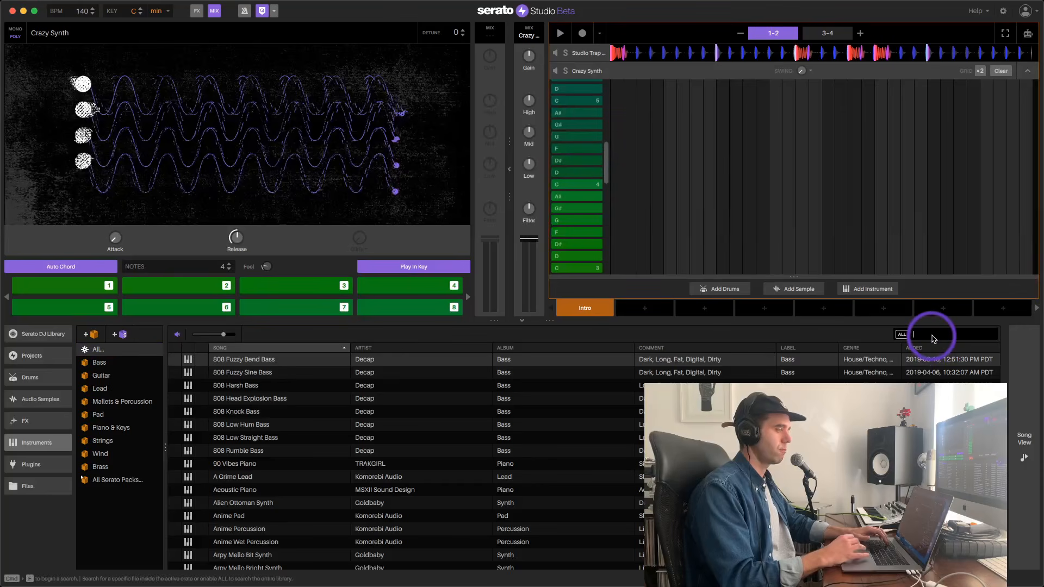
{"action": "type", "text": "trak"}
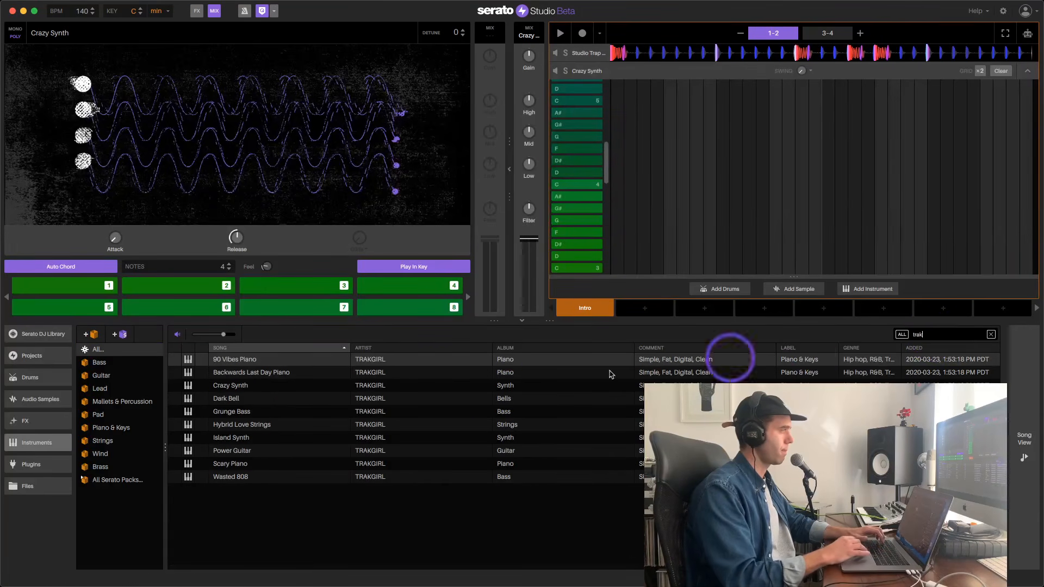
{"action": "left_click", "coordinate": [242, 464]}
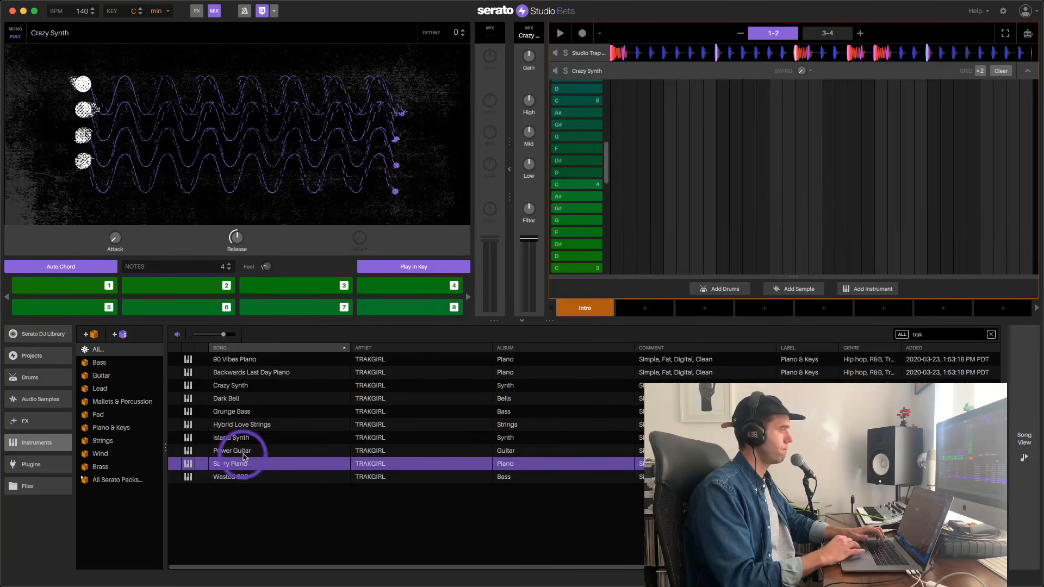
{"action": "left_click_drag", "start_coordinate": [241, 463], "coordinate": [215, 180]}
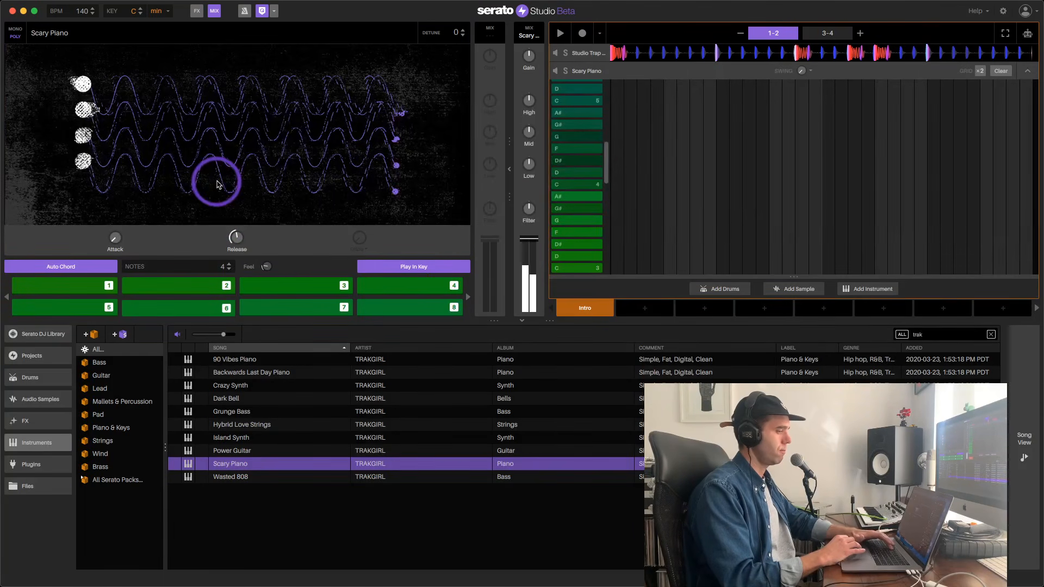
- Audition Scary Piano chord progressions on pads 4, 5 and 6, including against the playing drum pattern
{"action": "key", "text": "5"}
{"action": "key", "text": "4"}
{"action": "key", "text": "4"}
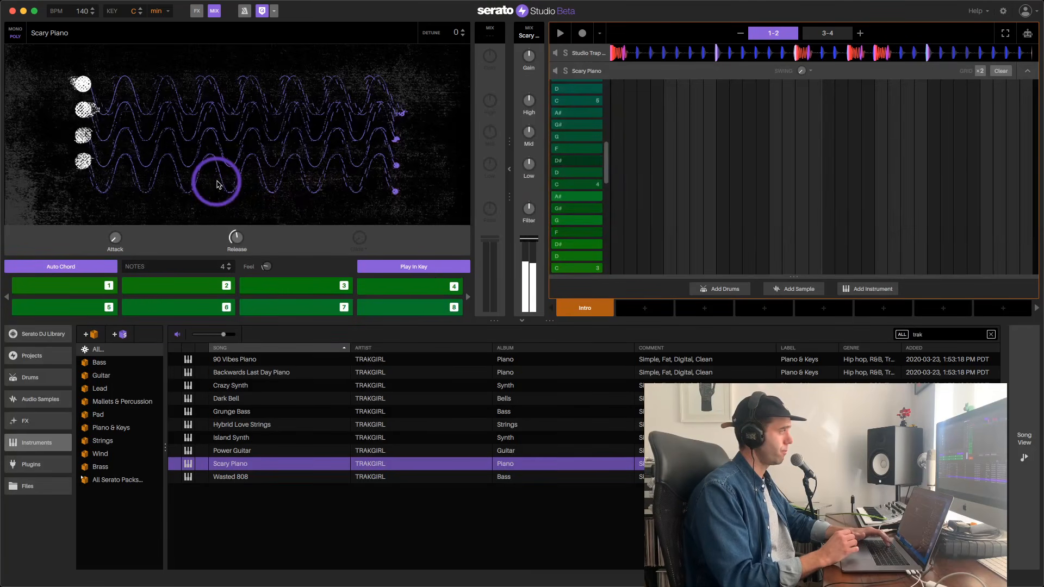
{"action": "key", "text": "6"}
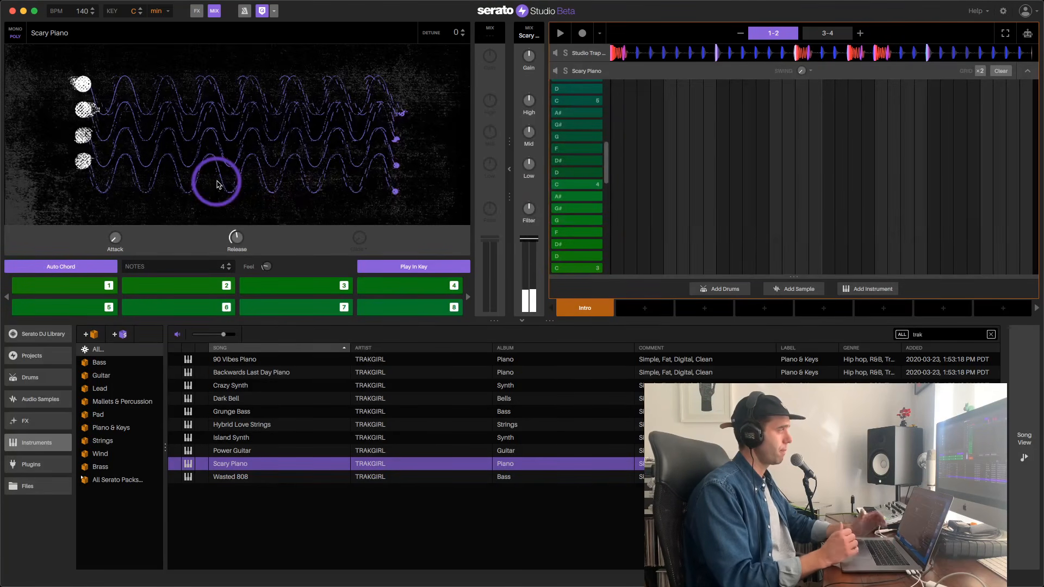
{"action": "key", "text": "4"}
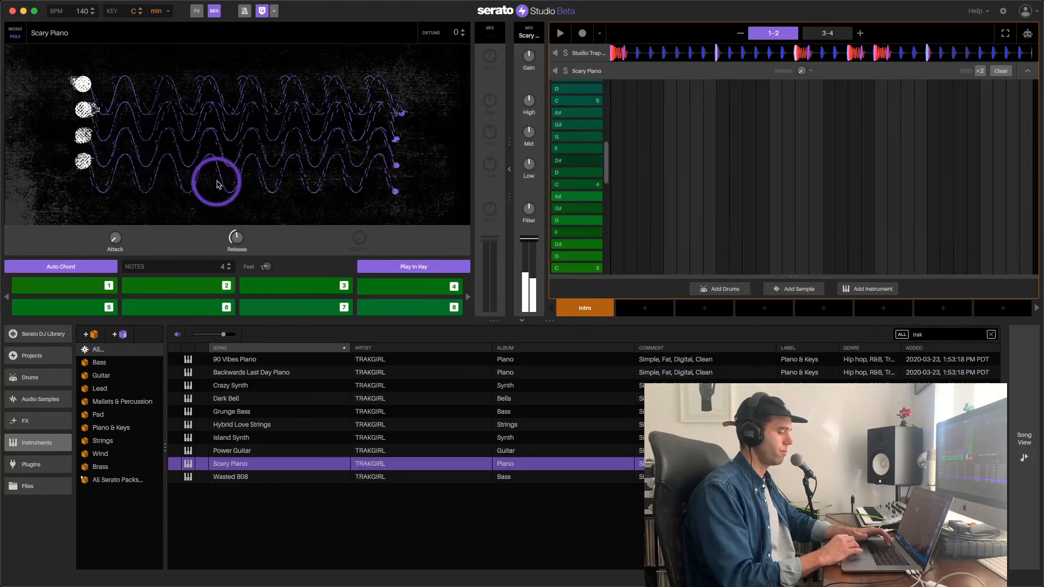
{"action": "key", "text": "6"}
{"action": "key", "text": "4"}
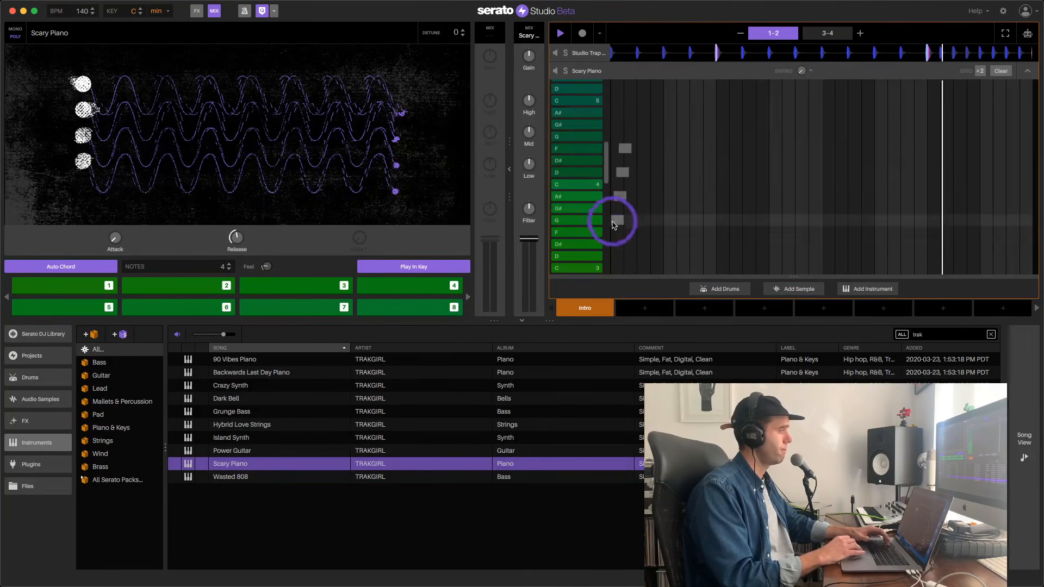
{"action": "key", "text": "5"}
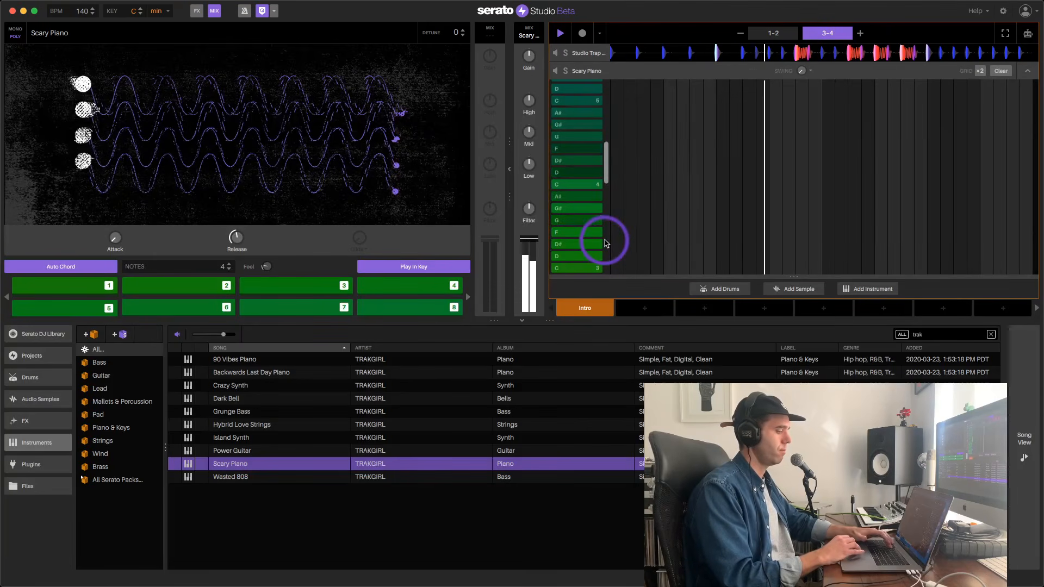
{"action": "key", "text": "6"}
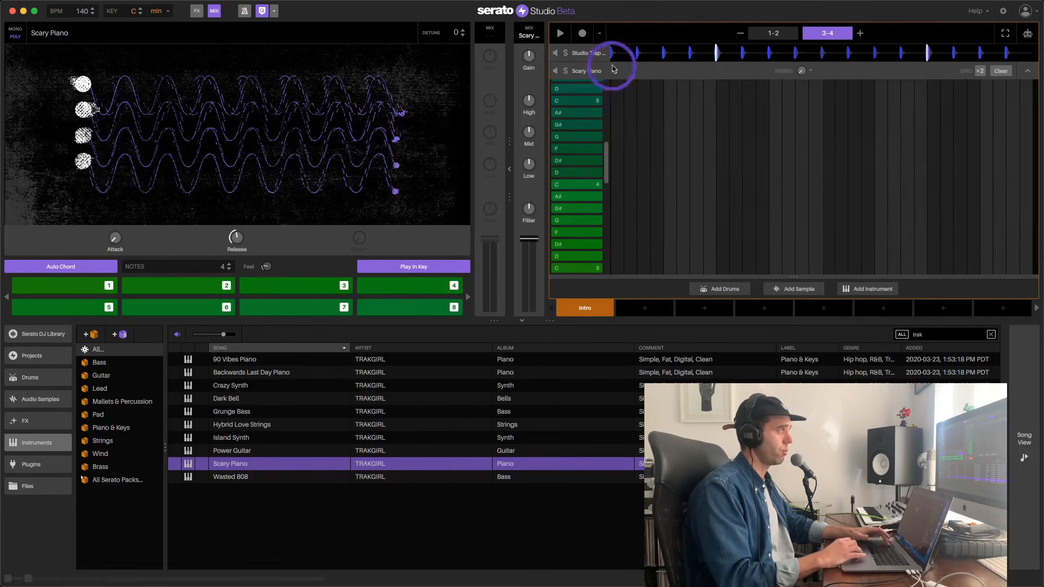
- Record a four-bar Scary Piano progression with the chords of pads 4, 5 and 6, played twice in that order
{"action": "left_click", "coordinate": [582, 34]}
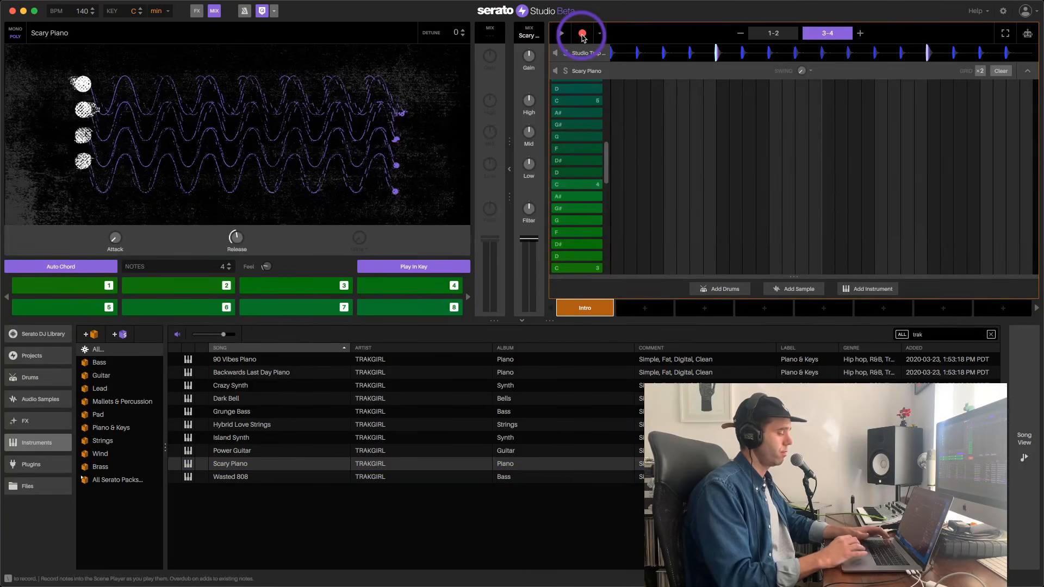
{"action": "key", "text": "4"}
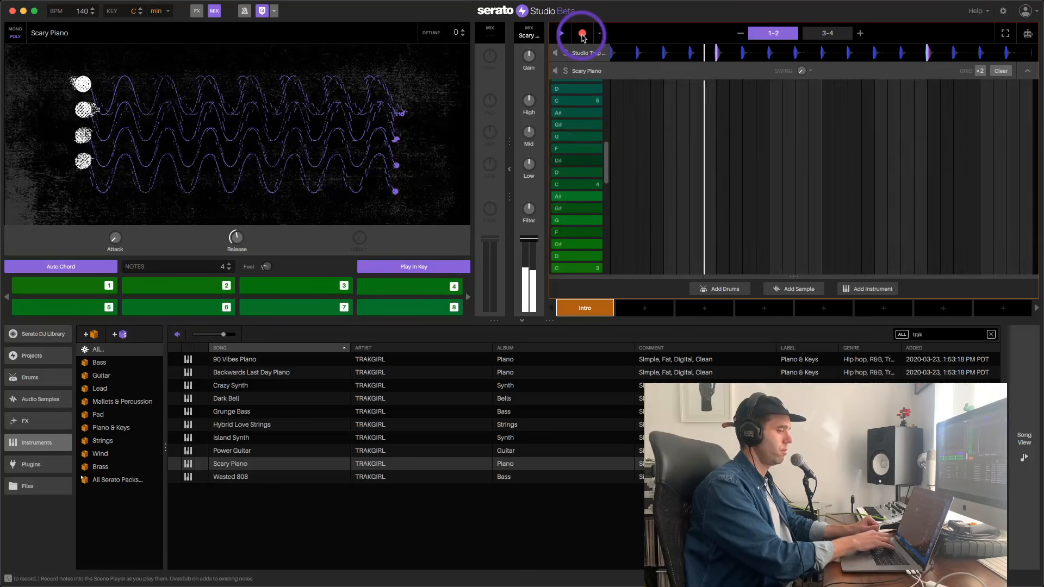
{"action": "key", "text": "5"}
{"action": "key", "text": "6"}
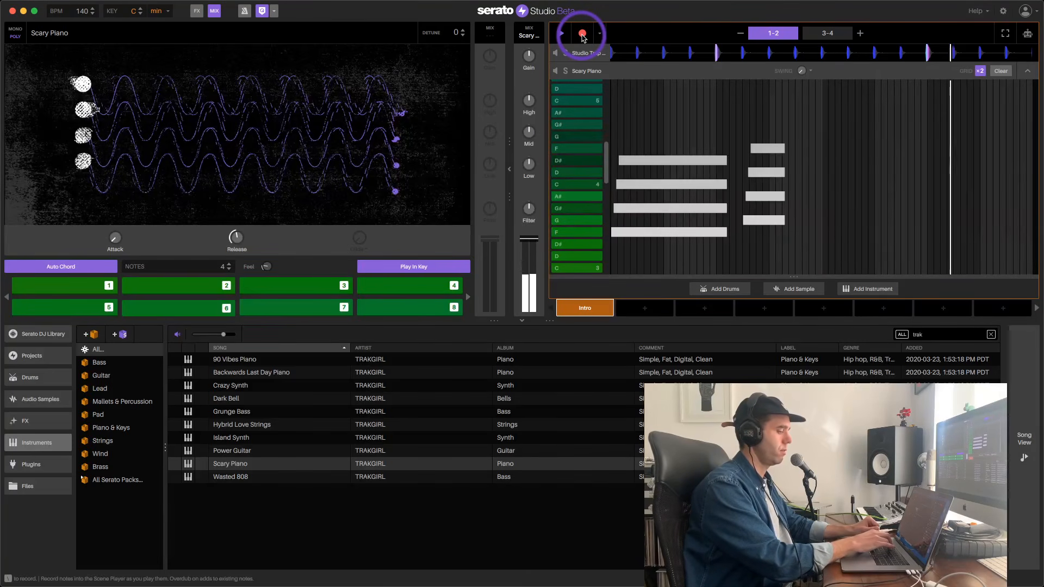
{"action": "key", "text": "4"}
{"action": "key", "text": "5"}
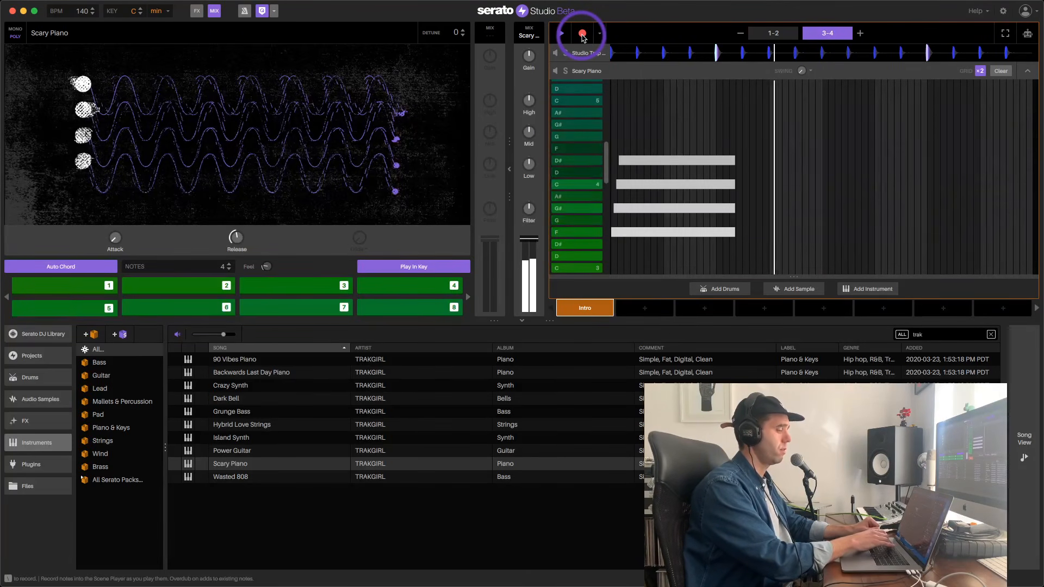
{"action": "key", "text": "6"}
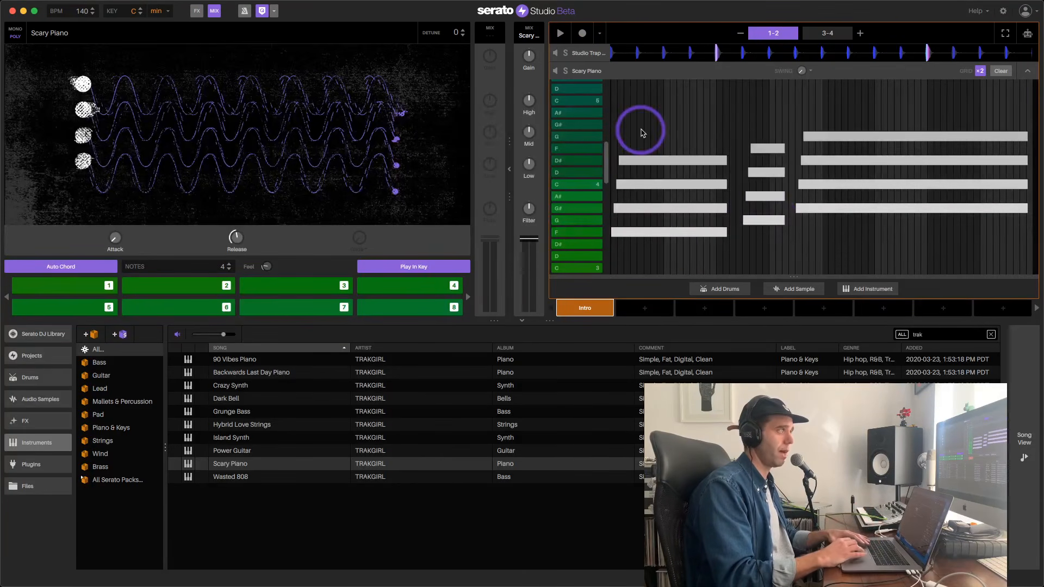
- Show all four bars of the Studio Trap Drum Kit grid and place kicks on steps 1, 11 and 15 of bar 1
{"action": "left_click", "coordinate": [588, 57]}
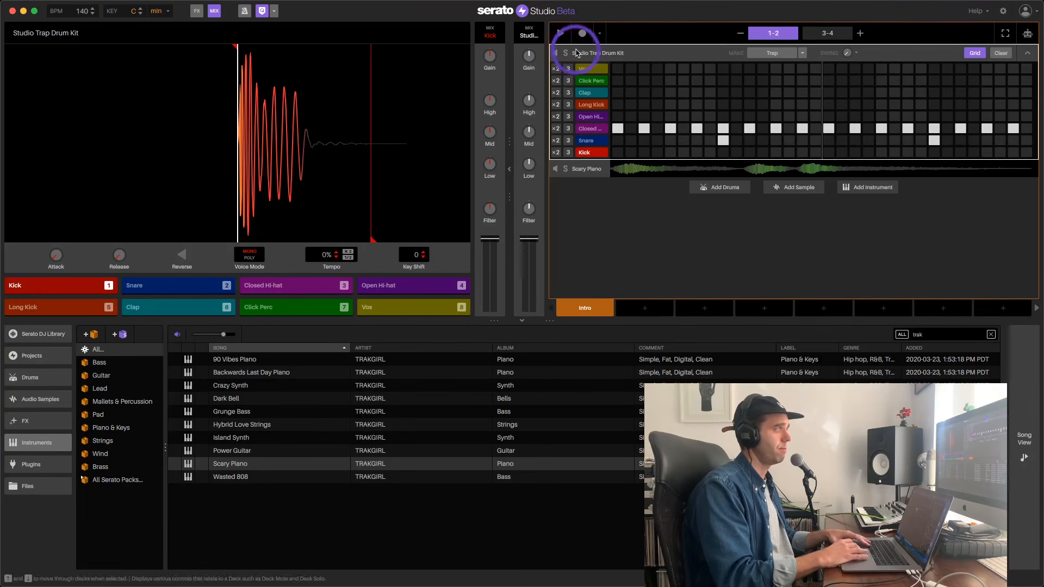
{"action": "left_click", "coordinate": [600, 182]}
{"action": "left_click", "coordinate": [621, 153]}
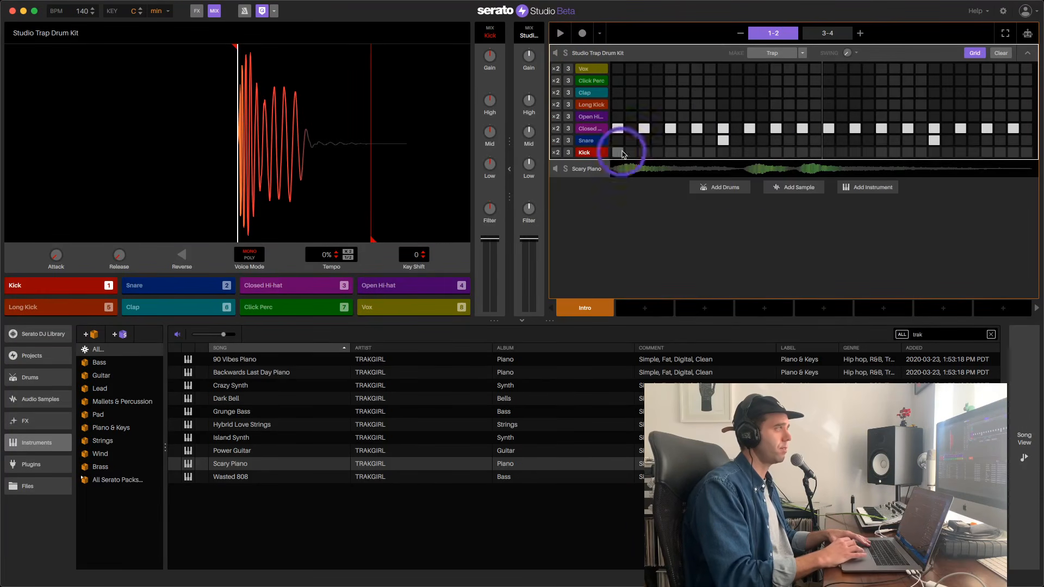
{"action": "left_click", "coordinate": [511, 172]}
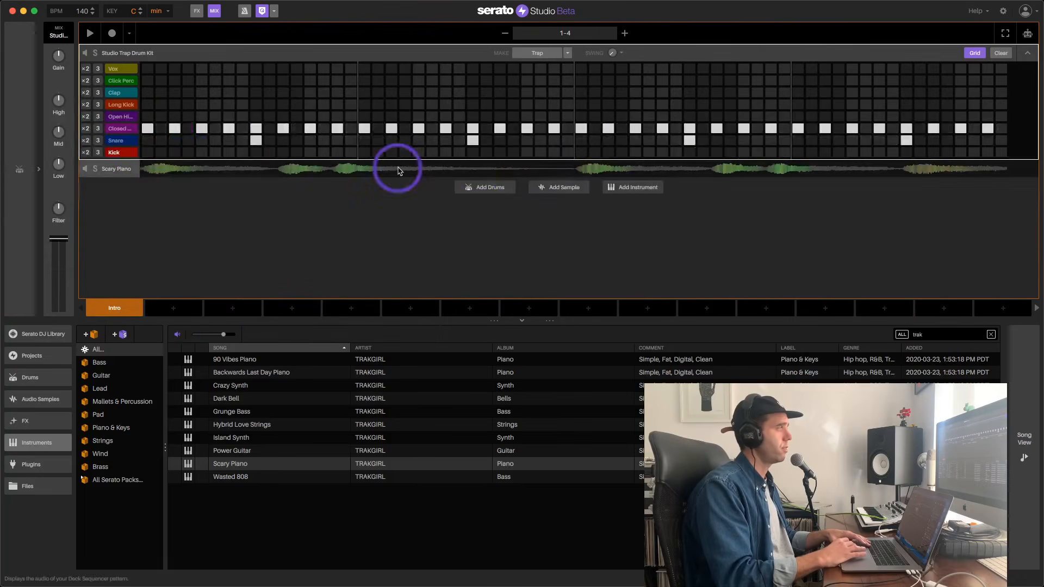
{"action": "left_click", "coordinate": [145, 154]}
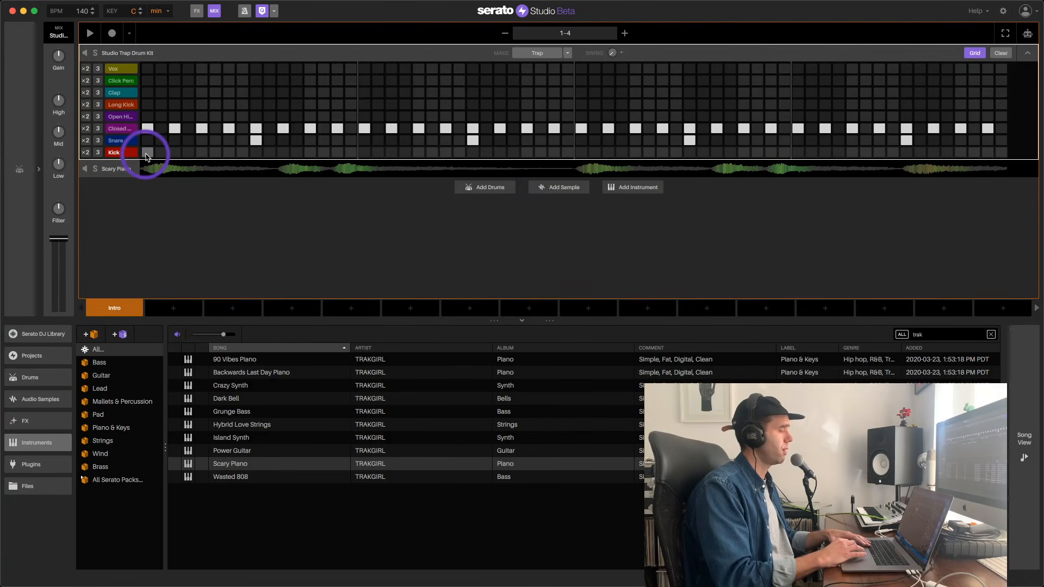
{"action": "key", "text": "space"}
{"action": "left_click", "coordinate": [298, 156]}
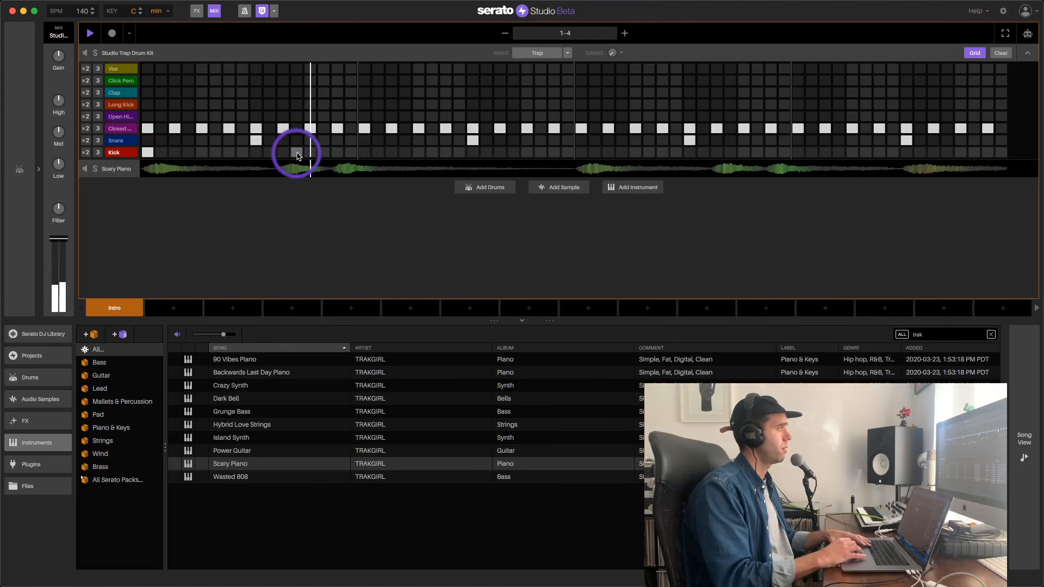
{"action": "left_click", "coordinate": [283, 152]}
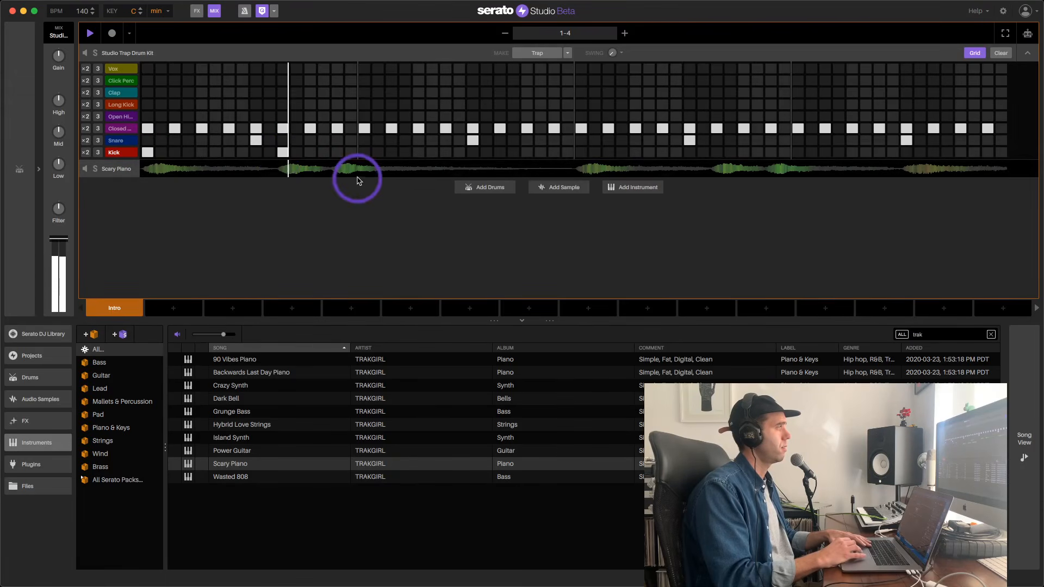
{"action": "left_click", "coordinate": [336, 154]}
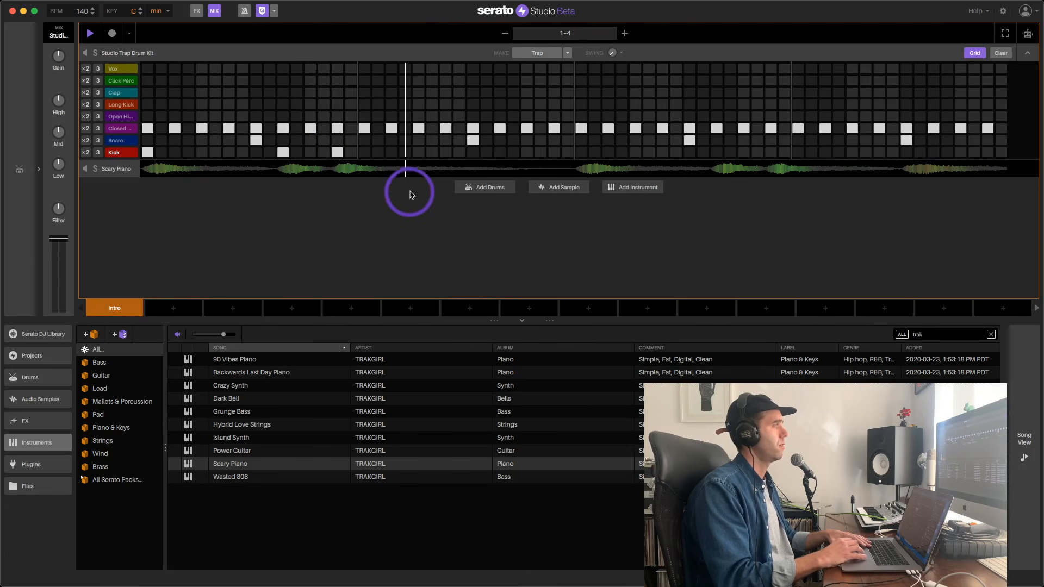
- Place kicks on steps 1, 11 and 15 of bar 3 to match the piano chords
{"action": "left_click", "coordinate": [583, 153]}
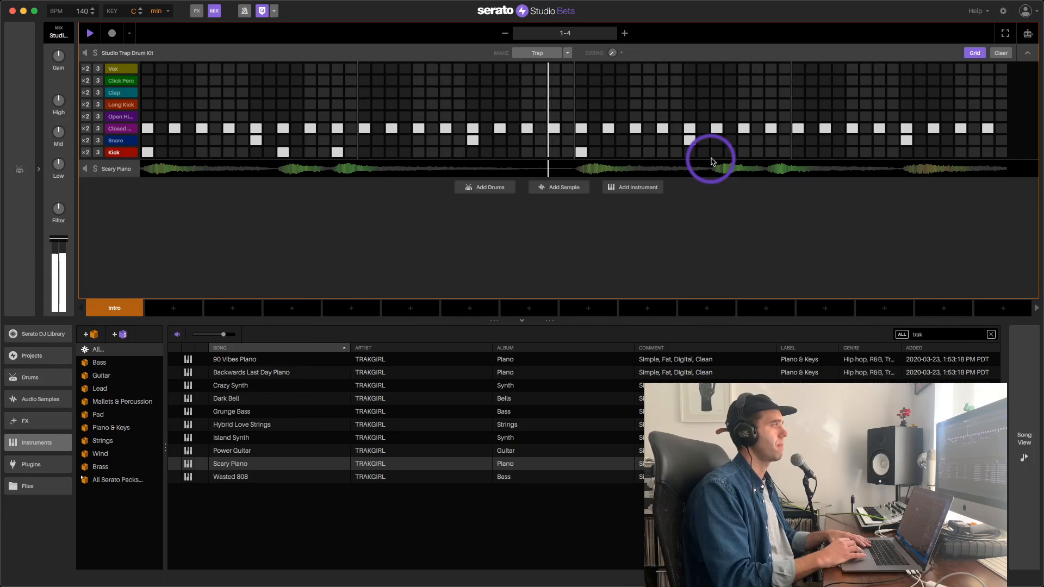
{"action": "left_click", "coordinate": [730, 153]}
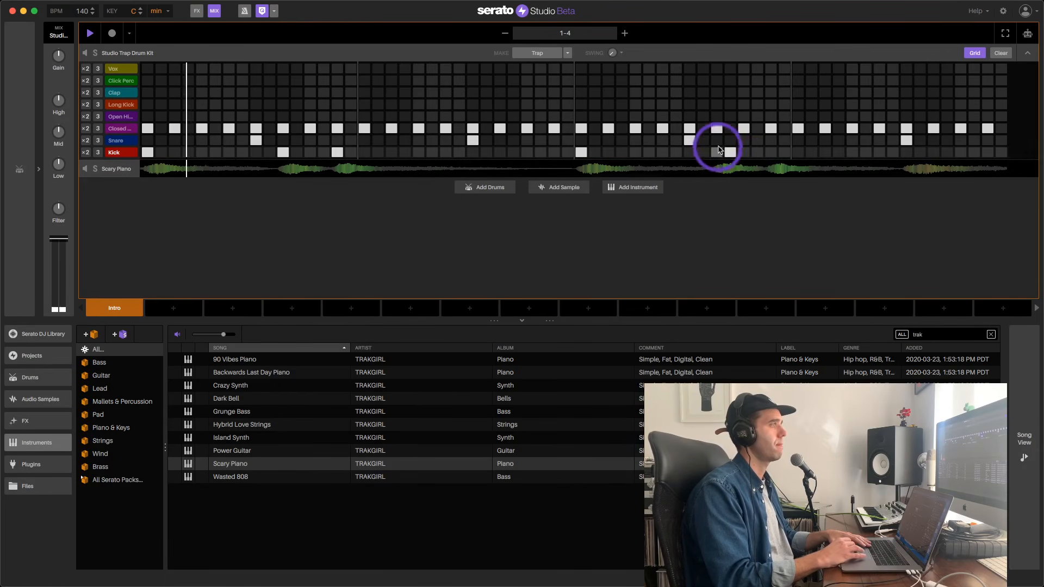
{"action": "left_click", "coordinate": [717, 151]}
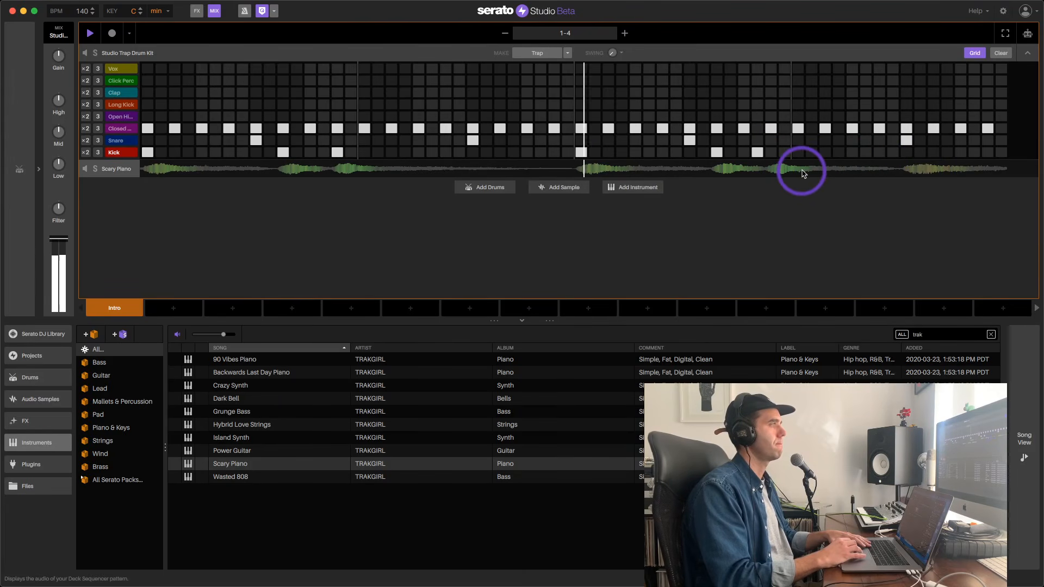
{"action": "left_click", "coordinate": [771, 153]}
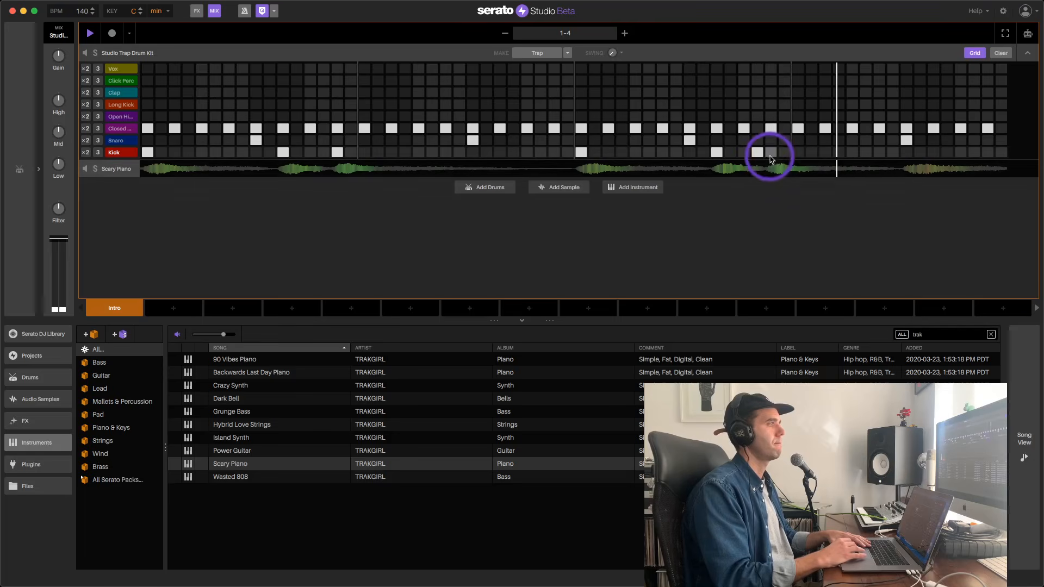
{"action": "left_click", "coordinate": [757, 152]}
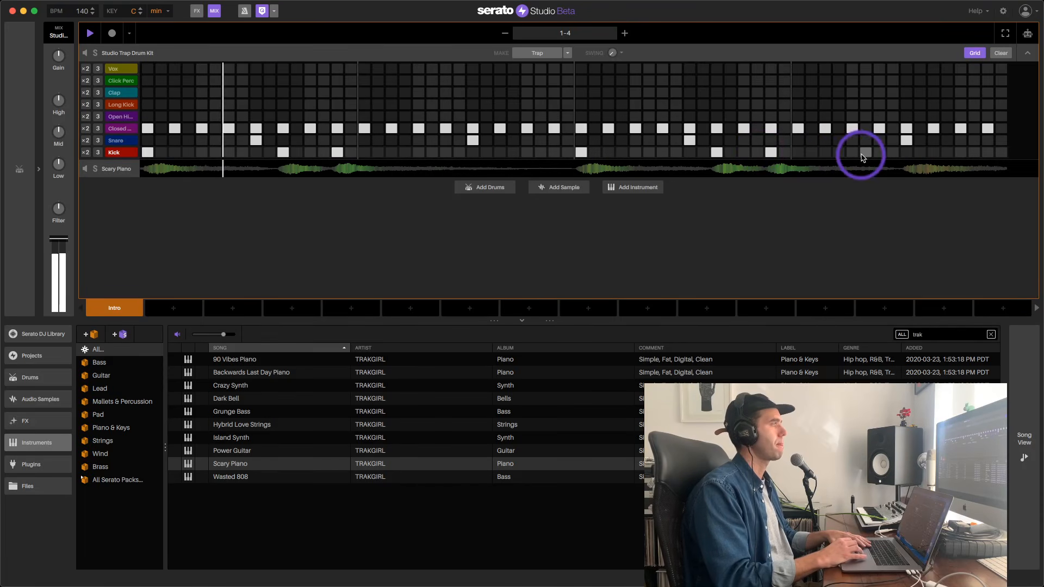
- Add kicks on the last step of bar 2 and on steps 7 and 9 of bar 4, leaving bar 4's first step empty
{"action": "left_click", "coordinate": [797, 153]}
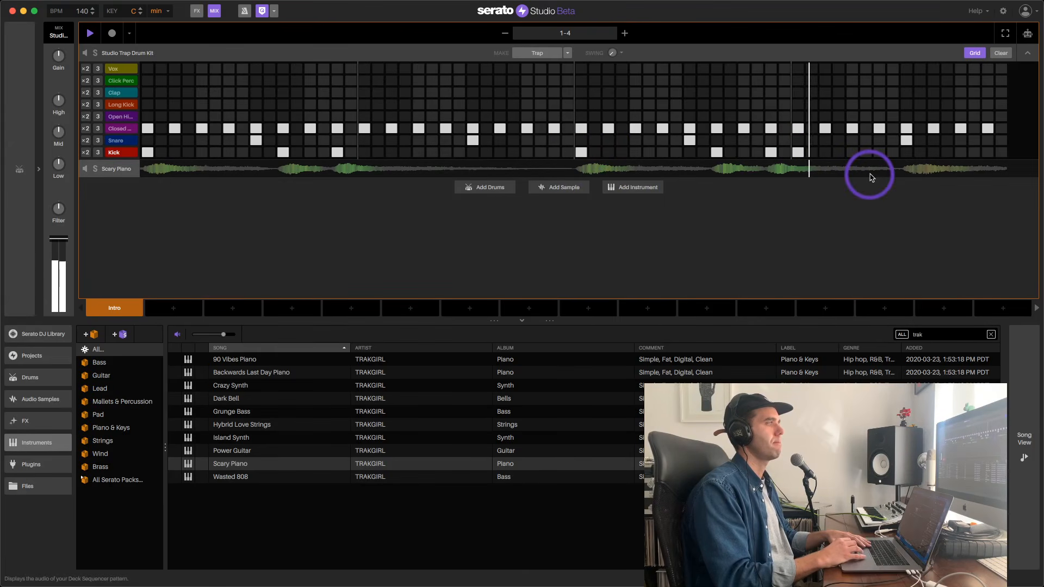
{"action": "left_click", "coordinate": [797, 153]}
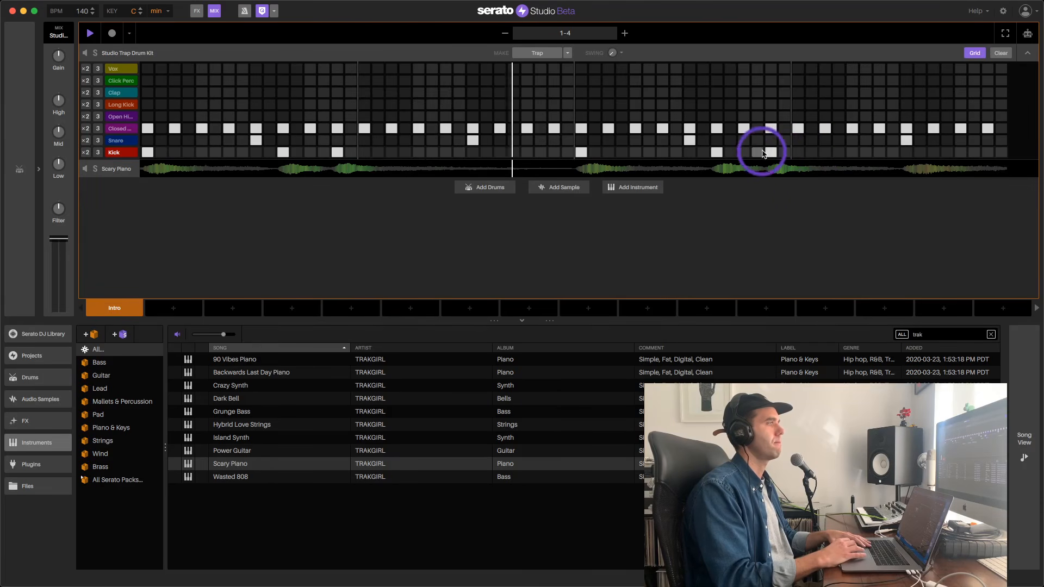
{"action": "left_click", "coordinate": [568, 152]}
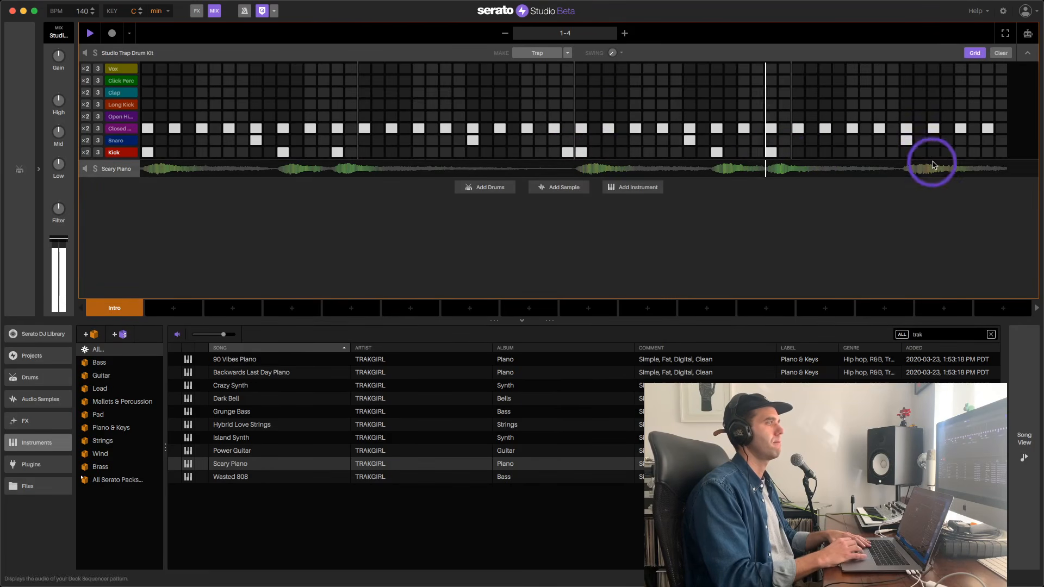
{"action": "left_click", "coordinate": [904, 153]}
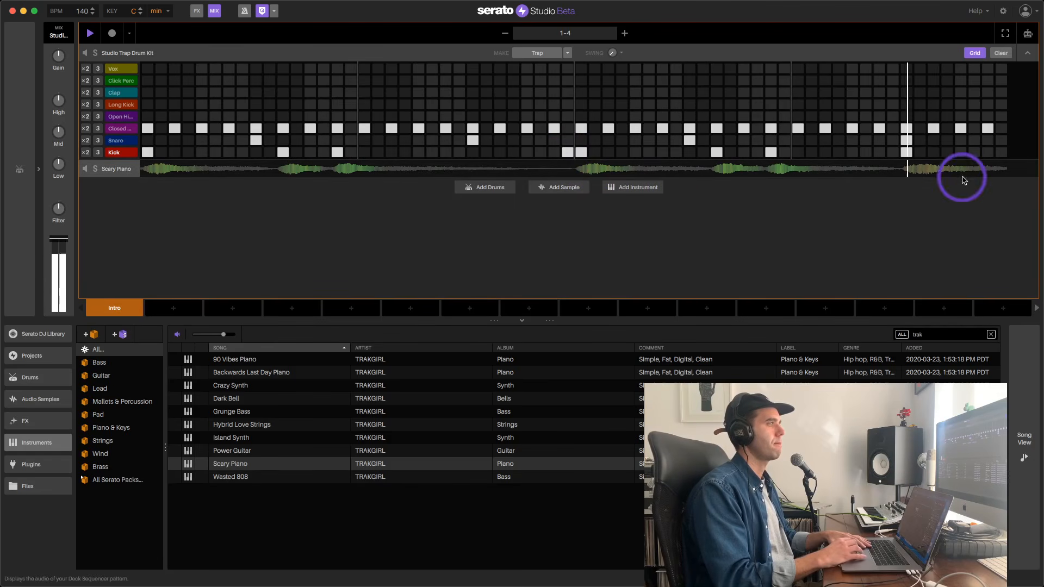
{"action": "left_click", "coordinate": [879, 152]}
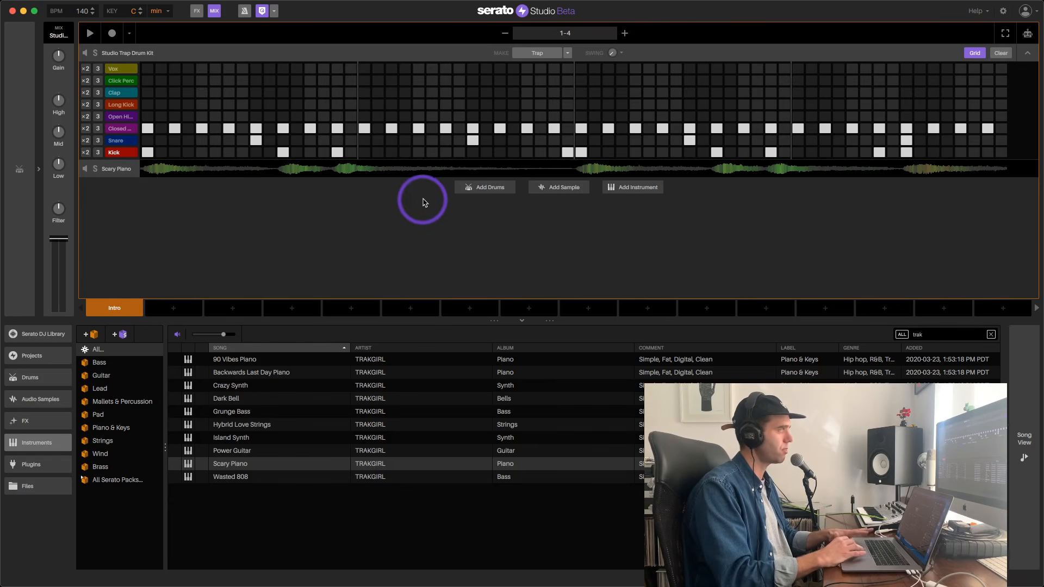
- Try filling the Closed Hi-hat row with 1/16 notes across the four-bar grid
{"action": "left_click", "coordinate": [39, 171]}
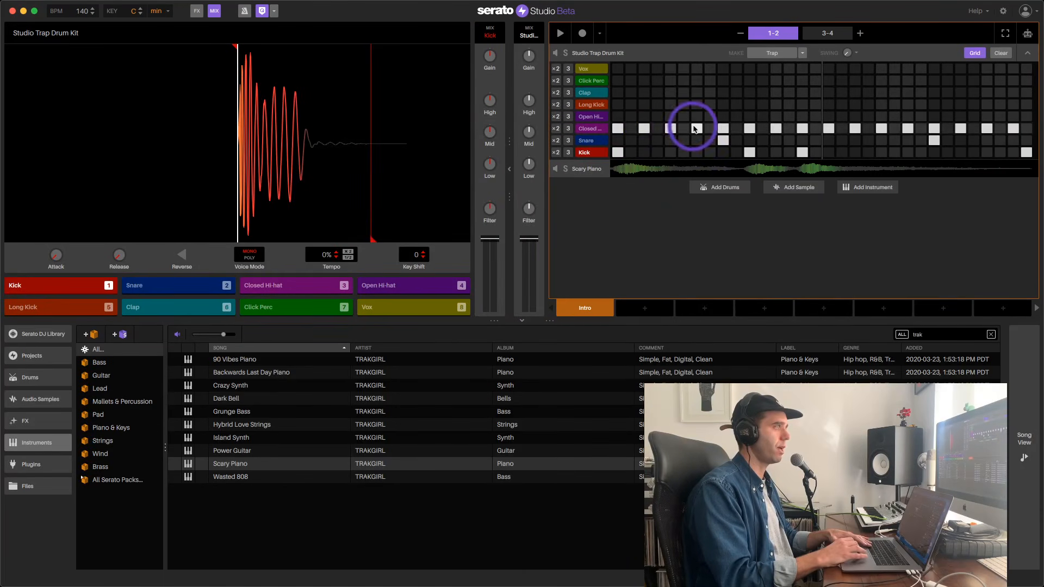
{"action": "left_click", "coordinate": [509, 169]}
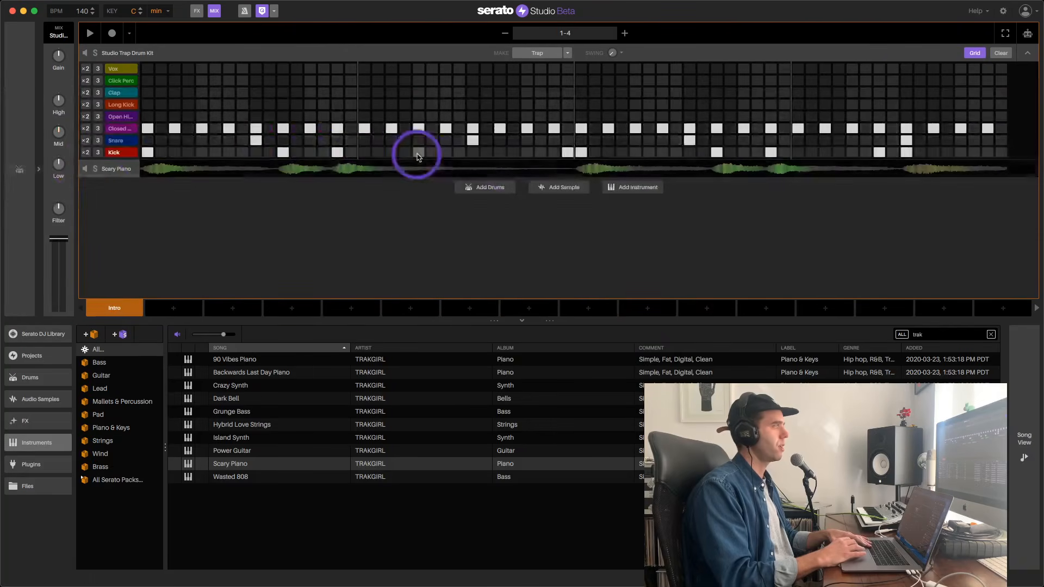
{"action": "right_click", "coordinate": [122, 132]}
{"action": "mouse_move", "coordinate": [150, 134]}
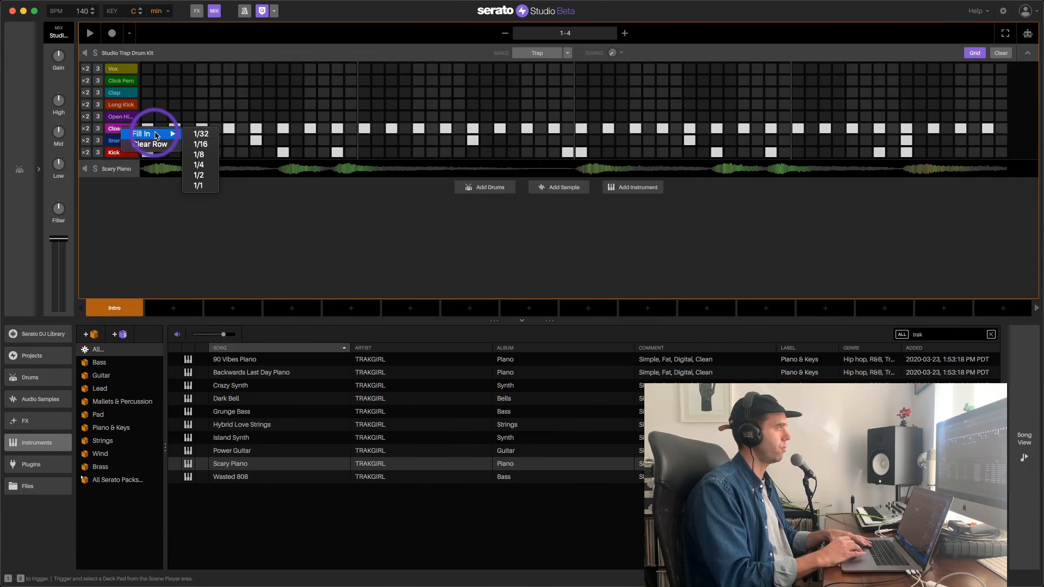
{"action": "left_click", "coordinate": [200, 144]}
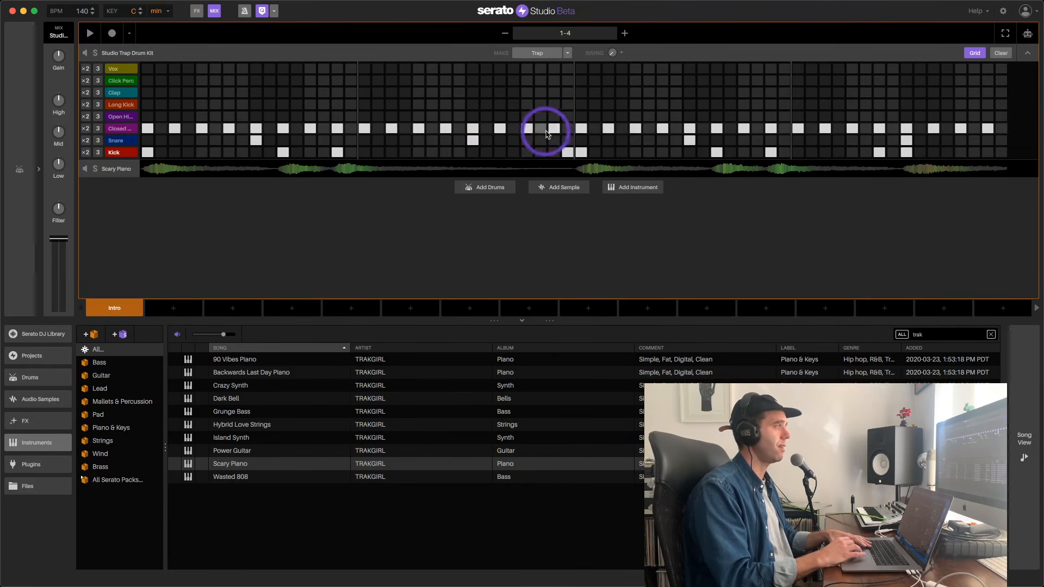
- Add closed hi-hats on steps 2 and 4 of bar 3 and play back the four-bar beat
{"action": "left_click", "coordinate": [594, 128]}
{"action": "left_click", "coordinate": [621, 128]}
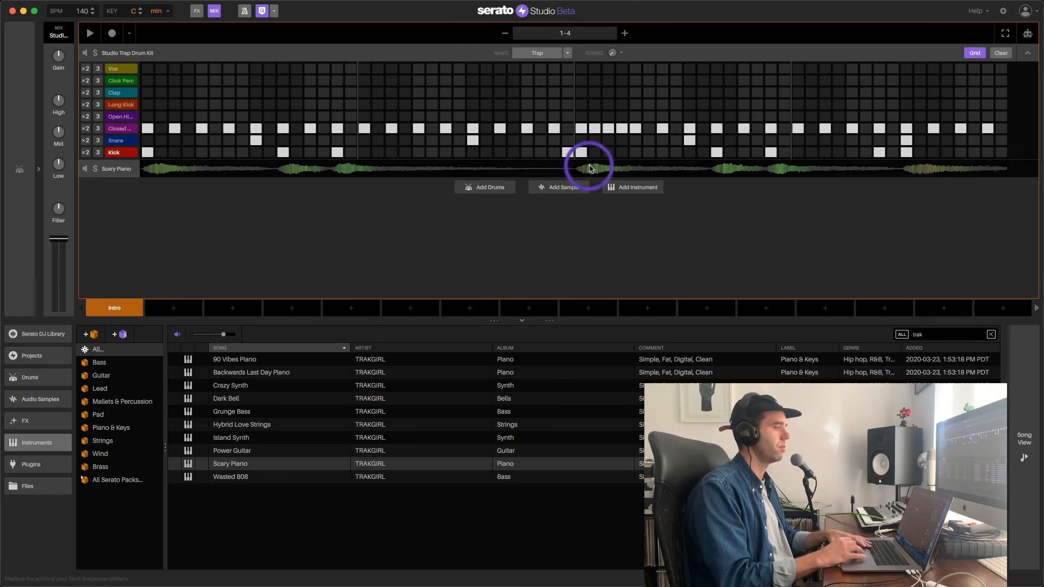
{"action": "key", "text": "space"}
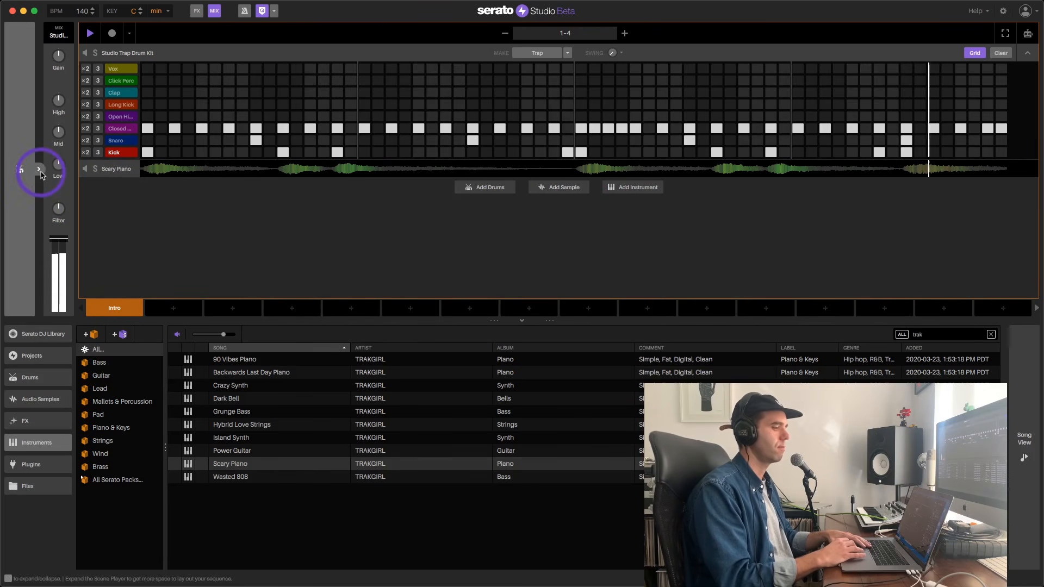
{"action": "key", "text": "space"}
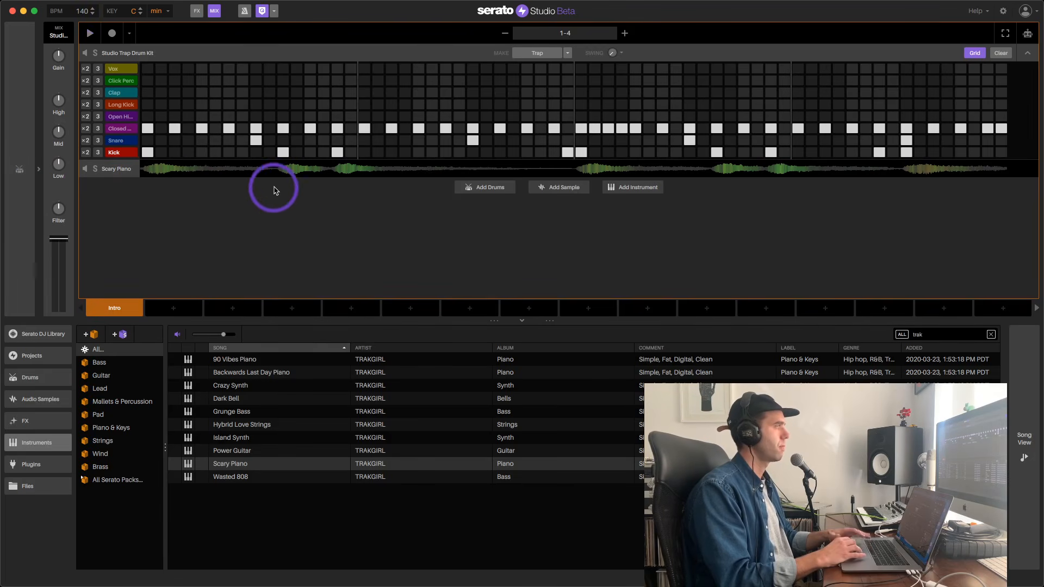
- Select the Closed Hi-hat pad and lower its channel volume slightly in the drum mixer, checking it in playback
{"action": "left_click", "coordinate": [41, 168]}
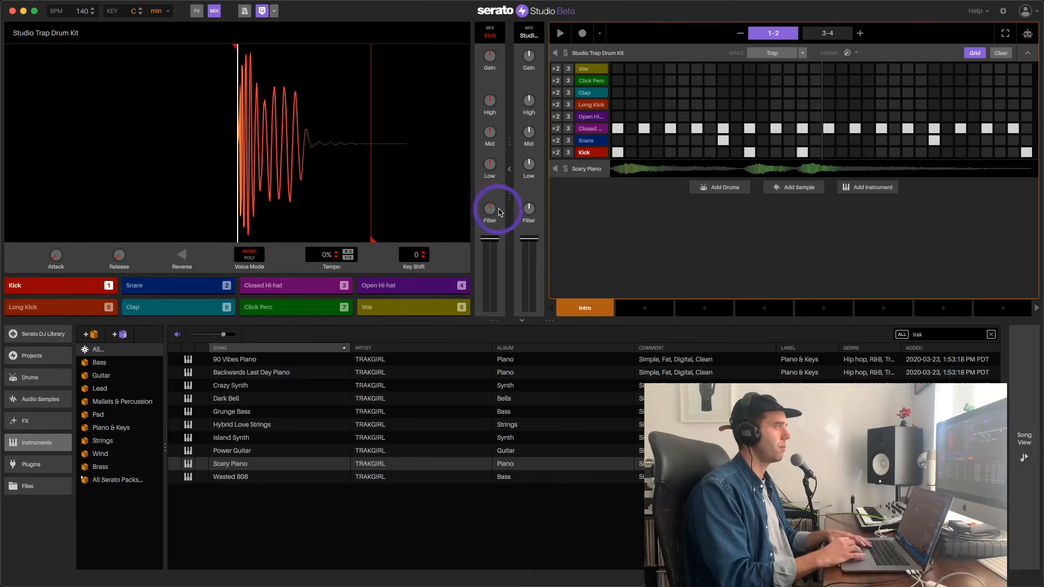
{"action": "left_click", "coordinate": [301, 287]}
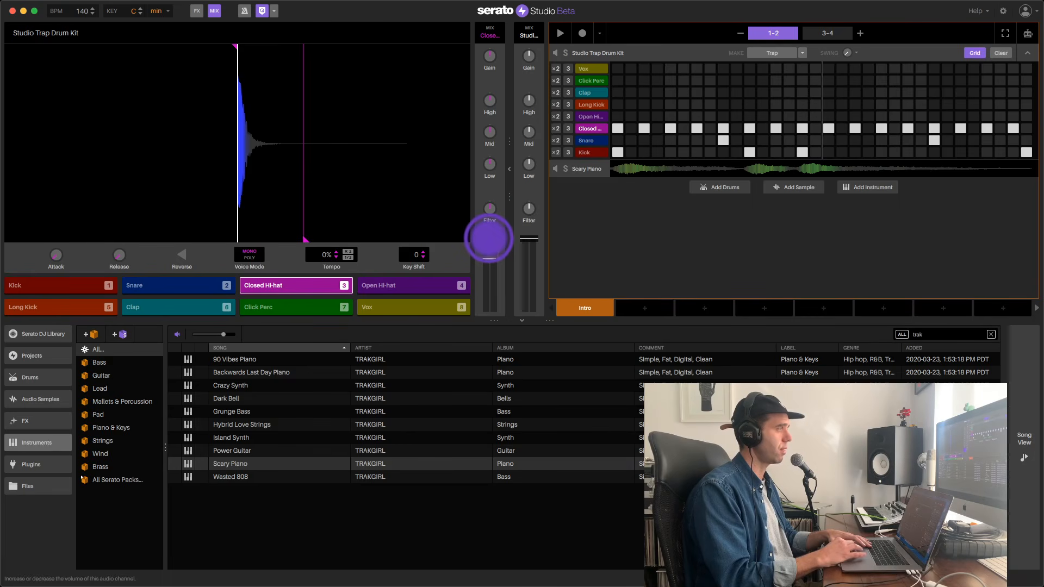
{"action": "mouse_move", "coordinate": [489, 238]}
{"action": "left_mouse_down"}
{"action": "mouse_move", "coordinate": [491, 262]}
{"action": "mouse_move", "coordinate": [490, 251]}
{"action": "left_mouse_up"}
{"action": "key", "text": "space"}
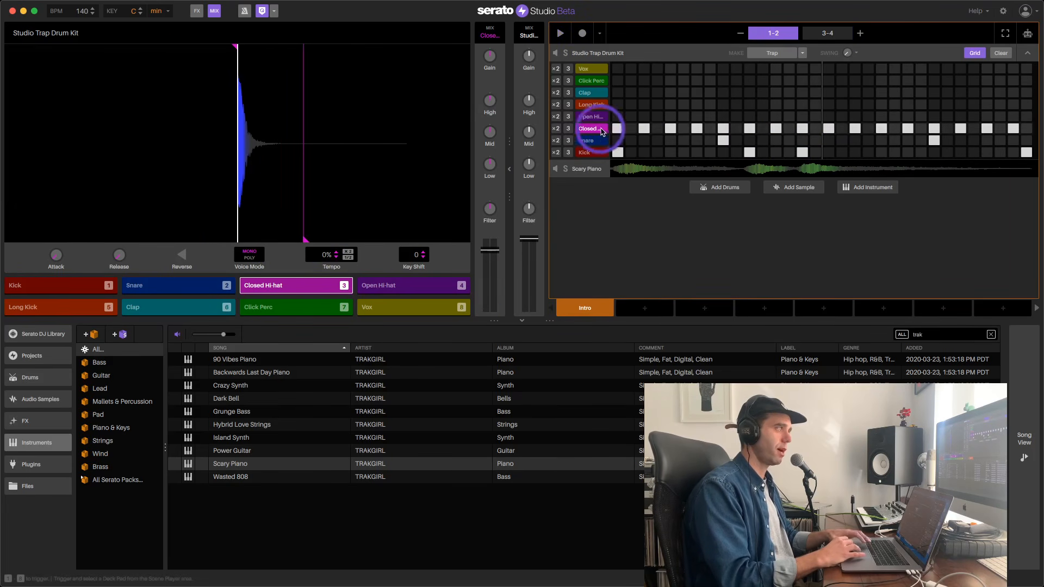
- Adjust the swing amount of the drum pattern while playing back the beat
{"action": "mouse_move", "coordinate": [847, 57]}
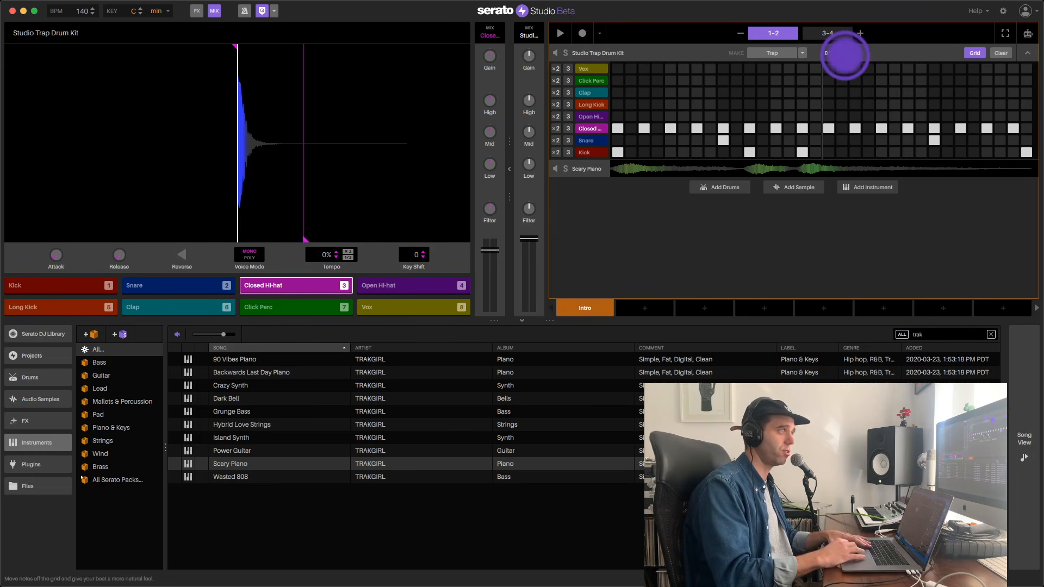
{"action": "left_click", "coordinate": [846, 54]}
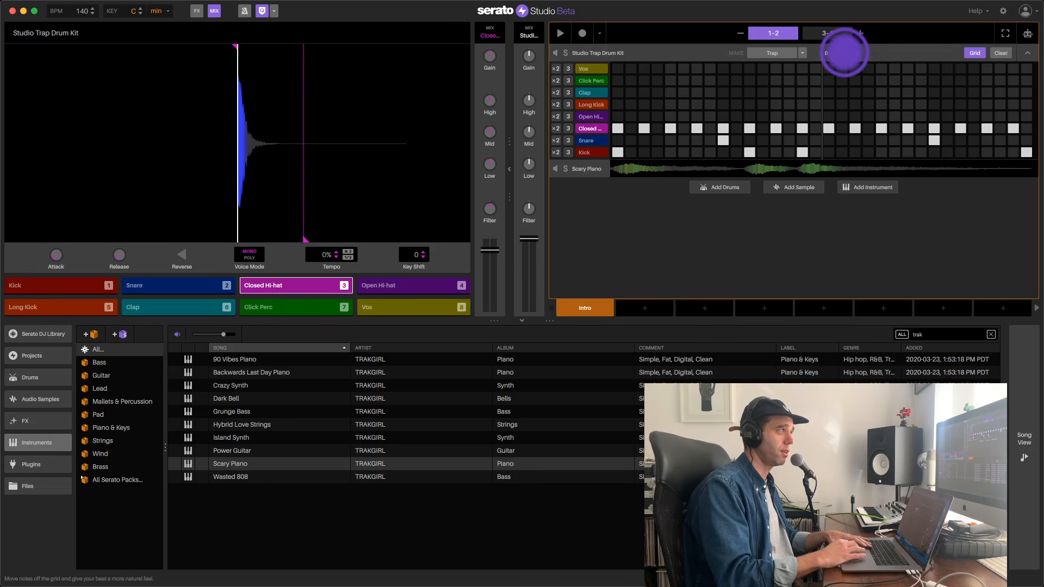
{"action": "key", "text": "space"}
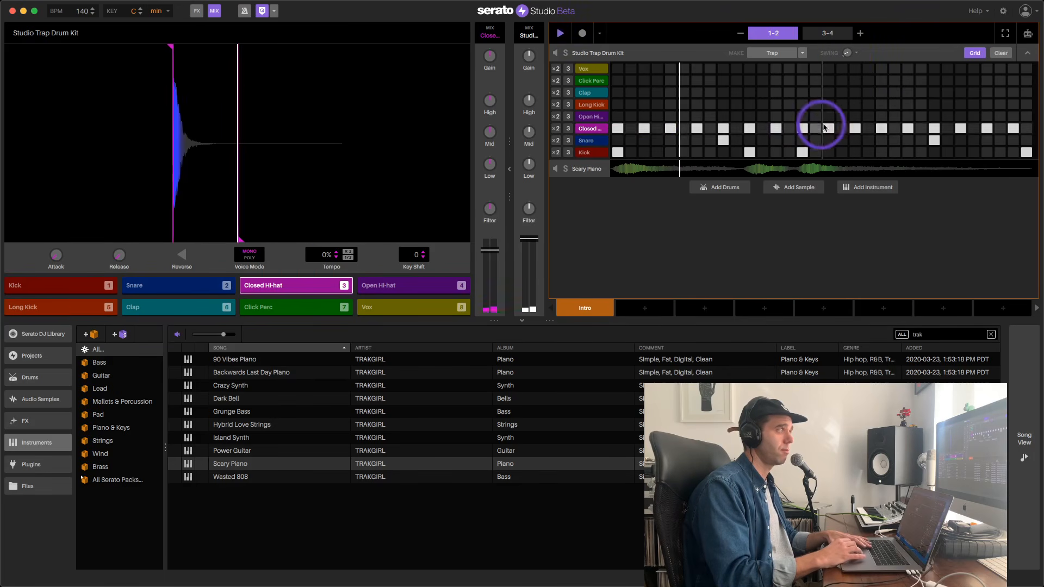
{"action": "mouse_move", "coordinate": [844, 54]}
{"action": "left_mouse_down"}
{"action": "mouse_move", "coordinate": [849, 31]}
{"action": "mouse_move", "coordinate": [845, 47]}
{"action": "left_mouse_up"}
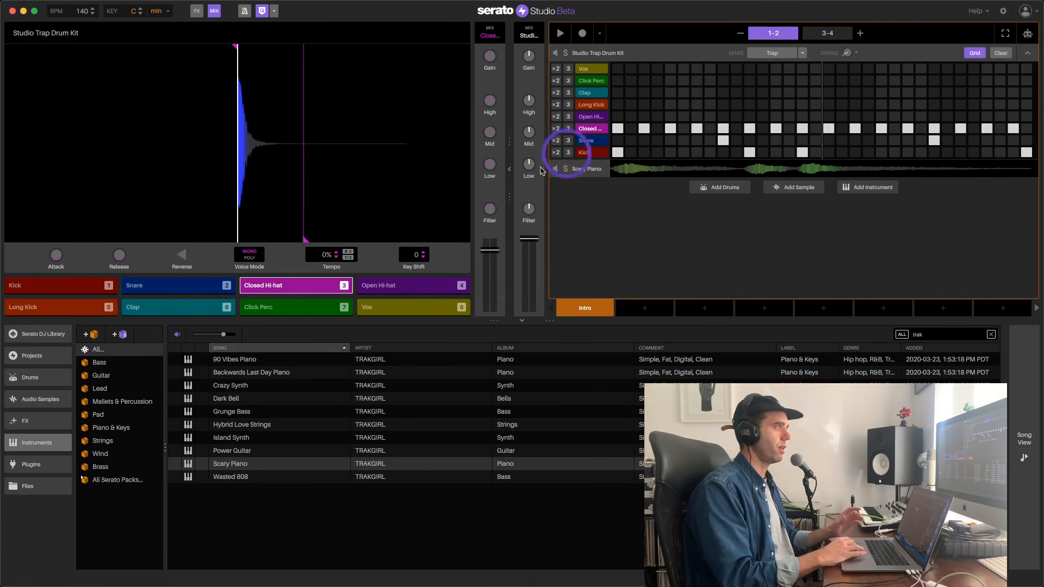
- Show the effects and enable Drums Reverb on the Snare, adjusting the effect level while the beat plays
{"action": "left_click", "coordinate": [197, 12]}
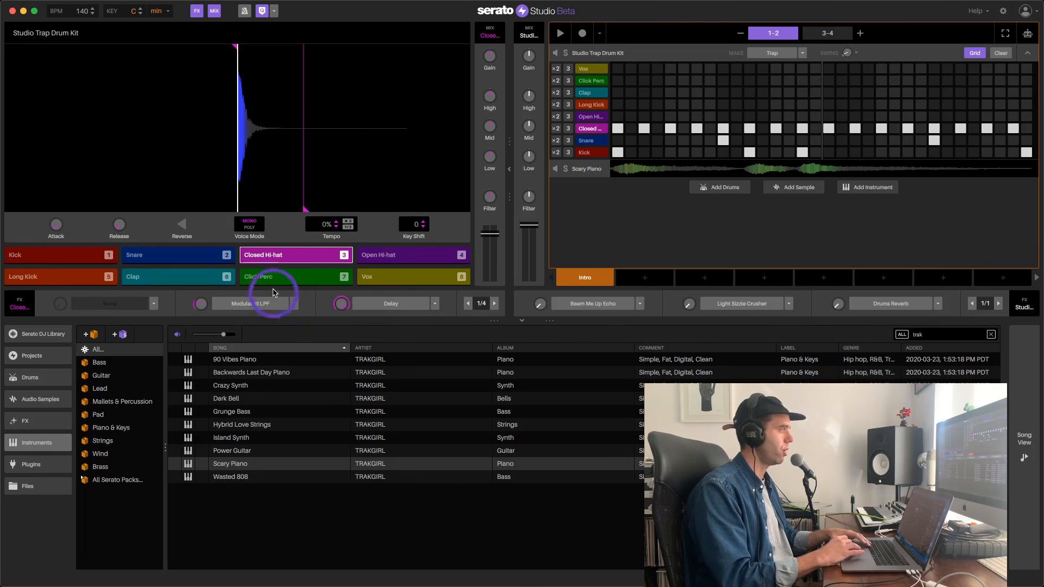
{"action": "left_click", "coordinate": [192, 261]}
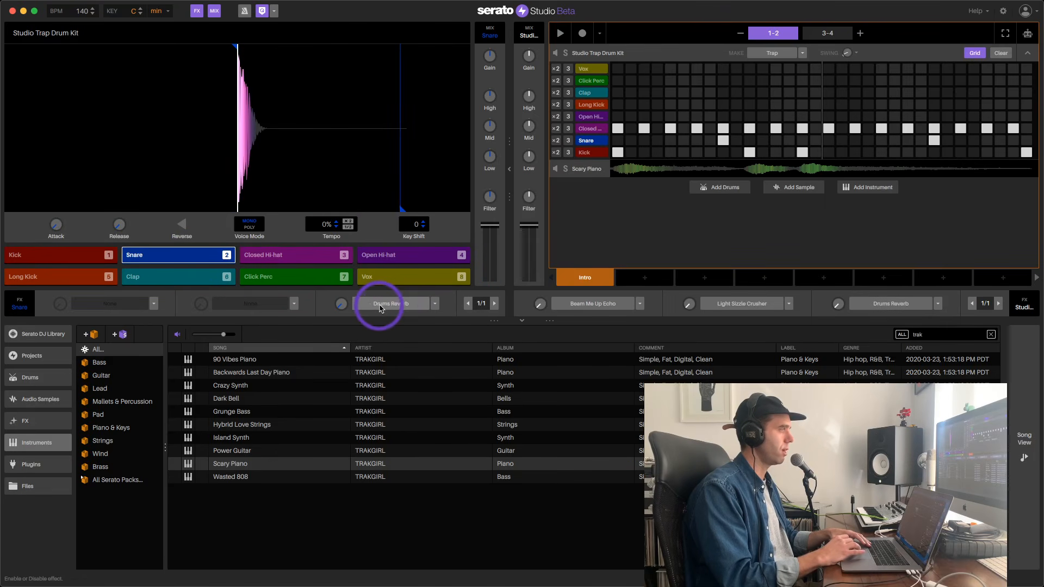
{"action": "left_click_drag", "start_coordinate": [341, 305], "coordinate": [331, 312]}
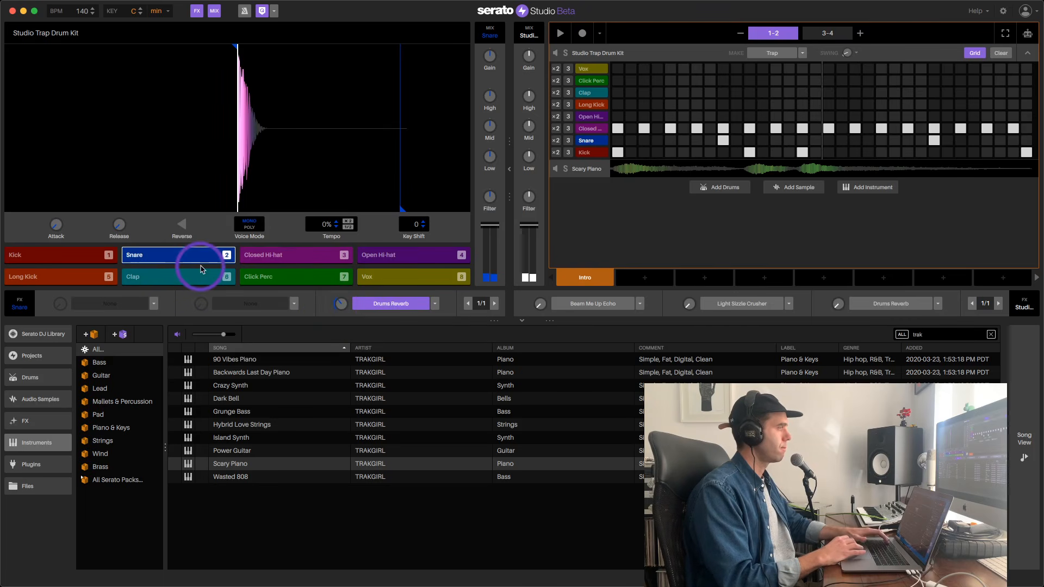
{"action": "key", "text": "space"}
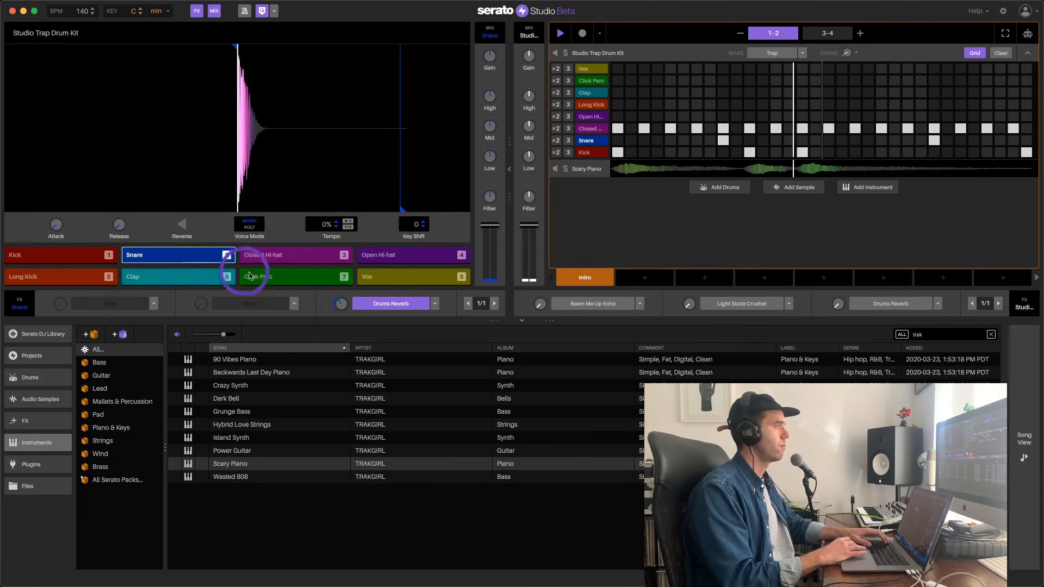
{"action": "left_click_drag", "start_coordinate": [336, 305], "coordinate": [335, 305]}
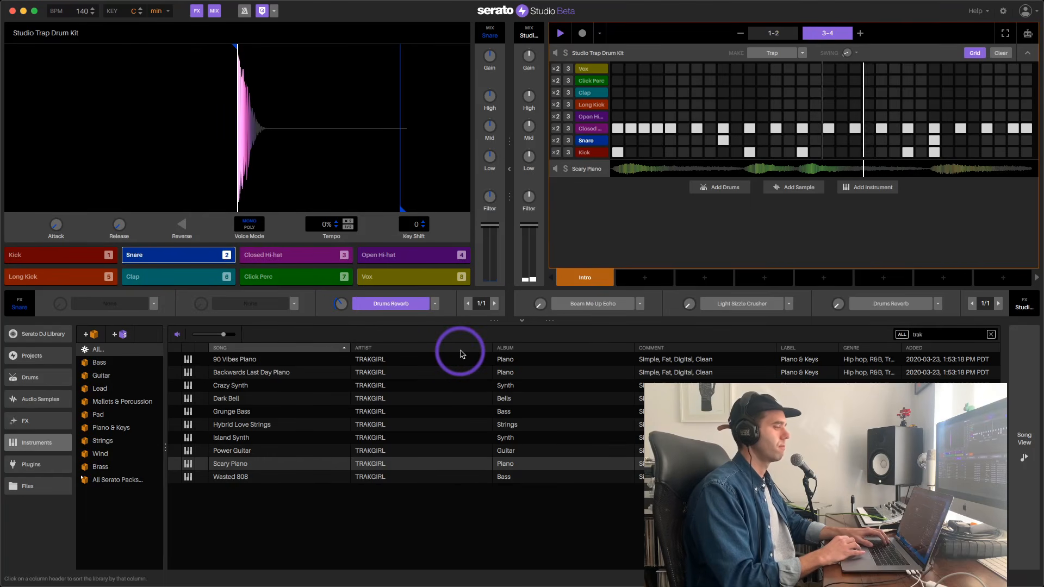
- Switch the Snare's reverb to Light Tail Reverb and adjust its effect level
{"action": "left_click", "coordinate": [434, 306]}
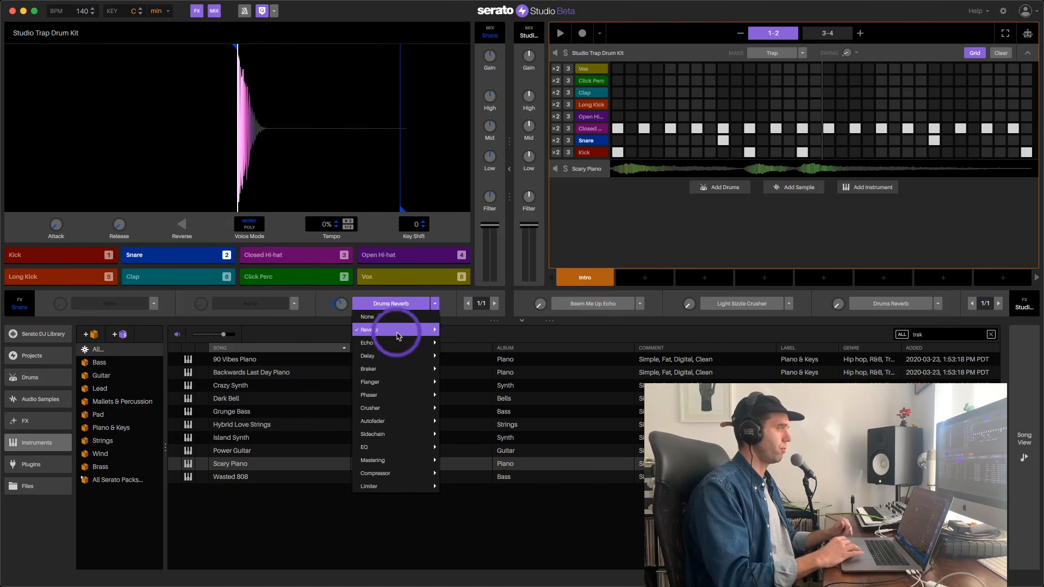
{"action": "left_click", "coordinate": [435, 305]}
{"action": "left_click", "coordinate": [434, 305]}
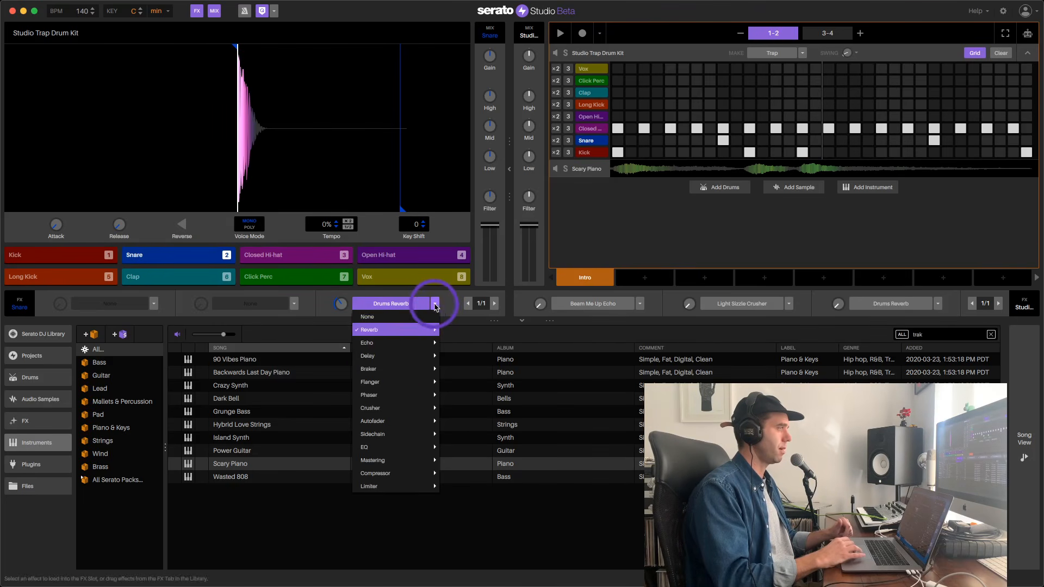
{"action": "mouse_move", "coordinate": [411, 329]}
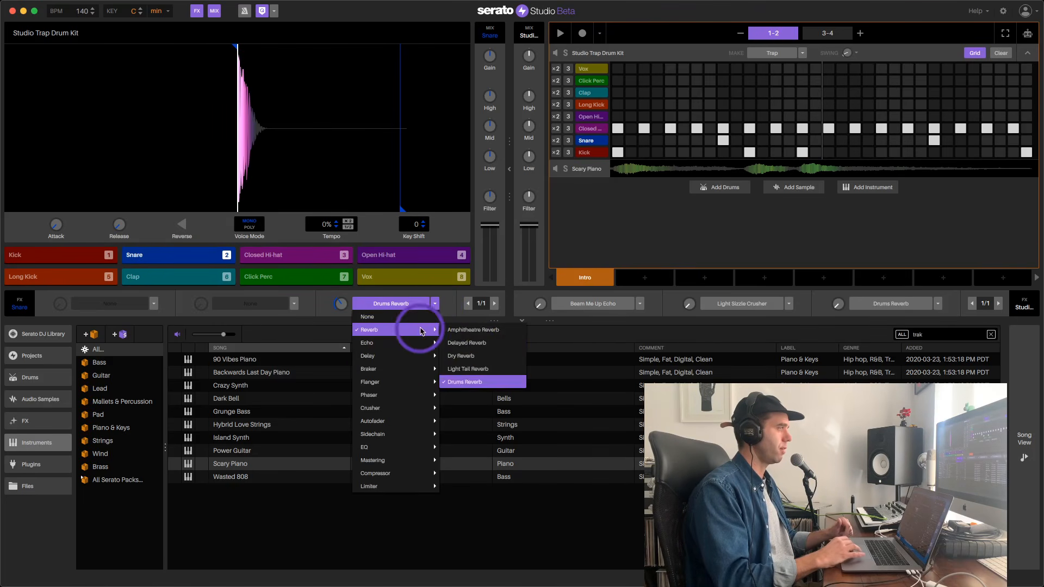
{"action": "left_click", "coordinate": [480, 369]}
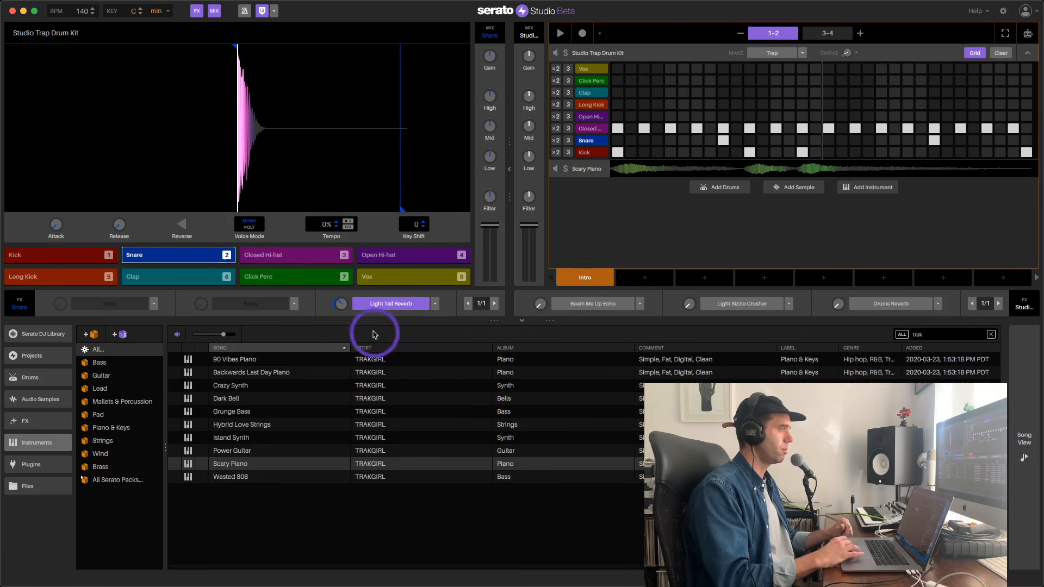
{"action": "left_click", "coordinate": [339, 308]}
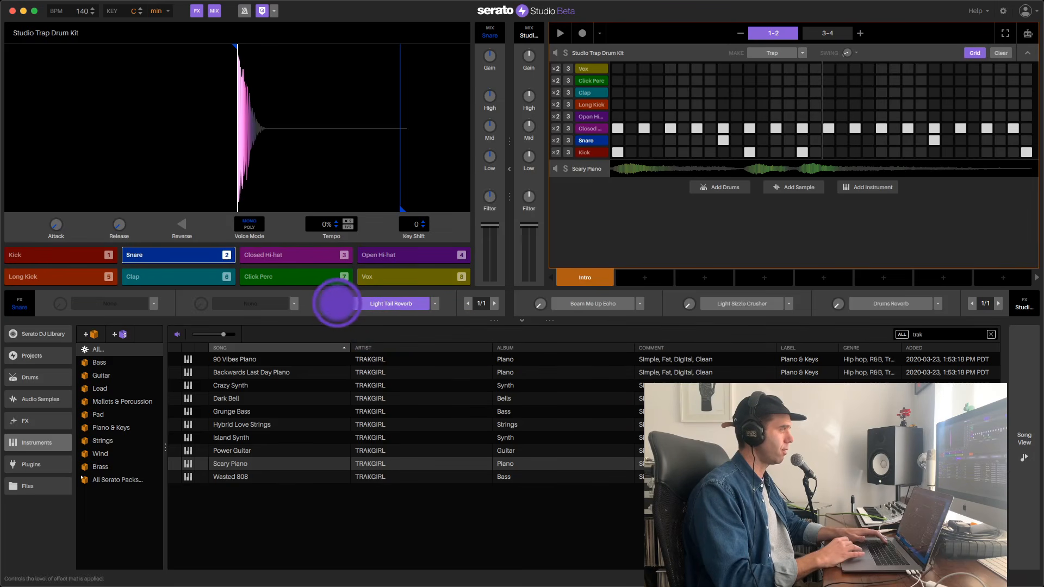
{"action": "left_click", "coordinate": [338, 305]}
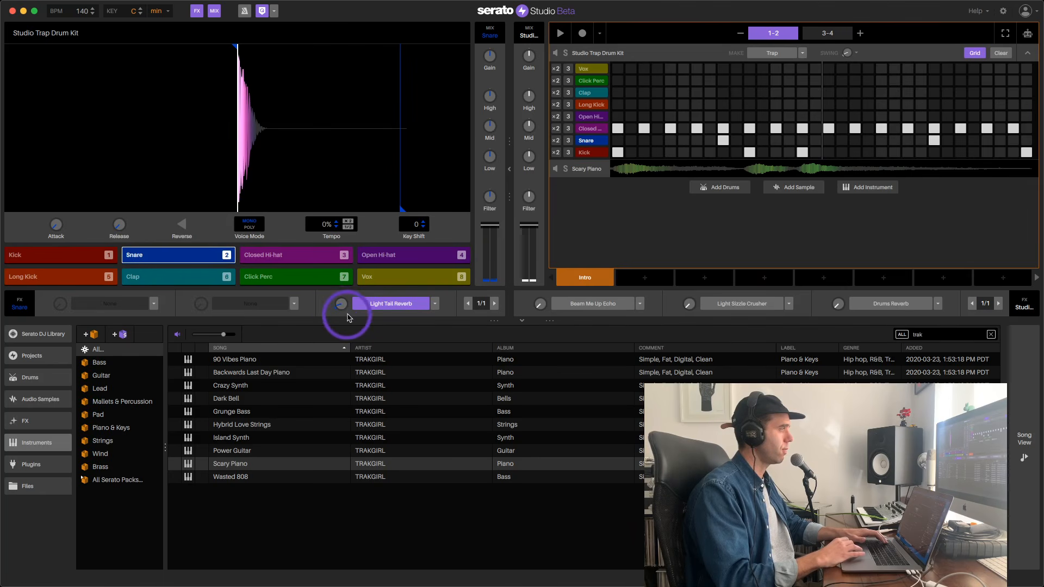
{"action": "left_click", "coordinate": [343, 309]}
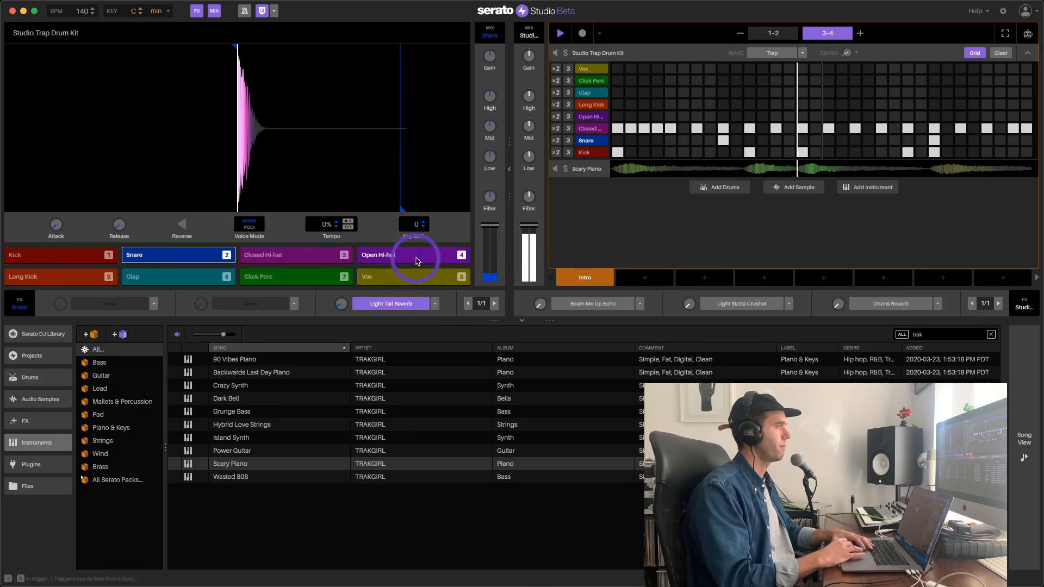
- Audition the kit's Clap pad and search the drum library for "clap" samples
{"action": "left_click", "coordinate": [181, 284]}
{"action": "left_click", "coordinate": [181, 284]}
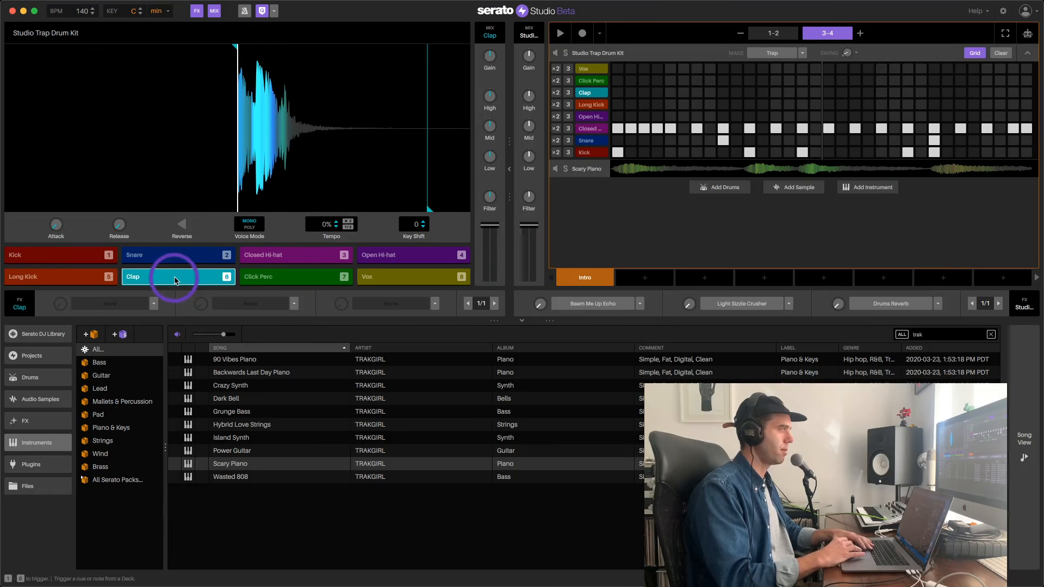
{"action": "left_click", "coordinate": [174, 277]}
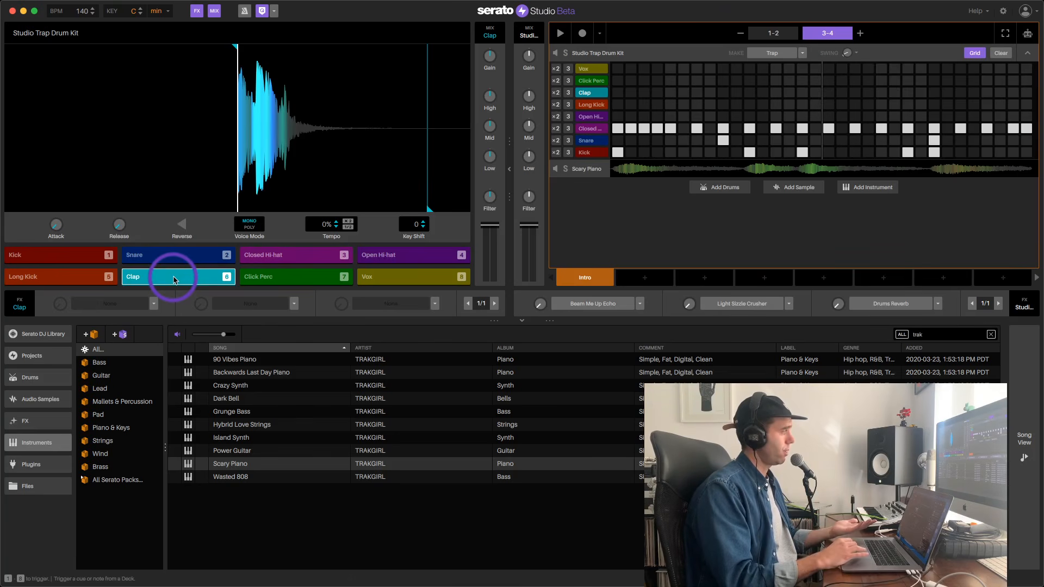
{"action": "left_click", "coordinate": [31, 379]}
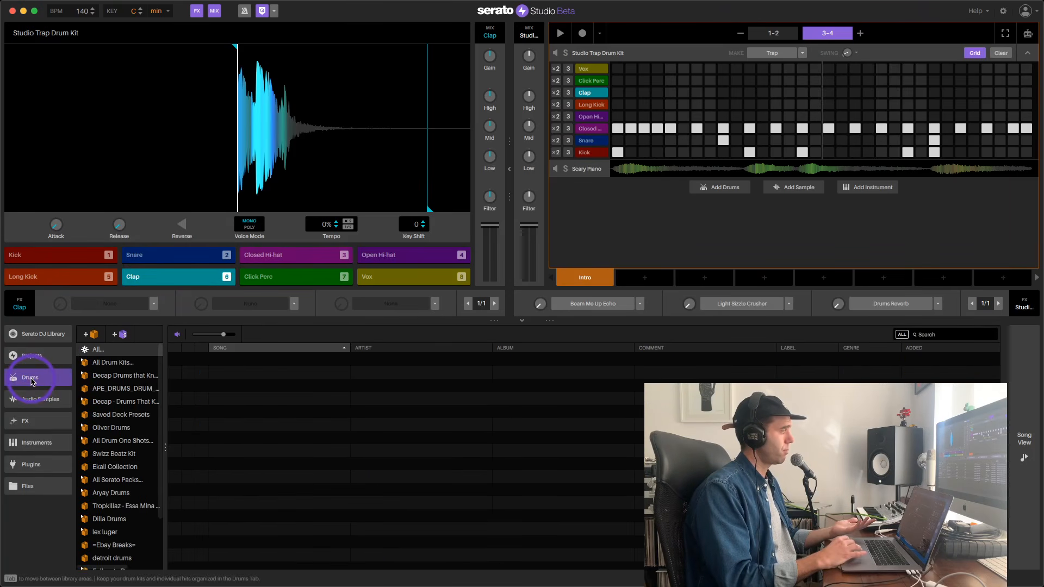
{"action": "left_click", "coordinate": [934, 336]}
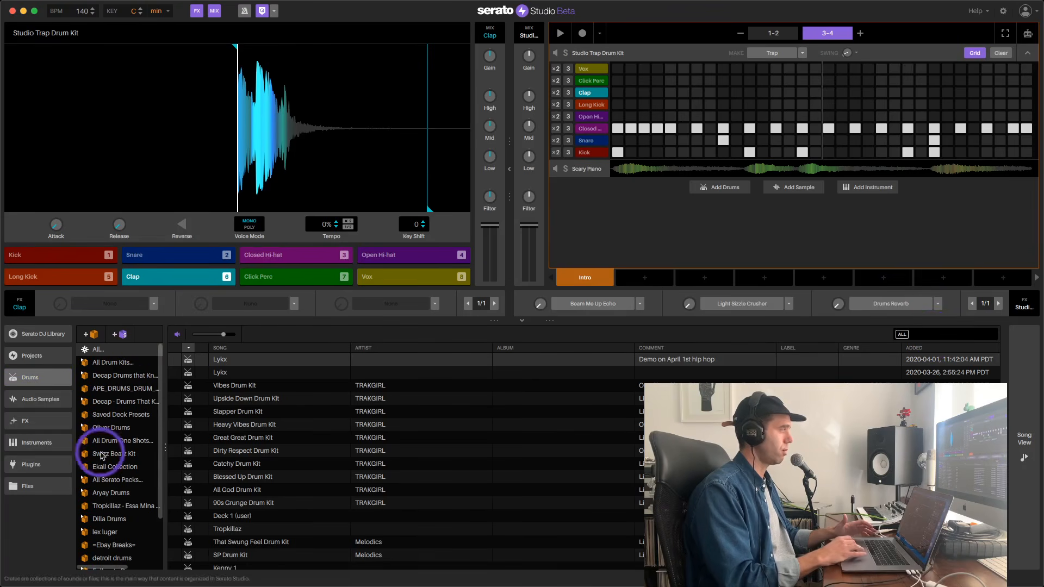
{"action": "type", "text": "cl"}
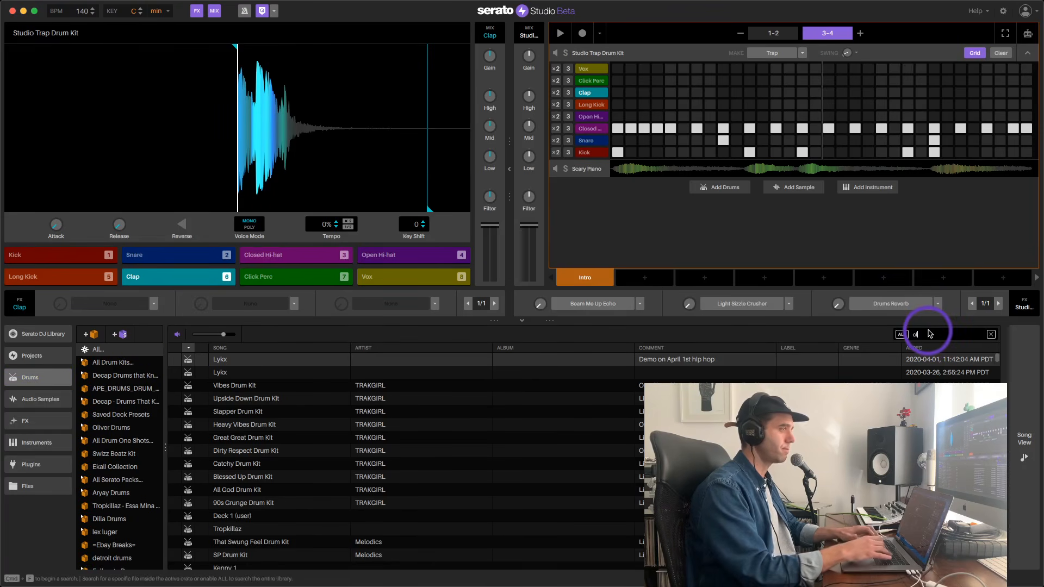
{"action": "type", "text": "ap"}
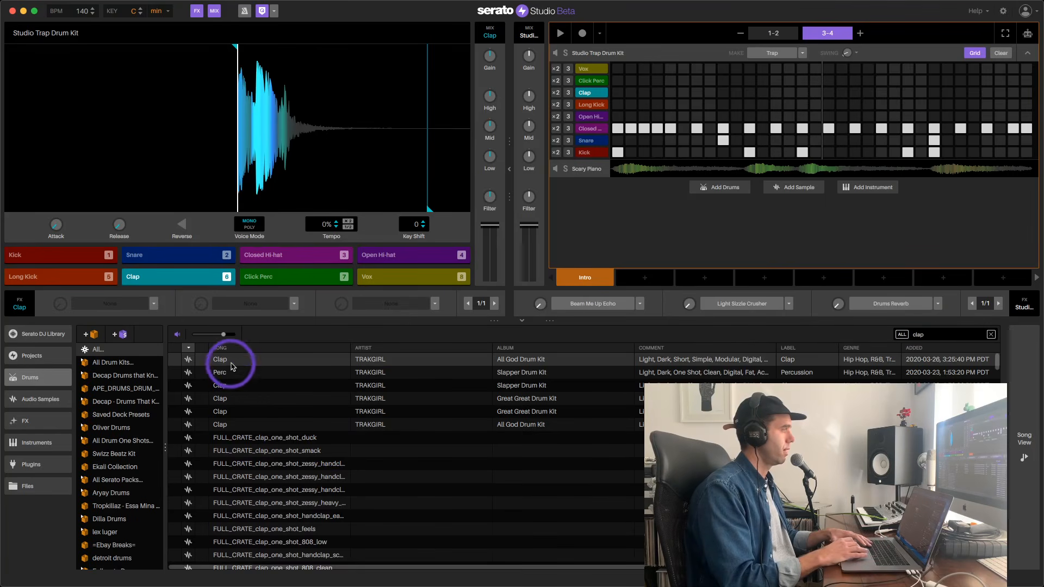
- Audition clap samples from the results and load the That Swung Feel Drum Kit Clap onto the Clap pad
{"action": "left_click", "coordinate": [231, 362]}
{"action": "left_click", "coordinate": [252, 439]}
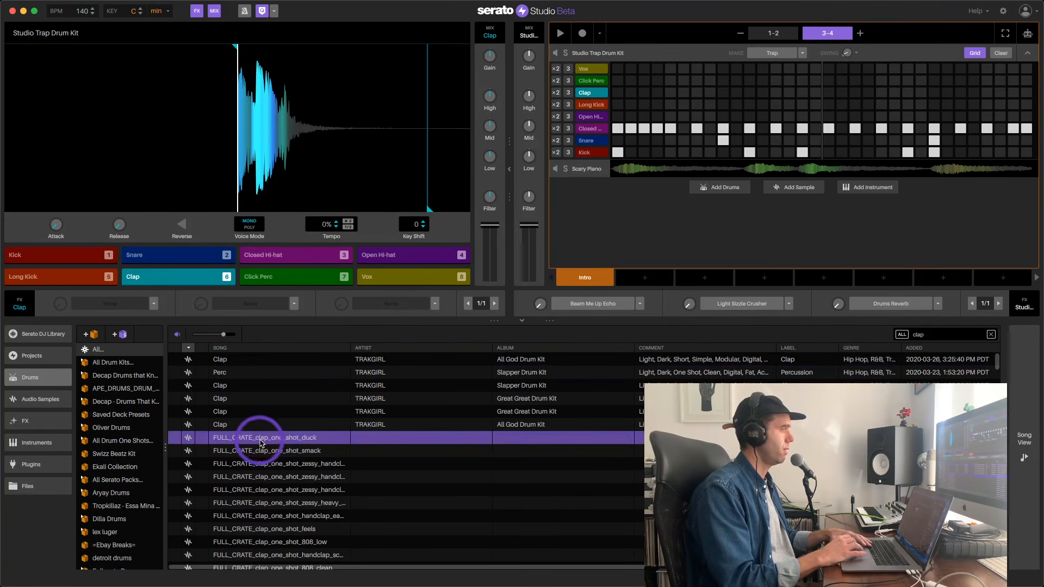
{"action": "scroll", "coordinate": [280, 484], "scroll_direction": "down", "scroll_amount": 3}
{"action": "scroll", "coordinate": [283, 485], "scroll_direction": "down", "scroll_amount": 2}
{"action": "left_click", "coordinate": [274, 474]}
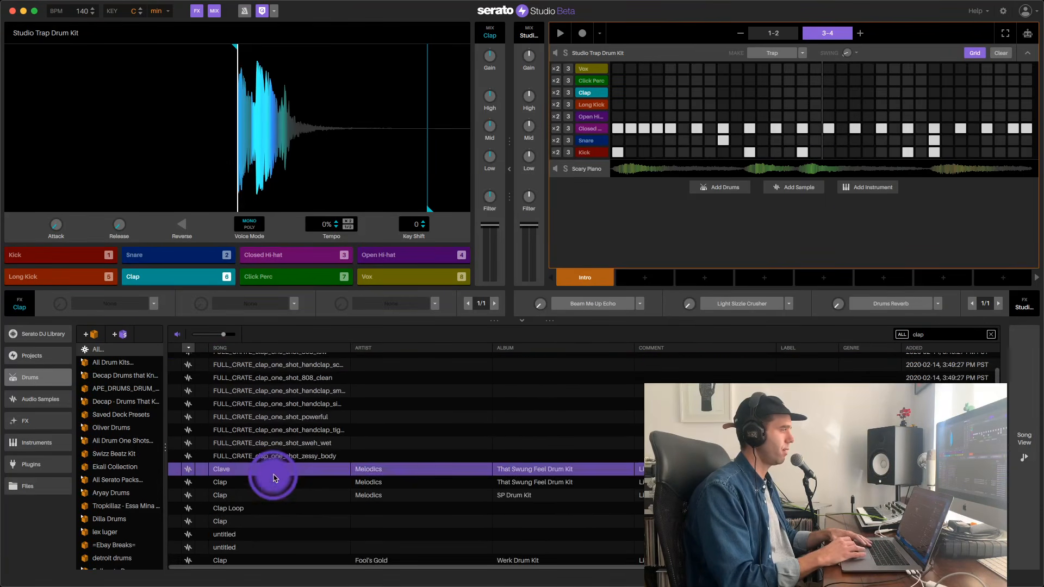
{"action": "left_click", "coordinate": [272, 482]}
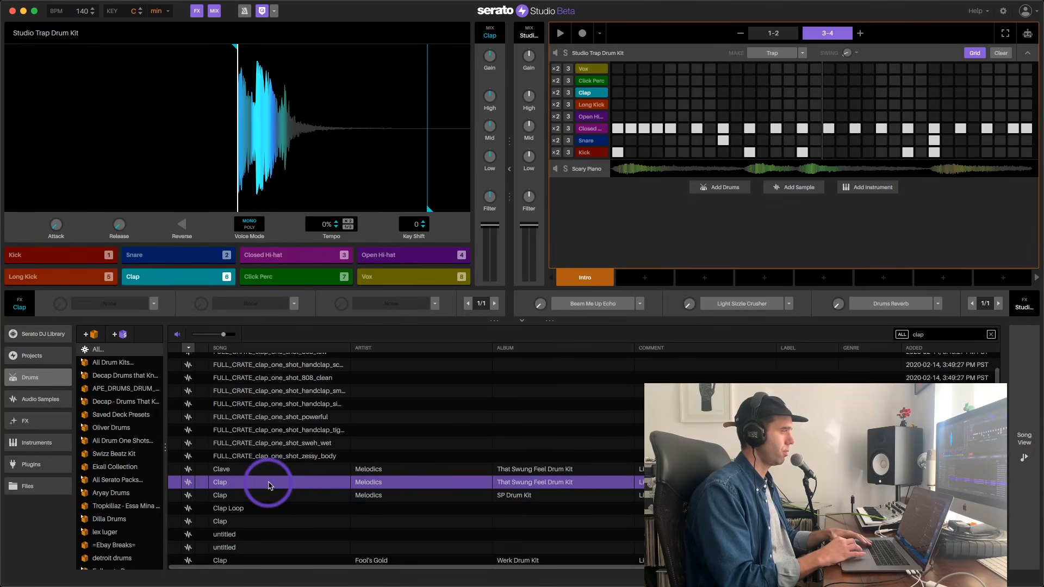
{"action": "left_click_drag", "start_coordinate": [263, 485], "coordinate": [185, 276]}
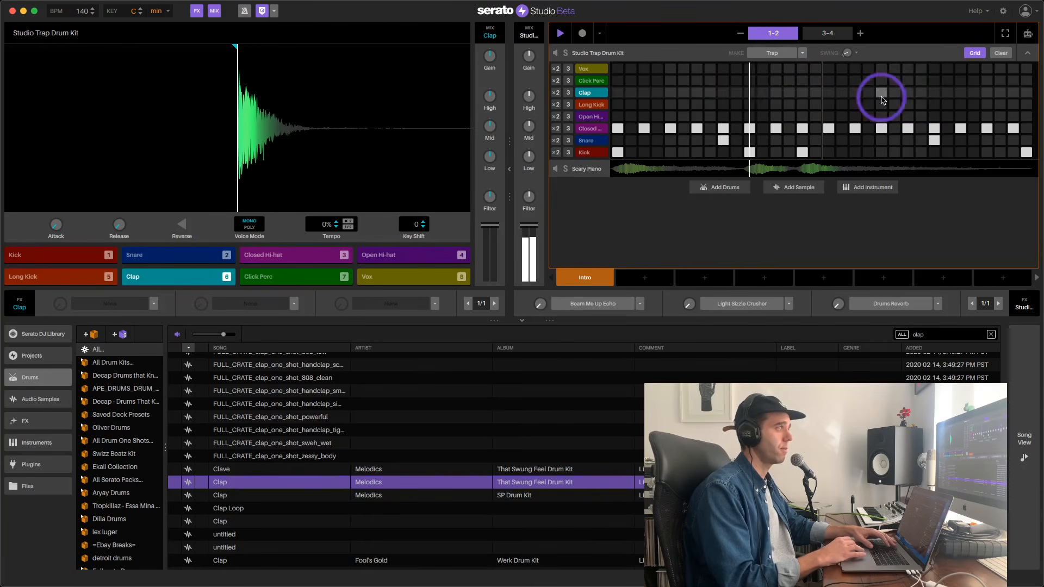
- Add claps on step 9 of bars 2 and 4 and play back the four-bar beat
{"action": "left_click", "coordinate": [933, 93]}
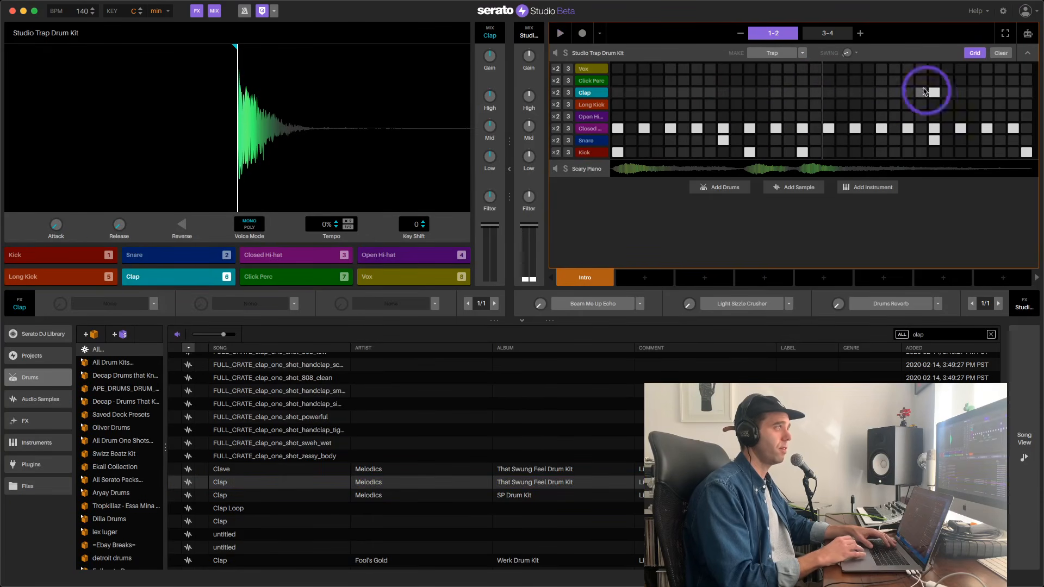
{"action": "left_click", "coordinate": [510, 171]}
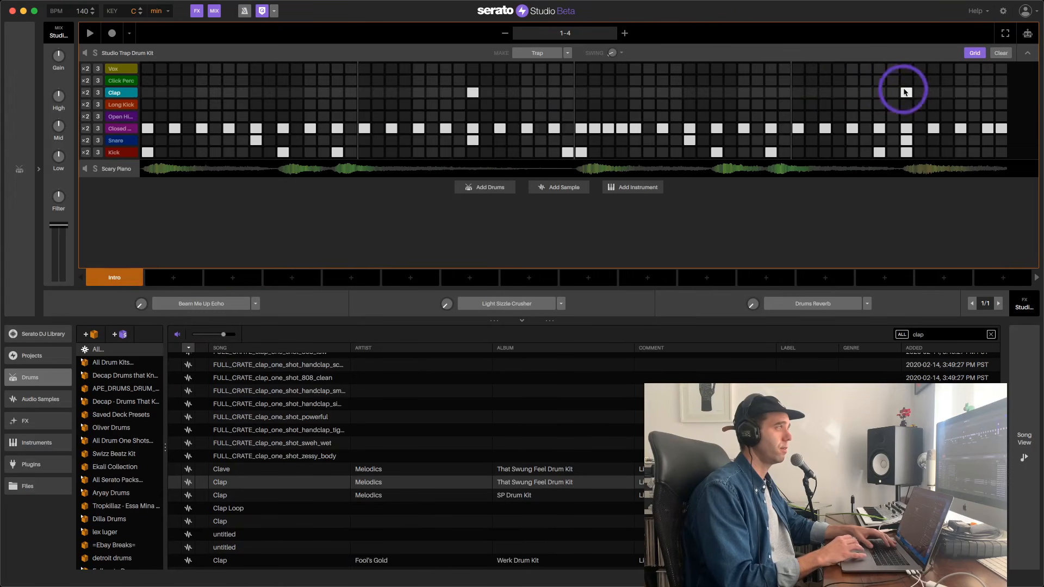
{"action": "key", "text": "space"}
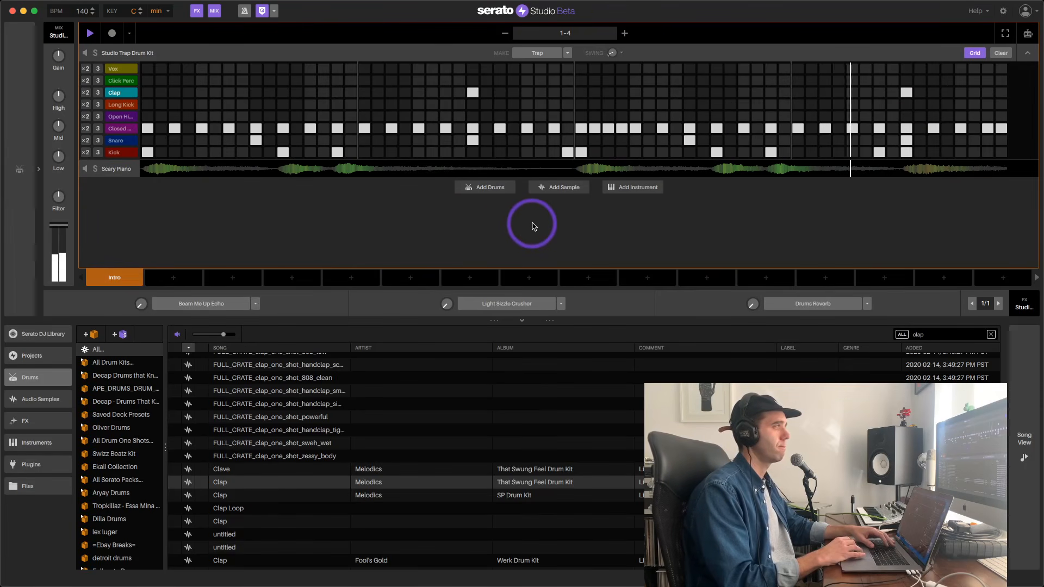
- Add Light Tail Reverb to the Clap pad, lower its effect level and play back the beat
{"action": "left_click", "coordinate": [41, 167]}
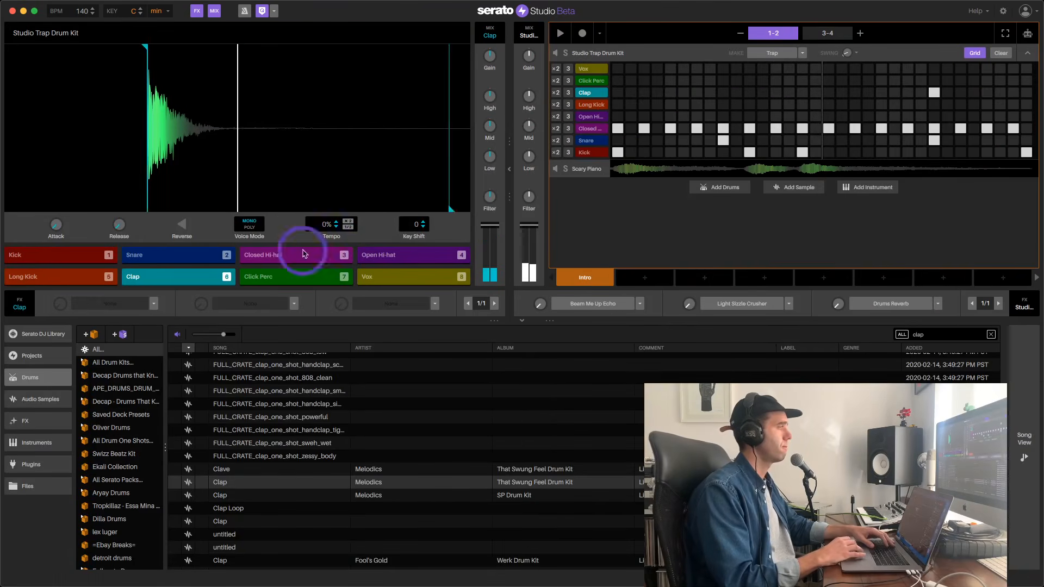
{"action": "left_click", "coordinate": [167, 277]}
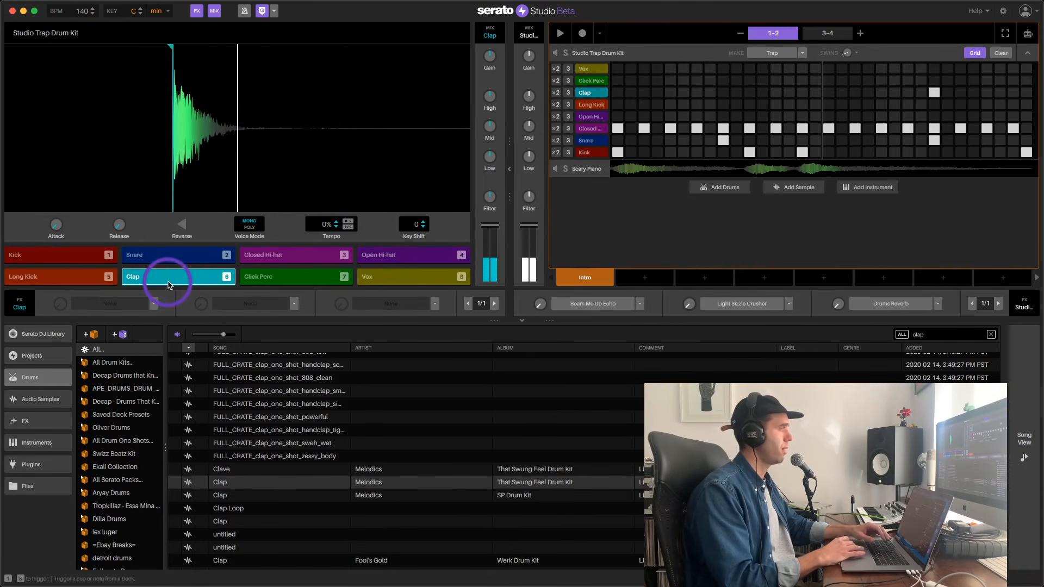
{"action": "left_click", "coordinate": [434, 305]}
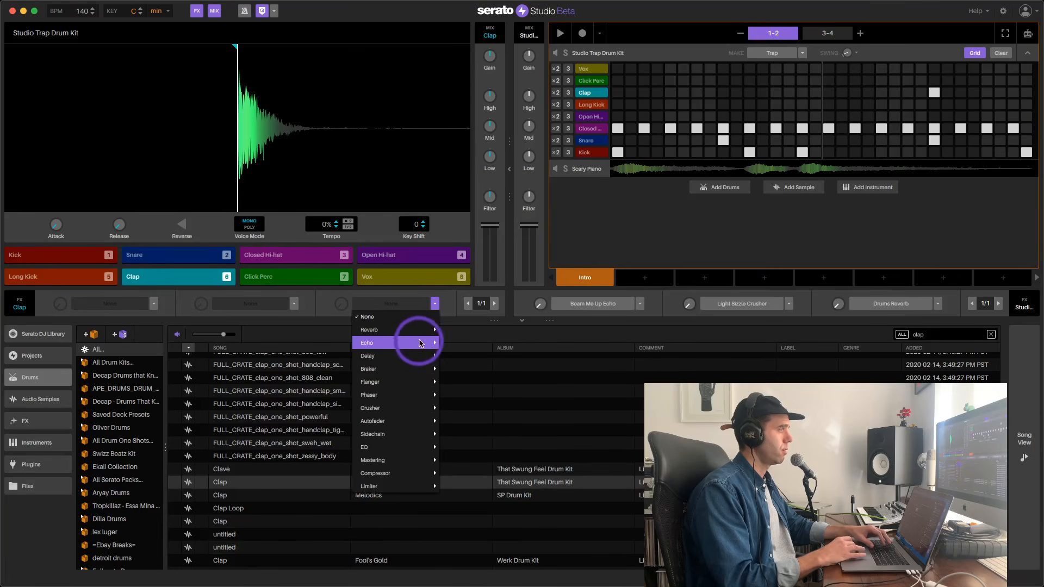
{"action": "mouse_move", "coordinate": [416, 330]}
{"action": "left_click", "coordinate": [472, 369]}
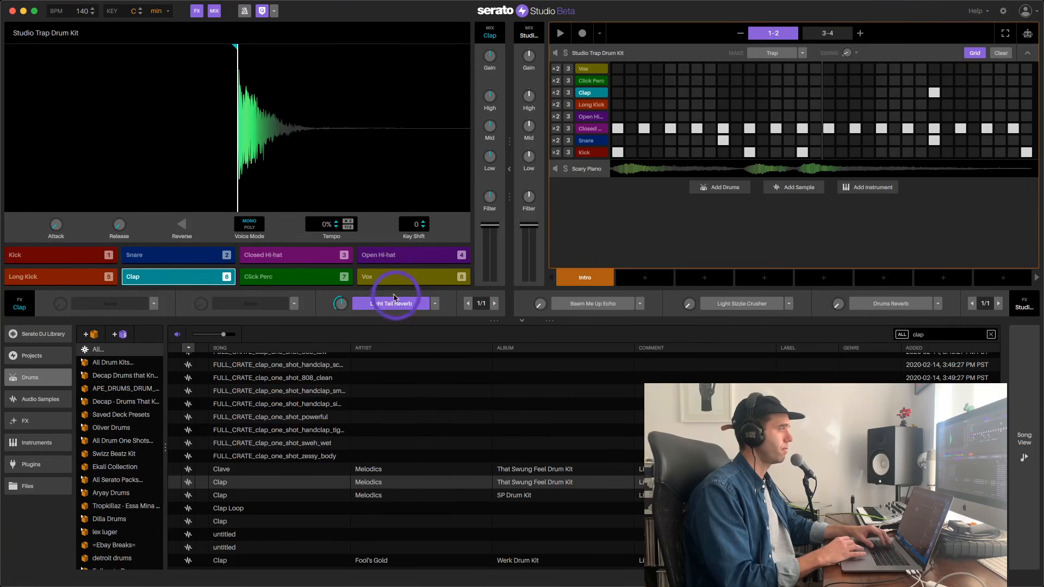
{"action": "left_click_drag", "start_coordinate": [342, 303], "coordinate": [338, 304]}
{"action": "key", "text": "space"}
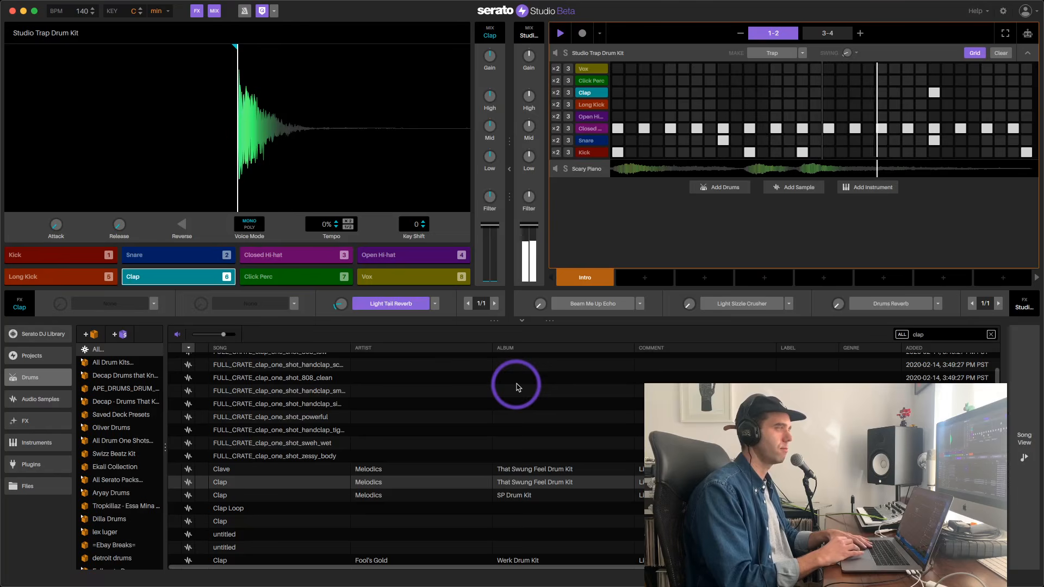
{"action": "key", "text": "space"}
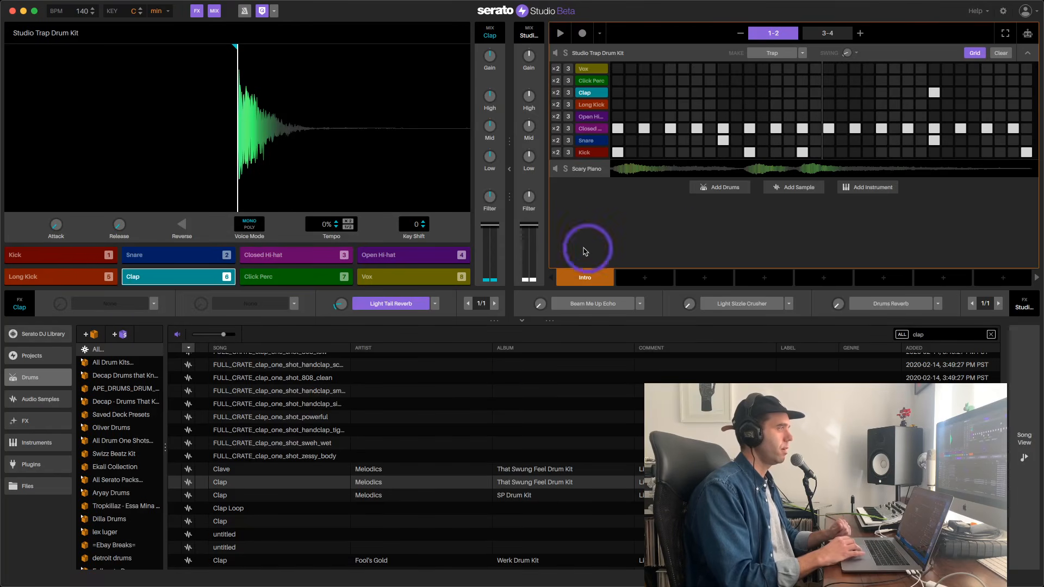
- Replace the Closed Hi-hat's Delay effect with Soft Sidechain
{"action": "left_click", "coordinate": [275, 260]}
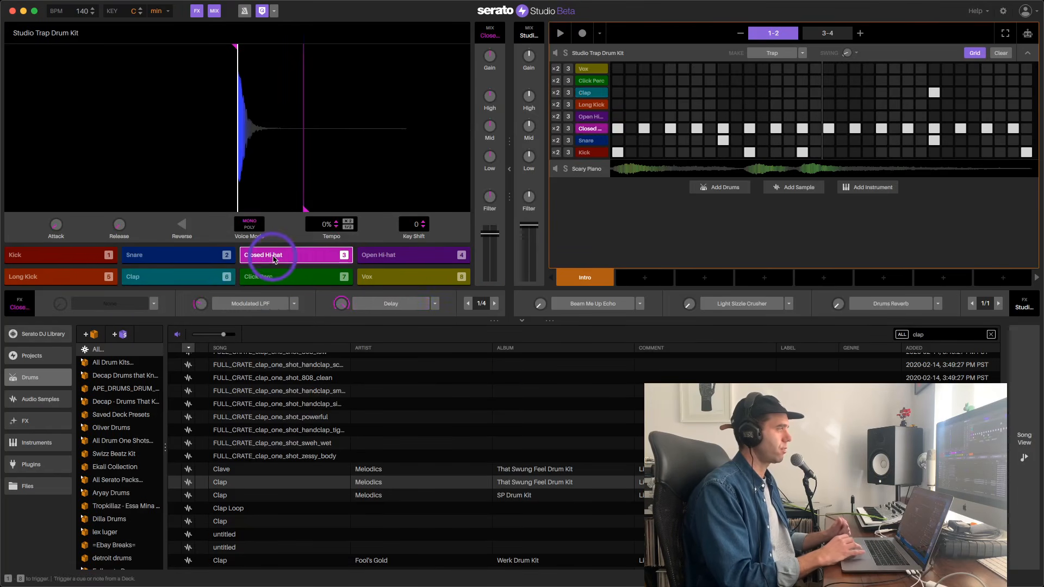
{"action": "left_click", "coordinate": [347, 284]}
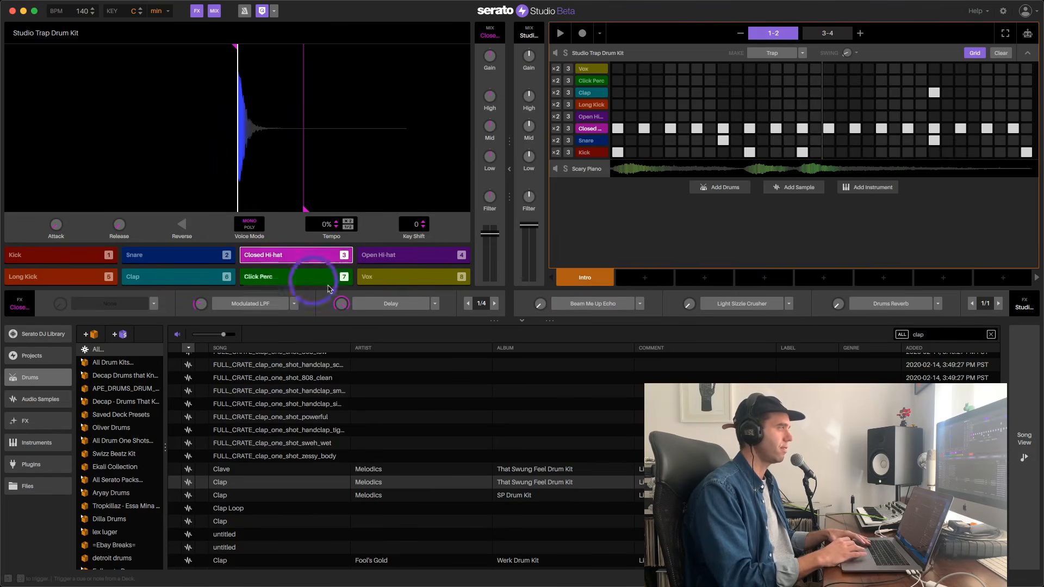
{"action": "left_click", "coordinate": [435, 305]}
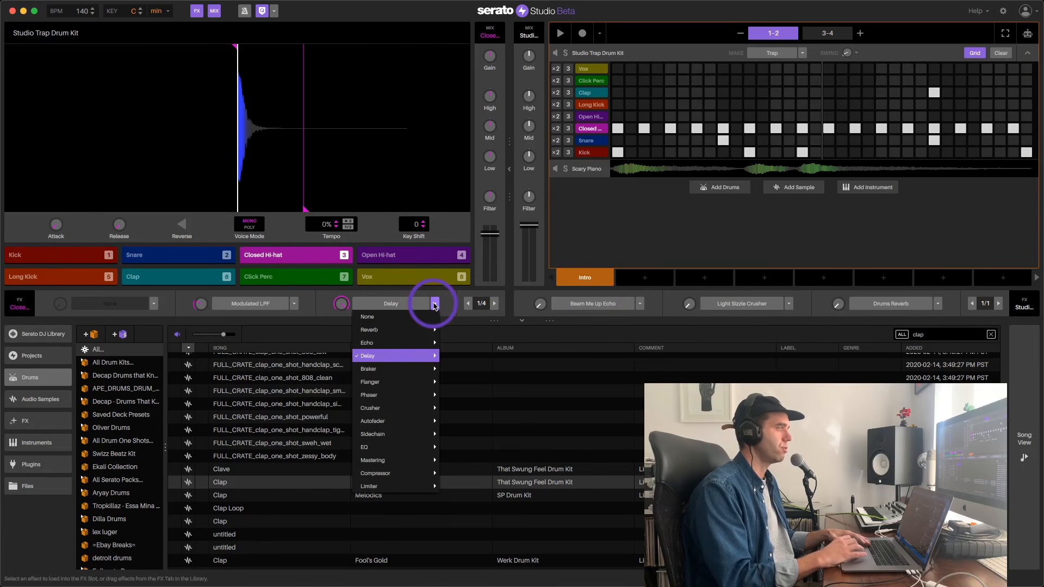
{"action": "mouse_move", "coordinate": [414, 434]}
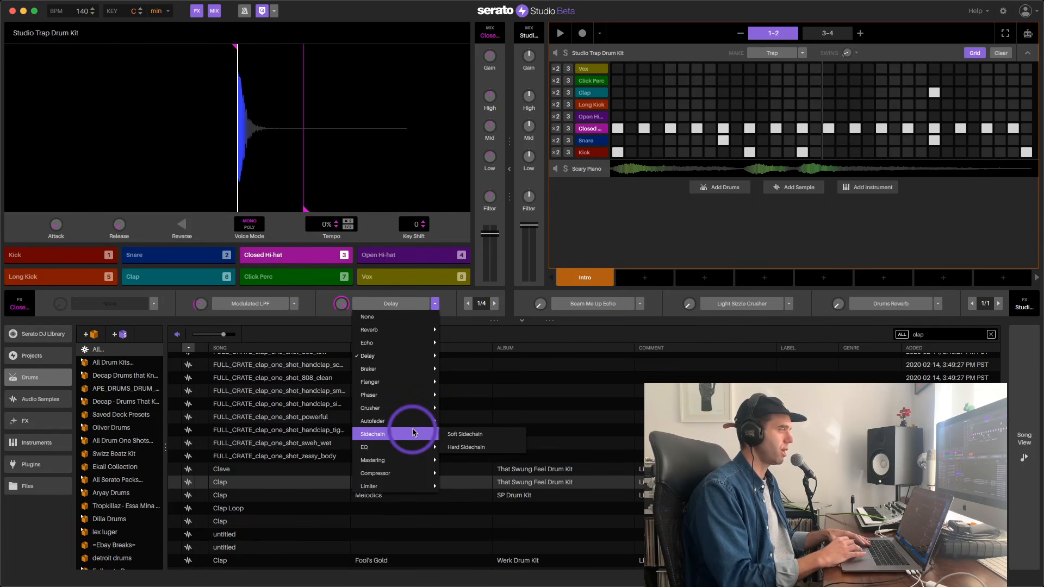
{"action": "left_click", "coordinate": [452, 434]}
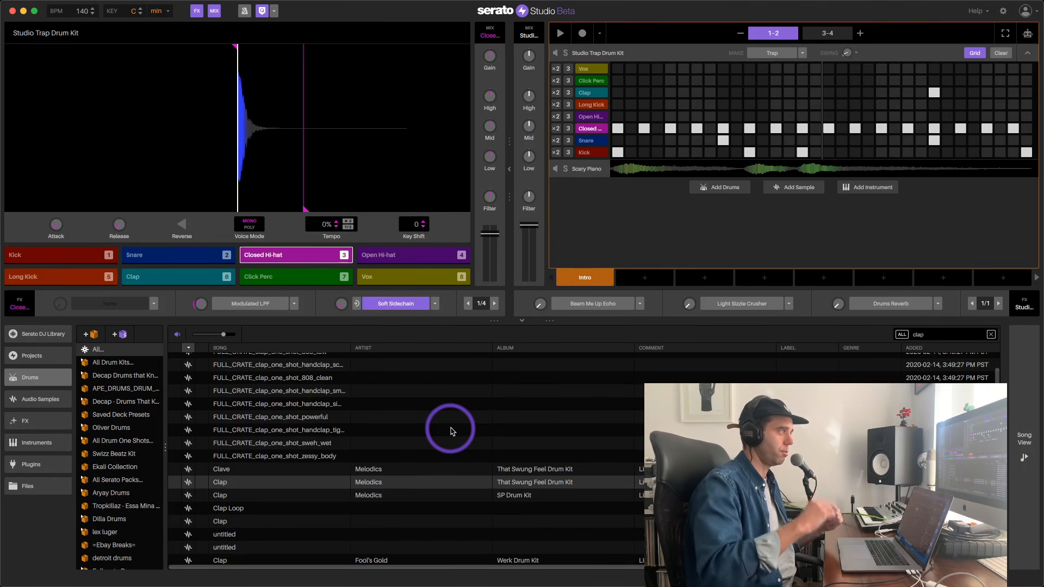
- Set the Closed Hi-hat's sidechain input to the drum kit's Kick, raise the effect level and play back the beat
{"action": "left_click", "coordinate": [357, 304]}
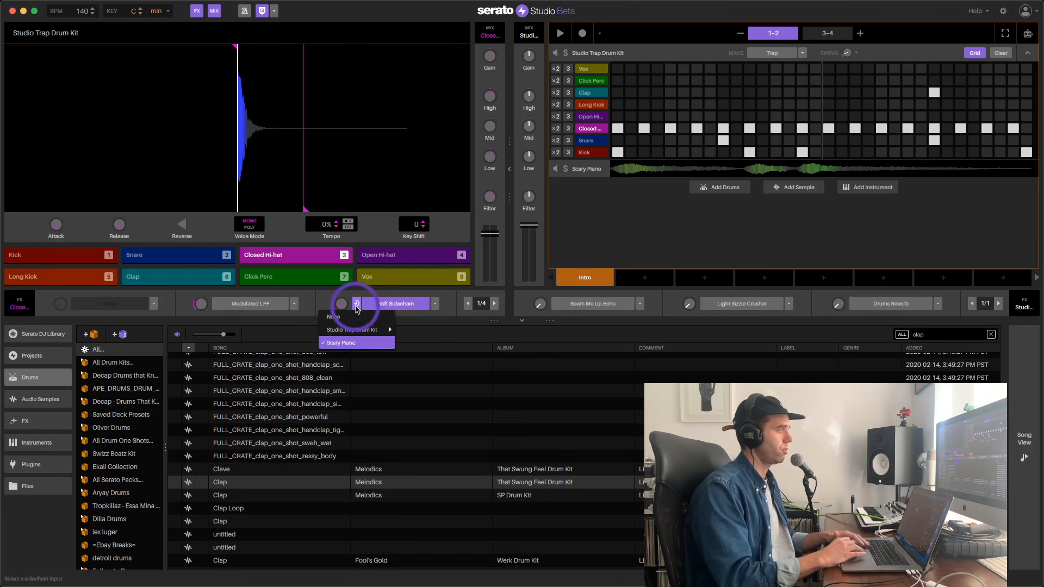
{"action": "mouse_move", "coordinate": [353, 329]}
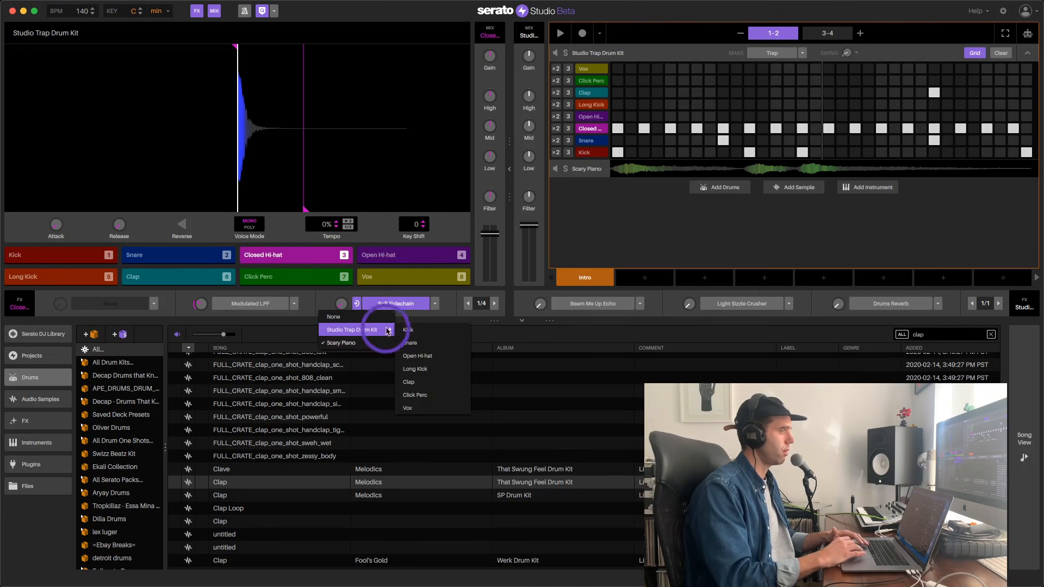
{"action": "left_click", "coordinate": [412, 330]}
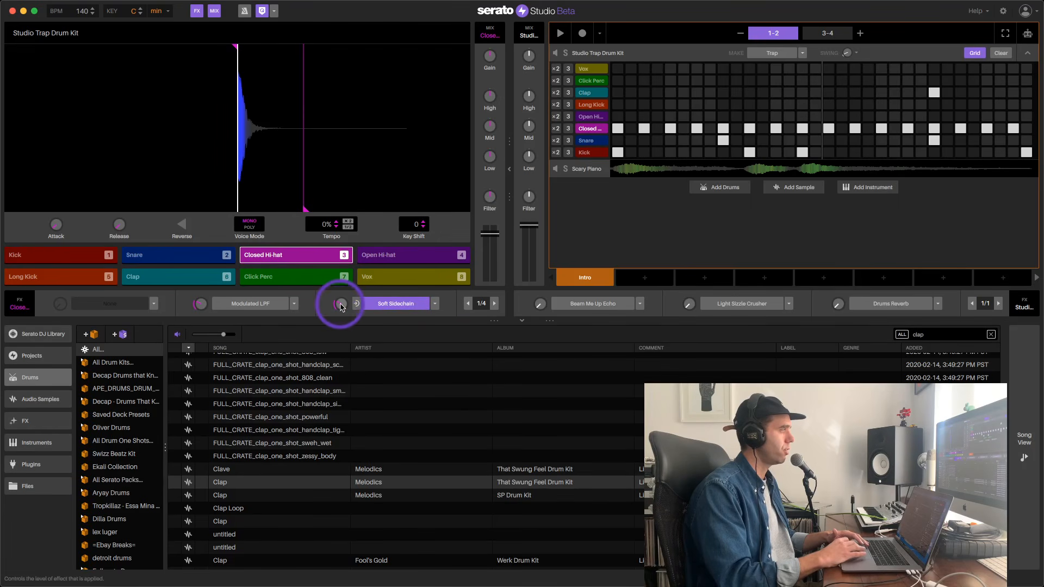
{"action": "left_click_drag", "start_coordinate": [340, 307], "coordinate": [341, 302]}
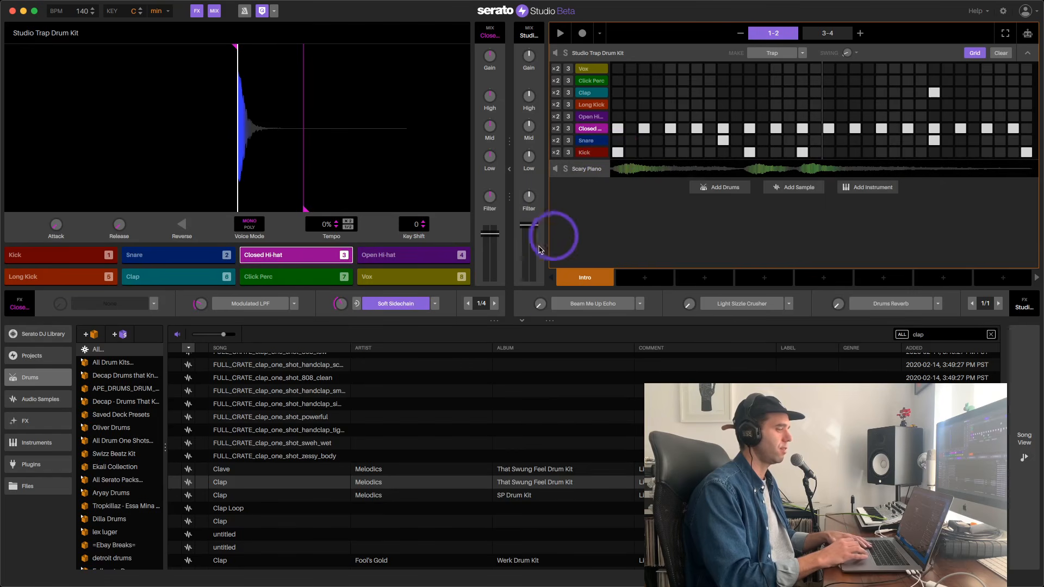
{"action": "key", "text": "space"}
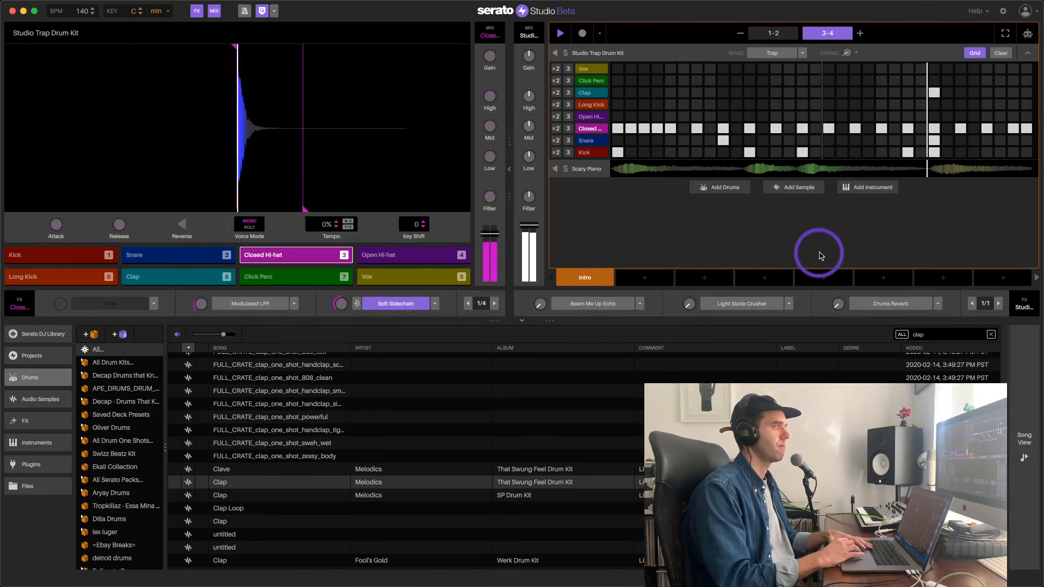
{"action": "key", "text": "space"}
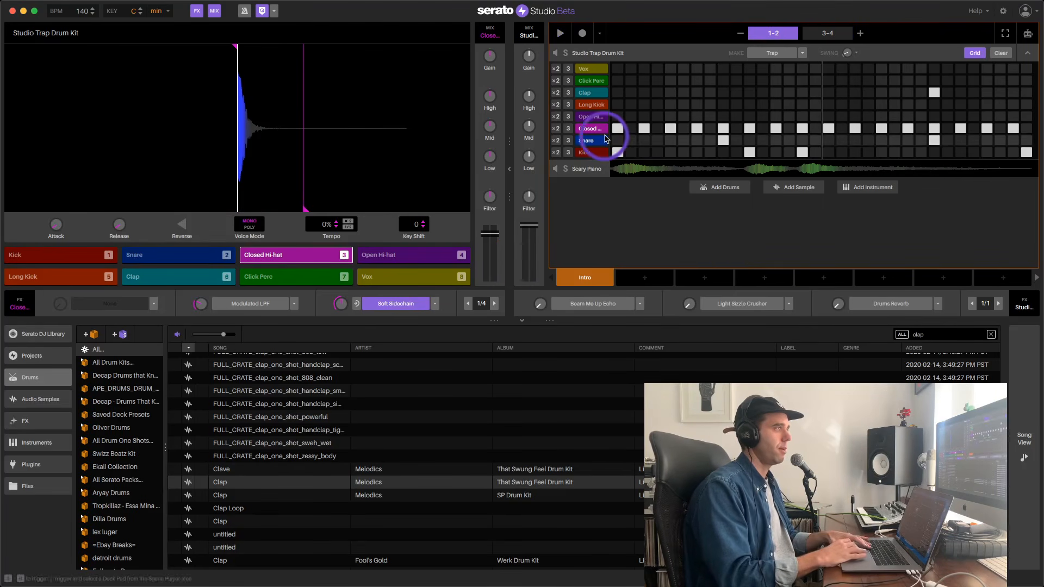
- Hide the per-row grid settings and show all four bars of the drum pattern
{"action": "left_click", "coordinate": [973, 54]}
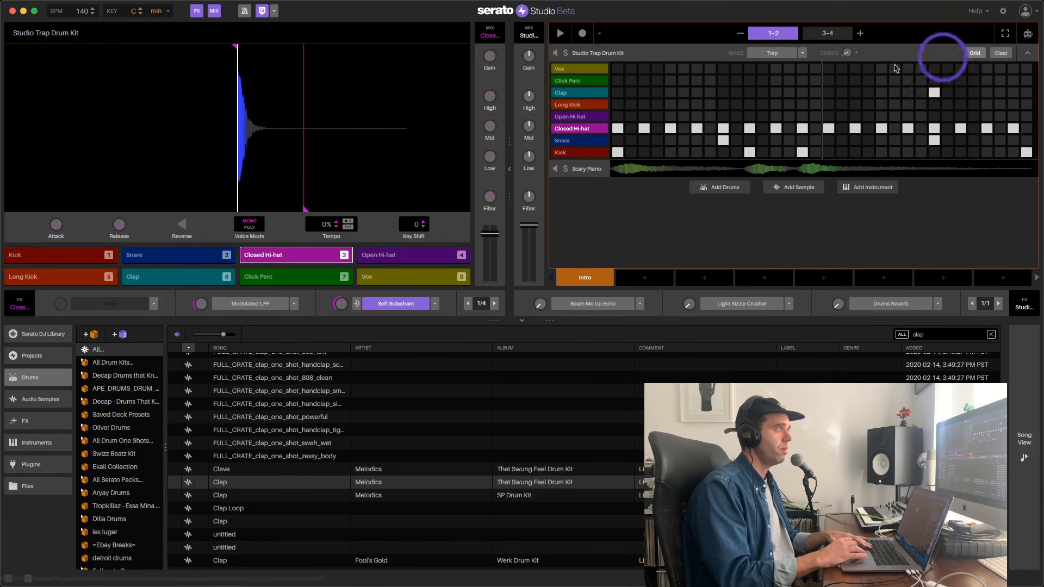
{"action": "left_click", "coordinate": [509, 169]}
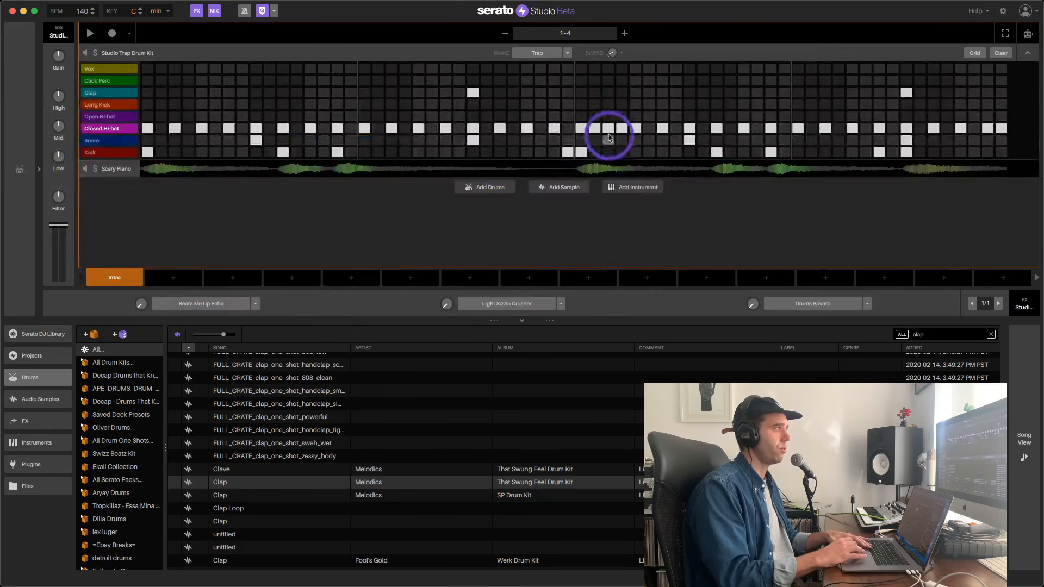
{"action": "left_click_drag", "start_coordinate": [582, 132], "coordinate": [626, 134]}
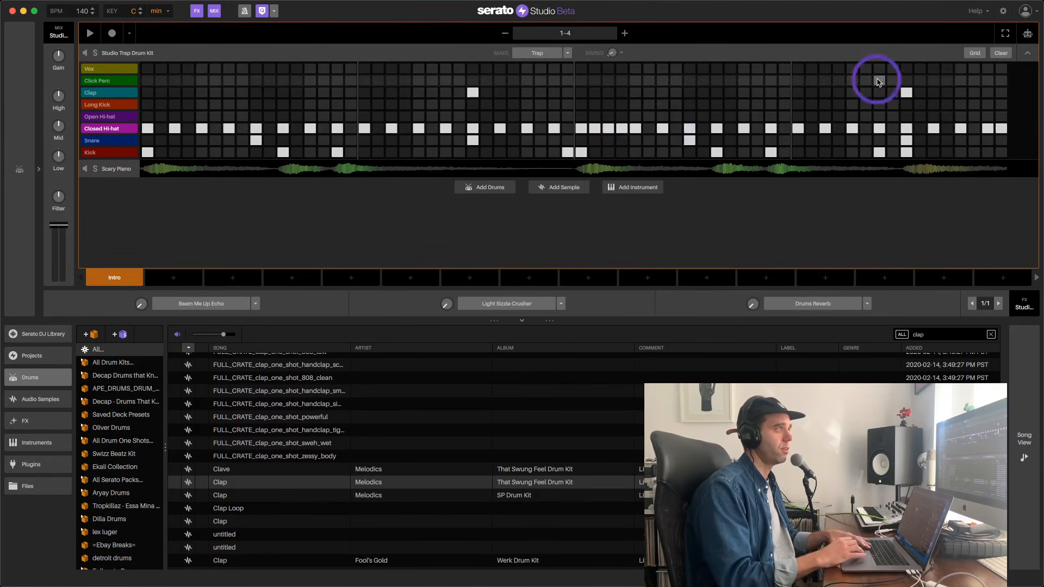
- Turn on automation for the drum deck, target only the Closed Hi-hat and reopen its pad controls
{"action": "left_click", "coordinate": [1028, 34]}
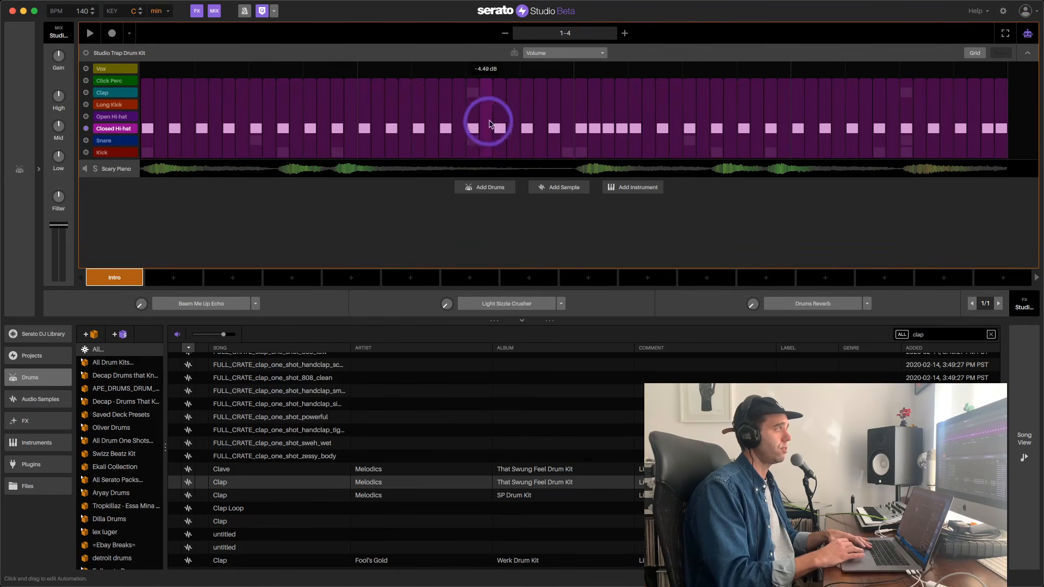
{"action": "left_click", "coordinate": [564, 54]}
{"action": "left_click", "coordinate": [564, 53]}
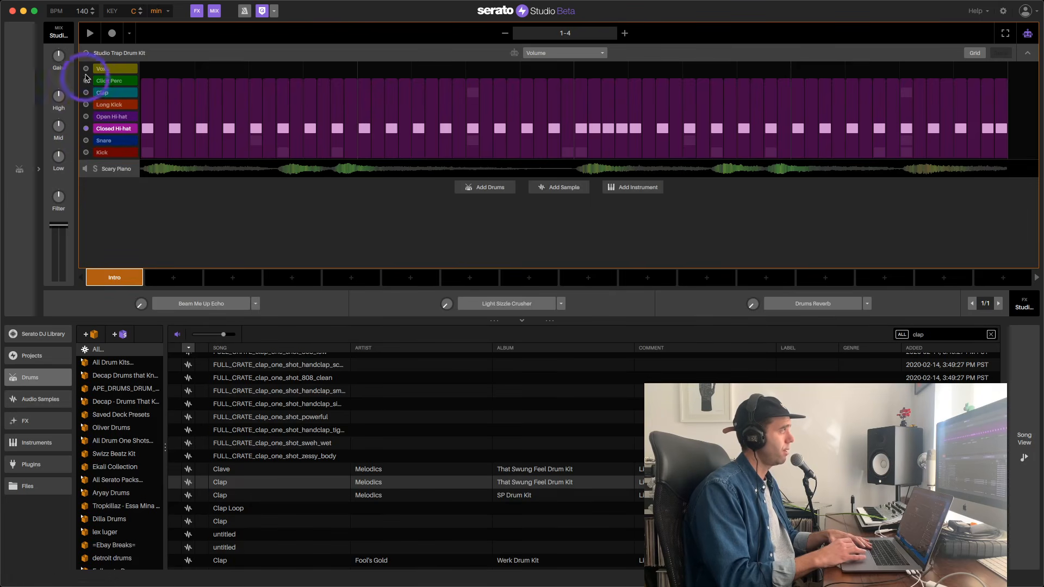
{"action": "left_click", "coordinate": [85, 55]}
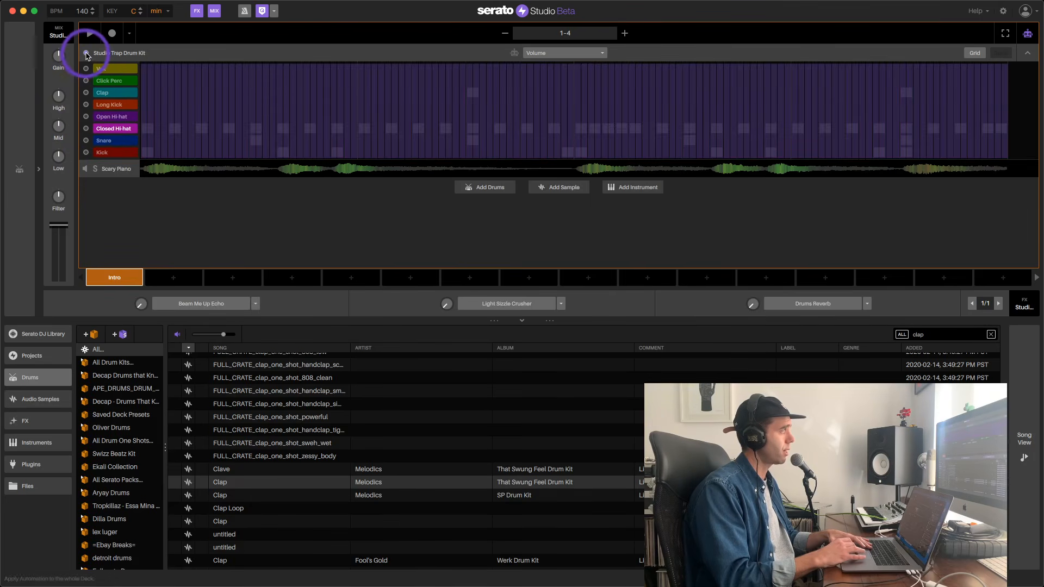
{"action": "left_click", "coordinate": [86, 129]}
{"action": "left_click", "coordinate": [57, 154]}
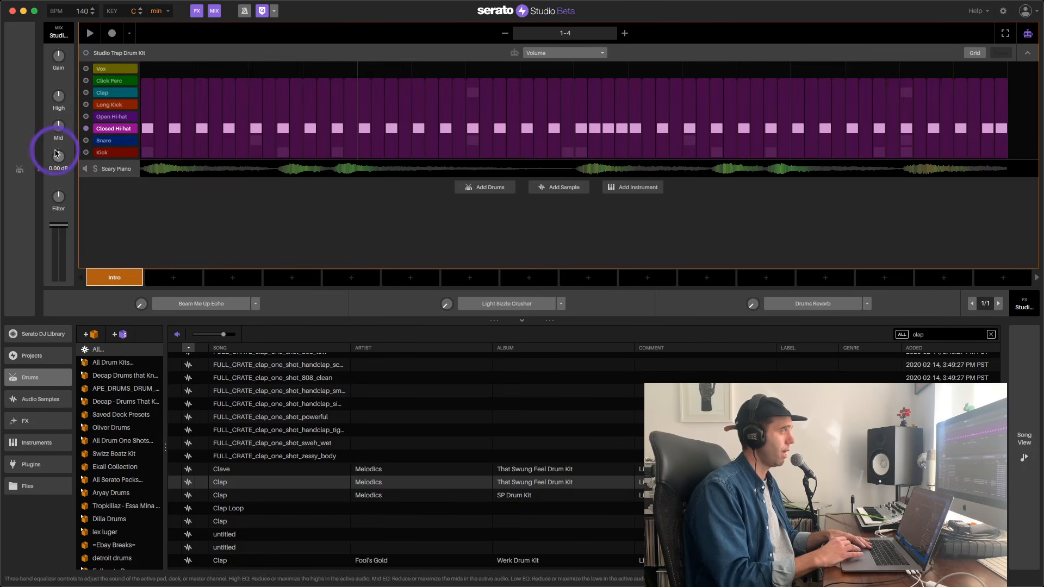
{"action": "left_click", "coordinate": [27, 168]}
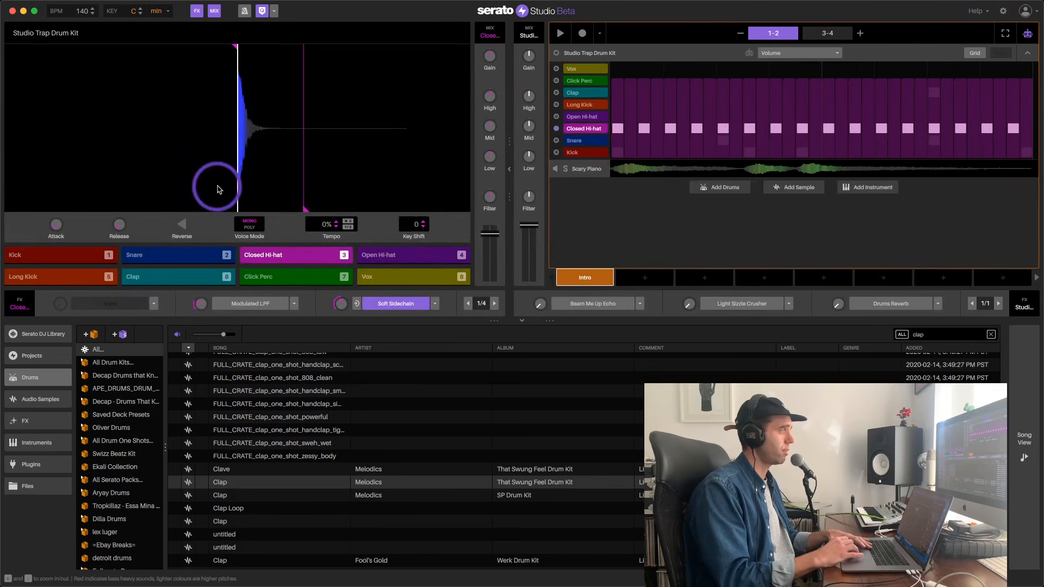
- Draw descending Key Shift automation starting at -2 across the five consecutive closed hi-hats opening bar 3, and play back all four bars
{"action": "left_click", "coordinate": [410, 225]}
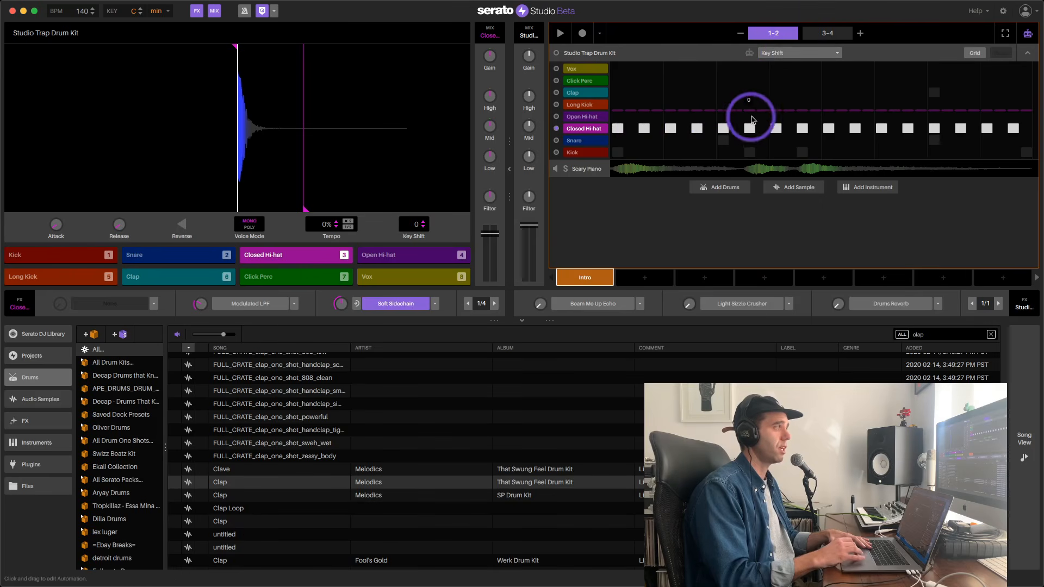
{"action": "left_click", "coordinate": [822, 33]}
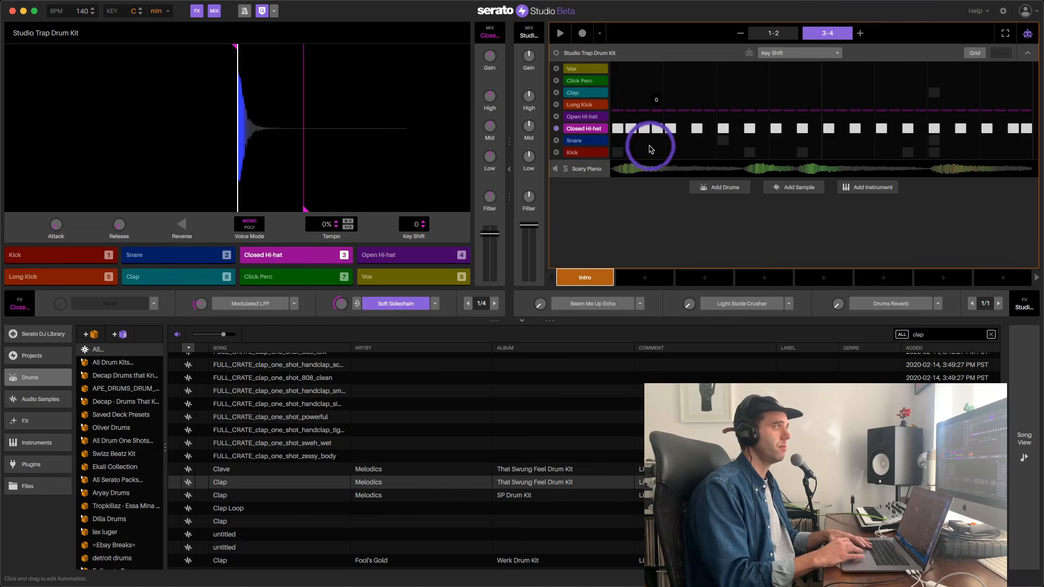
{"action": "left_click_drag", "start_coordinate": [617, 117], "coordinate": [674, 136]}
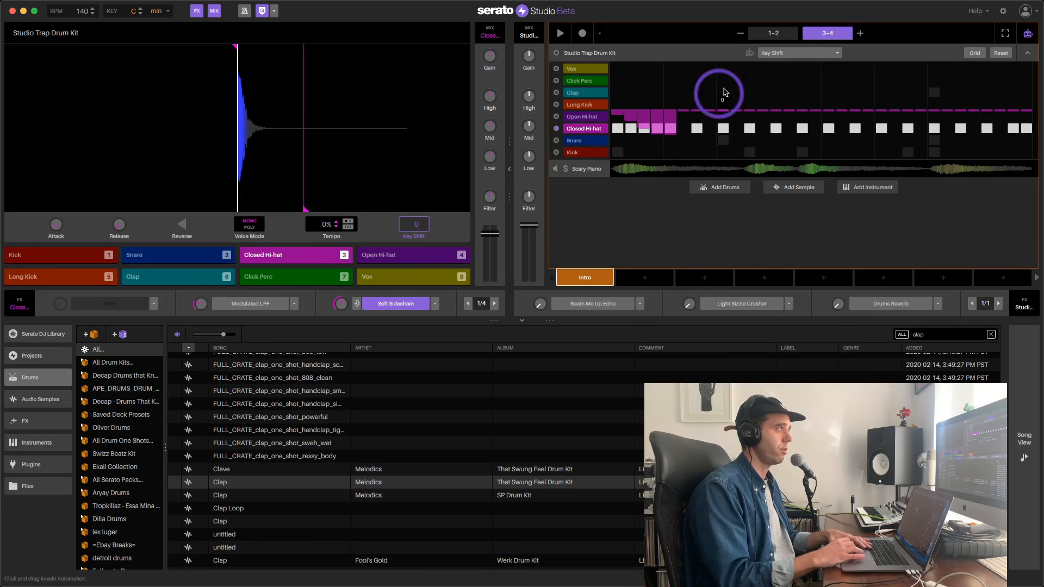
{"action": "left_click", "coordinate": [508, 169]}
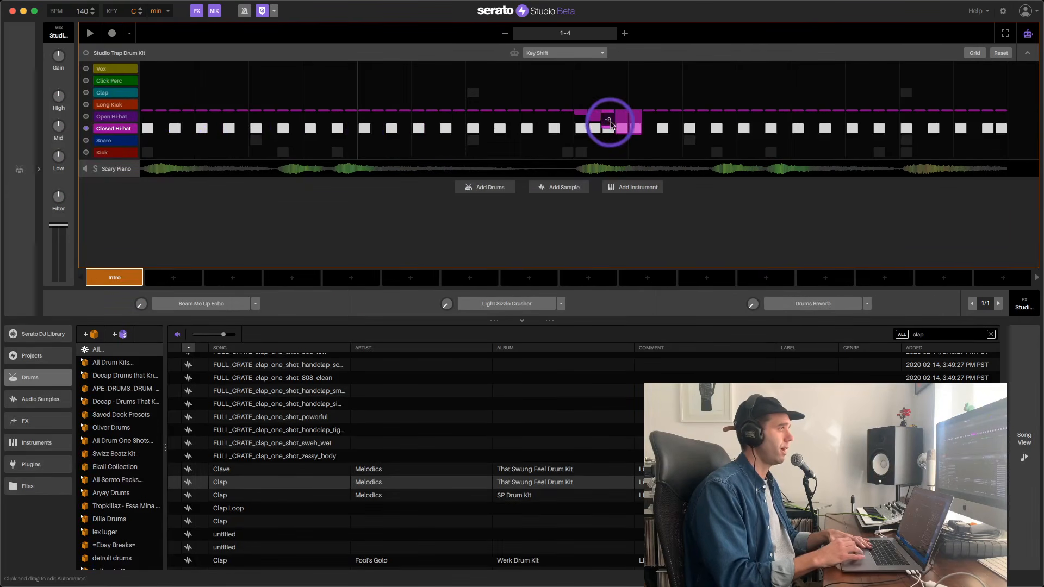
{"action": "key", "text": "space"}
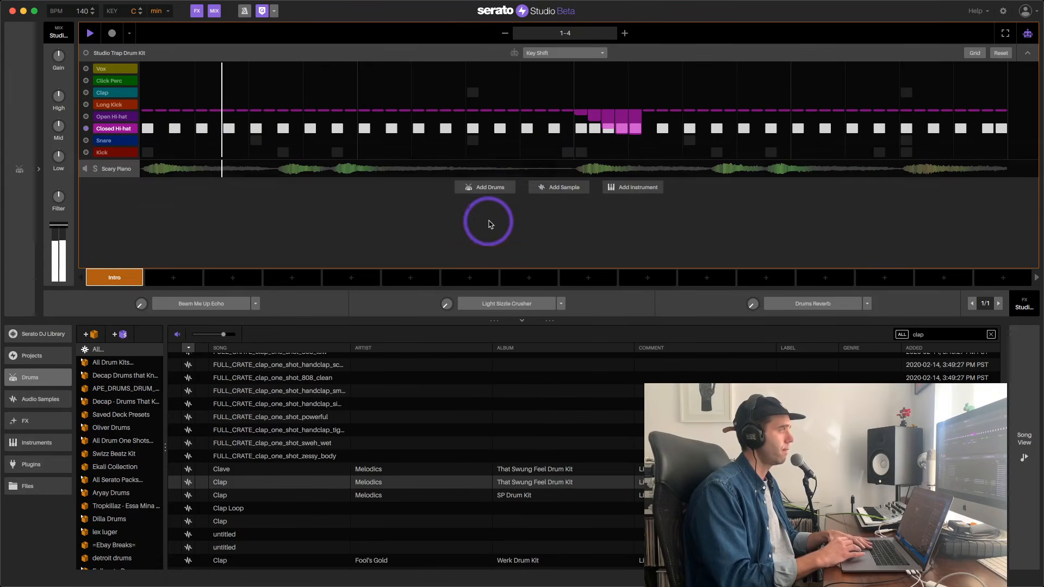
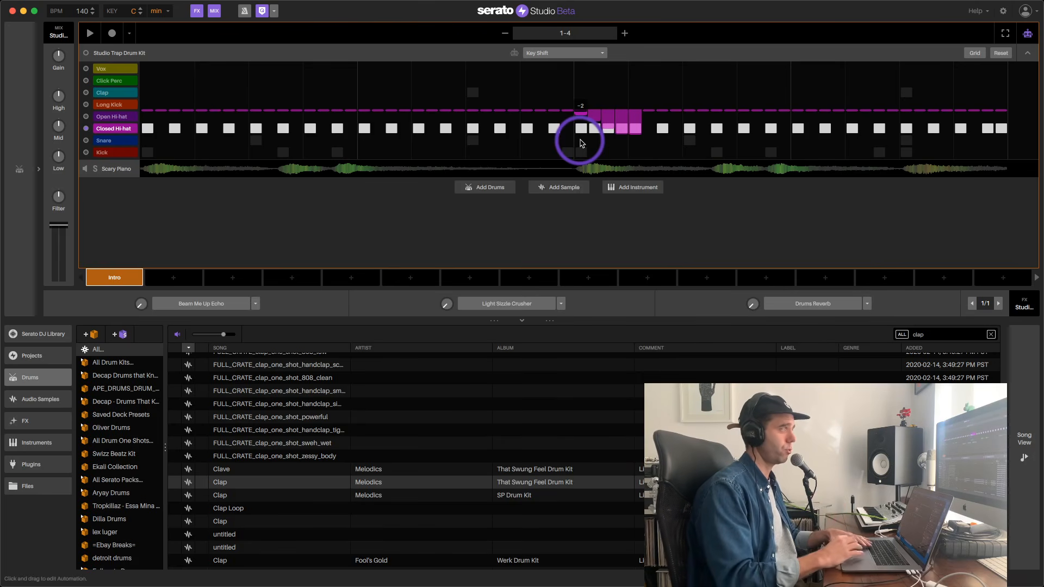
- Leave automation editing and add an empty instrument deck below Scary Piano
{"action": "left_click", "coordinate": [1027, 35]}
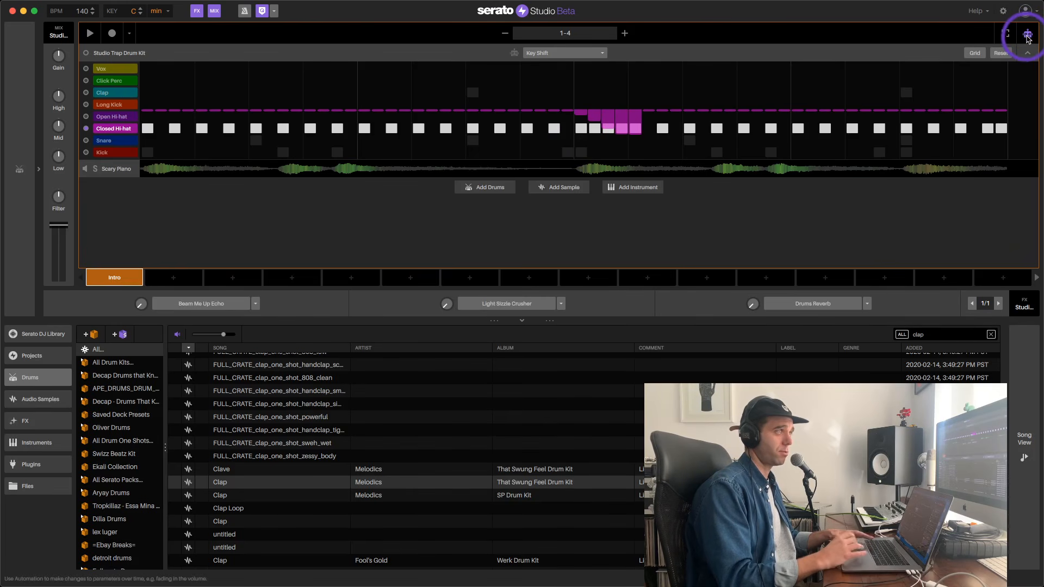
{"action": "left_click", "coordinate": [1028, 34]}
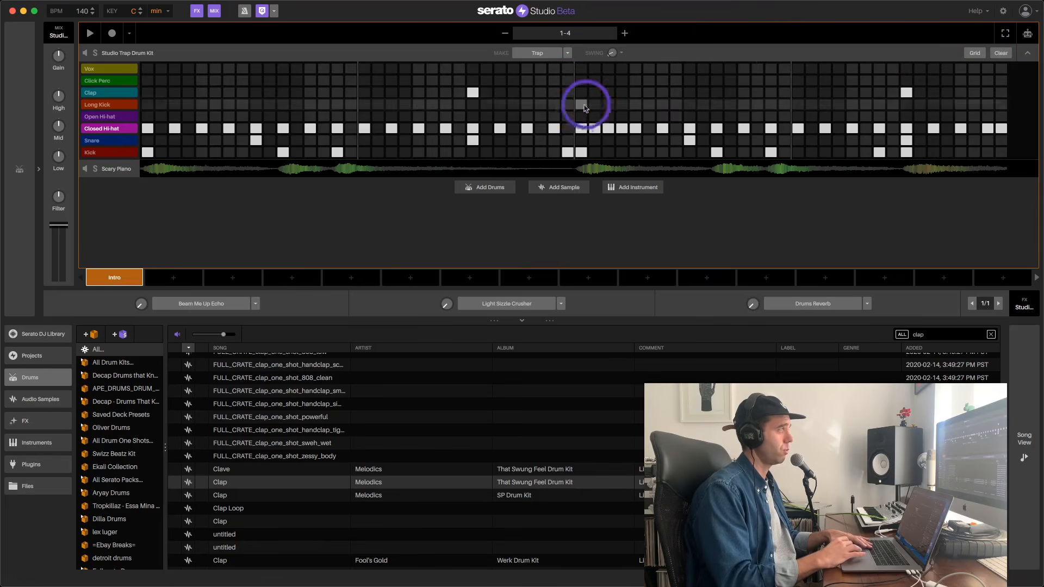
{"action": "left_click", "coordinate": [38, 171]}
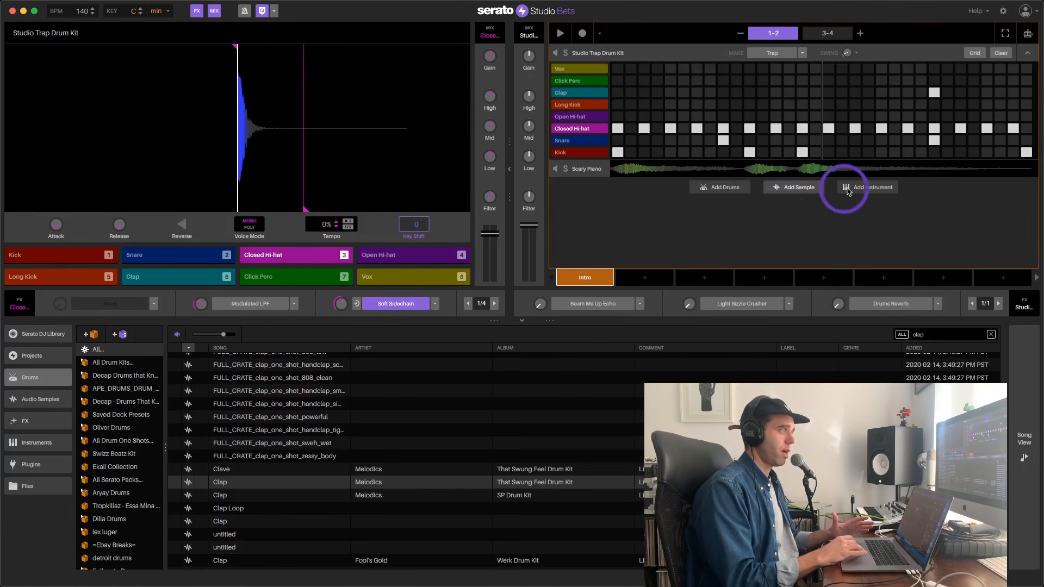
{"action": "left_click", "coordinate": [866, 187]}
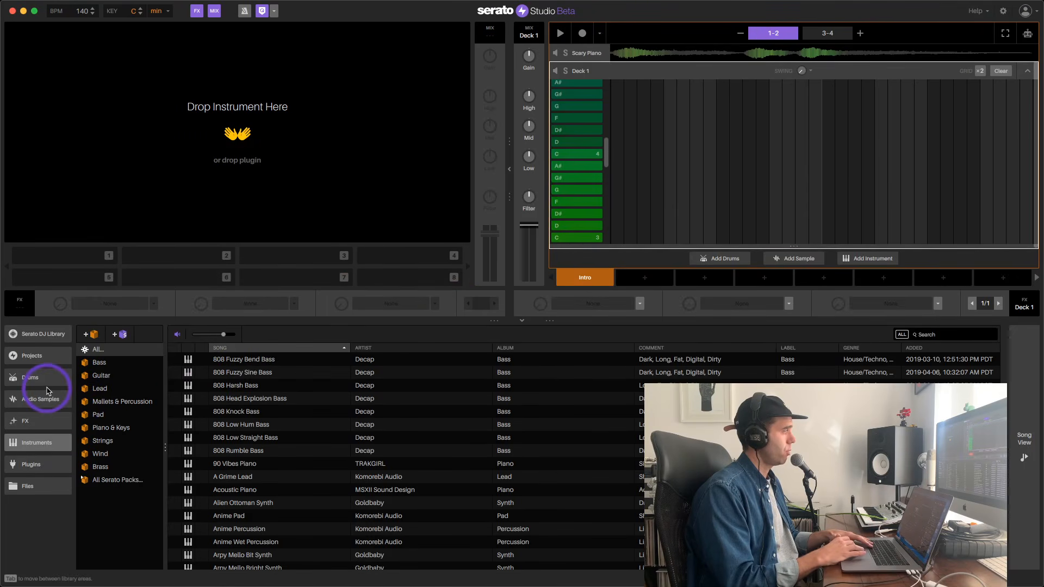
- Filter the instrument library to Bass and audition sounds from 808 Knock Bass and 808 Low Hum Bass through Brazy Sub Bass
{"action": "left_click", "coordinate": [97, 363]}
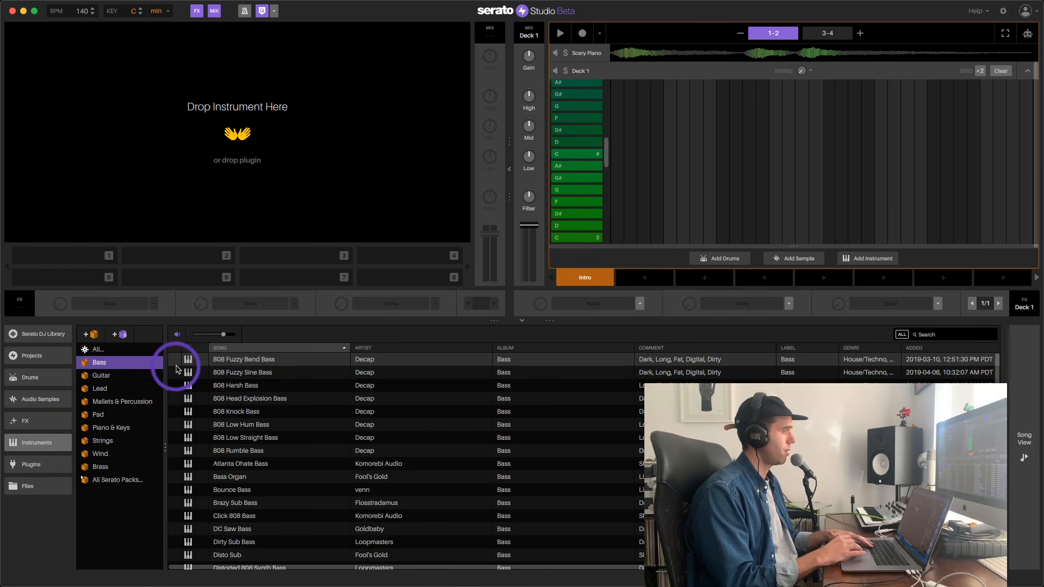
{"action": "left_click", "coordinate": [244, 437]}
{"action": "left_click", "coordinate": [244, 412]}
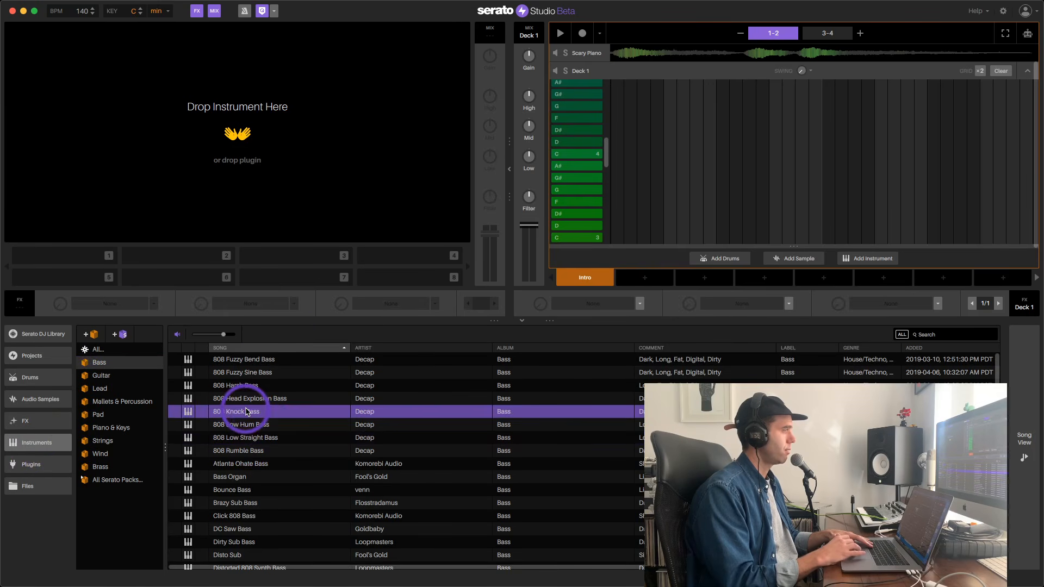
{"action": "left_click", "coordinate": [245, 398]}
{"action": "left_click", "coordinate": [242, 424]}
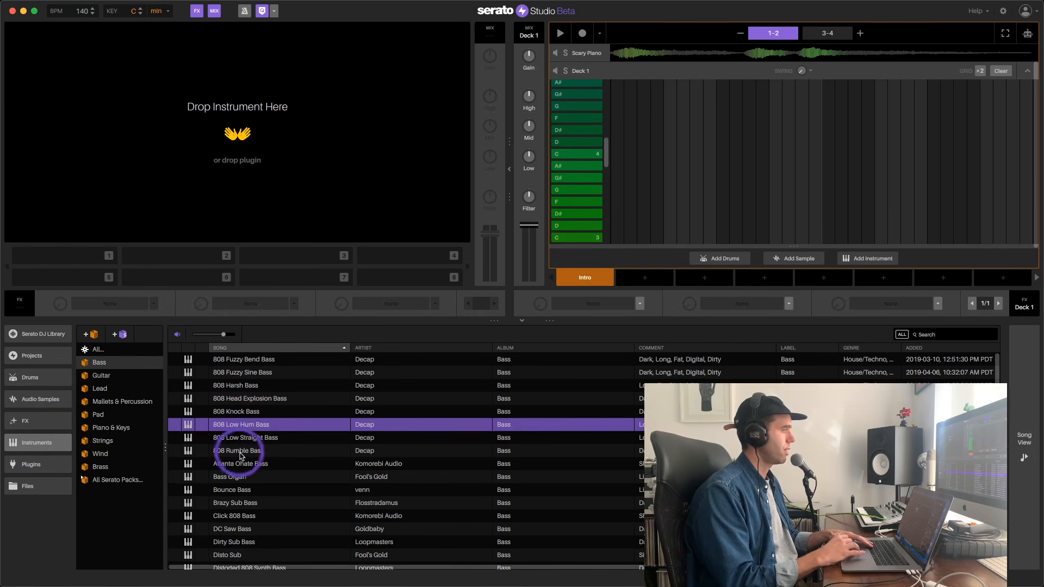
{"action": "left_click", "coordinate": [238, 452]}
{"action": "left_click", "coordinate": [236, 468]}
{"action": "left_click", "coordinate": [236, 503]}
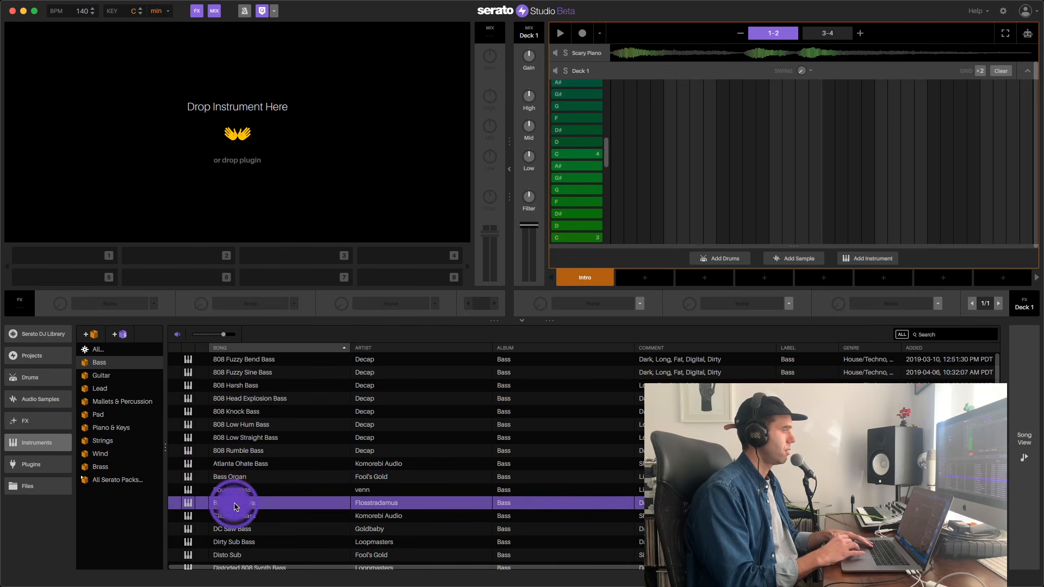
- Audition more sounds further down the Bass list, including Foul Sub 11 Bass
{"action": "scroll", "coordinate": [235, 504], "scroll_direction": "down", "scroll_amount": 2}
{"action": "left_click", "coordinate": [234, 507]}
{"action": "scroll", "coordinate": [234, 507], "scroll_direction": "down", "scroll_amount": 3}
{"action": "left_click", "coordinate": [234, 506]}
{"action": "left_click", "coordinate": [234, 531]}
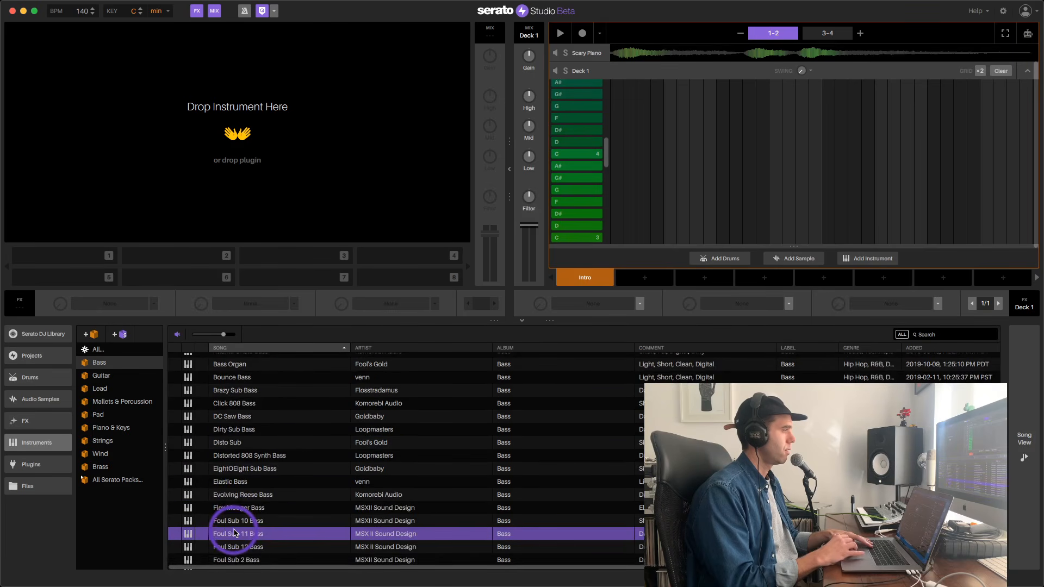
{"action": "scroll", "coordinate": [234, 530], "scroll_direction": "down", "scroll_amount": 3}
{"action": "left_click", "coordinate": [234, 532]}
{"action": "left_click", "coordinate": [235, 479]}
- Load 808 Head Explosion Bass from the start of the Bass list onto the empty instrument deck
{"action": "scroll", "coordinate": [235, 479], "scroll_direction": "up", "scroll_amount": 5}
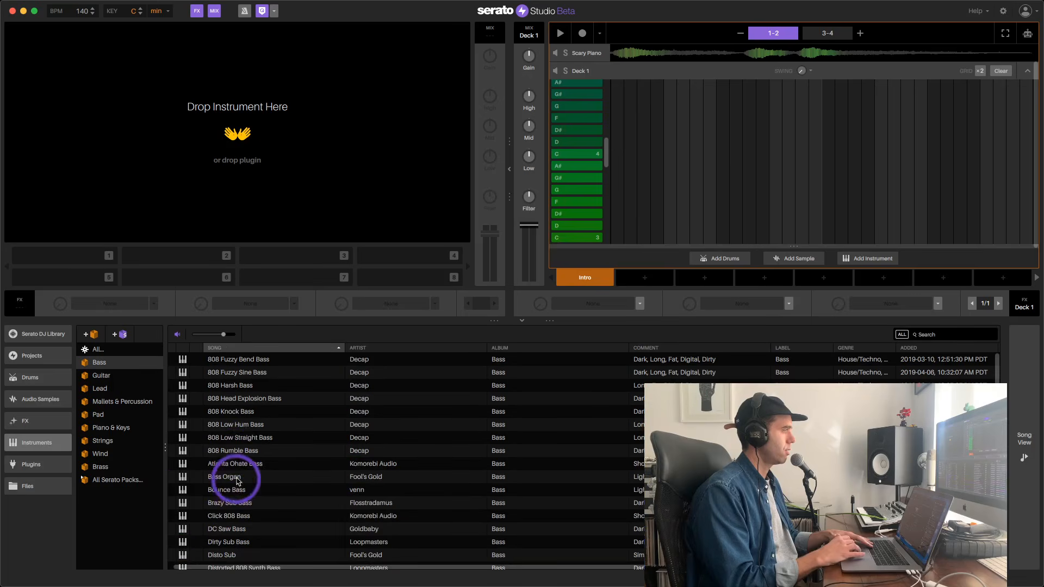
{"action": "left_click", "coordinate": [235, 399]}
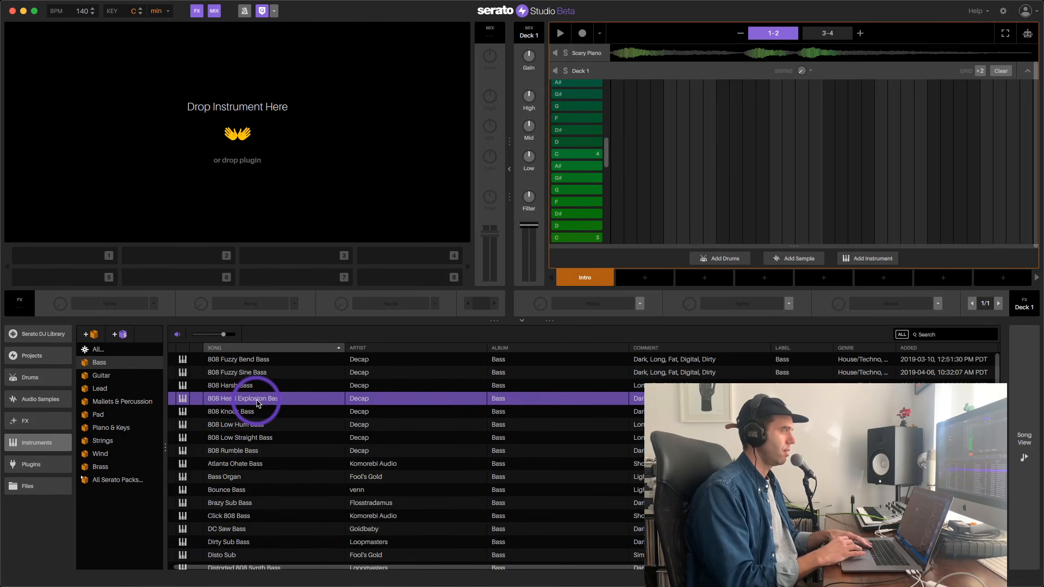
{"action": "left_click_drag", "start_coordinate": [257, 402], "coordinate": [226, 163]}
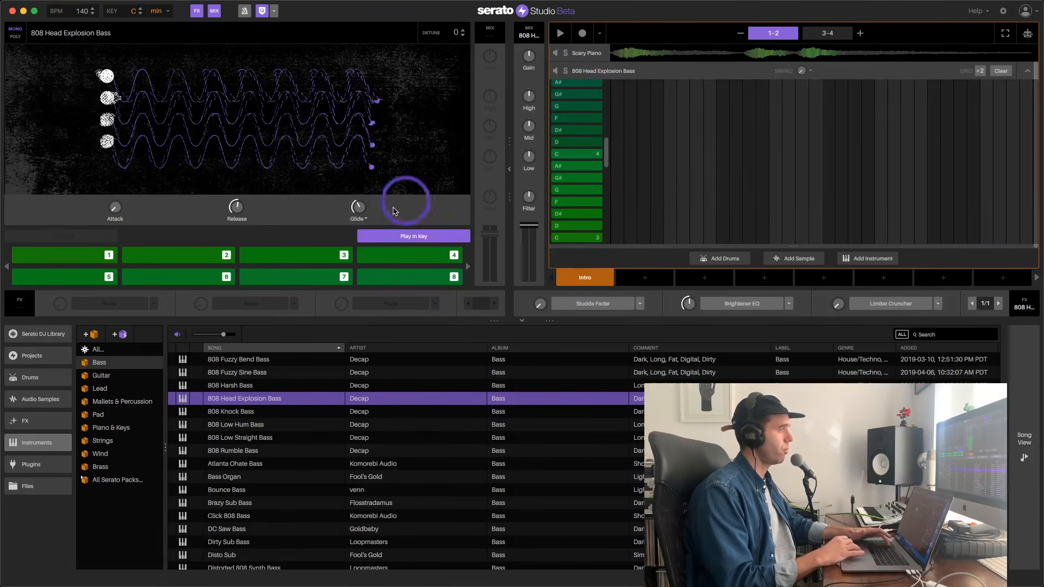
- Try out 808 Head Explosion Bass notes and play the beat back through bars 1 to 4
{"action": "left_click", "coordinate": [396, 255]}
{"action": "left_click", "coordinate": [631, 166]}
{"action": "mouse_move", "coordinate": [632, 166]}
{"action": "left_mouse_down"}
{"action": "mouse_move", "coordinate": [629, 93]}
{"action": "mouse_move", "coordinate": [594, 70]}
{"action": "mouse_move", "coordinate": [601, 135]}
{"action": "mouse_move", "coordinate": [628, 149]}
{"action": "left_mouse_up"}
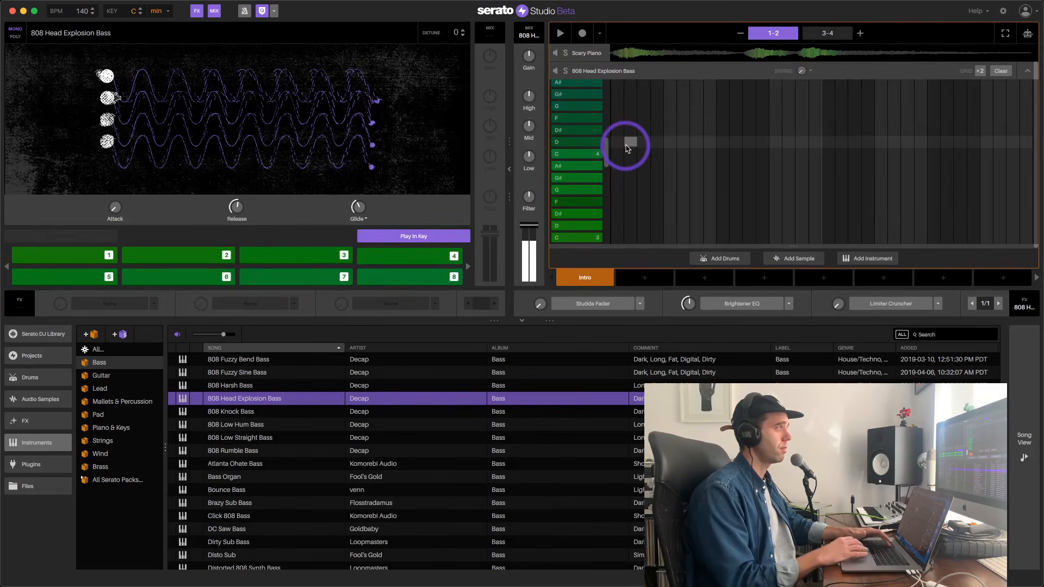
{"action": "key", "text": "space"}
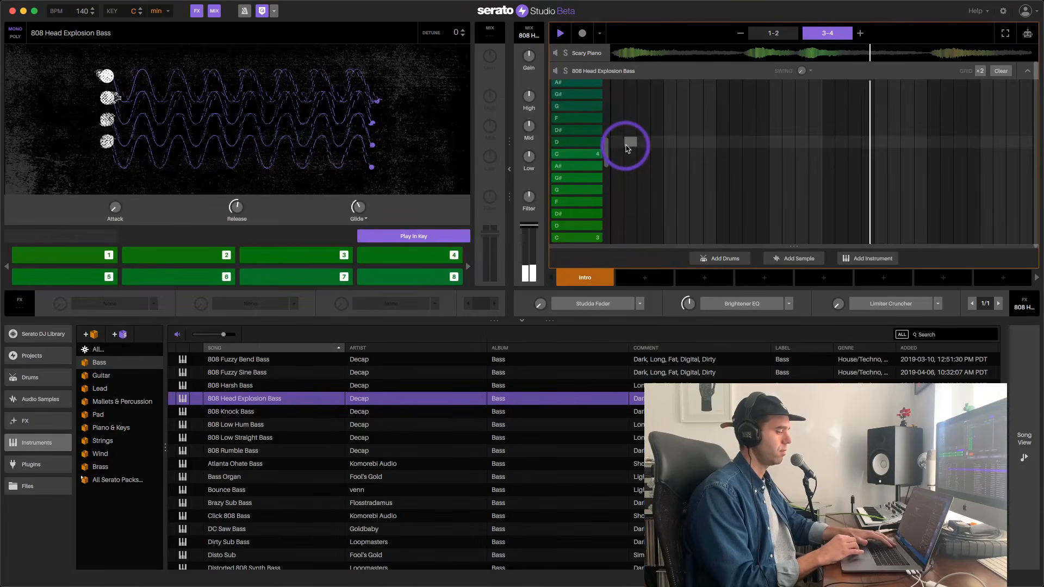
{"action": "key", "text": "space"}
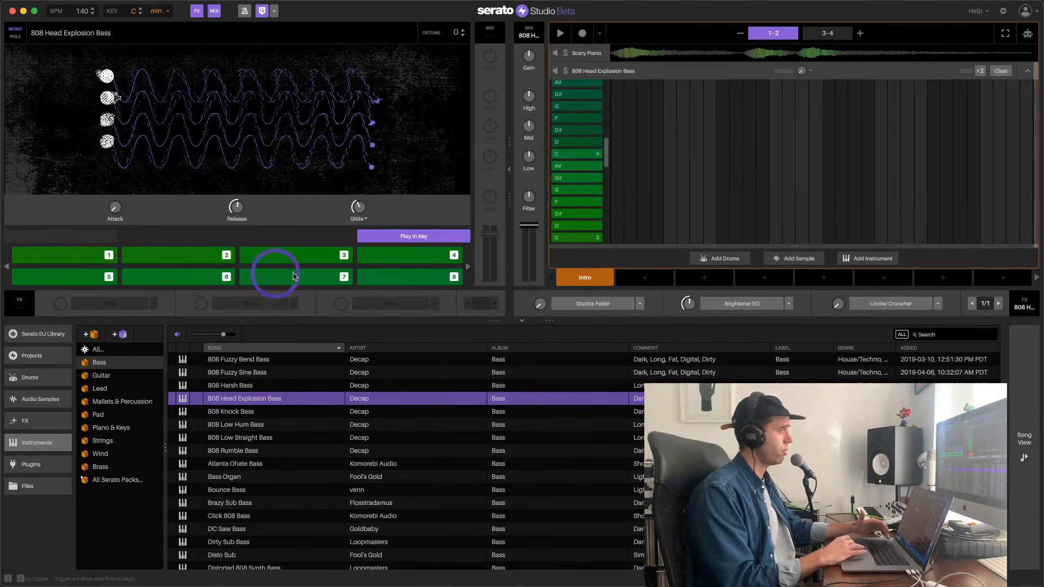
- Explore the bass deck's octave ranges from the lowest to the high registers and audition a note around octave 3
{"action": "left_click", "coordinate": [6, 268]}
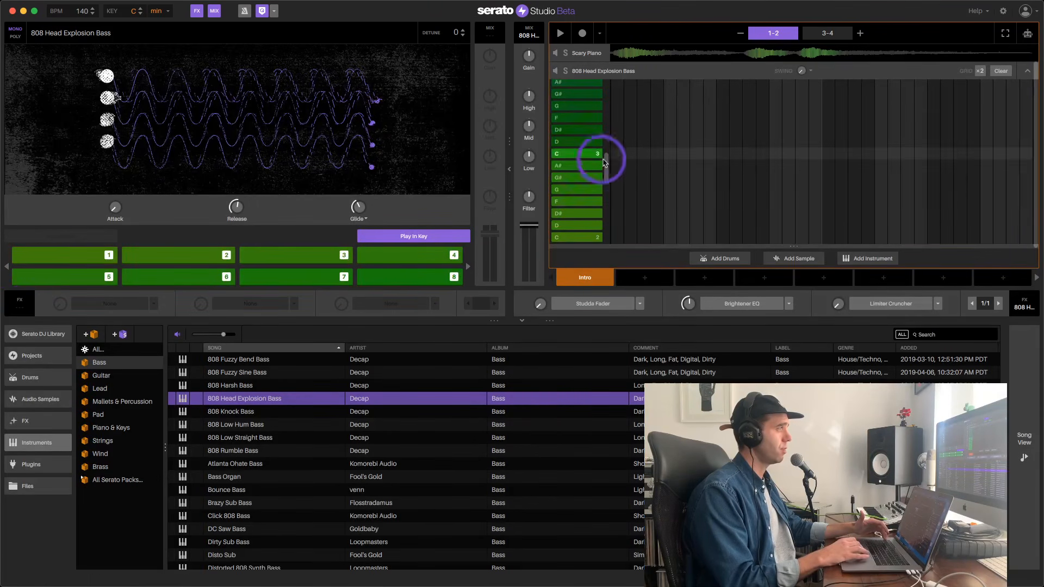
{"action": "left_click", "coordinate": [467, 267]}
{"action": "left_click", "coordinate": [140, 275]}
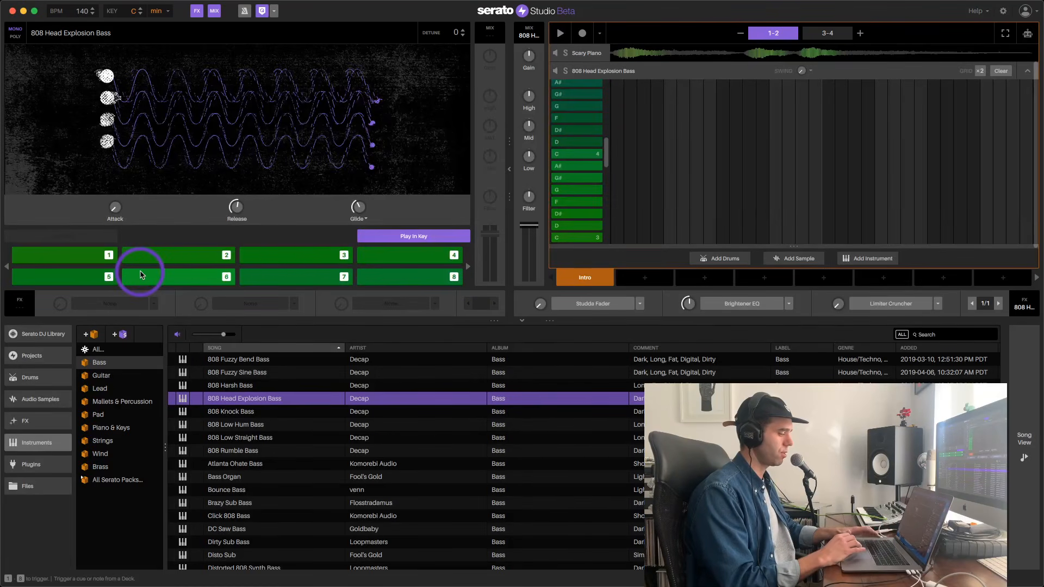
{"action": "scroll", "coordinate": [140, 275], "scroll_direction": "down", "scroll_amount": 5}
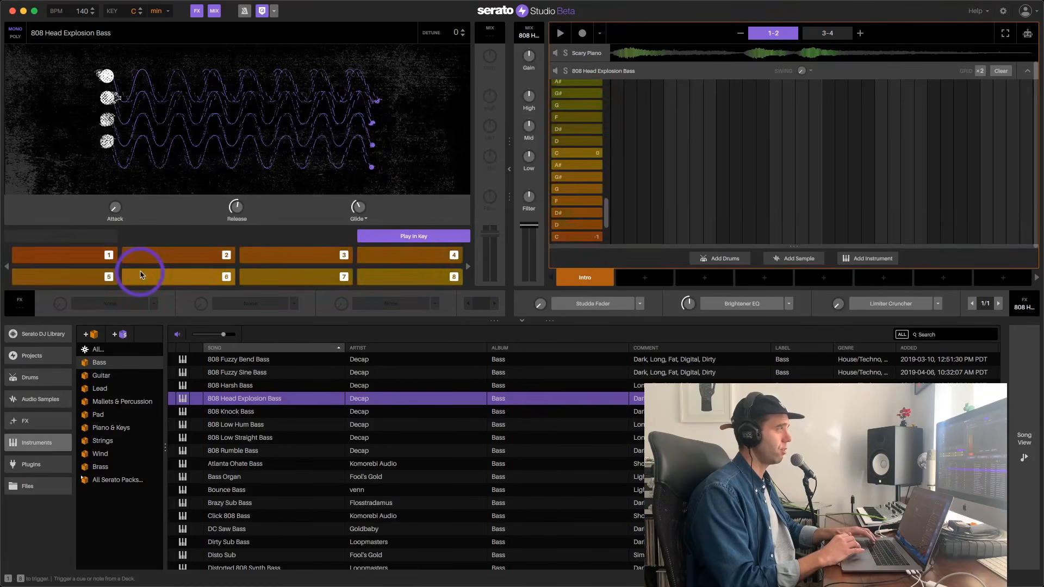
{"action": "scroll", "coordinate": [597, 152], "scroll_direction": "up", "scroll_amount": 7}
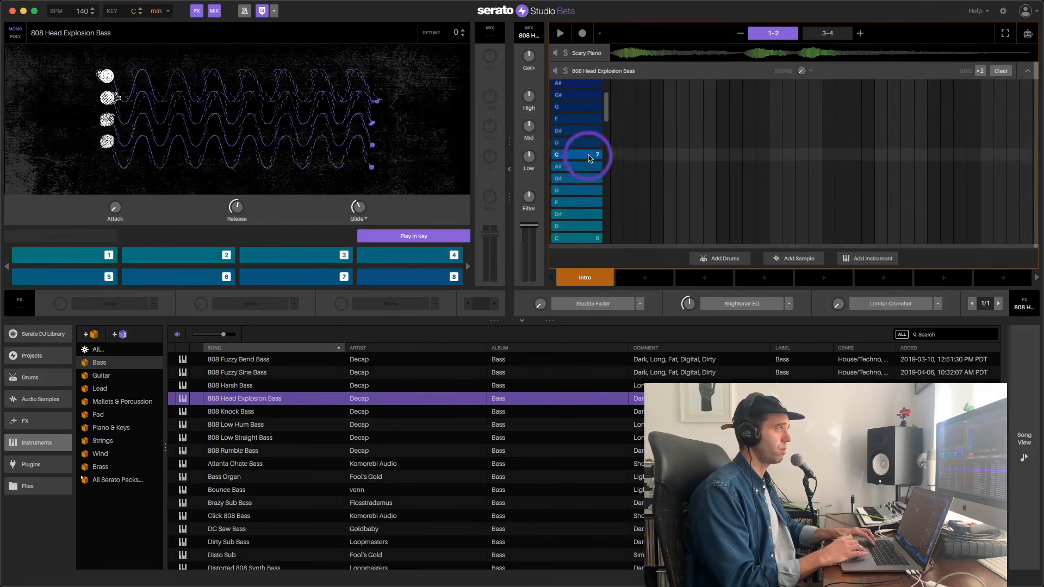
{"action": "scroll", "coordinate": [582, 185], "scroll_direction": "down", "scroll_amount": 1}
{"action": "scroll", "coordinate": [583, 199], "scroll_direction": "down", "scroll_amount": 1}
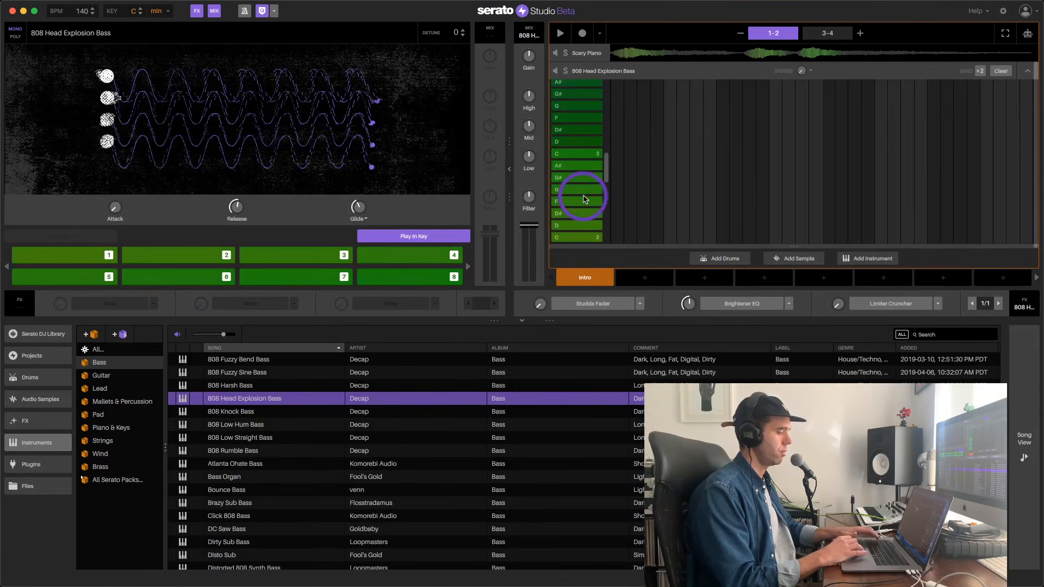
{"action": "scroll", "coordinate": [583, 199], "scroll_direction": "up", "scroll_amount": 1}
{"action": "left_click", "coordinate": [583, 199]}
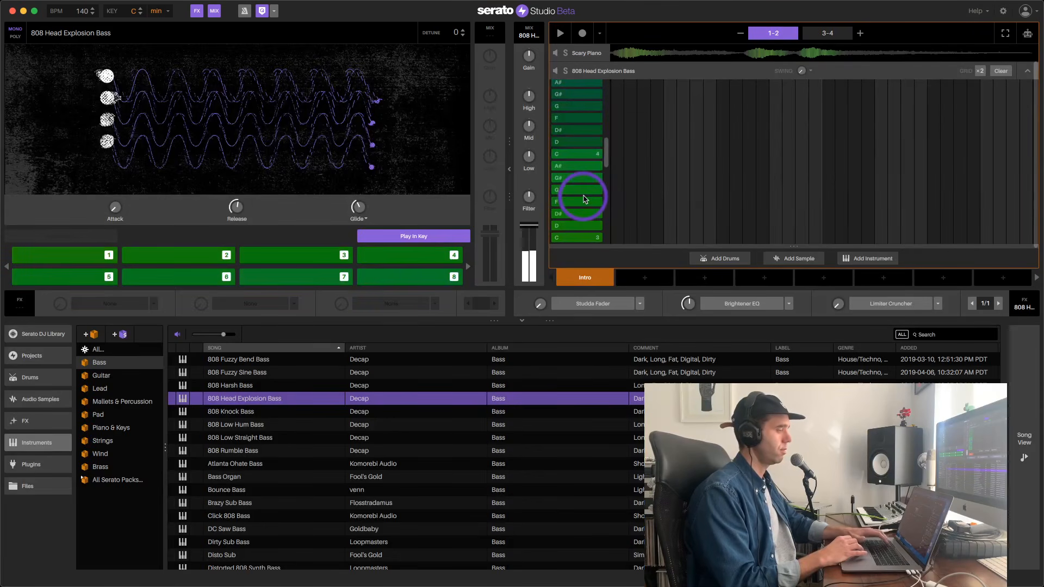
- Set the bass pads one octave lower, to the C2–C3 range, and audition pads 4 and 5
{"action": "scroll", "coordinate": [584, 199], "scroll_direction": "down", "scroll_amount": 1}
{"action": "key", "text": "4"}
{"action": "key", "text": "5"}
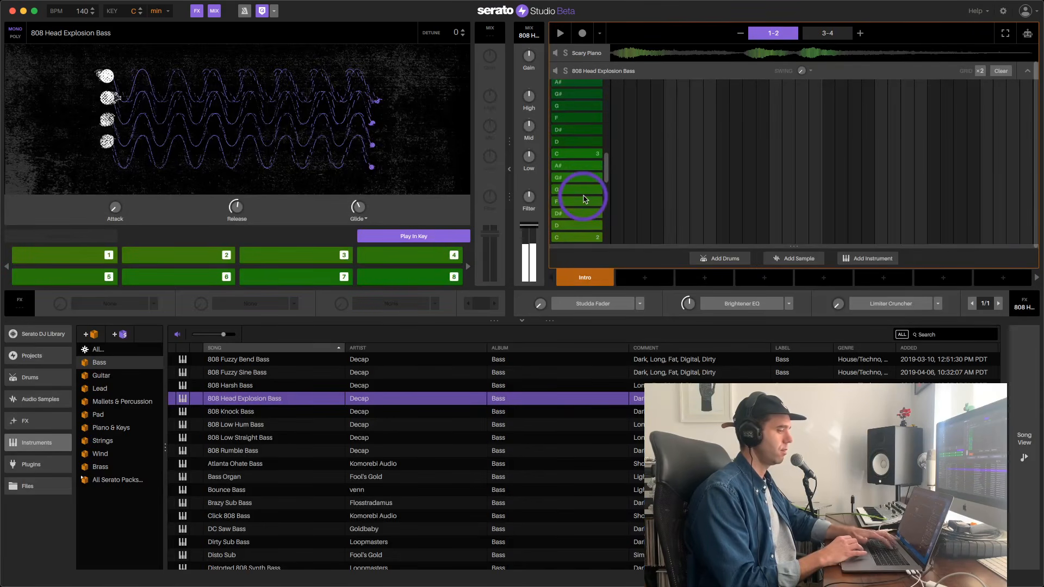
{"action": "key", "text": "5"}
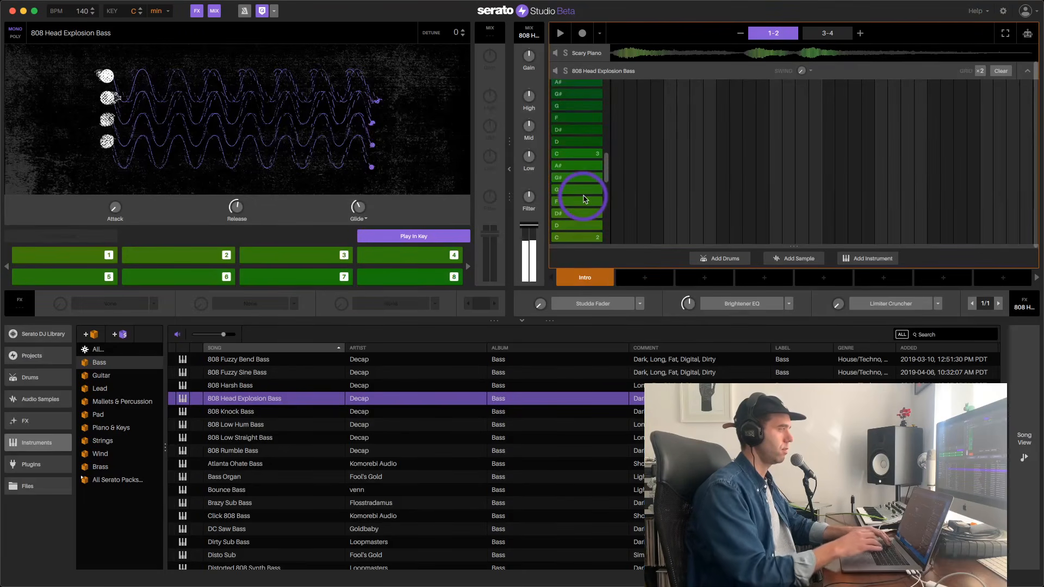
{"action": "key", "text": "5"}
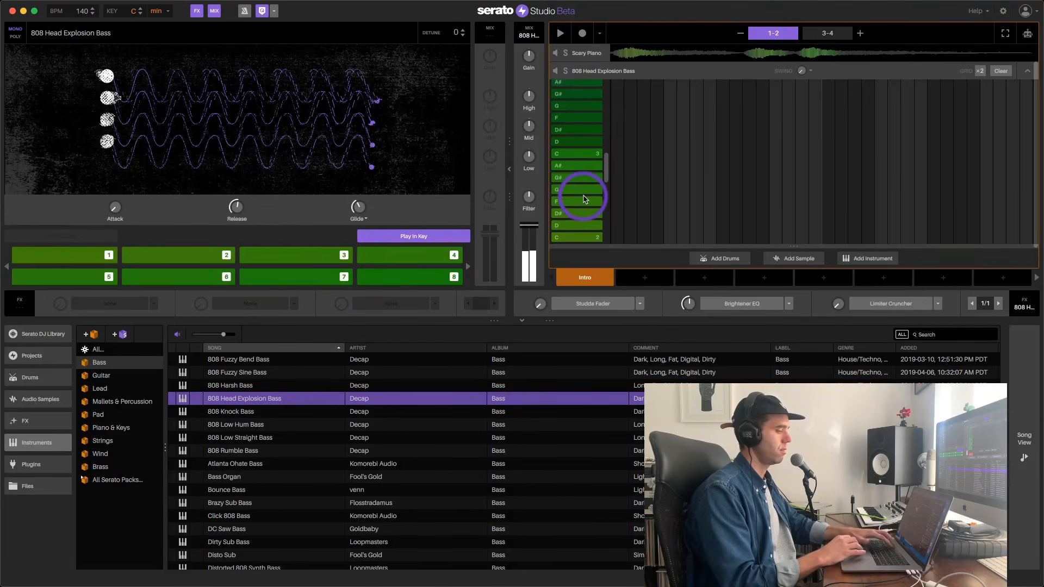
- Record a first four-bar 808 bass pass of F, G and G# notes, with D# ending bar 2 and C notes ending bar 4
{"action": "left_click", "coordinate": [583, 34]}
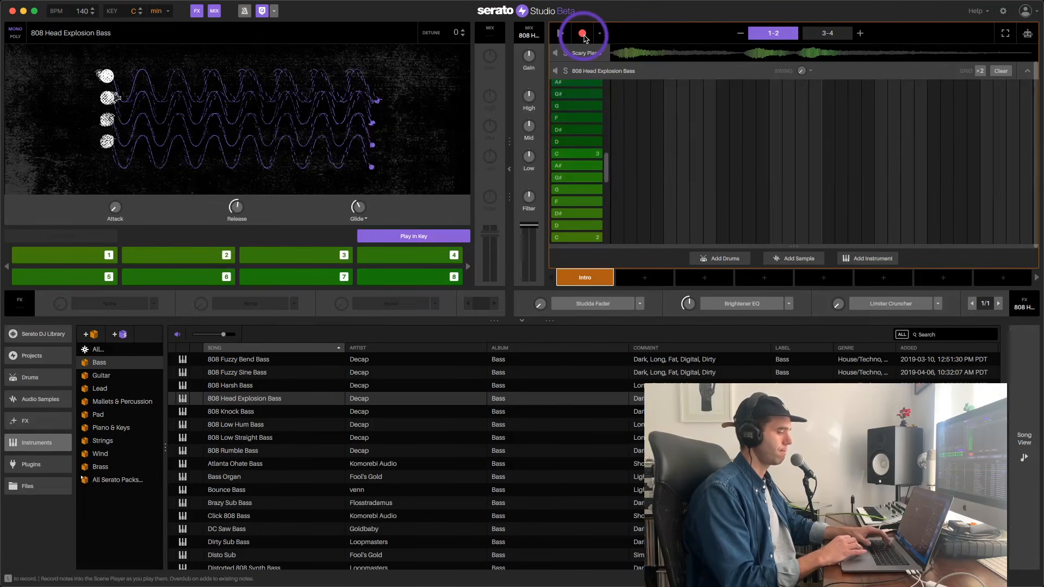
{"action": "key", "text": "4"}
{"action": "key", "text": "5"}
{"action": "key", "text": "6"}
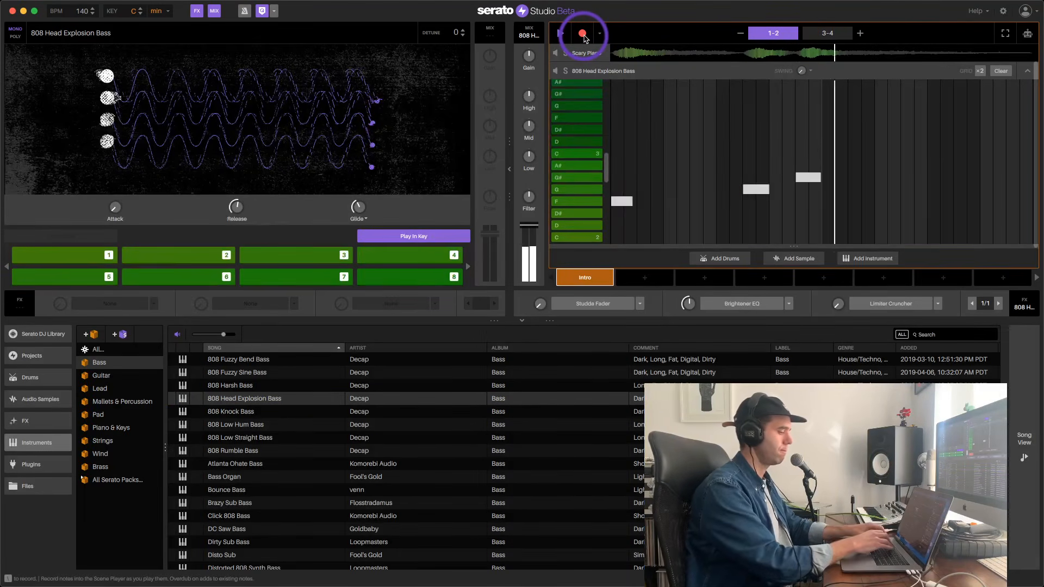
{"action": "key", "text": "4"}
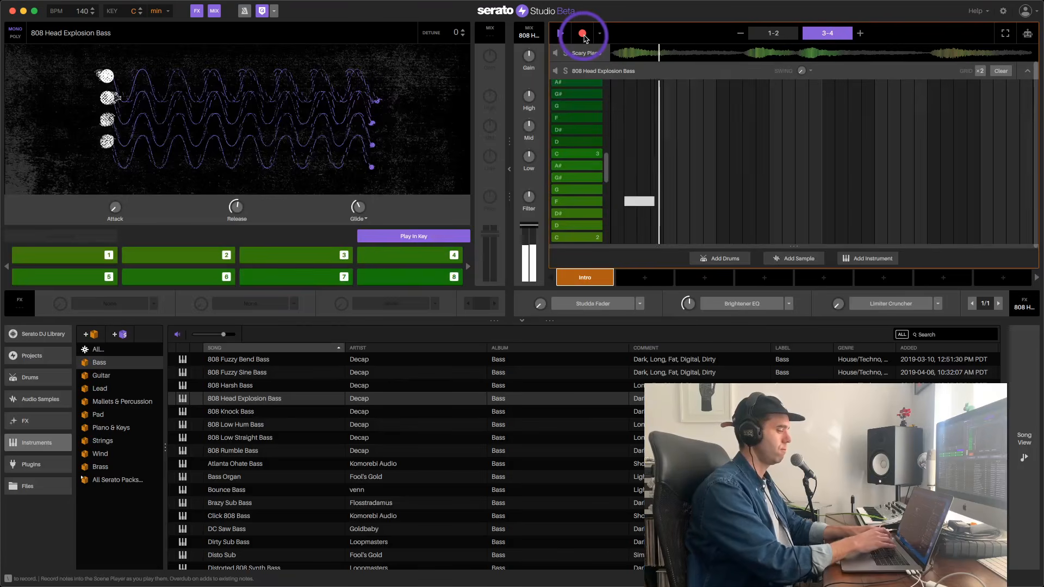
{"action": "key", "text": "5"}
{"action": "key", "text": "6"}
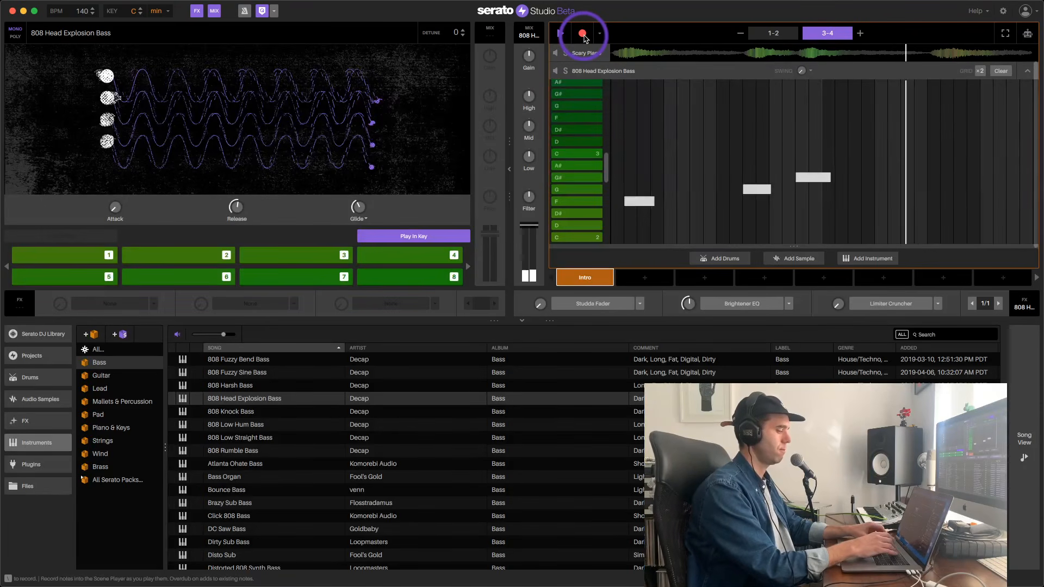
{"action": "key", "text": "1"}
- Overdub a second four-bar pass of F, G and G# notes on the 808 bass line and stop recording
{"action": "key", "text": "4"}
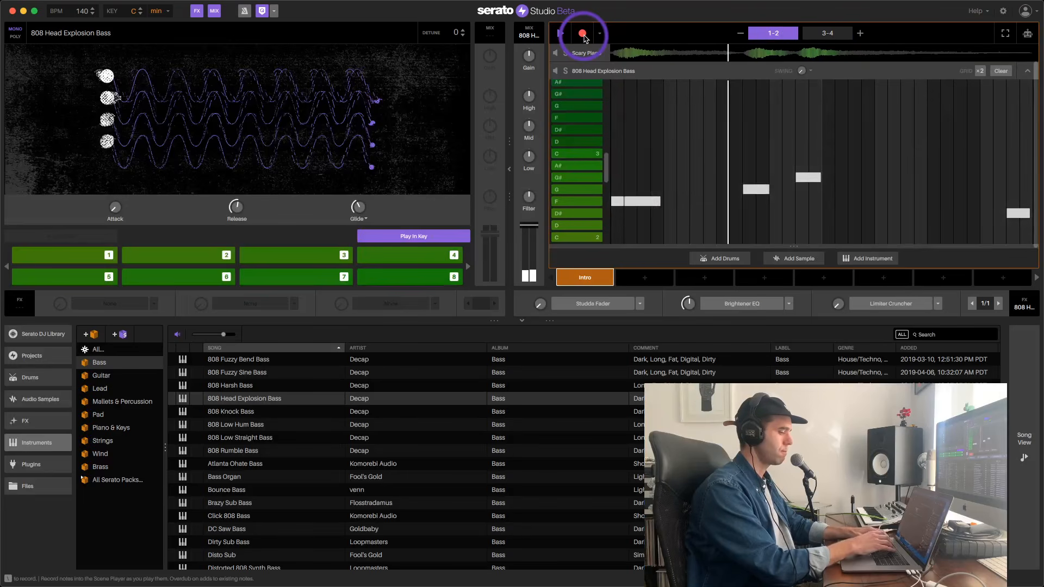
{"action": "key", "text": "5"}
{"action": "key", "text": "6"}
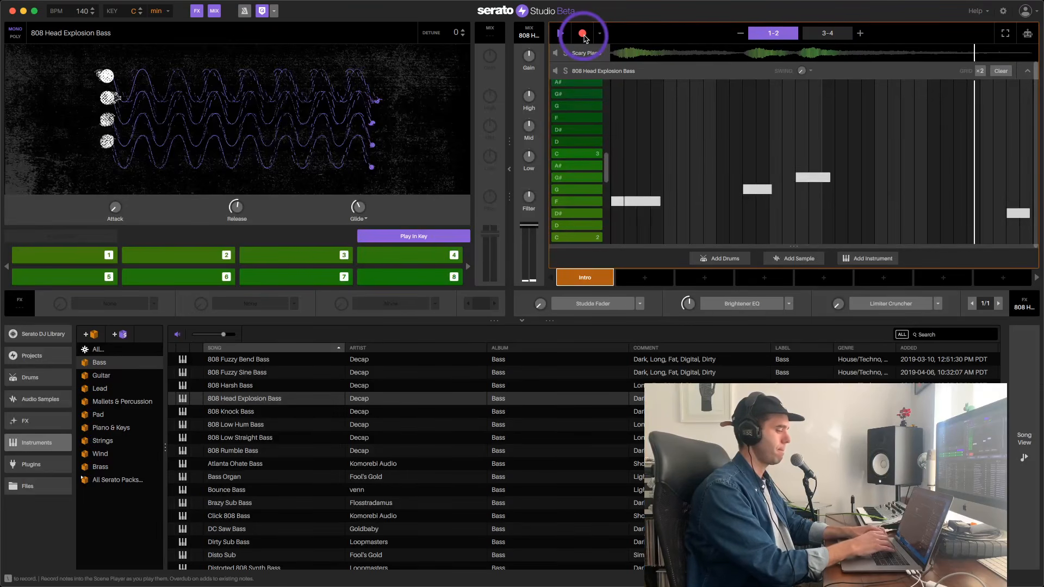
{"action": "key", "text": "4"}
{"action": "key", "text": "5"}
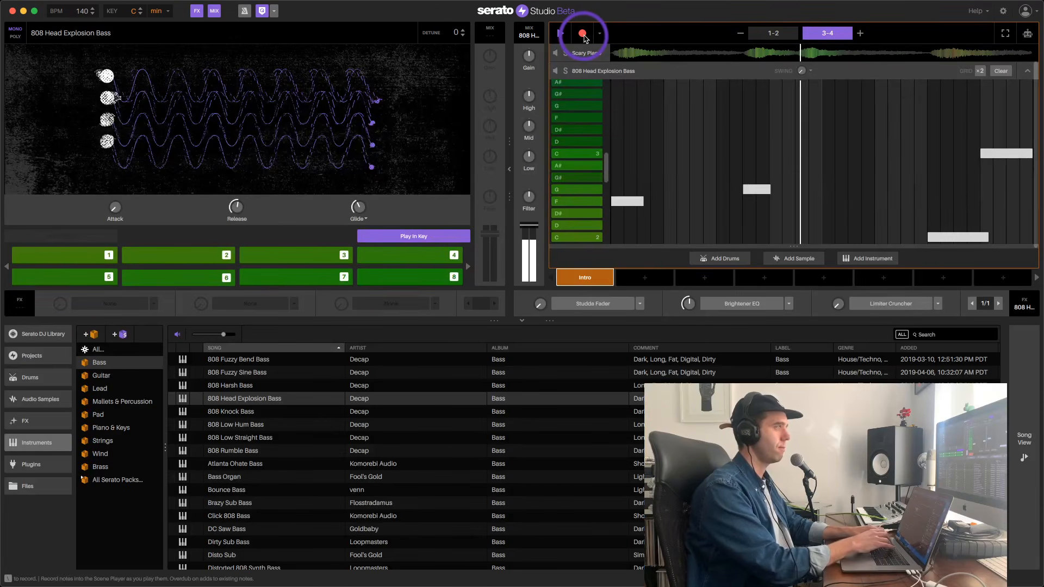
{"action": "key", "text": "6"}
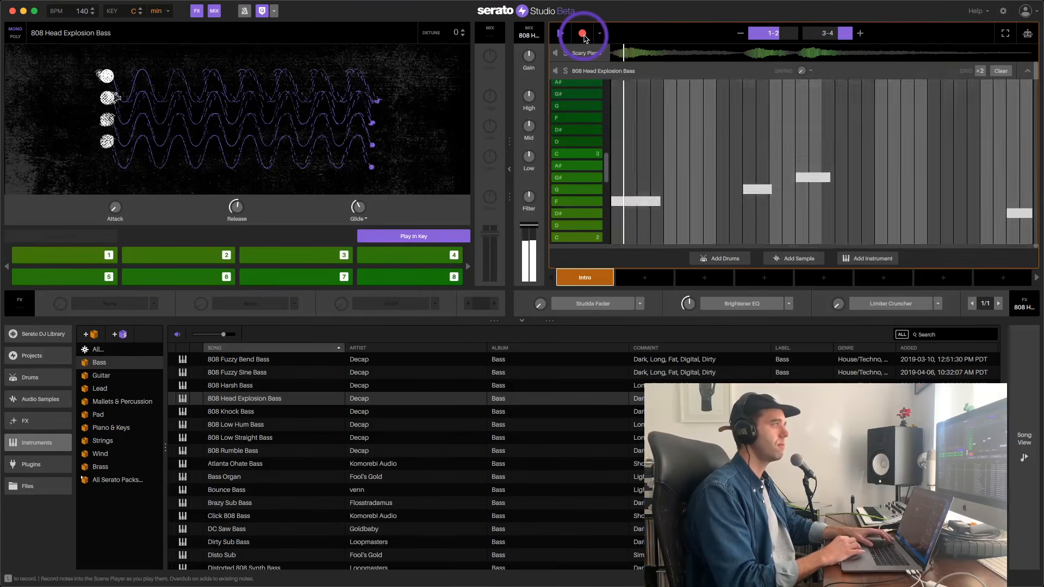
{"action": "key", "text": "space"}
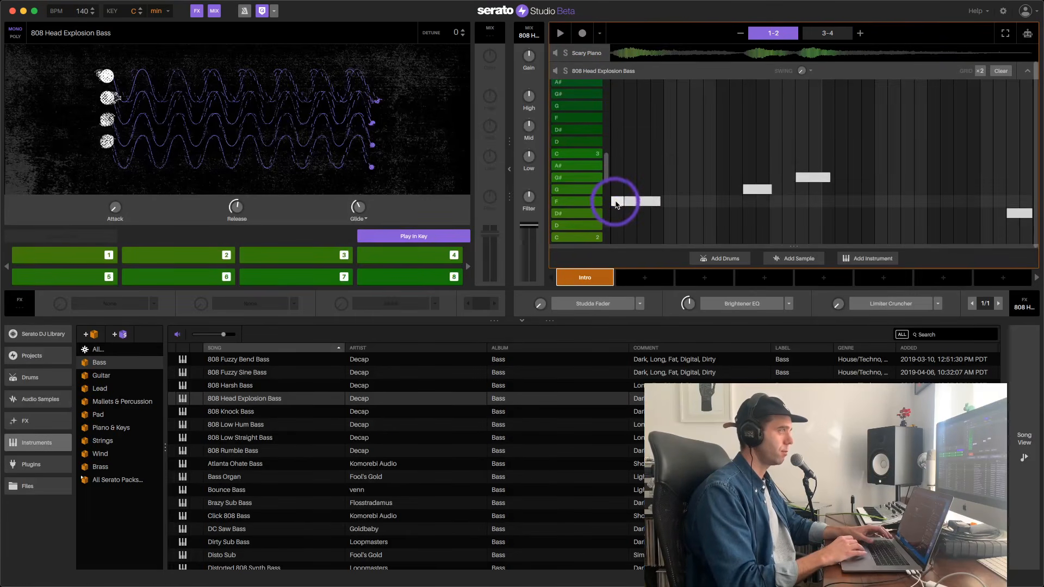
- Replace the doubled F notes opening bar 1 with a single F note about three grid steps long
{"action": "left_click", "coordinate": [633, 201]}
{"action": "left_click", "coordinate": [620, 201]}
{"action": "left_click_drag", "start_coordinate": [621, 201], "coordinate": [647, 202]}
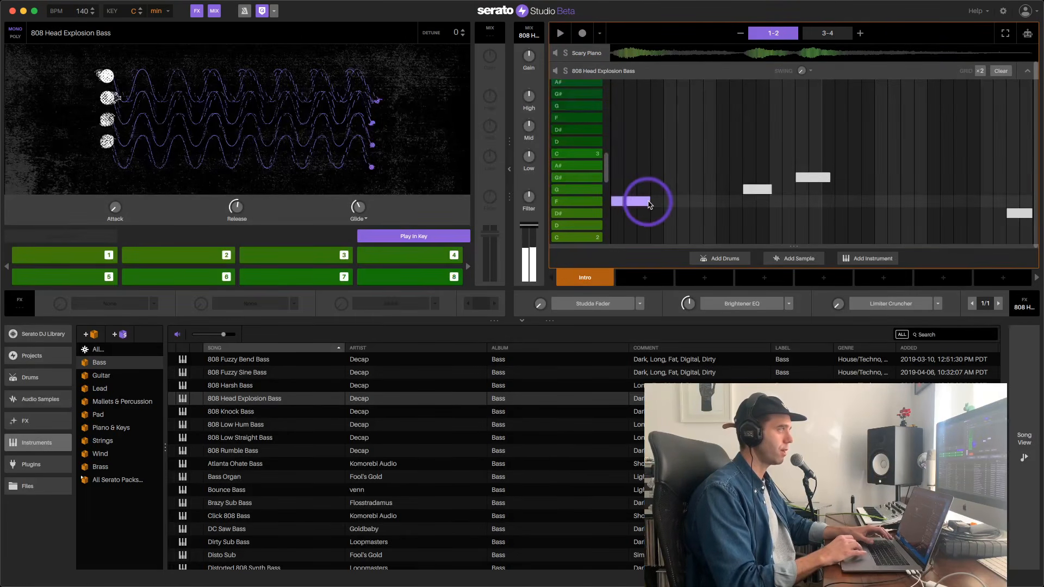
{"action": "left_click", "coordinate": [634, 204]}
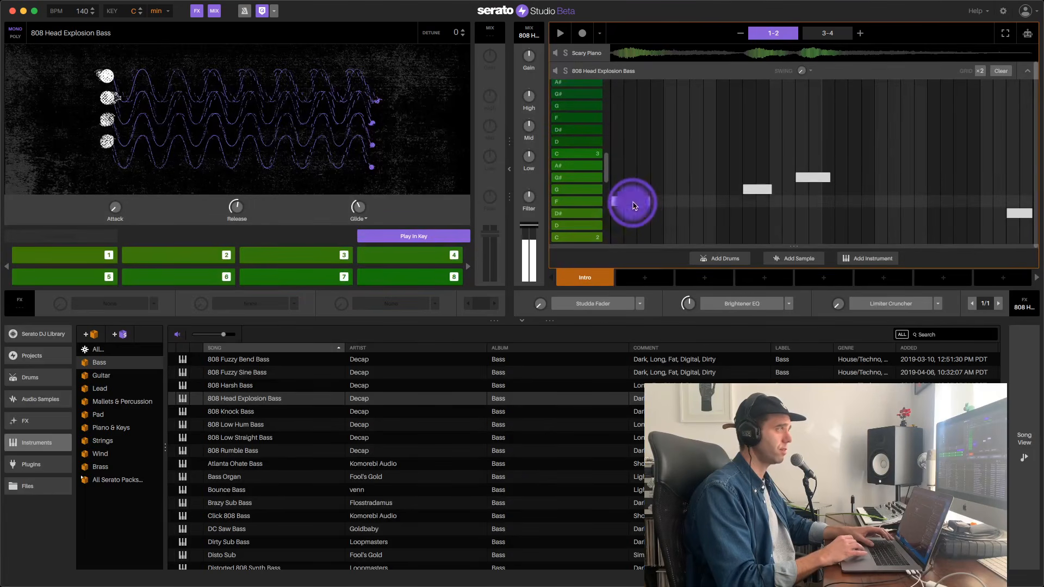
{"action": "left_click_drag", "start_coordinate": [634, 204], "coordinate": [618, 202]}
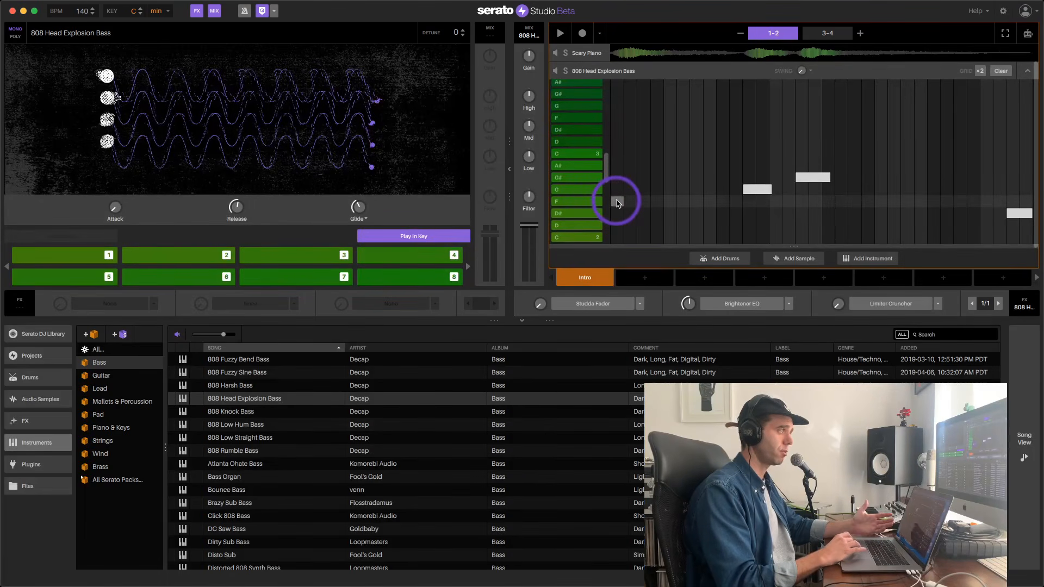
{"action": "left_click_drag", "start_coordinate": [623, 200], "coordinate": [654, 206]}
{"action": "left_click", "coordinate": [671, 225]}
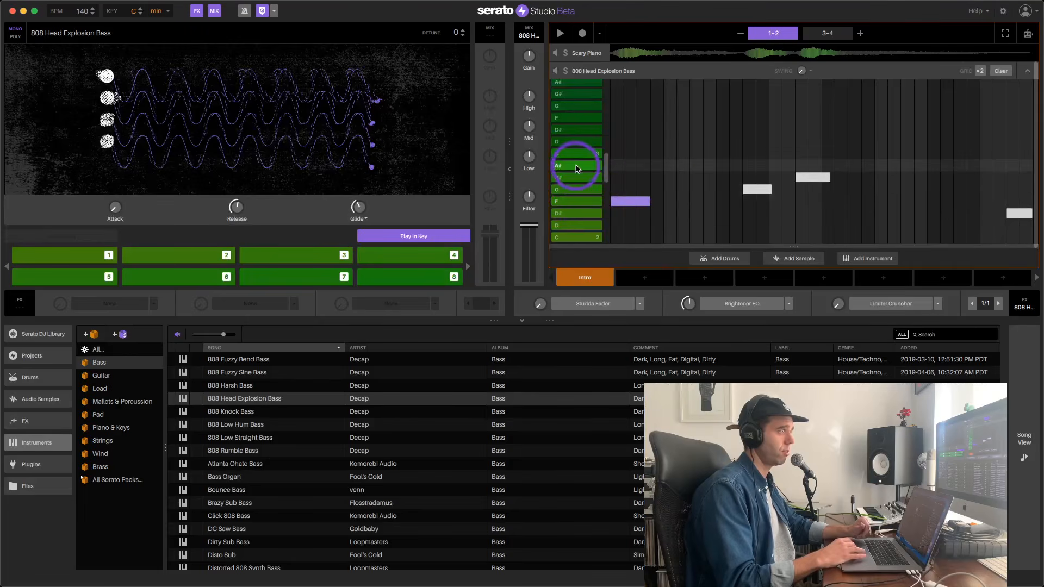
- Turn Play in Key off to show the full chromatic keyboard, and turn it back on
{"action": "left_click", "coordinate": [404, 237]}
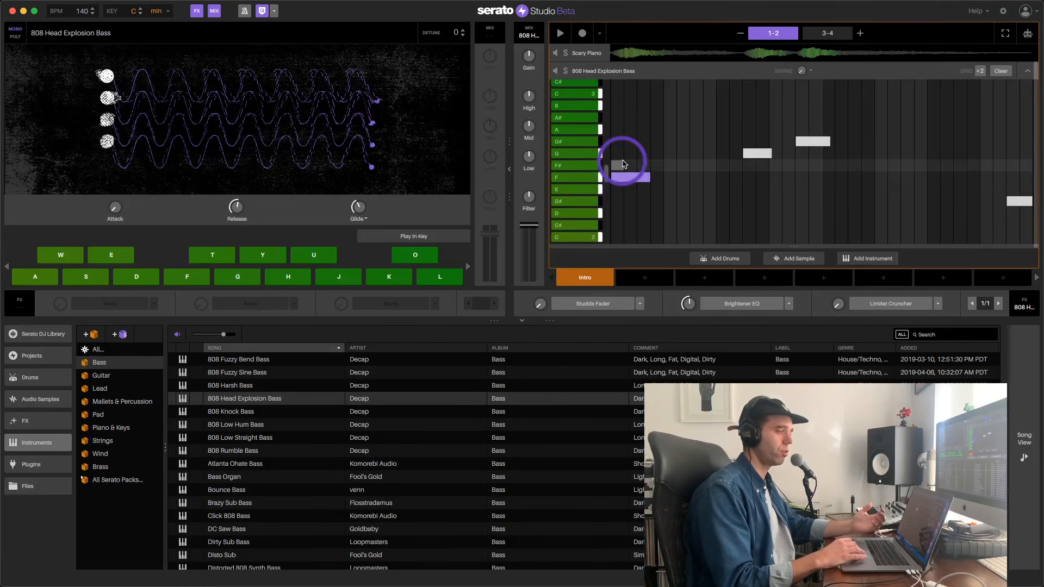
{"action": "left_click", "coordinate": [424, 236]}
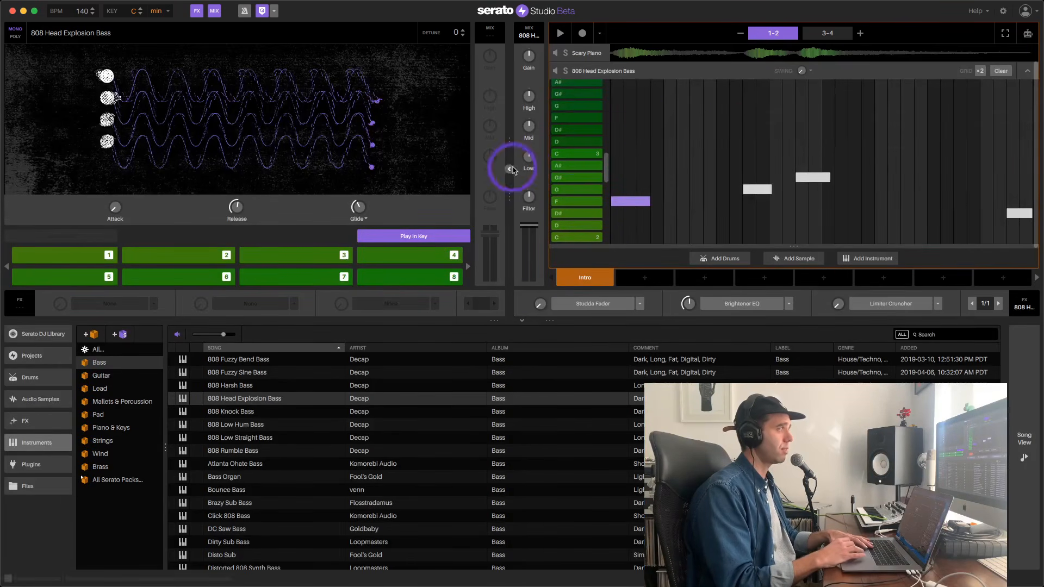
- Audition the 808 bass glide in Play in Key by alternating between pads 1 and 8, and play back the bass line
{"action": "left_click", "coordinate": [831, 34]}
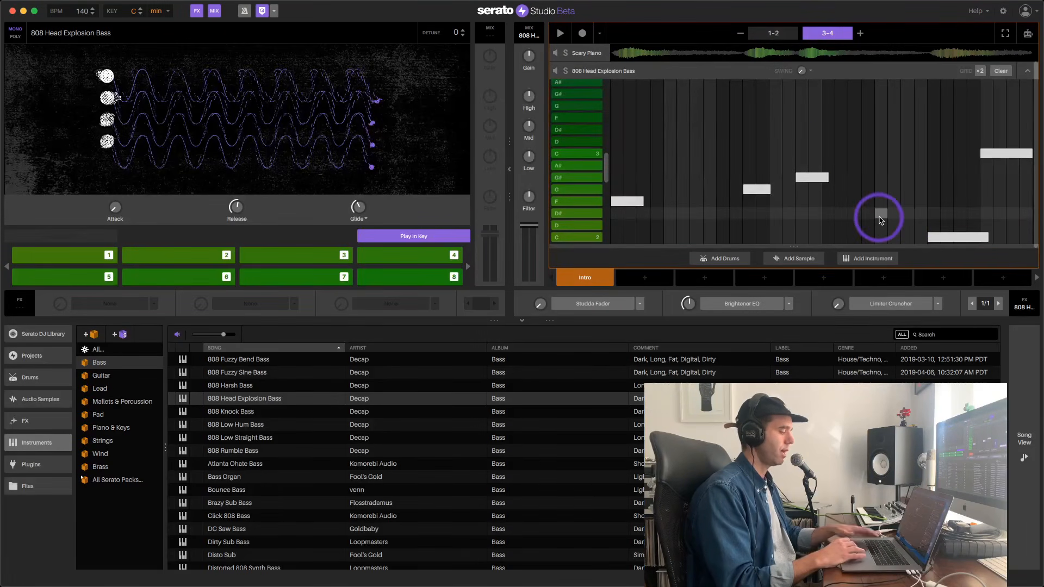
{"action": "key", "text": "1"}
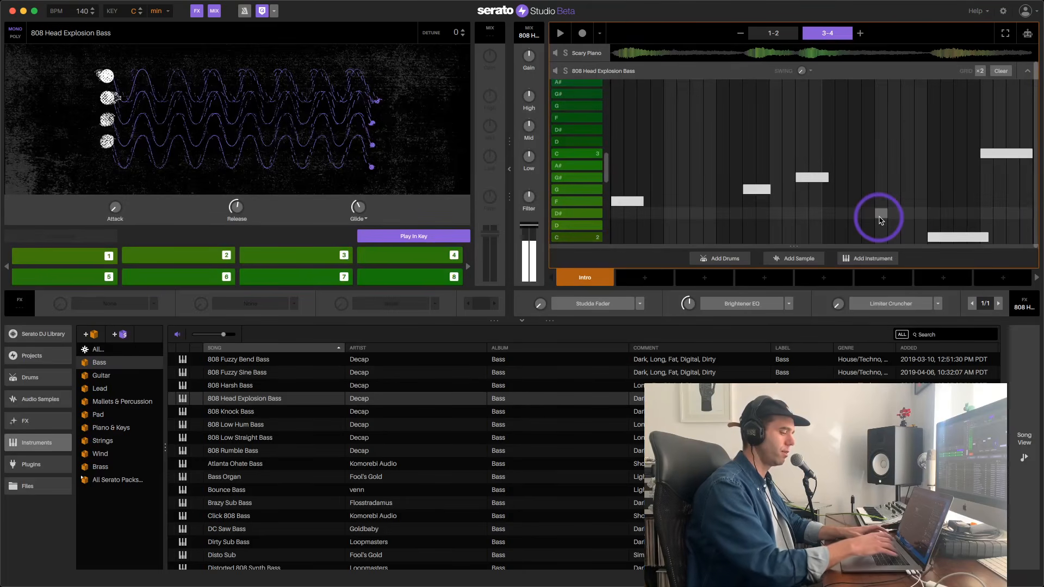
{"action": "key", "text": "8"}
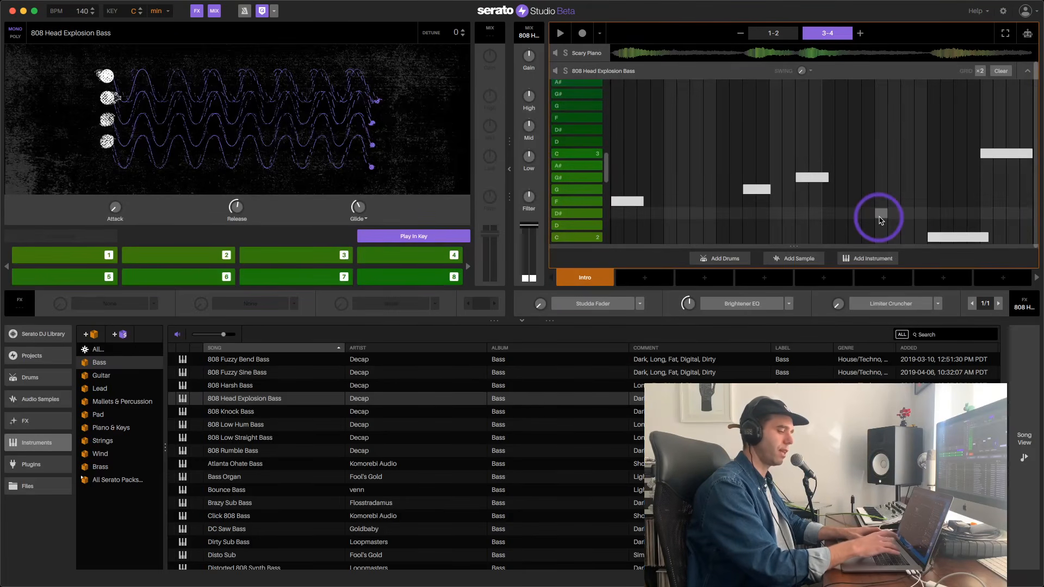
{"action": "key", "text": "1"}
{"action": "key", "text": "8"}
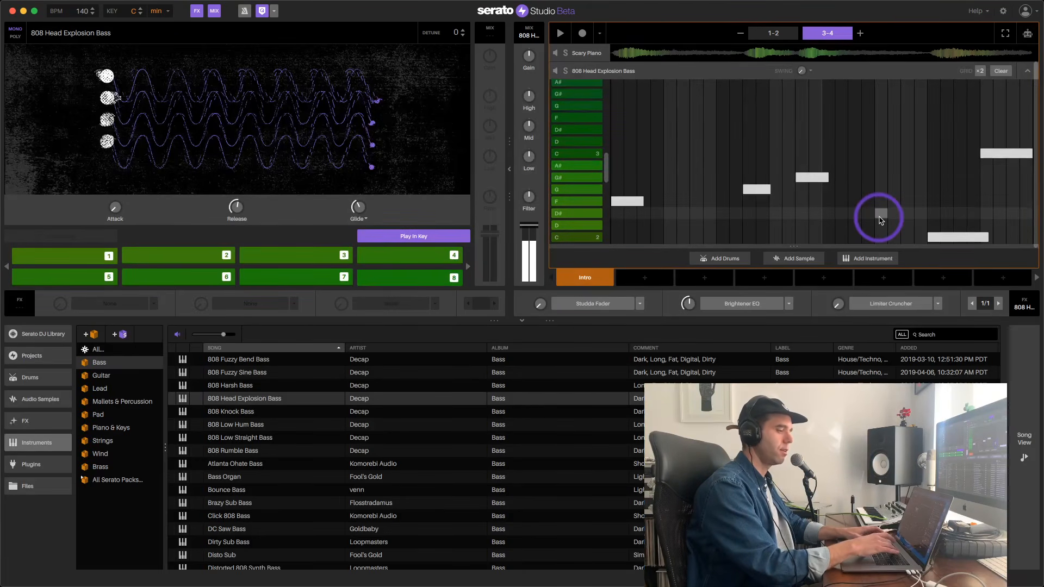
{"action": "key", "text": "1"}
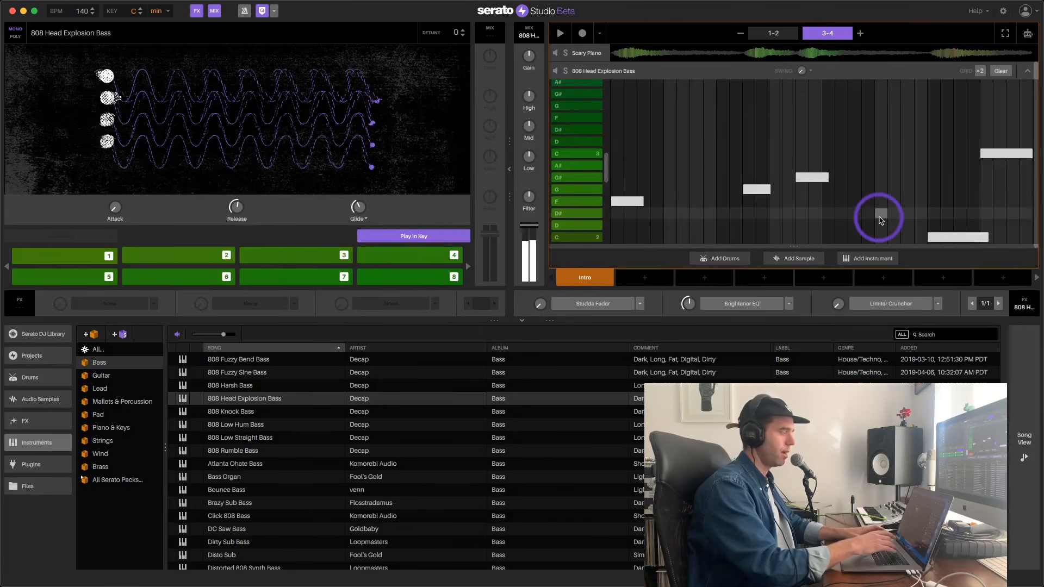
{"action": "key", "text": "8"}
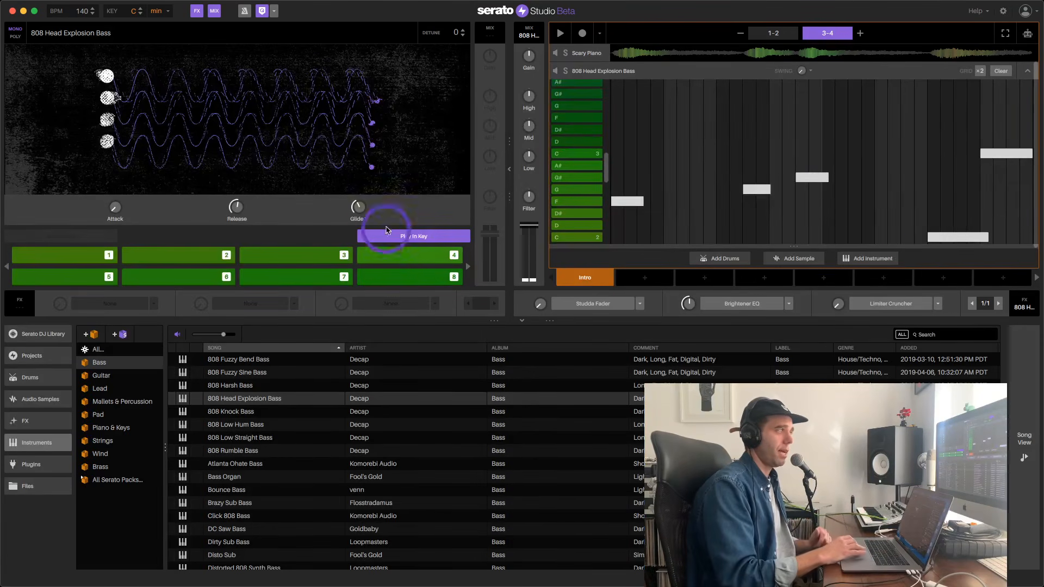
{"action": "mouse_move", "coordinate": [353, 207]}
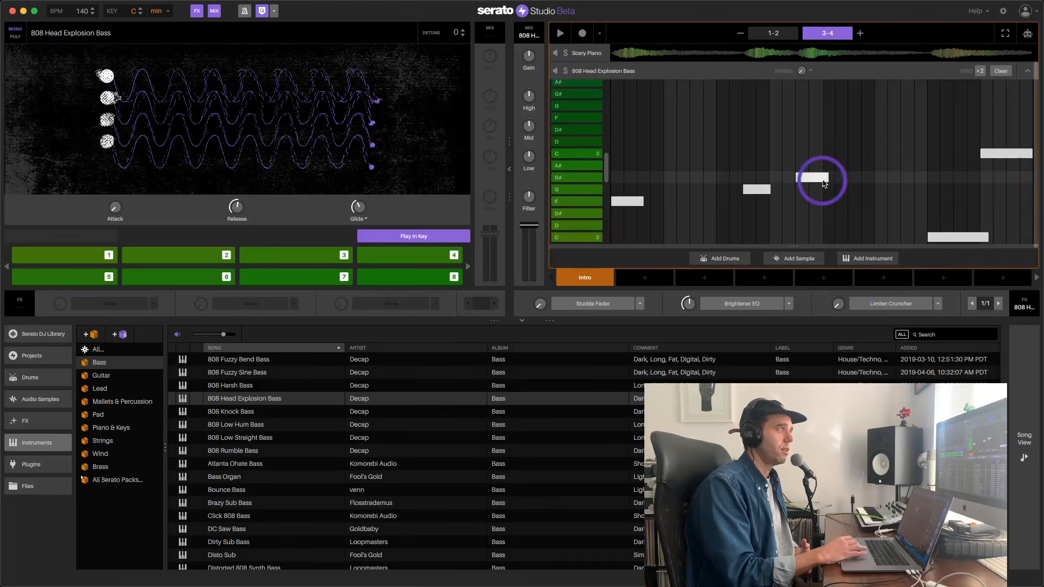
{"action": "left_click", "coordinate": [560, 33]}
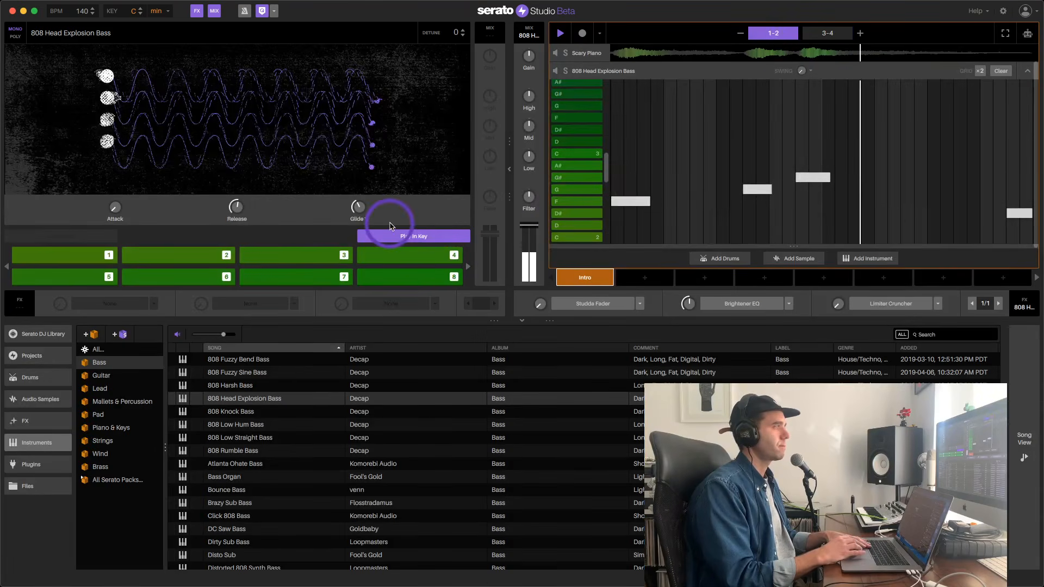
- Turn Glide off to compare the bass line and pads 1 and 8 without it, and restore the Glide amount
{"action": "left_click_drag", "start_coordinate": [356, 209], "coordinate": [357, 236]}
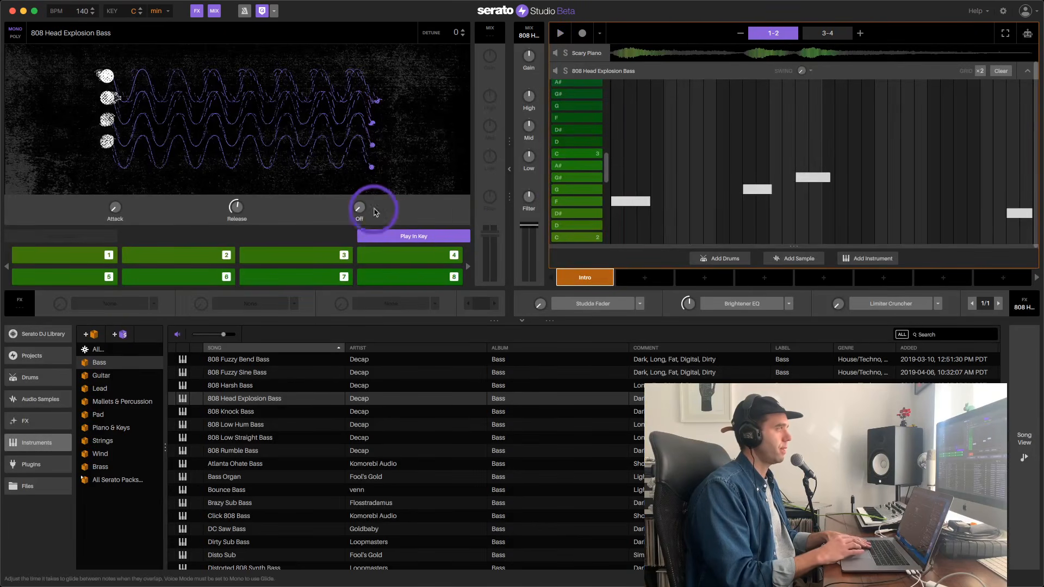
{"action": "left_click", "coordinate": [827, 33]}
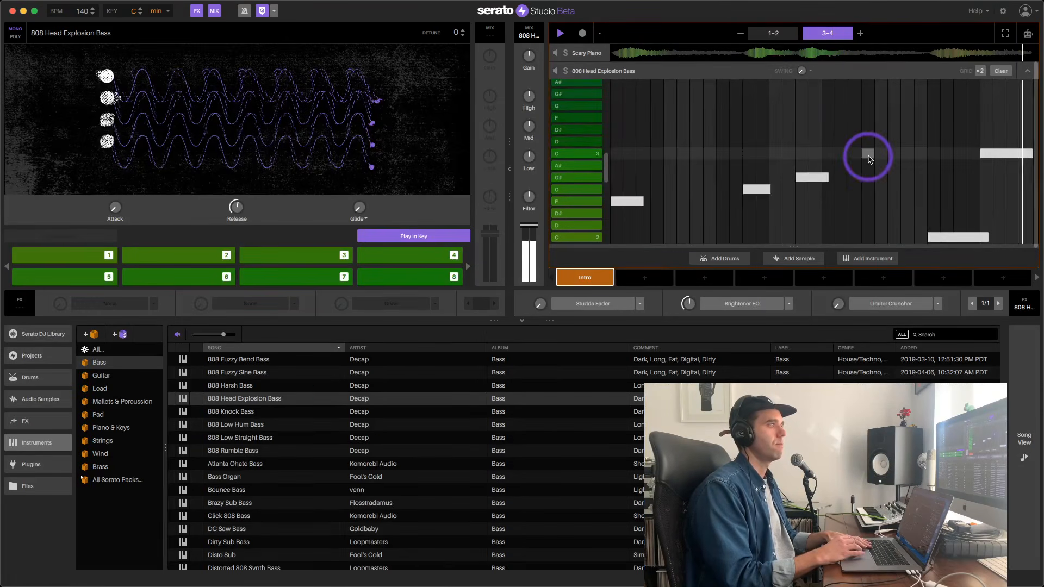
{"action": "key", "text": "space"}
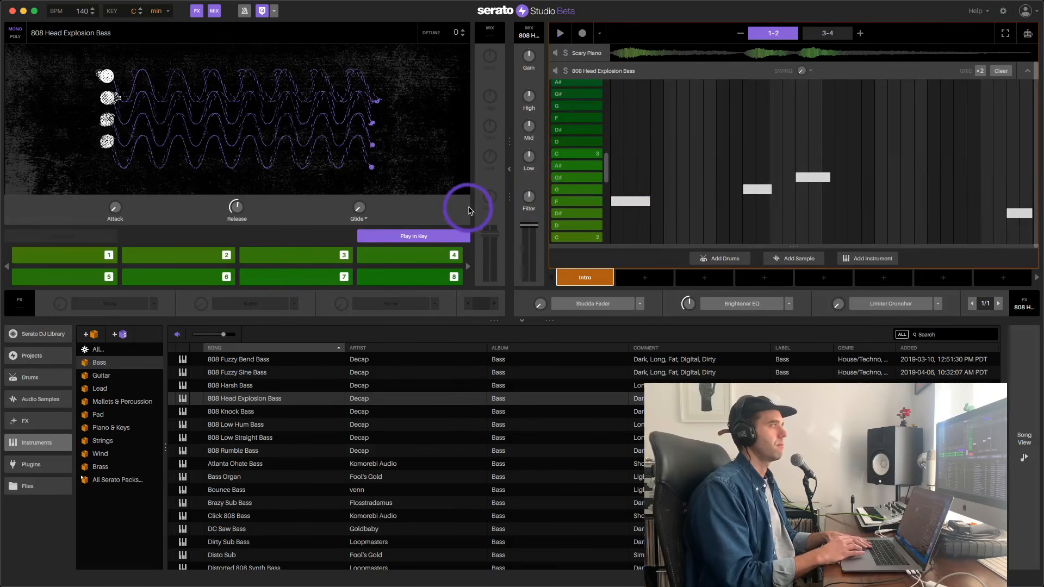
{"action": "key", "text": "1"}
{"action": "key", "text": "8"}
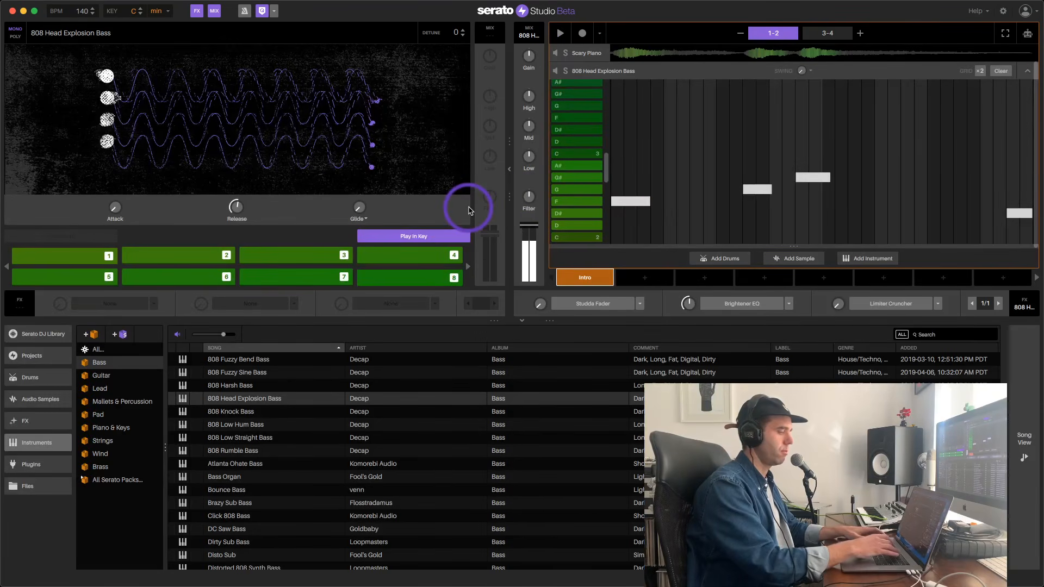
{"action": "left_click", "coordinate": [356, 209]}
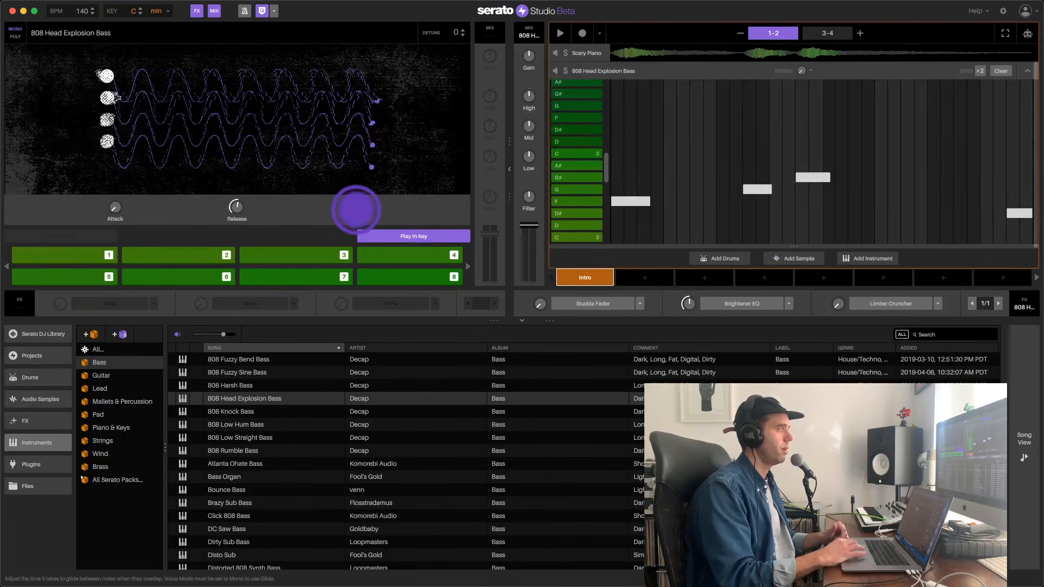
{"action": "left_click", "coordinate": [356, 208]}
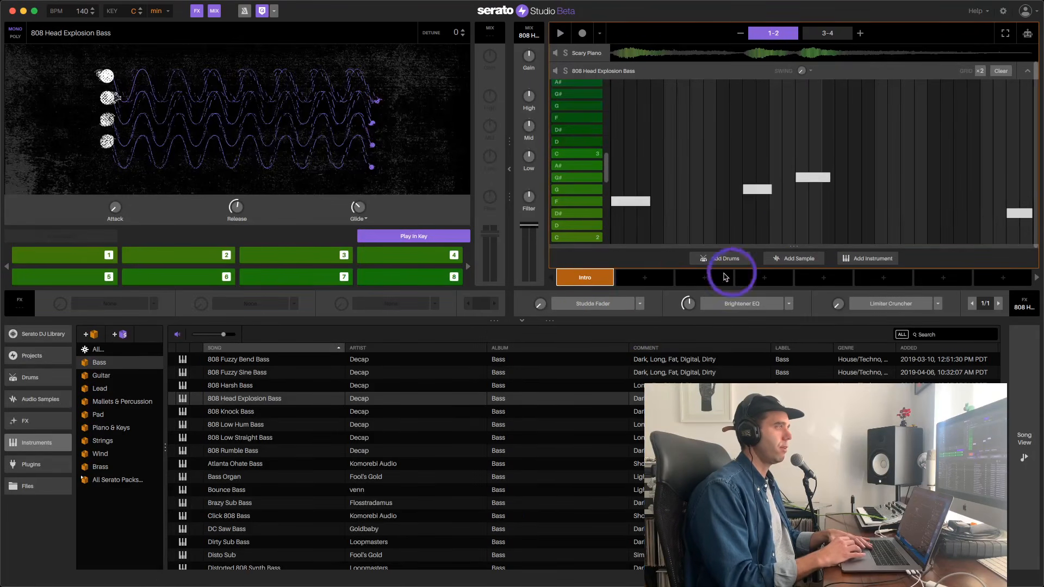
- Add a new instrument deck and choose Brass Ensemble Staccato from the Brass instruments for it
{"action": "left_click", "coordinate": [870, 260]}
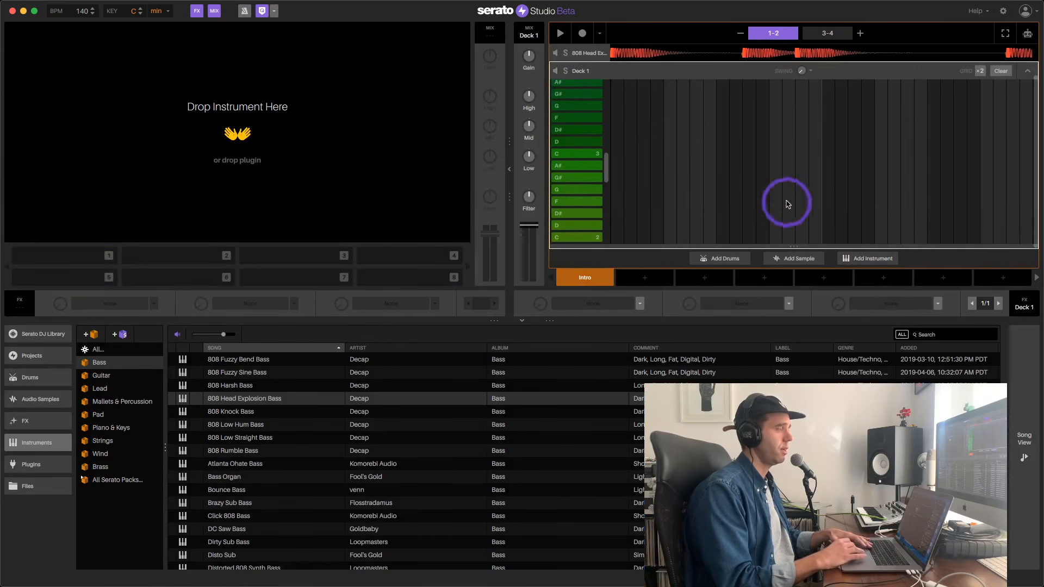
{"action": "mouse_move", "coordinate": [723, 272]}
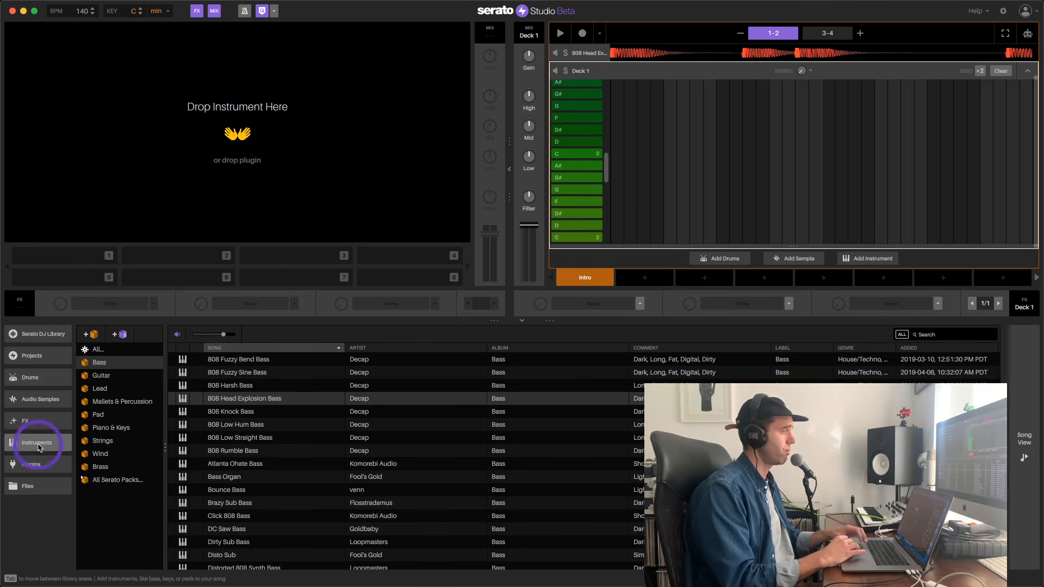
{"action": "left_click", "coordinate": [101, 467]}
{"action": "left_click", "coordinate": [249, 360]}
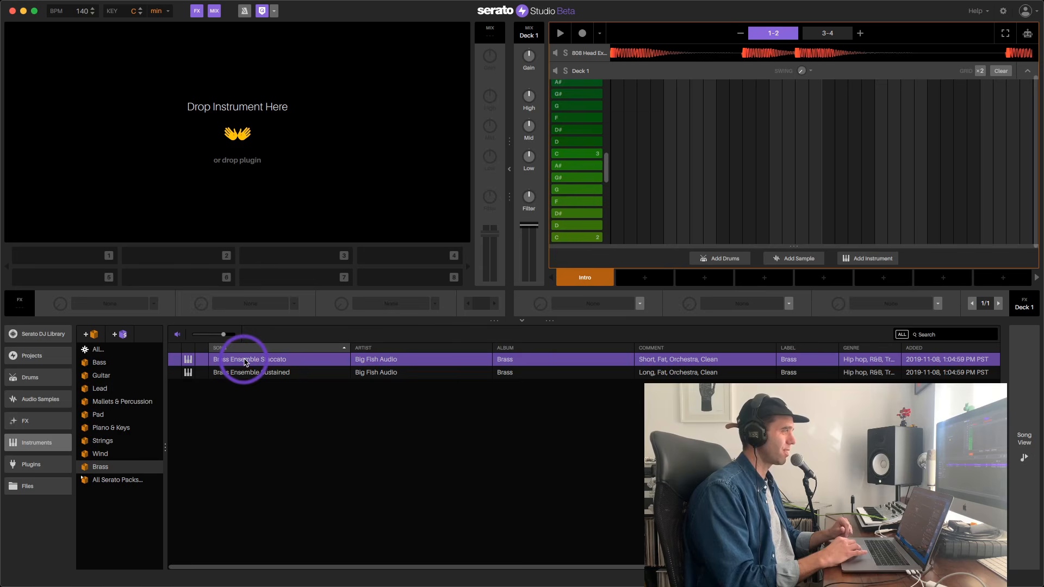
- Load Brass Ensemble Staccato into the empty instrument deck and audition its notes with pads 1, 4, 5, 6 and 8
{"action": "left_click_drag", "start_coordinate": [244, 362], "coordinate": [223, 190]}
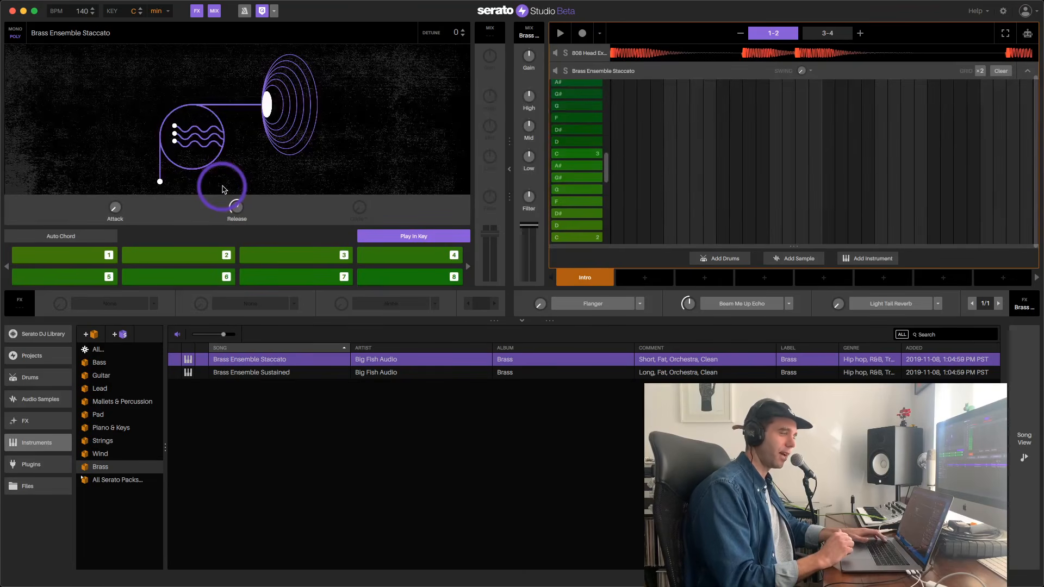
{"action": "key", "text": "1"}
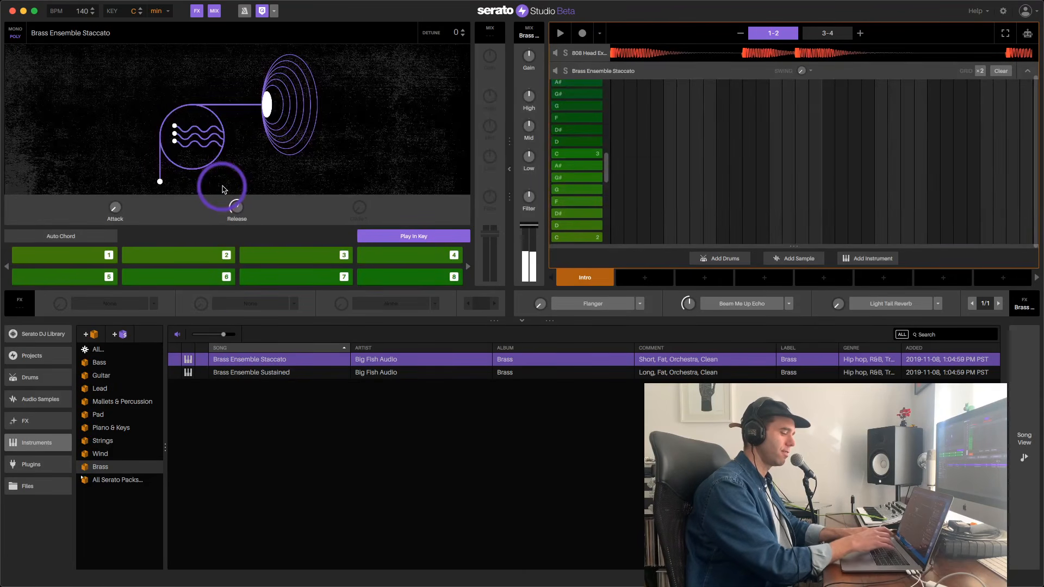
{"action": "key", "text": "8"}
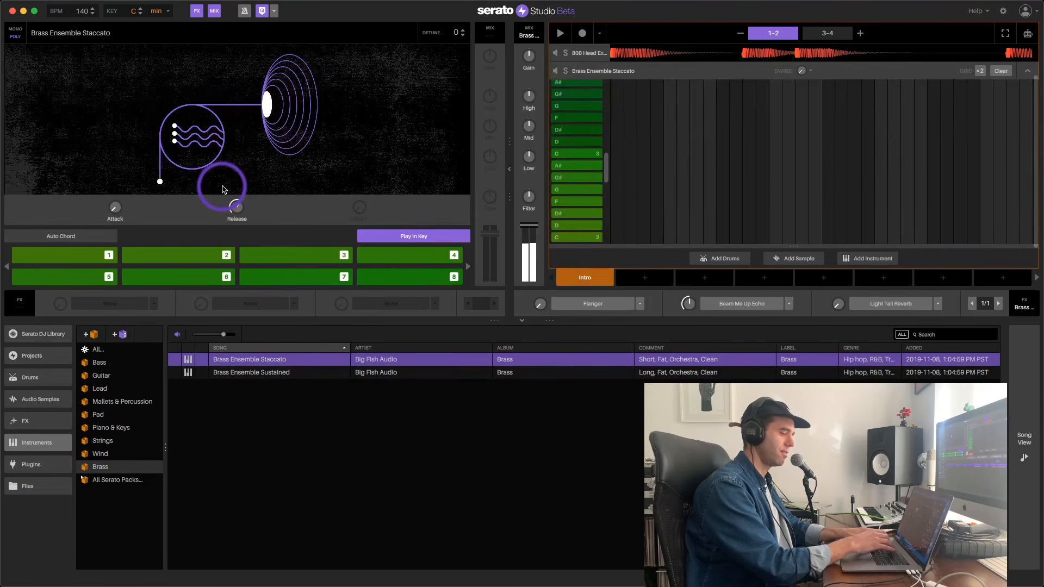
{"action": "key", "text": "6"}
{"action": "key", "text": "5"}
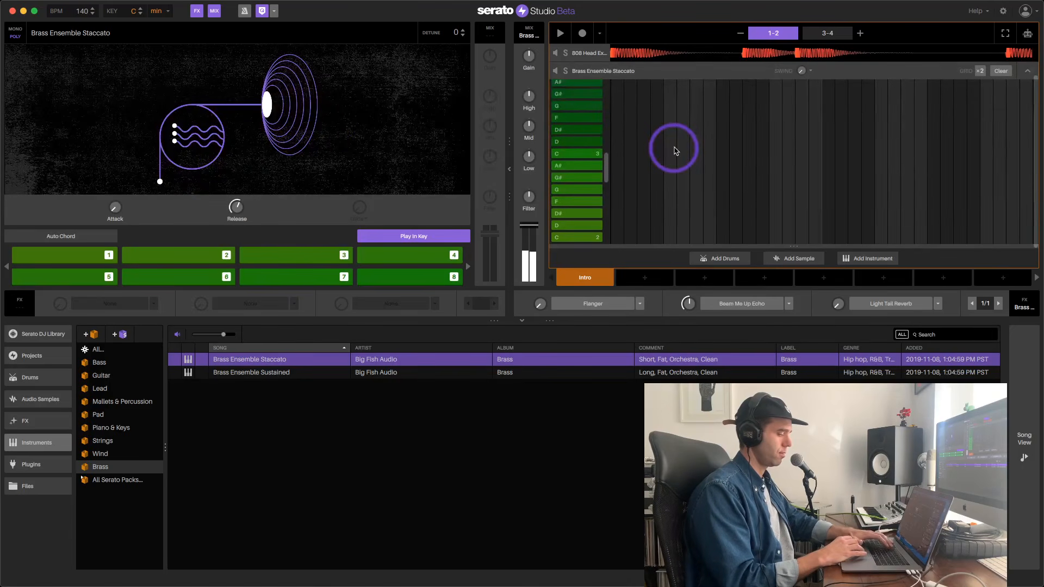
{"action": "key", "text": "4"}
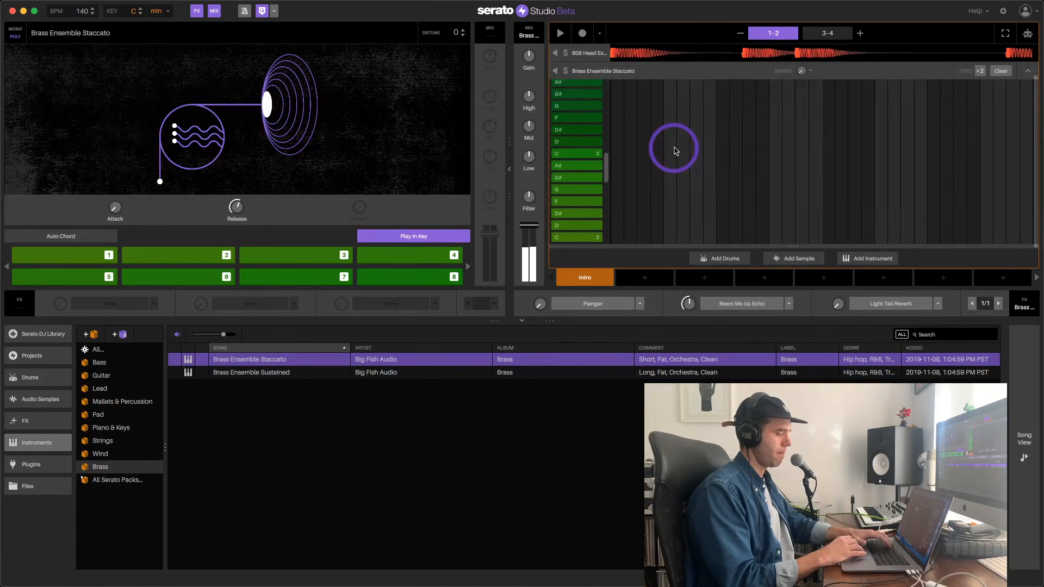
{"action": "key", "text": "6"}
{"action": "key", "text": "1"}
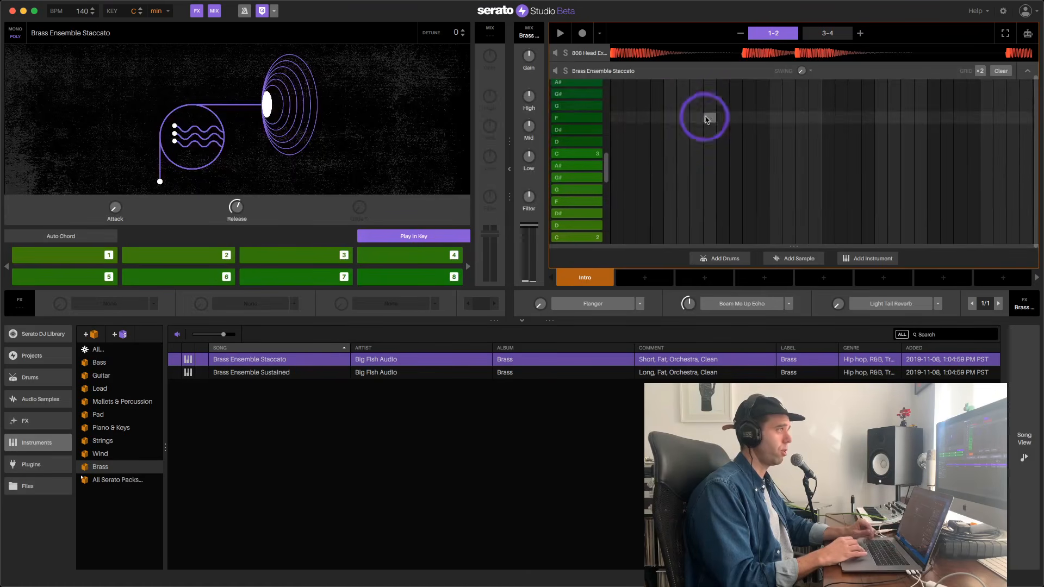
- Record a staccato brass line over the four bars: F, G, G# in bars 1-2, and F, G, G#, repeated low C in bars 3-4
{"action": "left_click", "coordinate": [583, 34]}
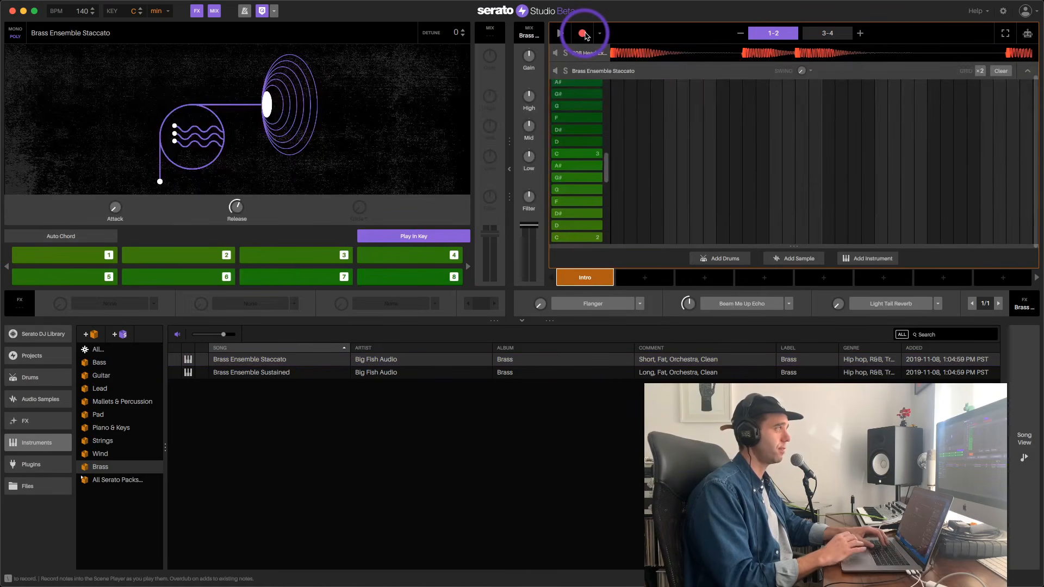
{"action": "key", "text": "4"}
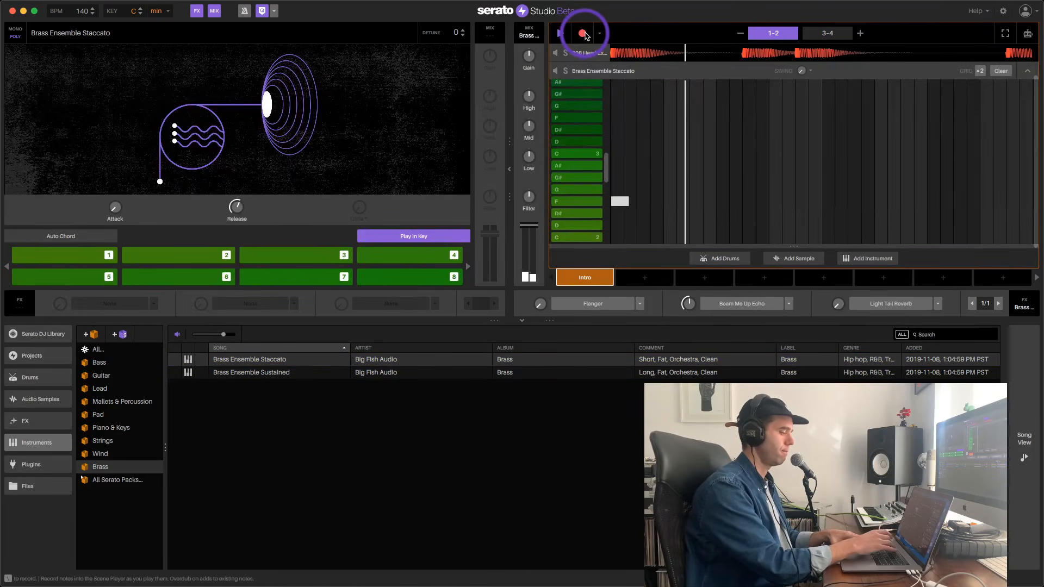
{"action": "key", "text": "5"}
{"action": "key", "text": "6"}
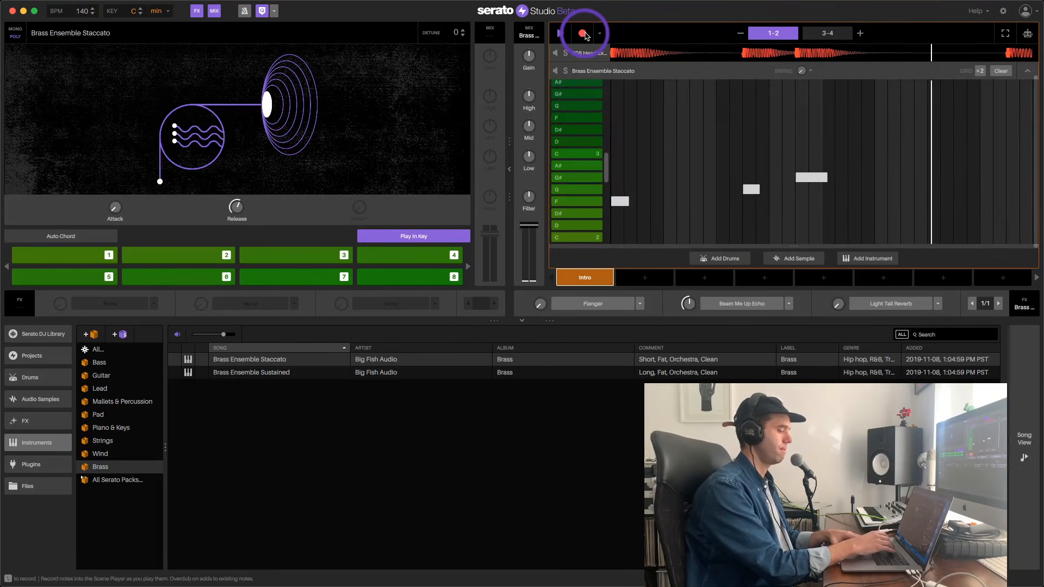
{"action": "key", "text": "4"}
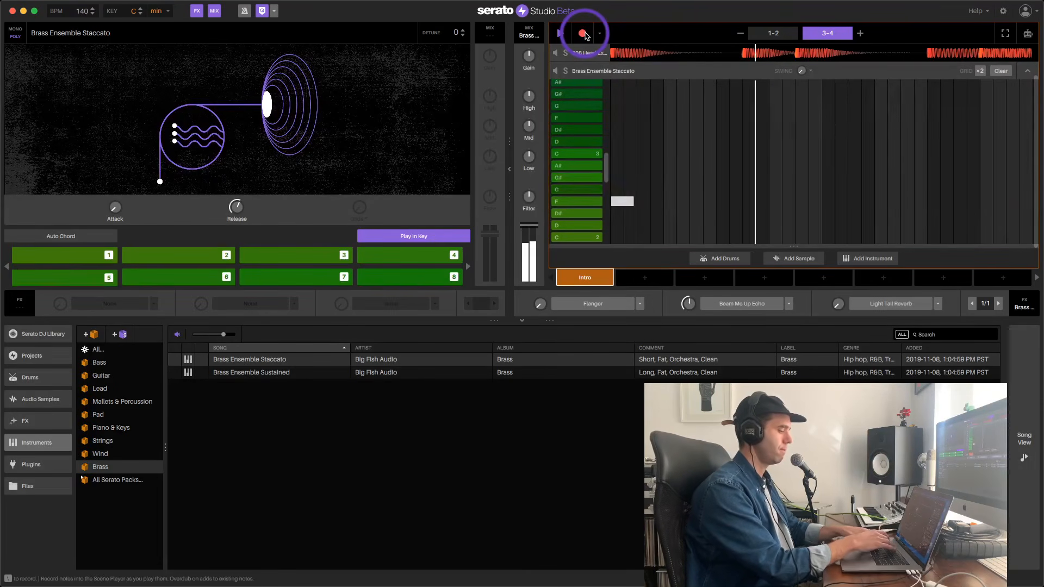
{"action": "key", "text": "5"}
{"action": "key", "text": "6"}
{"action": "key", "text": "1"}
{"action": "key", "text": "1"}
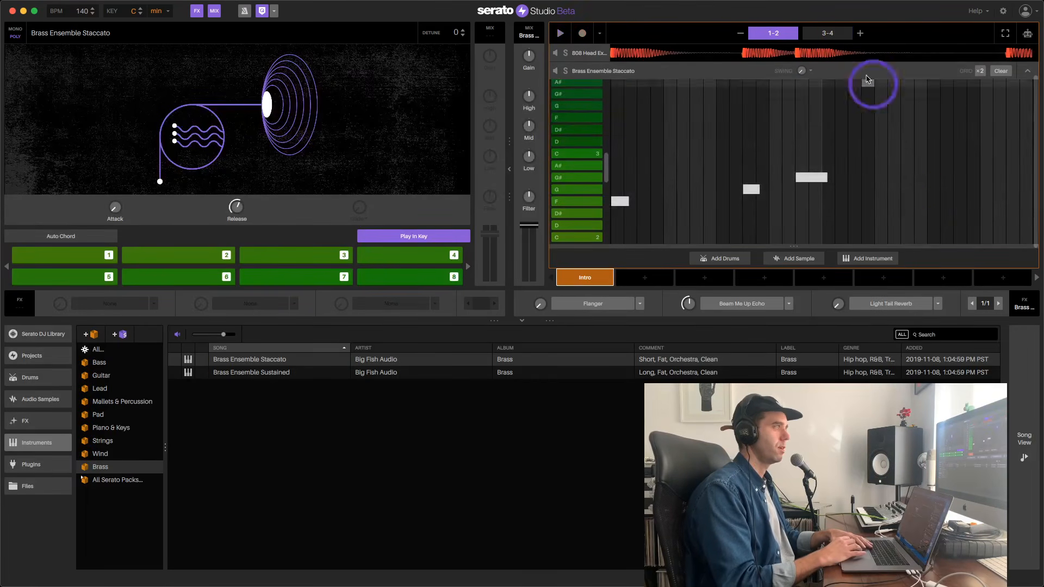
- Make the first low C brass note in bars 3-4 span two grid steps, and play the pattern
{"action": "left_click", "coordinate": [836, 37]}
{"action": "left_click_drag", "start_coordinate": [928, 237], "coordinate": [941, 238]}
{"action": "key", "text": "space"}
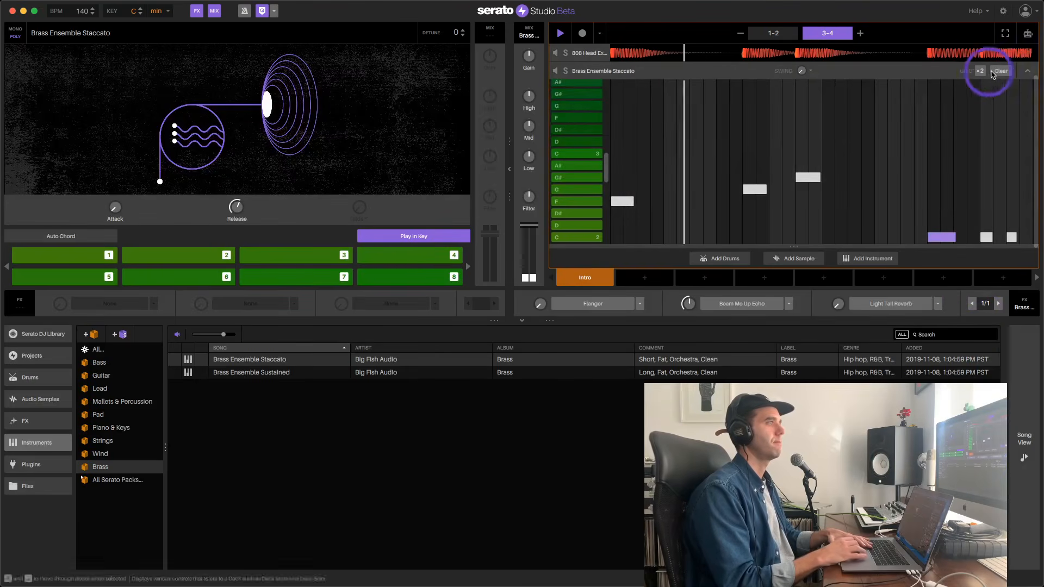
- Collapse the brass track and the instrument deck to show all four bars together, and stop playback after listening
{"action": "left_click", "coordinate": [1029, 72]}
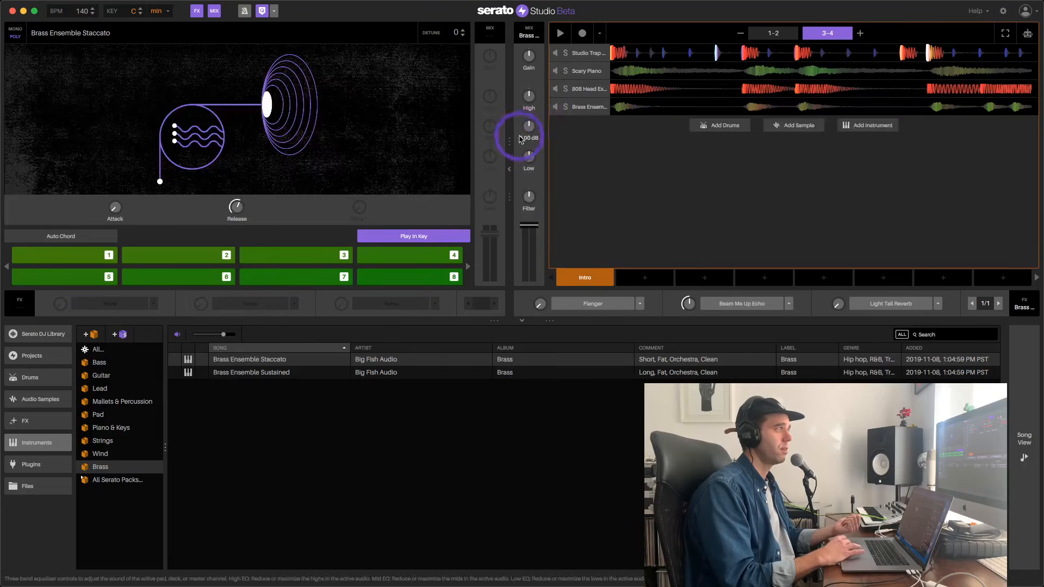
{"action": "left_click", "coordinate": [509, 169]}
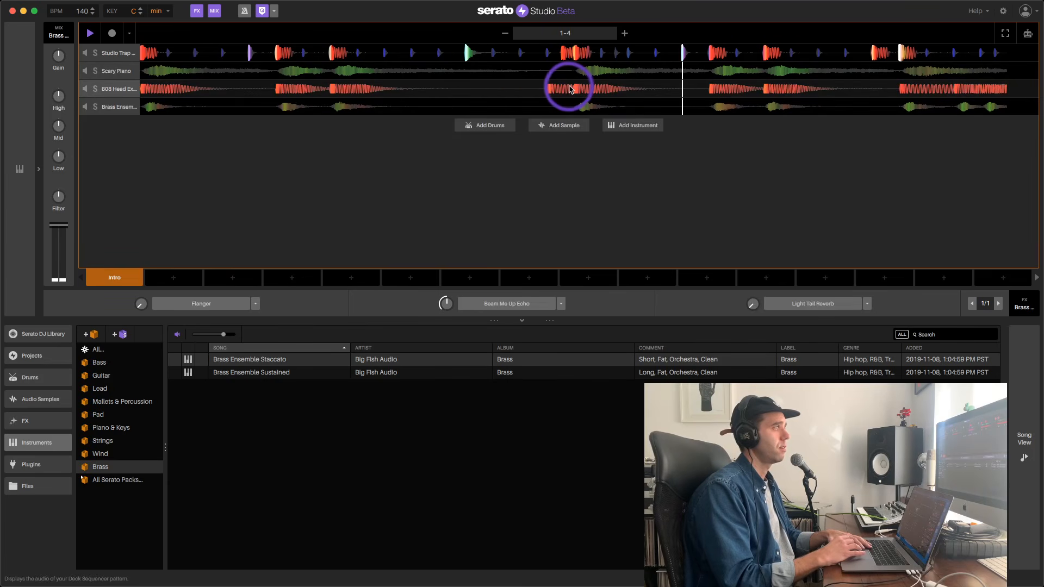
{"action": "key", "text": "space"}
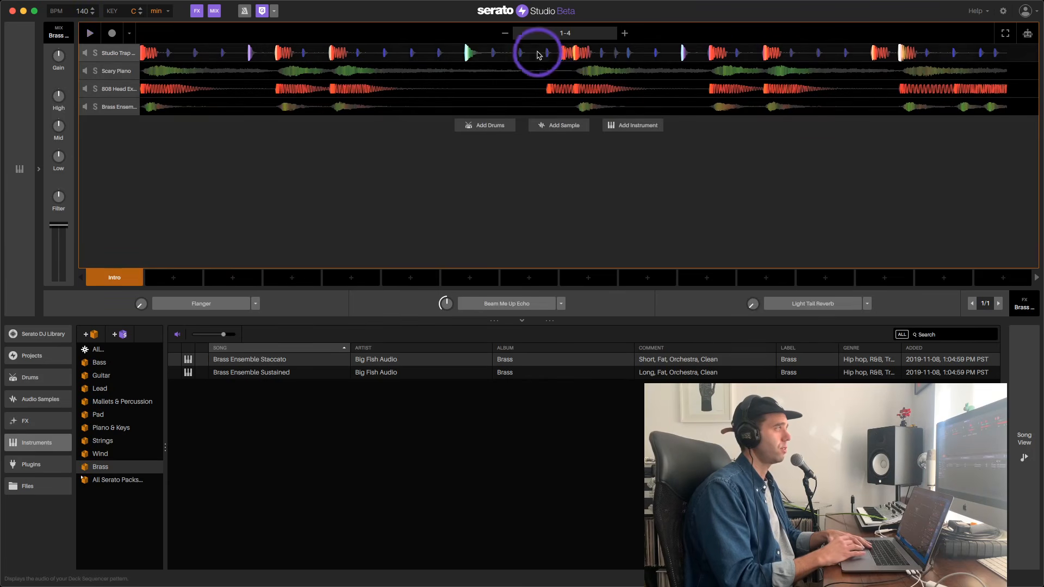
- Expand the Studio Trap Drum Kit track, add a kick on the 15th step of bar 2, and play the beat
{"action": "left_click", "coordinate": [116, 54]}
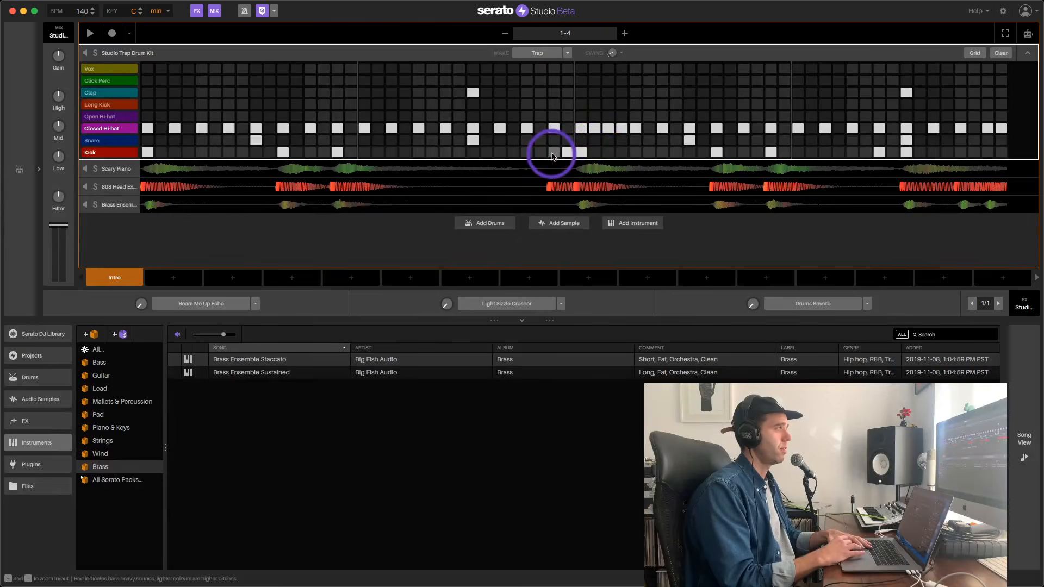
{"action": "left_click", "coordinate": [553, 155]}
{"action": "key", "text": "space"}
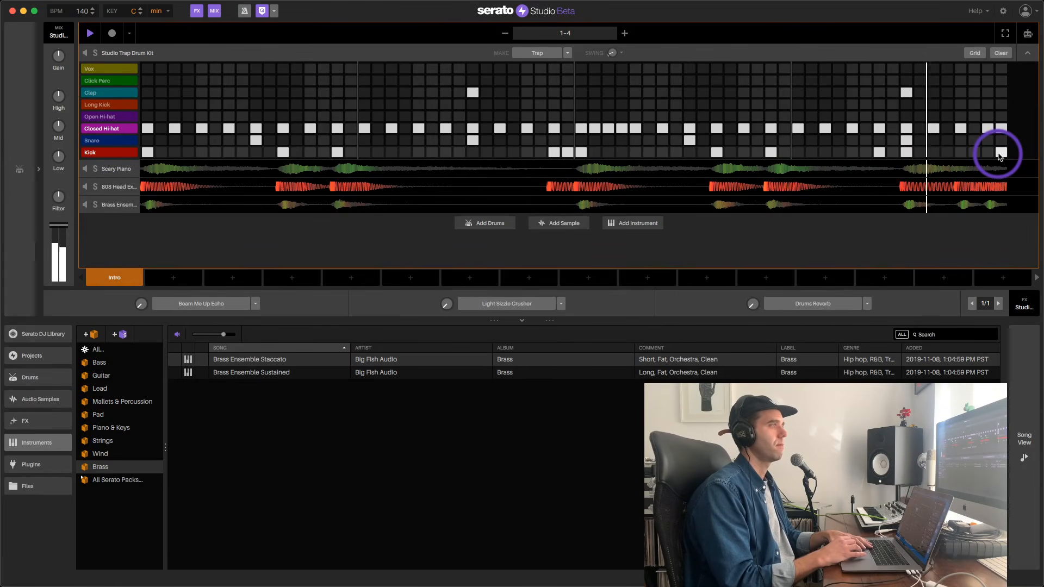
{"action": "key", "text": "space"}
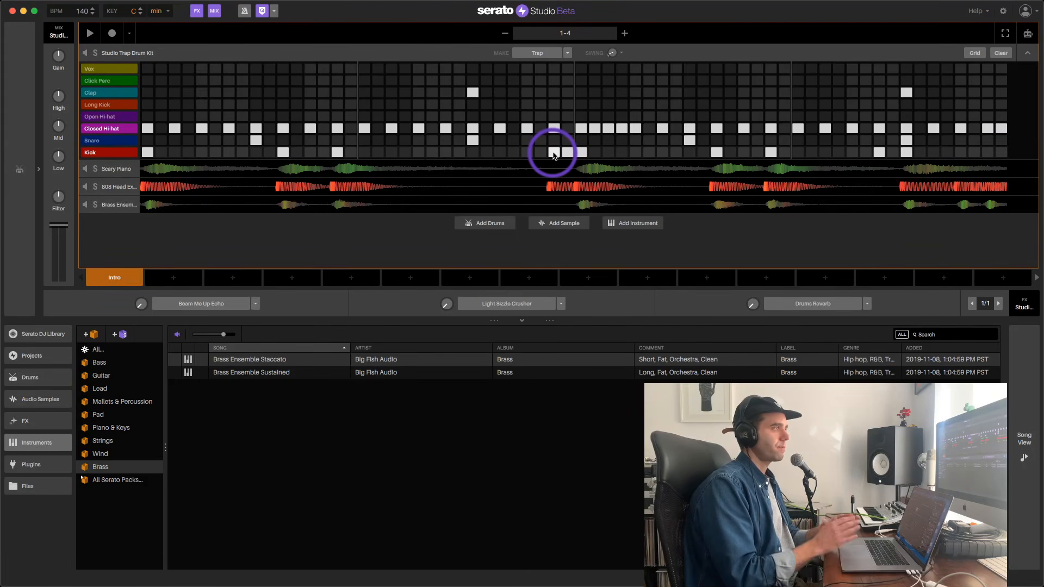
- Lower the velocity of the middle kick in the three-kick run at the end of bar 2
{"action": "left_click_drag", "start_coordinate": [554, 155], "coordinate": [564, 156]}
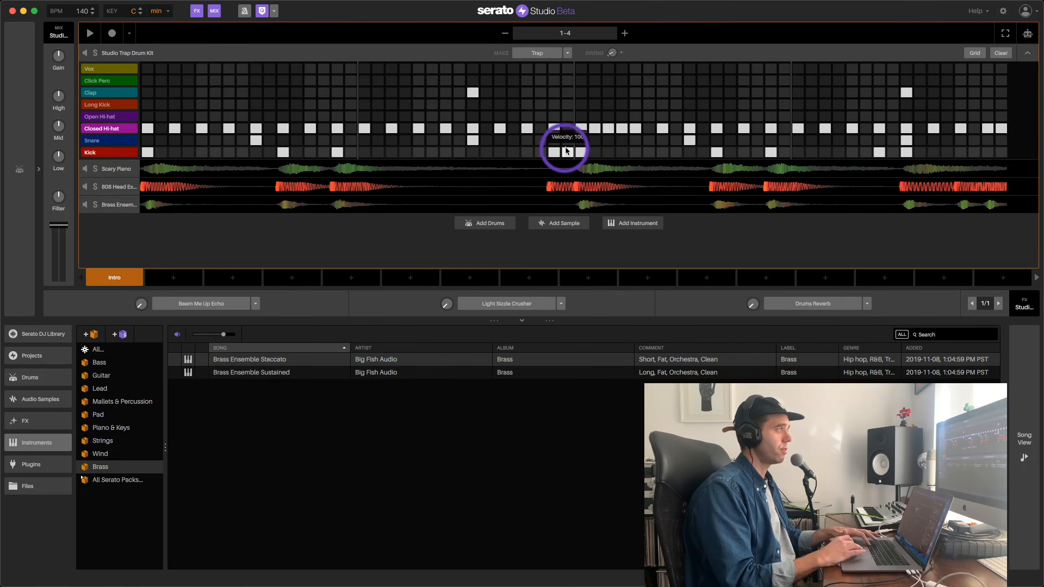
{"action": "left_click_drag", "start_coordinate": [566, 151], "coordinate": [566, 157]}
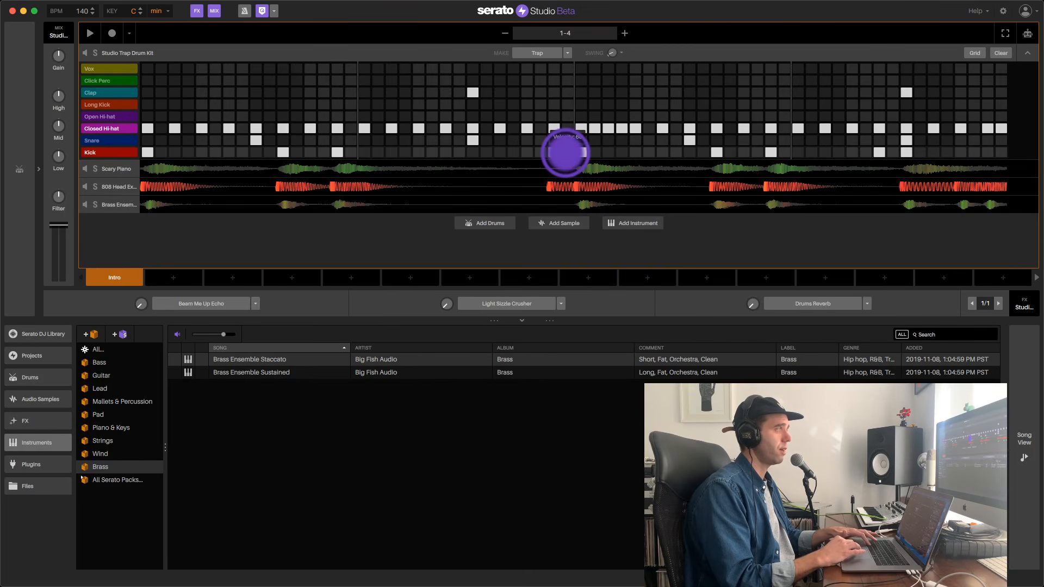
{"action": "left_click_drag", "start_coordinate": [566, 152], "coordinate": [565, 154]}
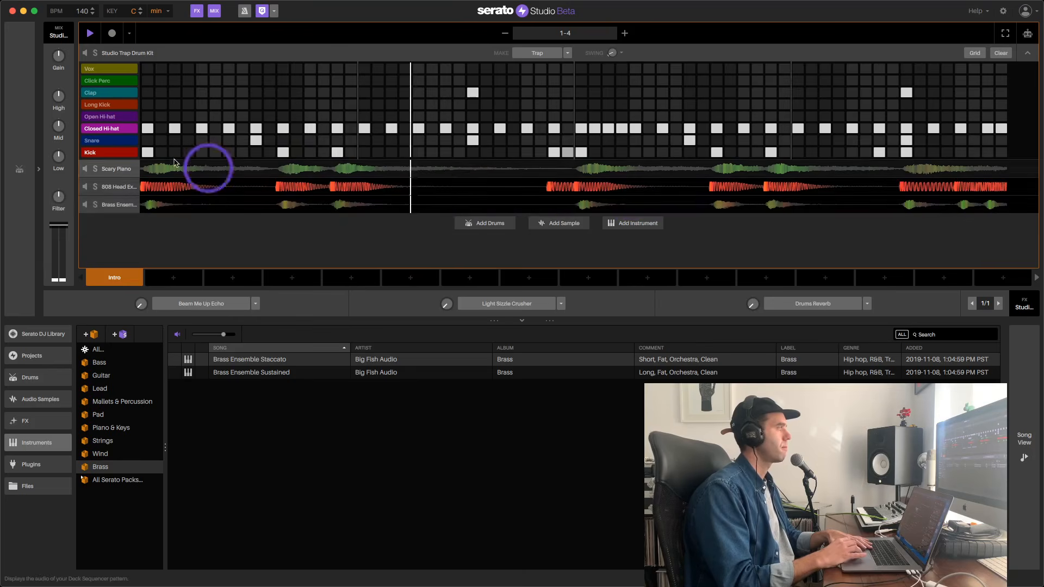
- Reopen the drum deck beside the sequencer and audition the Vox, Clap, Long Kick, Click Perc and Open Hi-hat sounds
{"action": "left_click", "coordinate": [36, 168]}
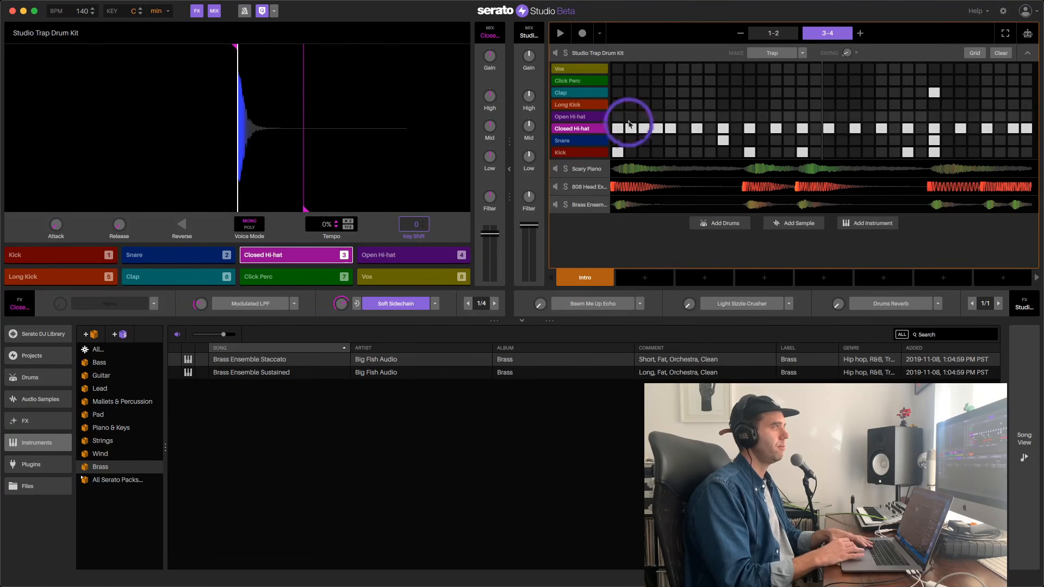
{"action": "left_click", "coordinate": [587, 71]}
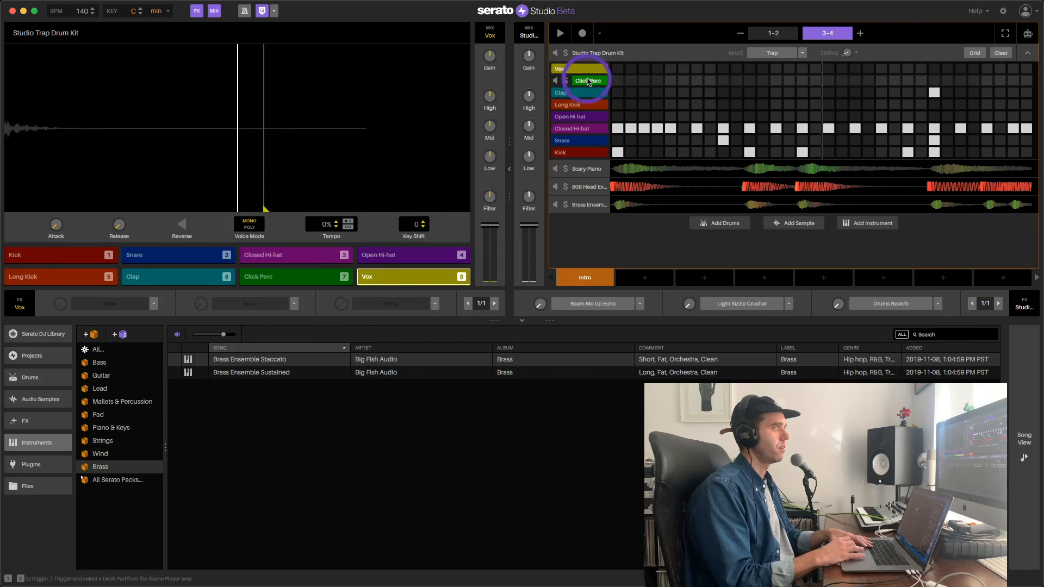
{"action": "left_click", "coordinate": [579, 93]}
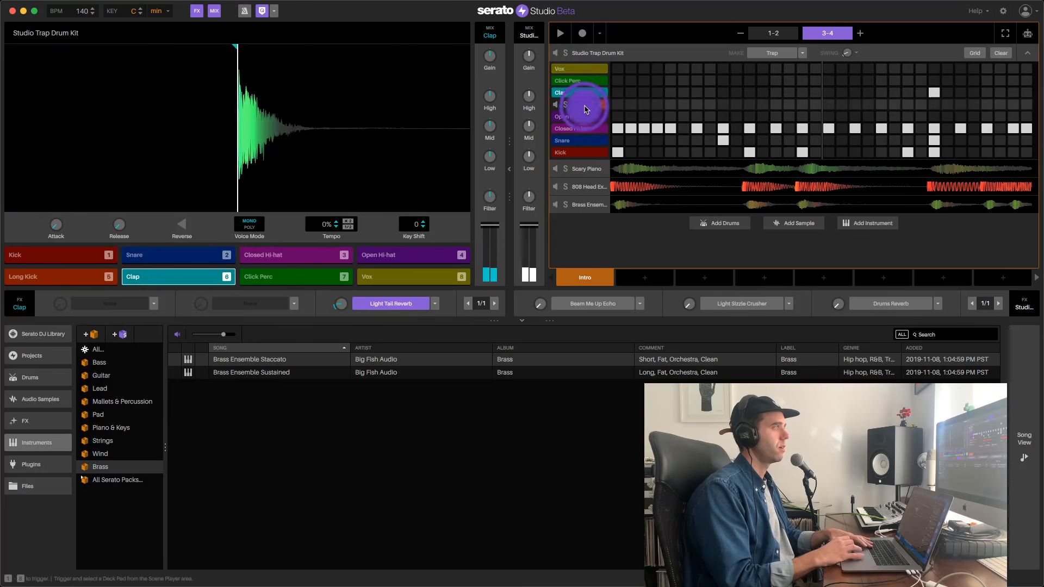
{"action": "left_click", "coordinate": [582, 104]}
{"action": "left_click", "coordinate": [585, 81]}
{"action": "left_click", "coordinate": [582, 116]}
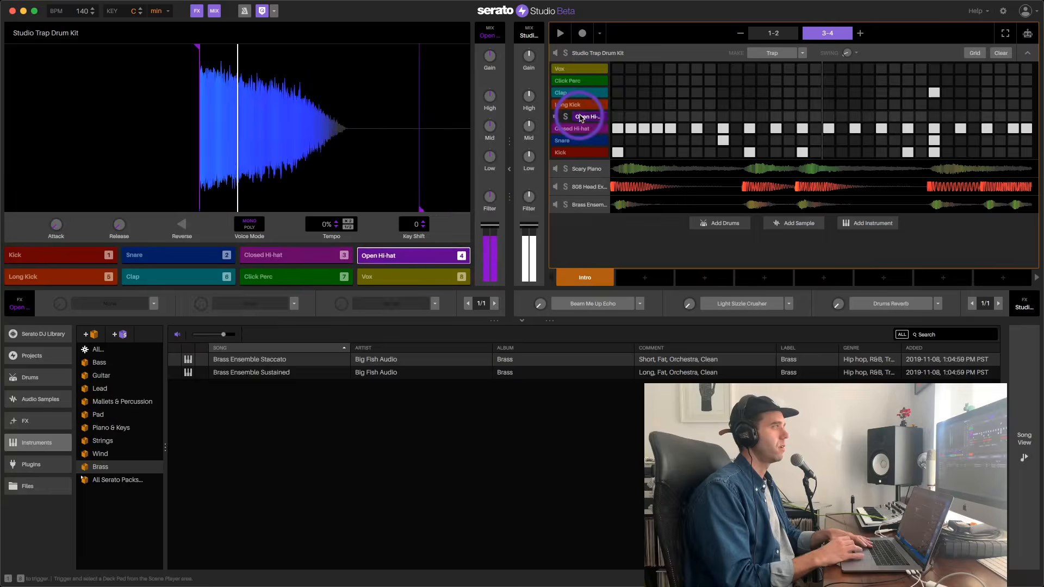
- Add an Open Hi-hat hit on the last step of bar 3
{"action": "left_click", "coordinate": [585, 120]}
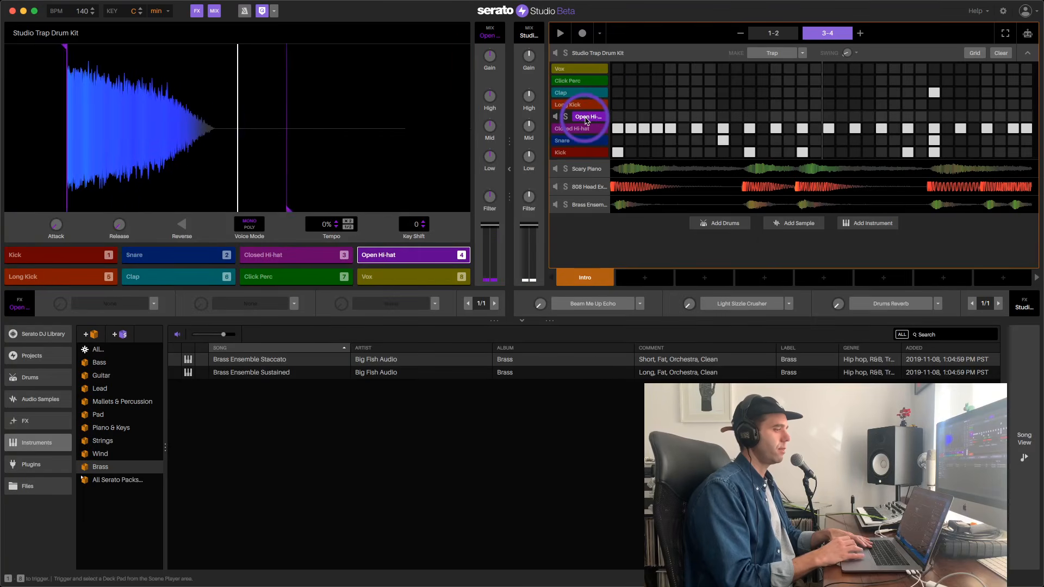
{"action": "left_click_drag", "start_coordinate": [587, 120], "coordinate": [815, 115]}
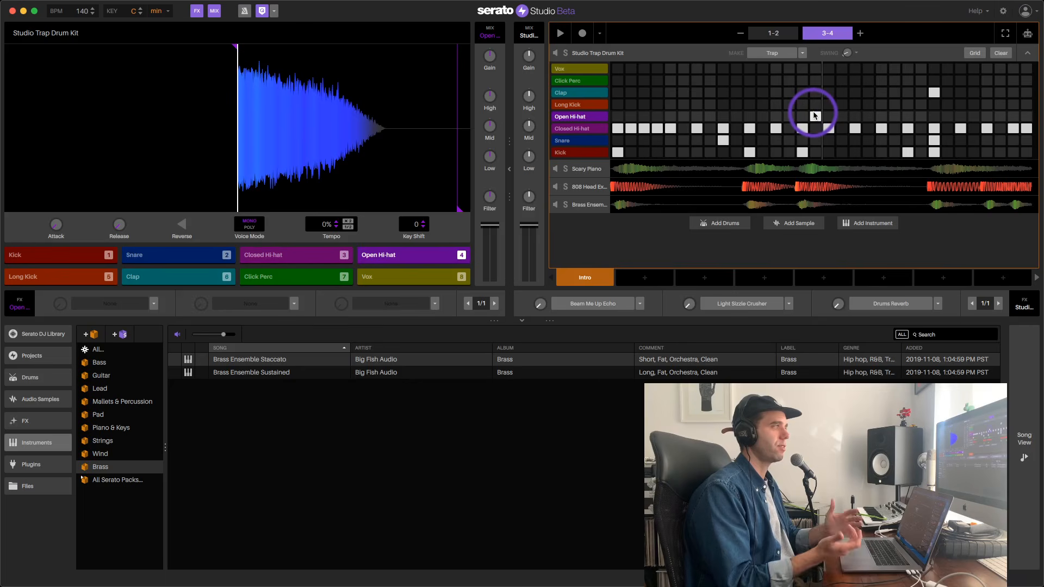
{"action": "left_click", "coordinate": [815, 115]}
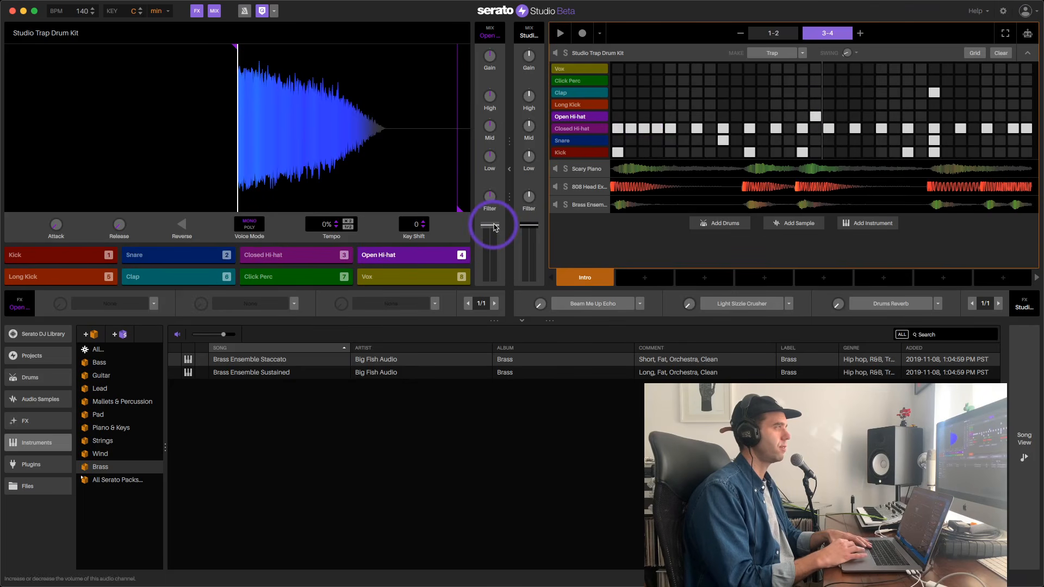
- Lower the Open Hi-hat channel volume and trigger the pad repeatedly to check its level
{"action": "mouse_move", "coordinate": [493, 224]}
{"action": "left_mouse_down"}
{"action": "mouse_move", "coordinate": [494, 252]}
{"action": "mouse_move", "coordinate": [494, 243]}
{"action": "left_mouse_up"}
{"action": "key", "text": "4"}
{"action": "key", "text": "4"}
{"action": "key", "text": "4"}
{"action": "key", "text": "4"}
{"action": "key", "text": "4"}
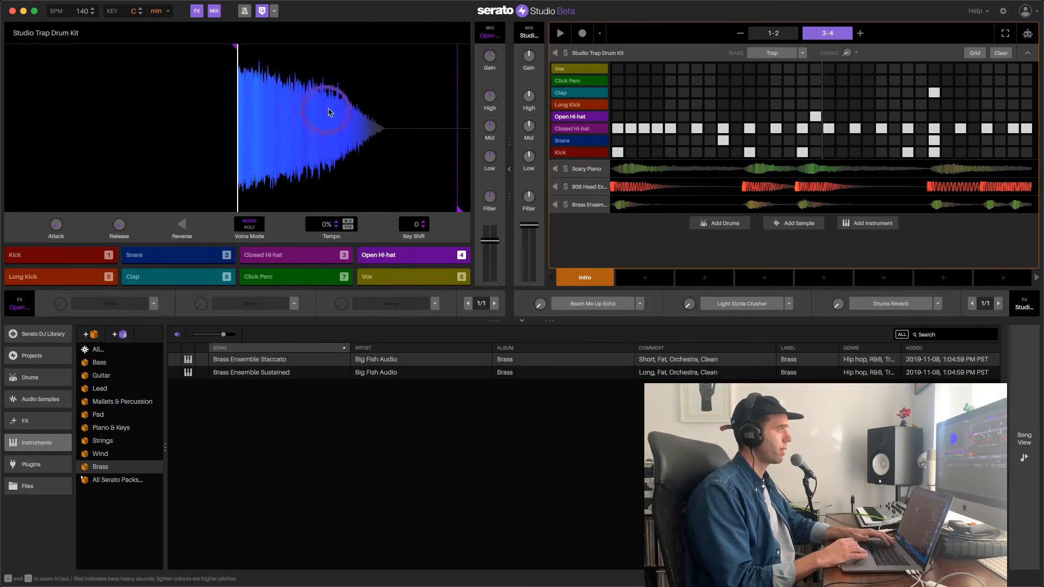
{"action": "left_click", "coordinate": [365, 113]}
{"action": "left_click", "coordinate": [300, 121]}
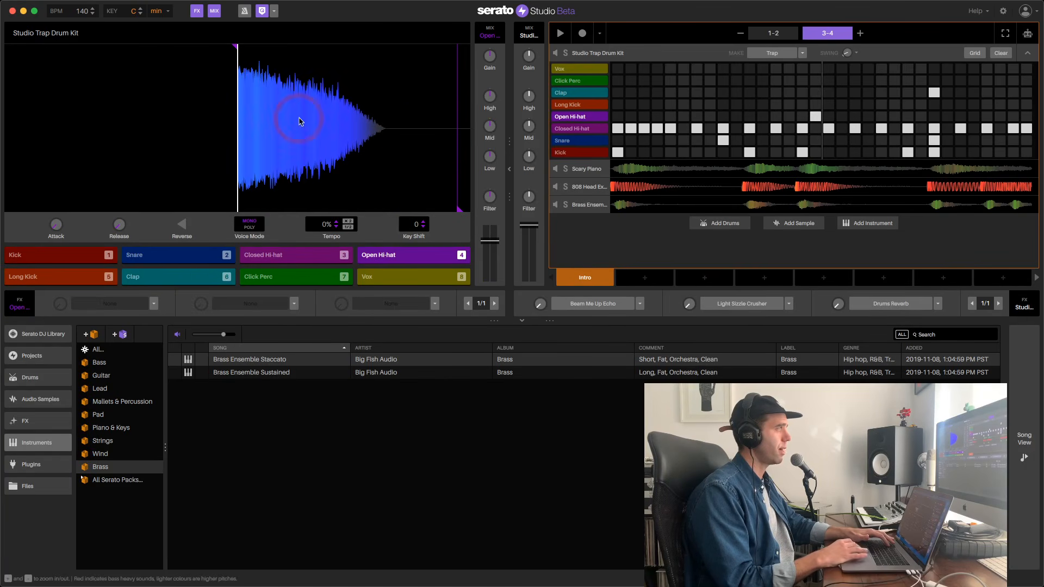
{"action": "left_click", "coordinate": [337, 61]}
{"action": "left_click", "coordinate": [460, 157]}
{"action": "left_click", "coordinate": [371, 118]}
{"action": "left_click", "coordinate": [299, 78]}
{"action": "left_click", "coordinate": [233, 49]}
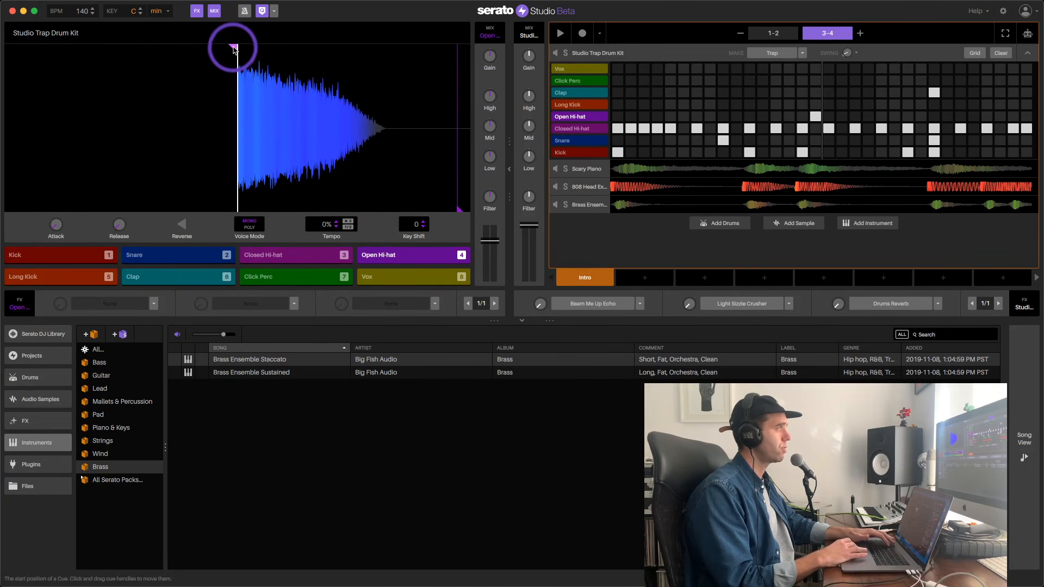
{"action": "left_click", "coordinate": [393, 170]}
{"action": "left_click", "coordinate": [459, 205]}
{"action": "left_click", "coordinate": [438, 100]}
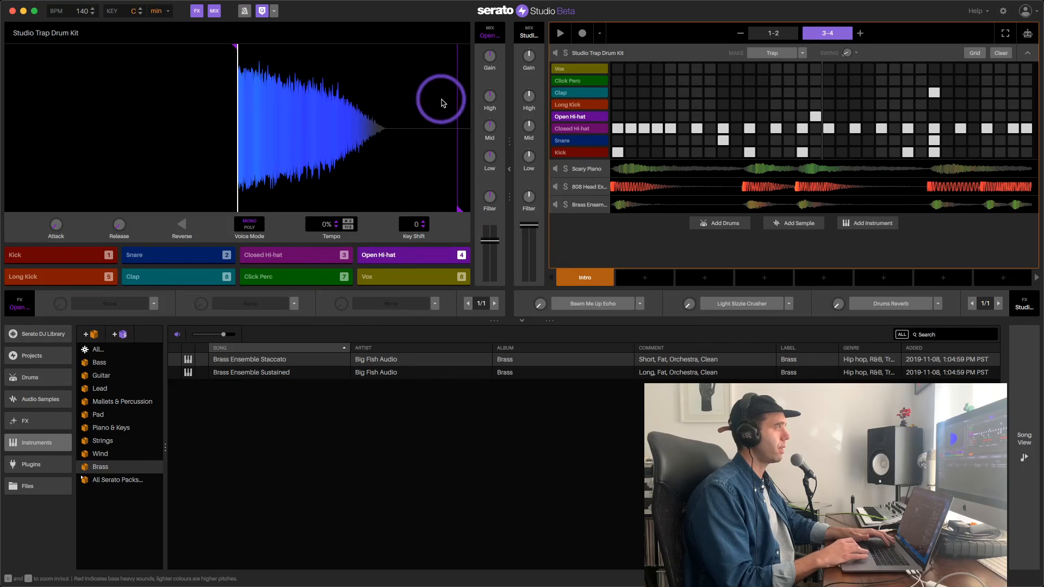
{"action": "left_click", "coordinate": [239, 46]}
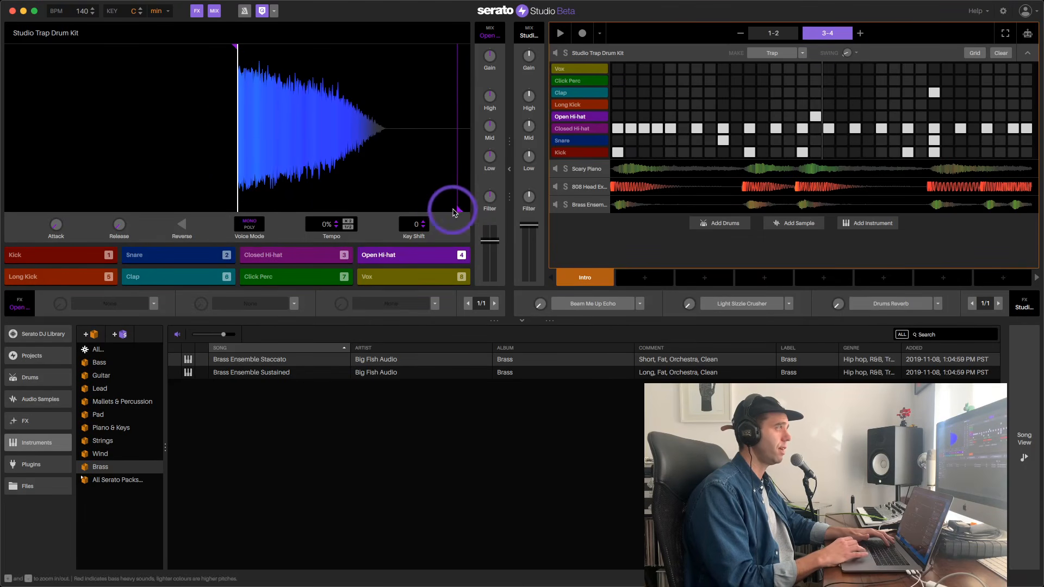
- Shorten the Open Hi-hat sample by moving its cue end point back into the decaying part of the waveform
{"action": "left_click_drag", "start_coordinate": [460, 209], "coordinate": [339, 209]}
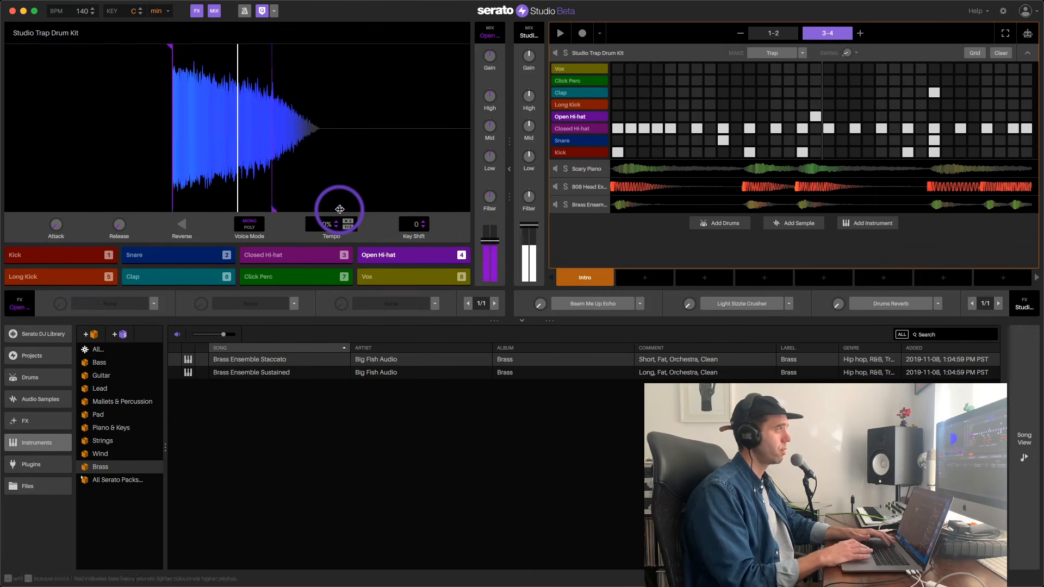
{"action": "left_click_drag", "start_coordinate": [340, 209], "coordinate": [331, 210]}
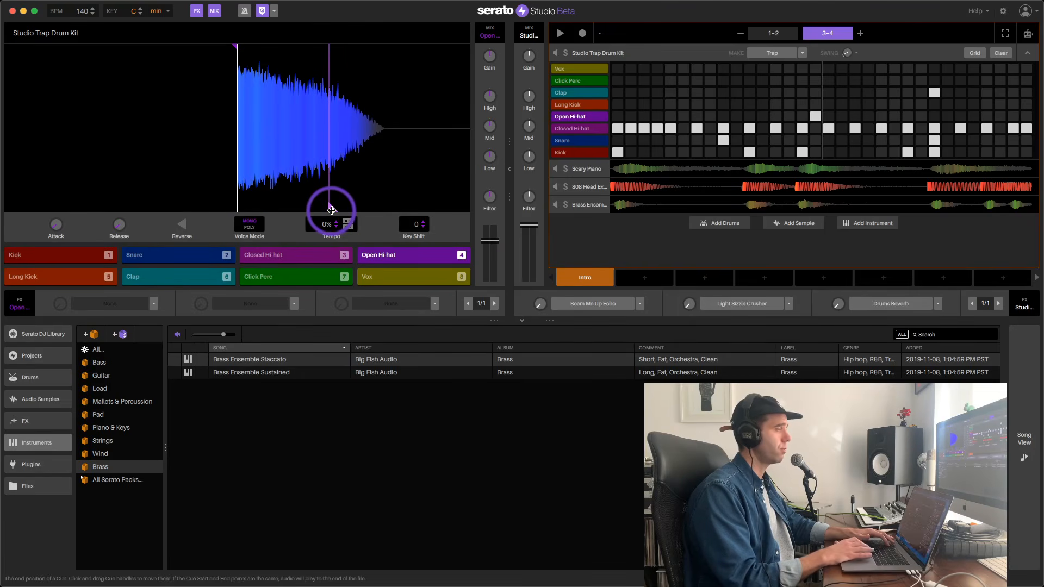
- Try an Open Hi-hat hit on the last step of bar 1 during playback
{"action": "key", "text": "space"}
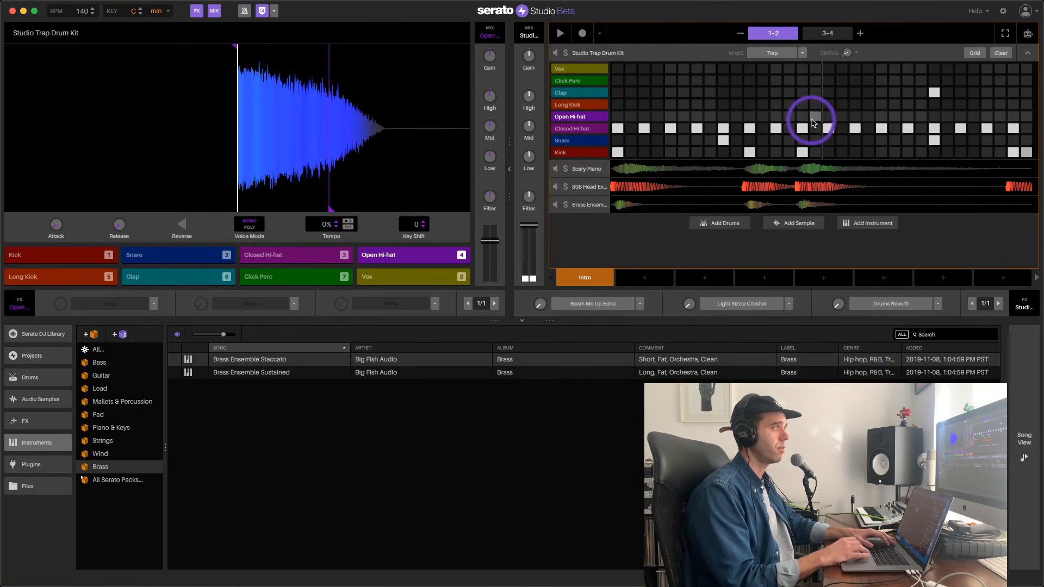
{"action": "left_click", "coordinate": [815, 117]}
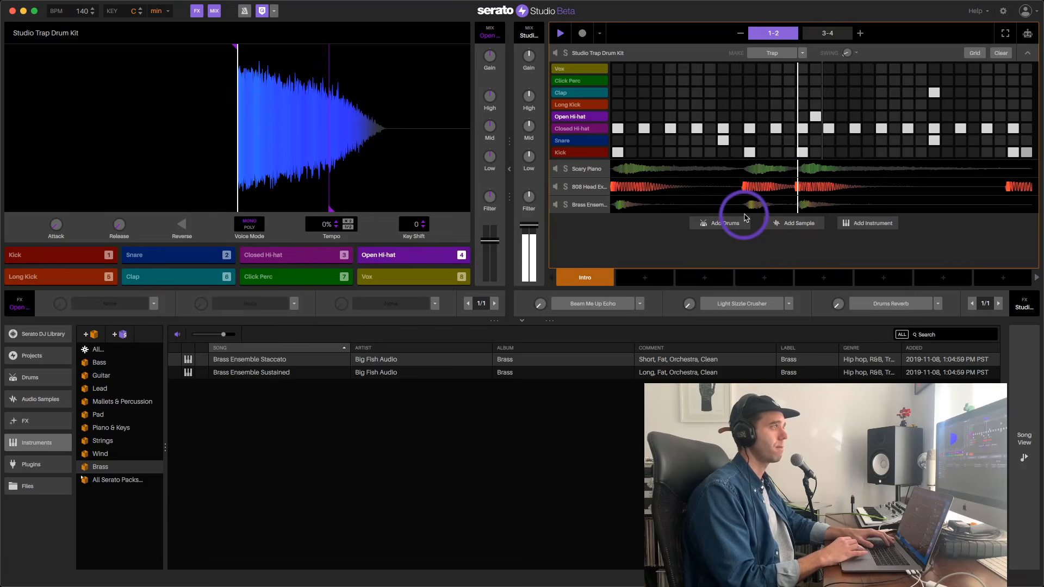
{"action": "left_click", "coordinate": [816, 116]}
{"action": "key", "text": "space"}
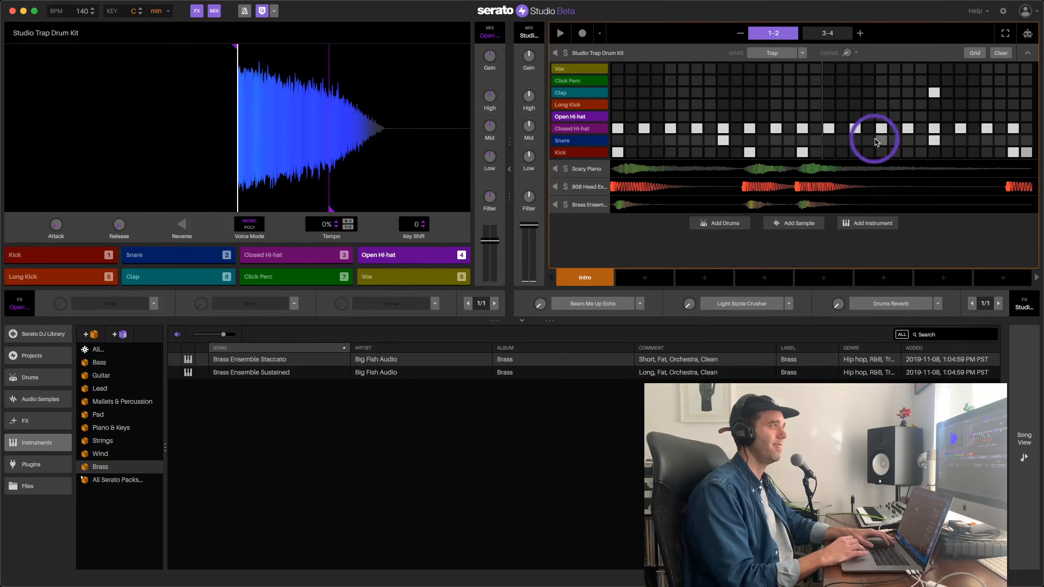
- Add Open Hi-hat hits on the last steps of bars 2 and 4, and play the pattern
{"action": "key", "text": "space"}
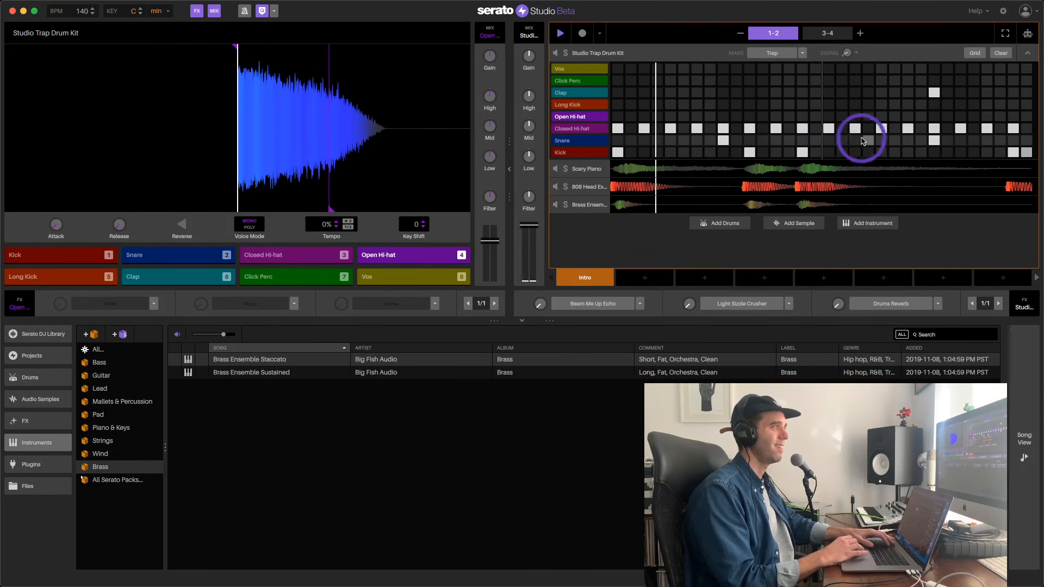
{"action": "left_click", "coordinate": [1024, 116]}
{"action": "key", "text": "space"}
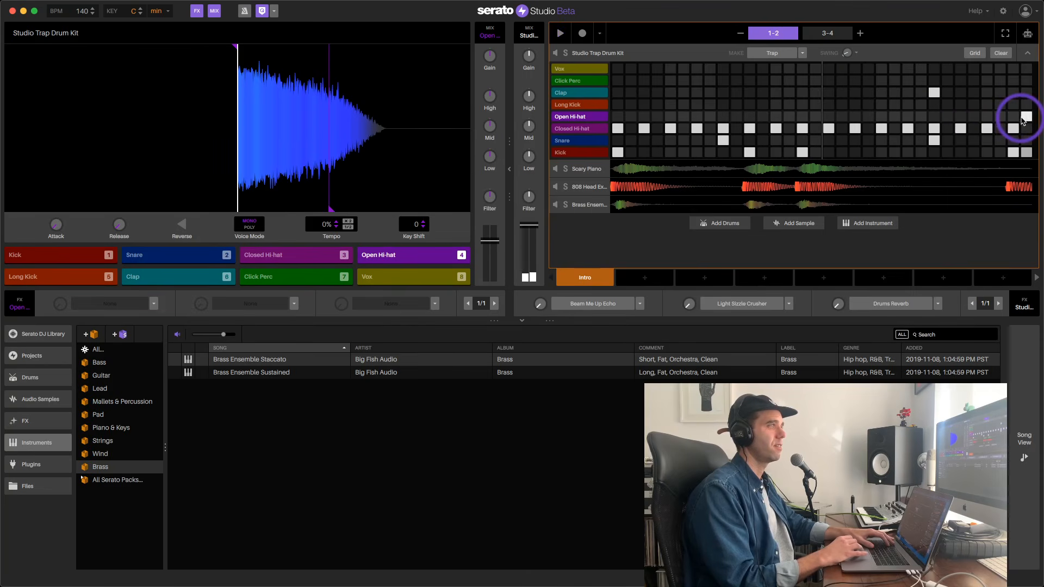
{"action": "left_click", "coordinate": [827, 34]}
{"action": "left_click", "coordinate": [1022, 115]}
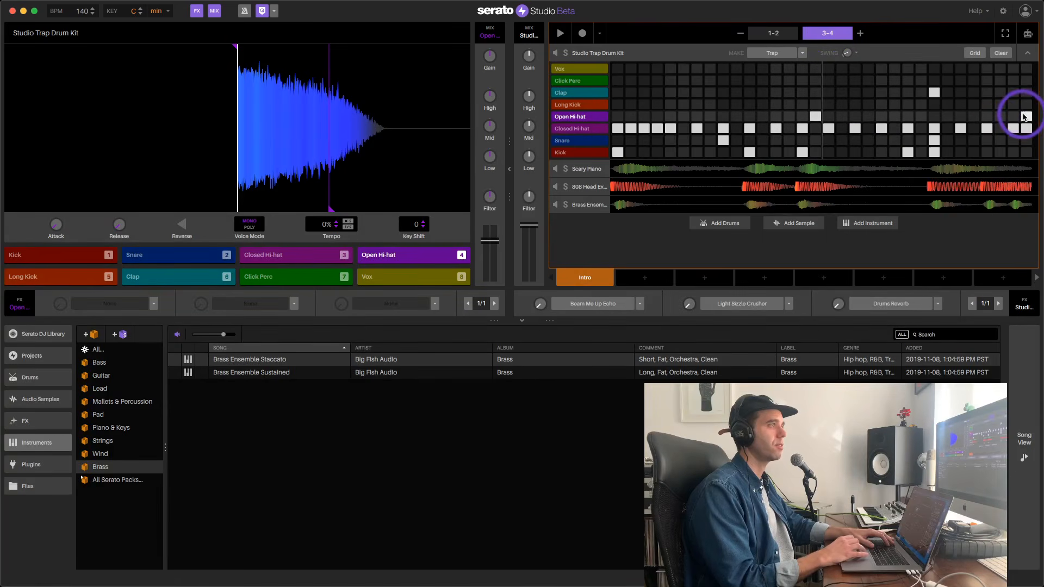
{"action": "key", "text": "space"}
- Remove the Open Hi-hat hits from the last steps of bars 2, 3 and 4
{"action": "left_click", "coordinate": [828, 37]}
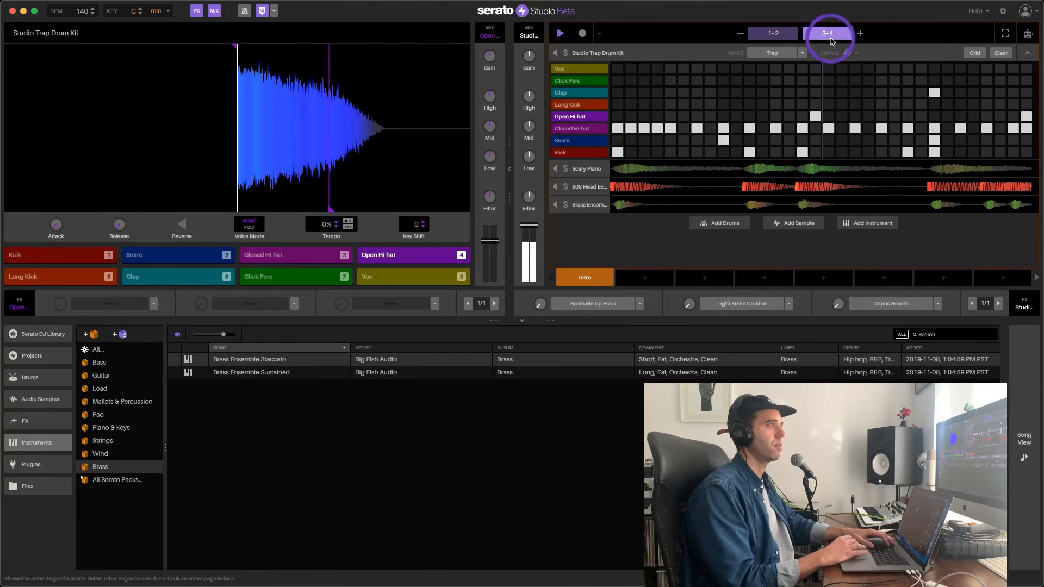
{"action": "left_click", "coordinate": [1017, 115]}
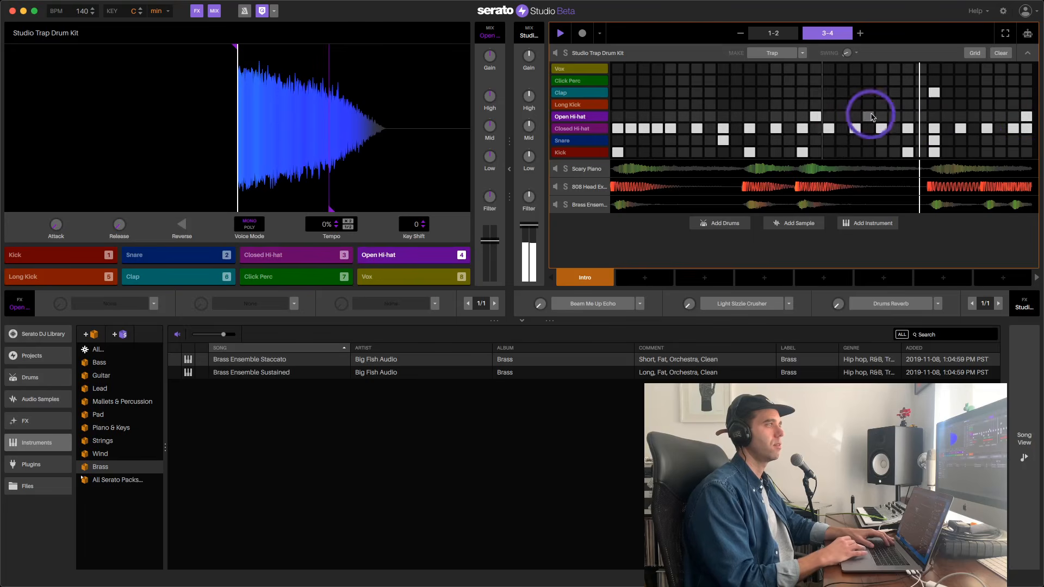
{"action": "left_click", "coordinate": [816, 116]}
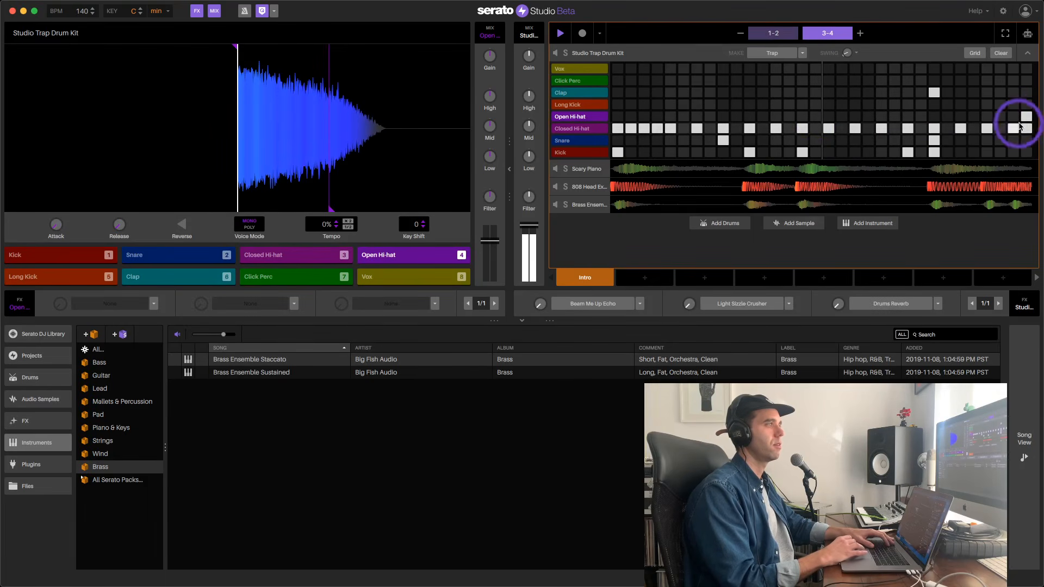
{"action": "left_click", "coordinate": [783, 33]}
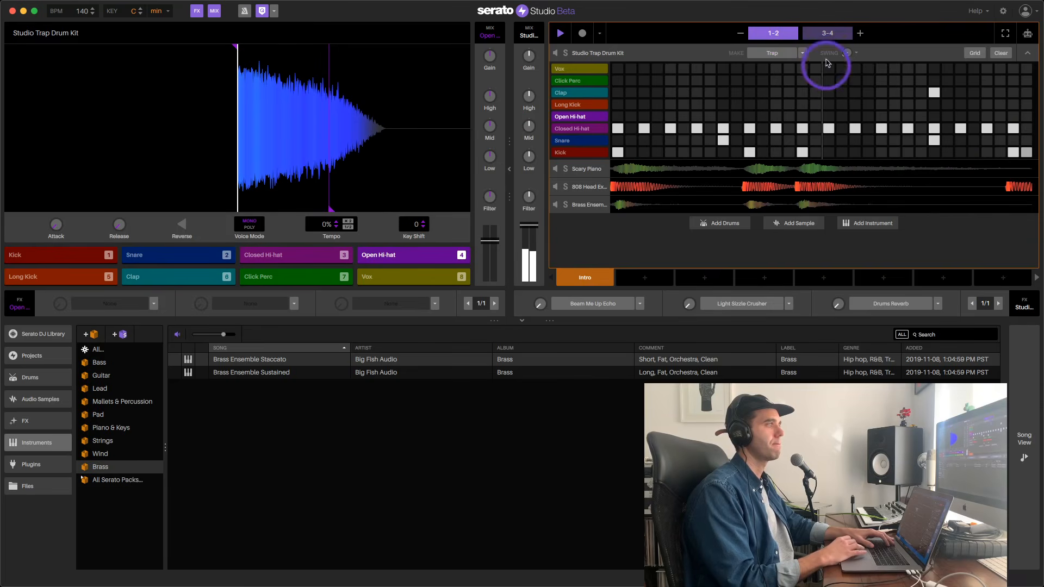
{"action": "left_click", "coordinate": [509, 169]}
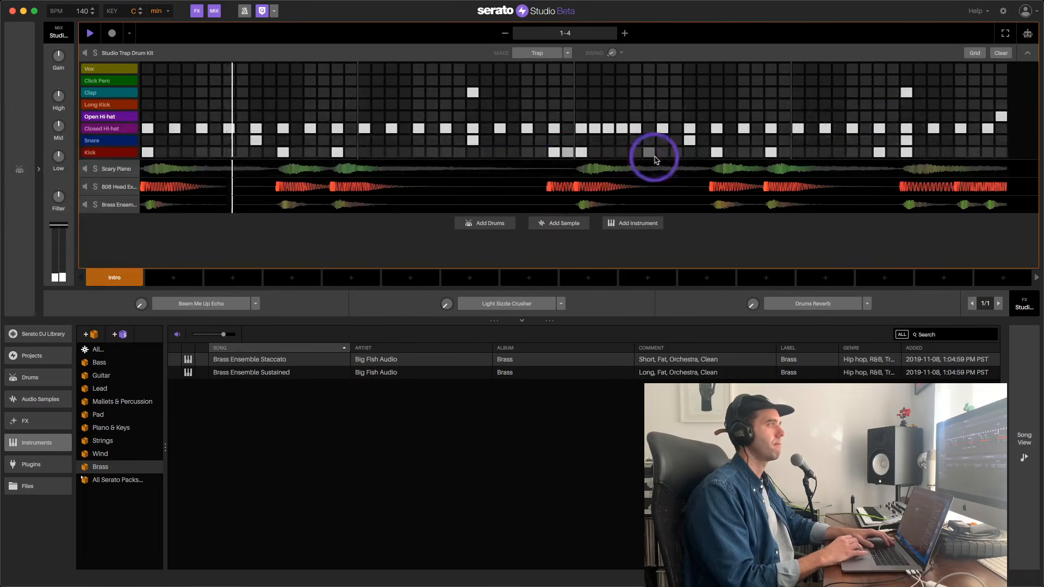
{"action": "left_click", "coordinate": [999, 118]}
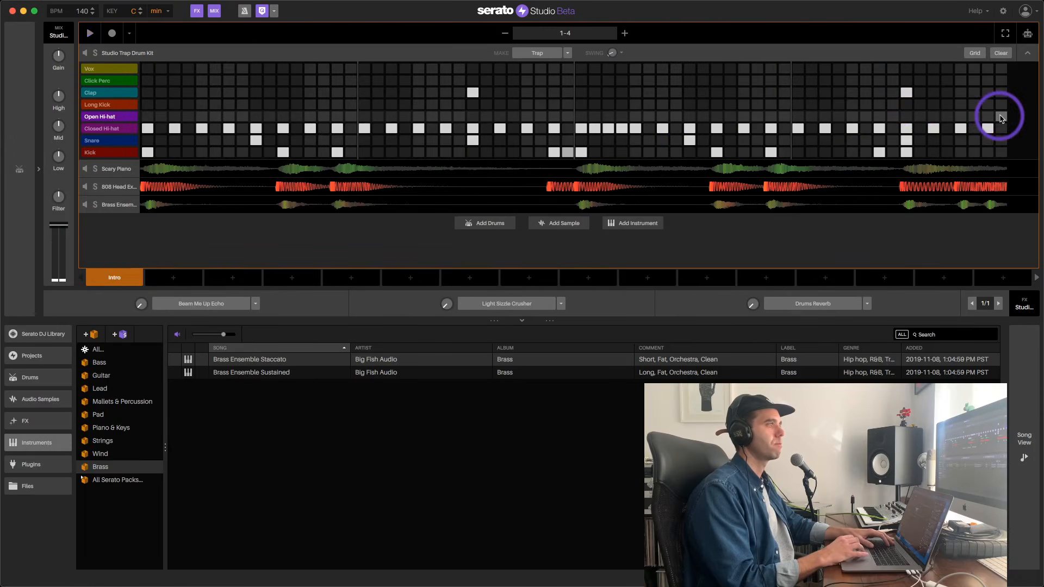
- Reopen the drum deck and shorten the Open Hi-hat sample further by moving its cue end point slightly earlier
{"action": "left_click", "coordinate": [39, 170]}
{"action": "mouse_move", "coordinate": [319, 215]}
{"action": "left_mouse_down"}
{"action": "mouse_move", "coordinate": [329, 209]}
{"action": "mouse_move", "coordinate": [310, 210]}
{"action": "left_mouse_up"}
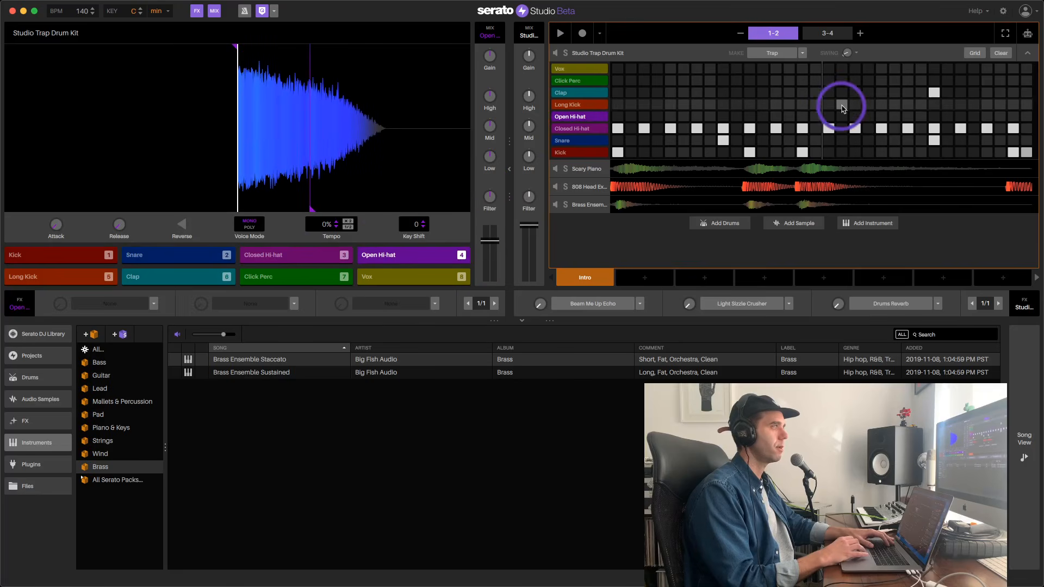
{"action": "left_click", "coordinate": [817, 117]}
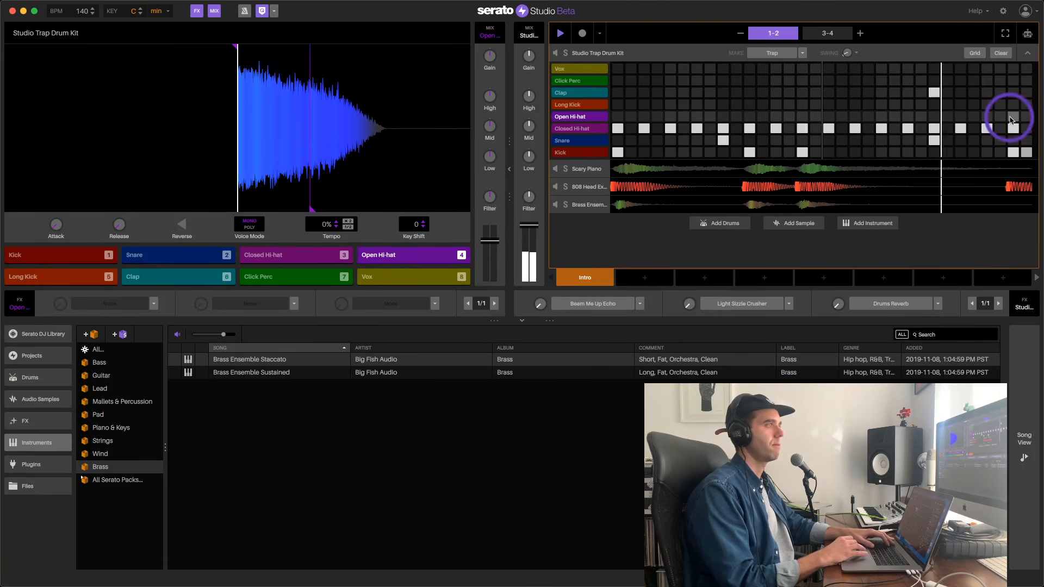
- Add Open Hi-hat hits on step 14 of bar 2 and step 15 of bar 4, clearing the last two Closed Hi-hat hits in bar 4
{"action": "left_click", "coordinate": [999, 116]}
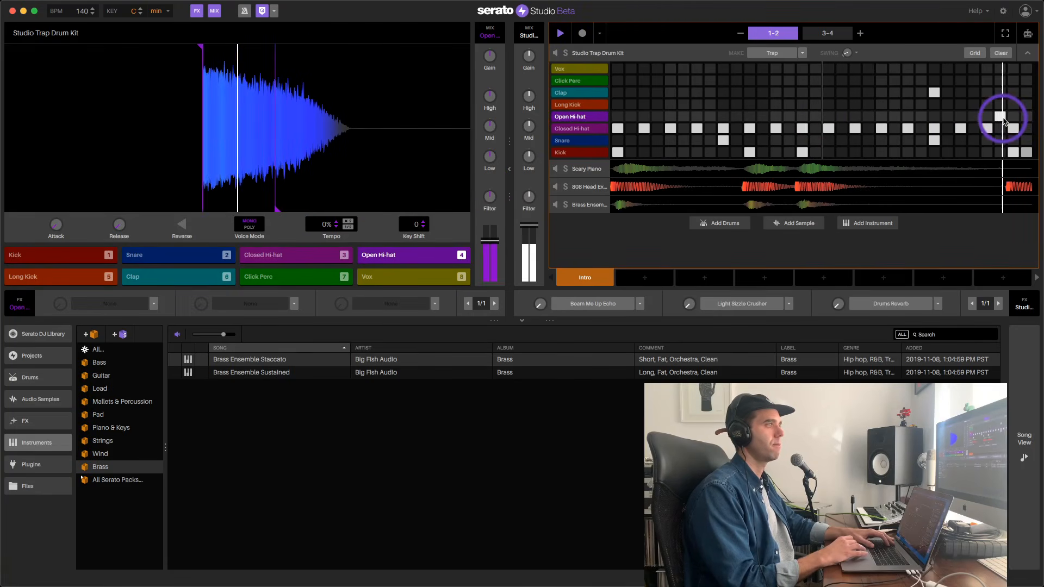
{"action": "left_click", "coordinate": [826, 33]}
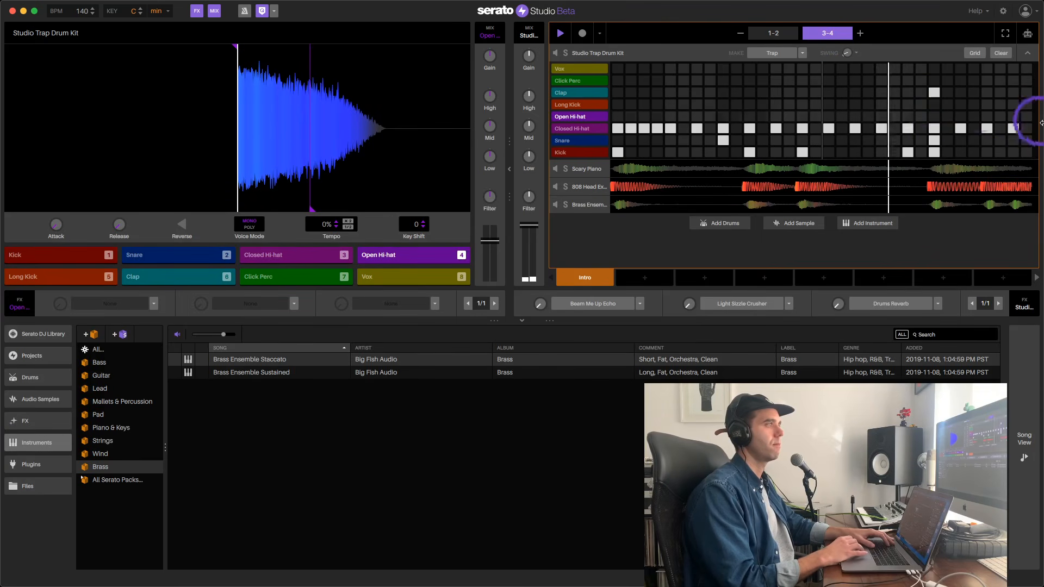
{"action": "left_click", "coordinate": [1013, 117]}
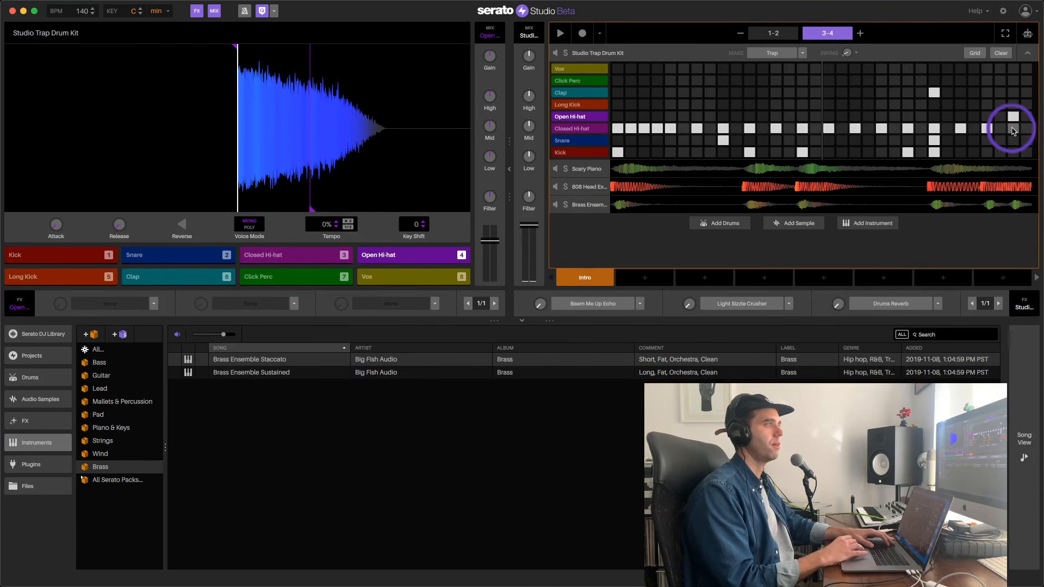
{"action": "key", "text": "space"}
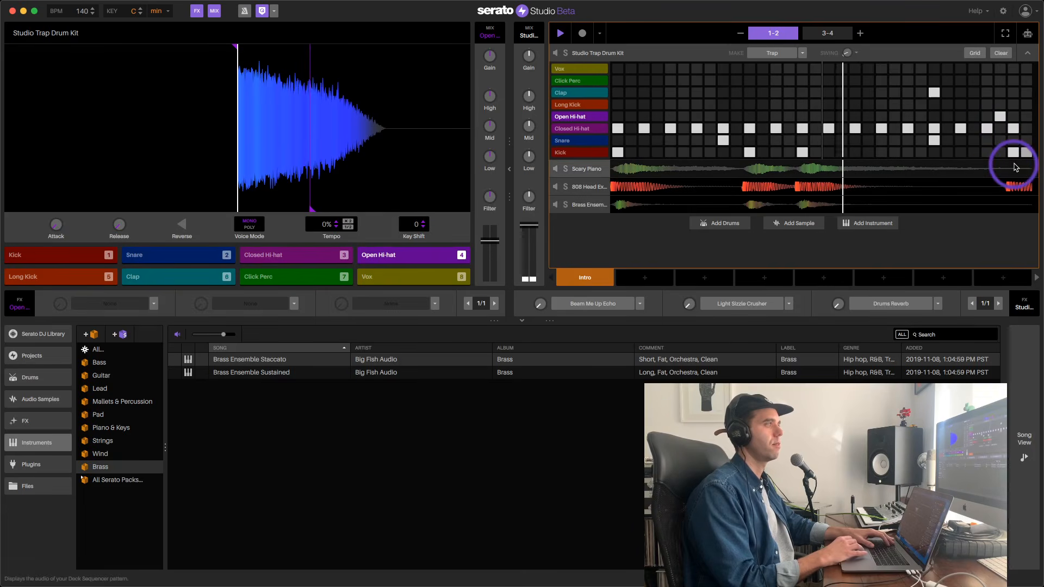
{"action": "key", "text": "space"}
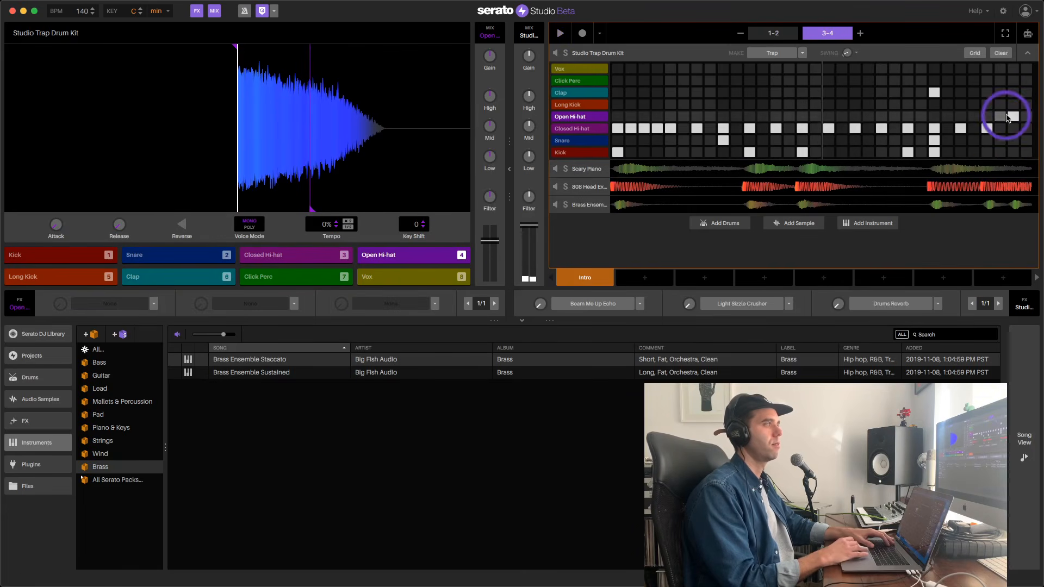
- Move bar 2's Open Hi-hat hit to step 15 in place of the Closed Hi-hat, and extend the Open Hi-hat sample's cue end point
{"action": "left_click", "coordinate": [790, 39]}
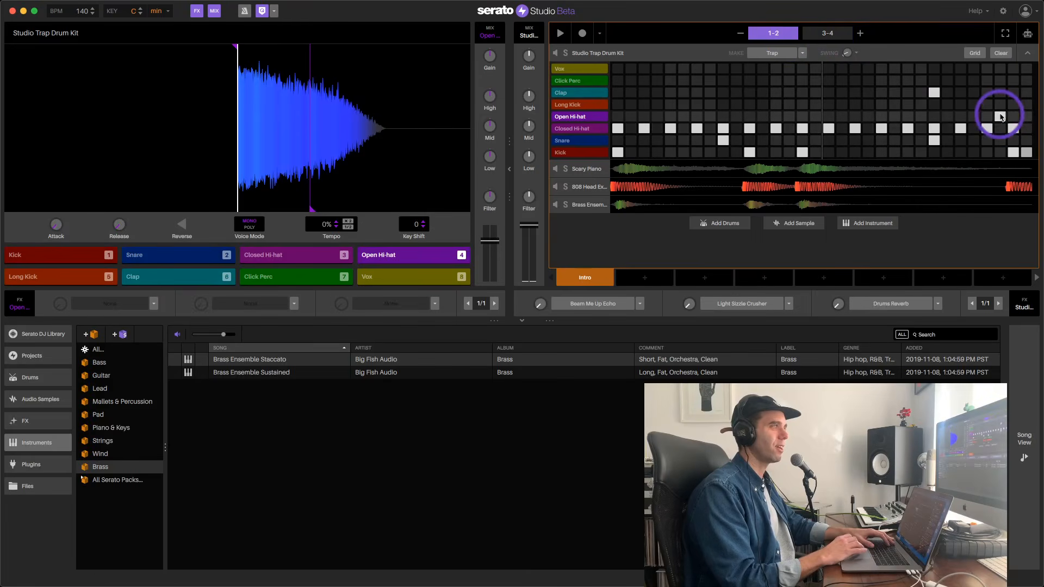
{"action": "left_click", "coordinate": [1014, 116]}
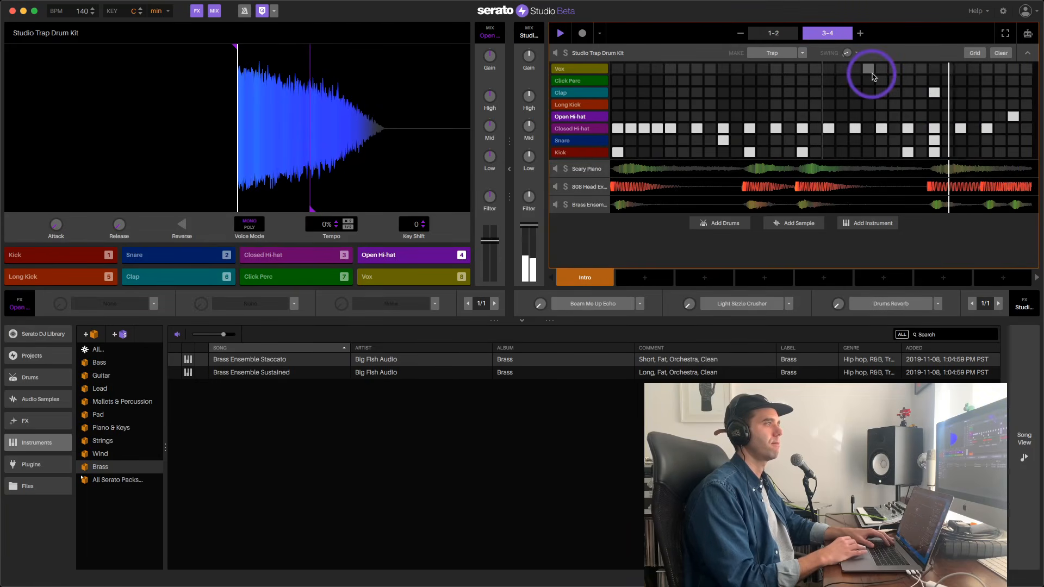
{"action": "key", "text": "space"}
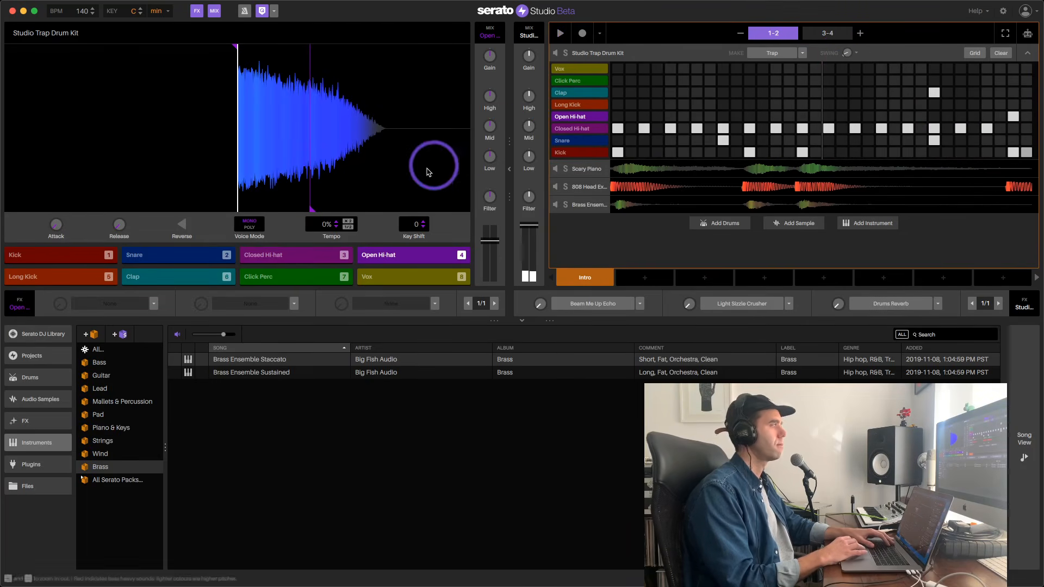
{"action": "key", "text": "space"}
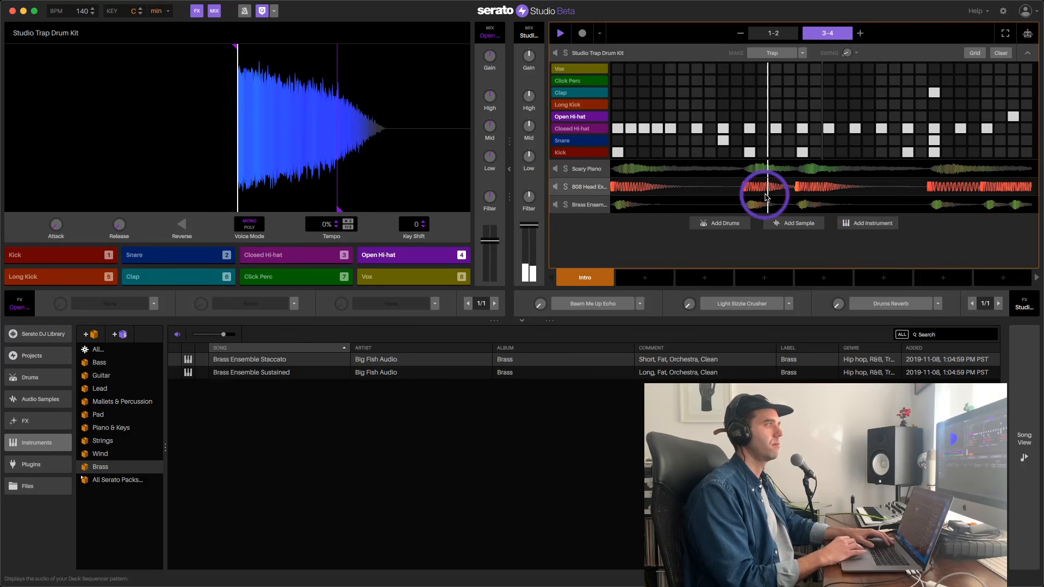
- Remove the Open Hi-hat hit from bar 2 and restore the Closed Hi-hat hit on that bar's step 15
{"action": "left_click", "coordinate": [767, 32]}
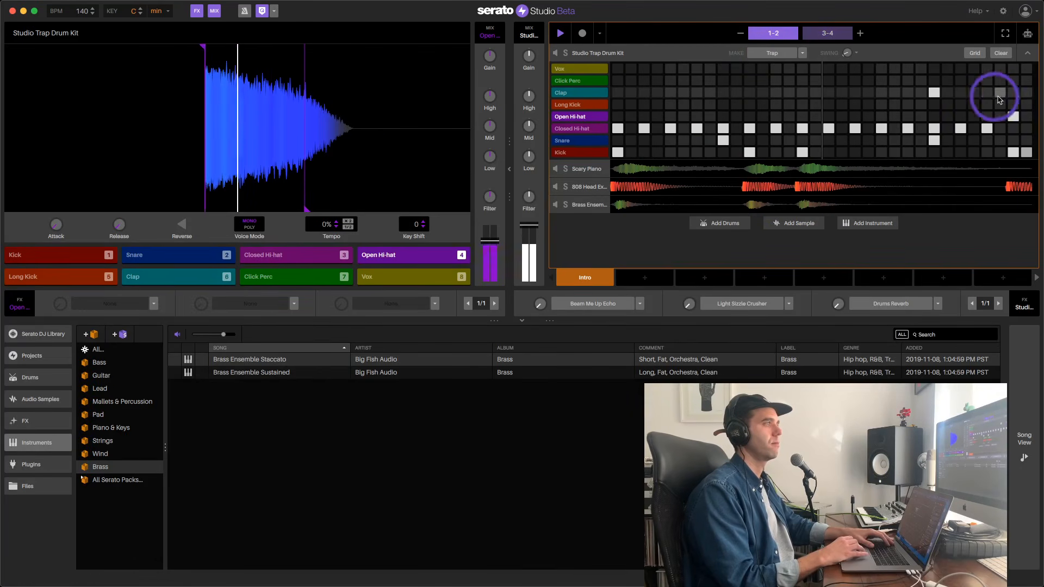
{"action": "left_click_drag", "start_coordinate": [1011, 115], "coordinate": [1010, 123]}
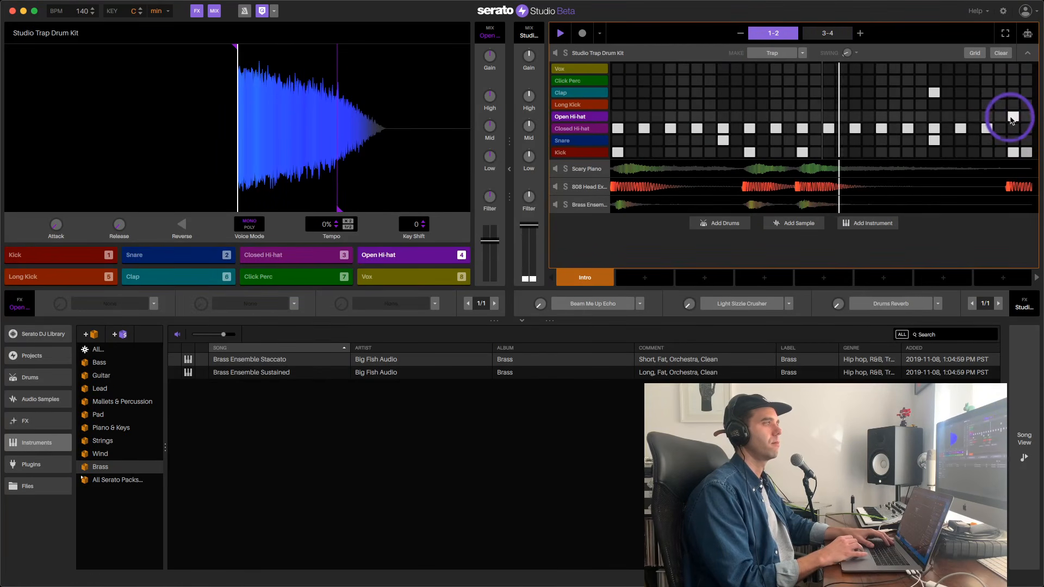
{"action": "left_click", "coordinate": [1012, 129]}
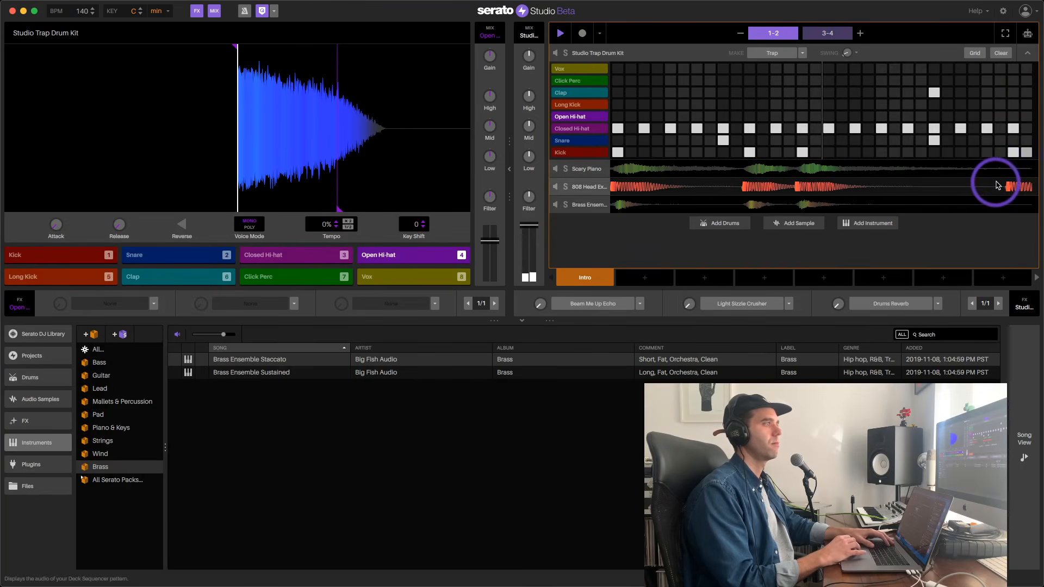
{"action": "left_click", "coordinate": [827, 34]}
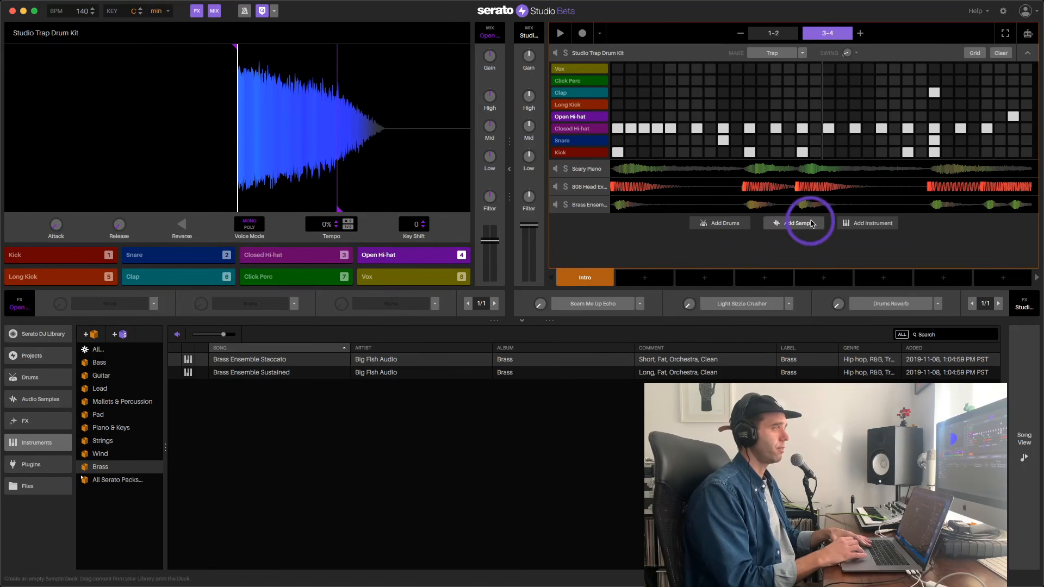
- Add an empty instrument deck to the scene and show the Fave Plugins crate in the plugin library
{"action": "left_click", "coordinate": [859, 223]}
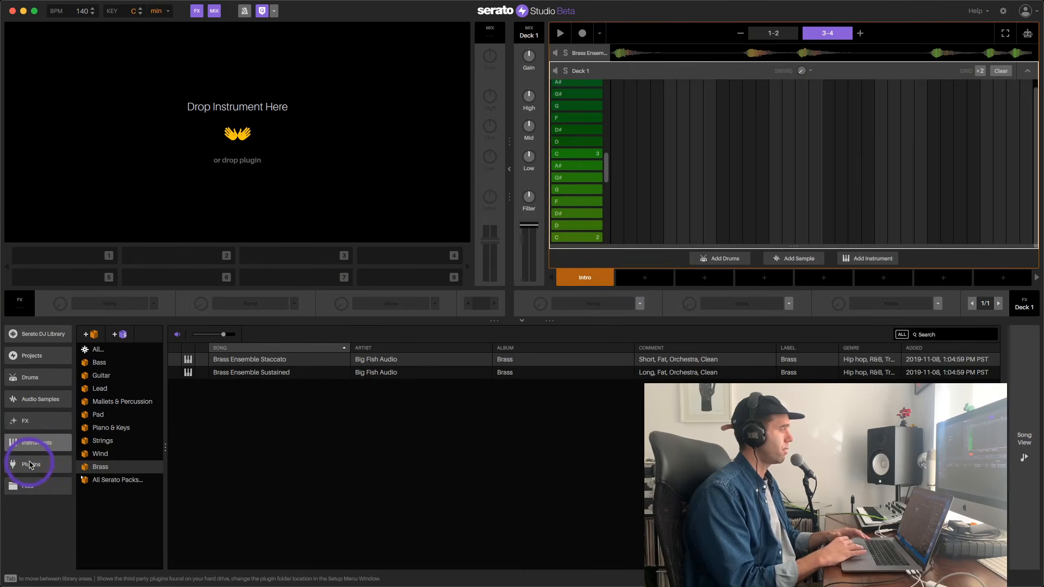
{"action": "left_click", "coordinate": [30, 465]}
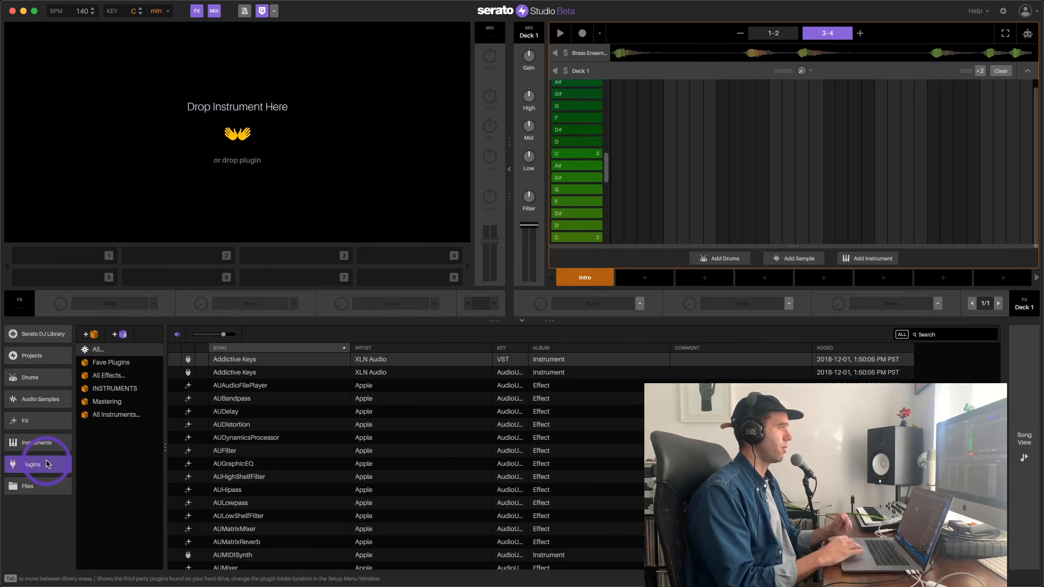
{"action": "left_click", "coordinate": [109, 363]}
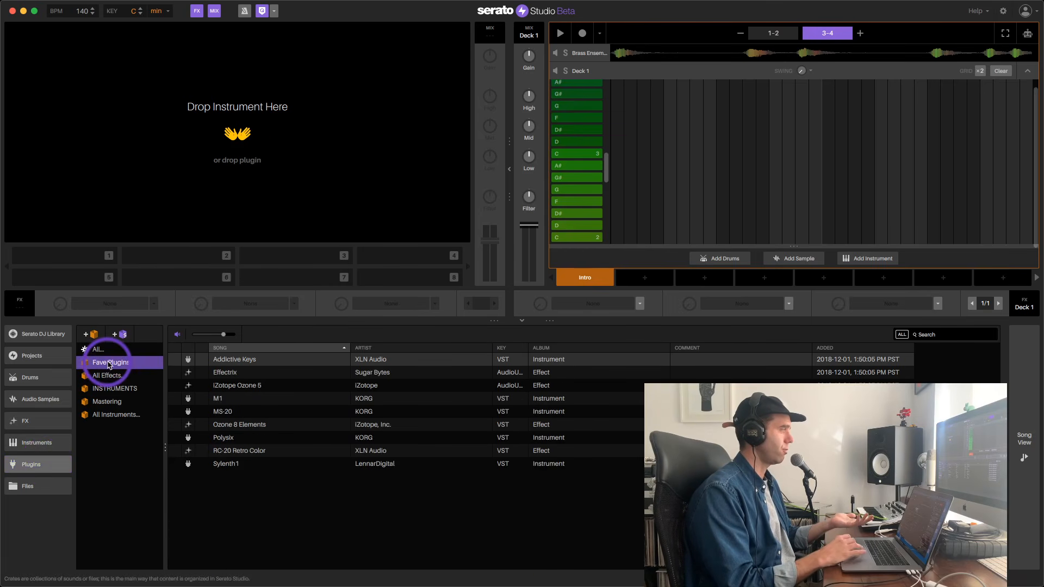
- Browse the other plugin crates and load Sylenth1 from the Fave Plugins crate onto the new instrument deck
{"action": "left_click", "coordinate": [99, 349]}
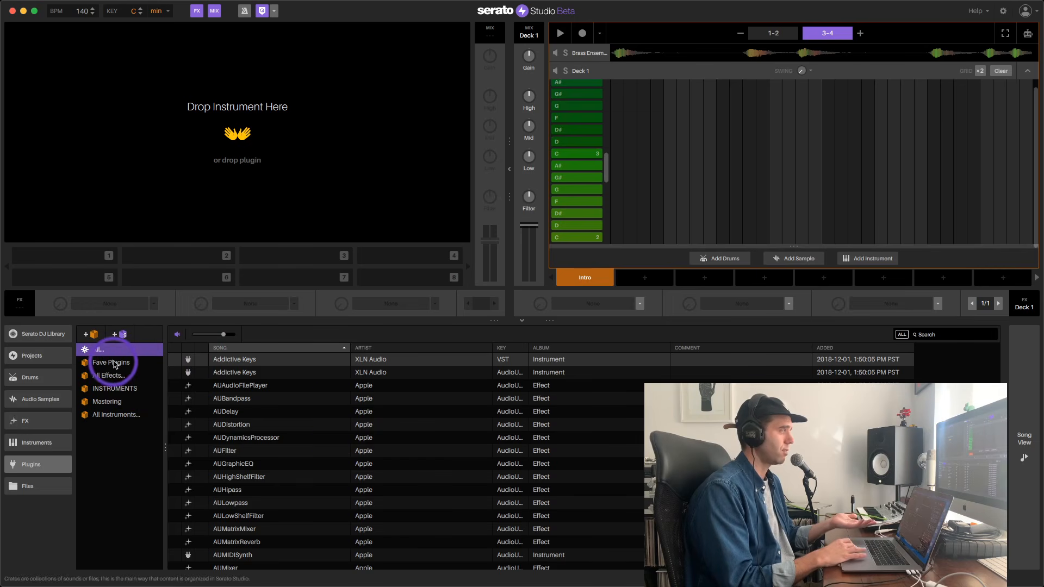
{"action": "left_click", "coordinate": [116, 389]}
{"action": "left_click", "coordinate": [115, 404]}
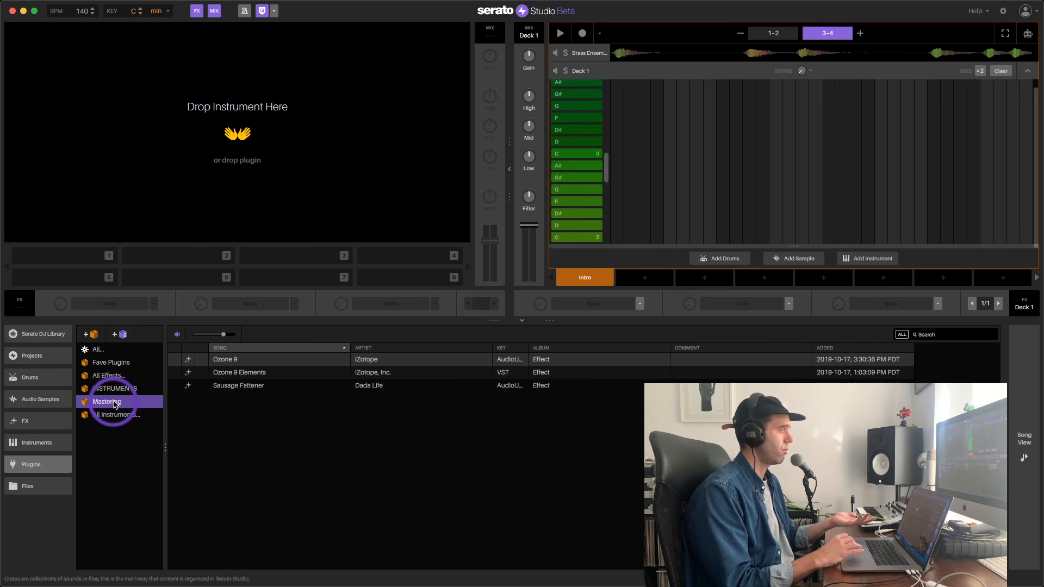
{"action": "left_click", "coordinate": [119, 416]}
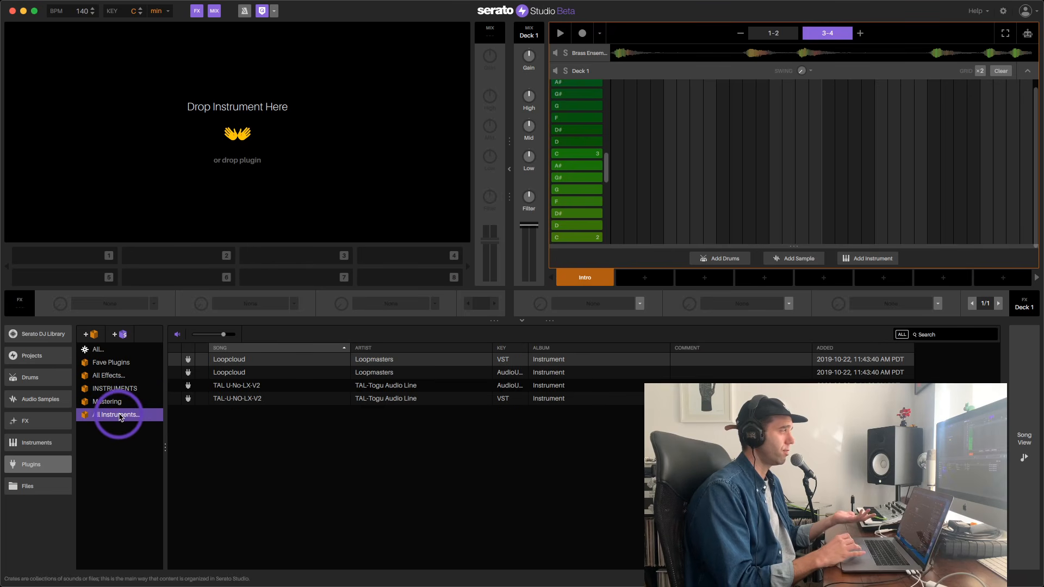
{"action": "left_click", "coordinate": [112, 365]}
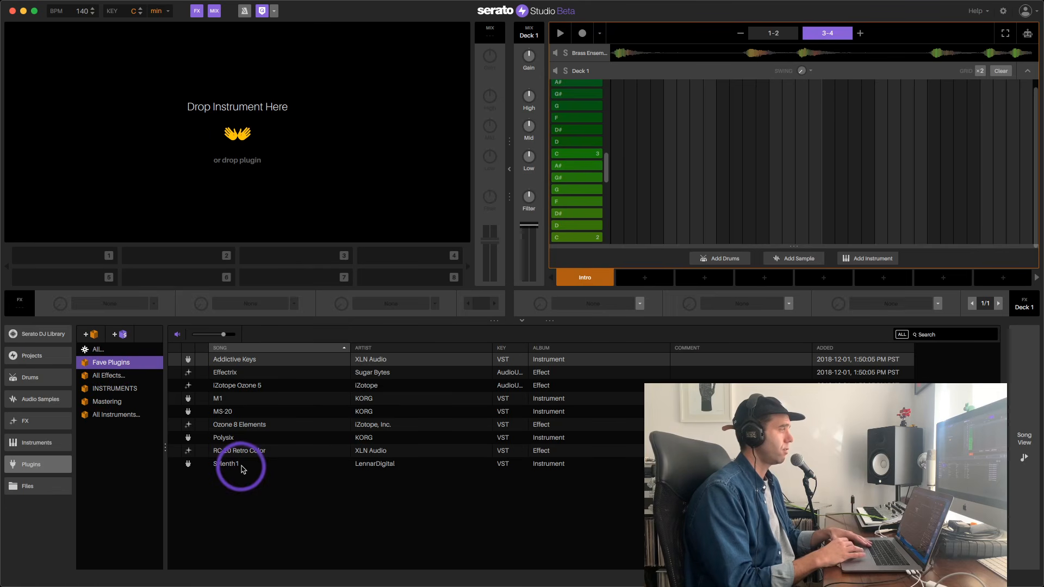
{"action": "left_click_drag", "start_coordinate": [240, 468], "coordinate": [221, 162]}
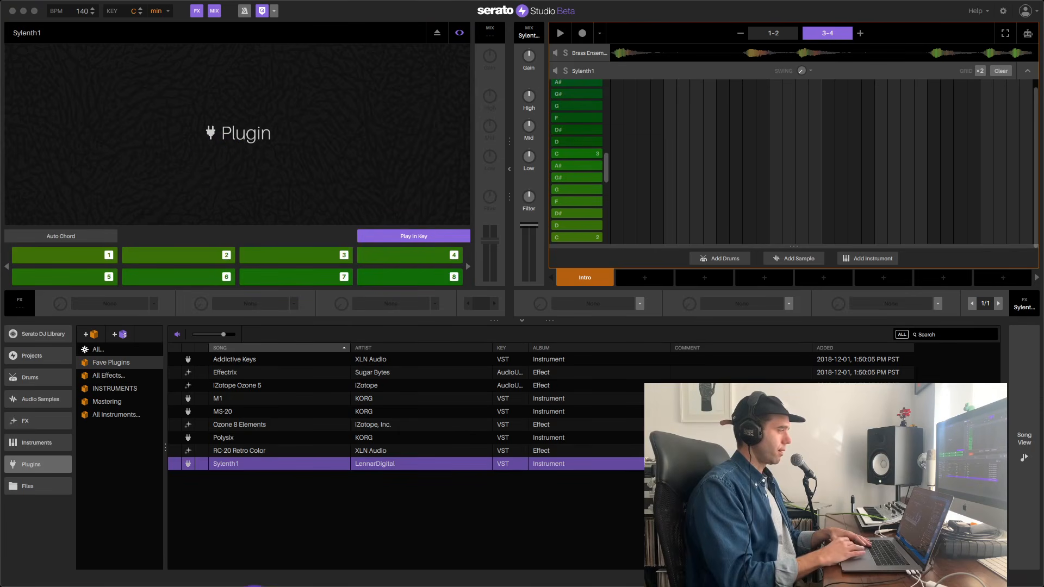
- Load the Oliver_Sylenth_Bank.fxb bank from the SoundBanks folder into Sylenth1
{"action": "left_click_drag", "start_coordinate": [253, 584], "coordinate": [191, 4]}
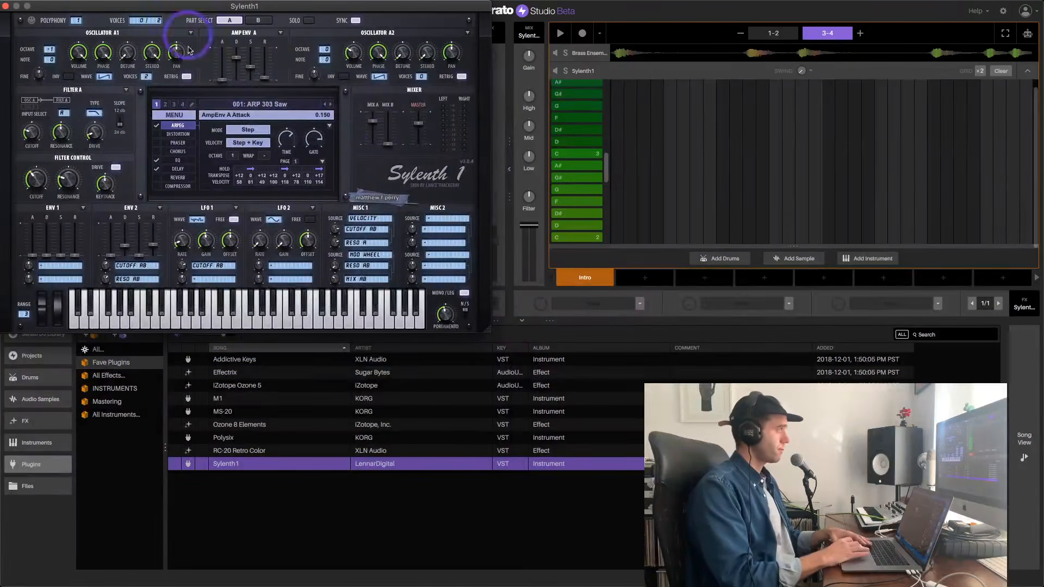
{"action": "left_click", "coordinate": [188, 116]}
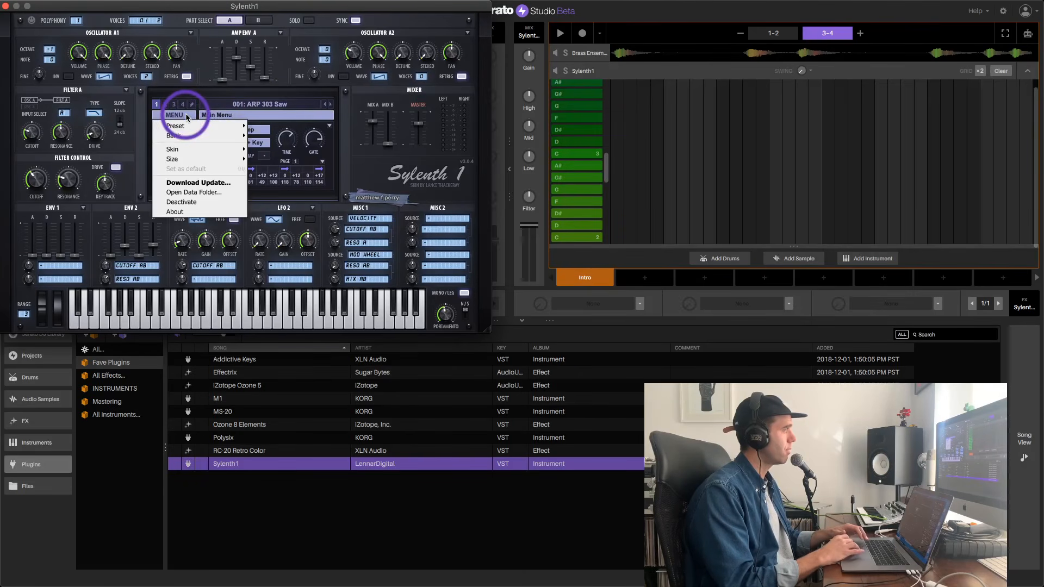
{"action": "mouse_move", "coordinate": [193, 127]}
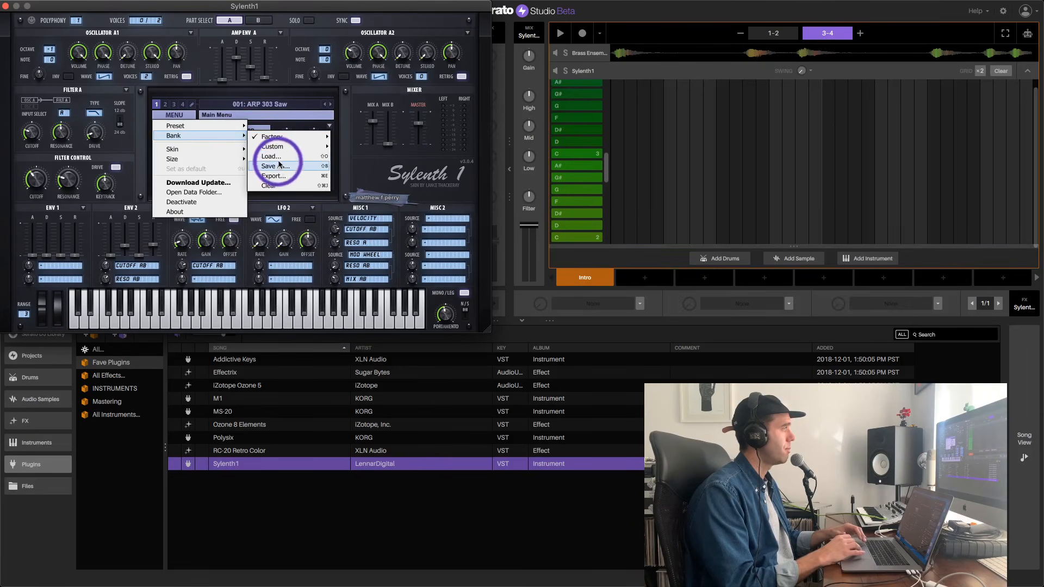
{"action": "mouse_move", "coordinate": [275, 147]}
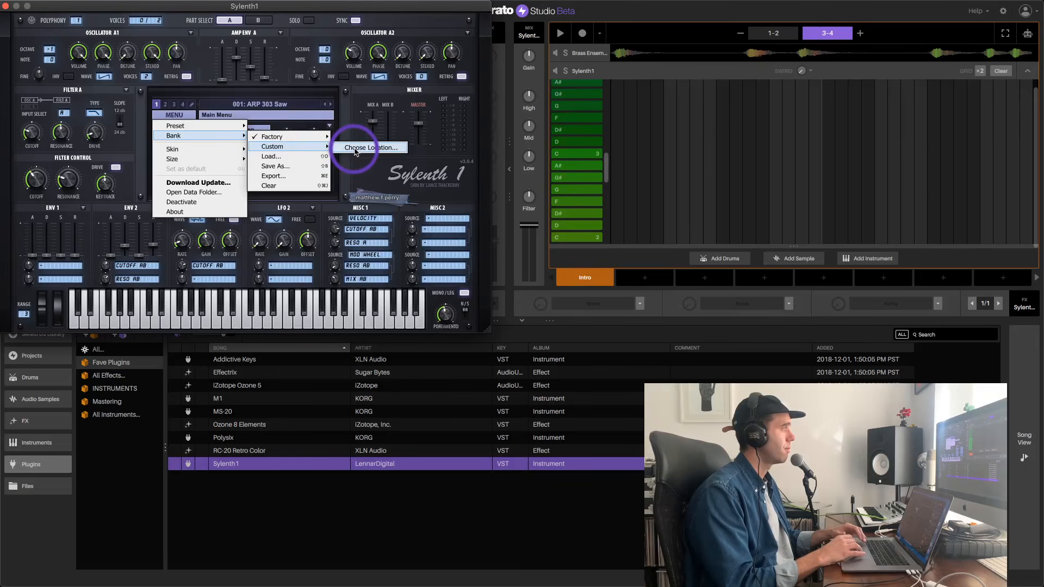
{"action": "left_click", "coordinate": [305, 157]}
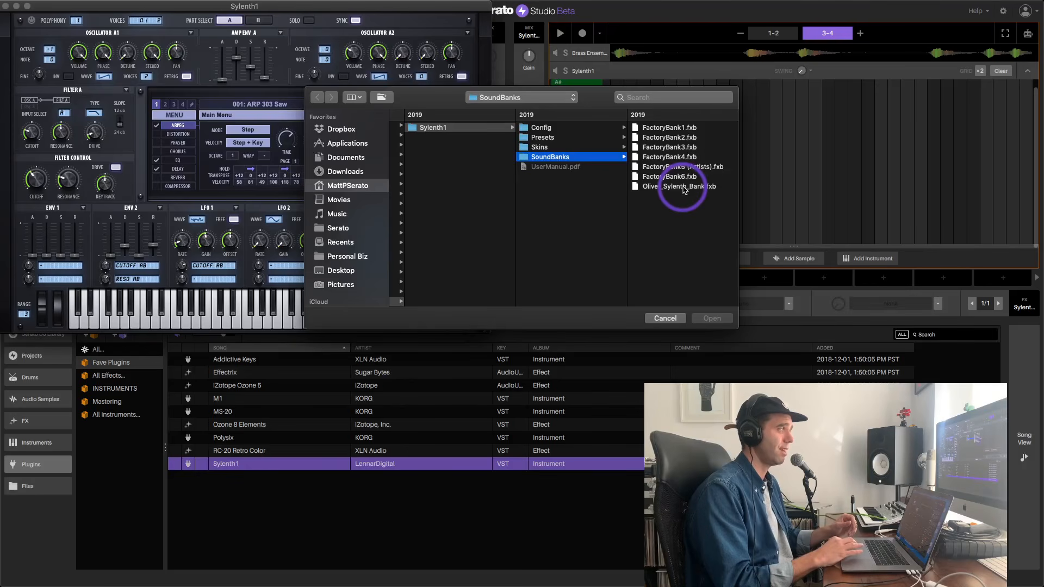
{"action": "left_click", "coordinate": [684, 187]}
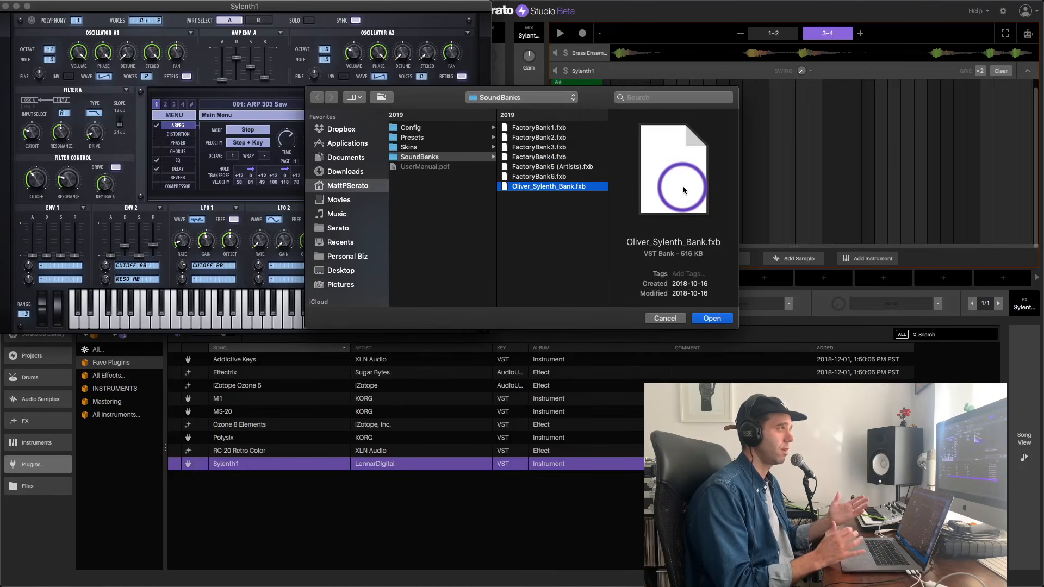
{"action": "left_click", "coordinate": [711, 319]}
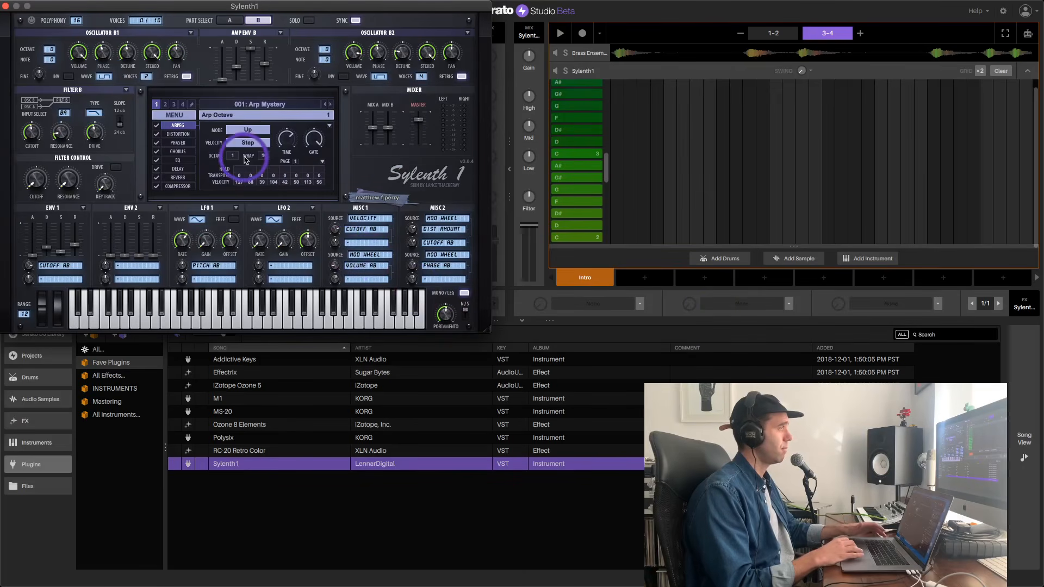
- Audition the 001: Arp Mystery preset, switch to 029: Lead Floater and play a note with it
{"action": "key", "text": "a"}
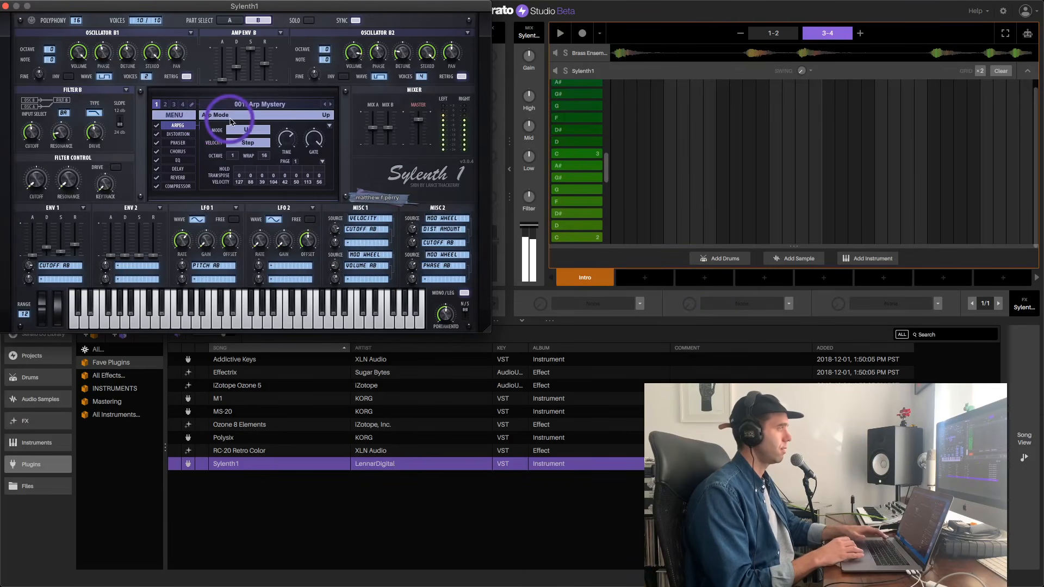
{"action": "left_click", "coordinate": [256, 103]}
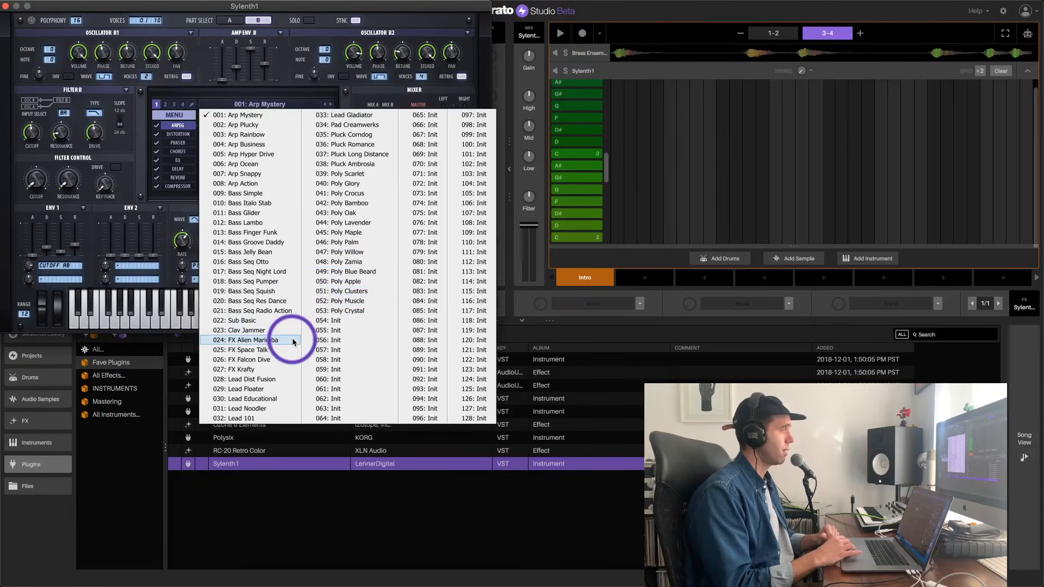
{"action": "left_click", "coordinate": [258, 389]}
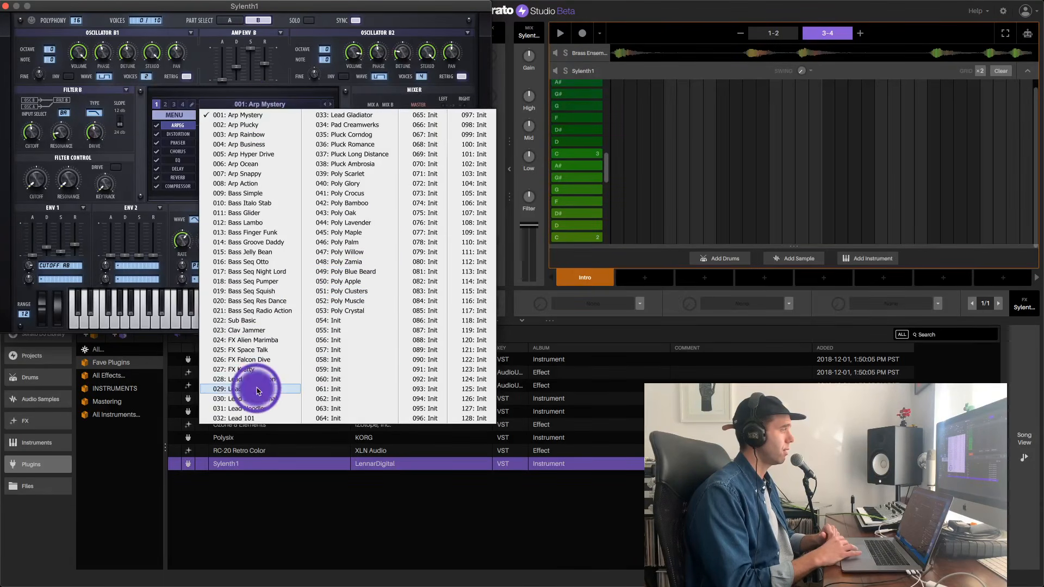
{"action": "key", "text": "a"}
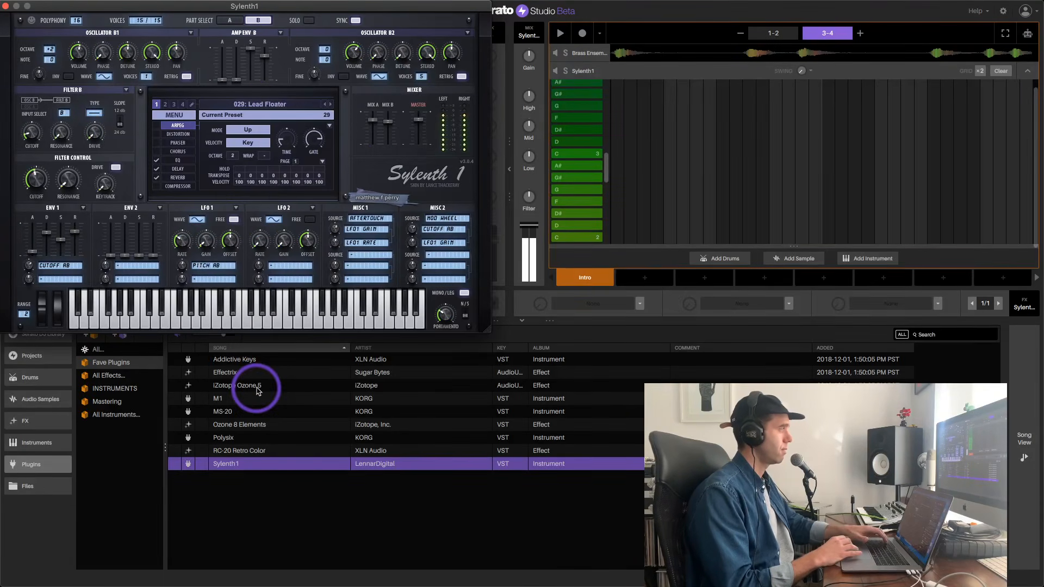
- Advance through the following lead presets to 034: Pad Creamwerks and try it with a few notes one octave higher
{"action": "left_click", "coordinate": [330, 105]}
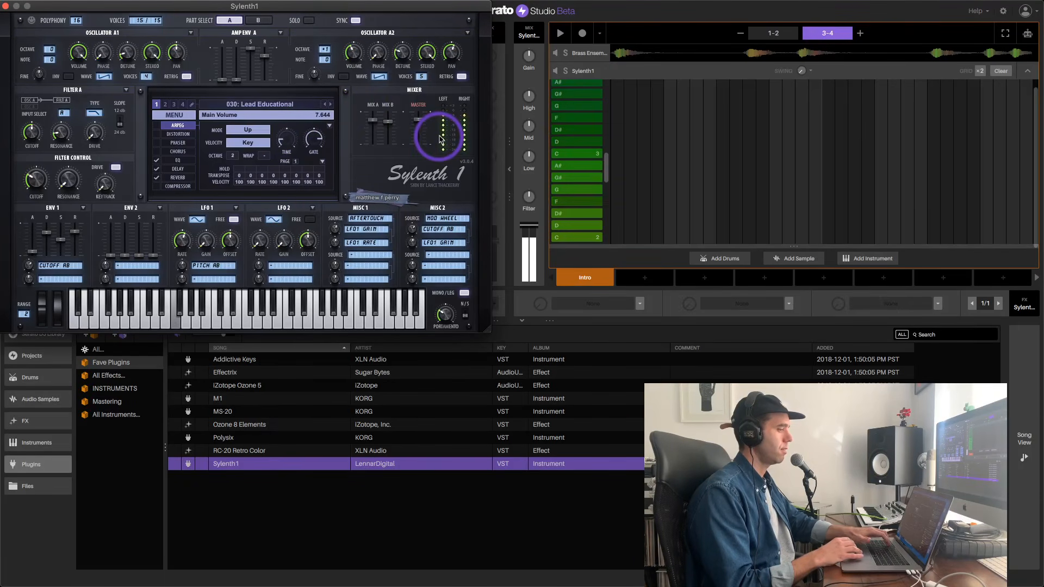
{"action": "left_click", "coordinate": [330, 106]}
{"action": "left_click", "coordinate": [330, 106]}
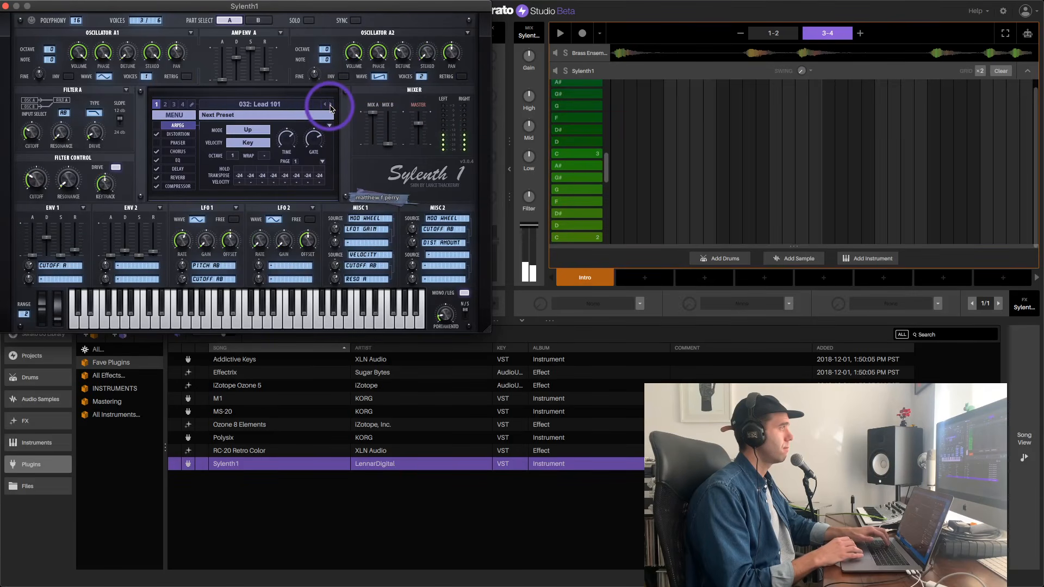
{"action": "left_click", "coordinate": [330, 105]}
{"action": "left_click", "coordinate": [330, 106]}
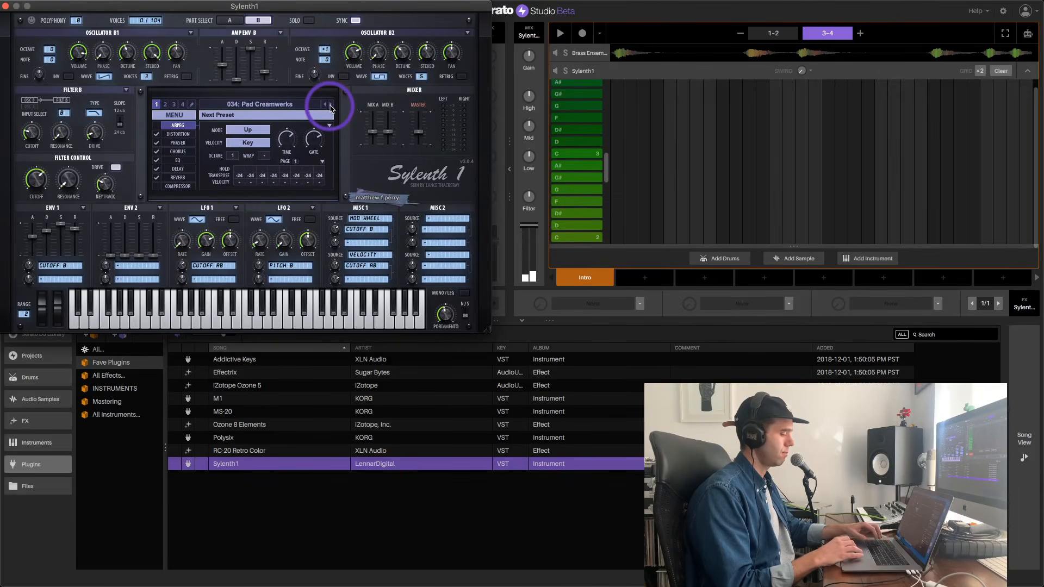
{"action": "key", "text": "x"}
{"action": "key", "text": "f"}
{"action": "key", "text": "g"}
{"action": "key", "text": "f"}
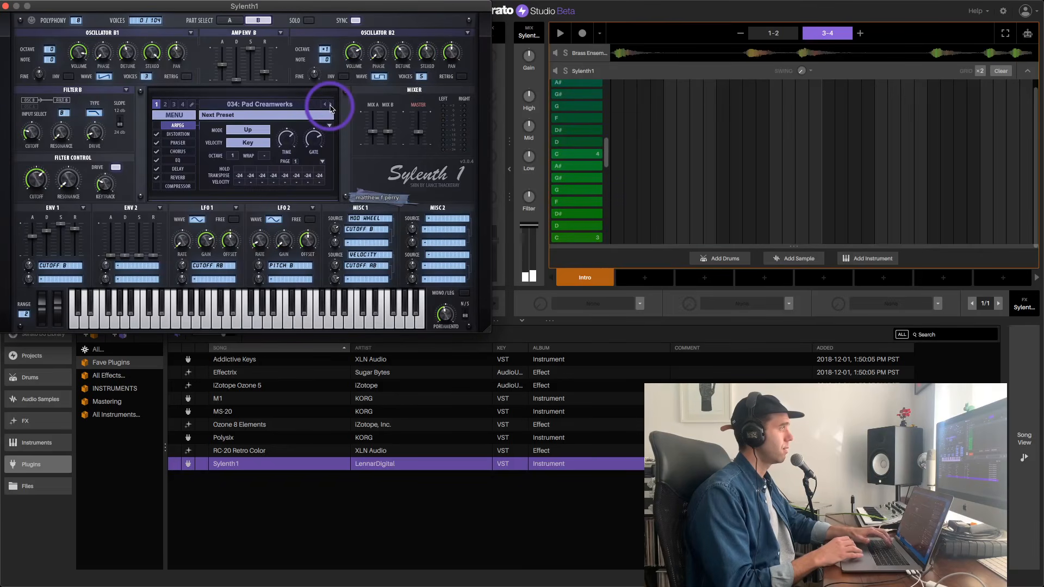
- Switch to the 035: Pluck Corndog preset and audition it with a few notes, raising the note range to octave 5
{"action": "left_click", "coordinate": [330, 105]}
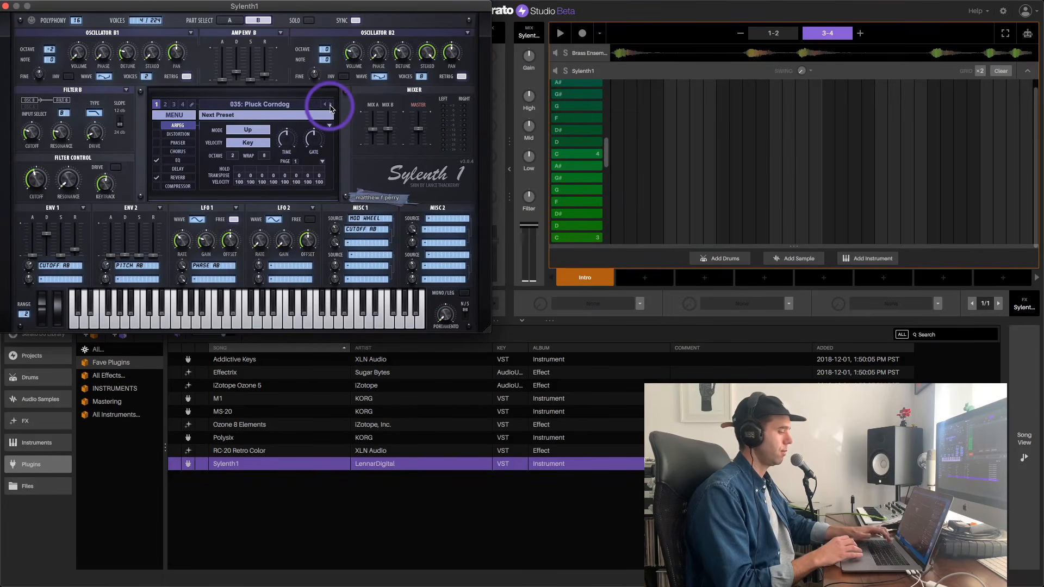
{"action": "key", "text": "f"}
{"action": "key", "text": "f"}
{"action": "key", "text": "h"}
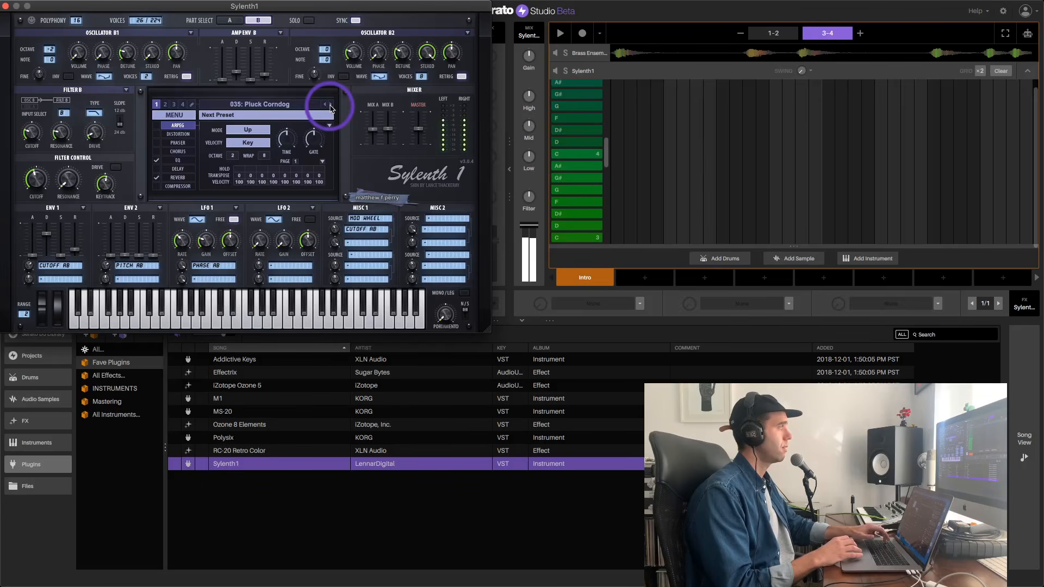
{"action": "key", "text": "a"}
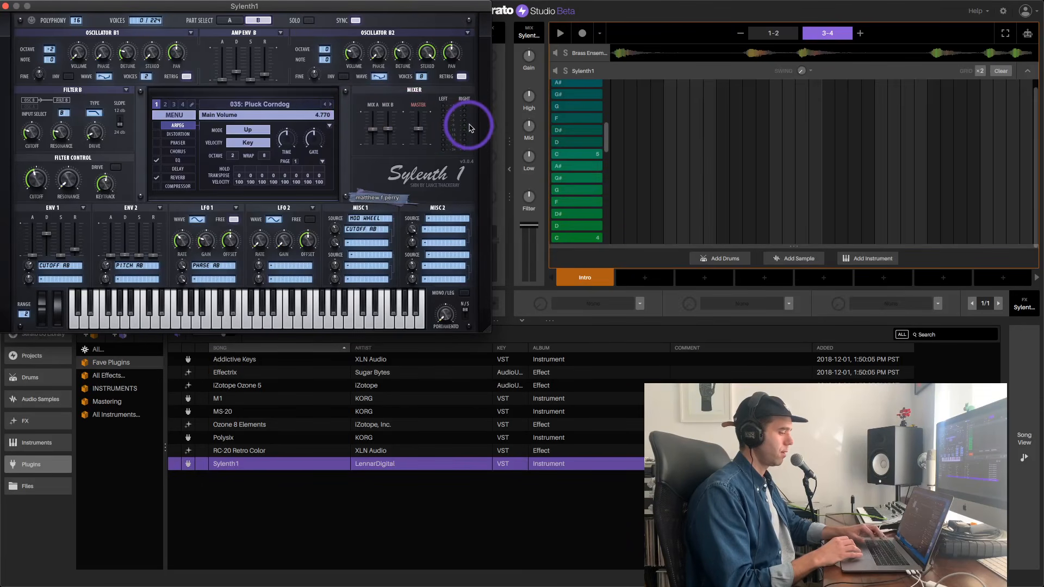
- Play the beat and try out a pluck melody over it with the Pluck Corndog sound, then stop playback
{"action": "key", "text": "space"}
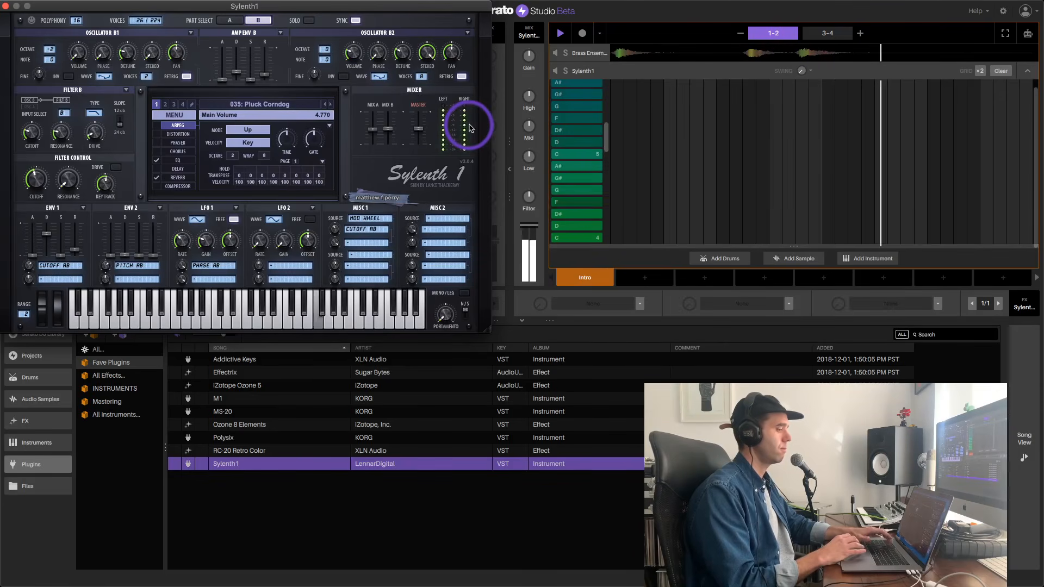
{"action": "key", "text": "f"}
{"action": "key", "text": "g"}
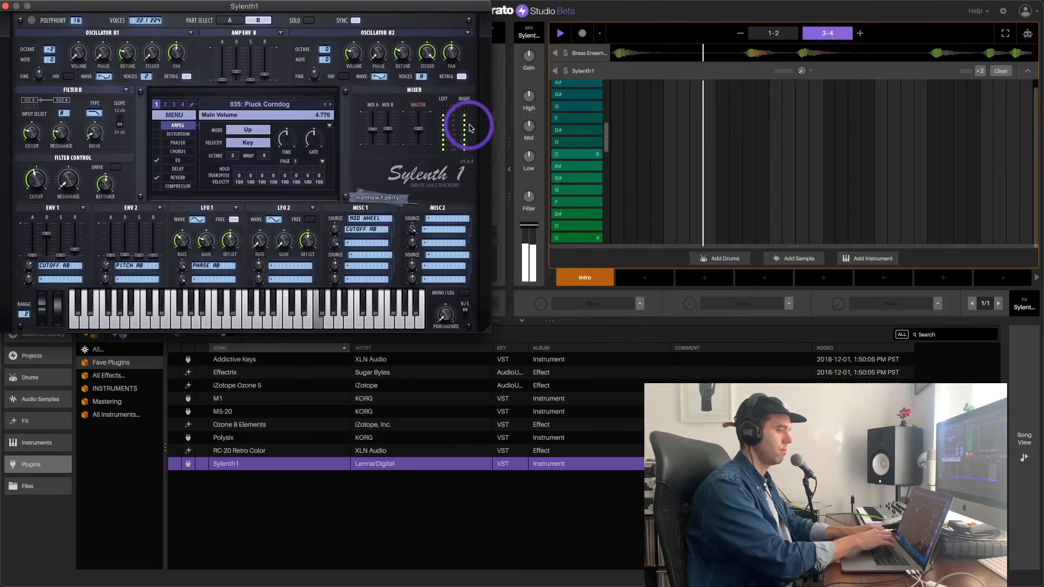
{"action": "key", "text": "f"}
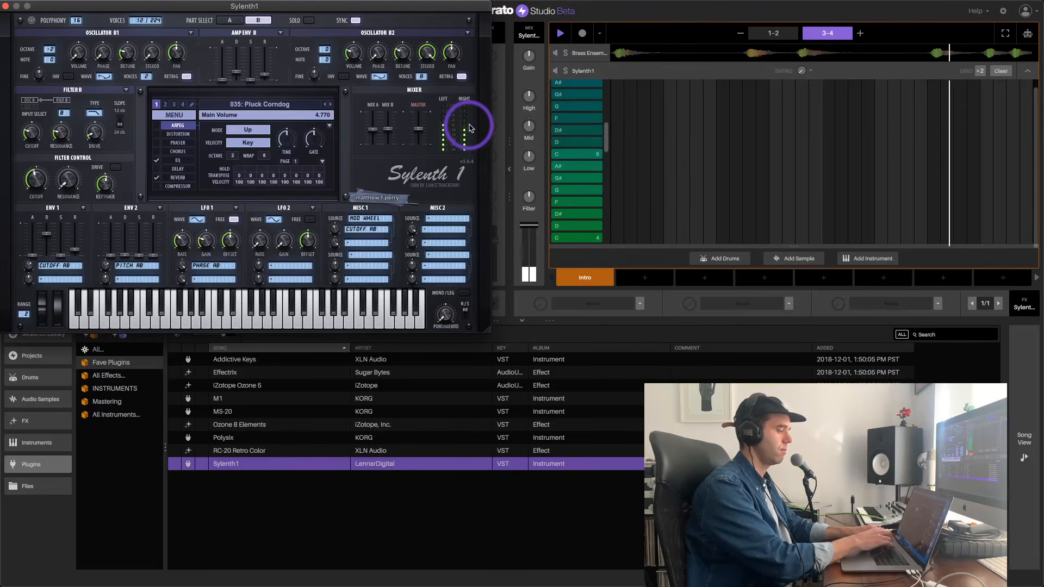
{"action": "key", "text": "f"}
{"action": "key", "text": "a"}
{"action": "key", "text": "f"}
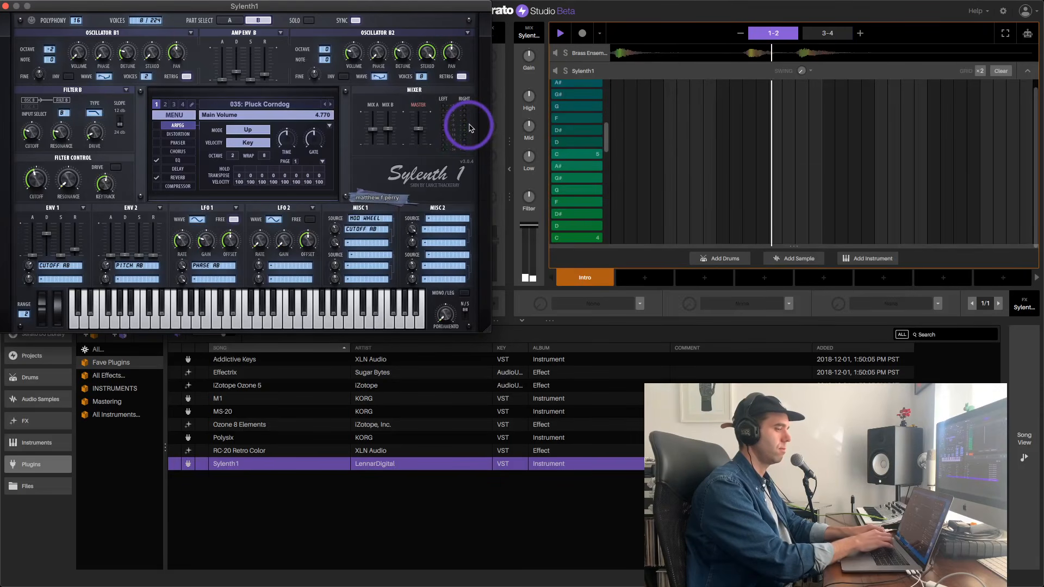
{"action": "key", "text": "f"}
{"action": "key", "text": "h"}
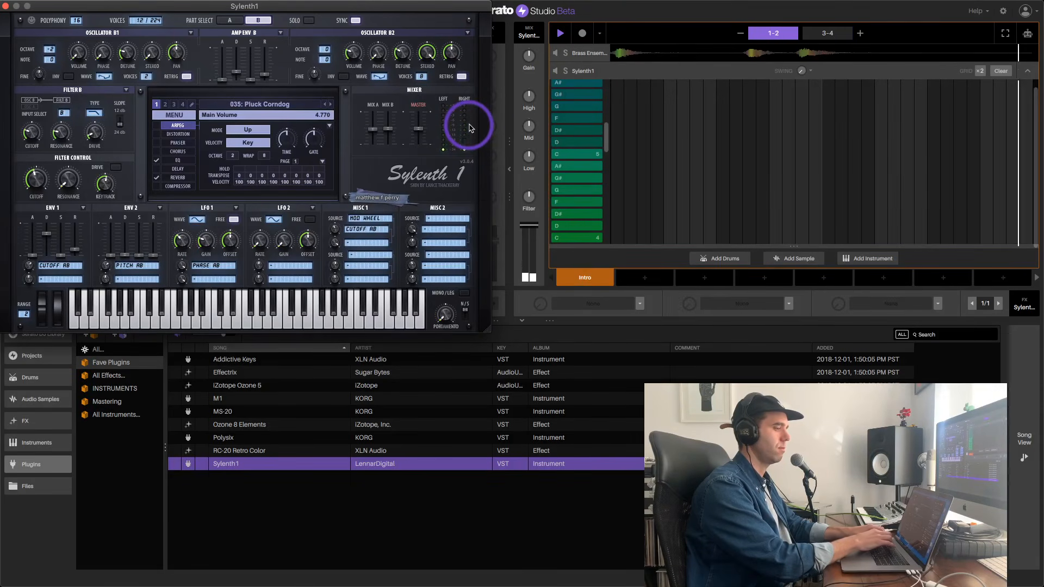
{"action": "key", "text": "g"}
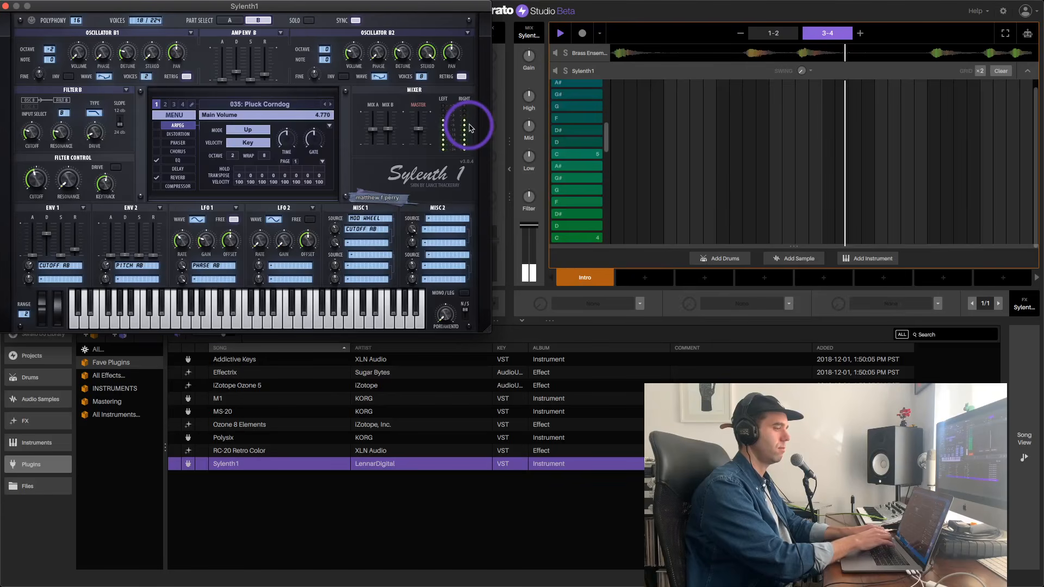
{"action": "key", "text": "g"}
{"action": "key", "text": "h"}
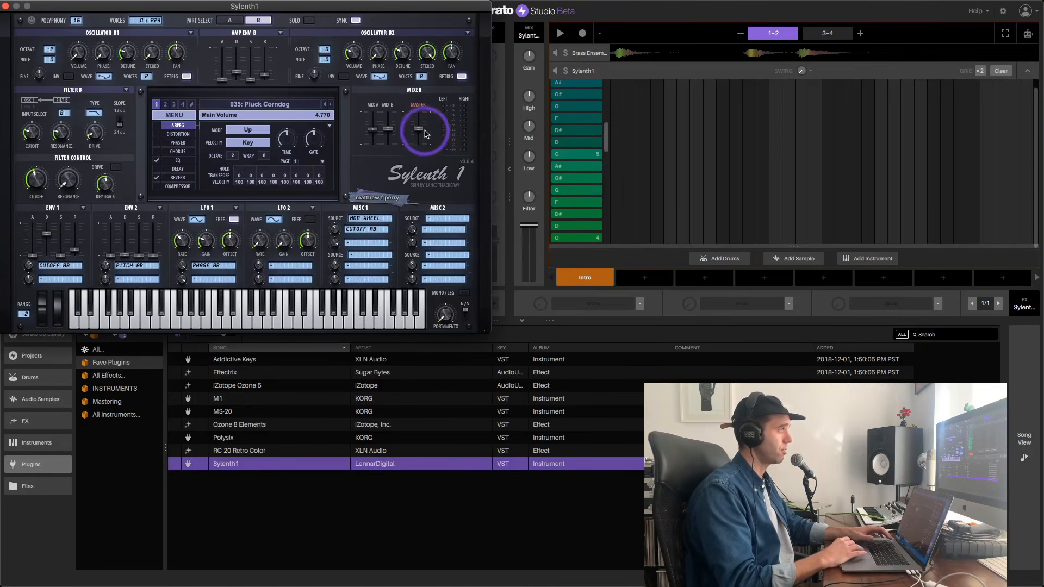
- Close the Sylenth1 window and load Light Tail Reverb into the instrument deck's first effect slot
{"action": "left_click", "coordinate": [7, 7]}
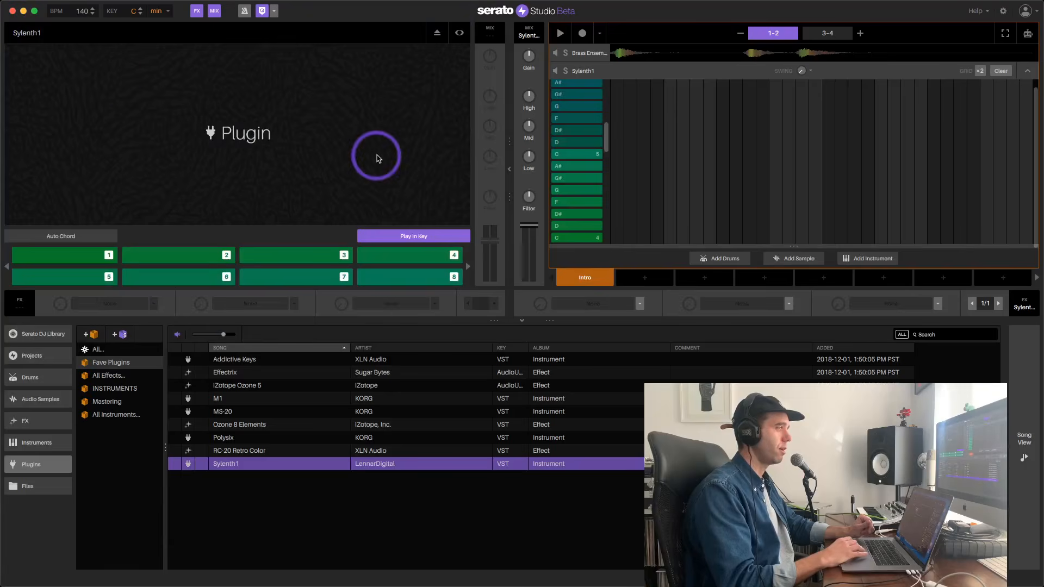
{"action": "left_click", "coordinate": [639, 305]}
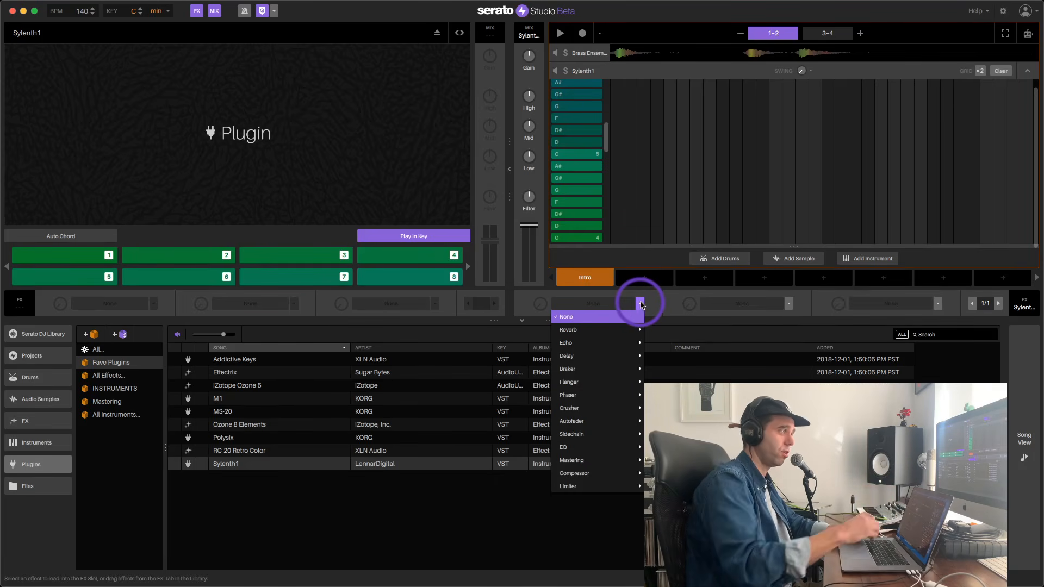
{"action": "mouse_move", "coordinate": [625, 336]}
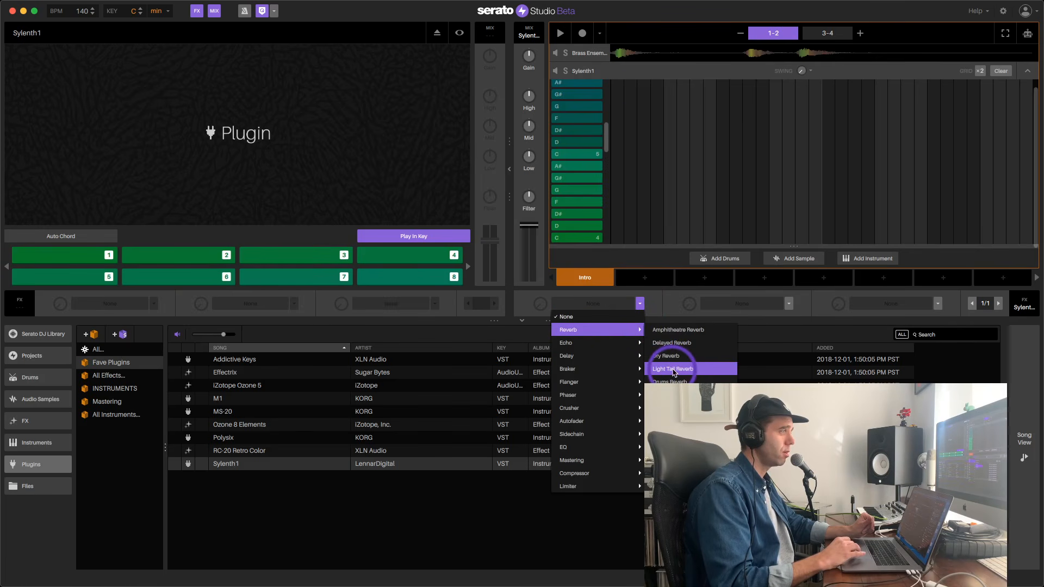
{"action": "left_click", "coordinate": [673, 369]}
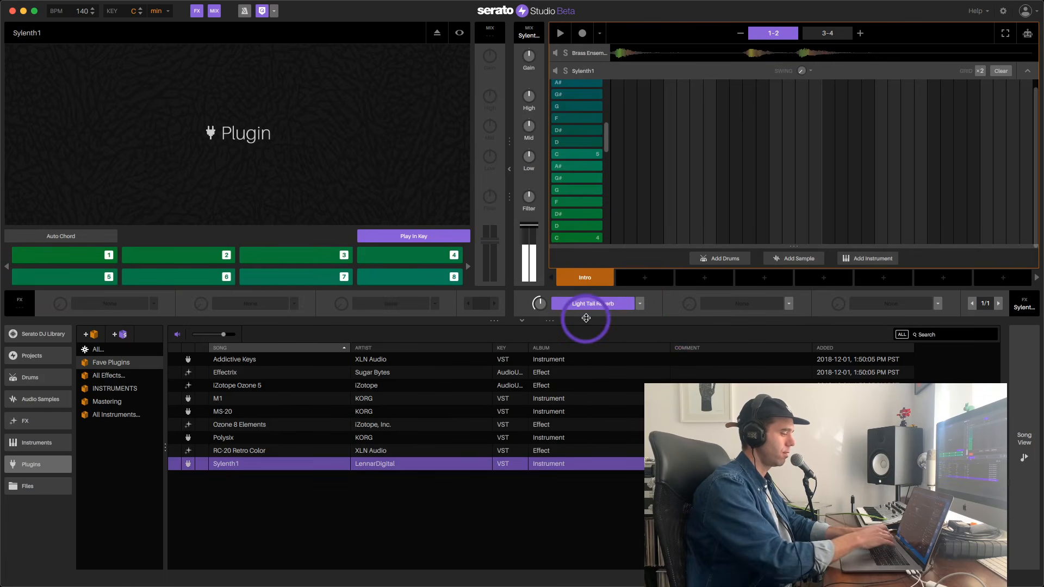
- Lower the Light Tail Reverb level while testing the sound with pads 4 and 5
{"action": "left_click", "coordinate": [539, 302]}
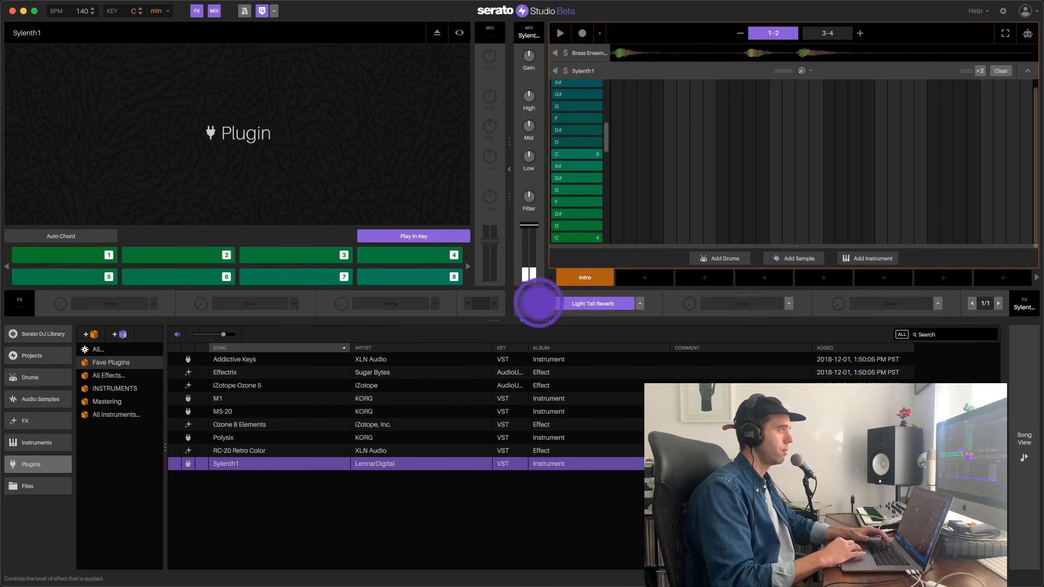
{"action": "left_click_drag", "start_coordinate": [538, 306], "coordinate": [538, 305]}
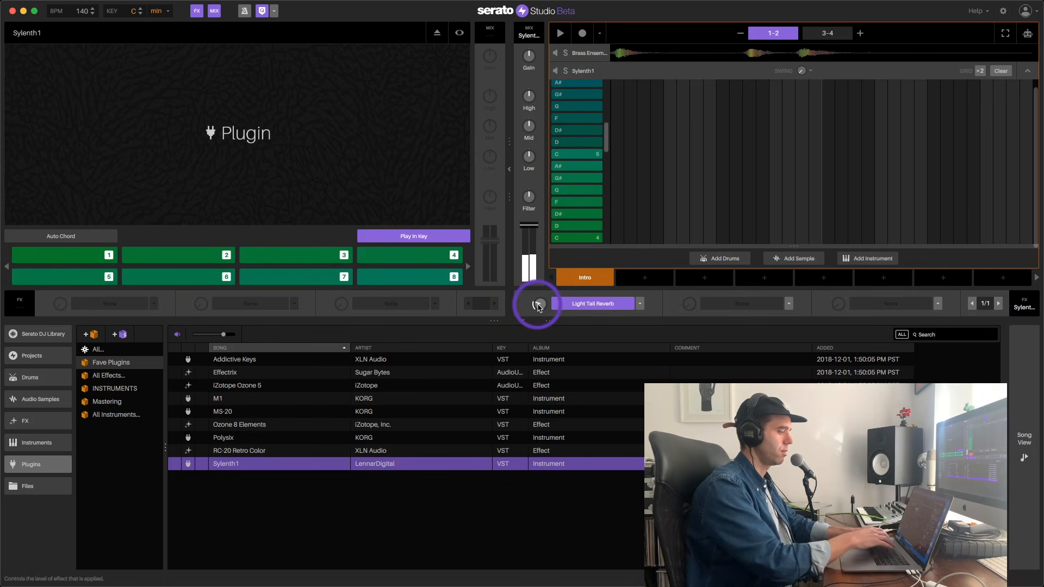
{"action": "key", "text": "4"}
{"action": "key", "text": "5"}
{"action": "key", "text": "4"}
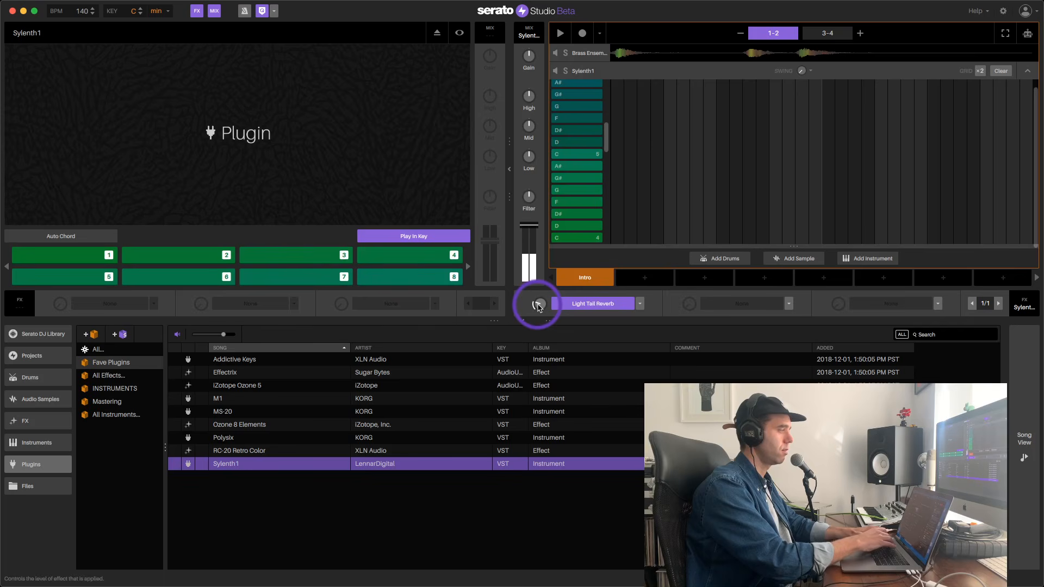
{"action": "left_click_drag", "start_coordinate": [537, 305], "coordinate": [537, 308]}
{"action": "key", "text": "4"}
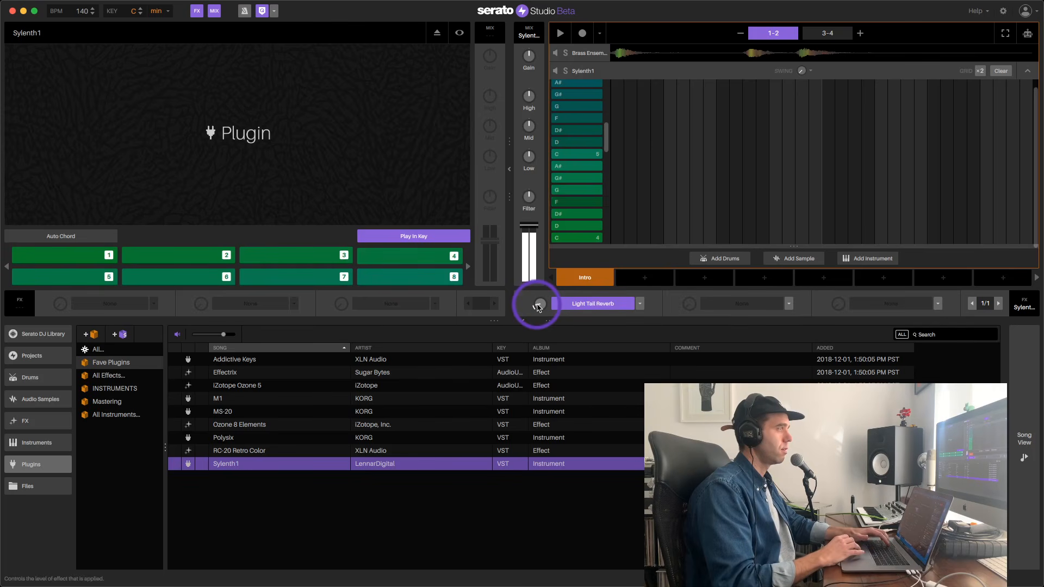
{"action": "key", "text": "5"}
{"action": "key", "text": "4"}
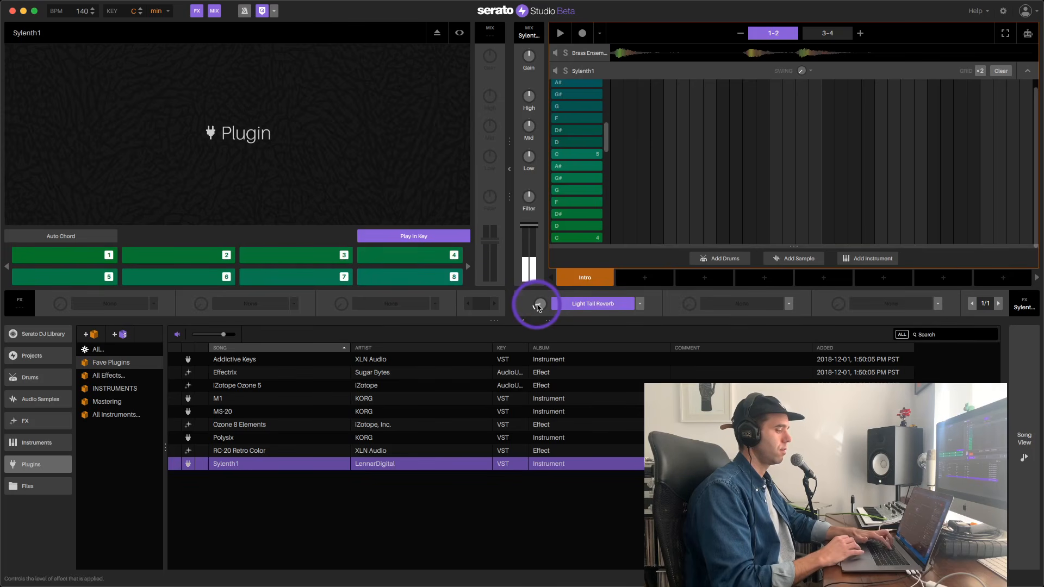
- Load Dub Echo into the Sylenth1 deck's second effect slot
{"action": "left_click", "coordinate": [788, 303]}
{"action": "mouse_move", "coordinate": [761, 343]}
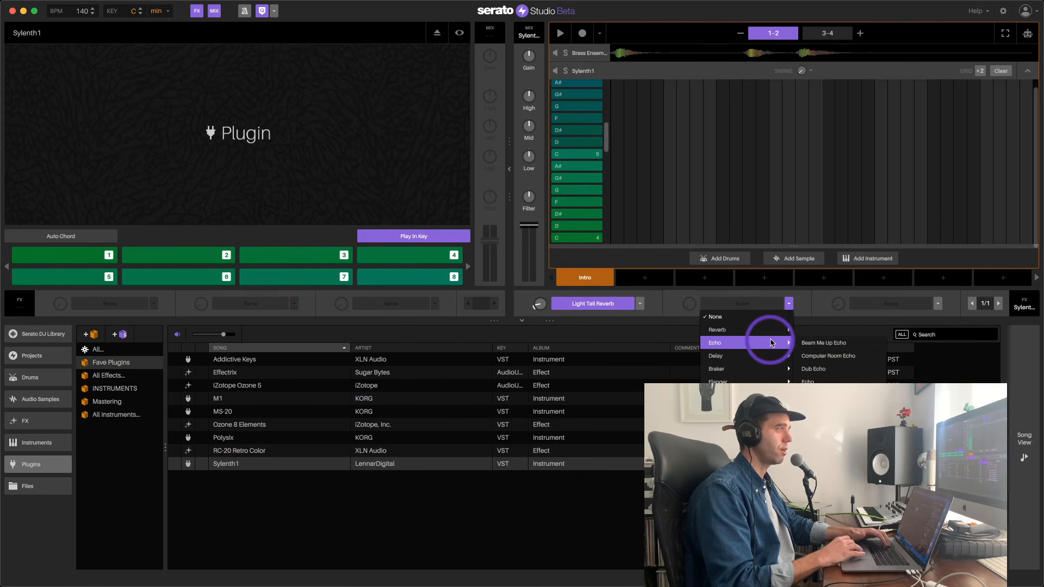
{"action": "left_click", "coordinate": [810, 380]}
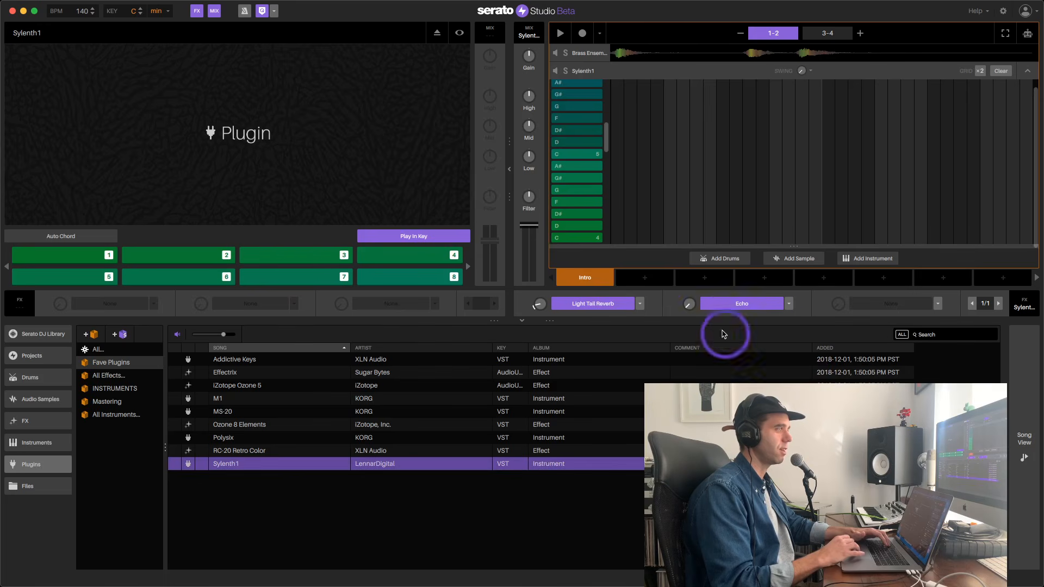
{"action": "left_click", "coordinate": [788, 303]}
{"action": "mouse_move", "coordinate": [761, 343]}
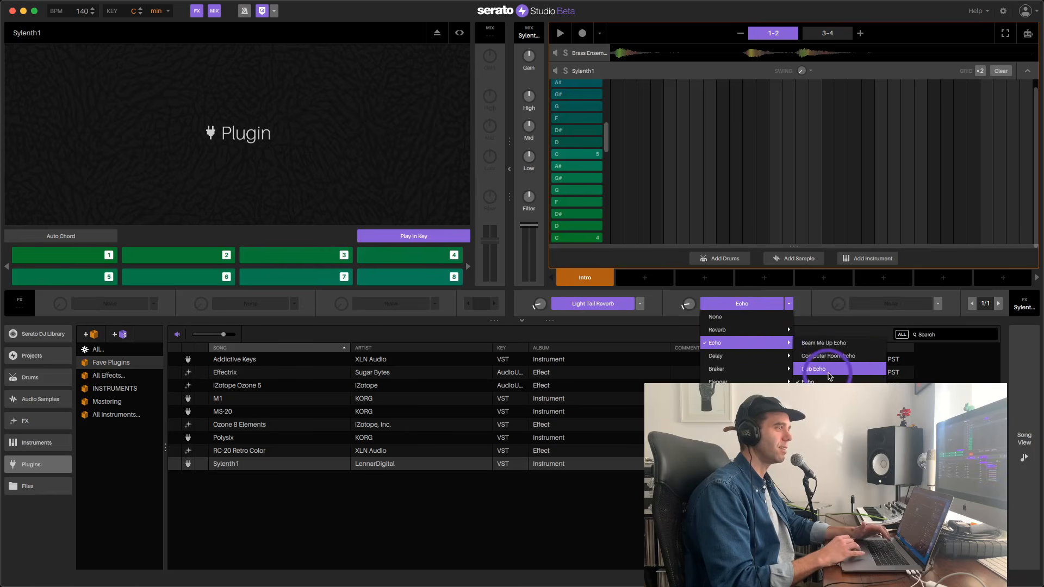
{"action": "left_click", "coordinate": [815, 369]}
- Audition the pluck sound through the reverb and Dub Echo by playing pads 5, 4, 1 and 6
{"action": "key", "text": "5"}
{"action": "key", "text": "5"}
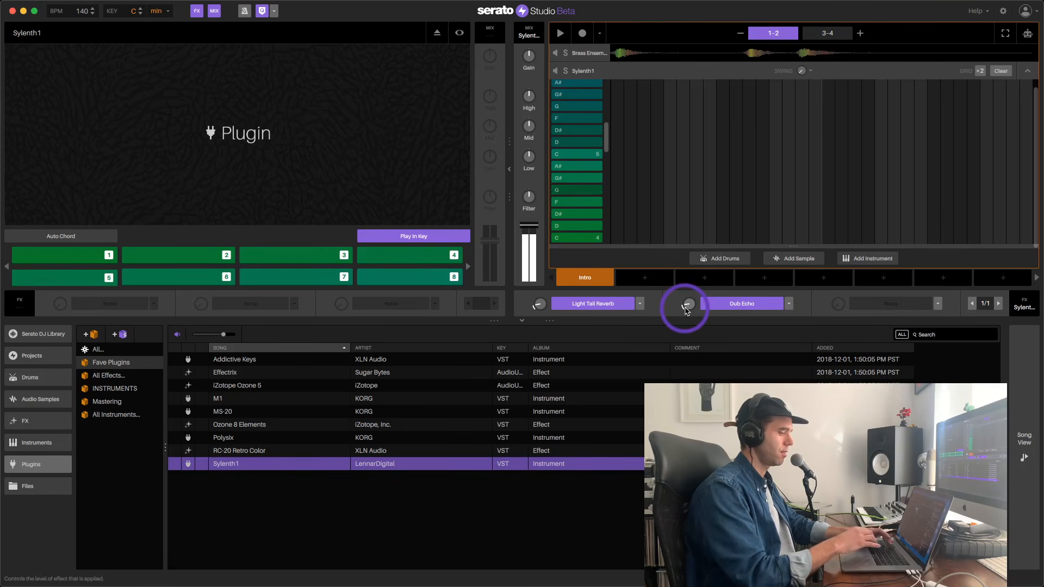
{"action": "key", "text": "4"}
{"action": "key", "text": "5"}
{"action": "key", "text": "1"}
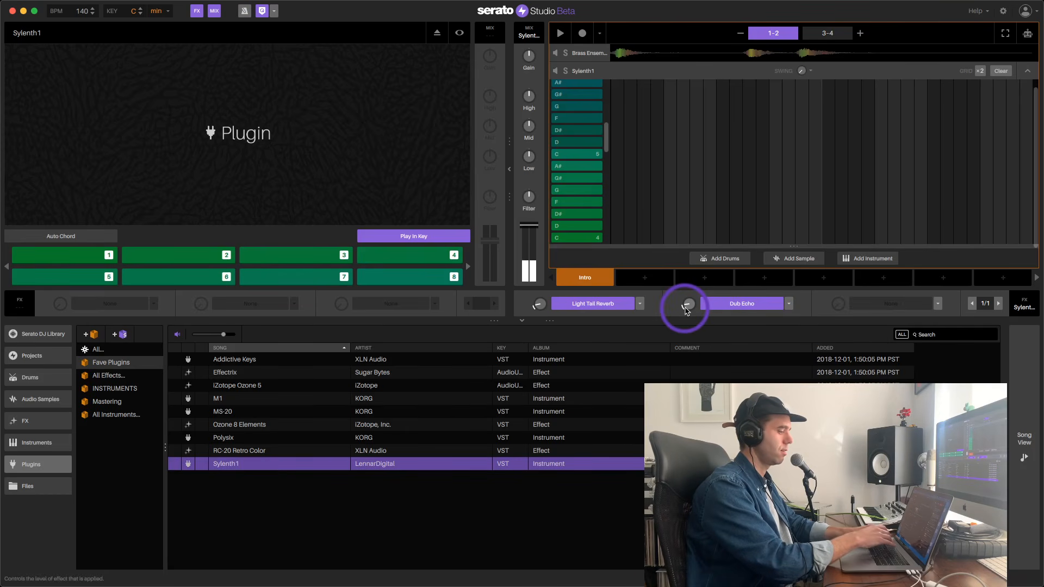
{"action": "key", "text": "6"}
{"action": "key", "text": "4"}
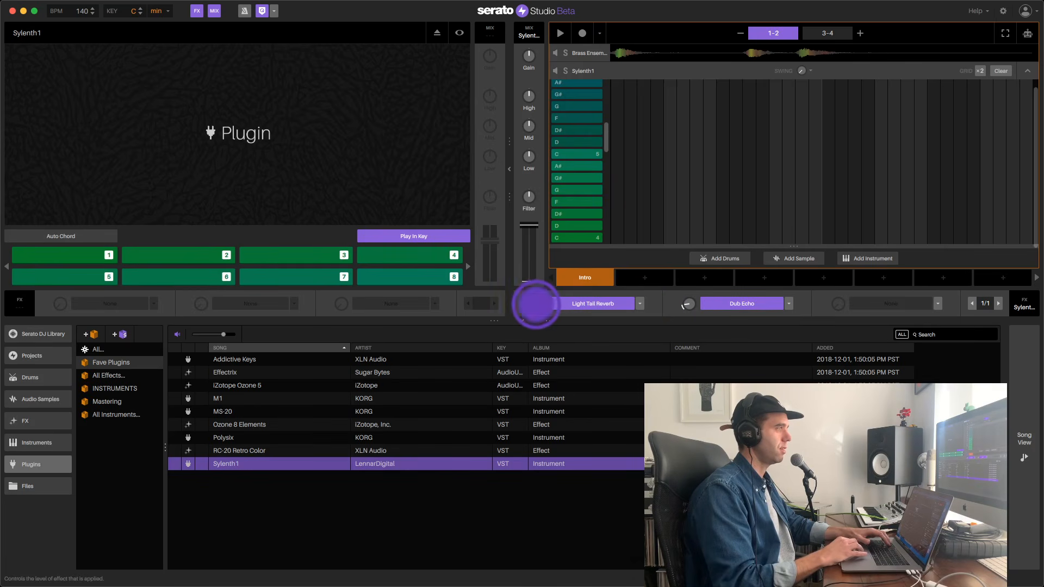
{"action": "key", "text": "4"}
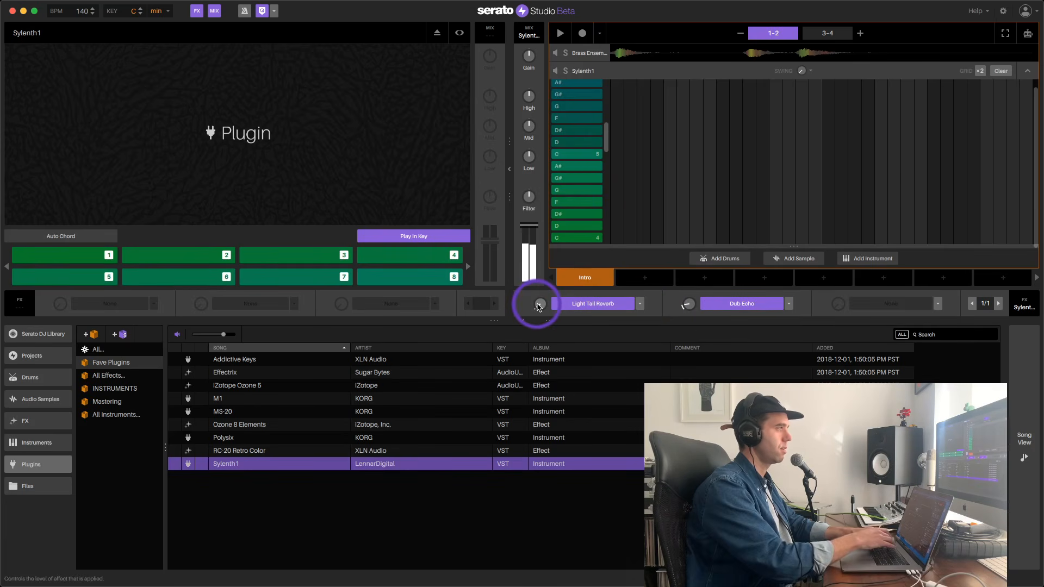
{"action": "key", "text": "4"}
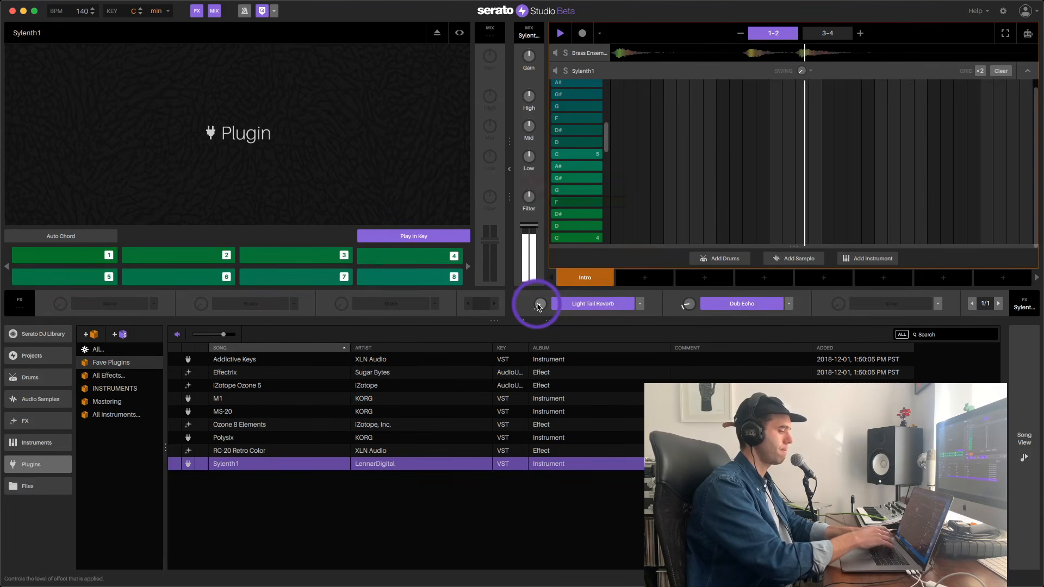
- Rehearse a pluck melody on pads 4, 5, 6 and 1 over the playing beat, then stop playback
{"action": "key", "text": "5"}
{"action": "key", "text": "6"}
{"action": "key", "text": "5"}
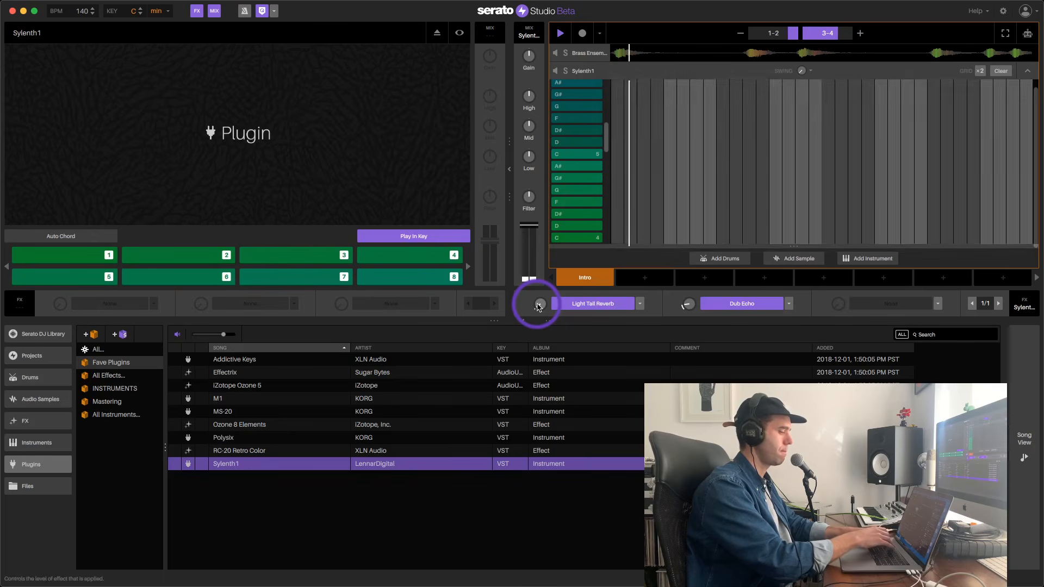
{"action": "key", "text": "4"}
{"action": "key", "text": "6"}
{"action": "key", "text": "4"}
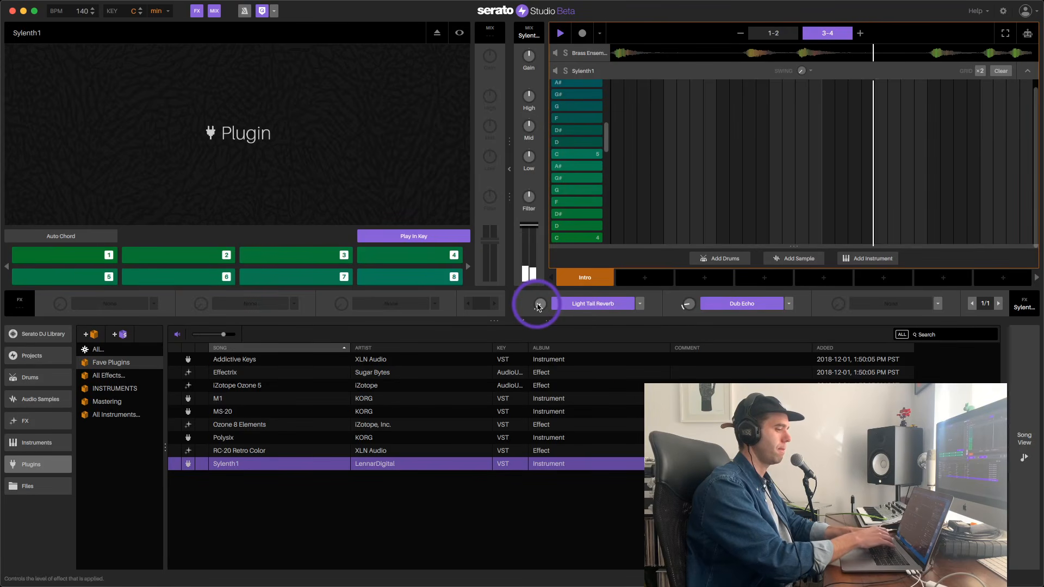
{"action": "key", "text": "4"}
{"action": "key", "text": "6"}
{"action": "key", "text": "5"}
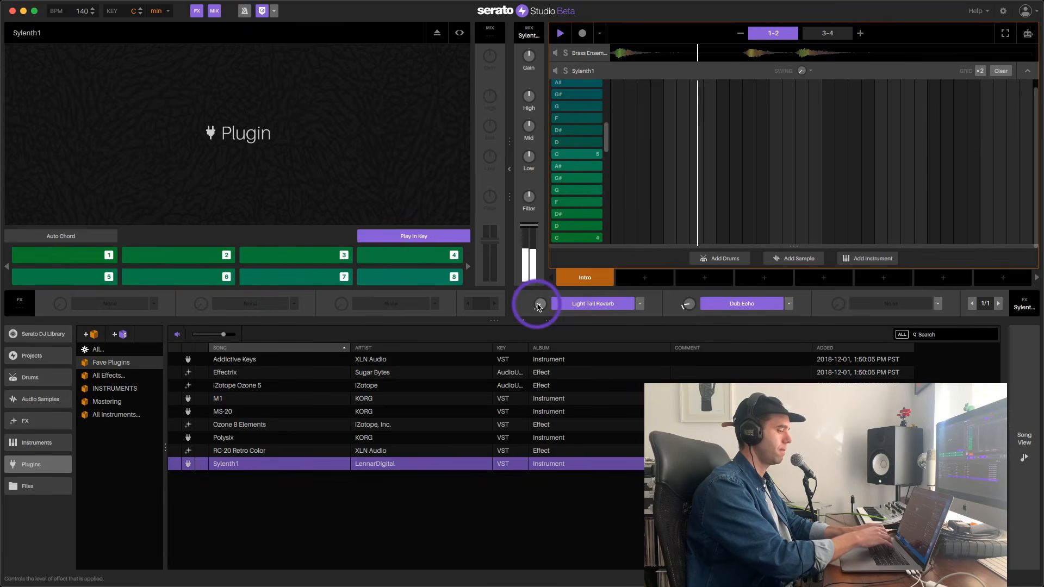
{"action": "key", "text": "5"}
{"action": "key", "text": "4"}
{"action": "key", "text": "5"}
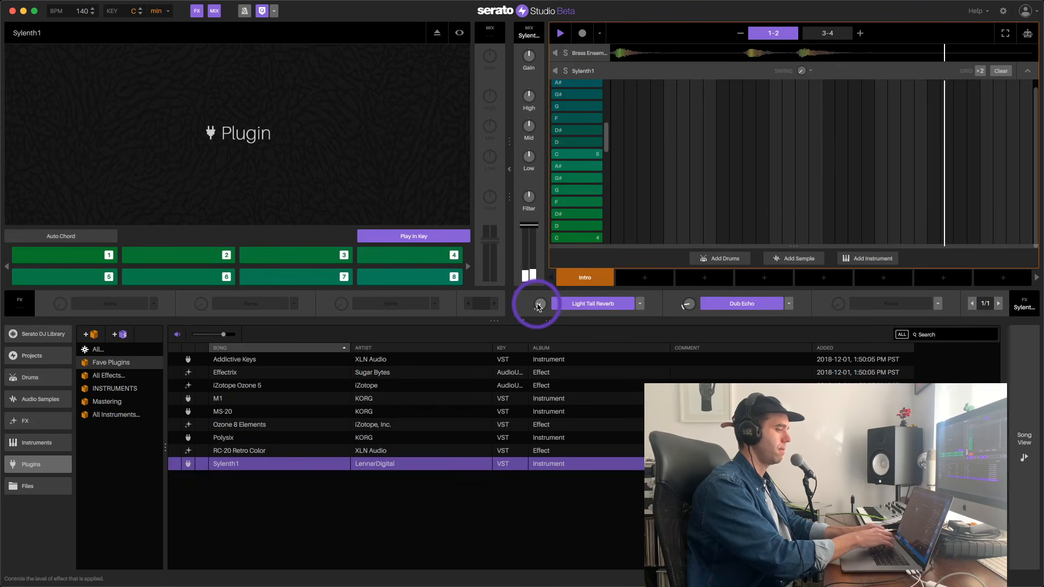
{"action": "key", "text": "1"}
{"action": "key", "text": "5"}
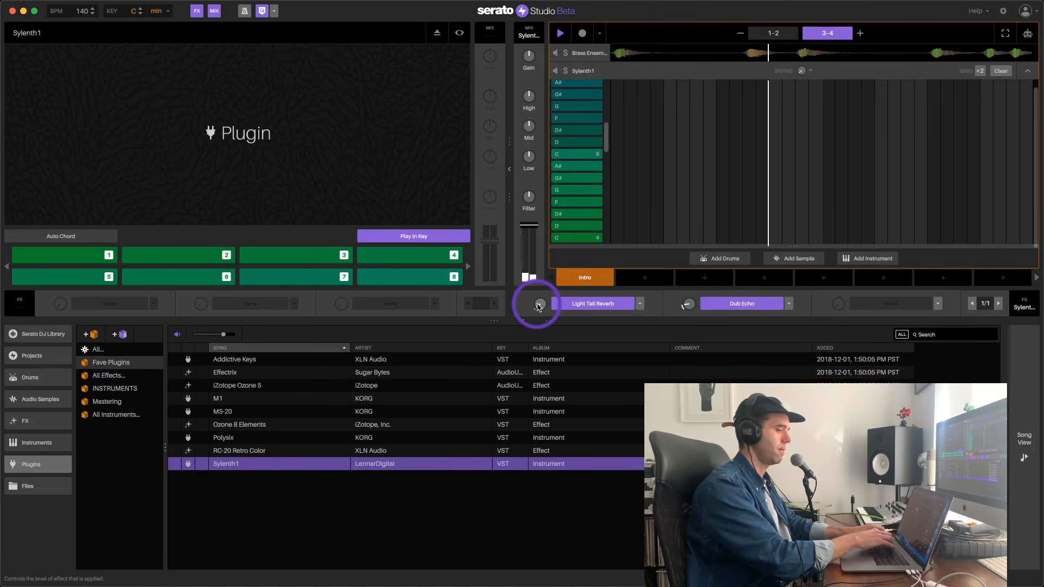
{"action": "key", "text": "4"}
{"action": "key", "text": "5"}
{"action": "key", "text": "4"}
{"action": "key", "text": "1"}
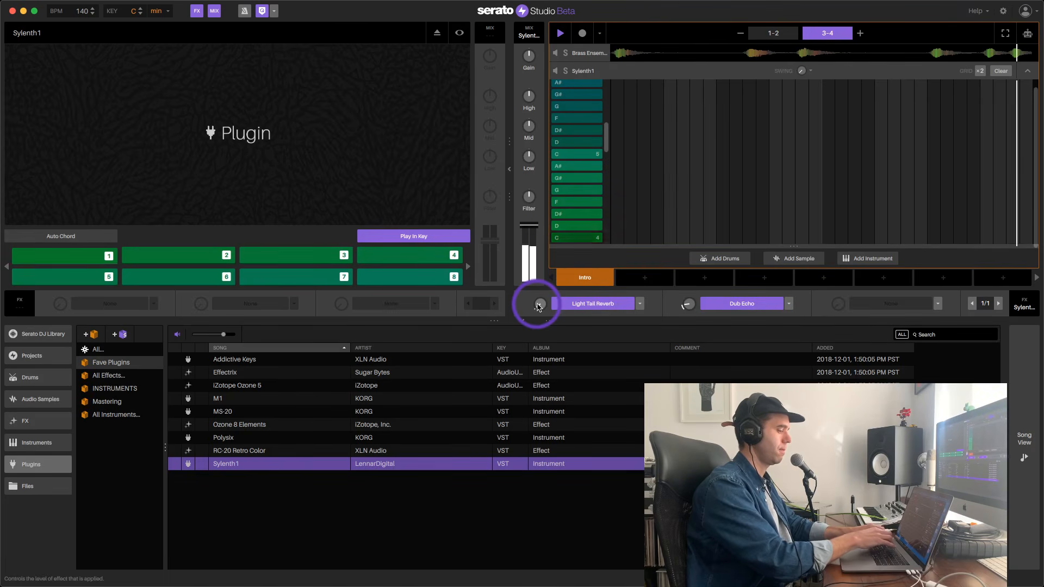
{"action": "key", "text": "space"}
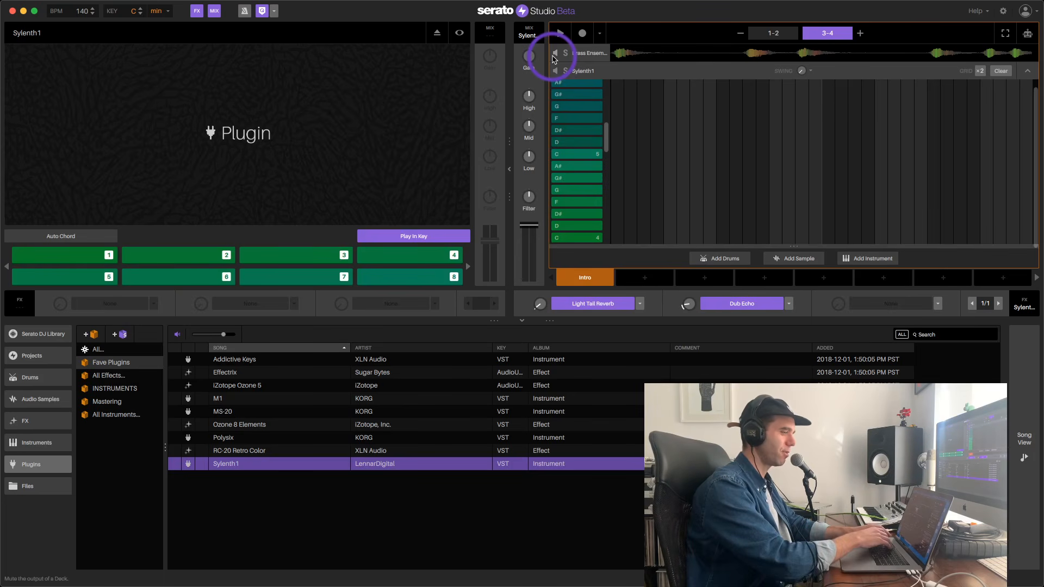
{"action": "key", "text": "4"}
{"action": "key", "text": "4"}
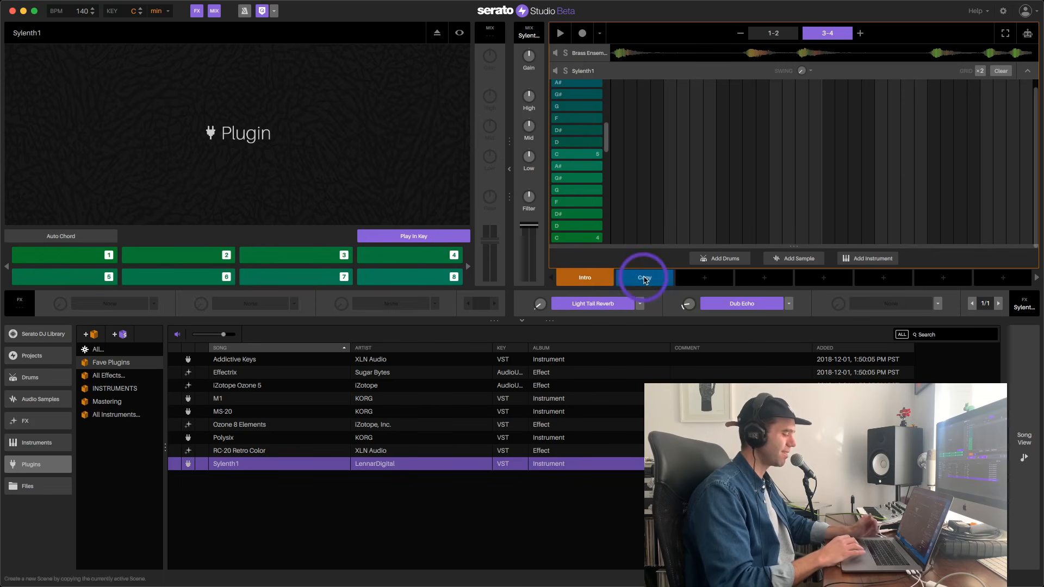
{"action": "left_click", "coordinate": [657, 190]}
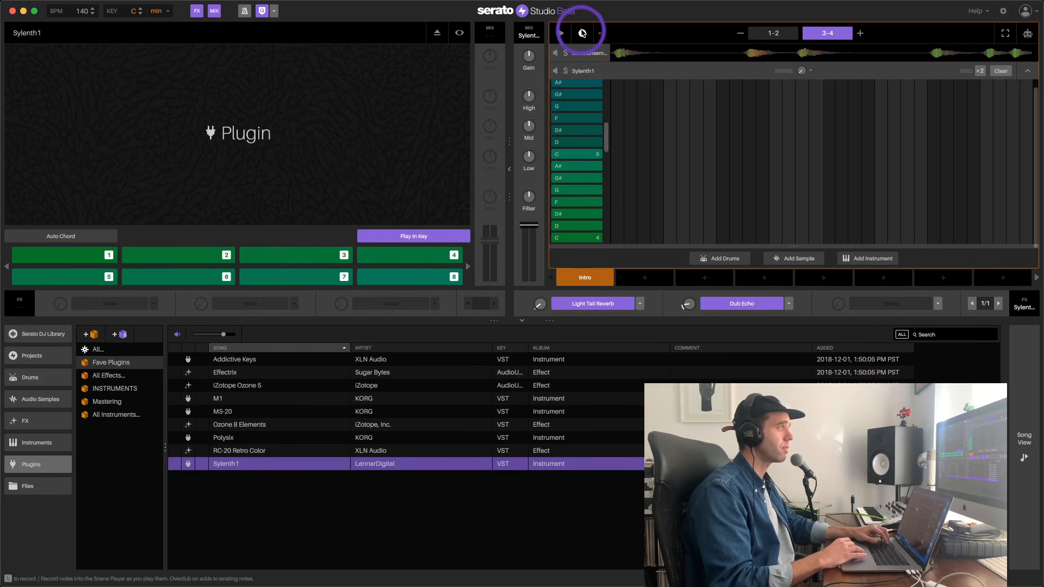
- Record a four-bar Sylenth1 pluck melody using the notes F, G, G# and C over the beat, then stop playback
{"action": "left_click", "coordinate": [582, 34]}
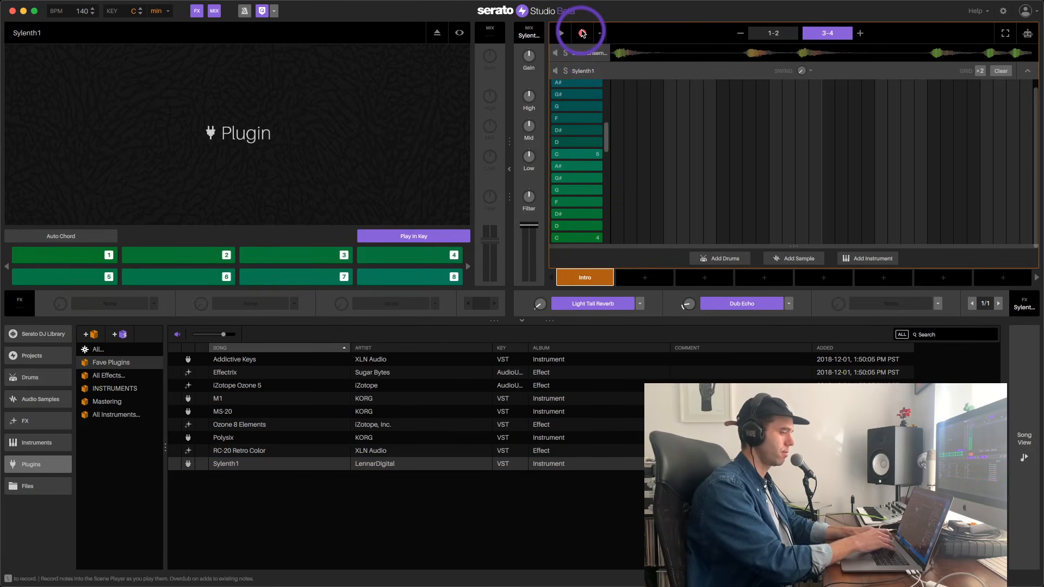
{"action": "key", "text": "space"}
{"action": "key", "text": "4"}
{"action": "key", "text": "5"}
{"action": "key", "text": "4"}
{"action": "key", "text": "5"}
{"action": "key", "text": "4"}
{"action": "key", "text": "5"}
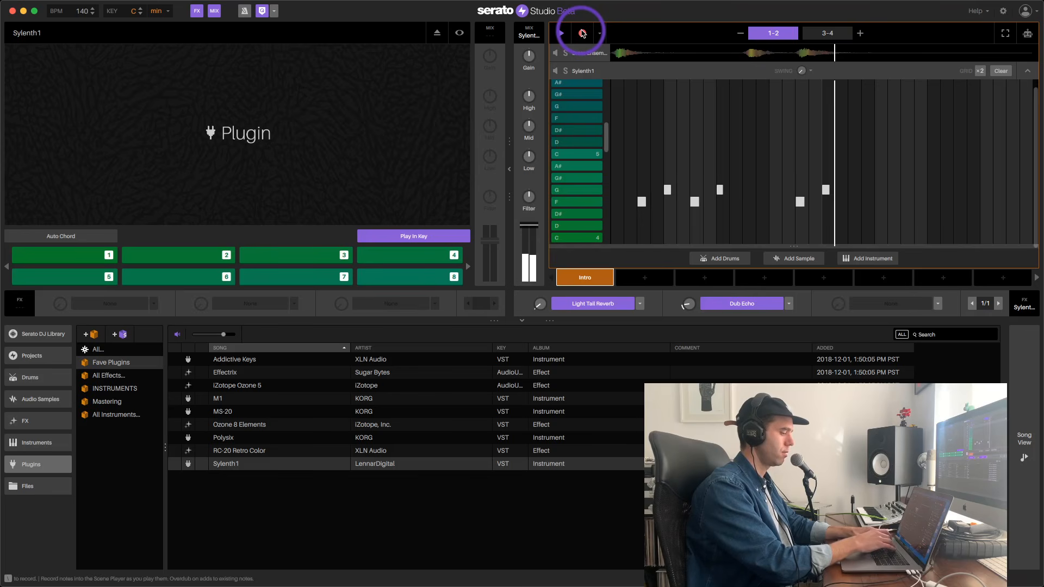
{"action": "key", "text": "4"}
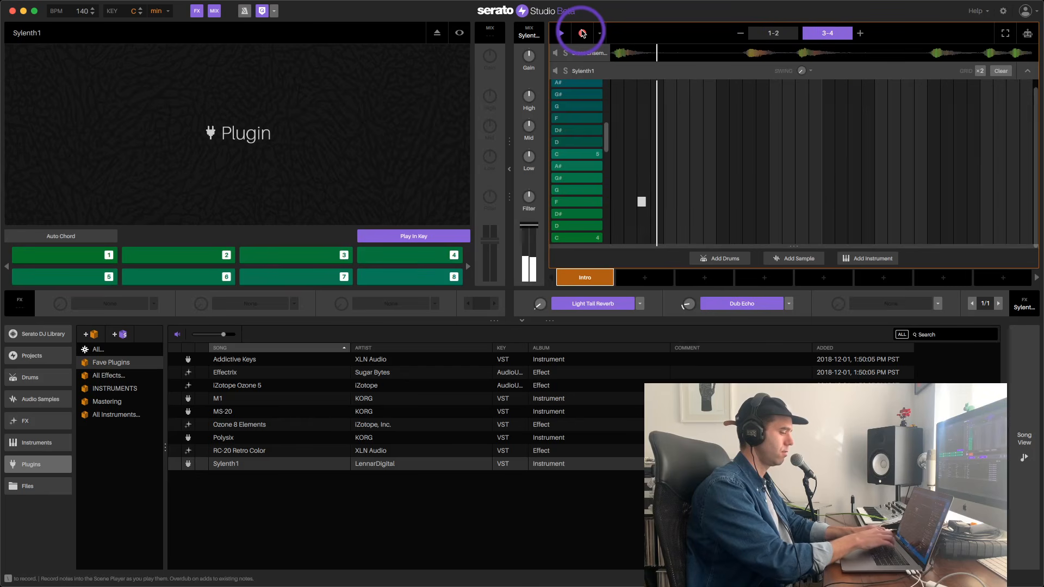
{"action": "key", "text": "5"}
{"action": "key", "text": "4"}
{"action": "key", "text": "5"}
{"action": "key", "text": "4"}
{"action": "key", "text": "5"}
{"action": "key", "text": "4"}
{"action": "key", "text": "5"}
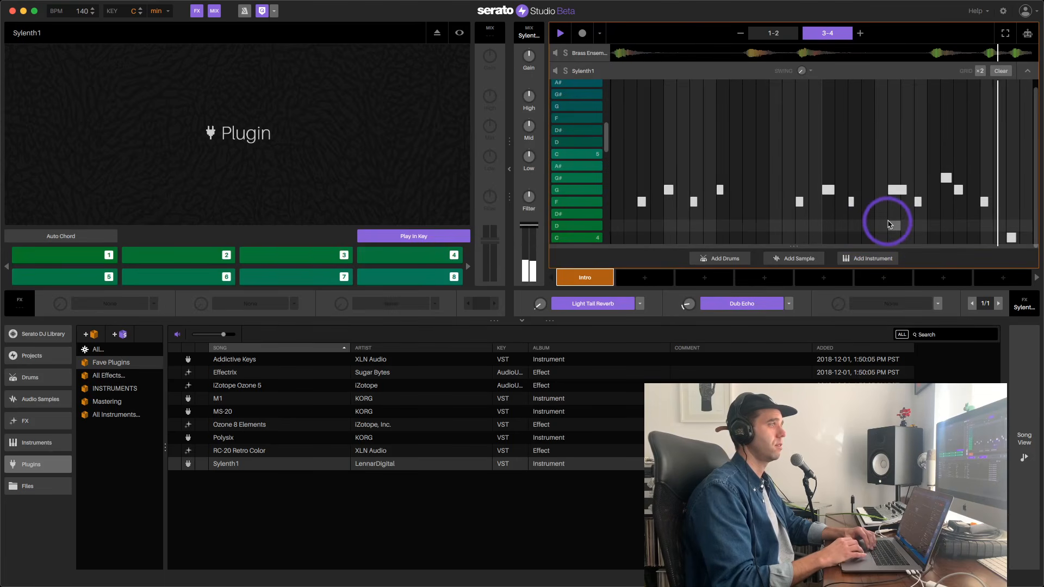
{"action": "key", "text": "space"}
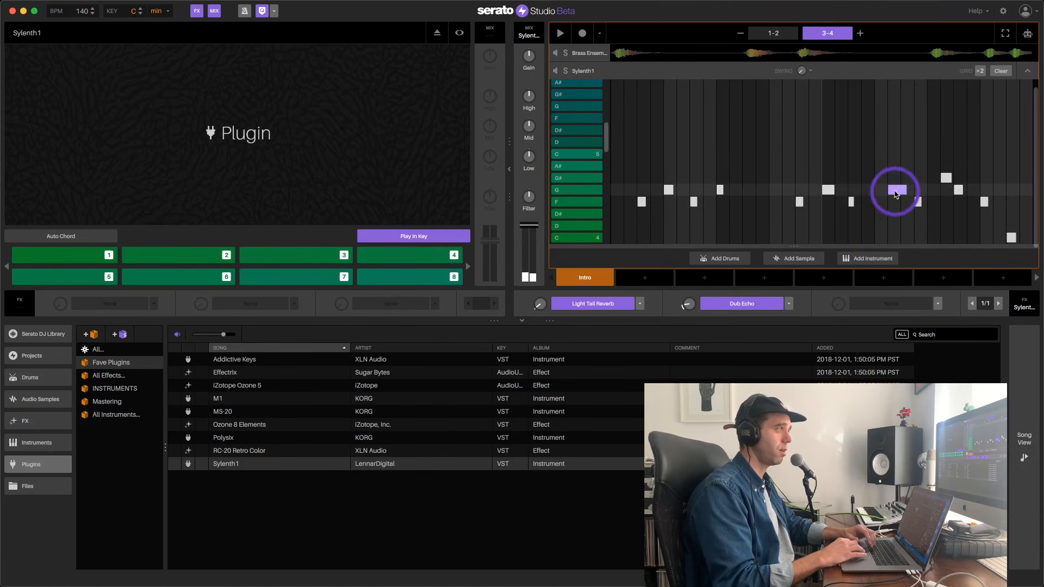
- Shift the long G note and the F and G# notes following it in bars 3-4 one grid step earlier
{"action": "left_click_drag", "start_coordinate": [896, 194], "coordinate": [883, 194]}
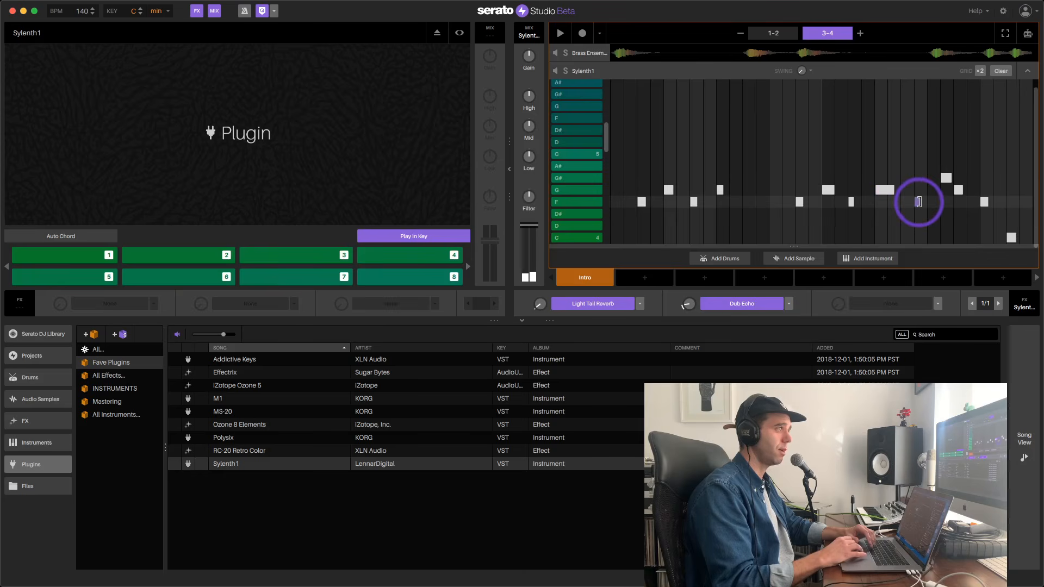
{"action": "left_click_drag", "start_coordinate": [905, 207], "coordinate": [935, 181]}
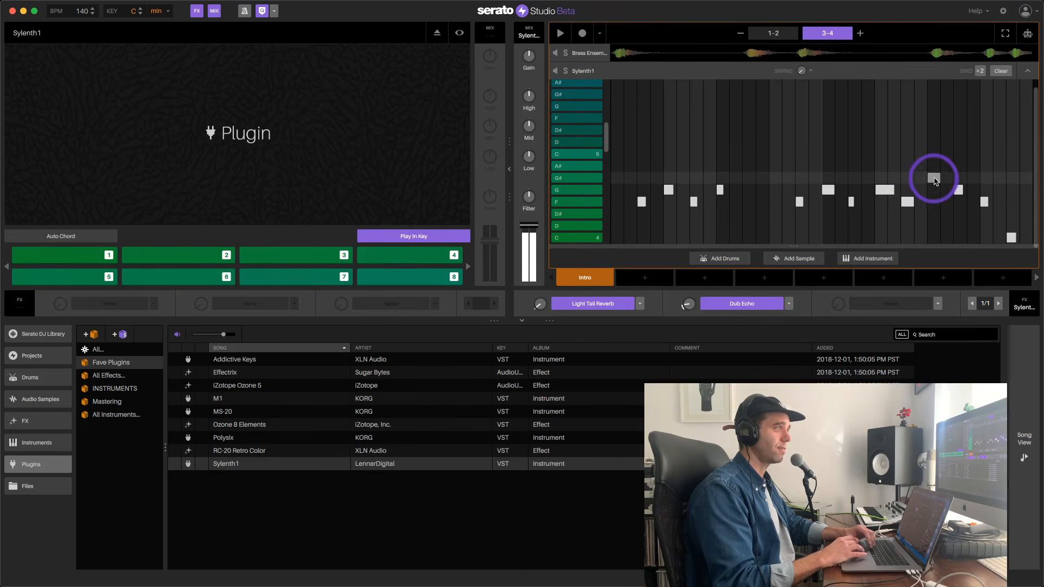
{"action": "left_click", "coordinate": [957, 190]}
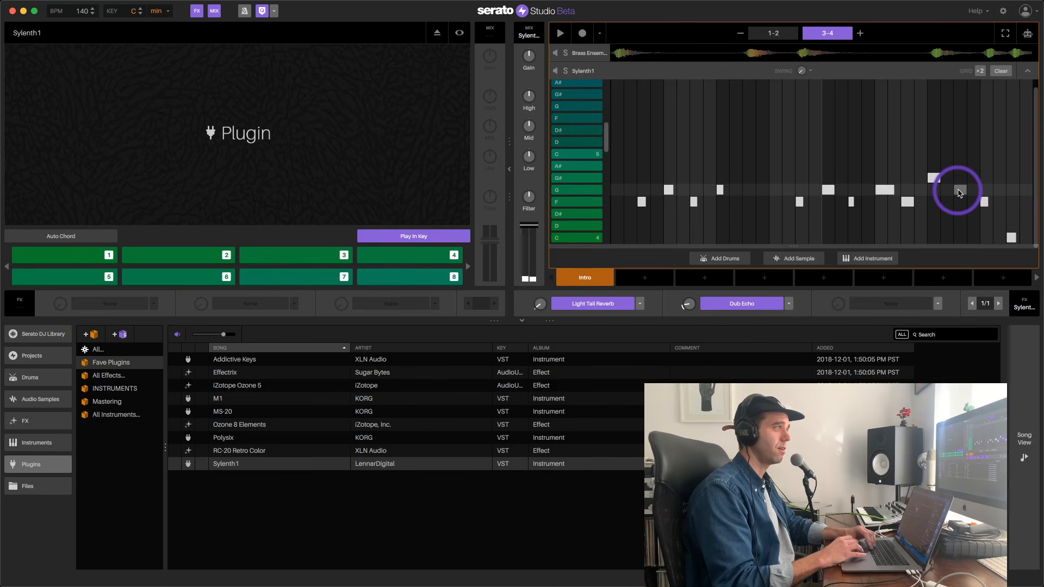
{"action": "left_click", "coordinate": [984, 203]}
- Raise the Light Tail Reverb level slightly and lower the Sylenth1 channel volume a little while the beat plays
{"action": "key", "text": "space"}
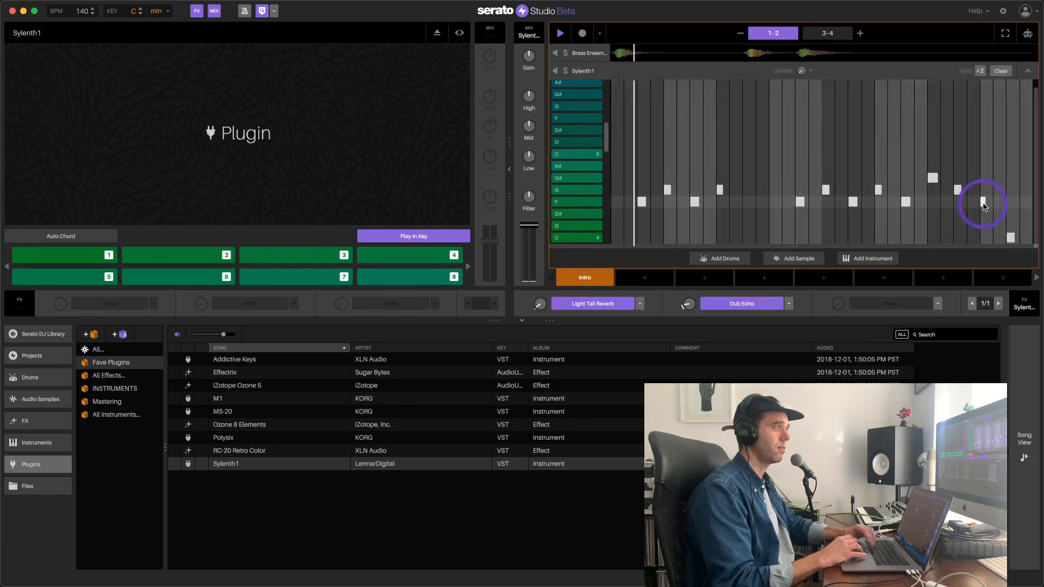
{"action": "left_click", "coordinate": [509, 169]}
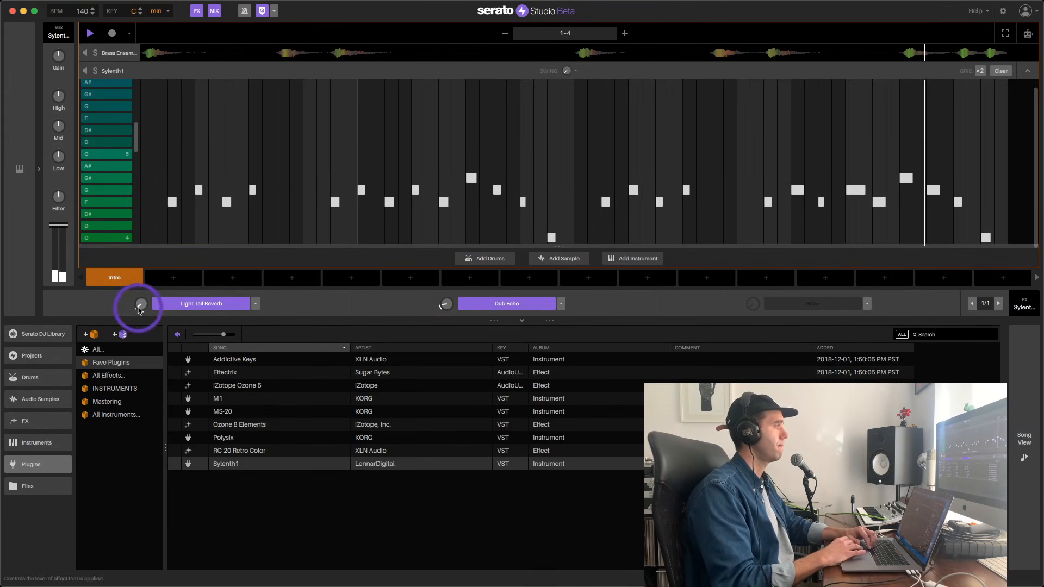
{"action": "mouse_move", "coordinate": [139, 308]}
{"action": "left_mouse_down"}
{"action": "mouse_move", "coordinate": [229, 305]}
{"action": "mouse_move", "coordinate": [134, 302]}
{"action": "left_mouse_up"}
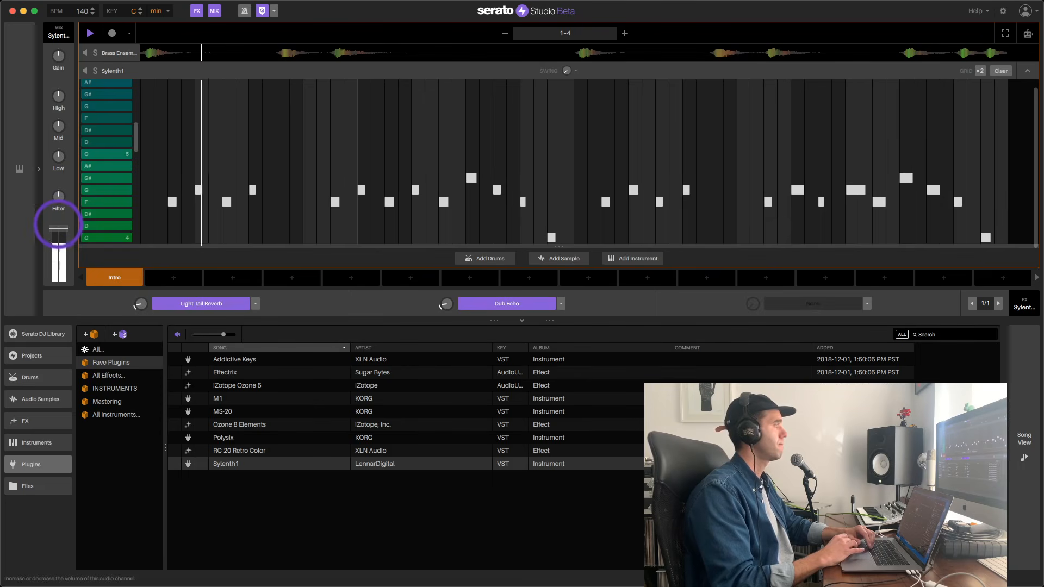
{"action": "left_click_drag", "start_coordinate": [59, 225], "coordinate": [58, 230]}
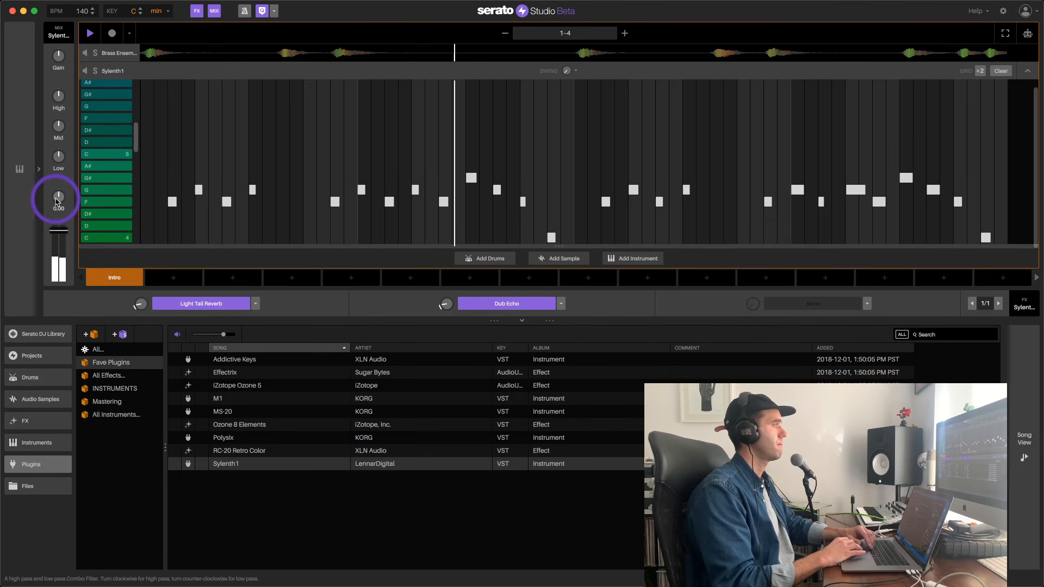
{"action": "left_click", "coordinate": [132, 123]}
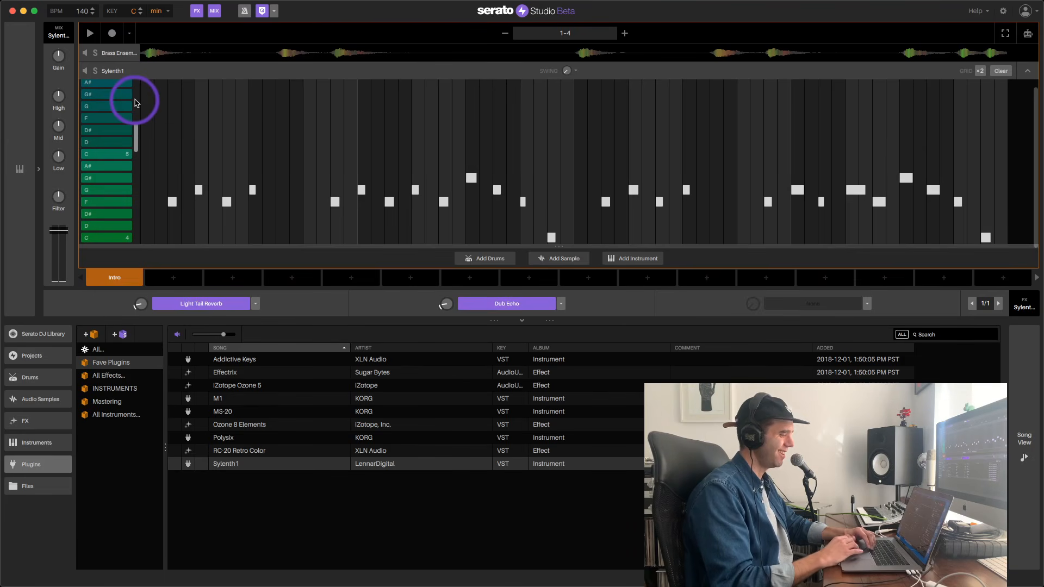
- Play back the four-bar loop to check how the pluck melody sits with the brass and drums, then stop
{"action": "key", "text": "space"}
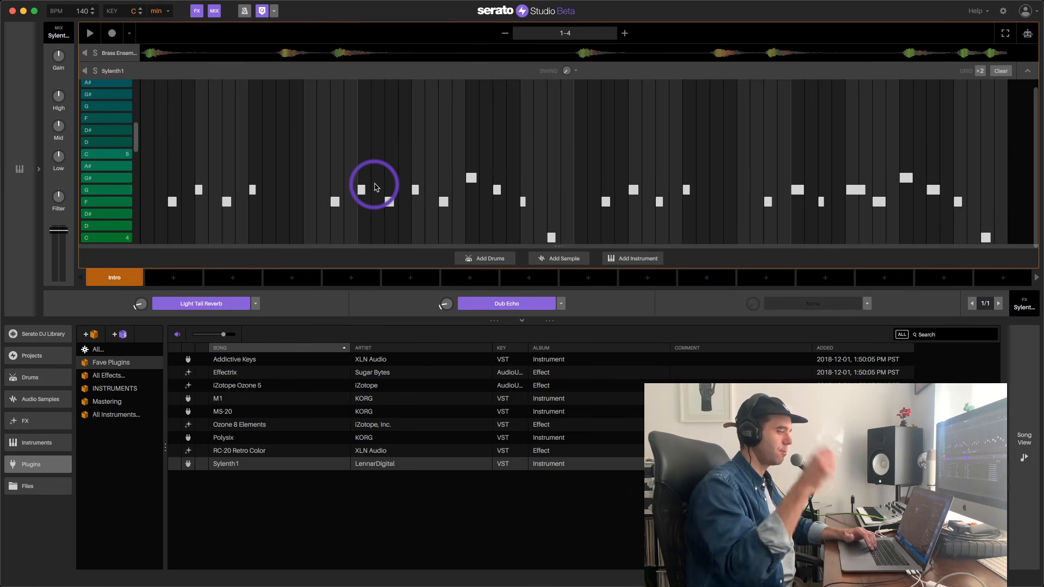
{"action": "key", "text": "space"}
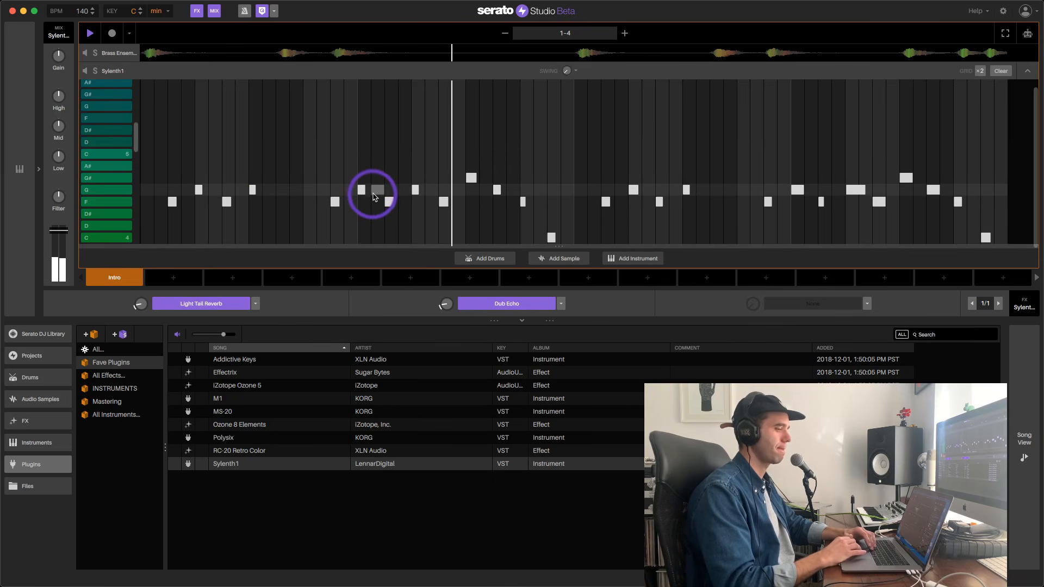
{"action": "key", "text": "space"}
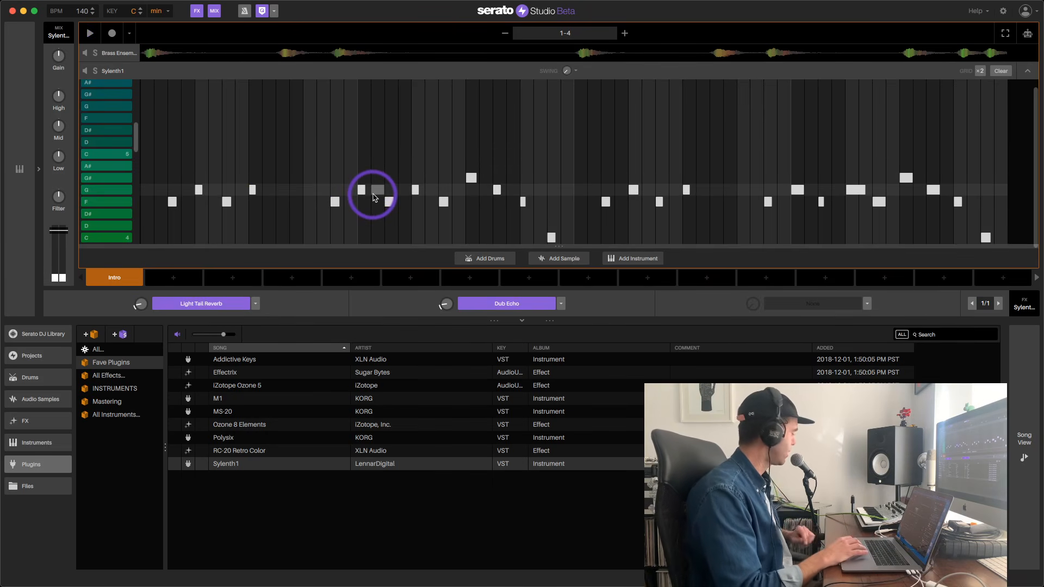
{"action": "key", "text": "space"}
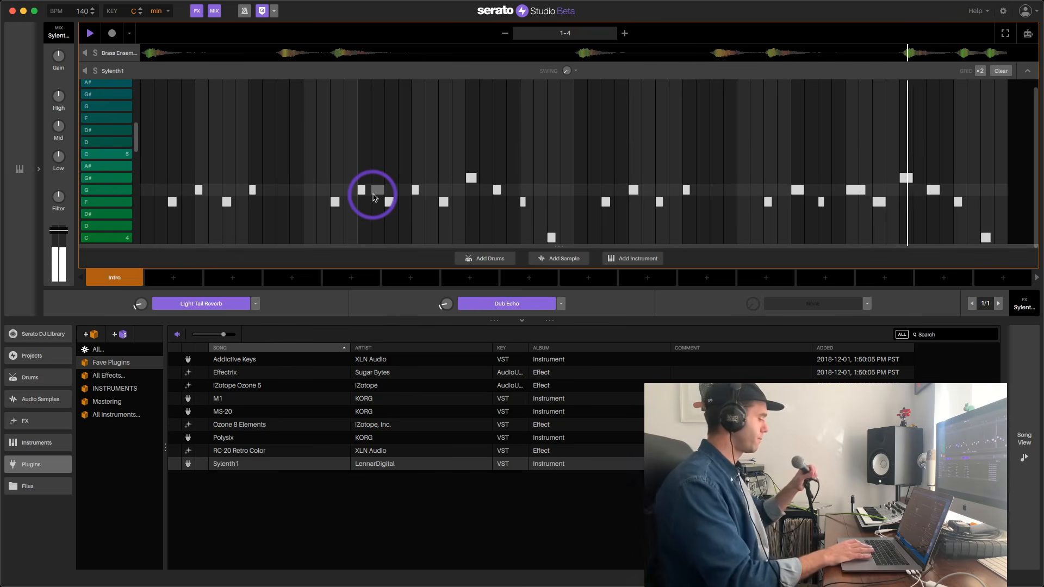
{"action": "key", "text": "space"}
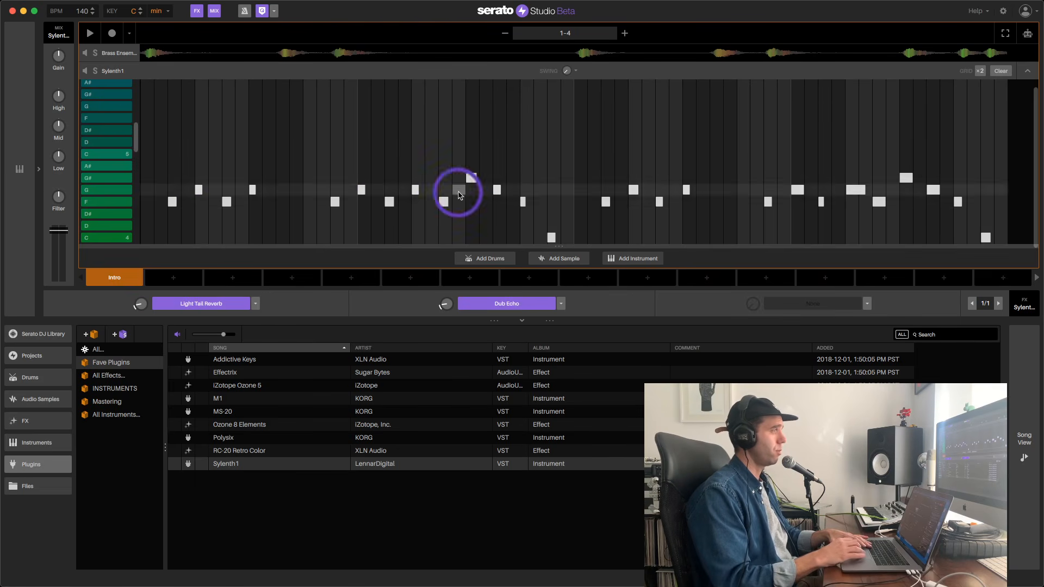
- Add a sample deck, search the audio samples for "woo", and load Just Blaze's Woo 1 into it
{"action": "left_click", "coordinate": [557, 258]}
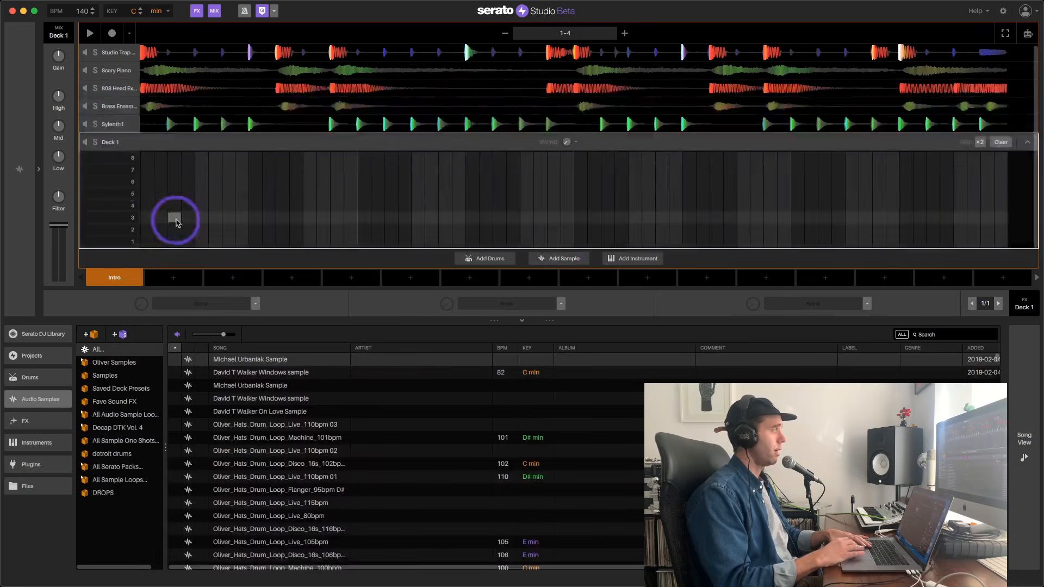
{"action": "left_click", "coordinate": [38, 169]}
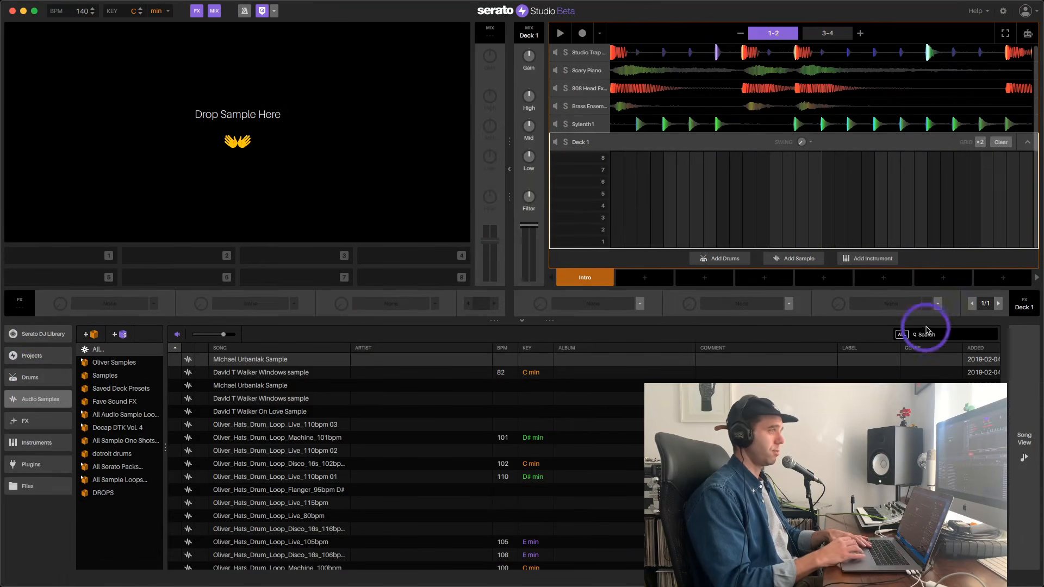
{"action": "left_click", "coordinate": [952, 336]}
{"action": "type", "text": "woo"}
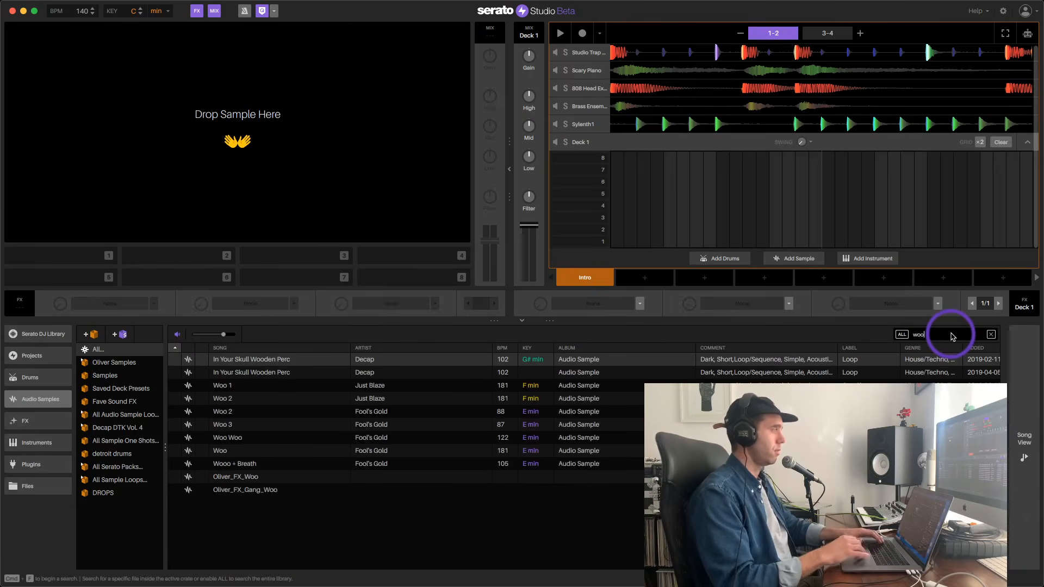
{"action": "left_click", "coordinate": [249, 387]}
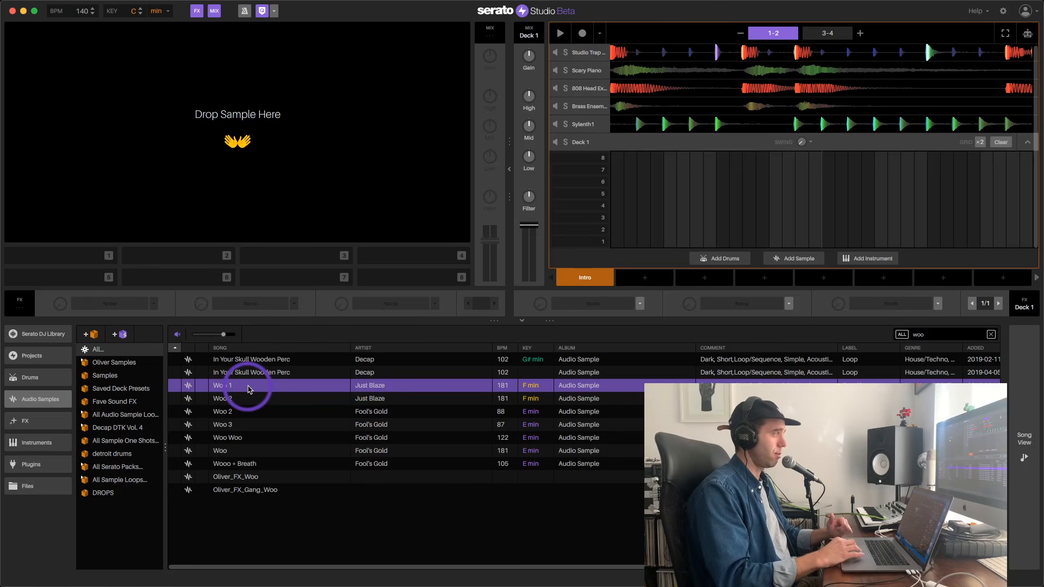
{"action": "left_click_drag", "start_coordinate": [248, 388], "coordinate": [212, 119]}
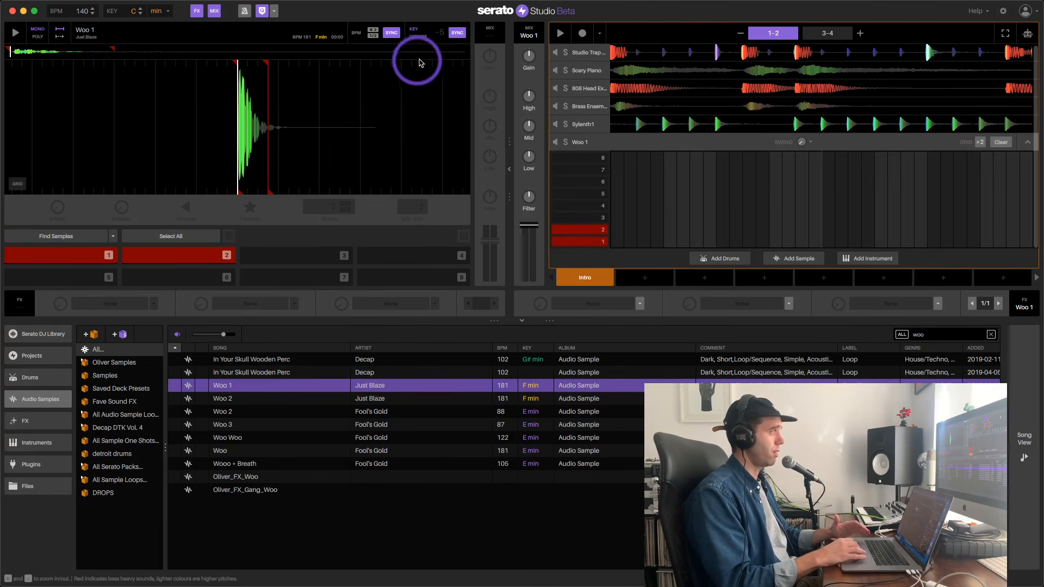
- Audition pad 1 of the Woo 1 sample and turn off its key sync so it plays in F min
{"action": "left_click", "coordinate": [235, 138]}
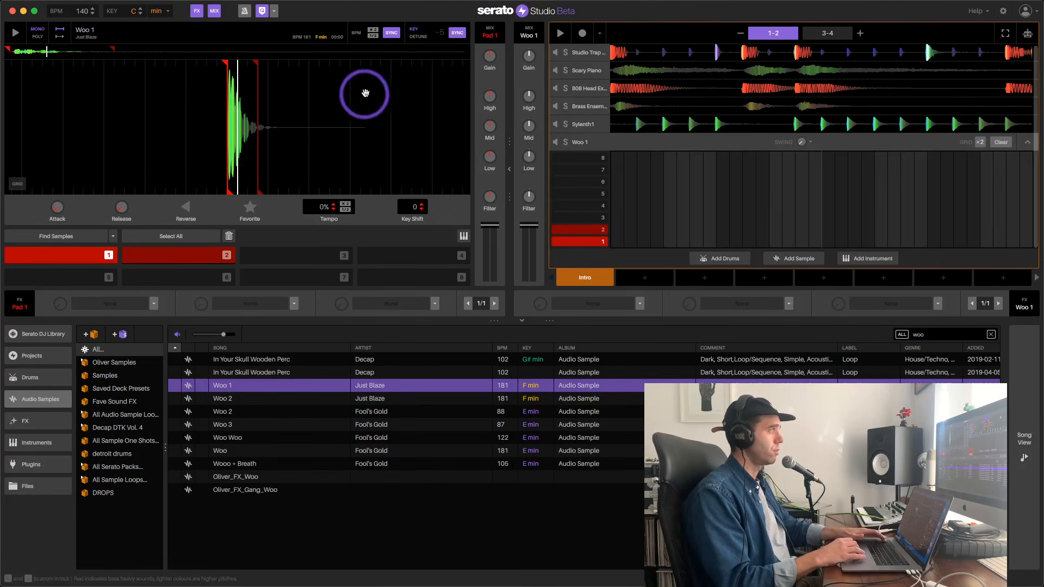
{"action": "key", "text": "1"}
{"action": "key", "text": "1"}
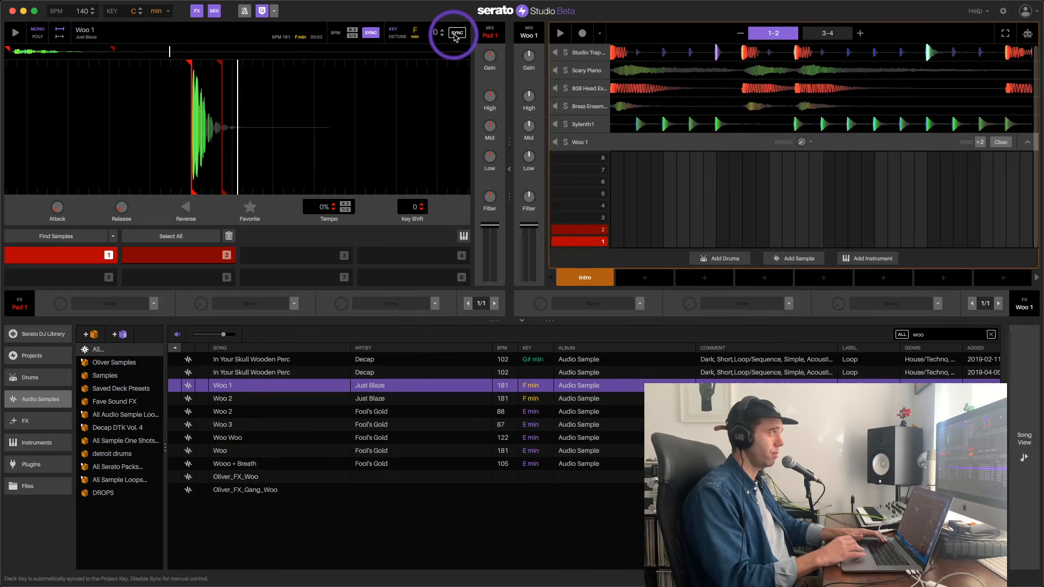
{"action": "key", "text": "1"}
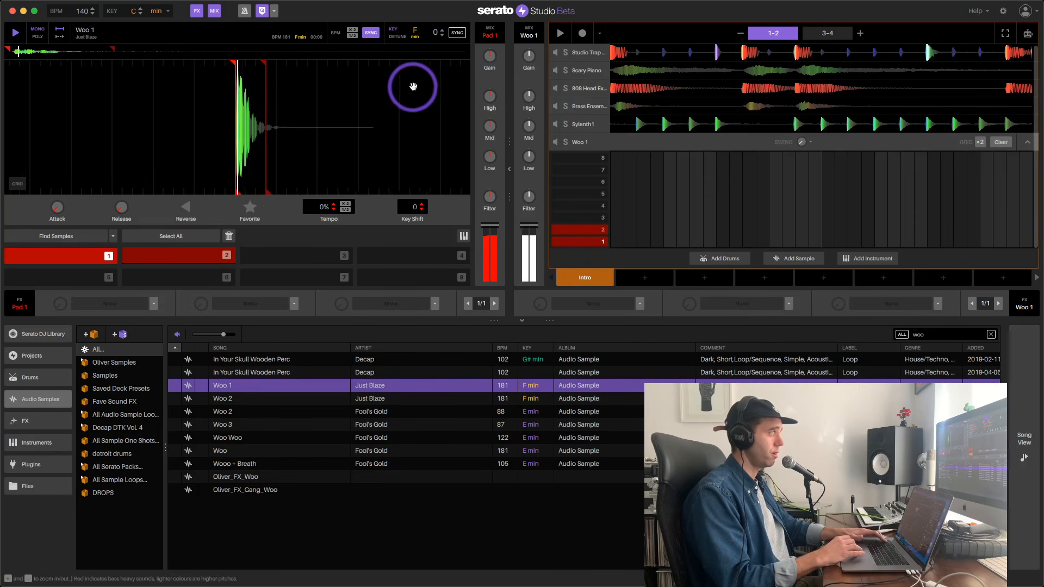
- Audition the Woo 1 sample with its deck BPM doubled and halved, and return the deck to 140 BPM
{"action": "left_click", "coordinate": [351, 31]}
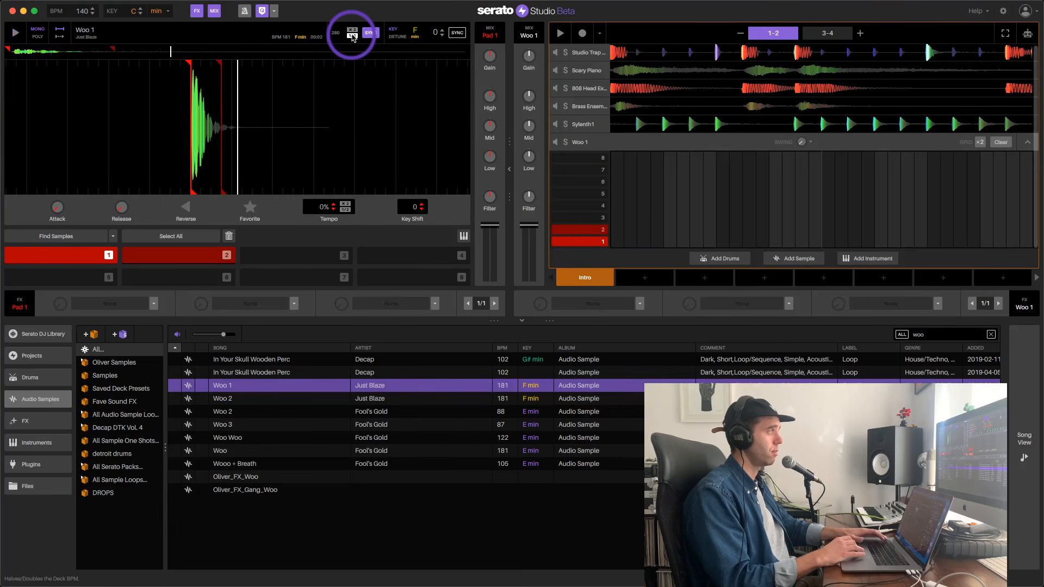
{"action": "left_click", "coordinate": [351, 37]}
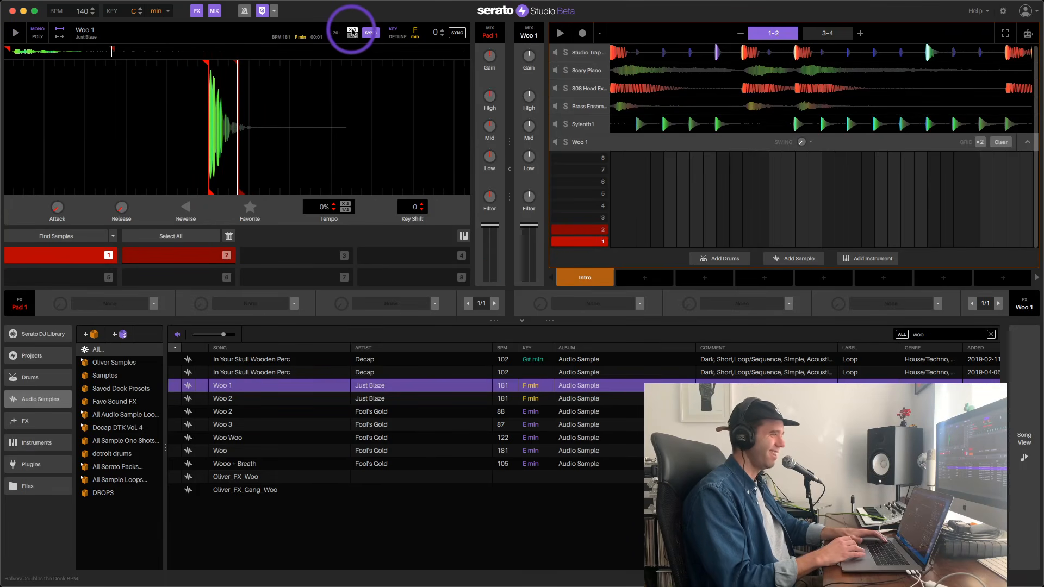
{"action": "key", "text": "1"}
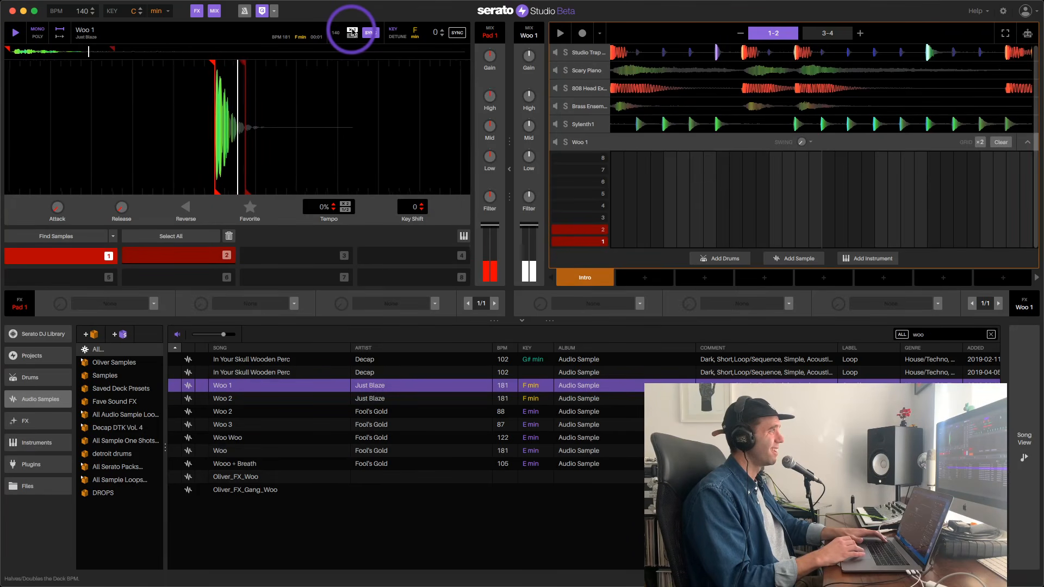
- Test the hold mode by placing a pad 1 note at the start of bar 1, trying different lengths, and removing it
{"action": "key", "text": "1"}
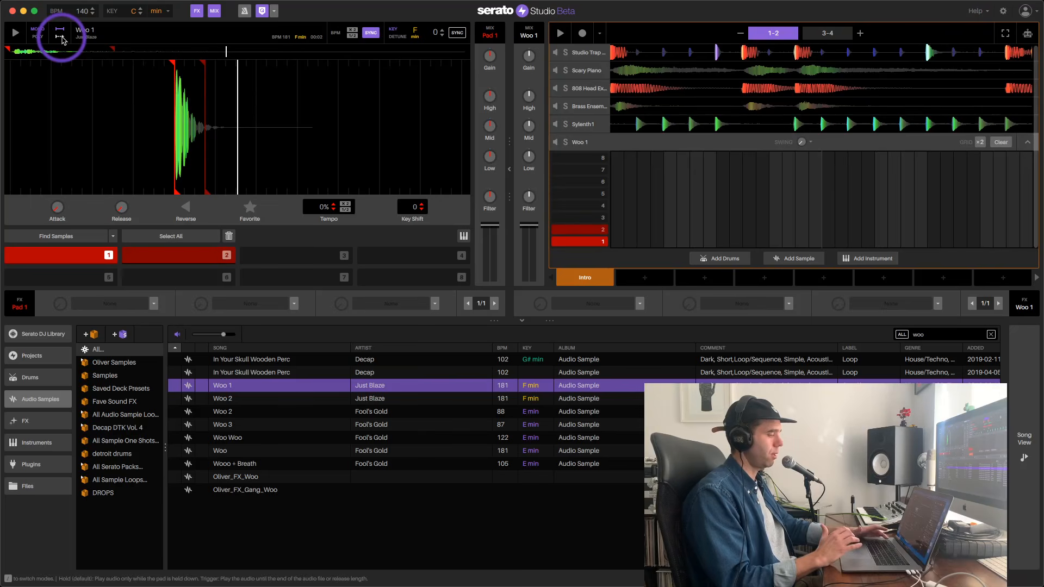
{"action": "key", "text": "1"}
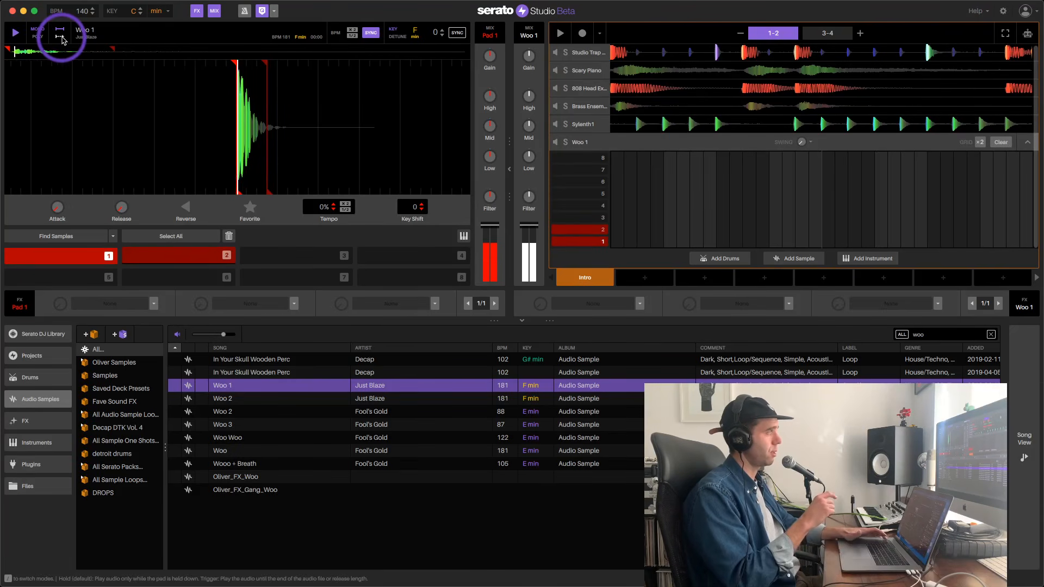
{"action": "left_click", "coordinate": [618, 242]}
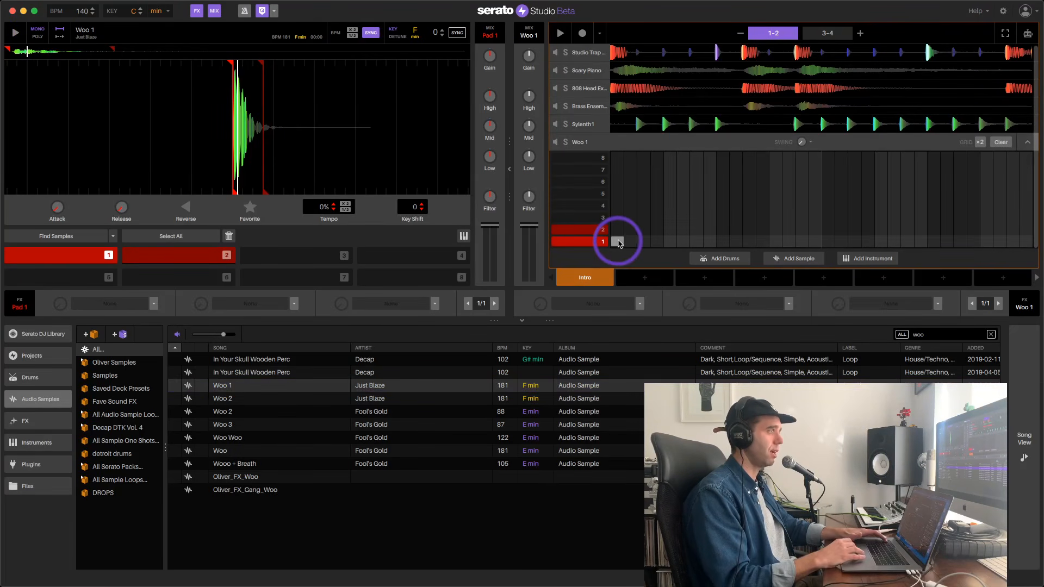
{"action": "left_click_drag", "start_coordinate": [617, 242], "coordinate": [659, 238]}
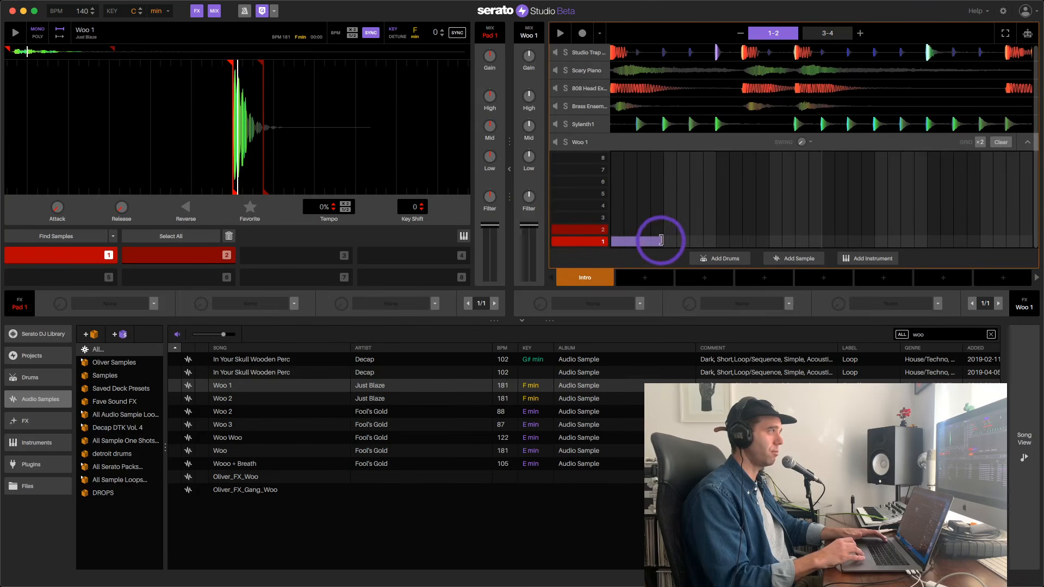
{"action": "key", "text": "space"}
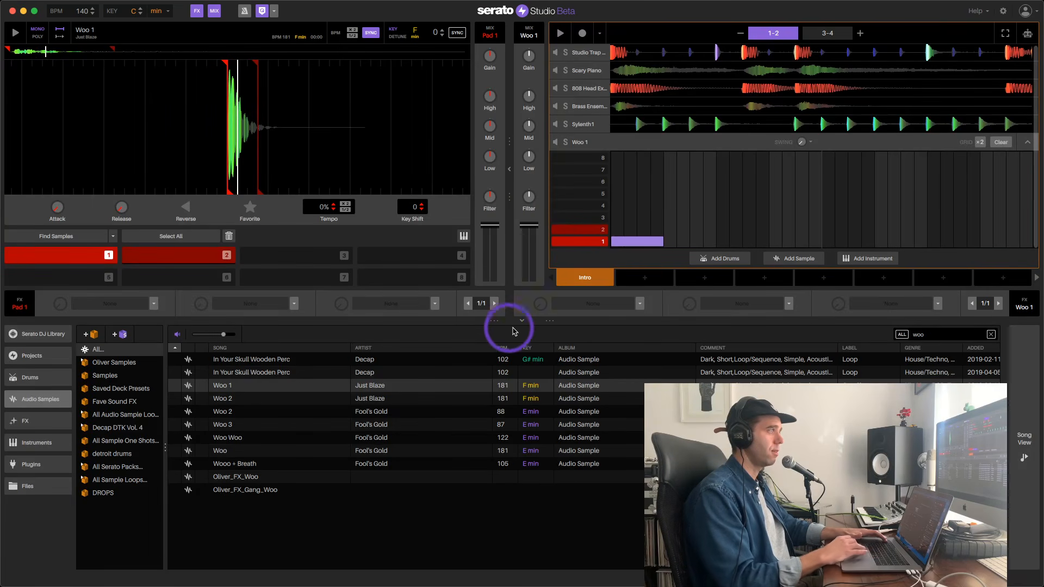
{"action": "left_click_drag", "start_coordinate": [660, 239], "coordinate": [636, 240]}
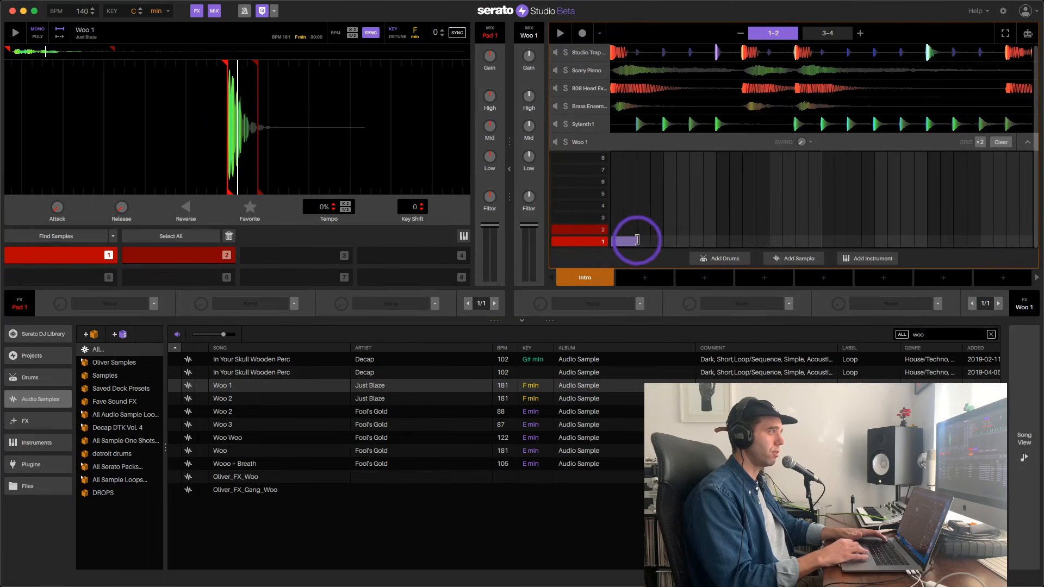
{"action": "key", "text": "space"}
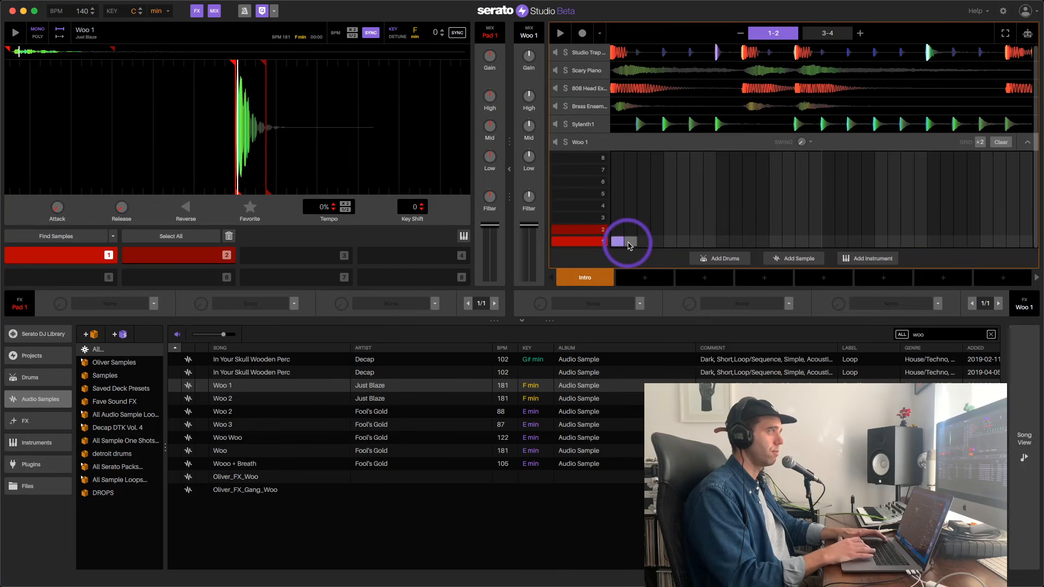
{"action": "left_click", "coordinate": [619, 244]}
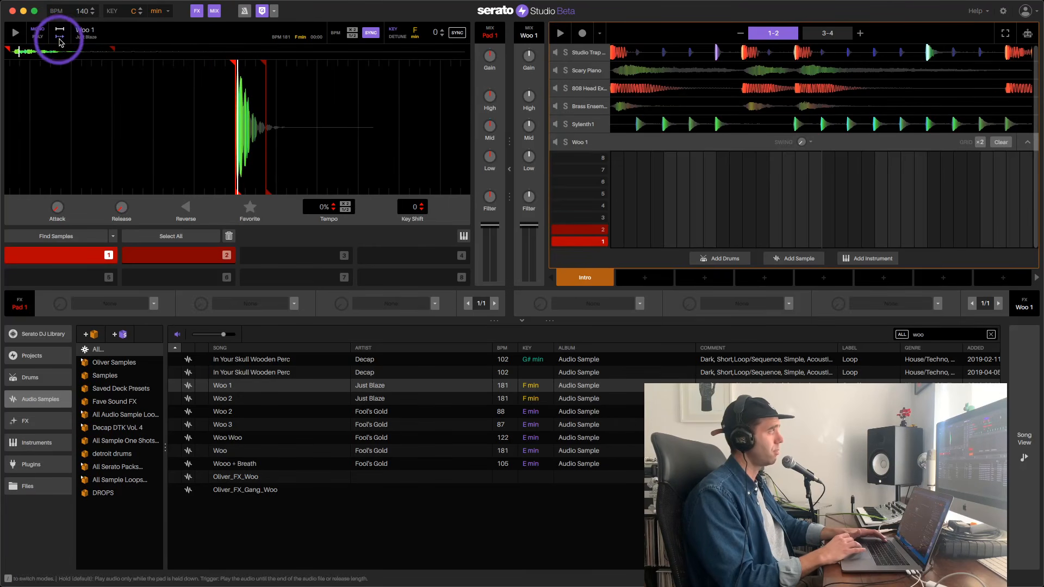
- Switch Woo 1 to trigger playback mode and place a one-step pad 1 hit on beat 4 of bar 2
{"action": "key", "text": "1"}
{"action": "key", "text": "1"}
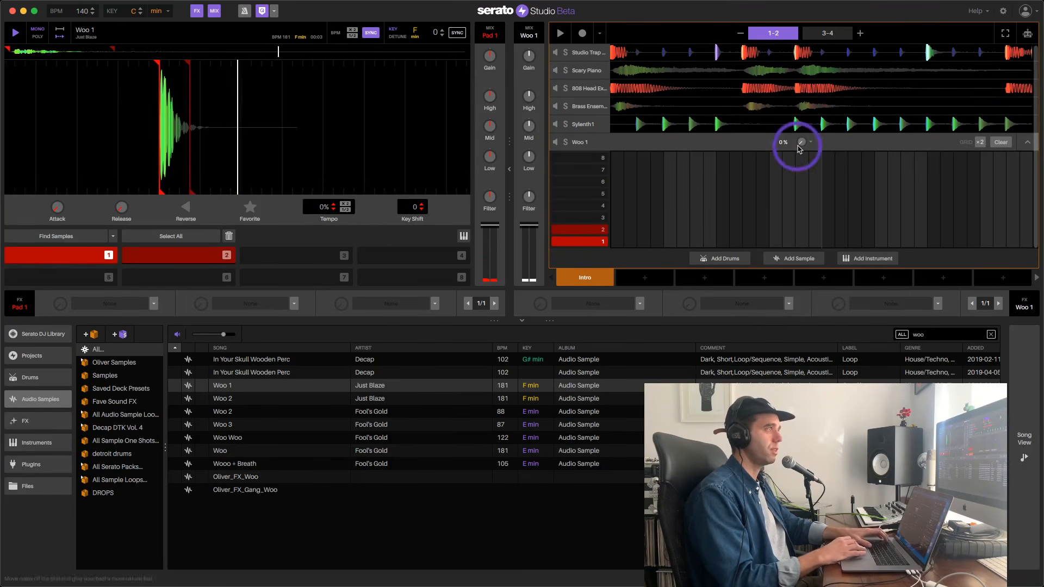
{"action": "left_click", "coordinate": [509, 169]}
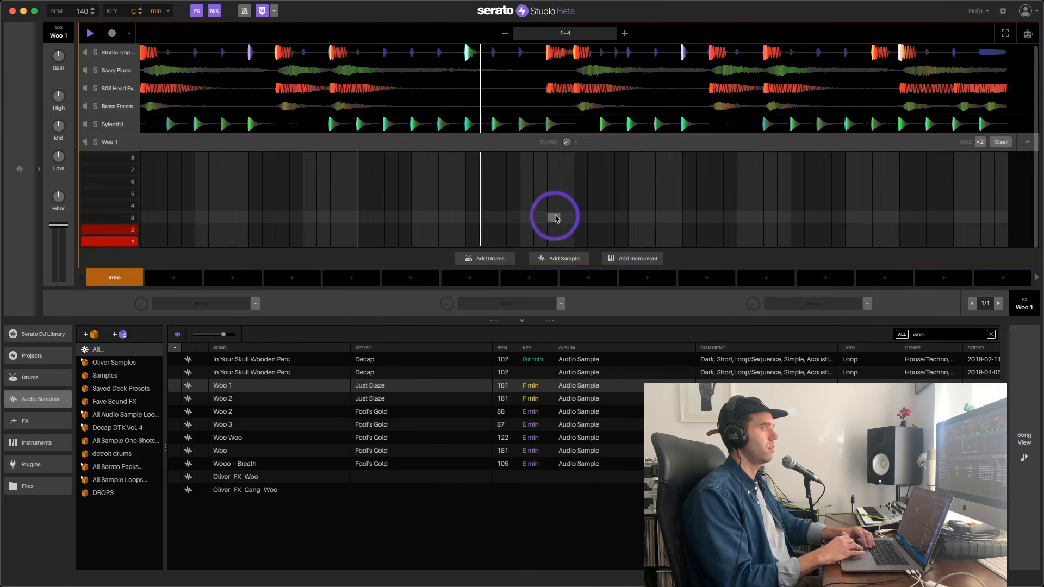
{"action": "left_click", "coordinate": [526, 241]}
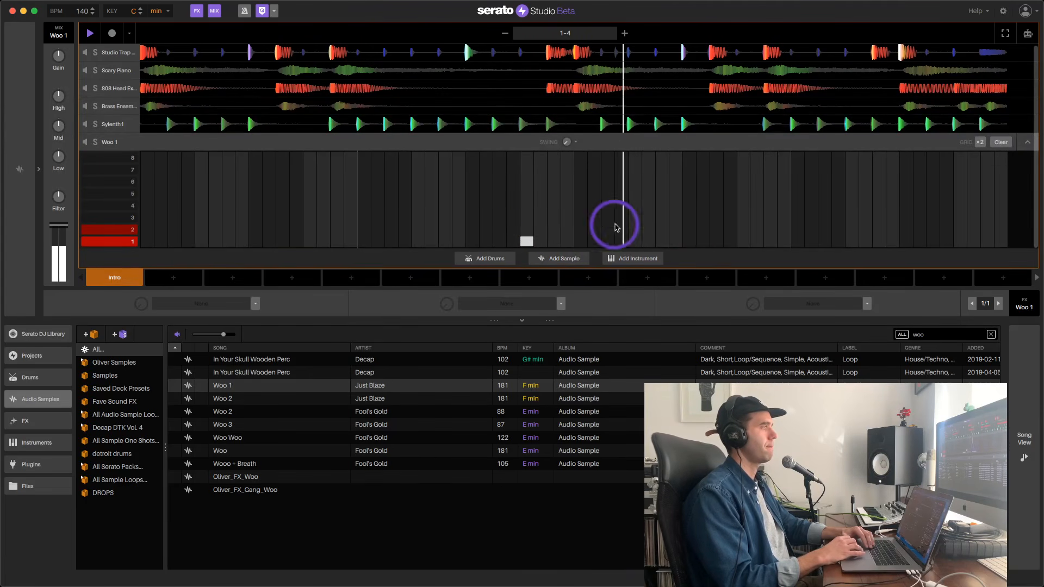
- Audition pad 1 of Woo 1 and nudge its cue start point slightly later on the waveform
{"action": "left_click", "coordinate": [41, 171]}
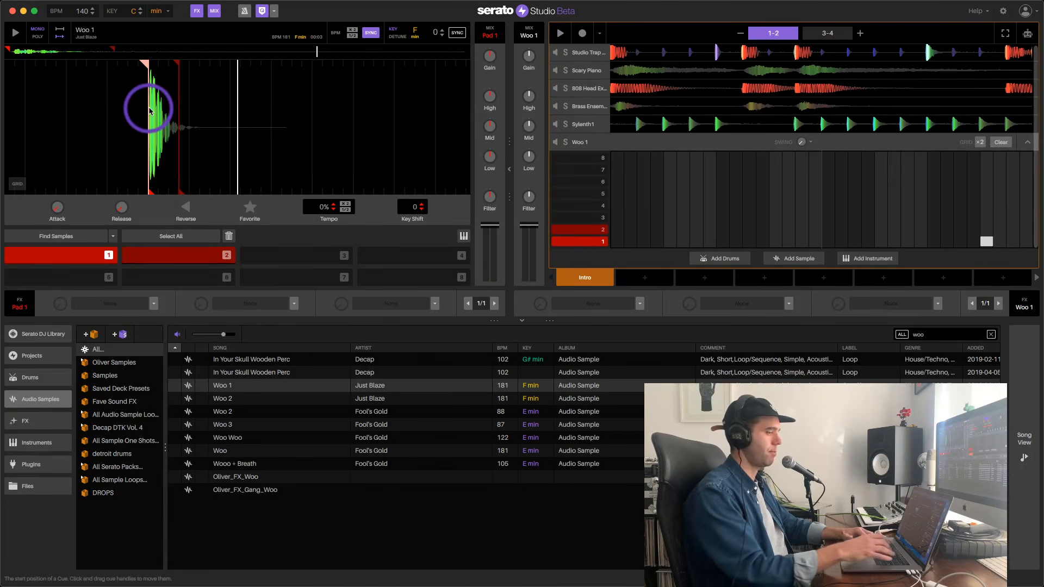
{"action": "scroll", "coordinate": [151, 110], "scroll_direction": "up", "scroll_amount": 8}
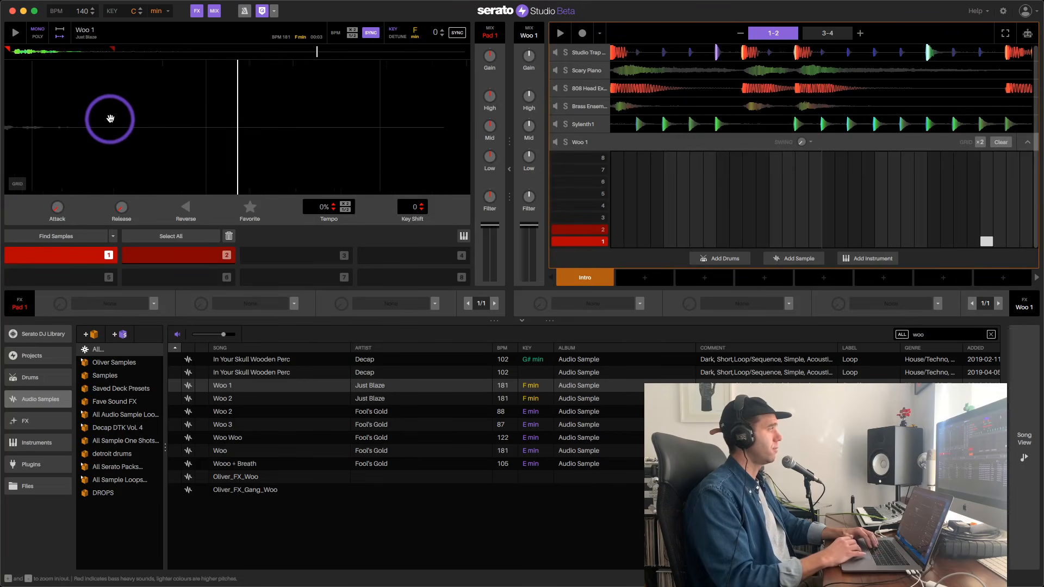
{"action": "scroll", "coordinate": [110, 118], "scroll_direction": "down", "scroll_amount": 2}
{"action": "key", "text": "1"}
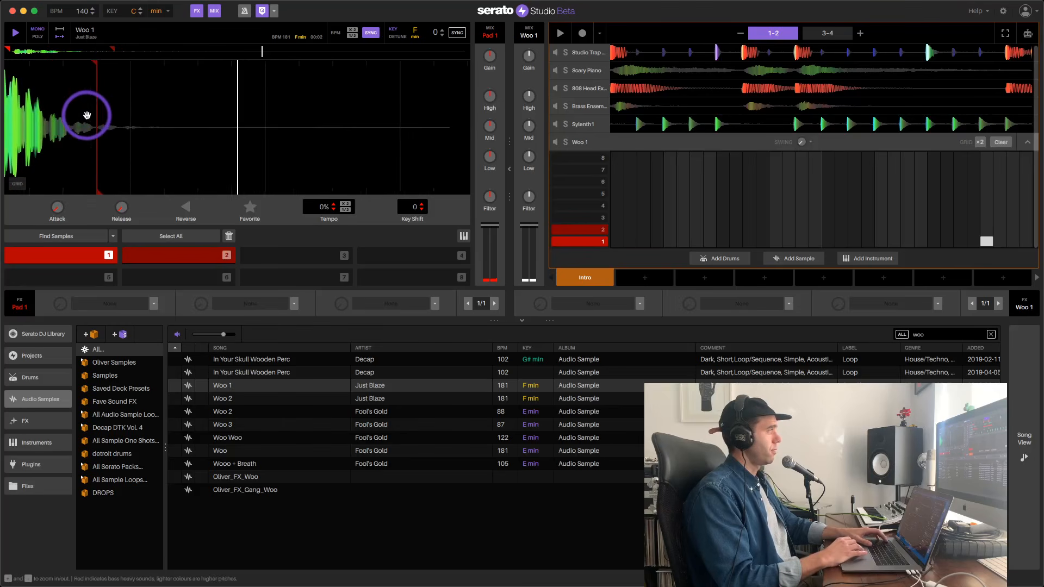
{"action": "key", "text": "1"}
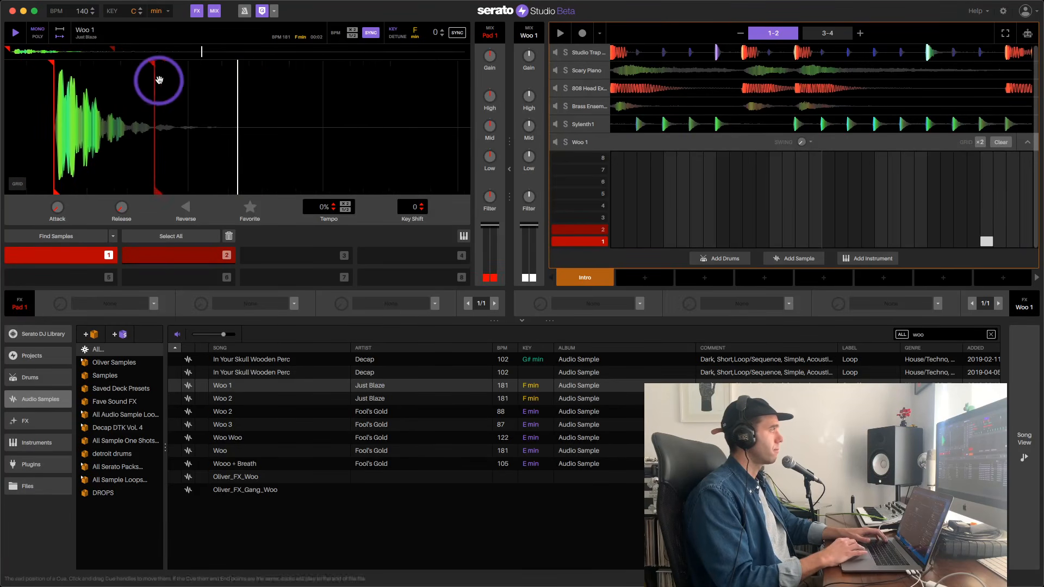
{"action": "left_click_drag", "start_coordinate": [63, 91], "coordinate": [200, 116]}
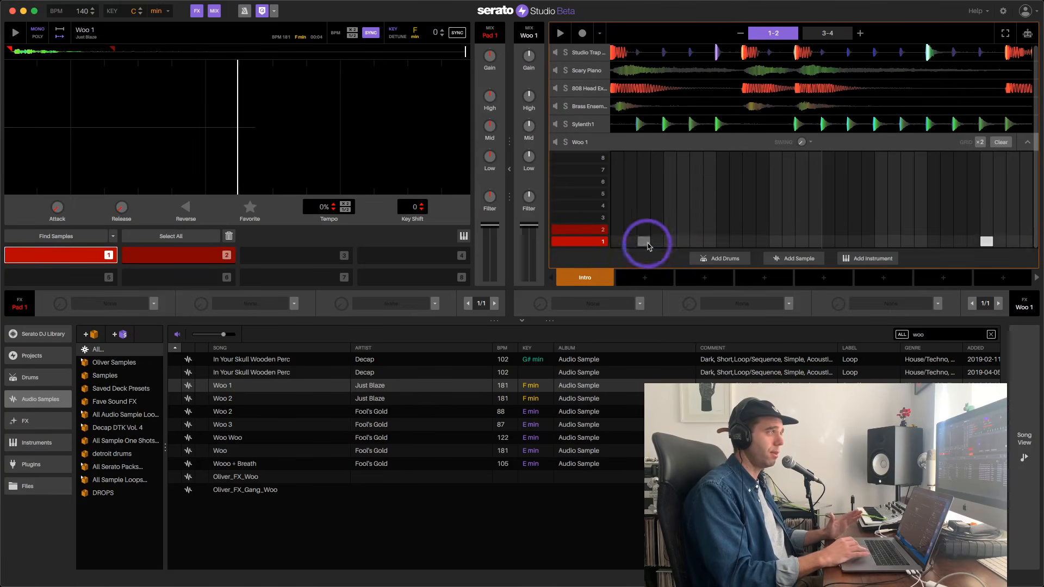
- Create Scene 2 and Scene 3 as copies of the Intro scene, and return to the Intro scene
{"action": "mouse_move", "coordinate": [643, 279]}
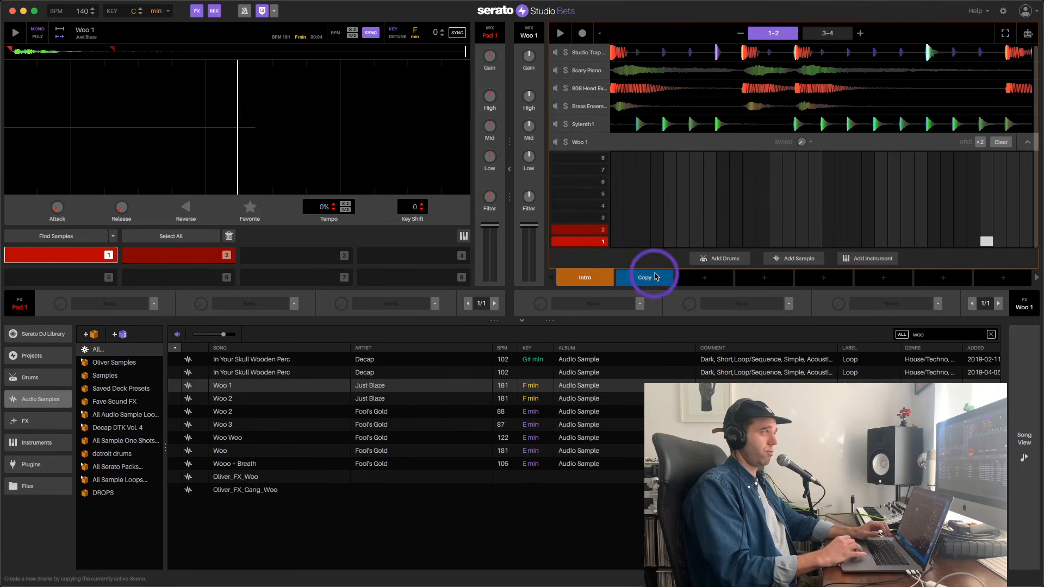
{"action": "mouse_move", "coordinate": [894, 284]}
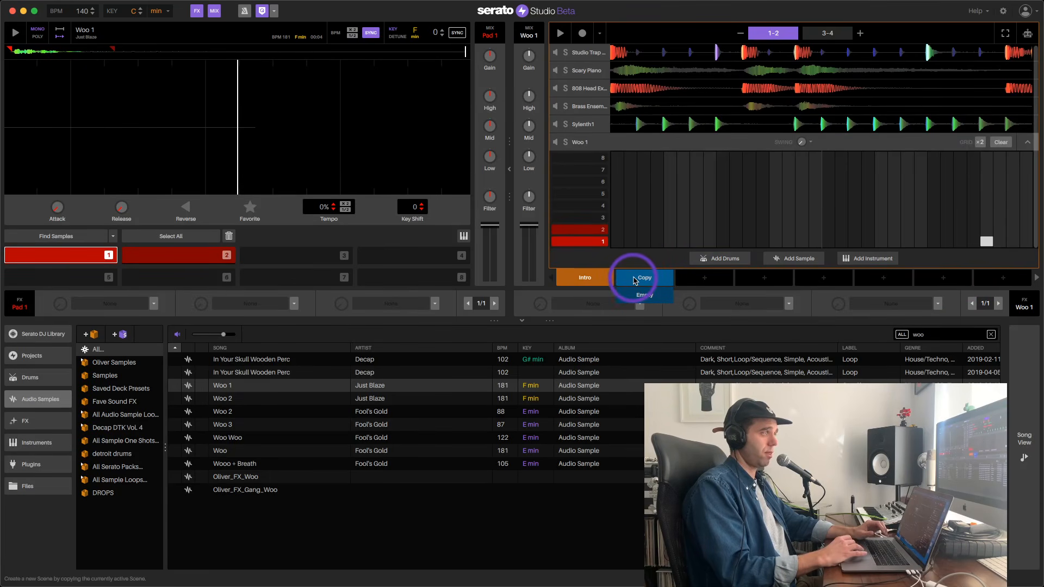
{"action": "left_click", "coordinate": [635, 280]}
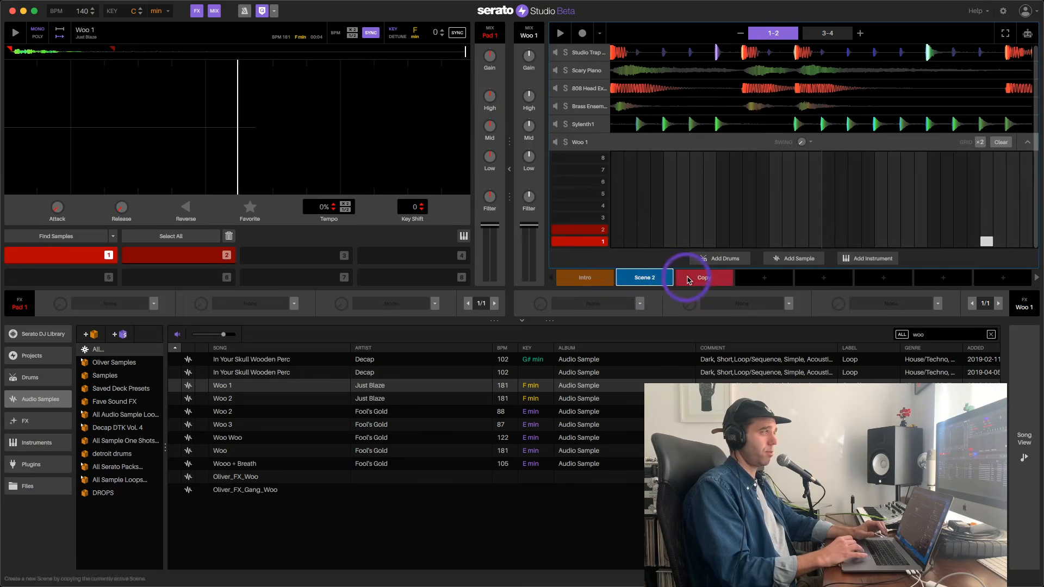
{"action": "left_click", "coordinate": [692, 279]}
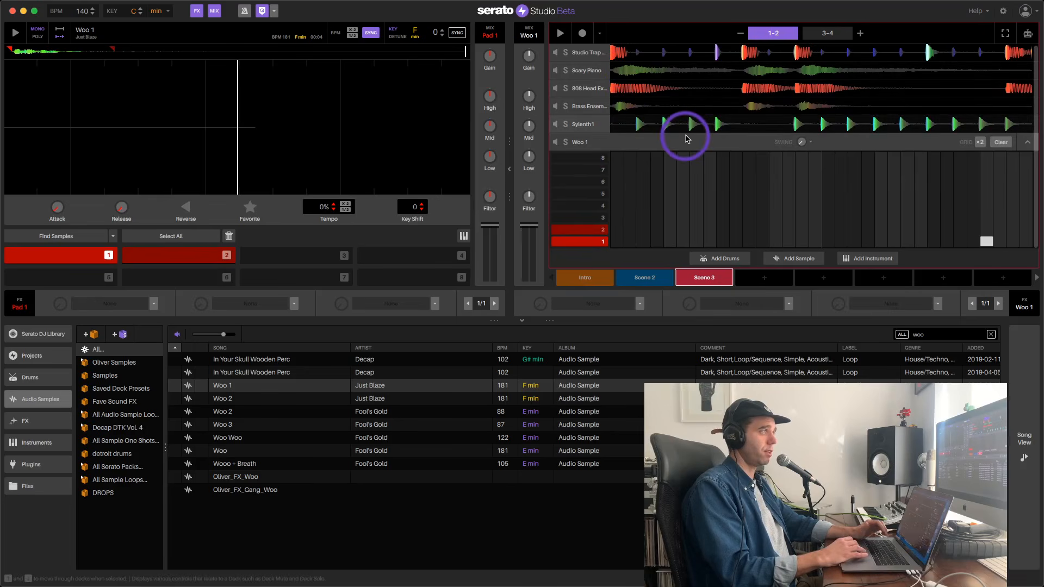
{"action": "left_click", "coordinate": [591, 278]}
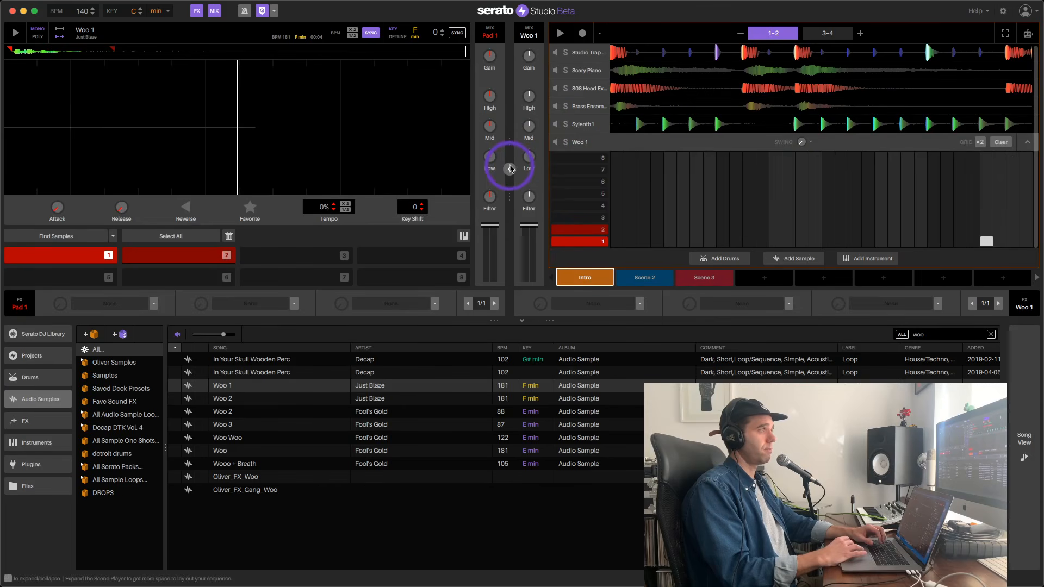
- Remove all kick hits from the Studio Trap Drum Kit across bars 1-4 of the Intro scene
{"action": "left_click", "coordinate": [585, 52]}
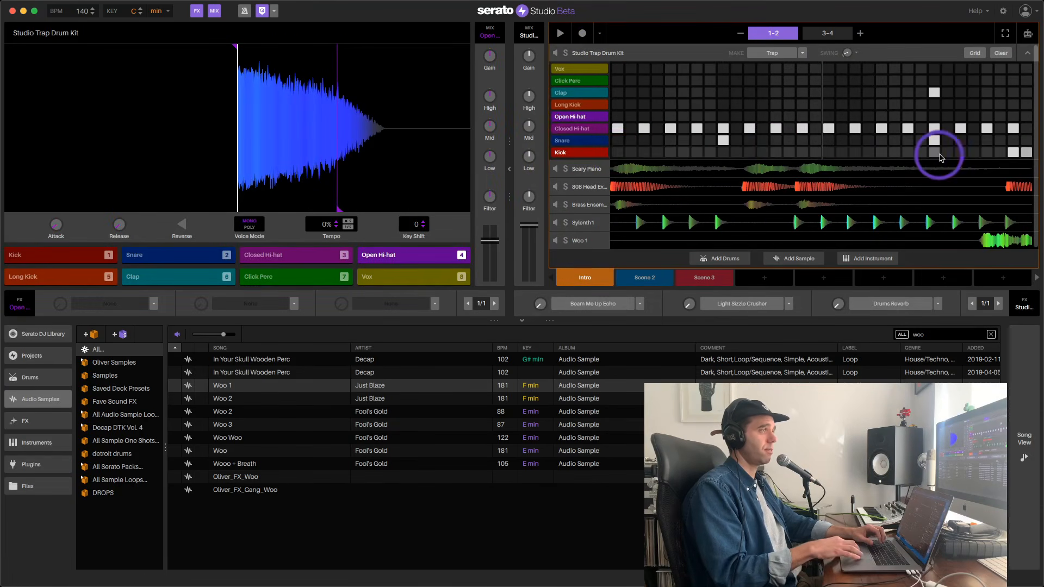
{"action": "left_click", "coordinate": [1016, 154]}
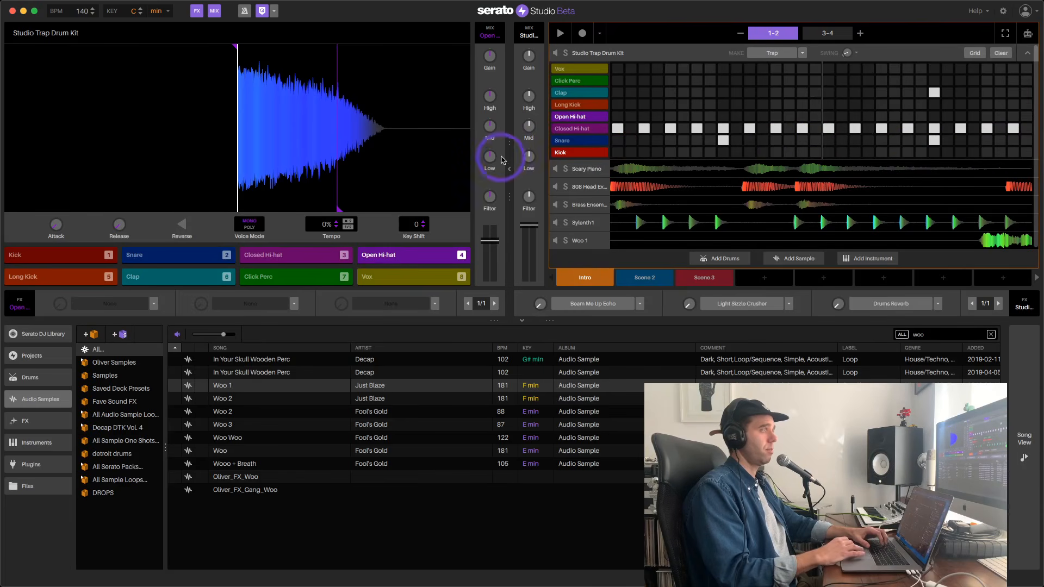
{"action": "left_click", "coordinate": [510, 172]}
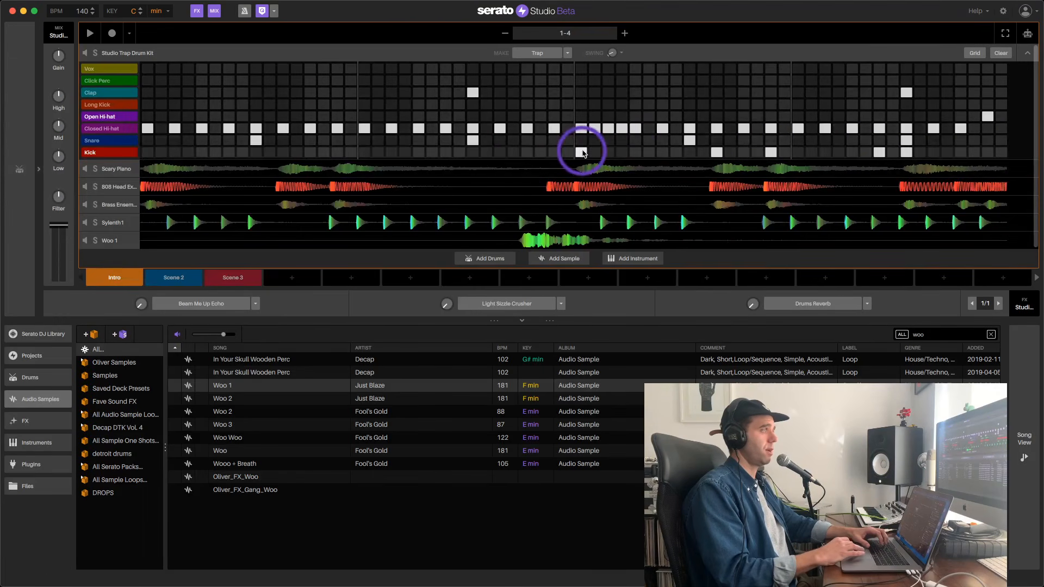
{"action": "left_click_drag", "start_coordinate": [770, 152], "coordinate": [915, 158]}
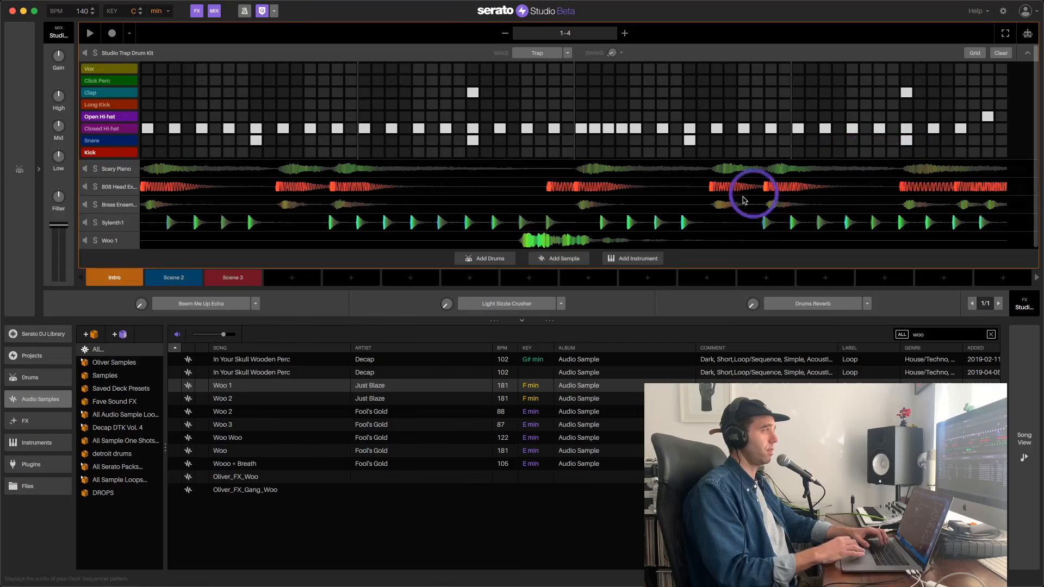
{"action": "key", "text": "space"}
- Clear the 808 Head Explosion Bass pattern in the Intro scene, compare it with Scene 2 and Scene 3, and play back the Intro
{"action": "left_click", "coordinate": [112, 186]}
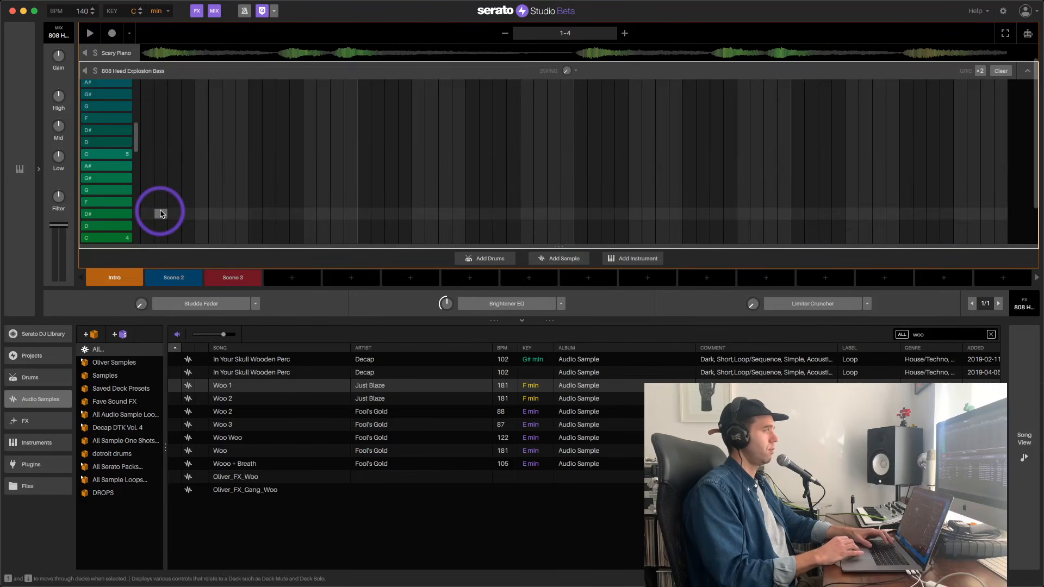
{"action": "scroll", "coordinate": [161, 213], "scroll_direction": "down", "scroll_amount": 3}
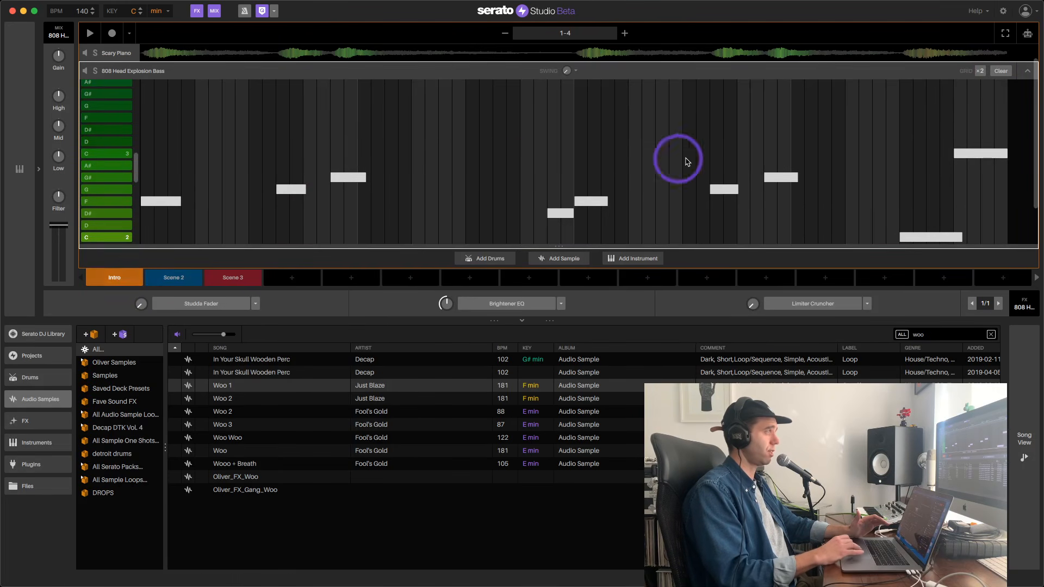
{"action": "left_click", "coordinate": [999, 72]}
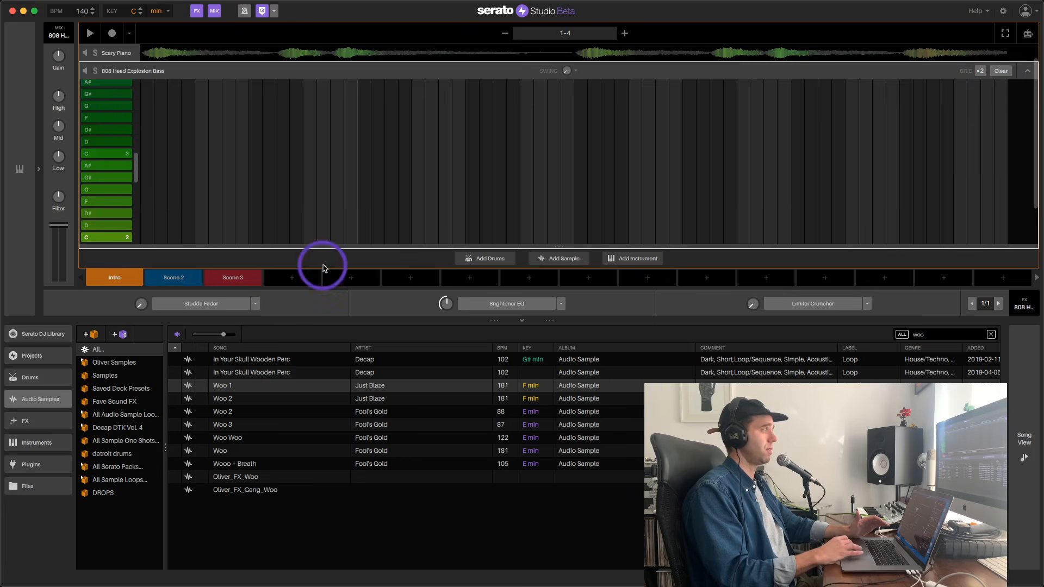
{"action": "left_click", "coordinate": [169, 279]}
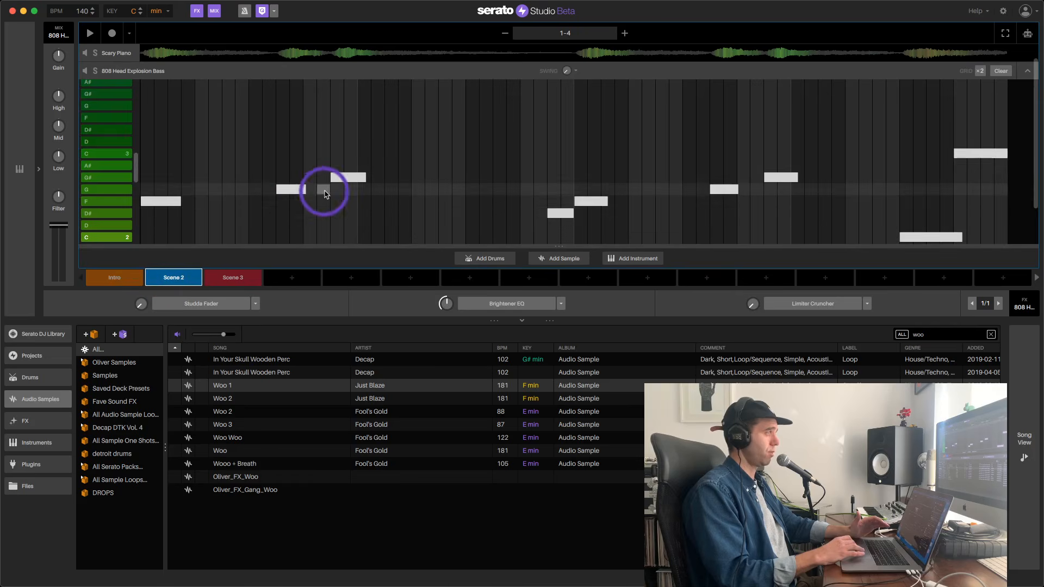
{"action": "left_click", "coordinate": [235, 279]}
{"action": "left_click", "coordinate": [114, 278]}
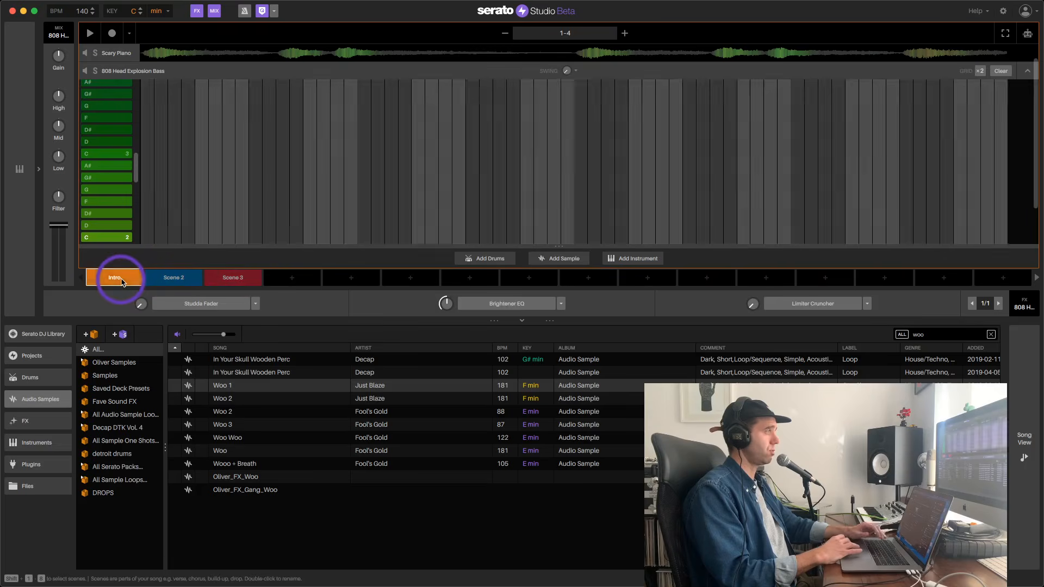
{"action": "left_click", "coordinate": [391, 202]}
{"action": "left_click_drag", "start_coordinate": [391, 204], "coordinate": [1008, 117]}
{"action": "left_click", "coordinate": [1027, 71]}
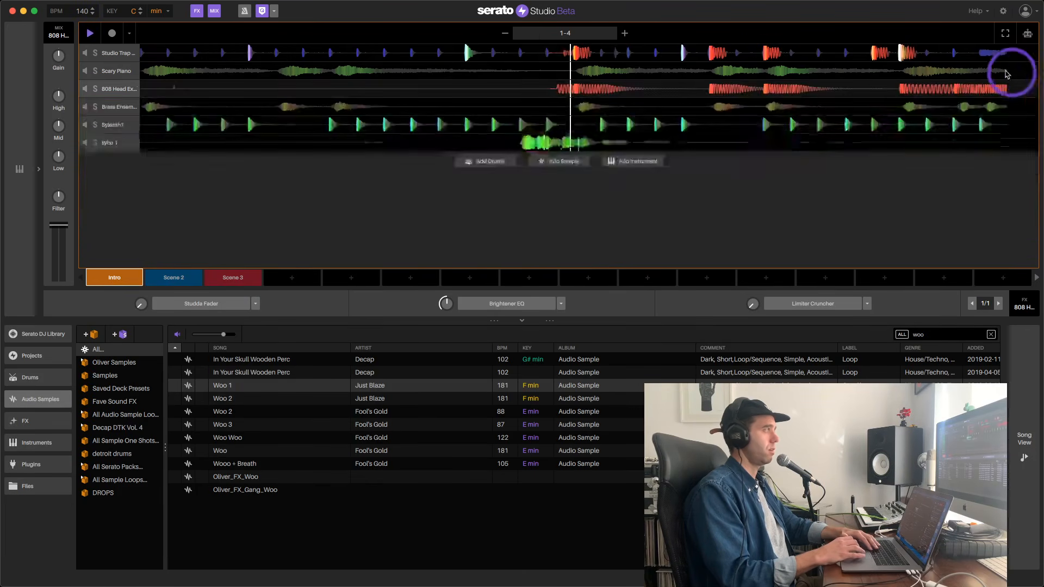
{"action": "key", "text": "space"}
- Clear the Brass Ensemble Staccato pattern in the Intro scene and collapse its deck
{"action": "left_click", "coordinate": [106, 108]}
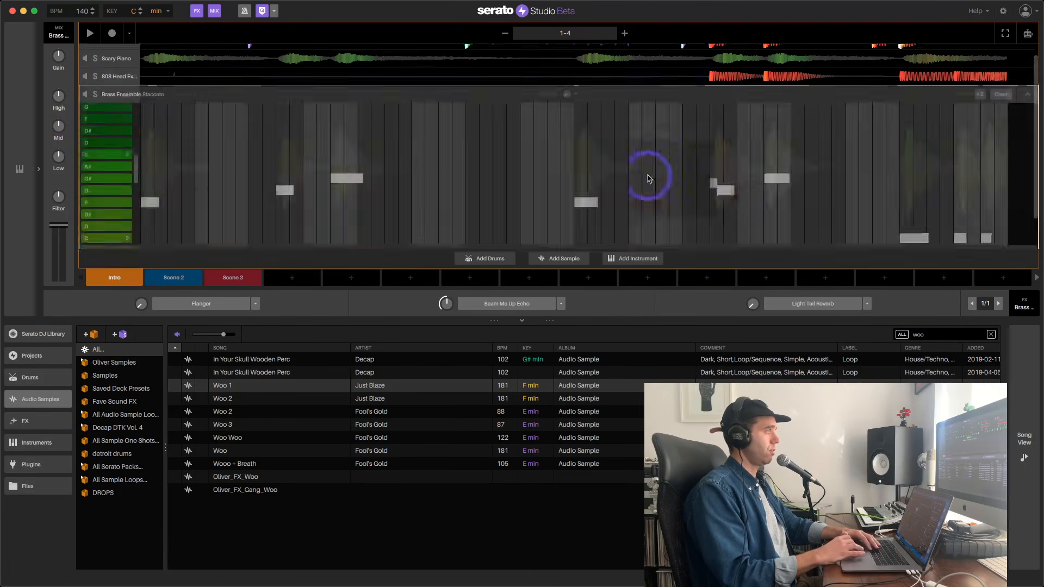
{"action": "left_click", "coordinate": [995, 75]}
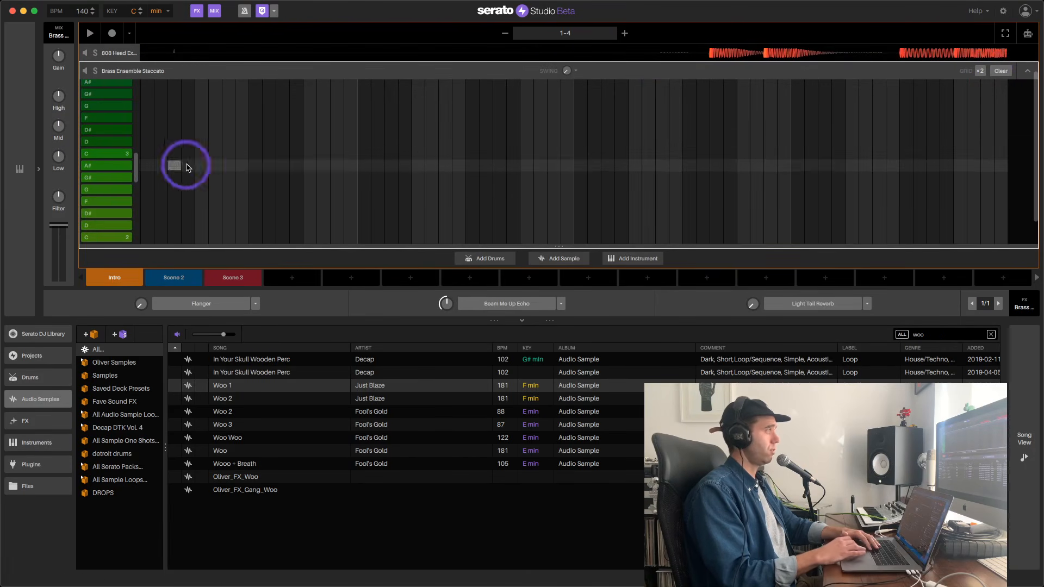
{"action": "left_click", "coordinate": [1026, 71]}
- Clear the Sylenth1 melody in the Intro scene and collapse its deck
{"action": "left_click", "coordinate": [165, 121]}
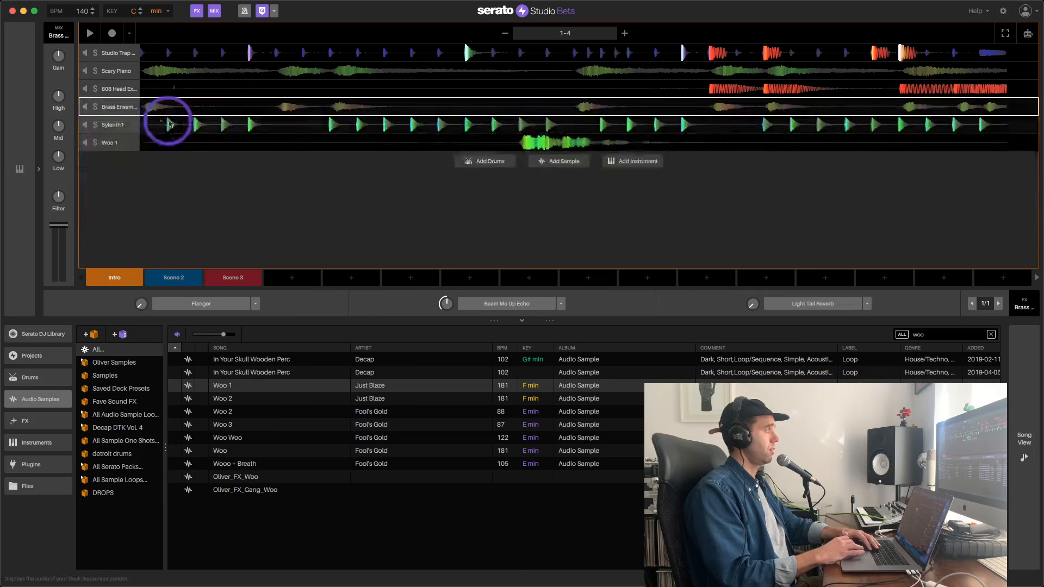
{"action": "left_click", "coordinate": [116, 128]}
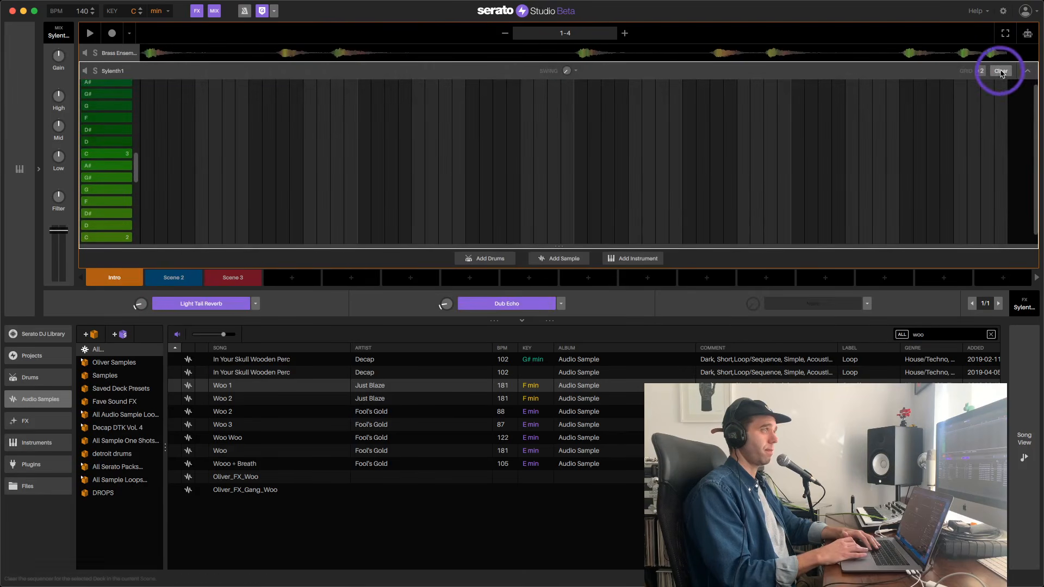
{"action": "left_click", "coordinate": [716, 202]}
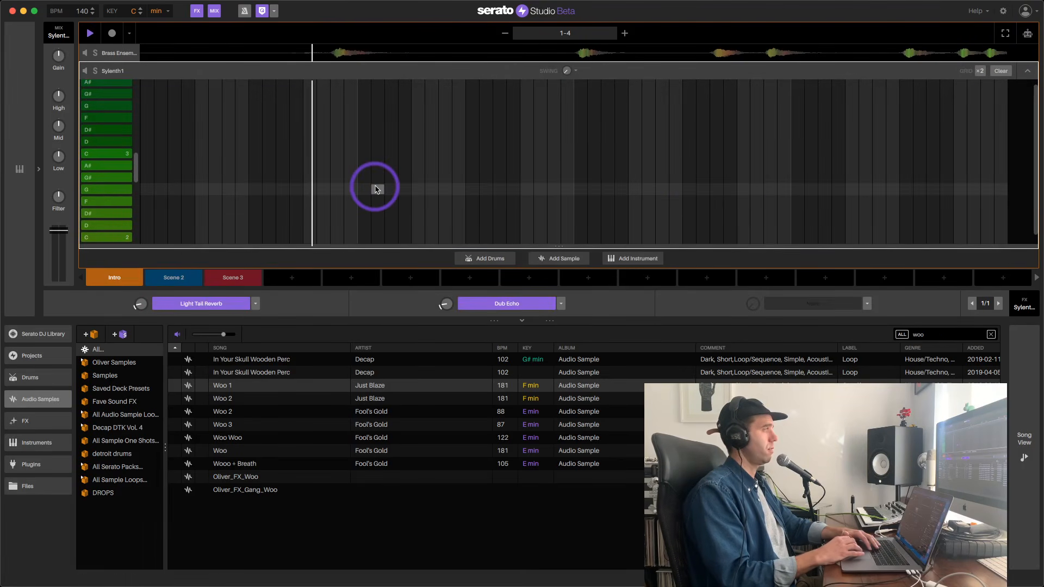
{"action": "left_click", "coordinate": [1024, 72]}
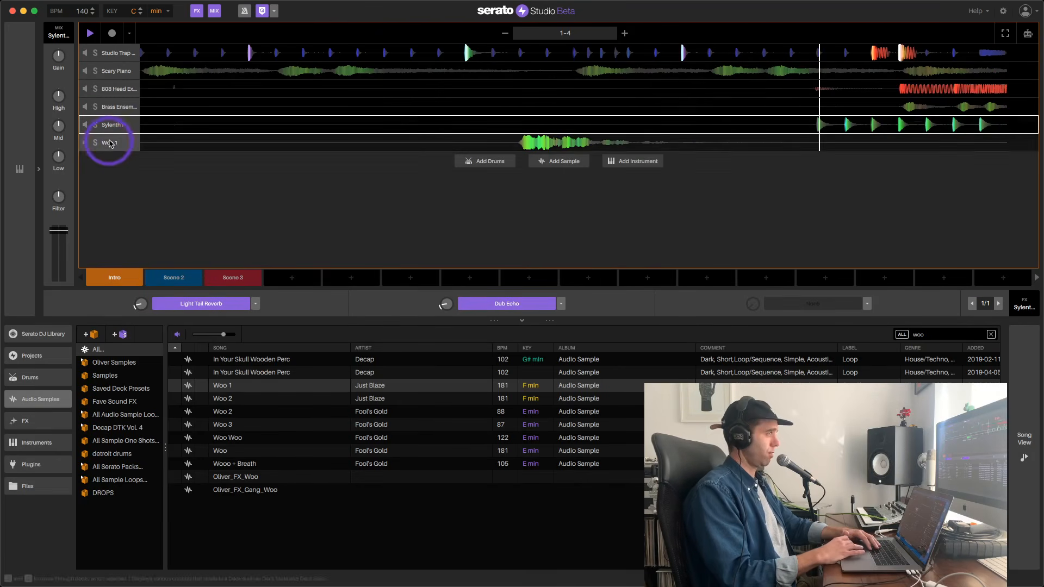
- Clear the Woo 1 vocal pattern in the Intro scene and listen to the stripped-down result
{"action": "left_click", "coordinate": [109, 143]}
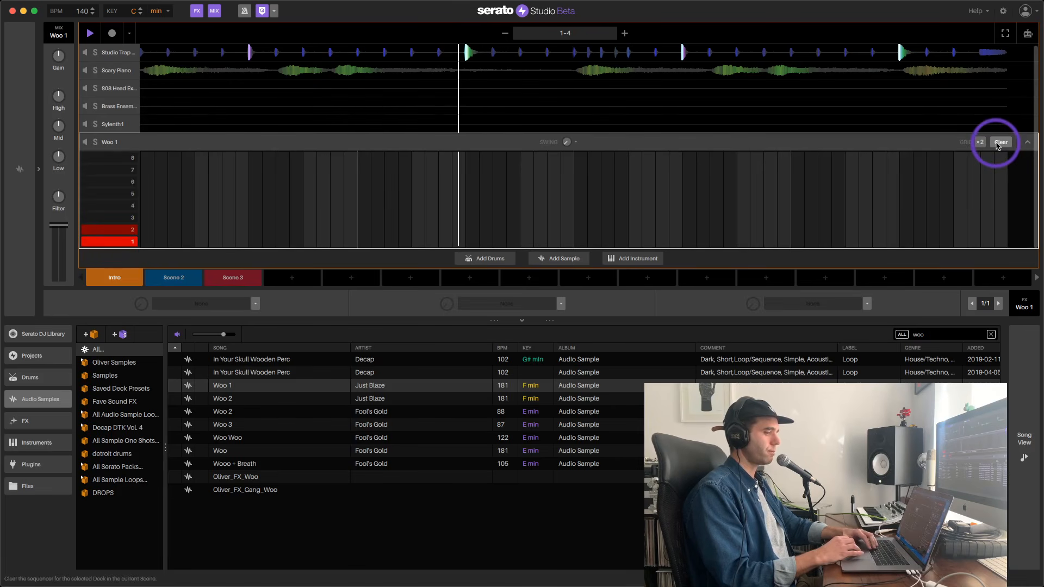
{"action": "left_click", "coordinate": [992, 171]}
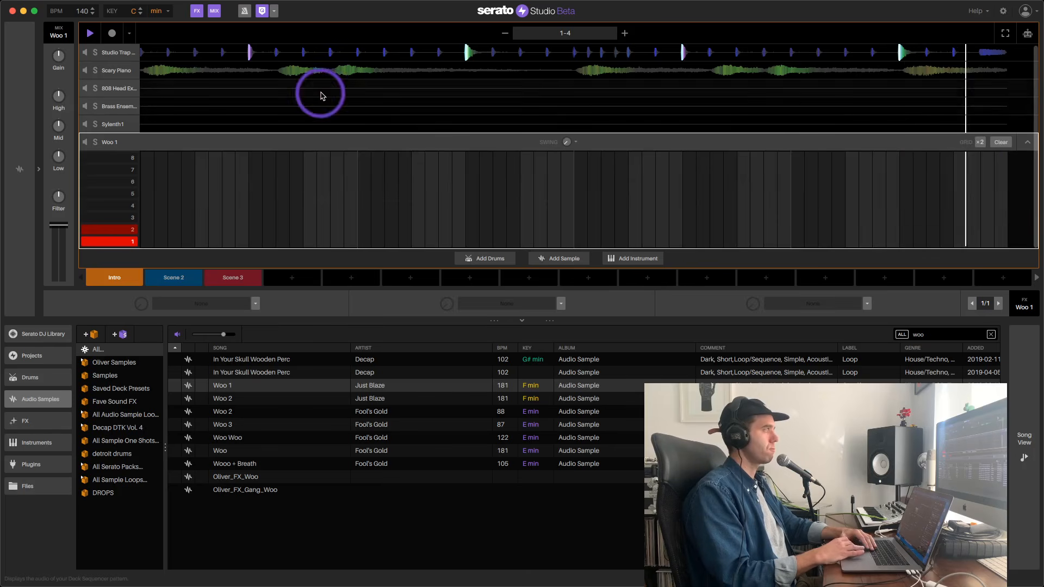
{"action": "key", "text": "space"}
- Remove the closed hi-hat hits on steps 2 and 4 of bar 3 in the Intro's Studio Trap Drum Kit
{"action": "left_click", "coordinate": [120, 54]}
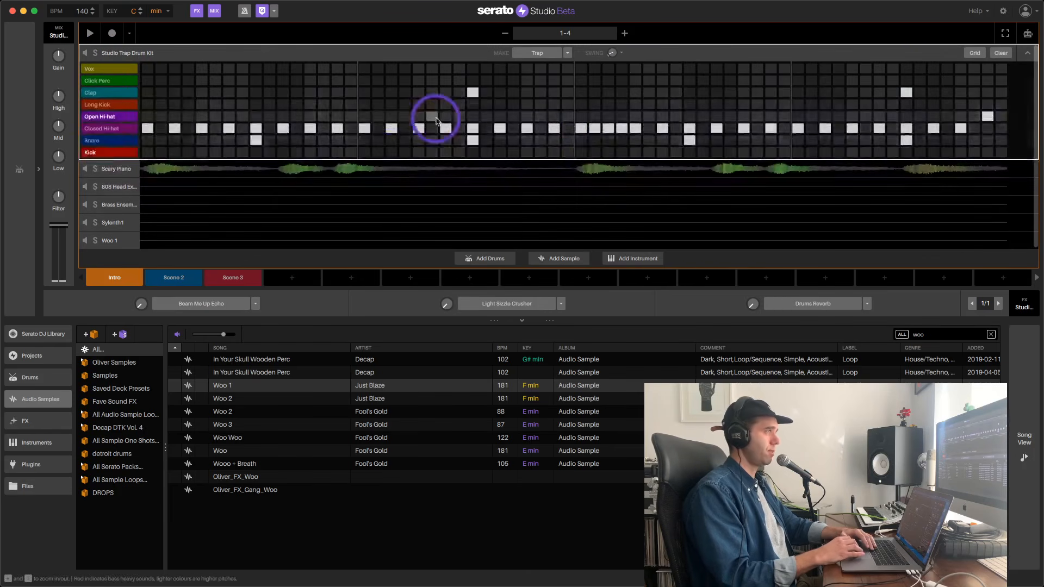
{"action": "left_click", "coordinate": [593, 131]}
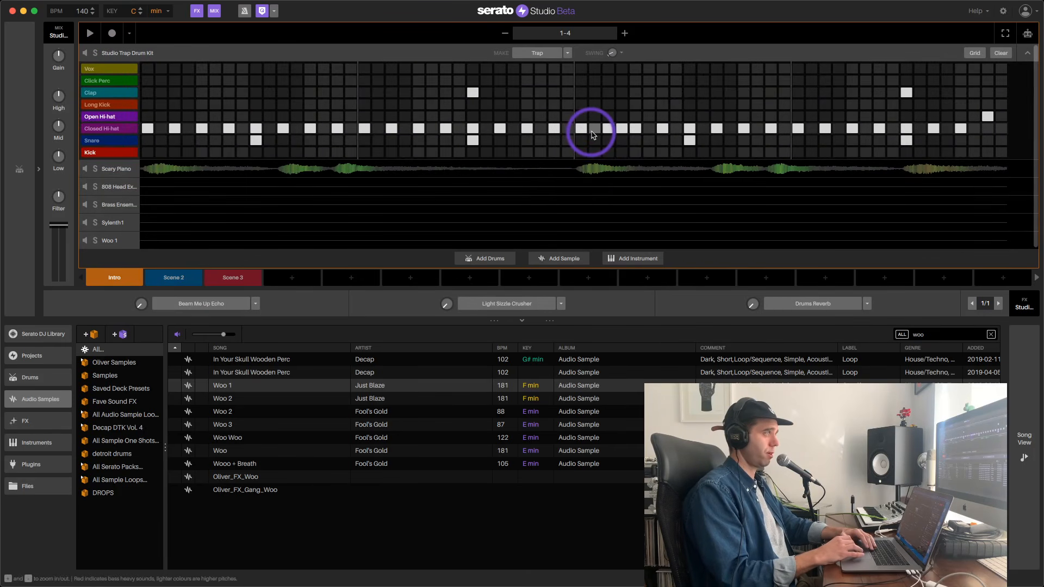
{"action": "left_click", "coordinate": [607, 131]}
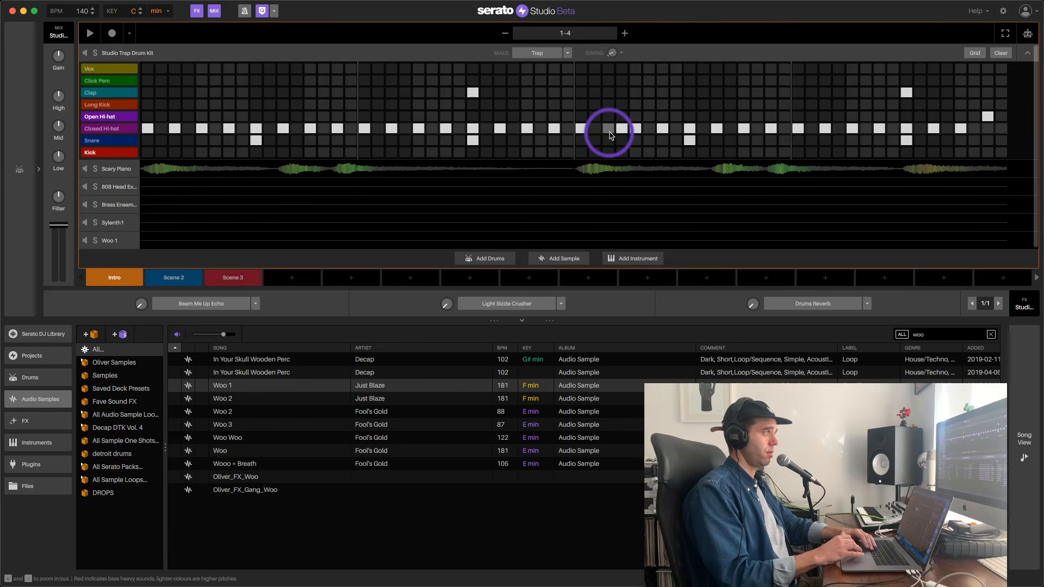
{"action": "left_click", "coordinate": [620, 129]}
- Play the Intro scene and remove the clap hits in bars 2 and 4 of the drum kit
{"action": "key", "text": "space"}
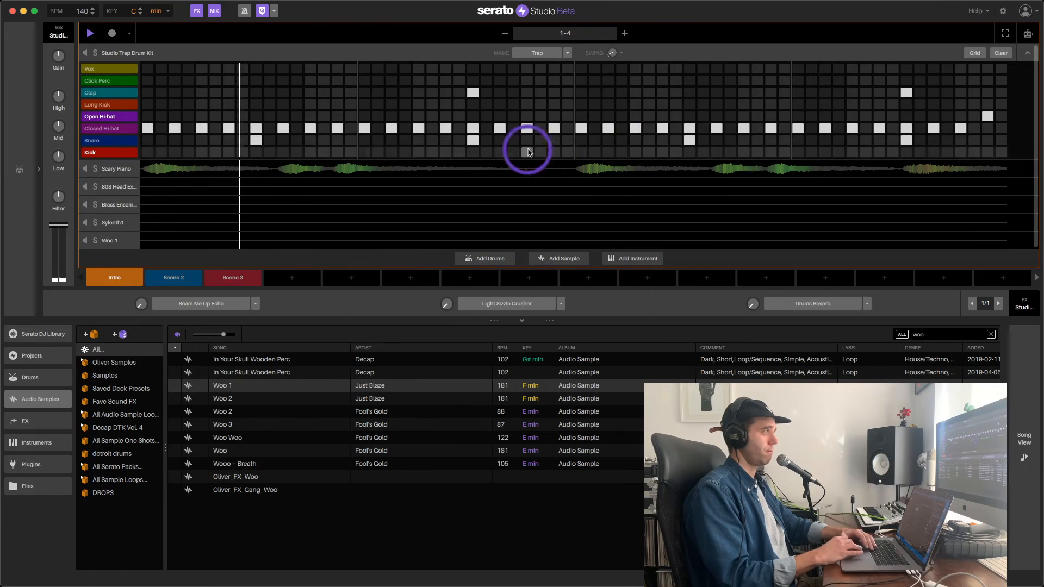
{"action": "left_click", "coordinate": [474, 93]}
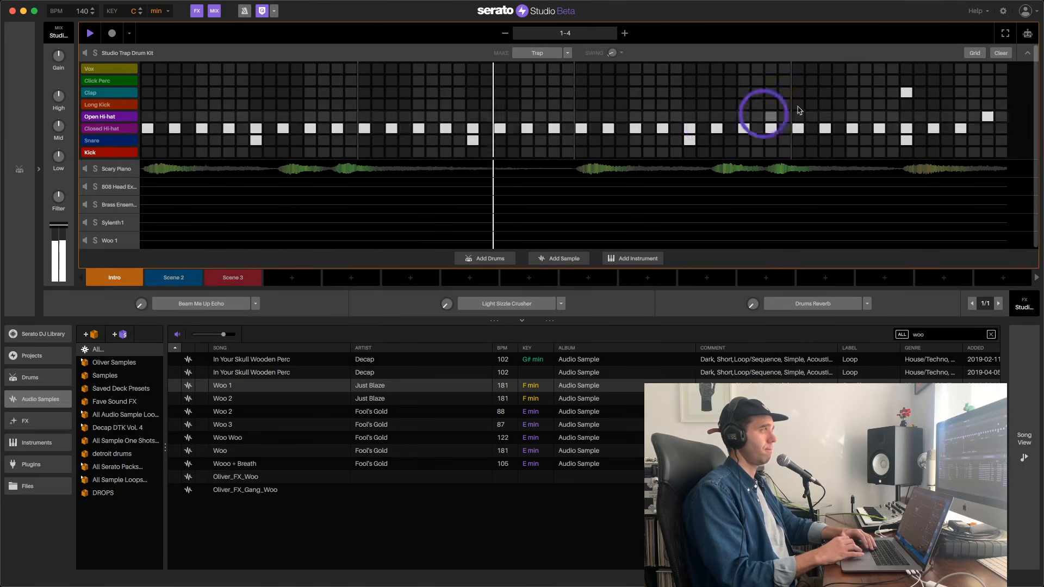
{"action": "left_click", "coordinate": [904, 95]}
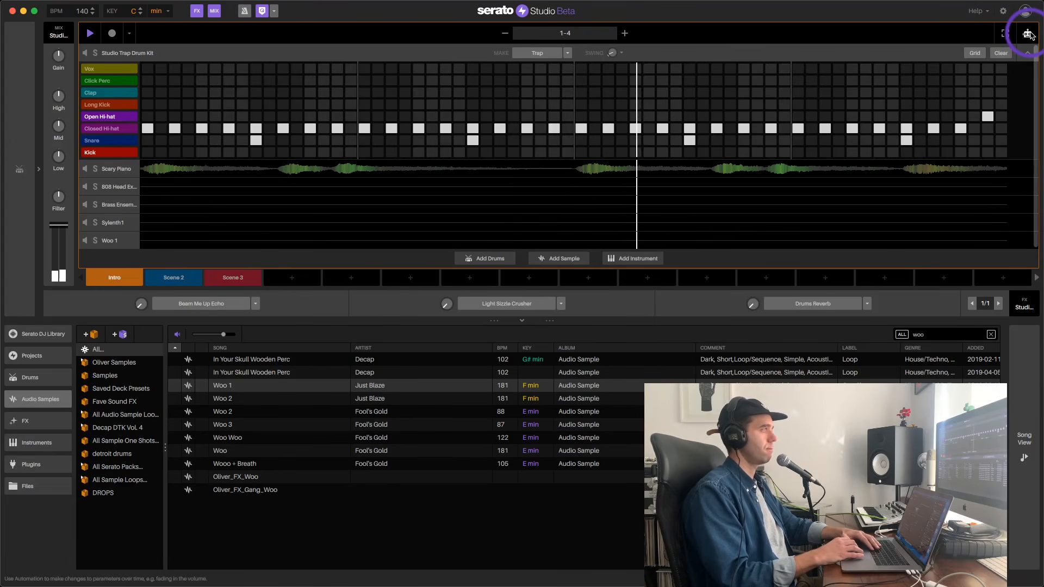
- Switch to Scene 2, stop playback and clear its Sylenth1 melody
{"action": "left_click", "coordinate": [165, 281]}
{"action": "key", "text": "space"}
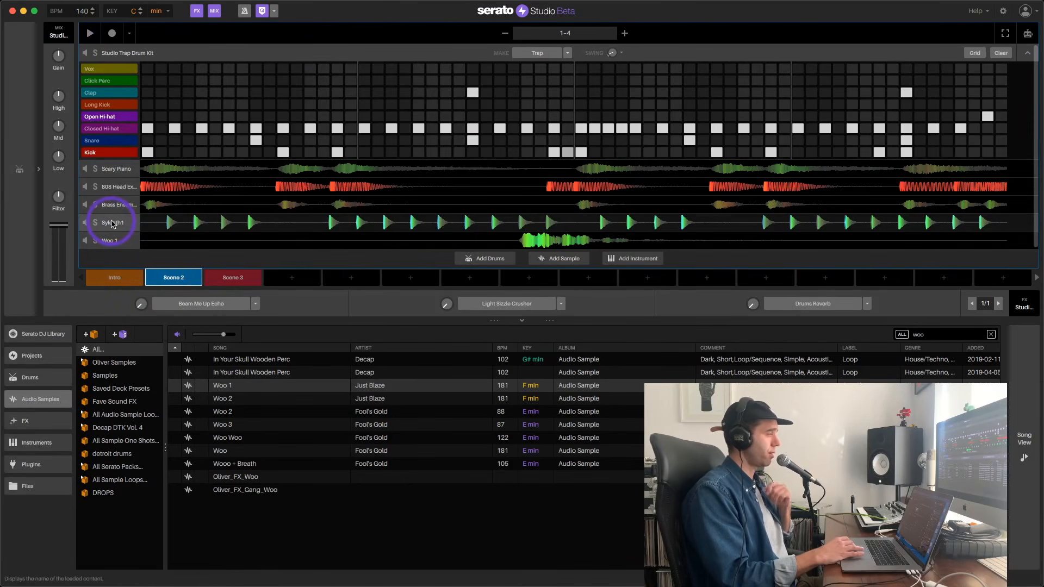
{"action": "left_click", "coordinate": [113, 223]}
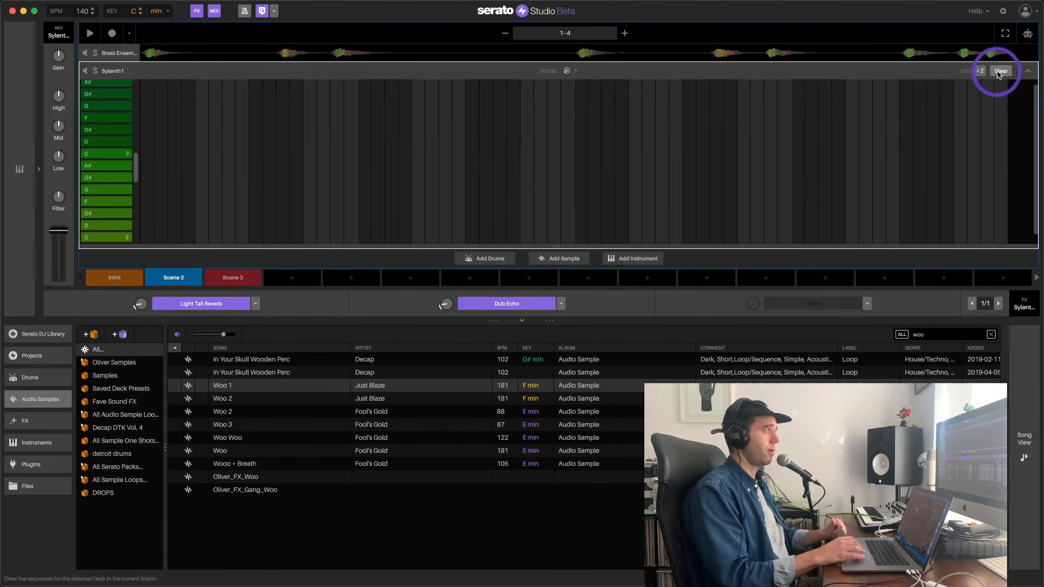
- Look at the Brass Ensemble Staccato pattern in Scene 2 and clear the scene's 808 Head Explosion Bass pattern
{"action": "left_click", "coordinate": [115, 54]}
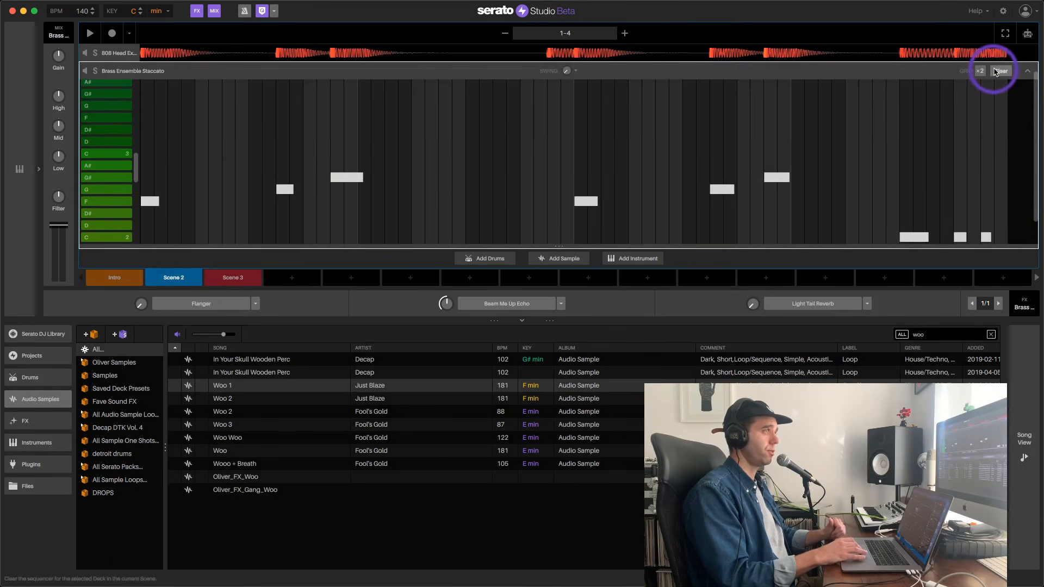
{"action": "left_click", "coordinate": [996, 72]}
{"action": "left_click", "coordinate": [115, 53]}
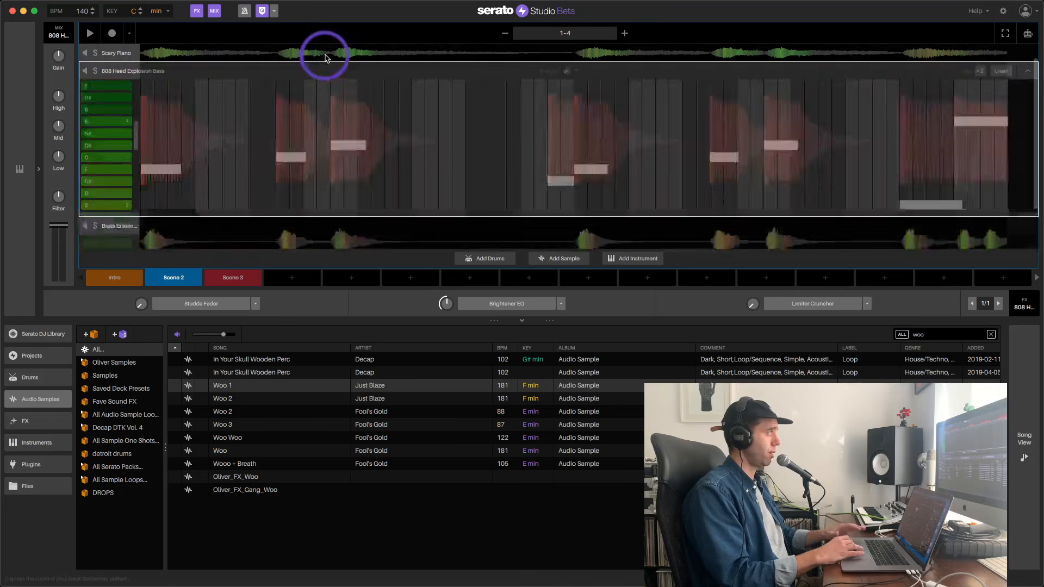
{"action": "left_click", "coordinate": [999, 71]}
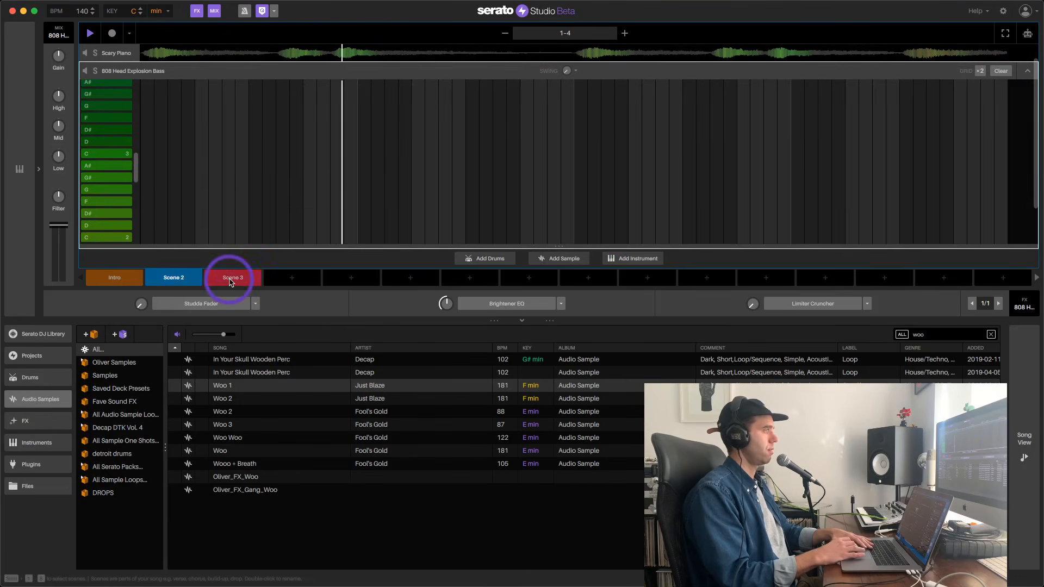
- Create Scene 4 as a copy of Scene 3
{"action": "left_click", "coordinate": [230, 280]}
{"action": "left_click", "coordinate": [292, 278]}
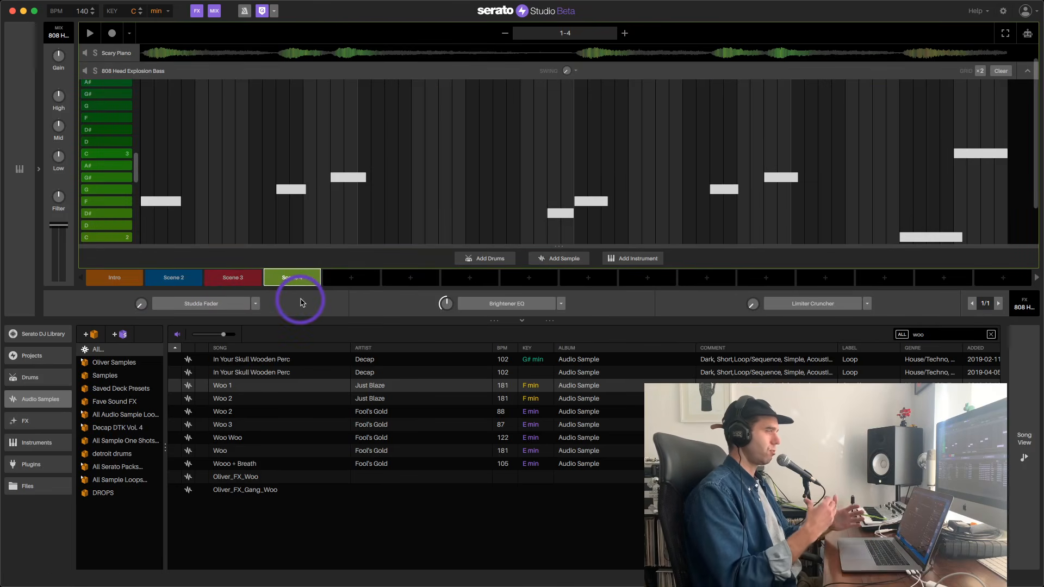
- Return to Scene 3 and clear its Sylenth1 melody
{"action": "left_click", "coordinate": [232, 278]}
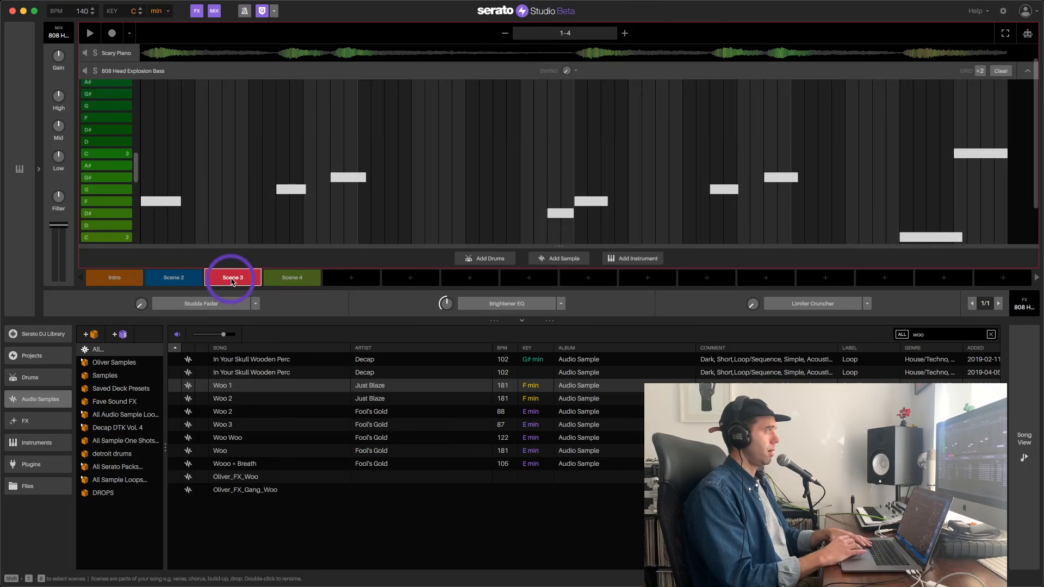
{"action": "left_click", "coordinate": [1027, 70]}
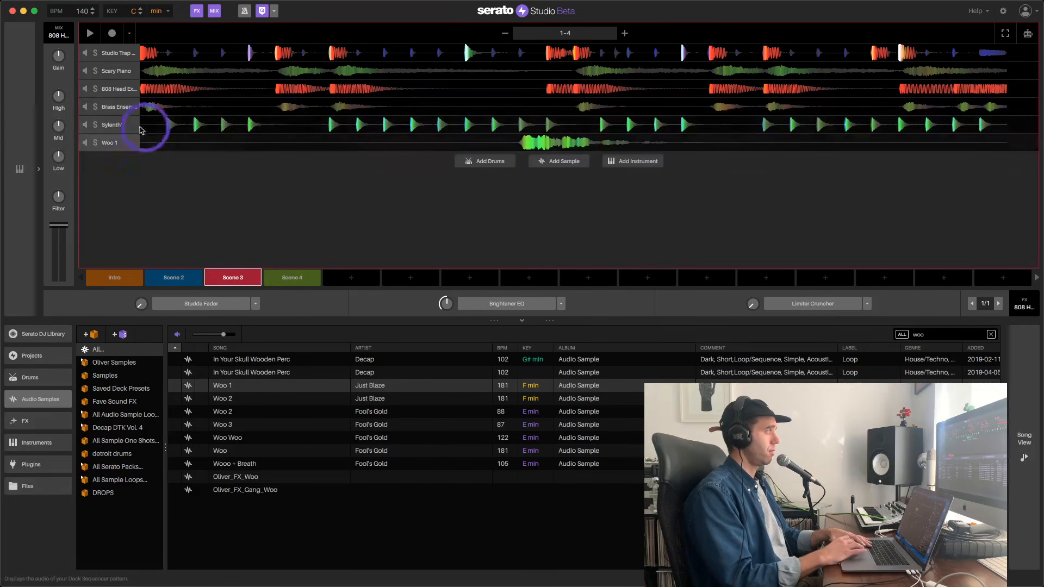
{"action": "left_click", "coordinate": [115, 126]}
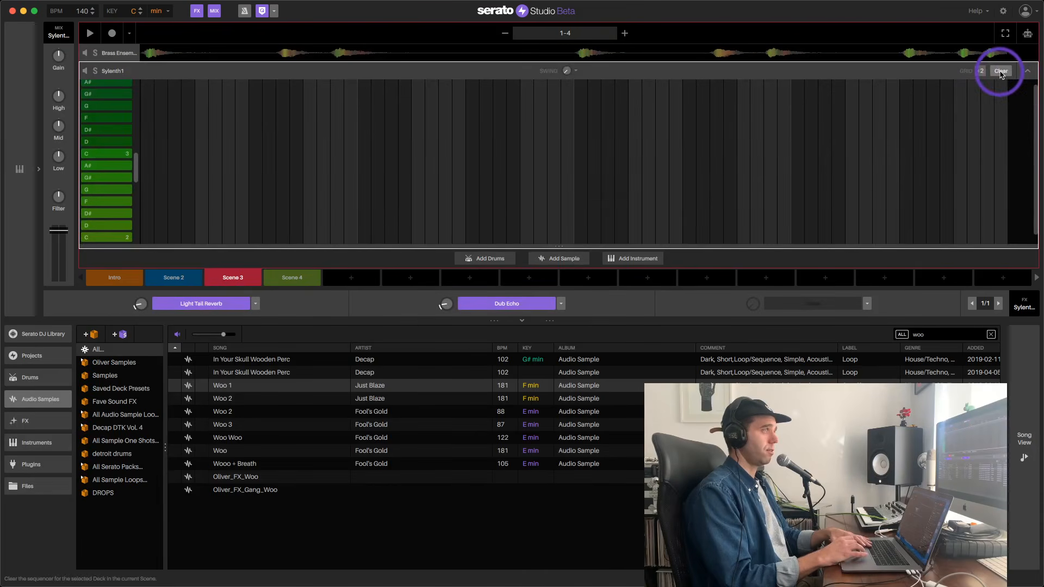
- Rename Scene 2 as Drums and Scene 3 as Bass
{"action": "left_click", "coordinate": [114, 277]}
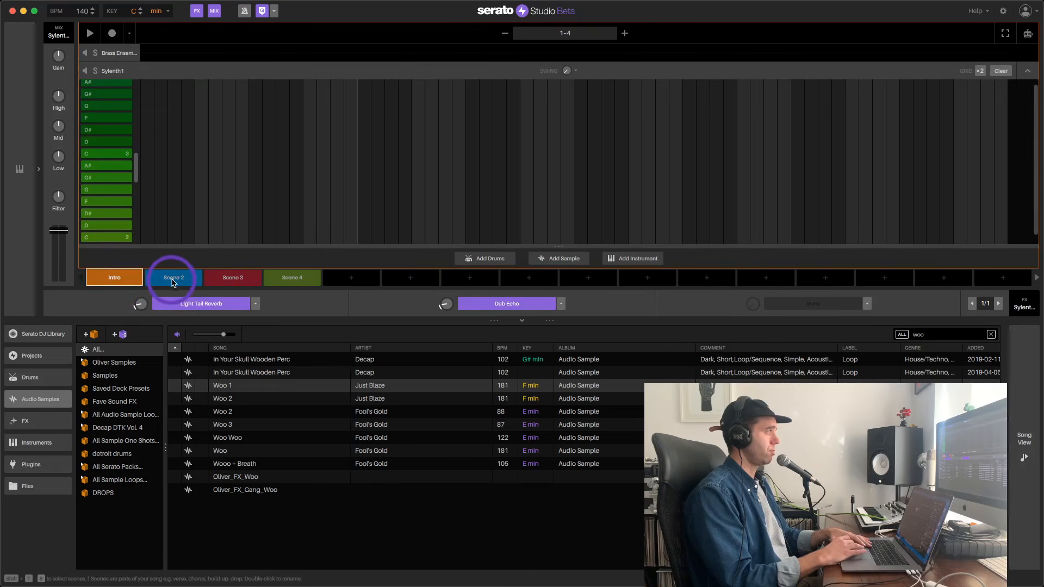
{"action": "double_click", "coordinate": [173, 279]}
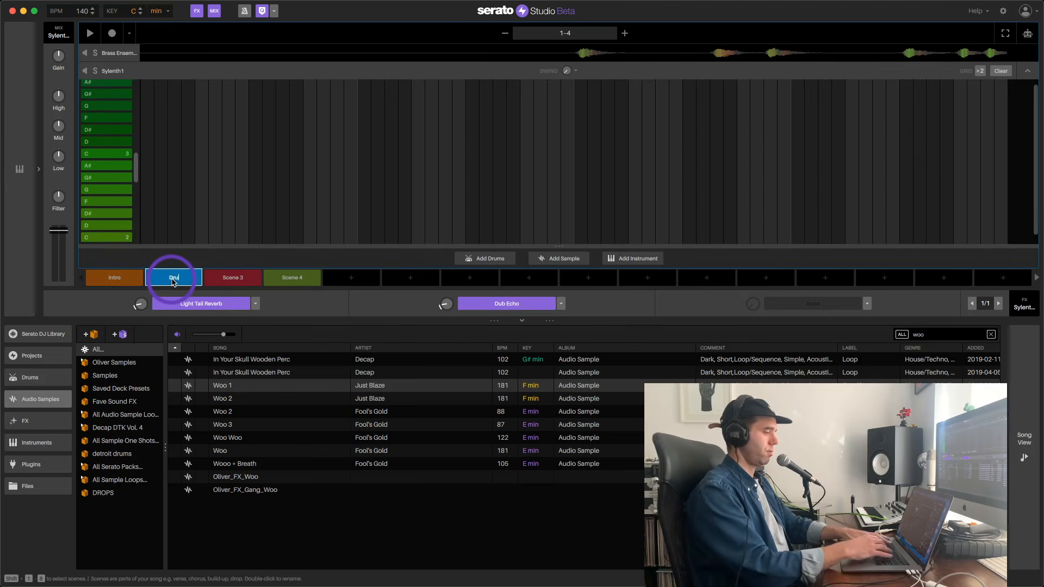
{"action": "left_click", "coordinate": [231, 279]}
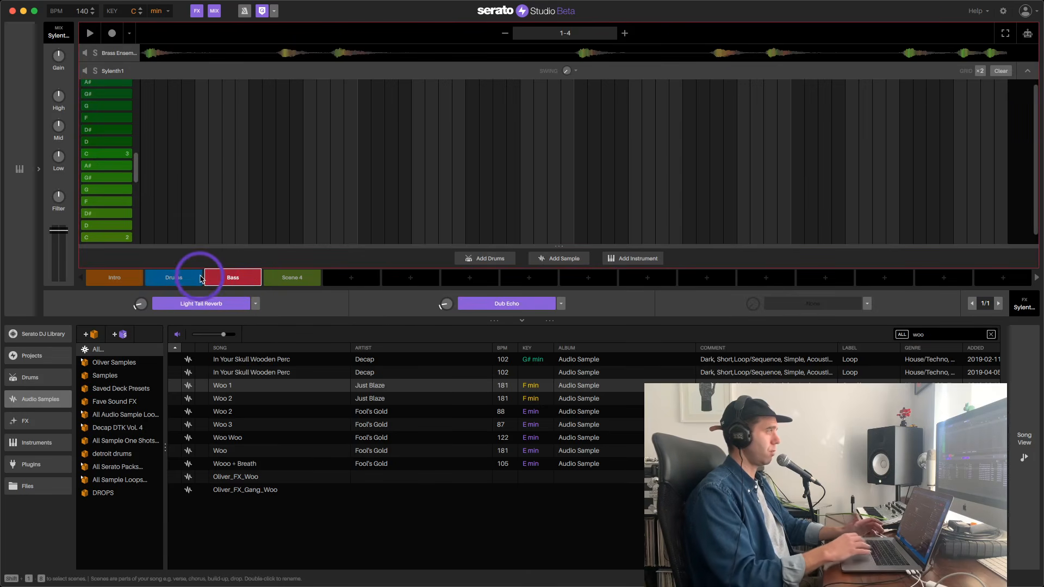
- Open the Song View and play the Intro scene on the song timeline
{"action": "mouse_move", "coordinate": [878, 286]}
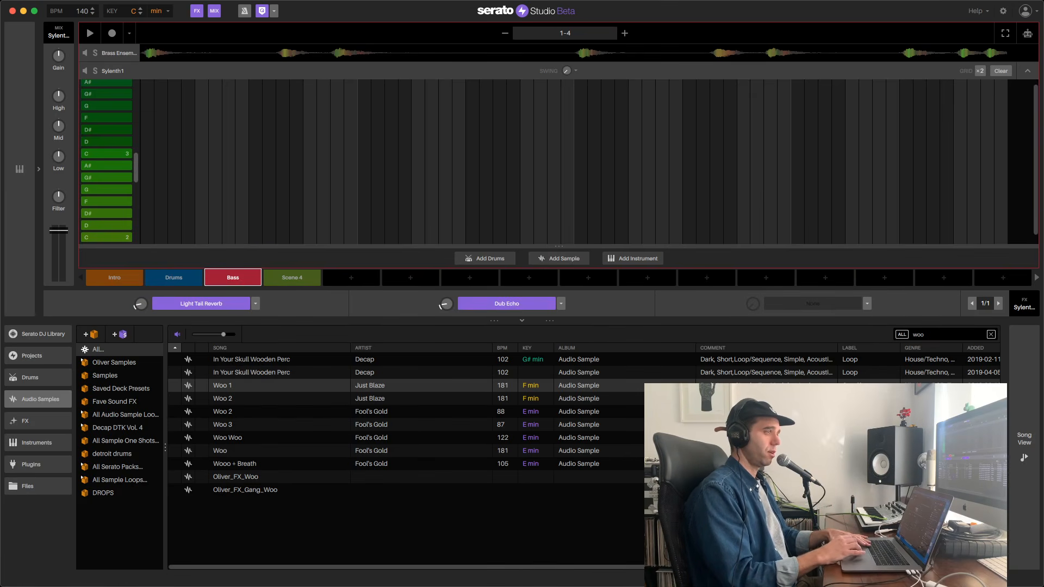
{"action": "left_click", "coordinate": [1024, 441]}
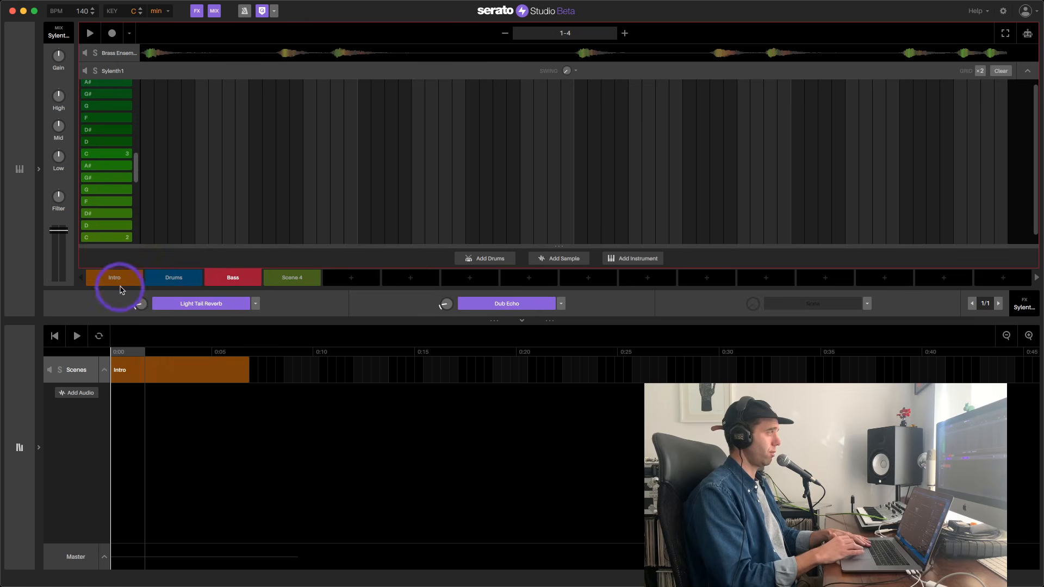
{"action": "left_click", "coordinate": [119, 371]}
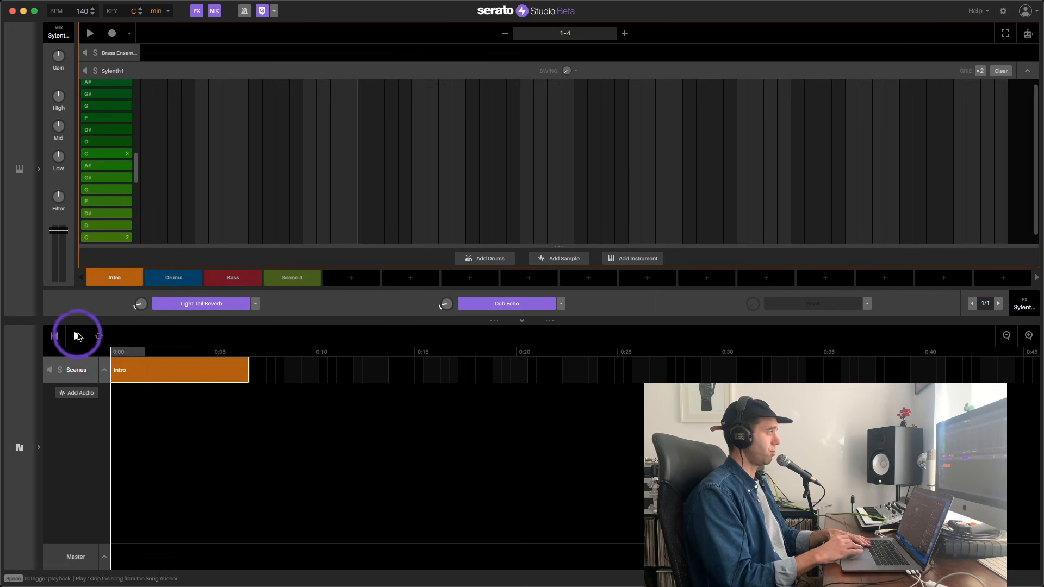
{"action": "left_click", "coordinate": [77, 337]}
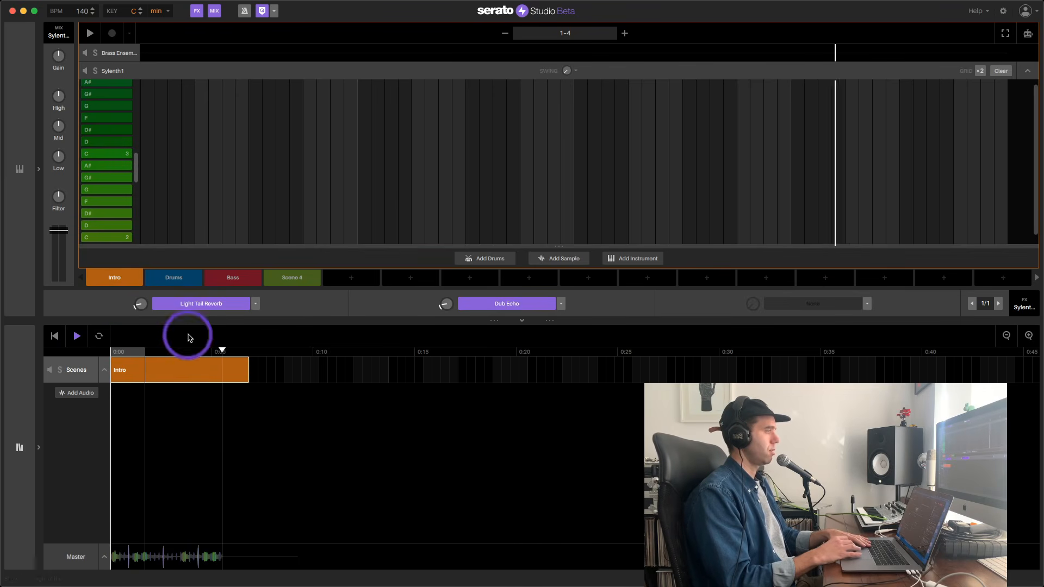
- Place the Drums scene after Intro and the Bass scene after Drums on the song timeline, playing the arrangement from the start
{"action": "left_click", "coordinate": [182, 278]}
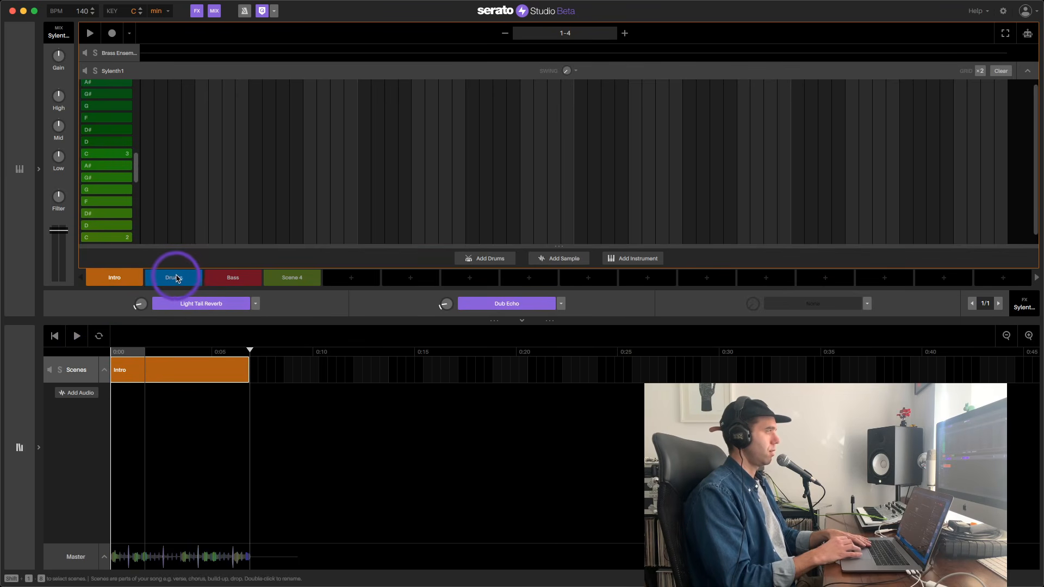
{"action": "left_click_drag", "start_coordinate": [178, 278], "coordinate": [288, 362]}
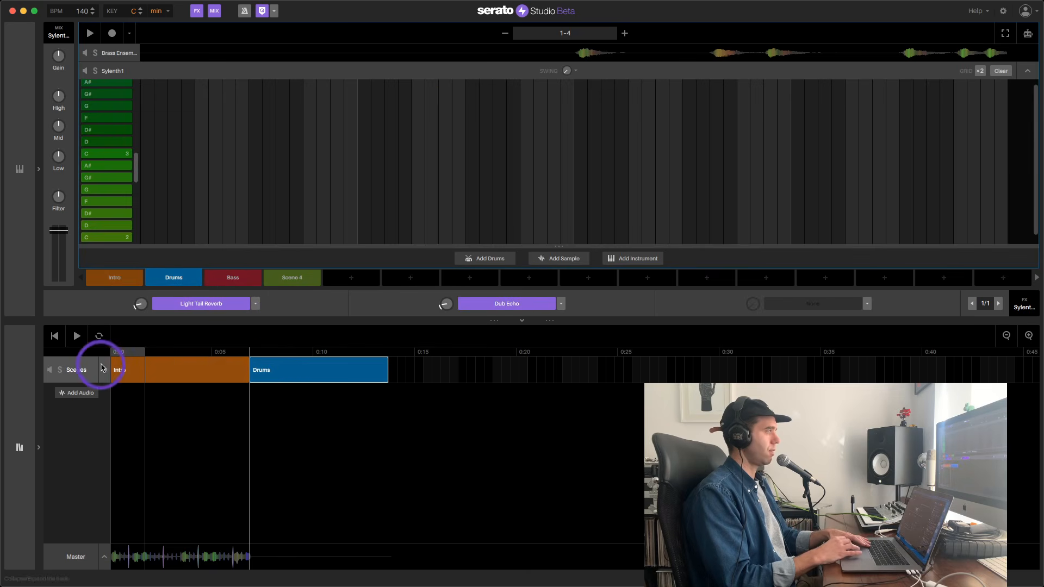
{"action": "left_click", "coordinate": [119, 372]}
{"action": "key", "text": "space"}
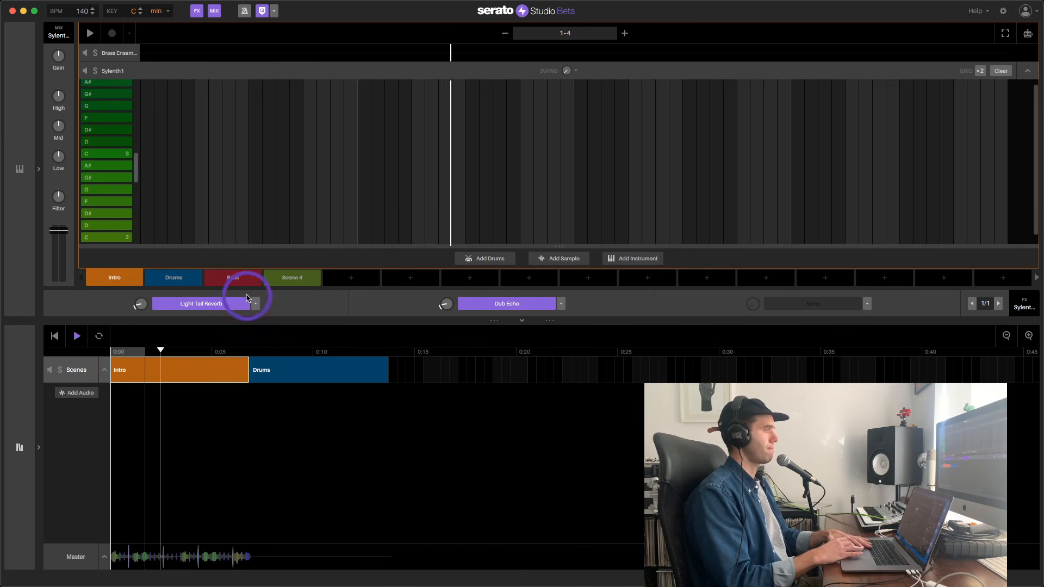
{"action": "left_click_drag", "start_coordinate": [233, 275], "coordinate": [419, 366]}
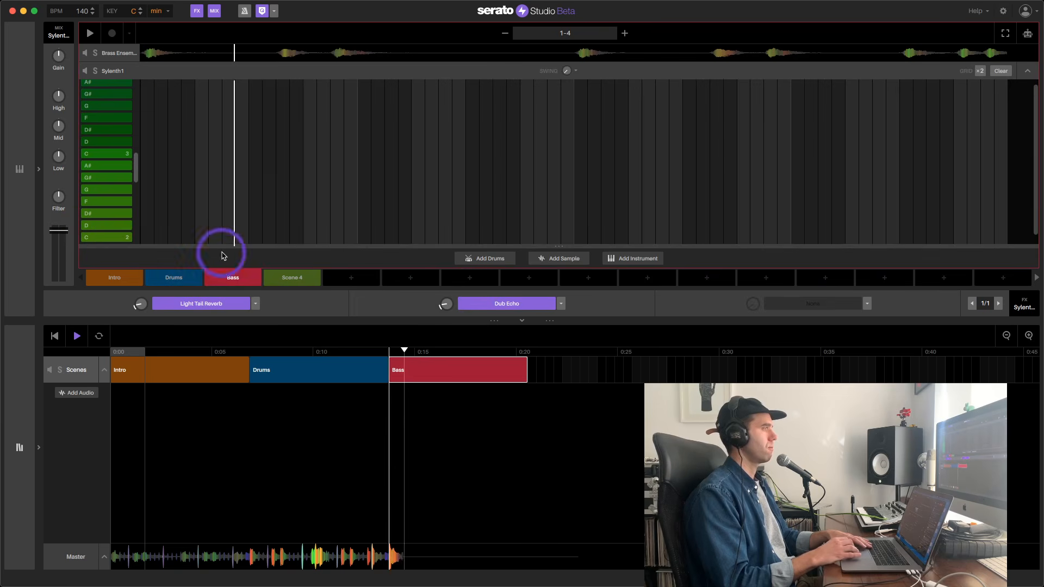
{"action": "key", "text": "space"}
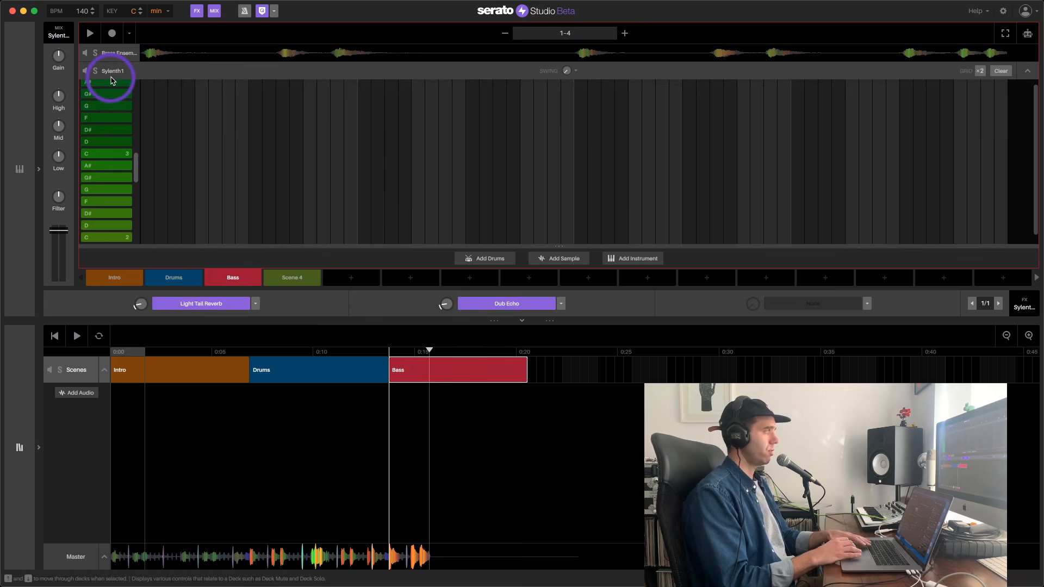
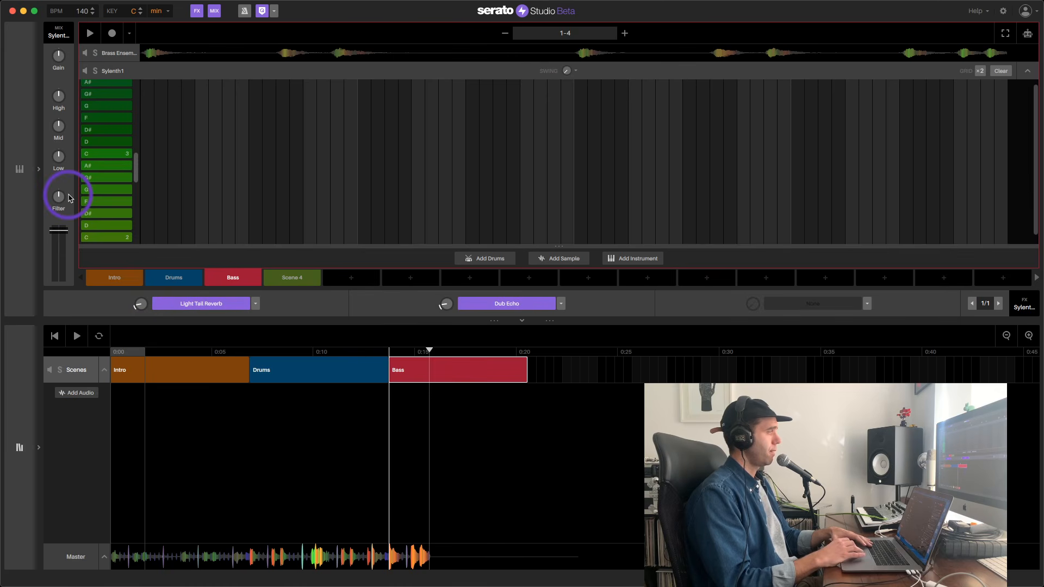
- Show the full deck controls and look at the Woo 1 sample pattern in the Bass scene
{"action": "left_click", "coordinate": [284, 280]}
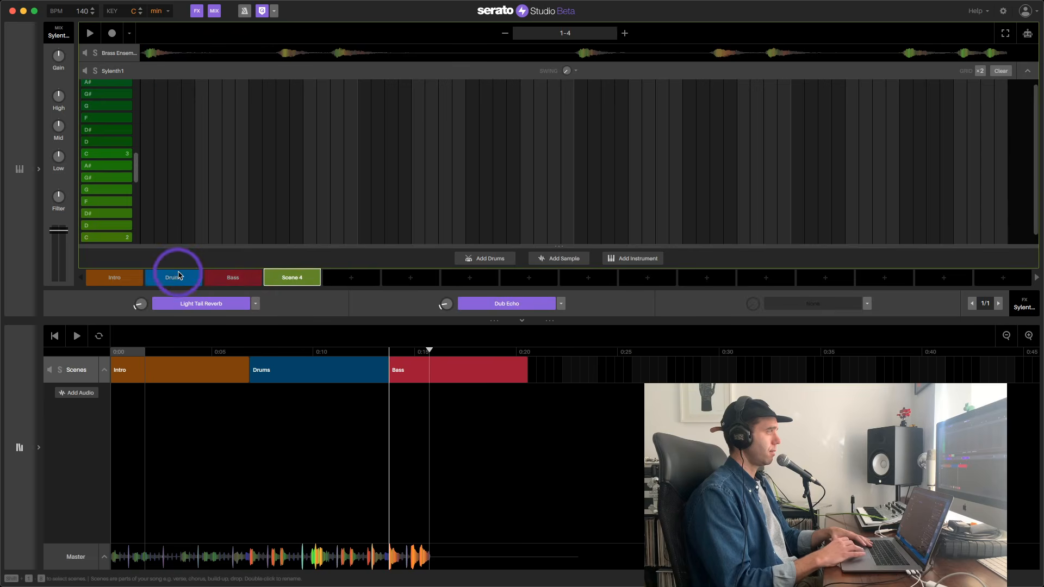
{"action": "left_click", "coordinate": [21, 167]}
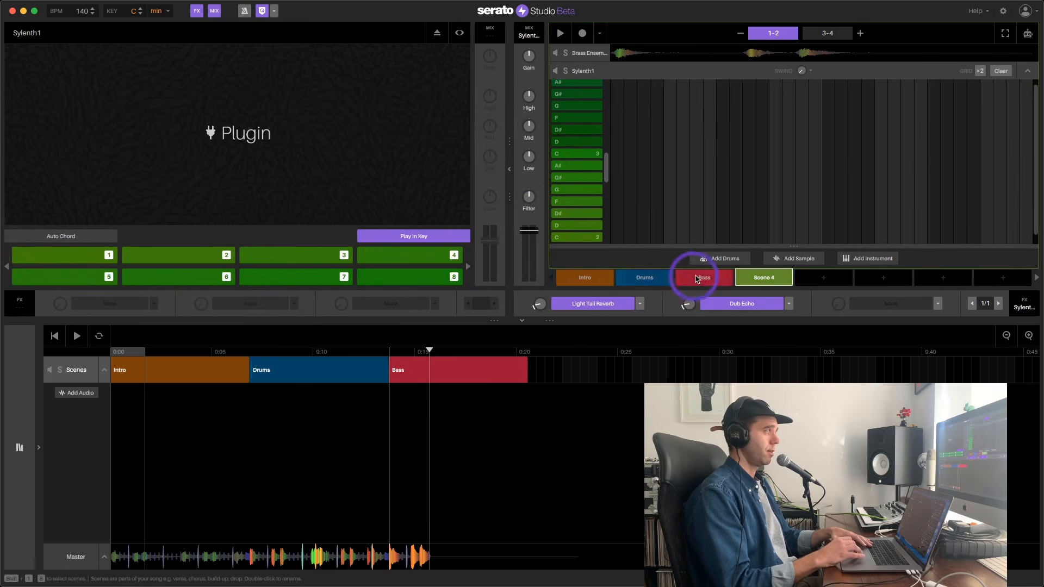
{"action": "left_click", "coordinate": [696, 278]}
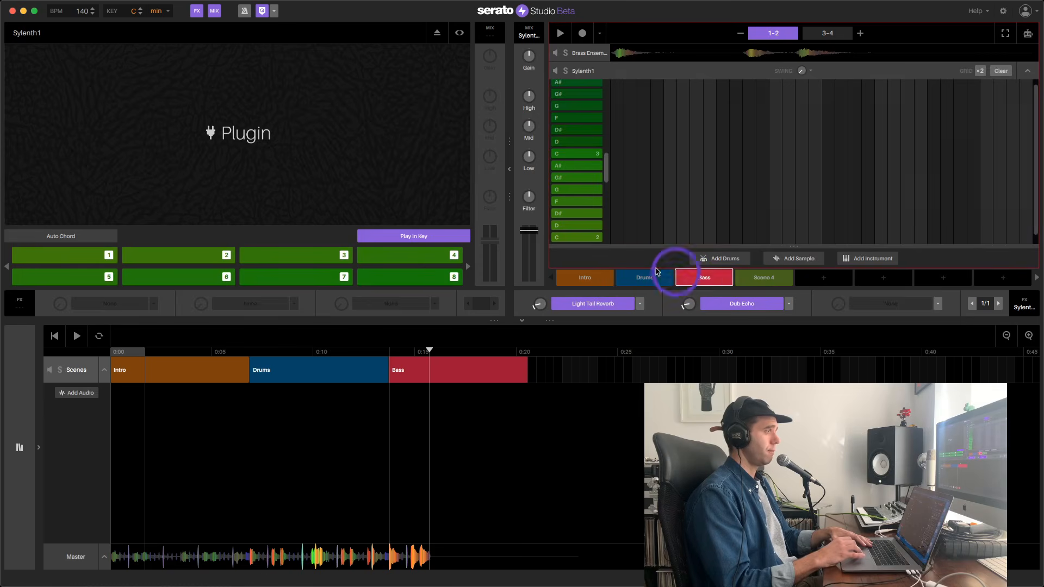
{"action": "left_click", "coordinate": [1028, 72]}
{"action": "left_click", "coordinate": [582, 142]}
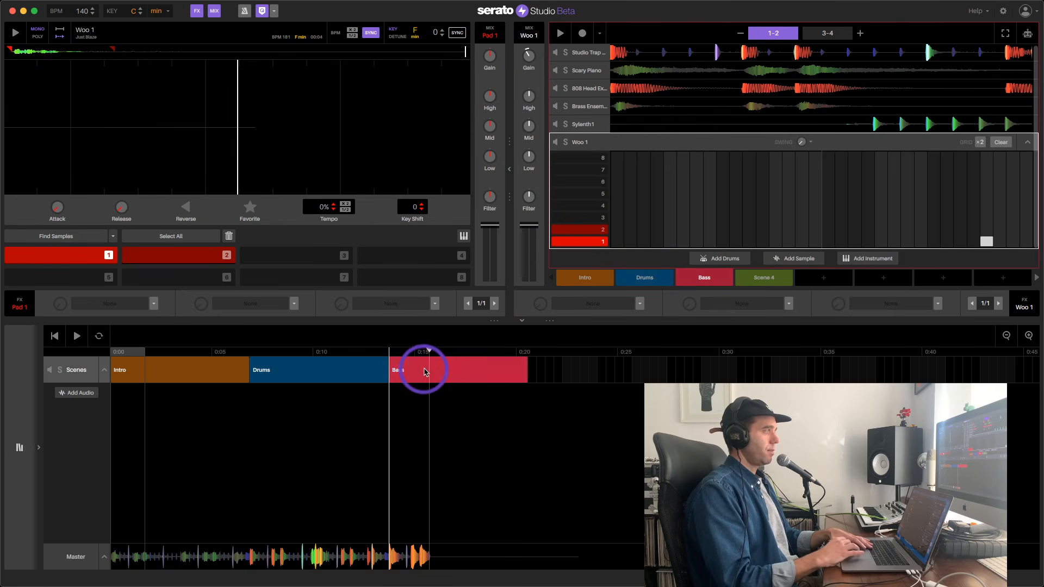
- Audition the Bass scene and clear its Brass Ensemble Staccato pattern
{"action": "left_click", "coordinate": [703, 277]}
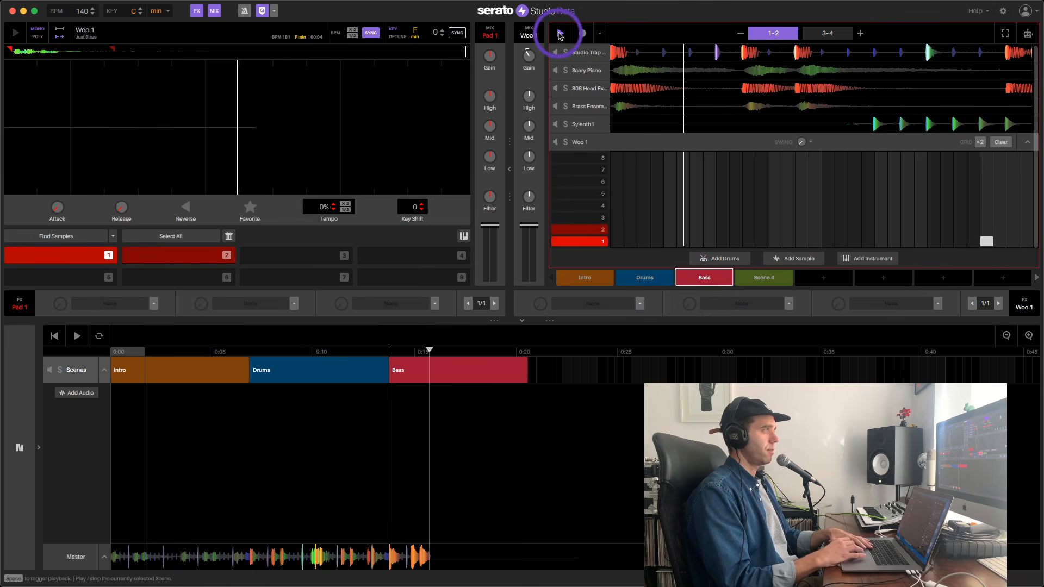
{"action": "left_click", "coordinate": [559, 36]}
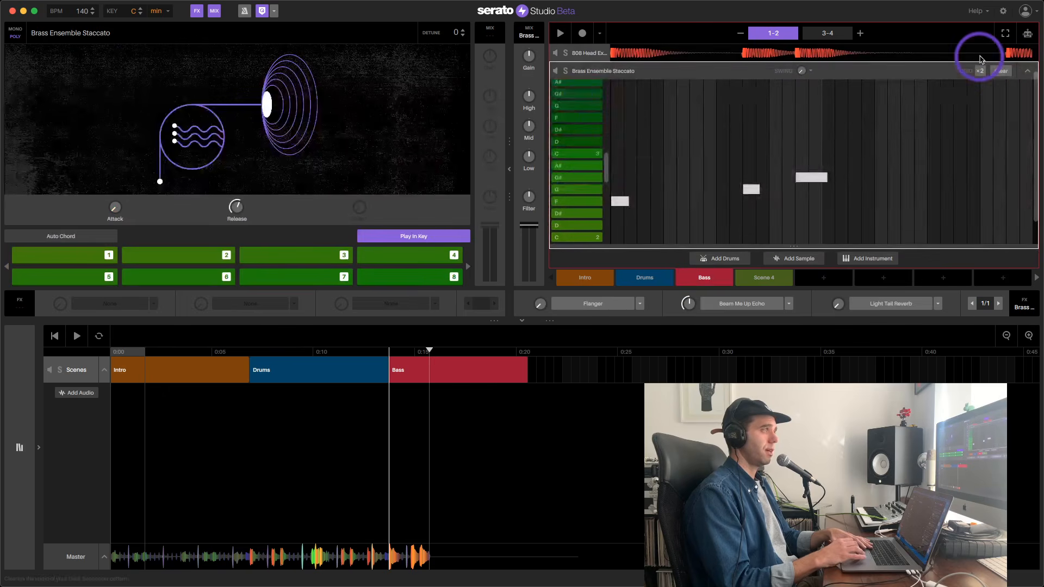
{"action": "left_click", "coordinate": [1000, 71]}
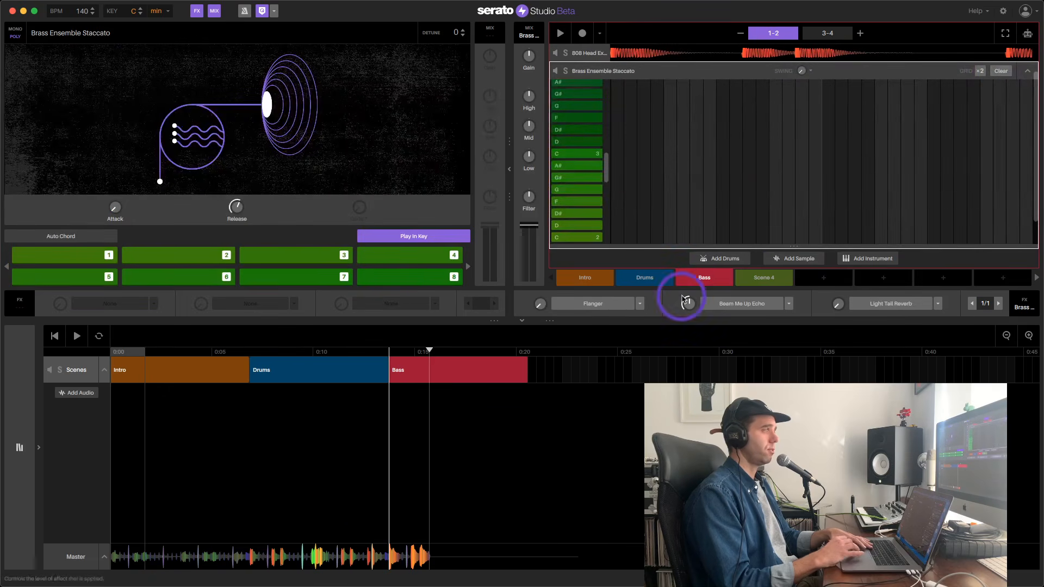
- Create Scene 5 as a copy of Scene 4, and return to Scene 4 to clear its Sylenth1 melody
{"action": "left_click", "coordinate": [766, 277]}
{"action": "left_click", "coordinate": [815, 279]}
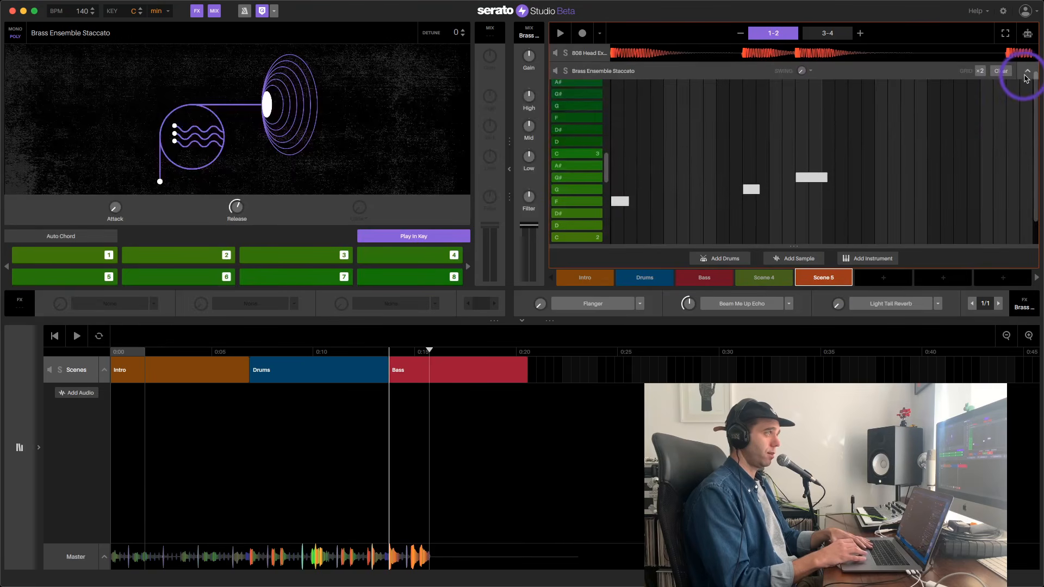
{"action": "left_click", "coordinate": [764, 277]}
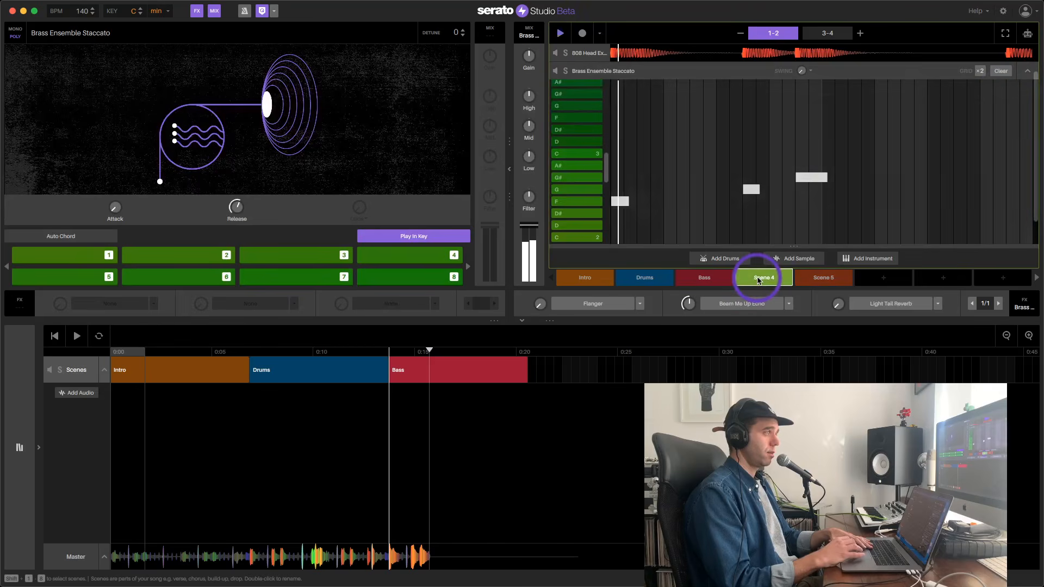
{"action": "left_click", "coordinate": [1026, 71]}
{"action": "left_click", "coordinate": [568, 121]}
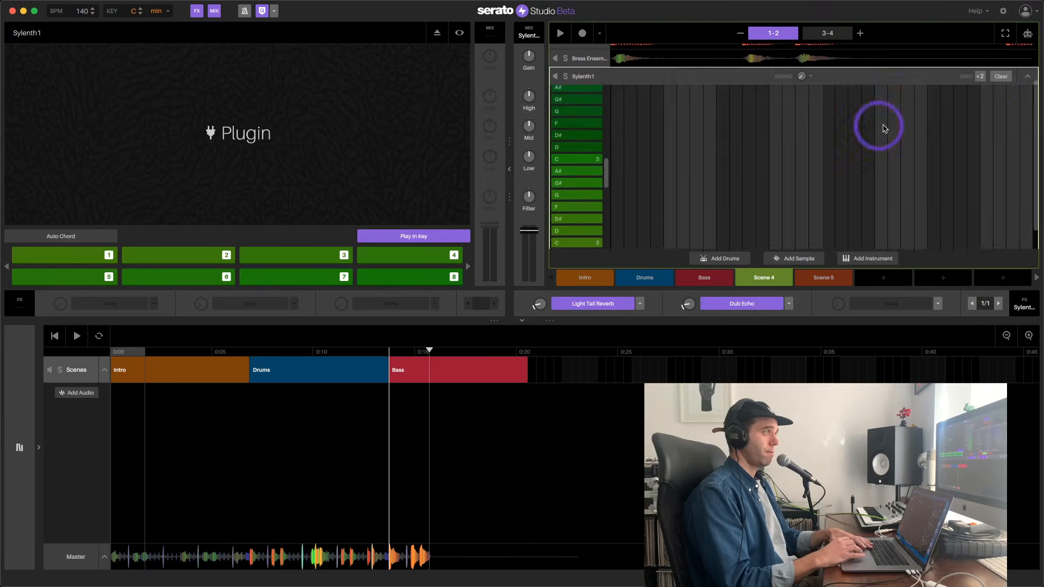
{"action": "left_click", "coordinate": [1026, 71]}
- Rename Scene 4 as Horns and Scene 5 as Everything
{"action": "left_click", "coordinate": [762, 278]}
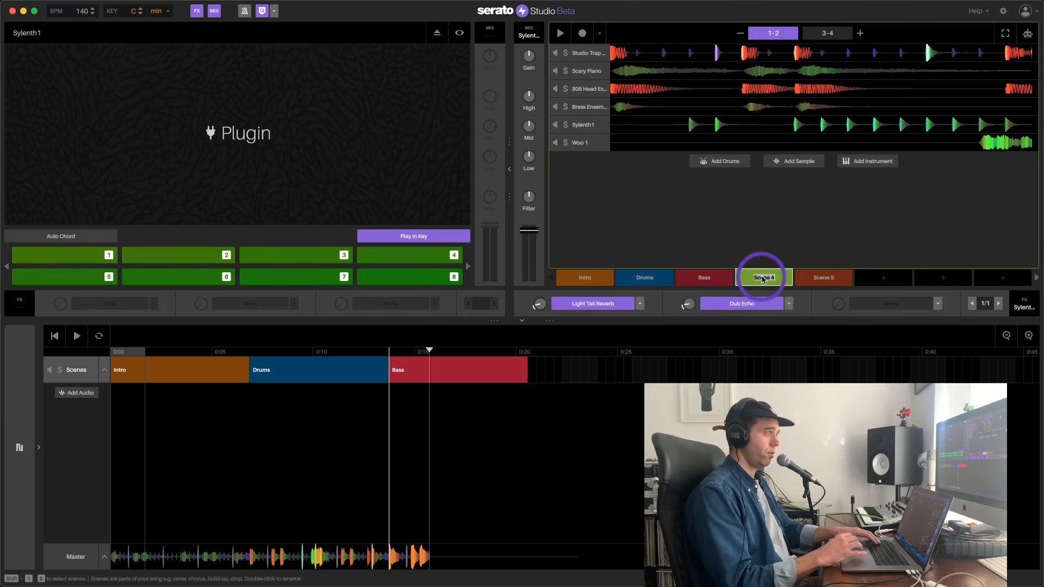
{"action": "key", "text": "Return"}
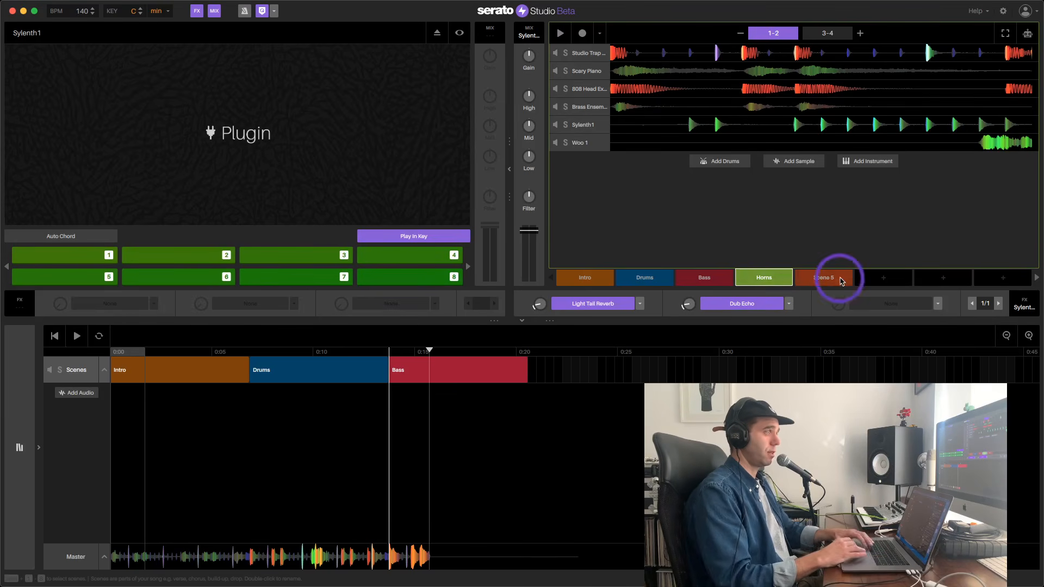
{"action": "left_click", "coordinate": [813, 281]}
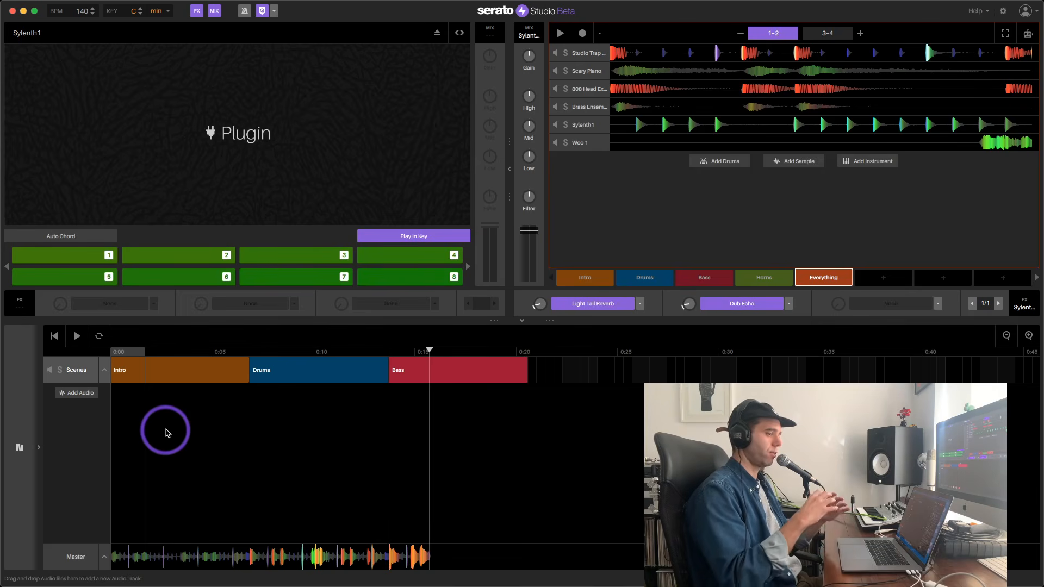
- Add an audio track to the song and open the Acapella crate in the Serato DJ Library
{"action": "left_click", "coordinate": [87, 396]}
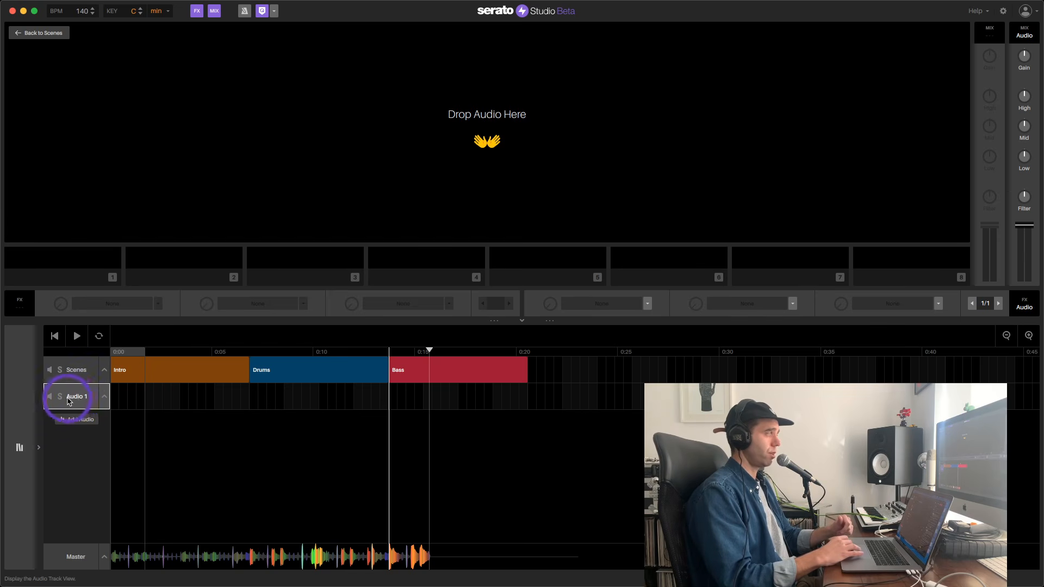
{"action": "left_click", "coordinate": [22, 430]}
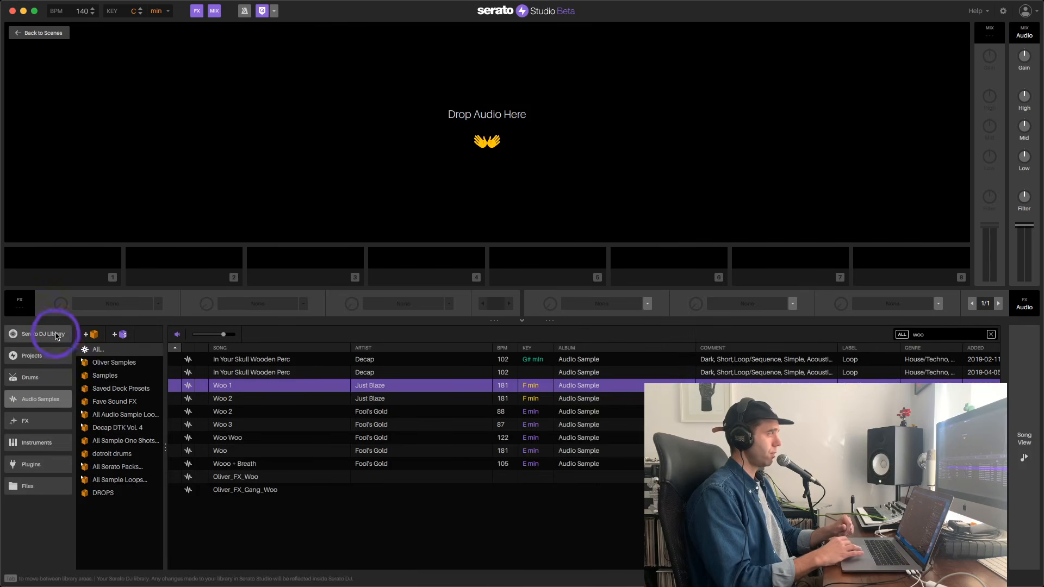
{"action": "left_click", "coordinate": [48, 335]}
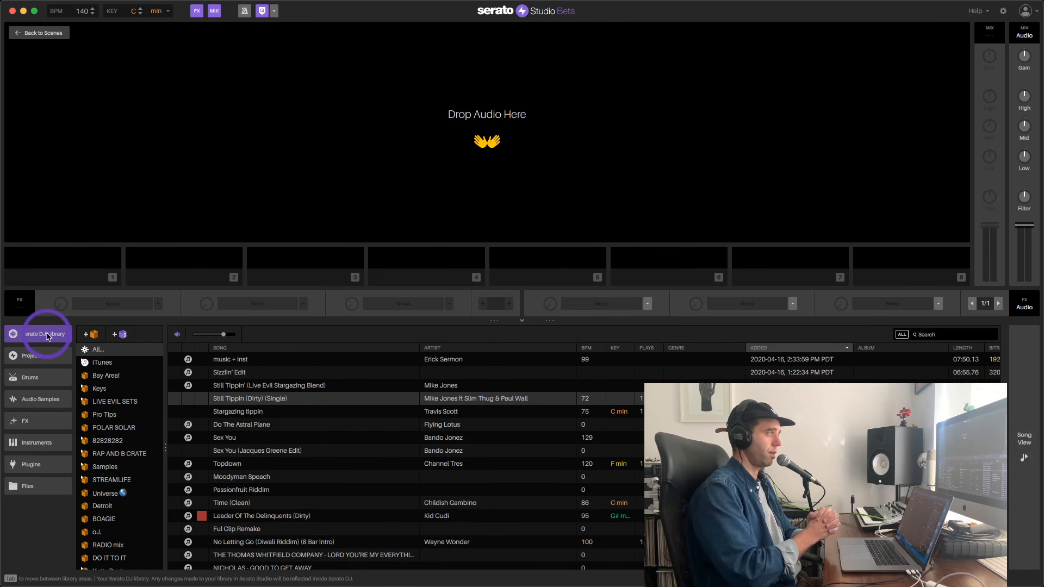
{"action": "scroll", "coordinate": [103, 417], "scroll_direction": "down", "scroll_amount": 10}
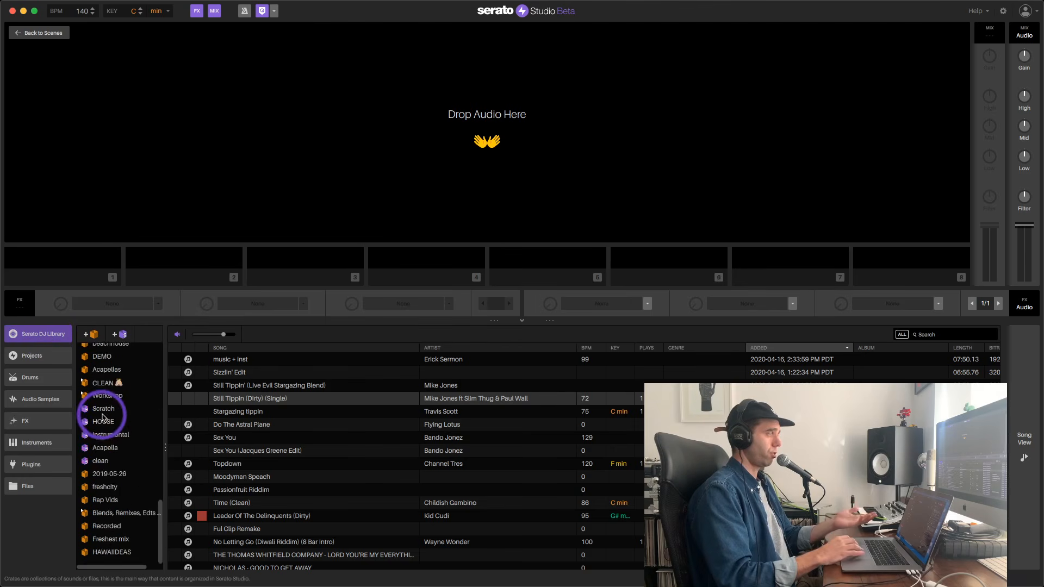
{"action": "scroll", "coordinate": [103, 418], "scroll_direction": "up", "scroll_amount": 10}
{"action": "scroll", "coordinate": [104, 418], "scroll_direction": "down", "scroll_amount": 10}
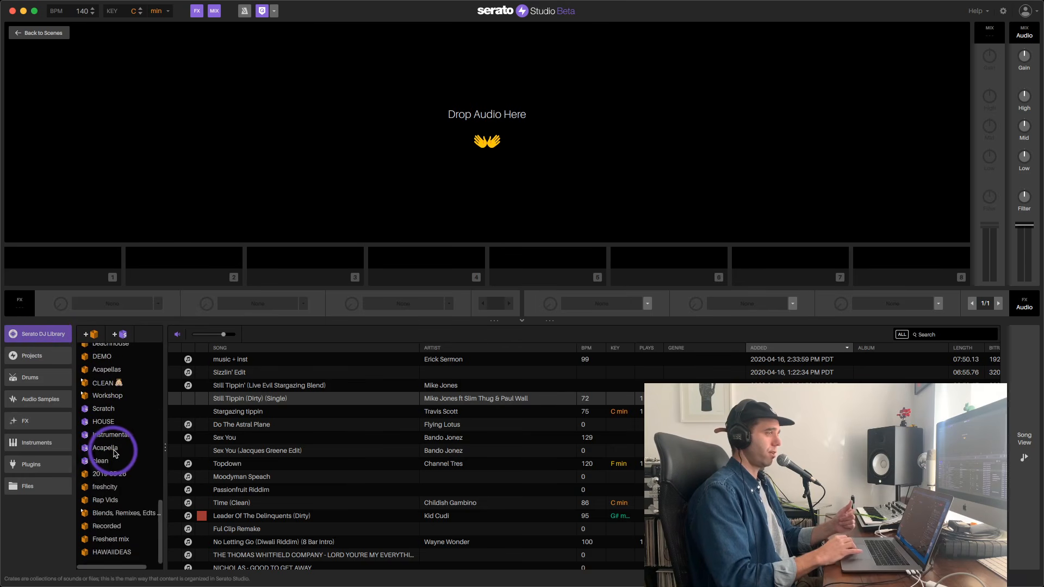
{"action": "left_click", "coordinate": [112, 449]}
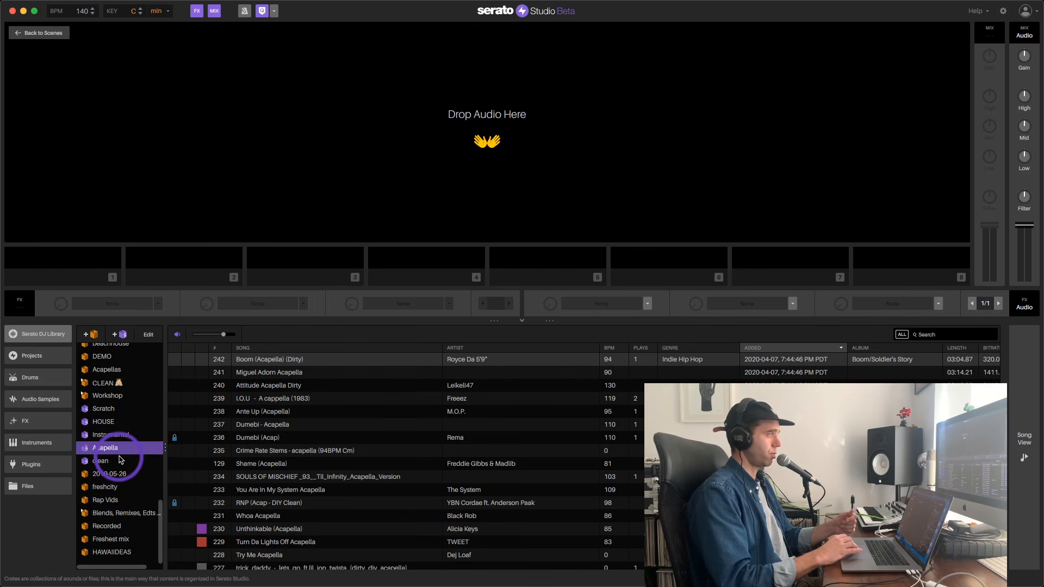
- Search the Acapella crate for "sage" and select the track Gas Pedal (Acap - Dirty)
{"action": "left_click", "coordinate": [931, 335]}
{"action": "type", "text": "s"}
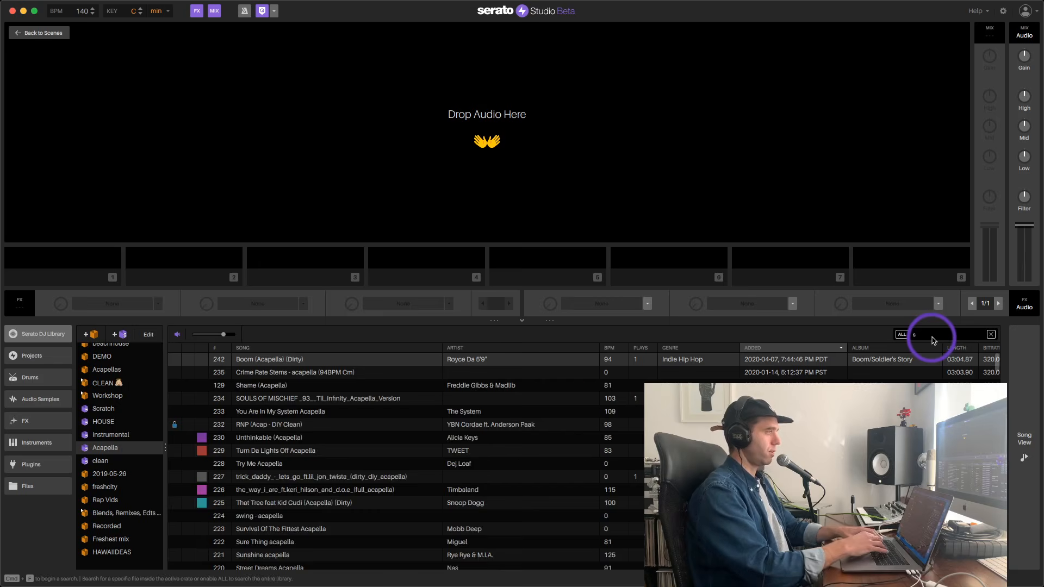
{"action": "type", "text": "age"}
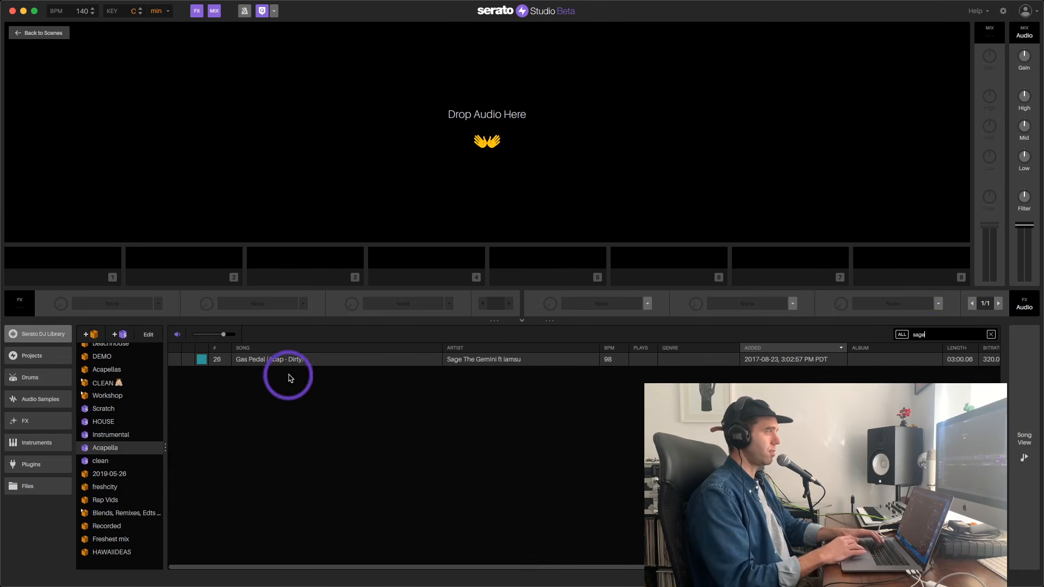
{"action": "left_click", "coordinate": [274, 362]}
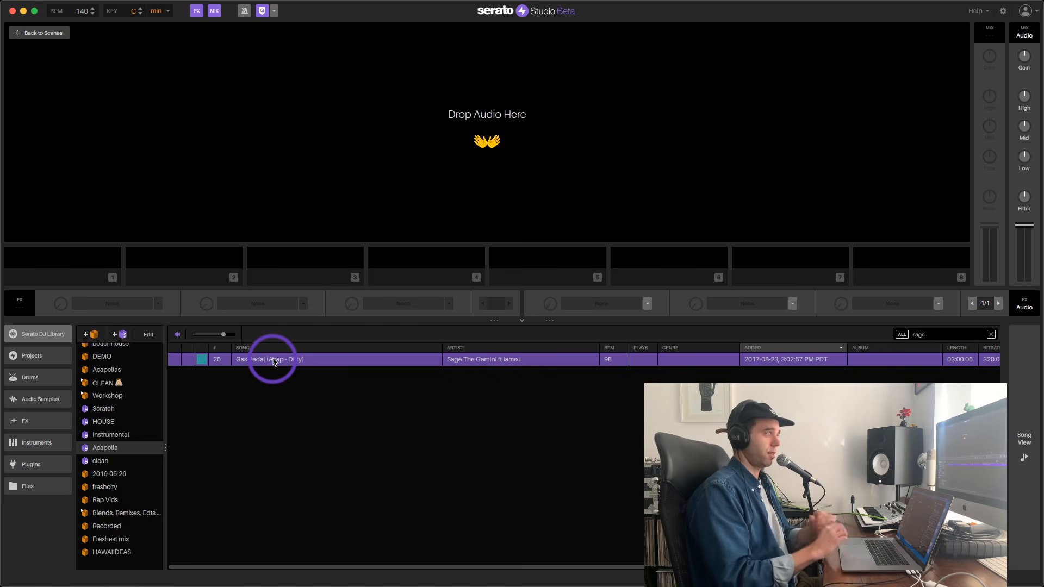
- Load Gas Pedal (Acap - Dirty) onto the audio track, check it on the song timeline, and return to the library
{"action": "left_click_drag", "start_coordinate": [274, 362], "coordinate": [272, 174]}
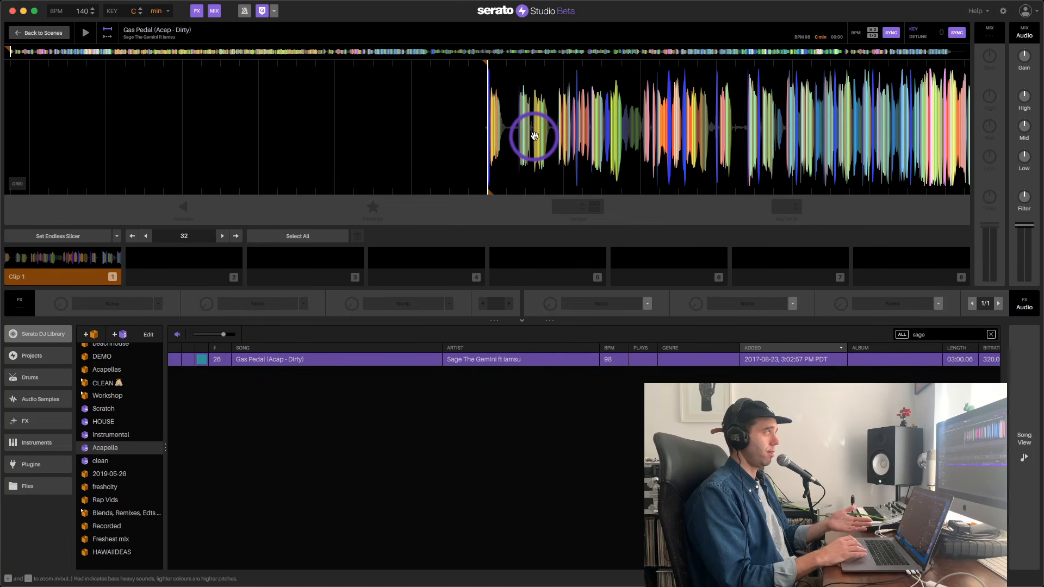
{"action": "left_click", "coordinate": [1024, 438]}
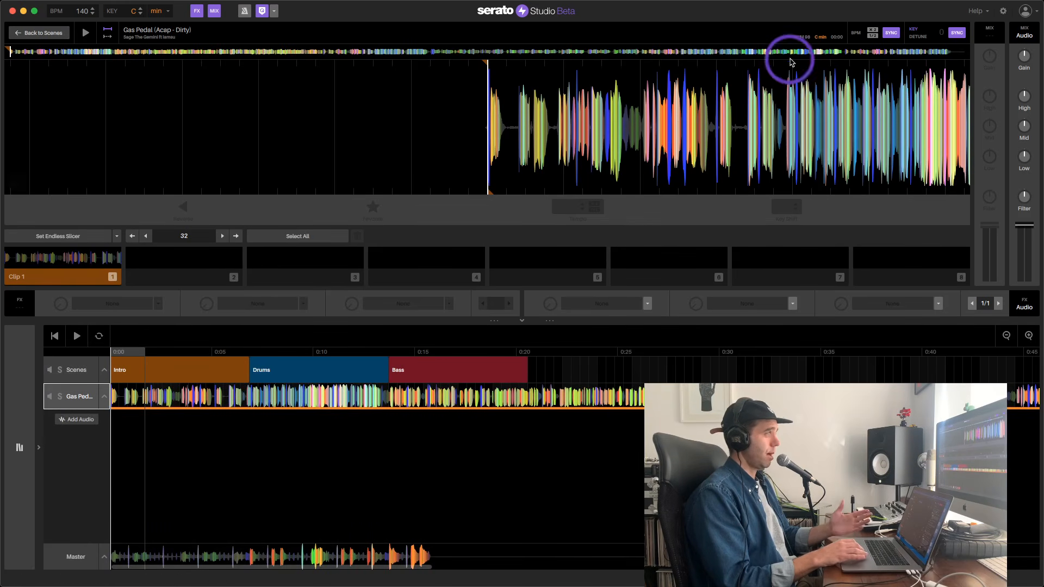
{"action": "left_click", "coordinate": [24, 470]}
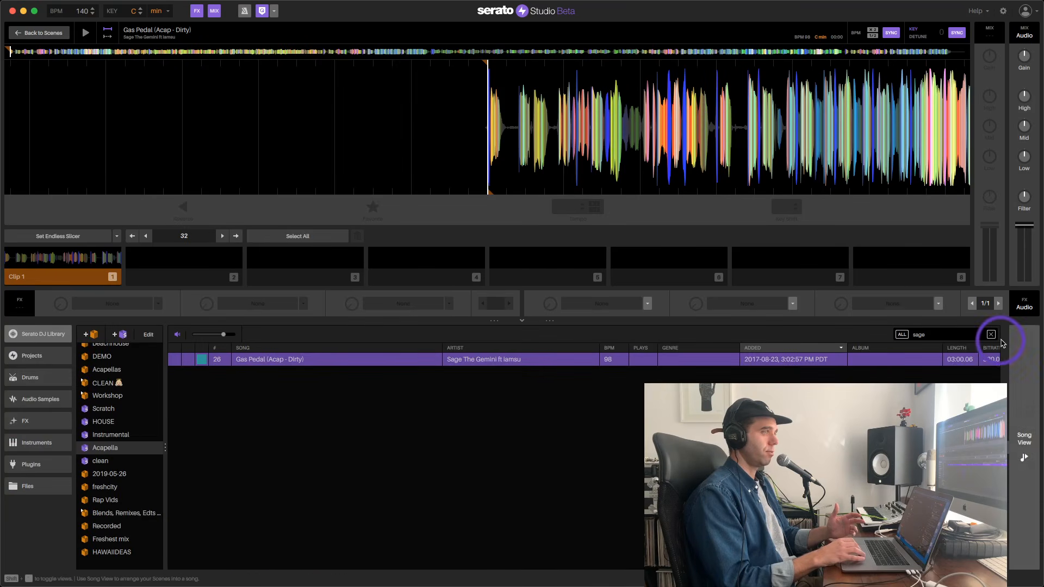
- Add the Key column to the library list and place it directly after the BPM column
{"action": "right_click", "coordinate": [963, 351]}
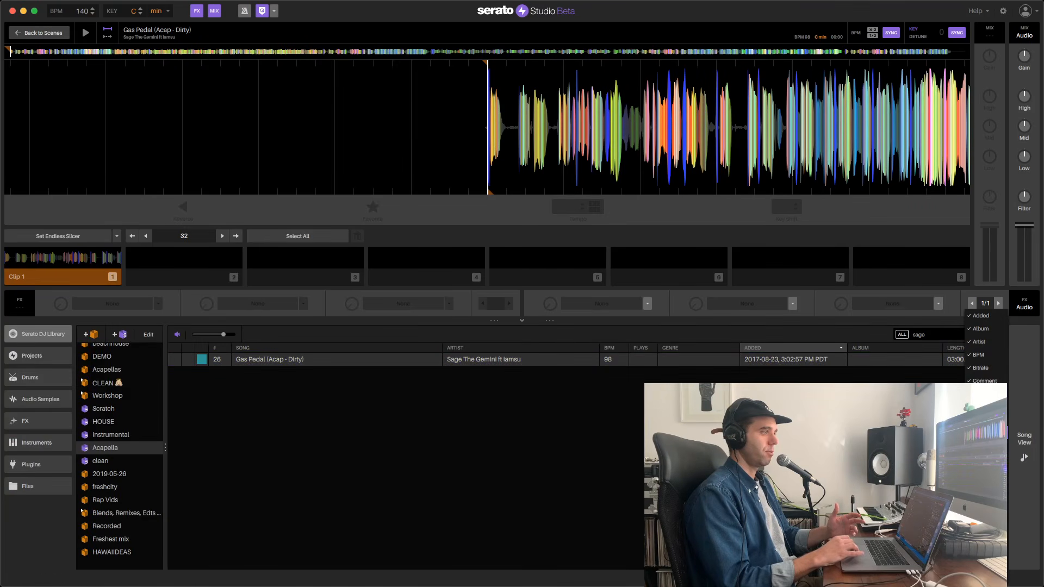
{"action": "left_click", "coordinate": [983, 446]}
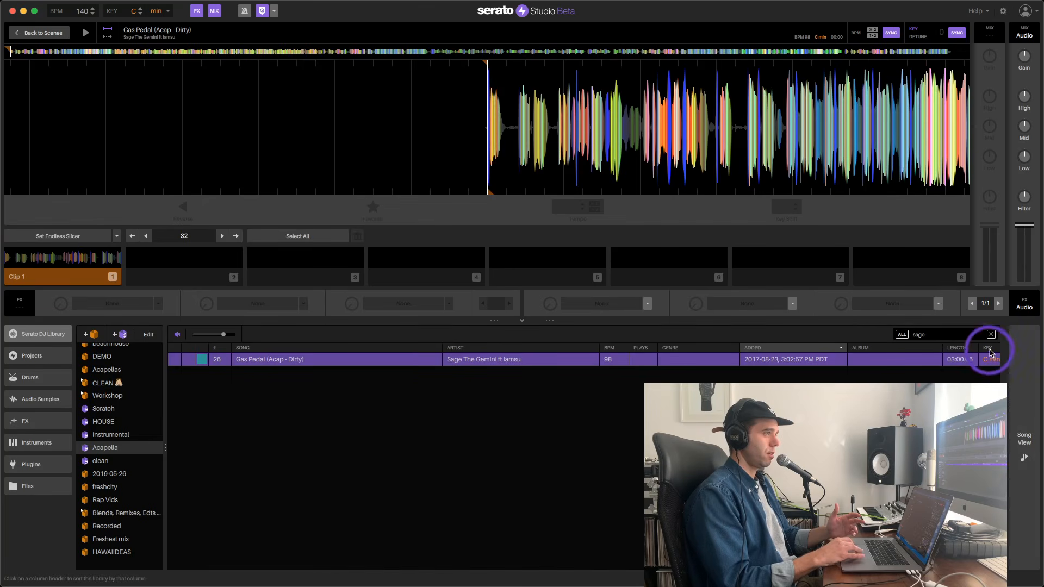
{"action": "left_click_drag", "start_coordinate": [989, 350], "coordinate": [640, 357]}
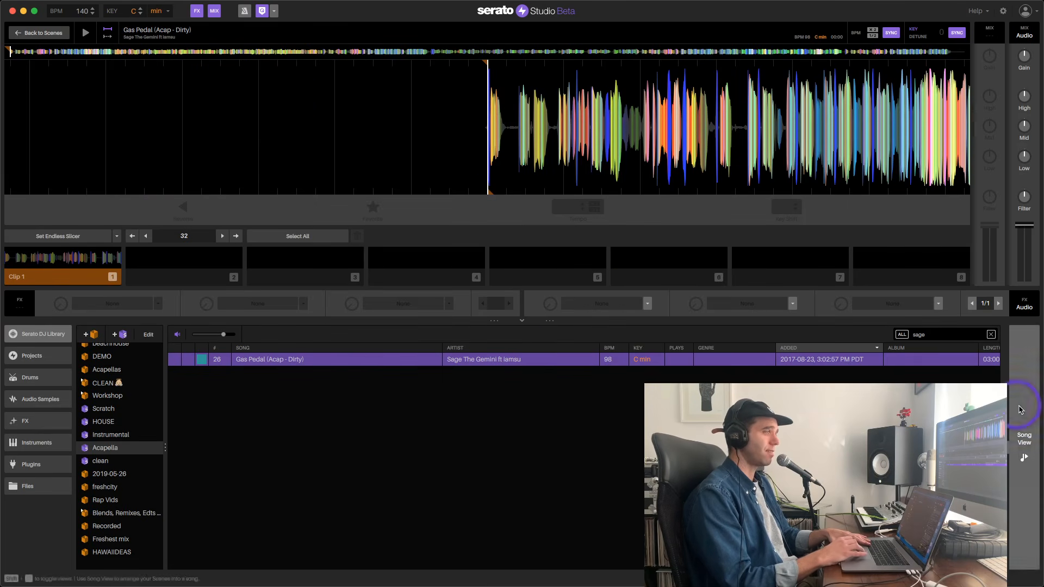
- Halve the acapella deck's BPM with Sync on, preview the vocal, and set the project tempo to 161 BPM
{"action": "left_click", "coordinate": [1024, 438]}
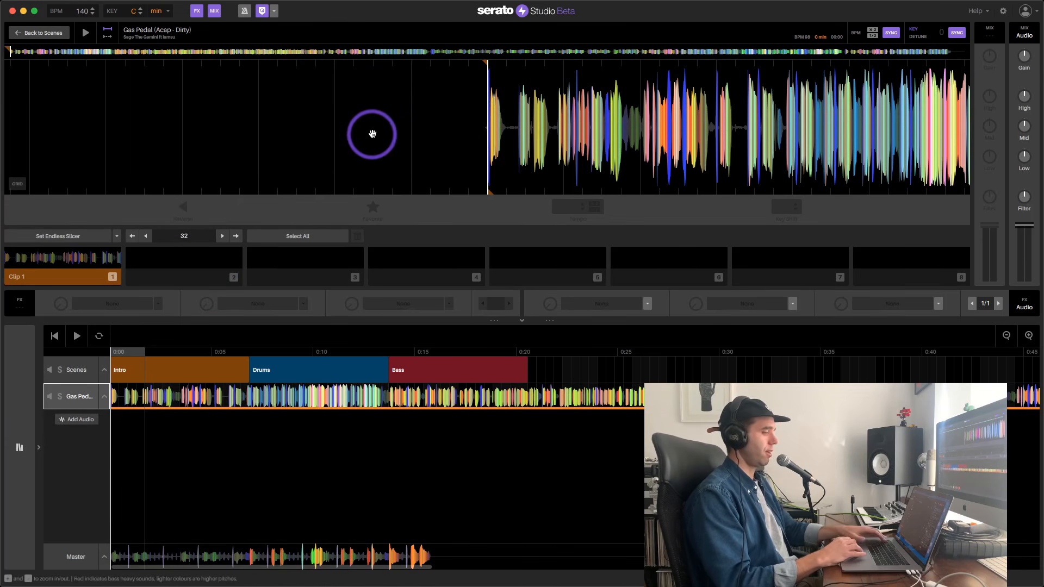
{"action": "key", "text": "space"}
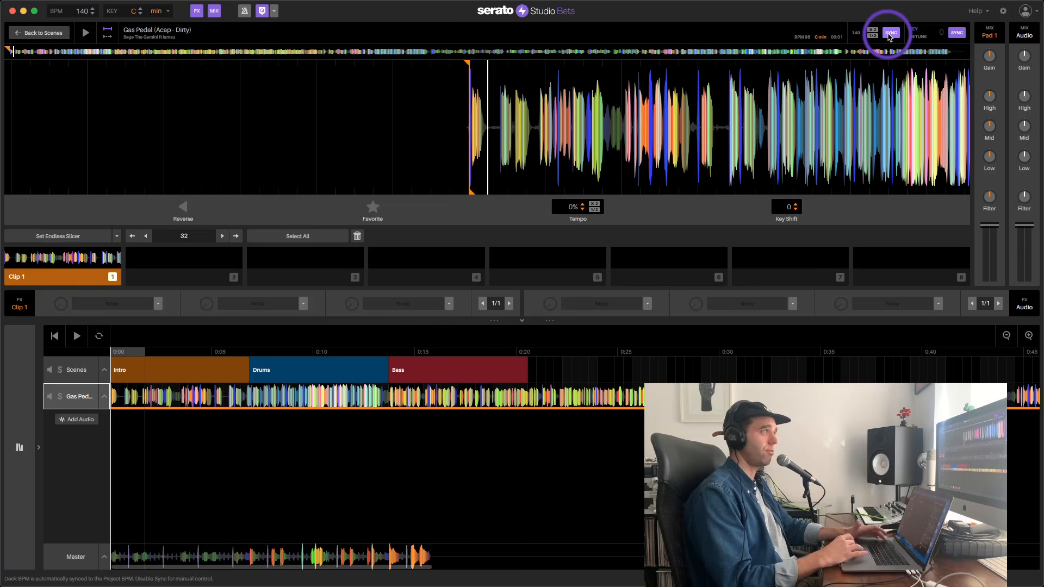
{"action": "left_click", "coordinate": [890, 33]}
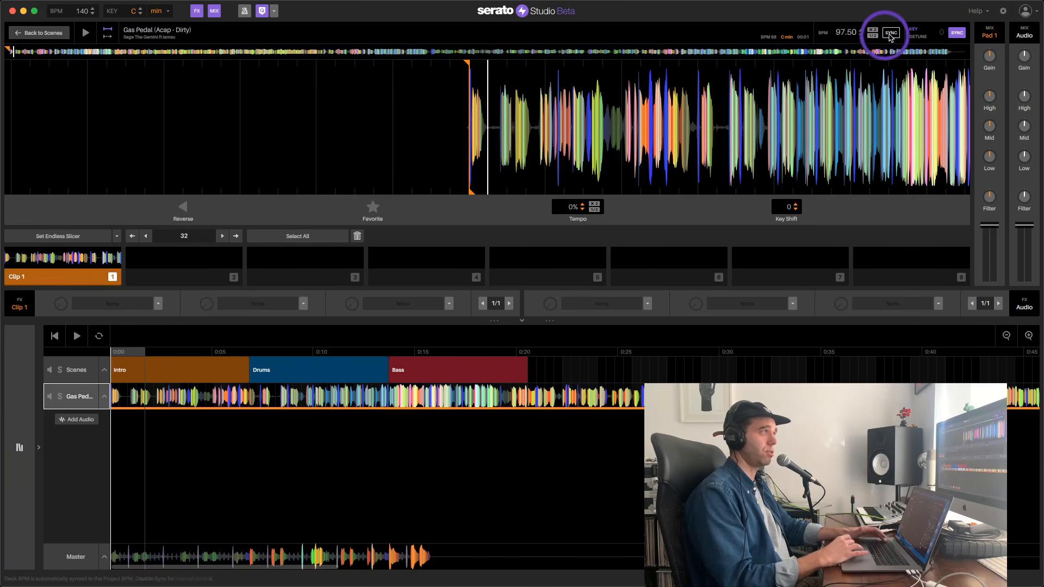
{"action": "left_click", "coordinate": [890, 34]}
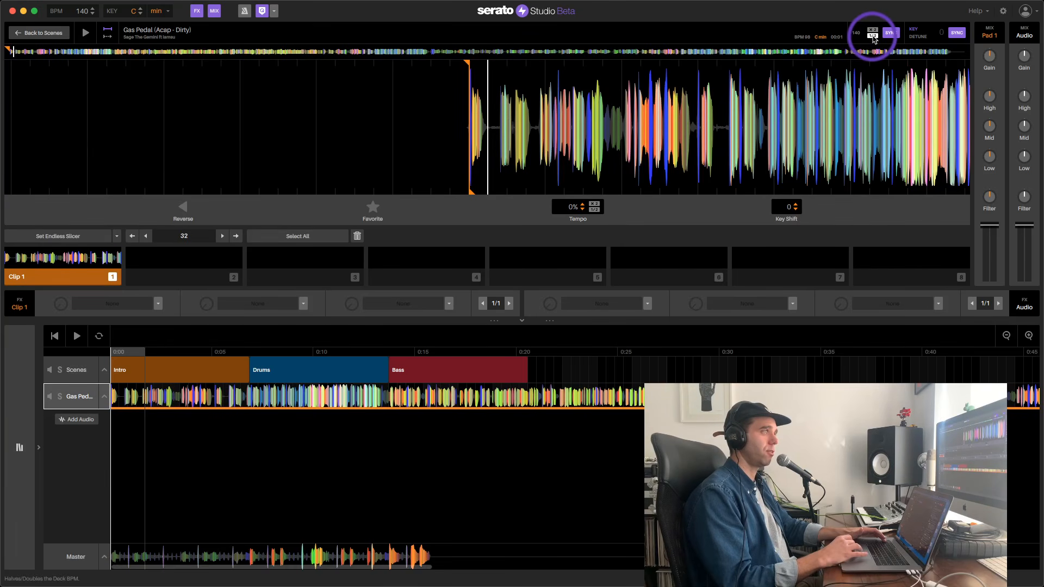
{"action": "left_click", "coordinate": [872, 37]}
{"action": "key", "text": "space"}
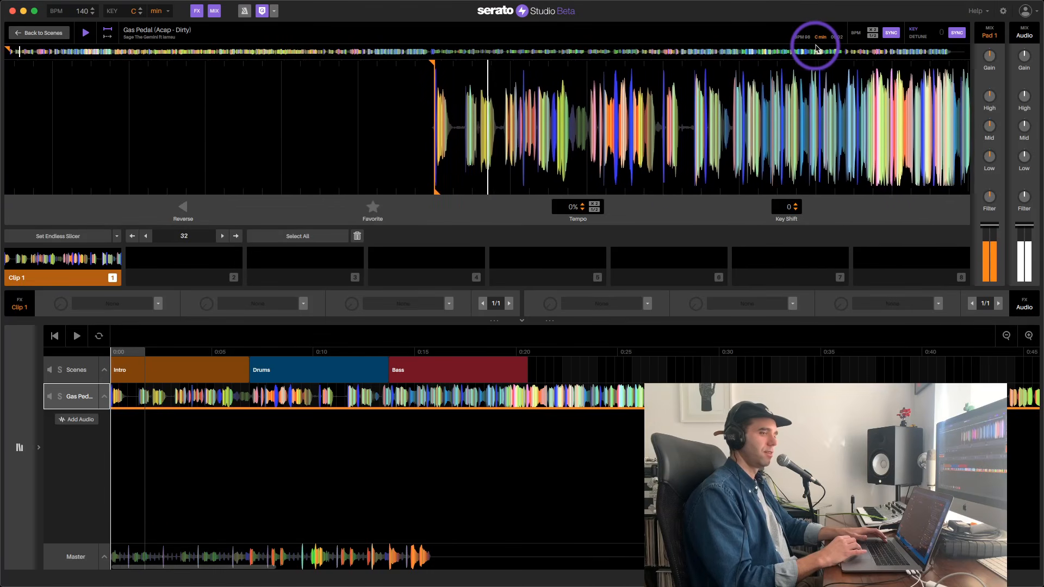
{"action": "key", "text": "space"}
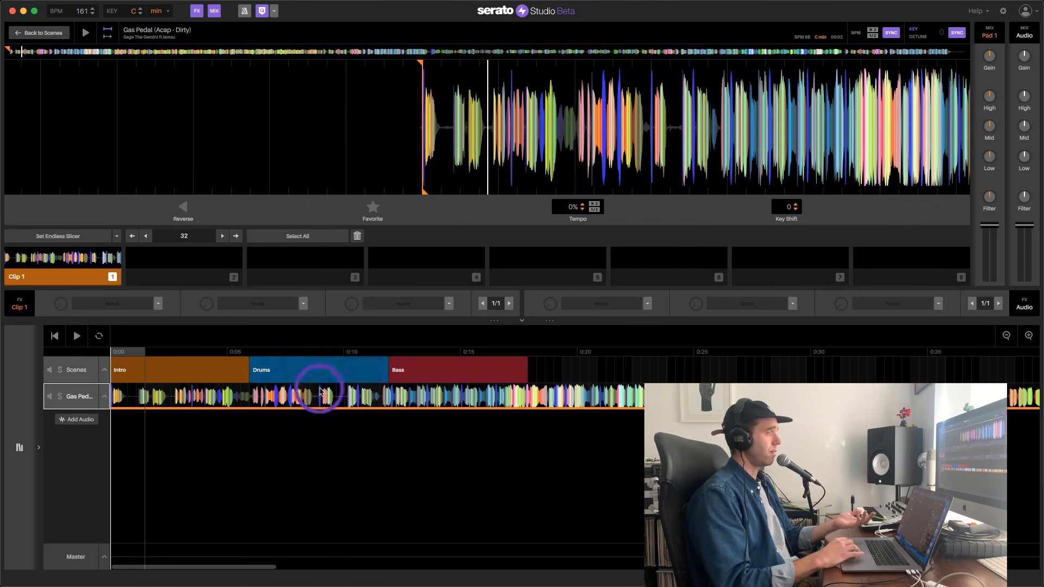
- Preview the acapella from its first cue and move its timeline clip to start shortly before the first Drums scene
{"action": "key", "text": "1"}
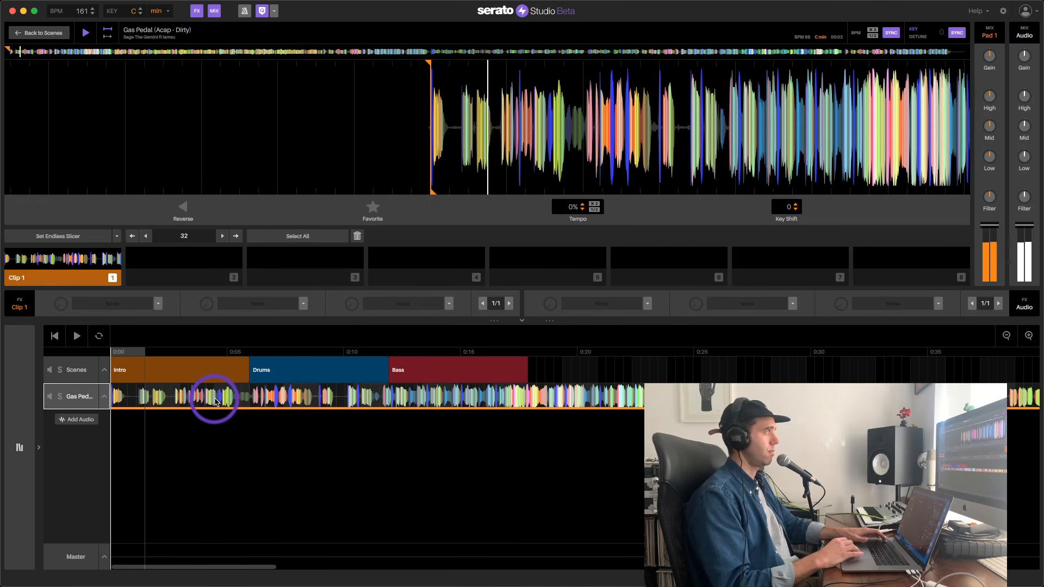
{"action": "key", "text": "1"}
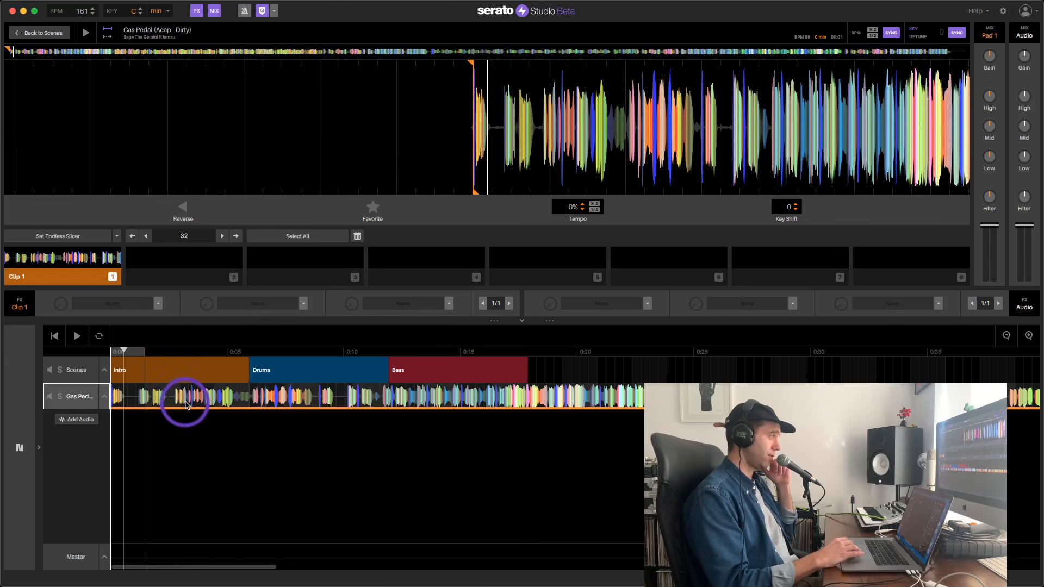
{"action": "left_click_drag", "start_coordinate": [190, 397], "coordinate": [299, 399]}
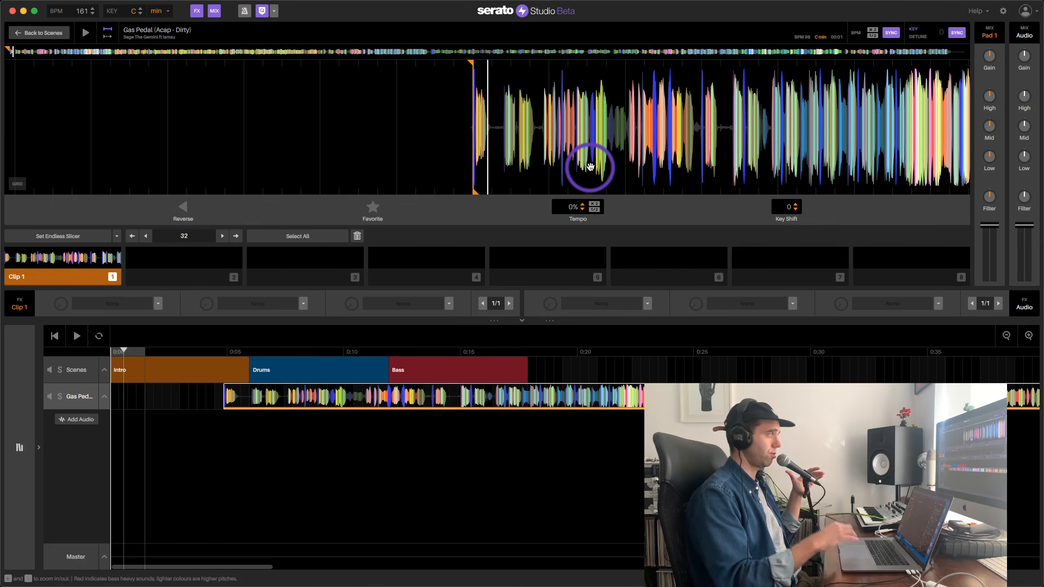
- Switch the acapella's cue source from Set Endless Slicer to Serato DJ and load its saved cue on pad 1
{"action": "left_click", "coordinate": [116, 236]}
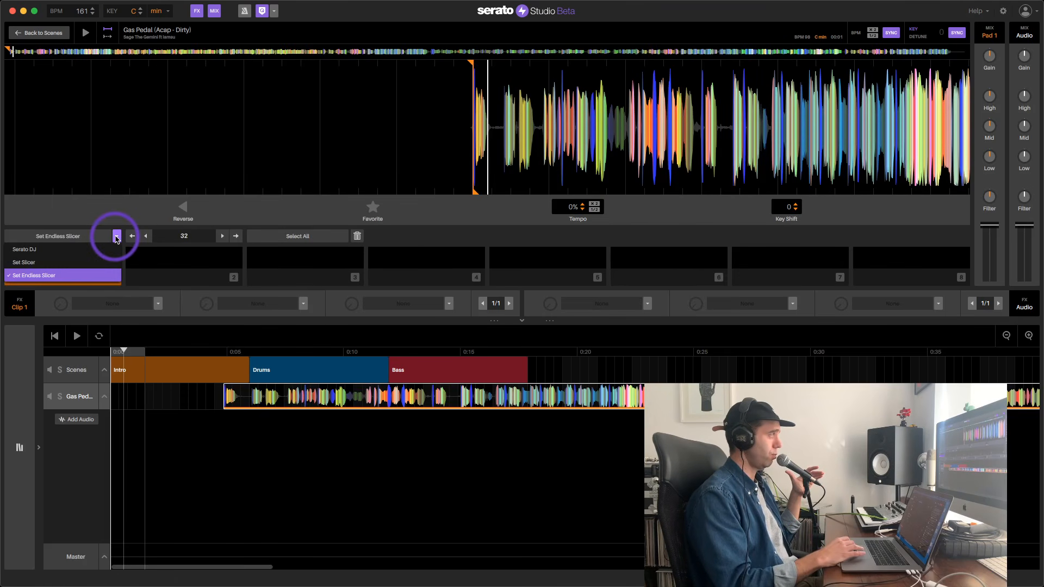
{"action": "left_click", "coordinate": [32, 236]}
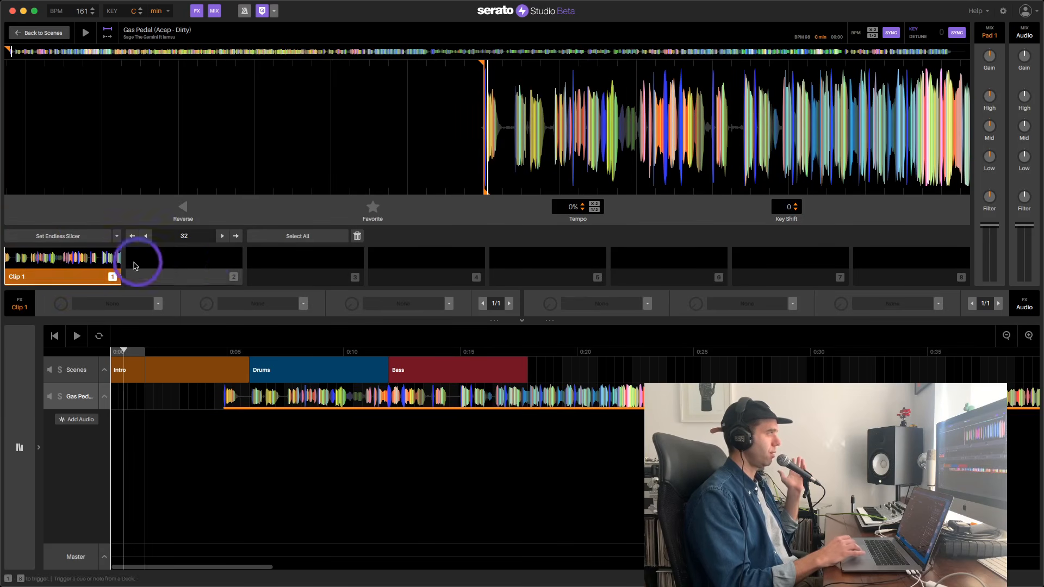
{"action": "left_click", "coordinate": [117, 236]}
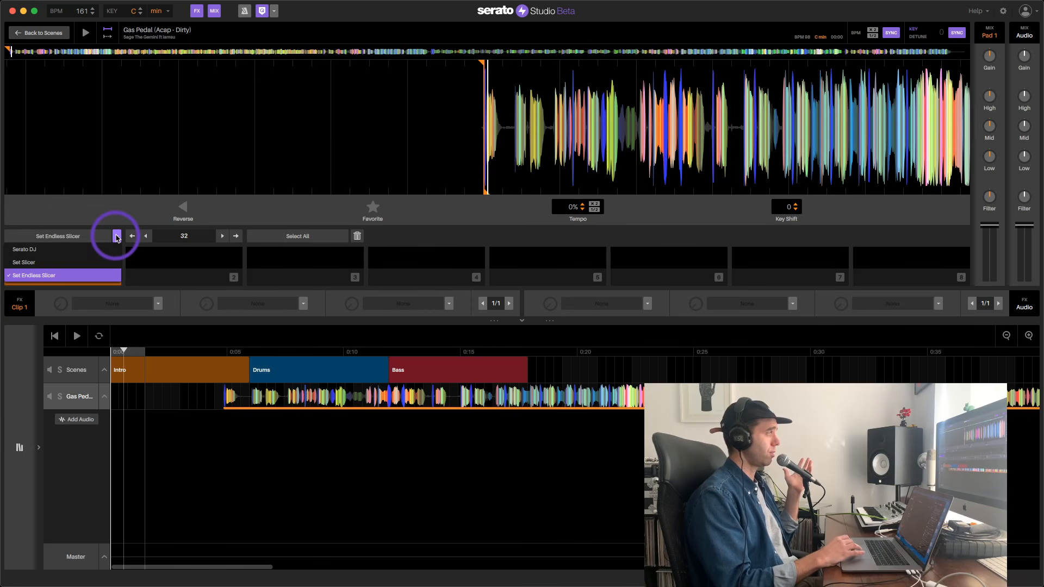
{"action": "left_click", "coordinate": [52, 249]}
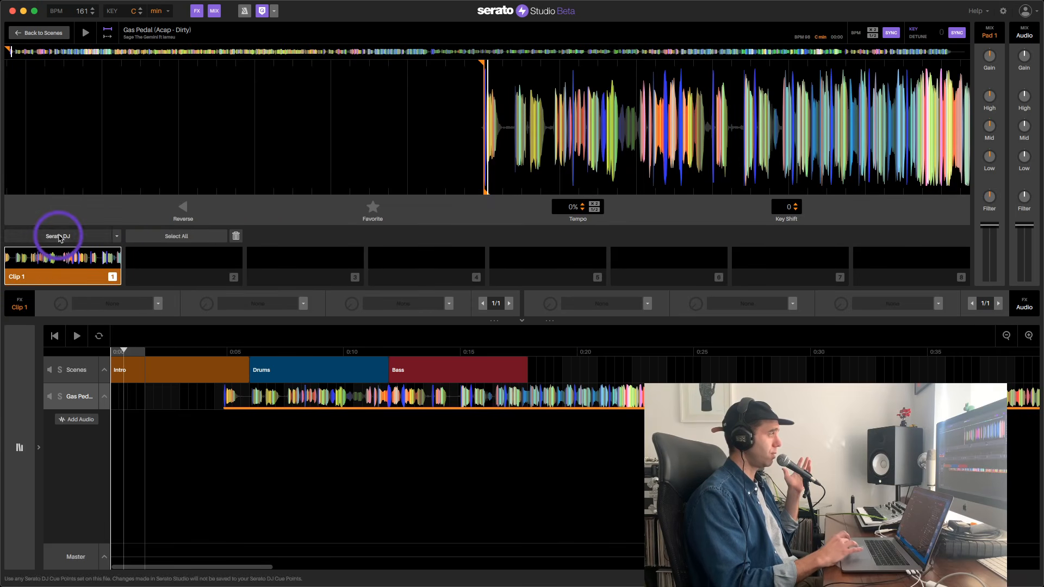
{"action": "left_click", "coordinate": [64, 282]}
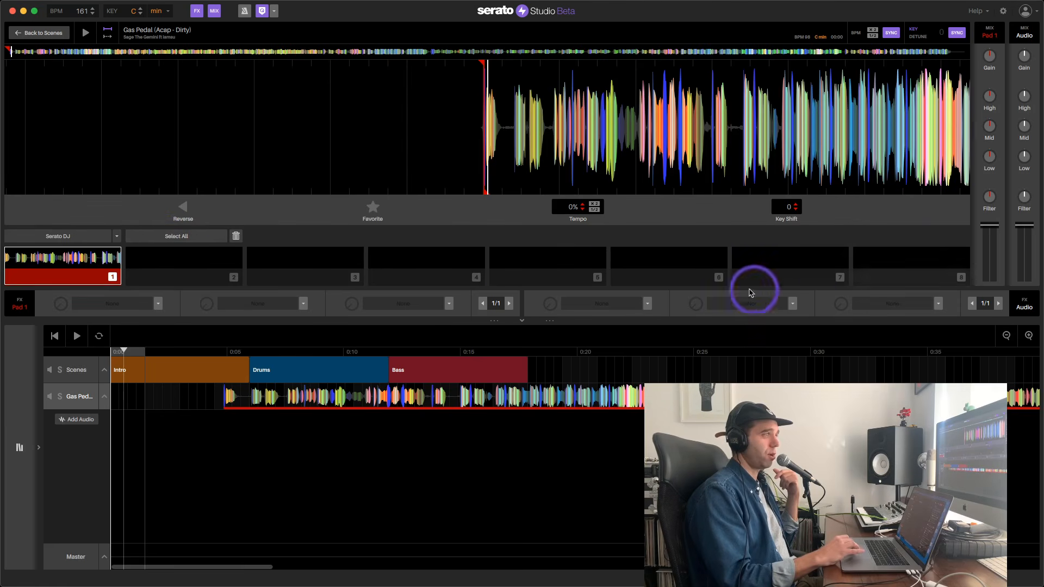
{"action": "left_click", "coordinate": [54, 276]}
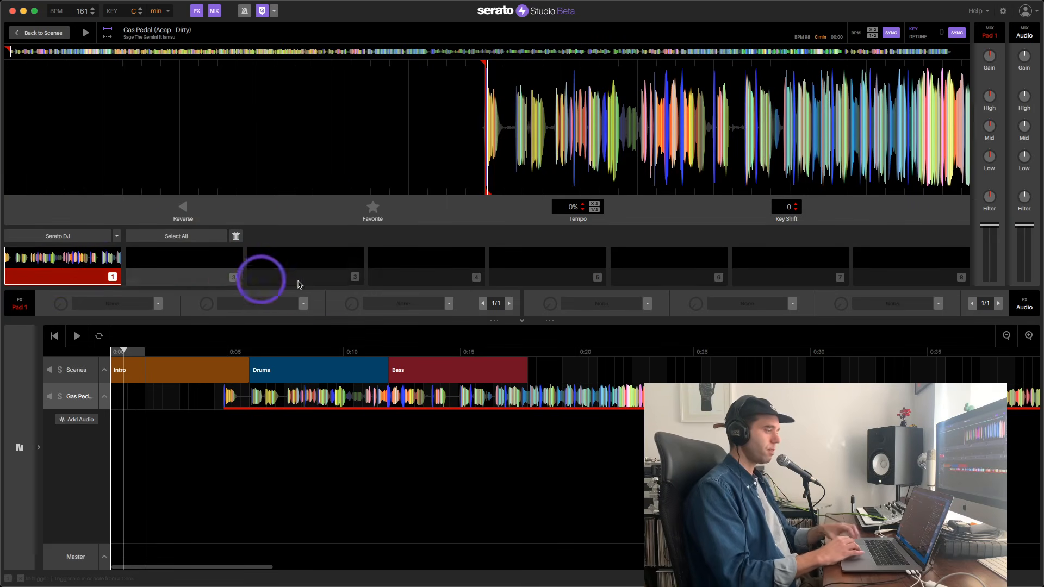
- Move the acapella clip to start just inside the Drums scene and play the song from the start of Drums
{"action": "left_click_drag", "start_coordinate": [255, 397], "coordinate": [288, 398]}
{"action": "left_click", "coordinate": [254, 375]}
{"action": "key", "text": "space"}
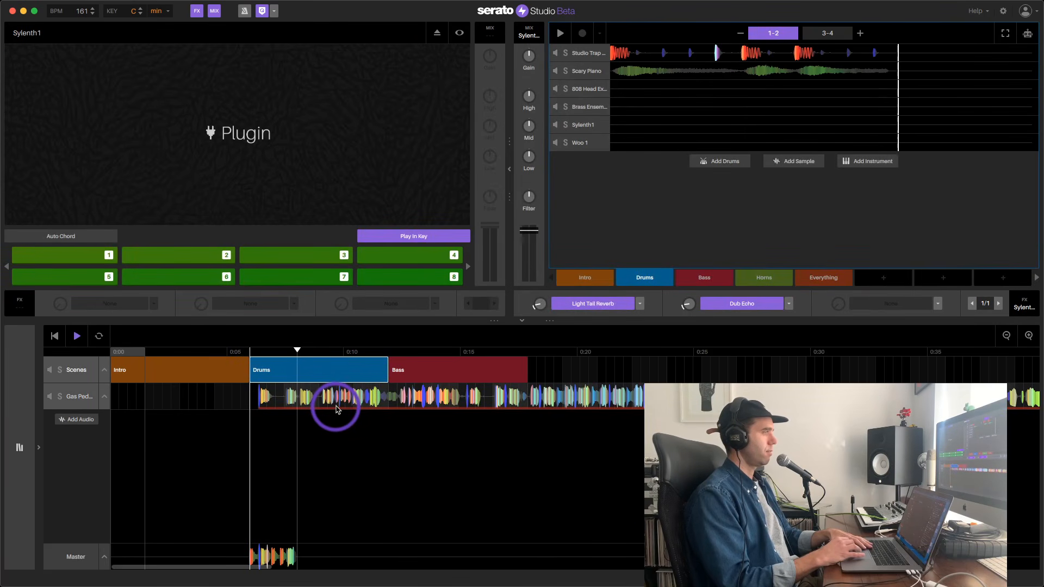
{"action": "key", "text": "space"}
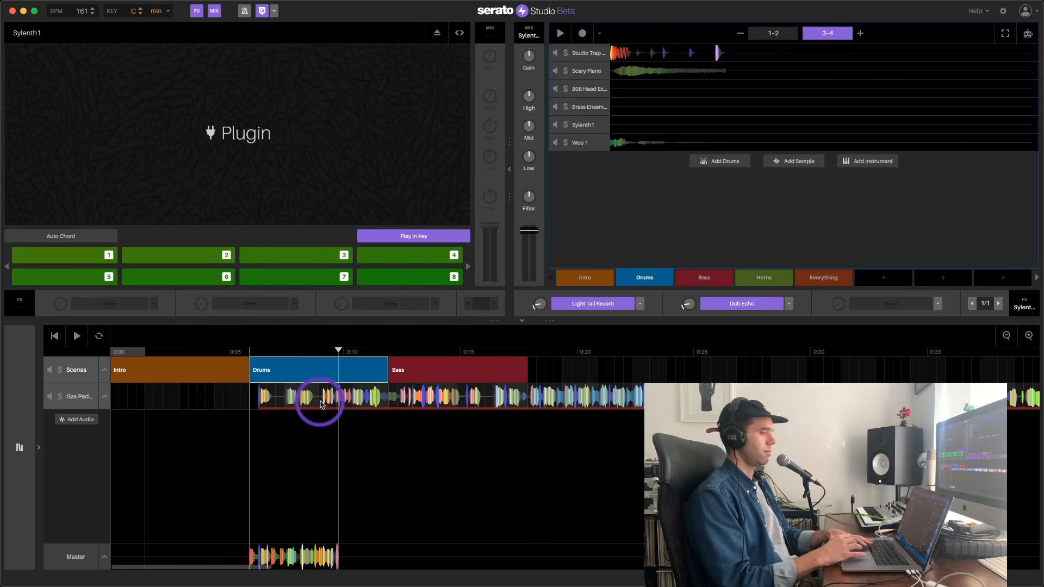
- Nudge the acapella clip slightly earlier within the Drums scene and check its timing by playing from the start of Drums
{"action": "left_click", "coordinate": [1029, 336]}
{"action": "left_click", "coordinate": [1028, 335]}
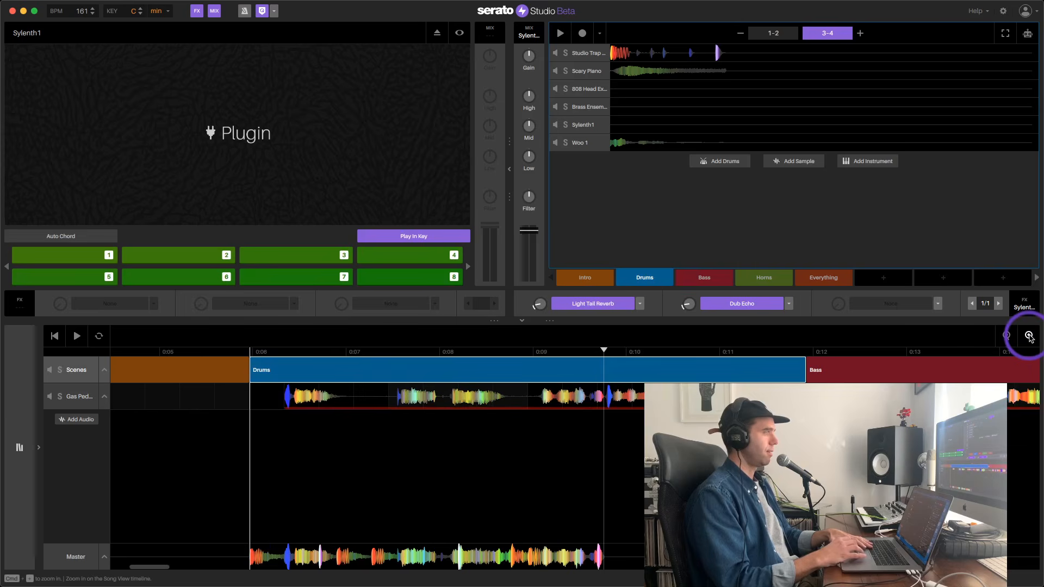
{"action": "left_click", "coordinate": [420, 403]}
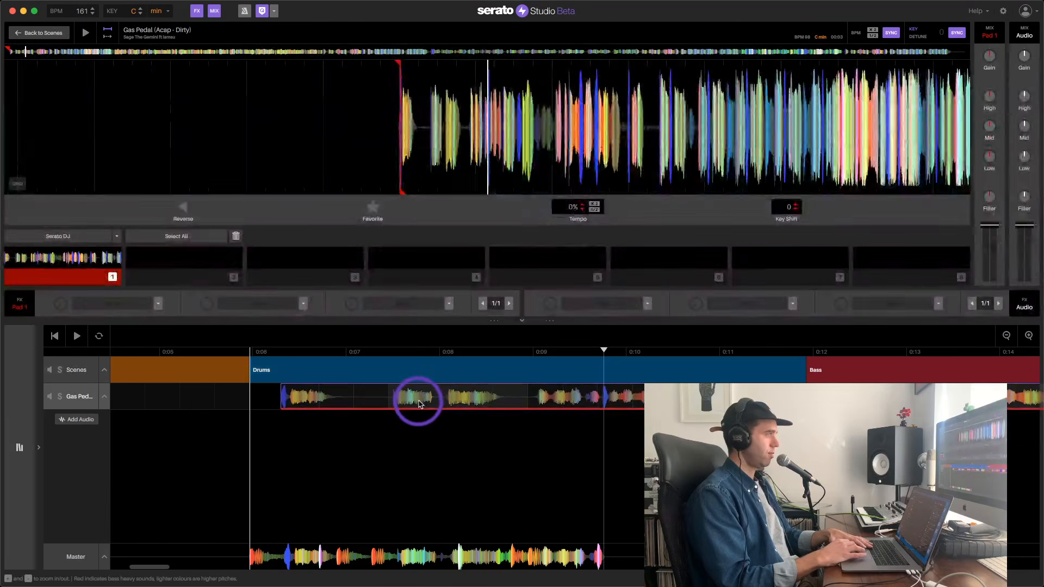
{"action": "left_click", "coordinate": [397, 400]}
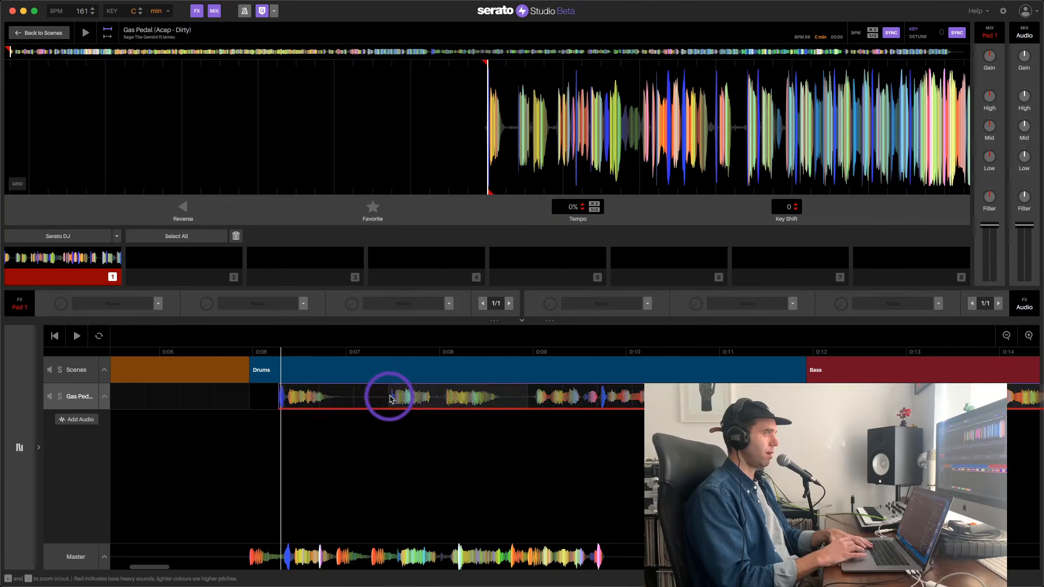
{"action": "left_click", "coordinate": [303, 396]}
{"action": "left_click", "coordinate": [251, 397]}
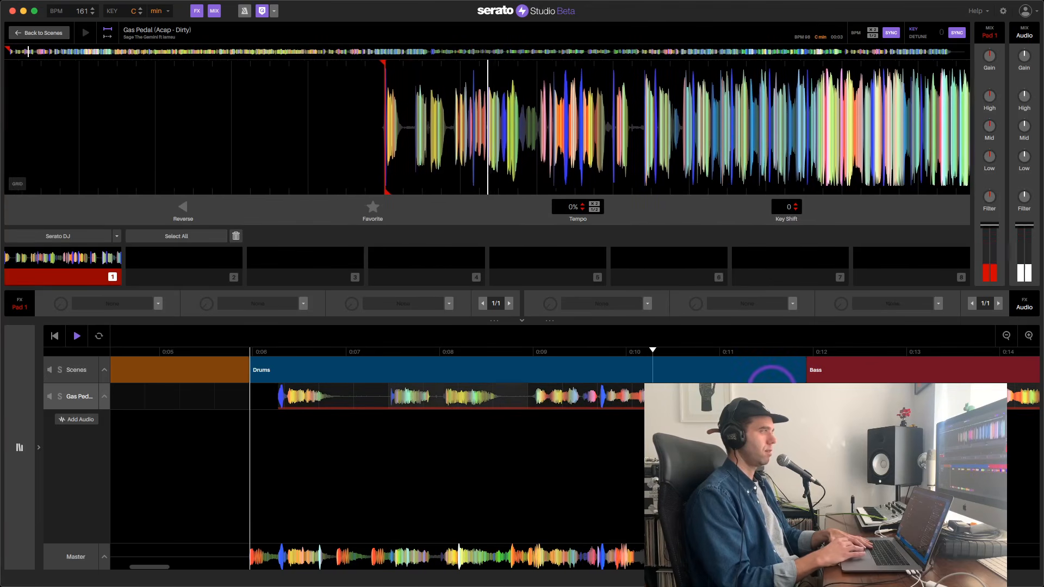
{"action": "left_click", "coordinate": [999, 341]}
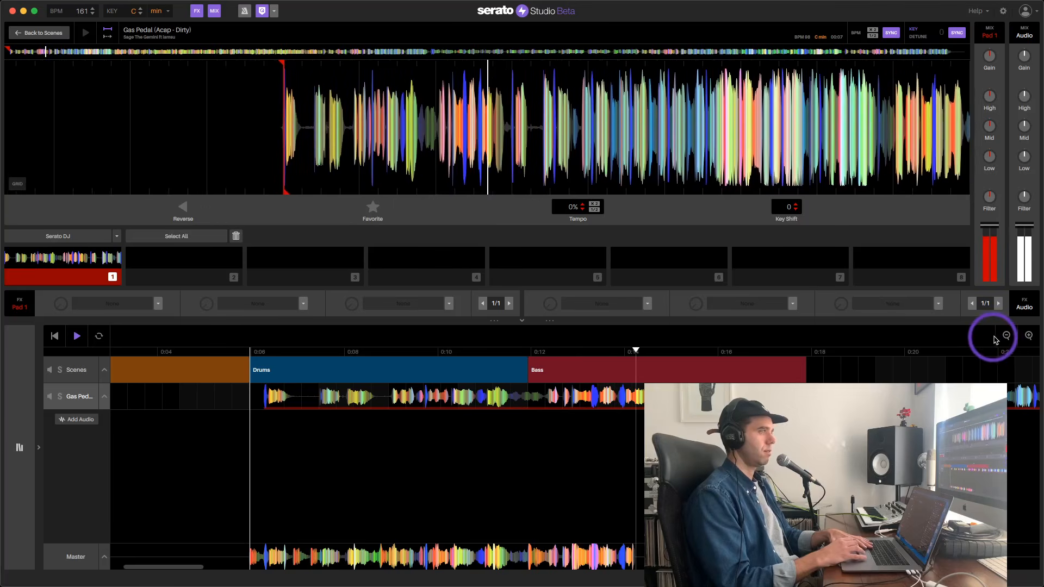
{"action": "left_click", "coordinate": [1002, 337]}
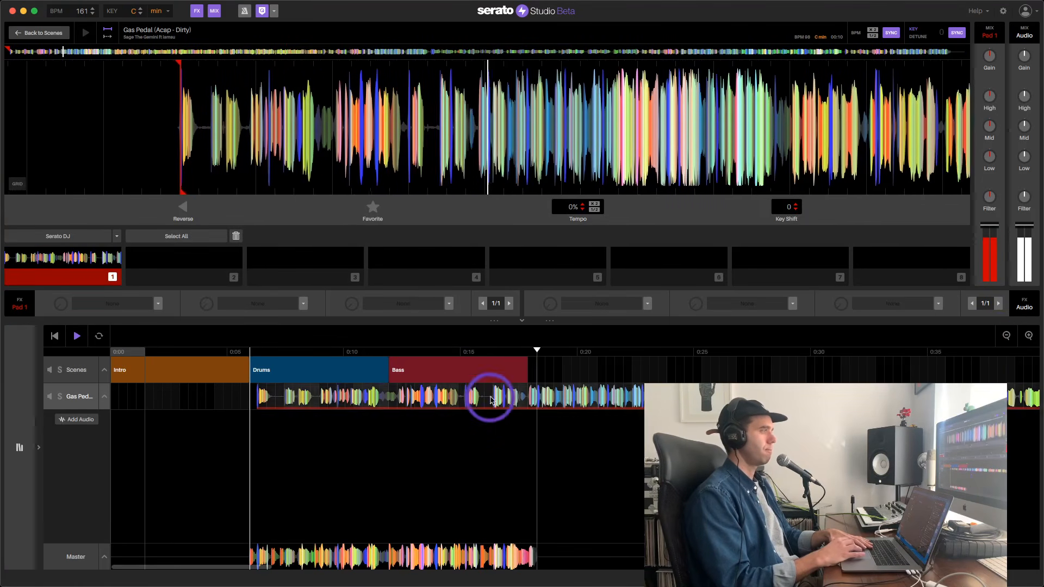
- Move the Bass scene one scene length later, duplicate Drums into the gap, and play from the first Drums scene
{"action": "left_click_drag", "start_coordinate": [459, 368], "coordinate": [599, 373]}
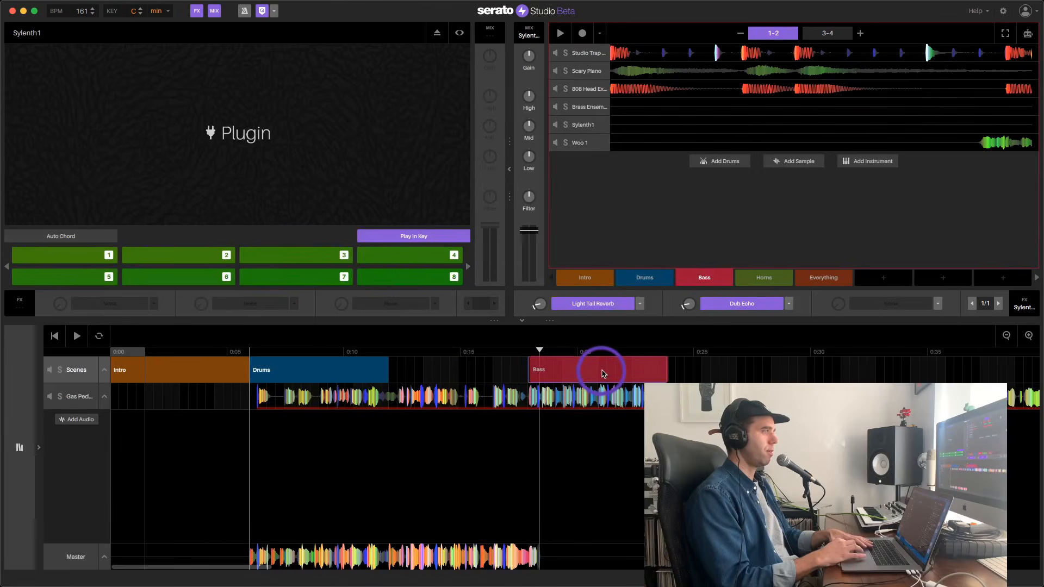
{"action": "left_click", "coordinate": [343, 372]}
{"action": "key", "text": "super+d"}
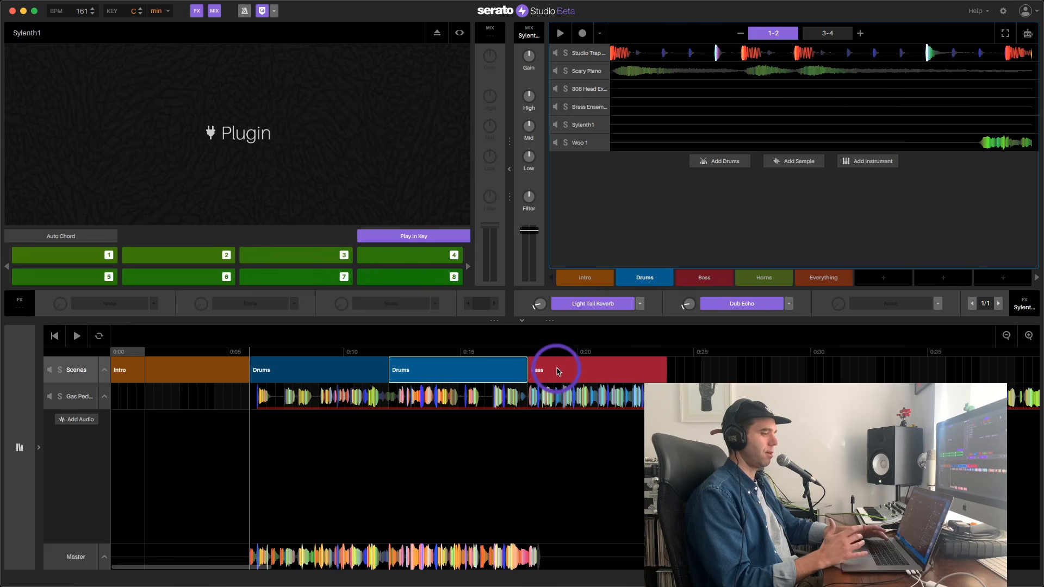
{"action": "left_click", "coordinate": [318, 374]}
{"action": "key", "text": "space"}
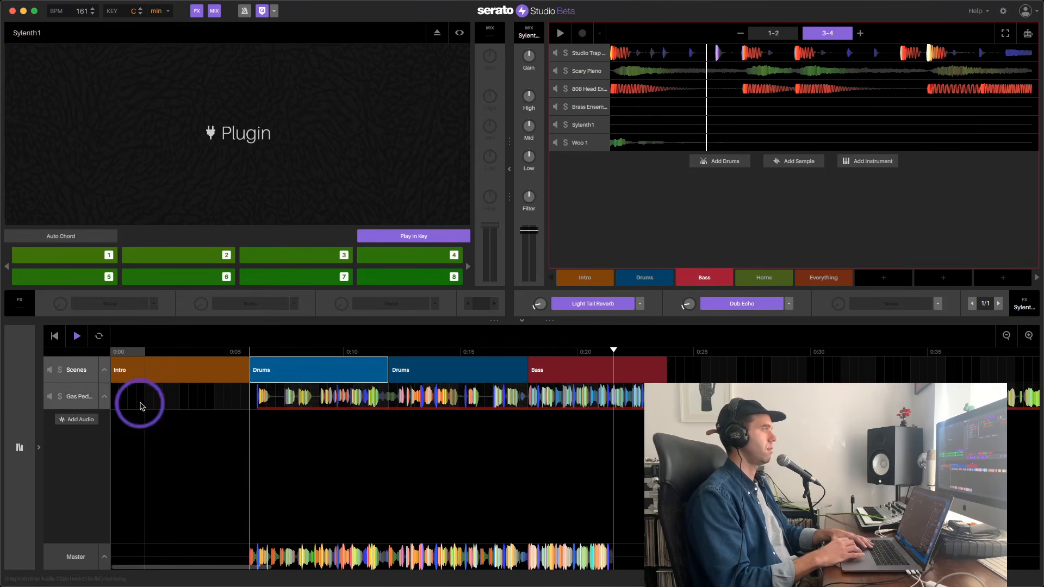
- Lower the Gas Pedal audio track's gain to about -2.78 dB and listen to the mix
{"action": "left_click", "coordinate": [82, 398]}
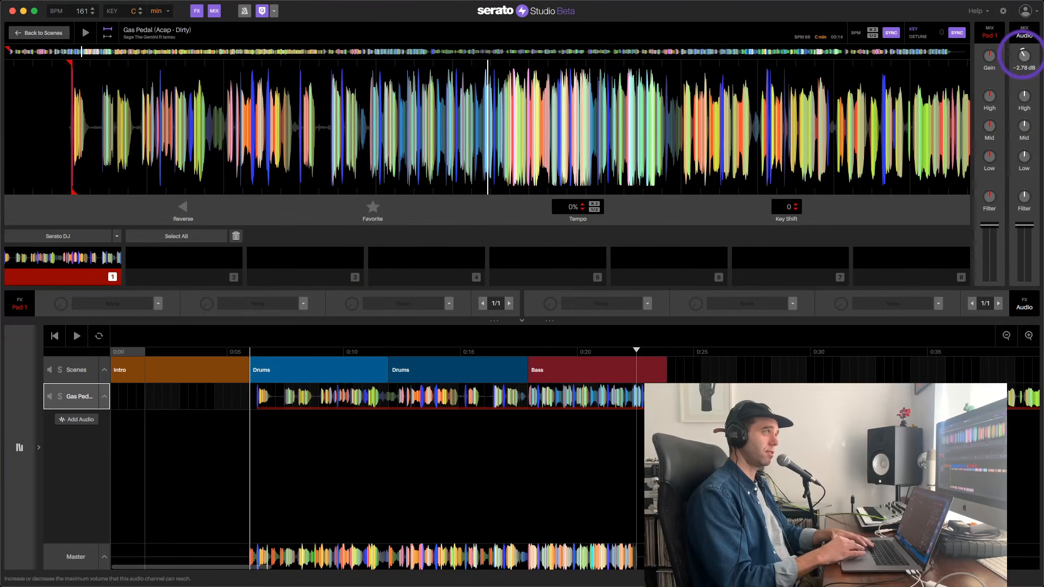
{"action": "key", "text": "space"}
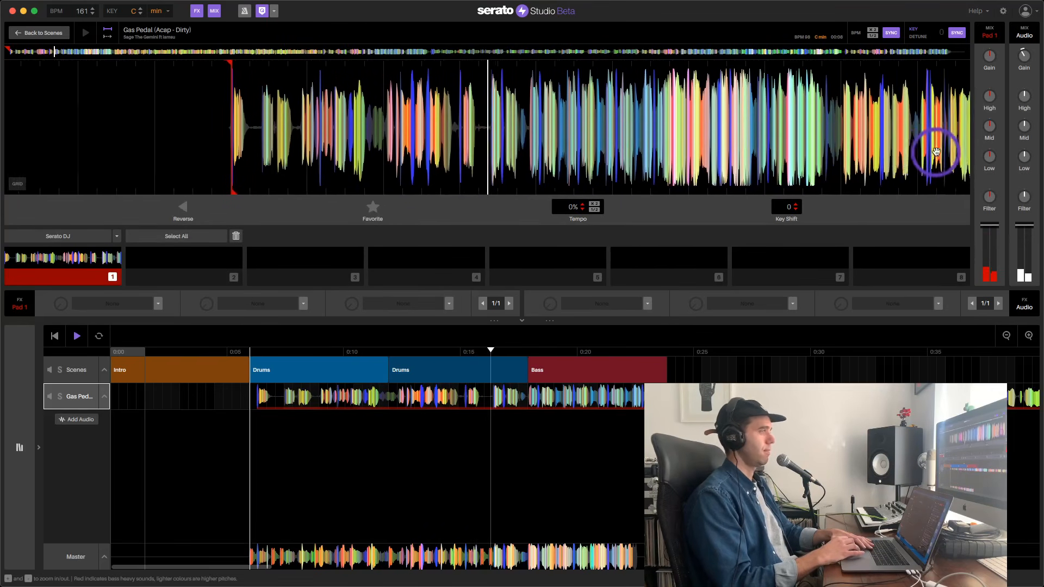
{"action": "key", "text": "space"}
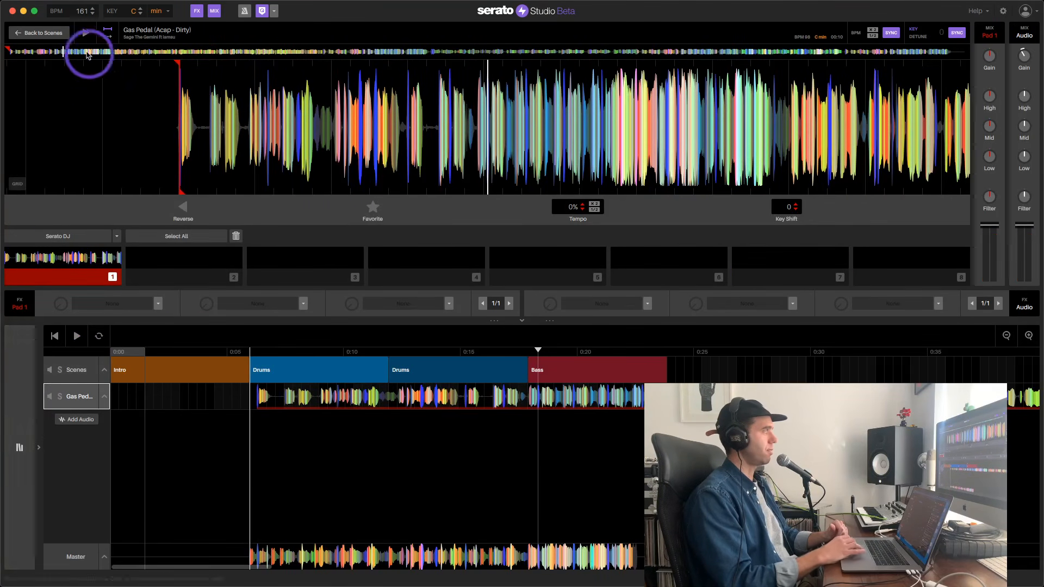
- Return to the scenes view, replace the Bass scene on the song timeline with Horns, and play from there
{"action": "left_click", "coordinate": [46, 33]}
{"action": "left_click", "coordinate": [760, 280]}
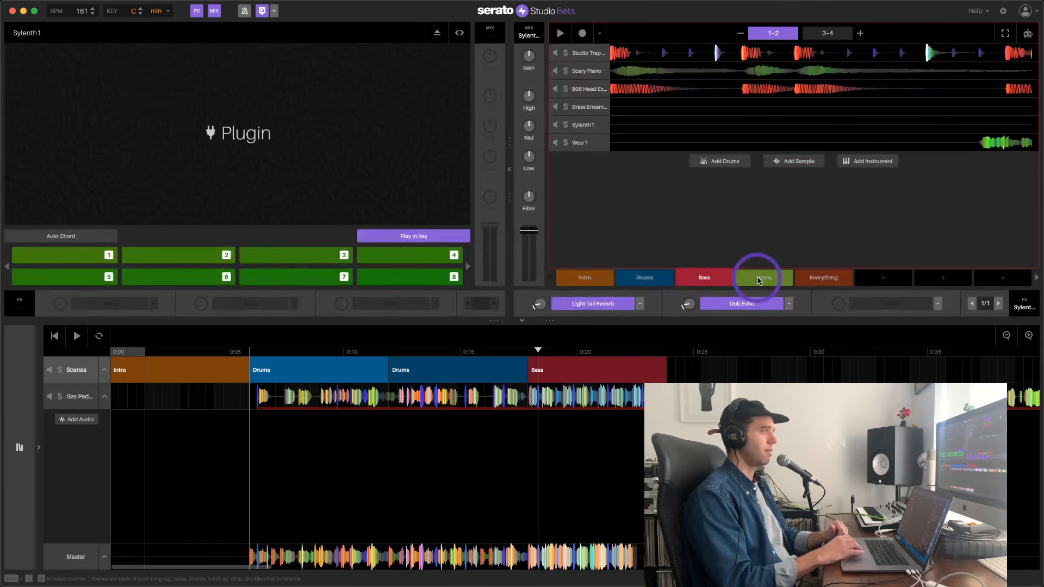
{"action": "left_click_drag", "start_coordinate": [759, 280], "coordinate": [548, 374]}
{"action": "left_click", "coordinate": [76, 337]}
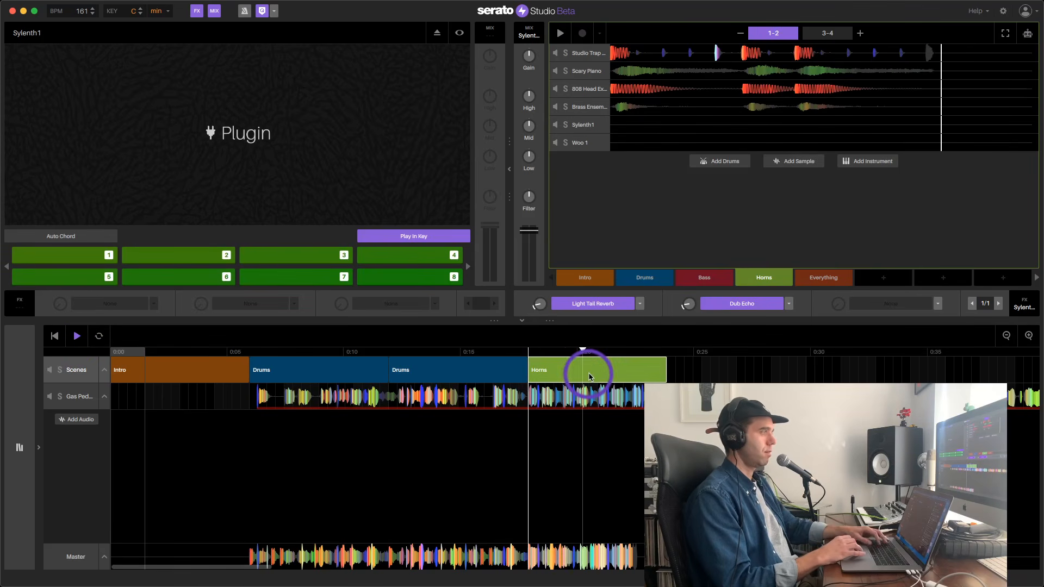
- Duplicate the Horns scene on the song timeline and place a Bass scene directly after the copy
{"action": "key", "text": "super+d"}
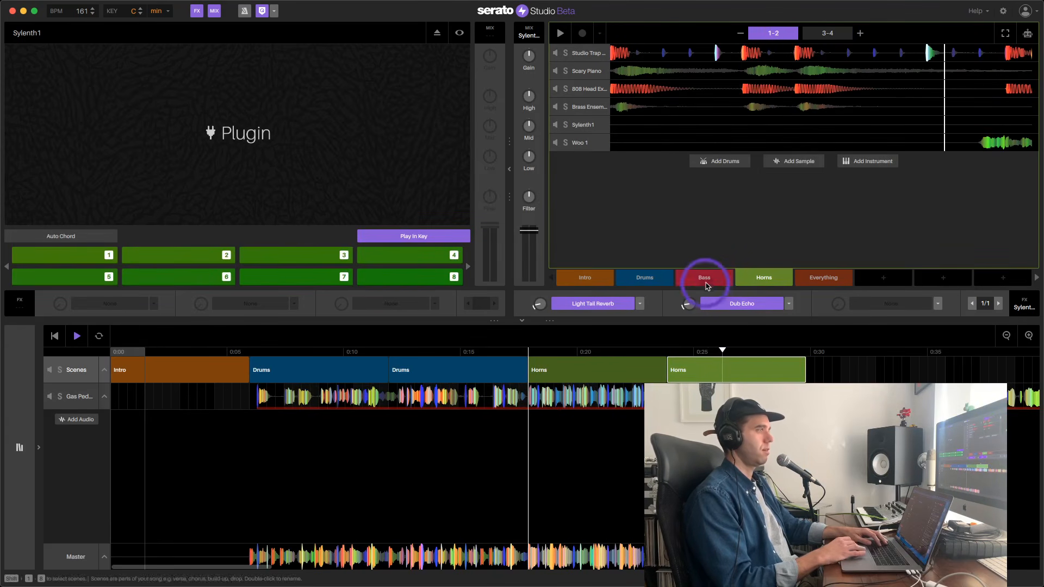
{"action": "left_click_drag", "start_coordinate": [704, 276], "coordinate": [842, 360]}
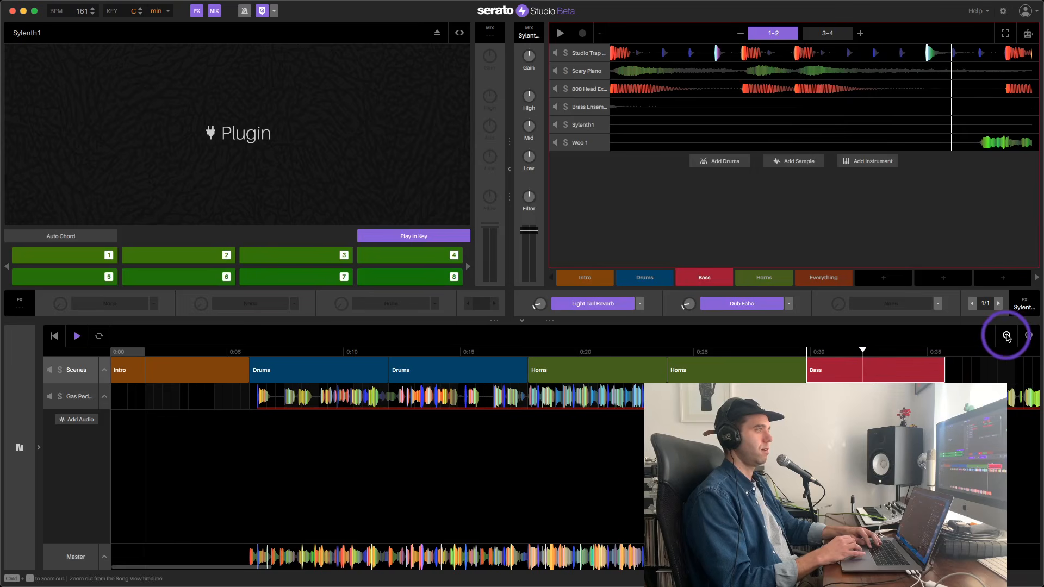
- Stop playback, raise the project tempo to 170 BPM, and play the song again to hear it
{"action": "key", "text": "space"}
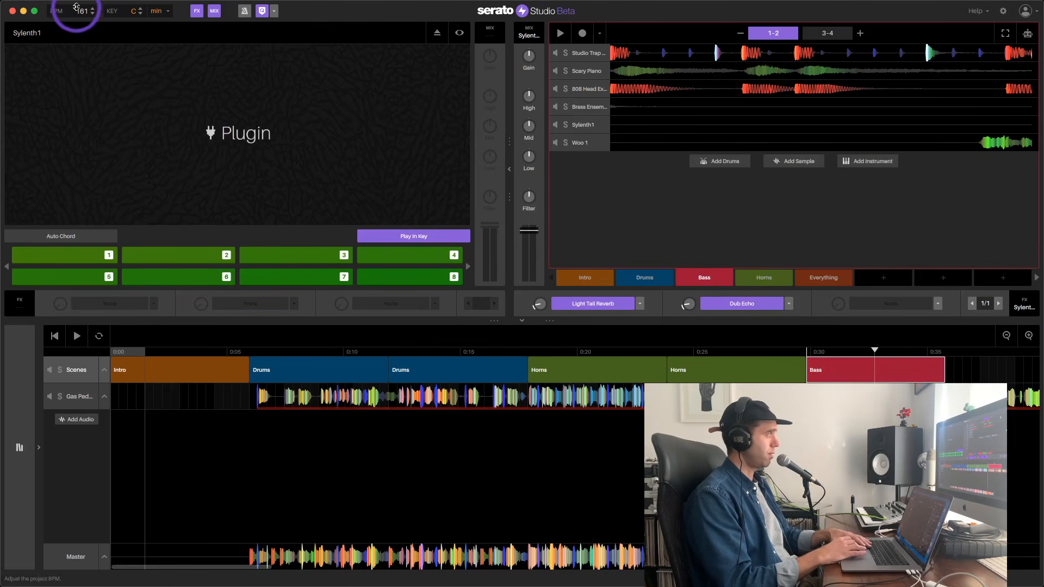
{"action": "left_click_drag", "start_coordinate": [80, 13], "coordinate": [80, 12]}
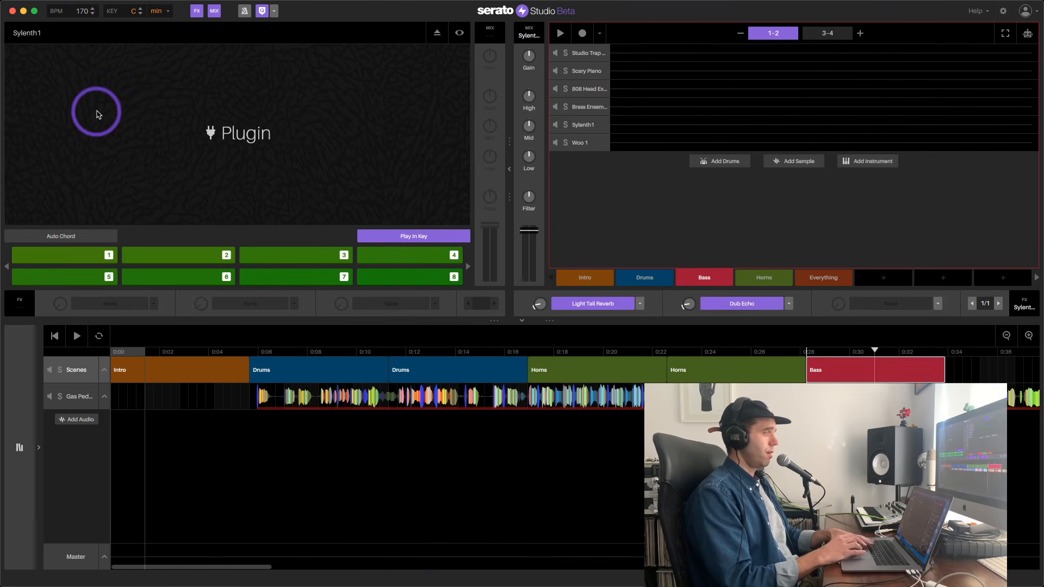
{"action": "key", "text": "space"}
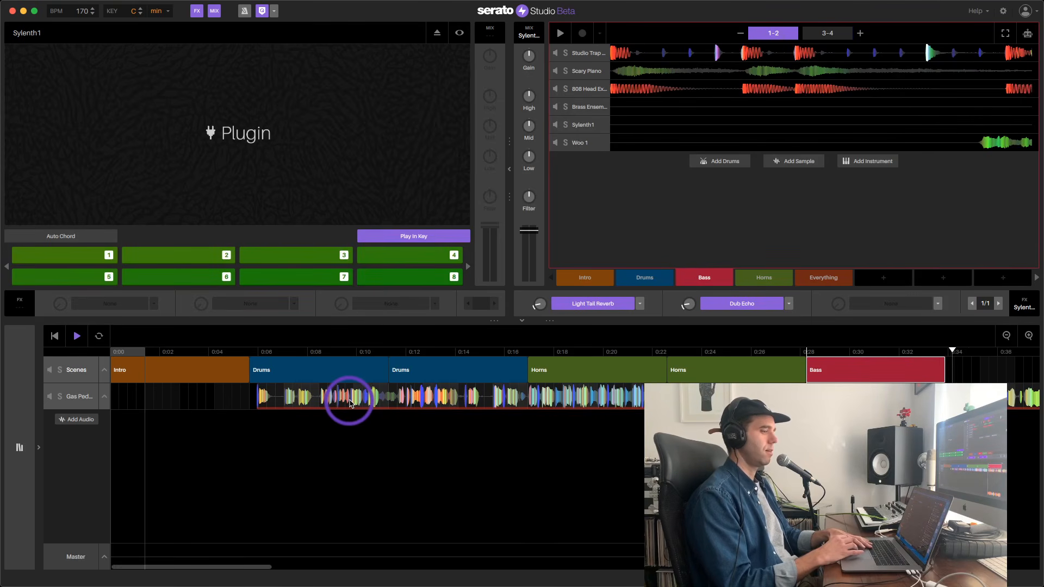
- Duplicate the Bass scene three times in a row on the song timeline and play the arrangement from the Intro
{"action": "left_click", "coordinate": [841, 380]}
{"action": "key", "text": "super+d"}
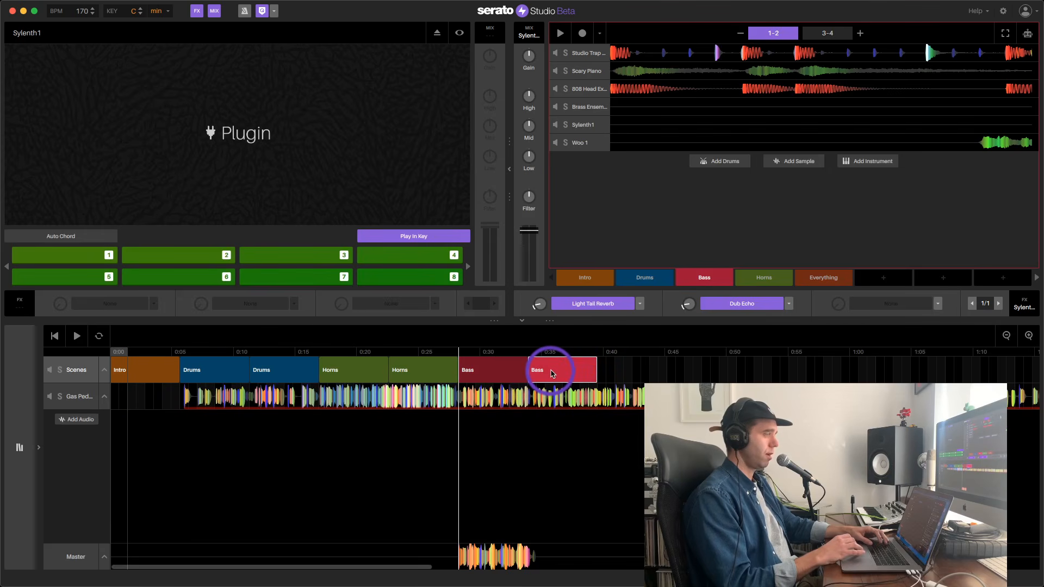
{"action": "key", "text": "super+d"}
{"action": "key", "text": "super+d"}
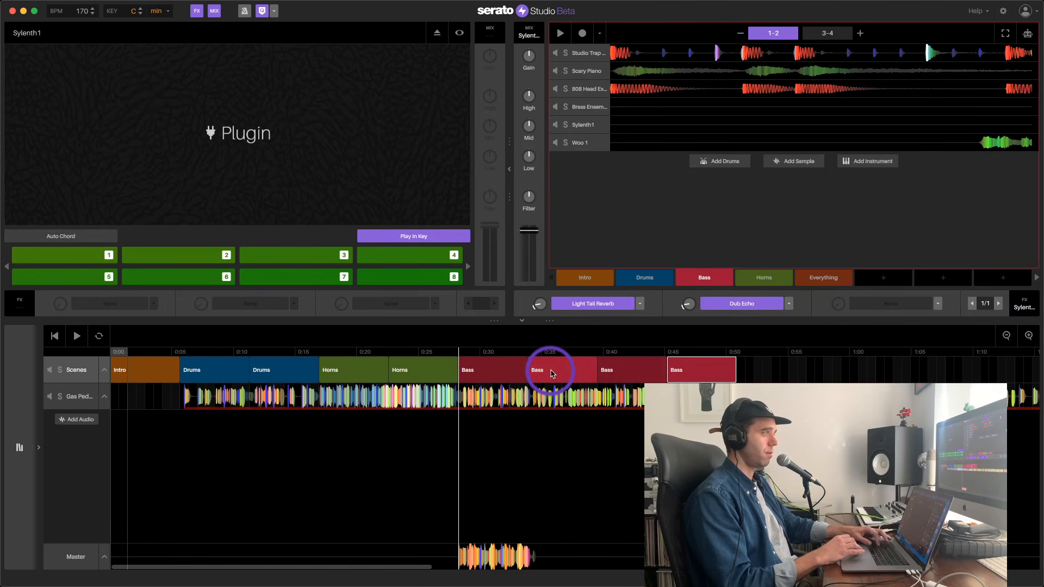
{"action": "left_click", "coordinate": [133, 370]}
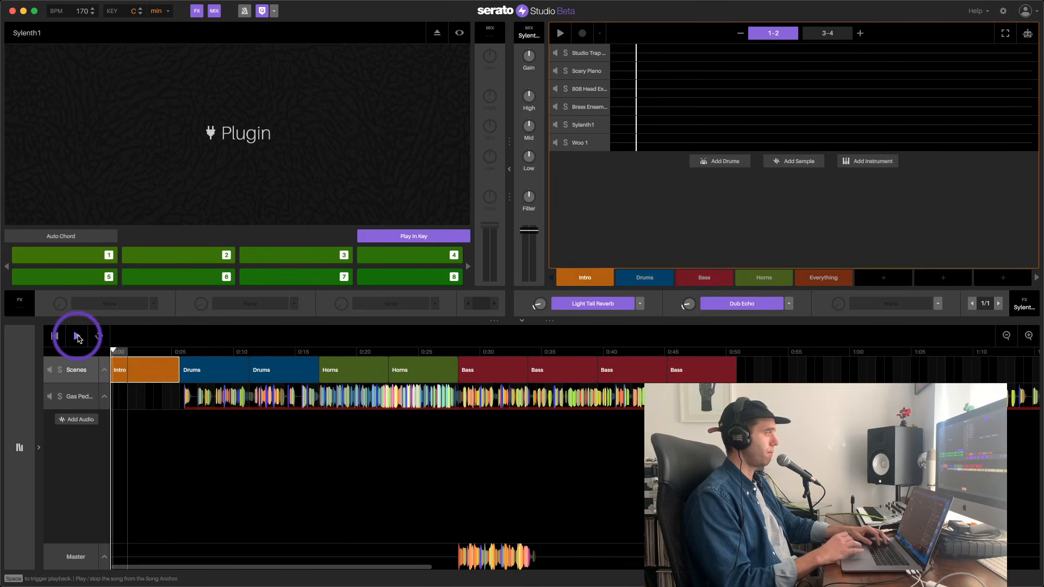
{"action": "left_click", "coordinate": [78, 337]}
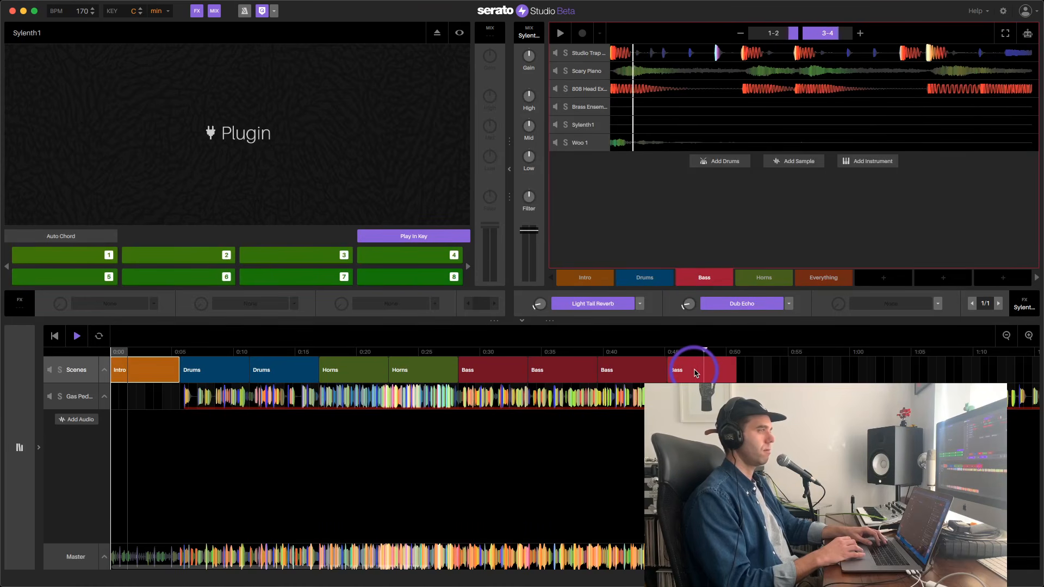
- Extend the end of the arrangement by duplicating the last Bass scene two more times
{"action": "key", "text": "super+d"}
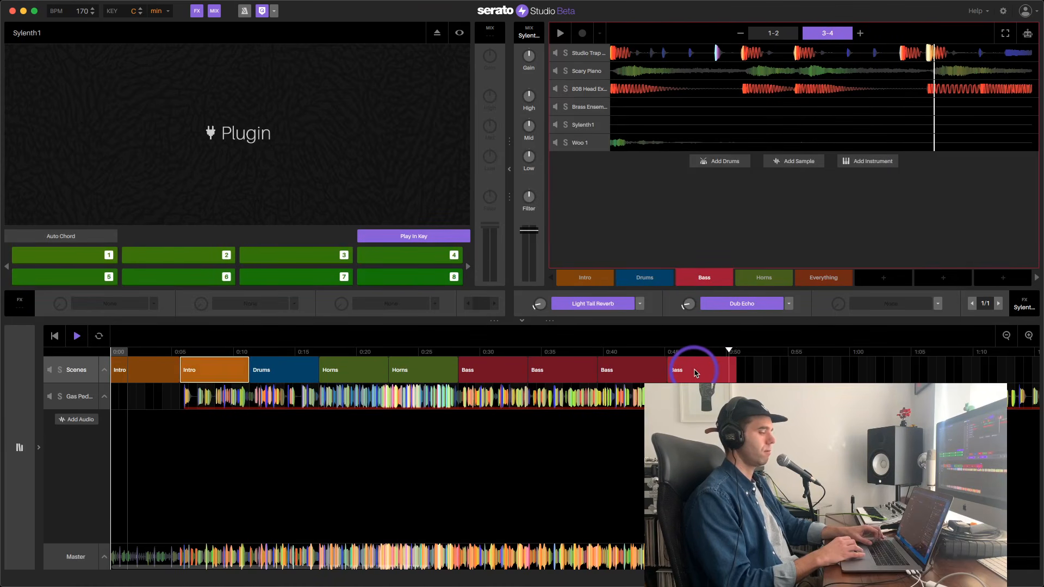
{"action": "key", "text": "super+z"}
{"action": "left_click", "coordinate": [696, 373]}
{"action": "key", "text": "super+d"}
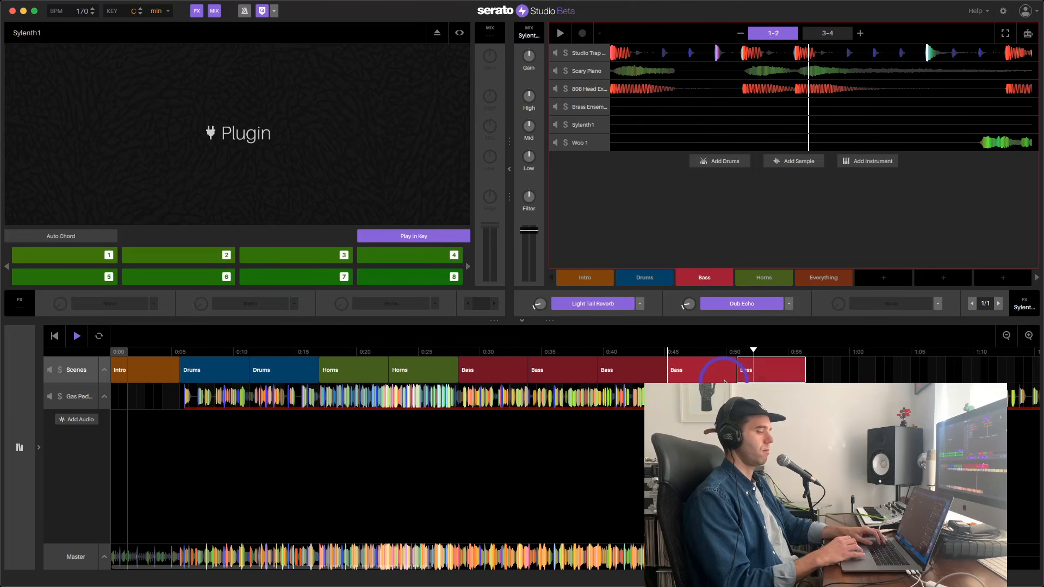
{"action": "key", "text": "super+d"}
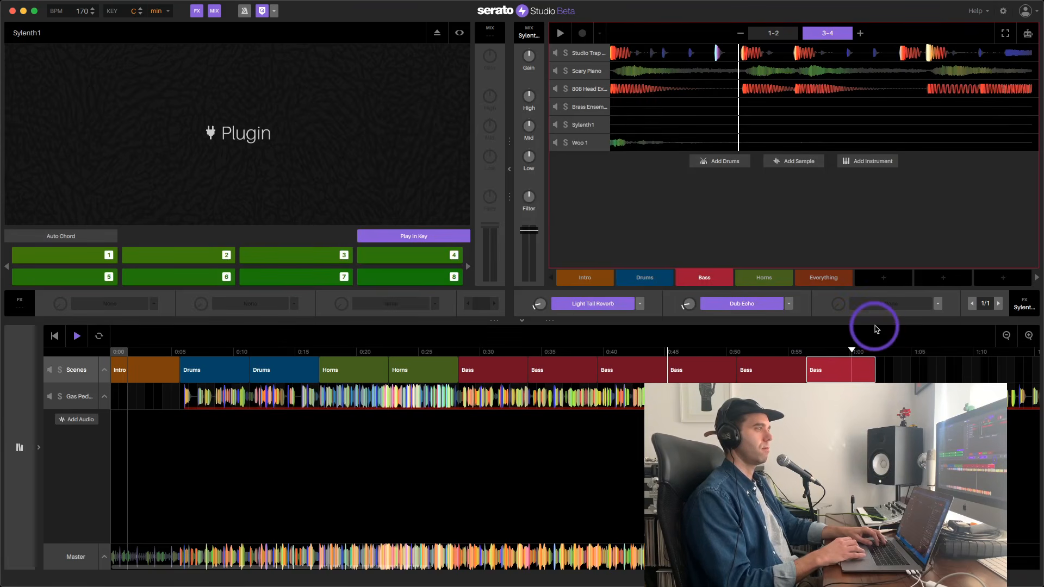
- Add two consecutive Drums scenes to the song timeline after the last Bass scene
{"action": "left_click", "coordinate": [1005, 335]}
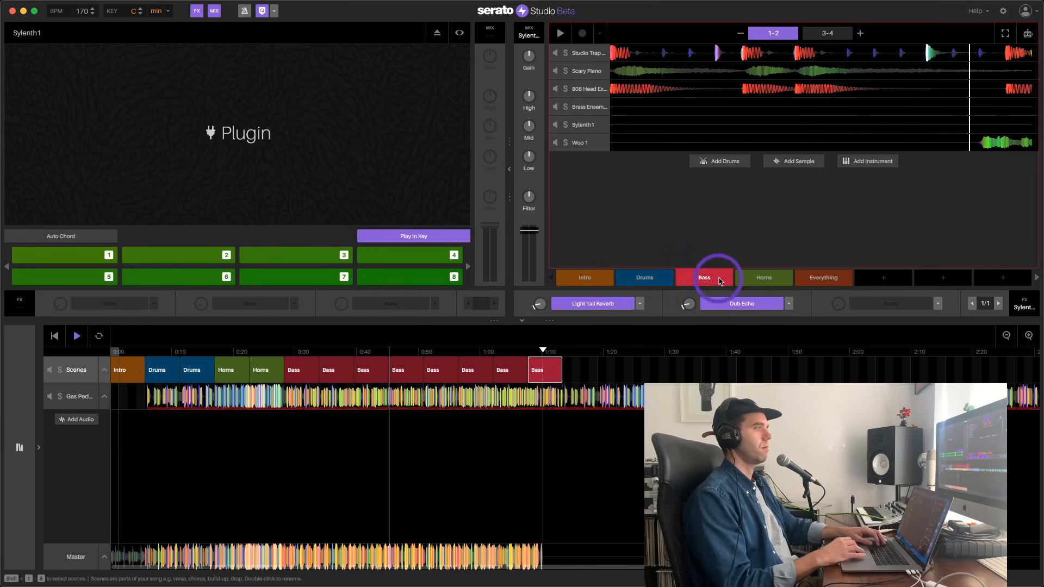
{"action": "mouse_move", "coordinate": [817, 281]}
{"action": "left_mouse_down"}
{"action": "mouse_move", "coordinate": [672, 309]}
{"action": "mouse_move", "coordinate": [589, 350]}
{"action": "mouse_move", "coordinate": [817, 281]}
{"action": "left_mouse_up"}
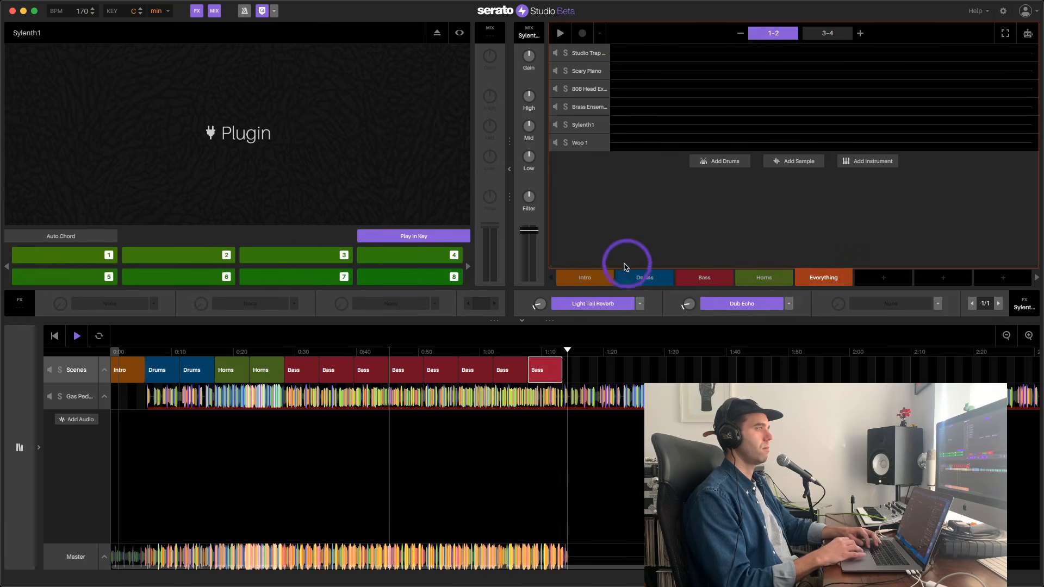
{"action": "left_click", "coordinate": [592, 276]}
{"action": "left_click_drag", "start_coordinate": [617, 281], "coordinate": [587, 366]}
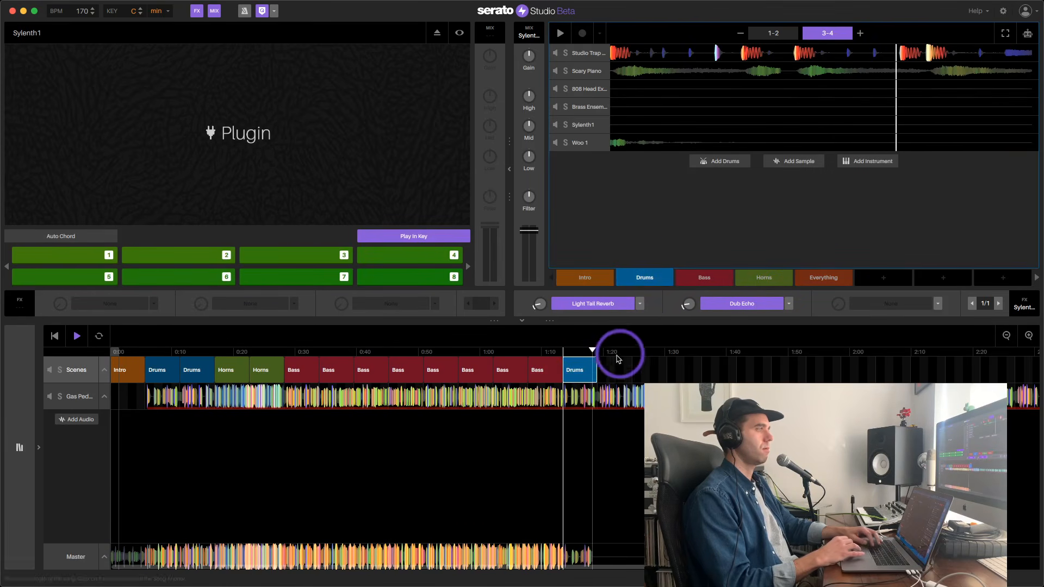
{"action": "key", "text": "super+d"}
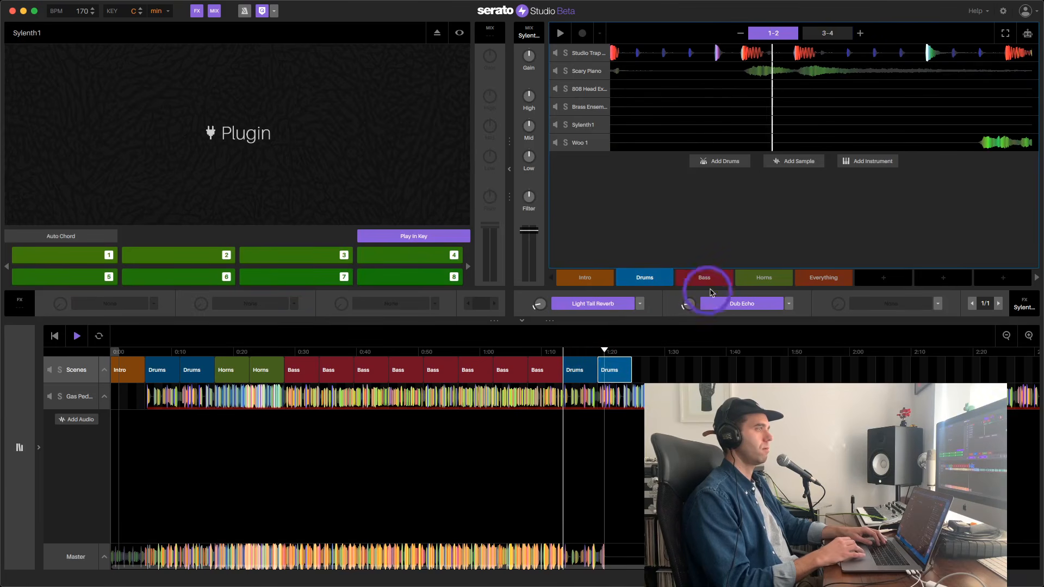
- Extend the end of the timeline with two Everything scenes followed by a closing Intro scene
{"action": "left_click_drag", "start_coordinate": [809, 276], "coordinate": [652, 365]}
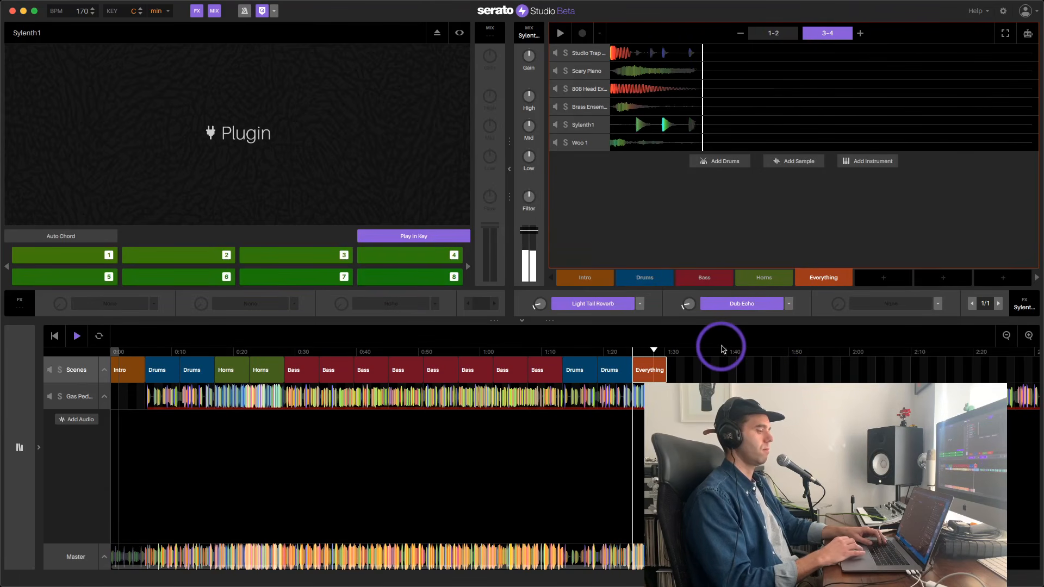
{"action": "key", "text": "ctrl+d"}
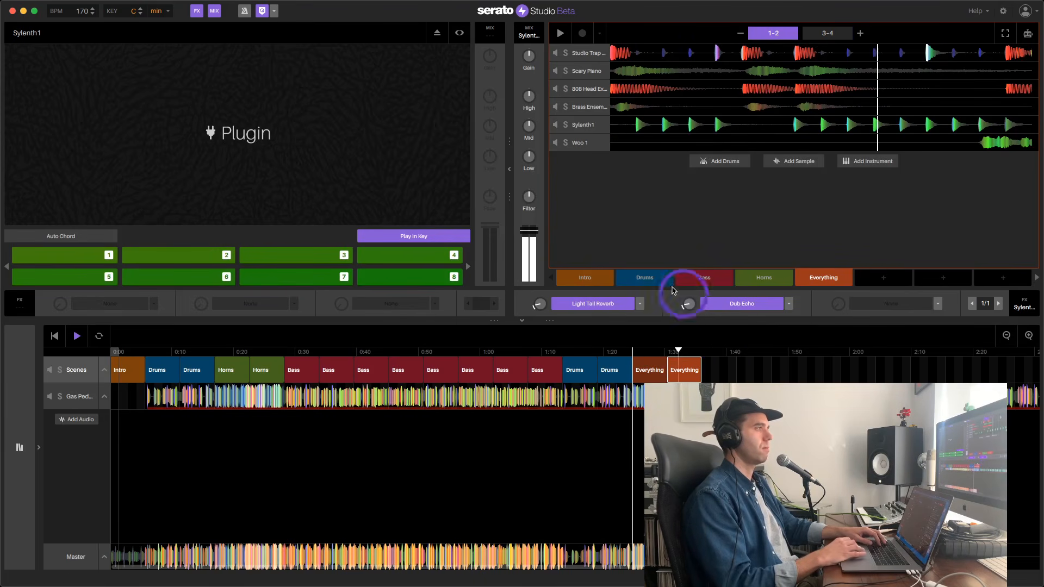
{"action": "left_click_drag", "start_coordinate": [609, 282], "coordinate": [728, 361]}
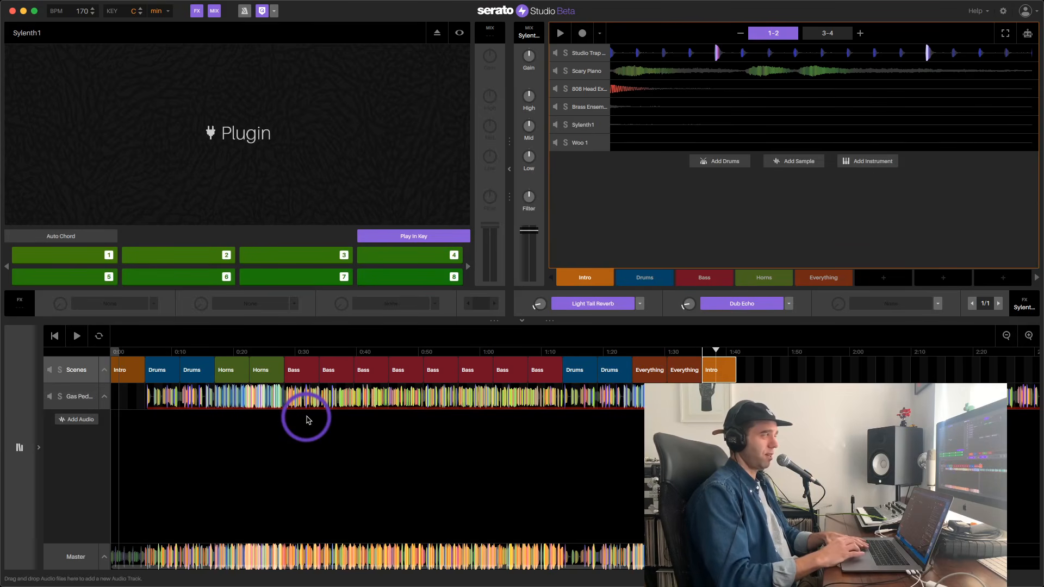
{"action": "left_click", "coordinate": [155, 380]}
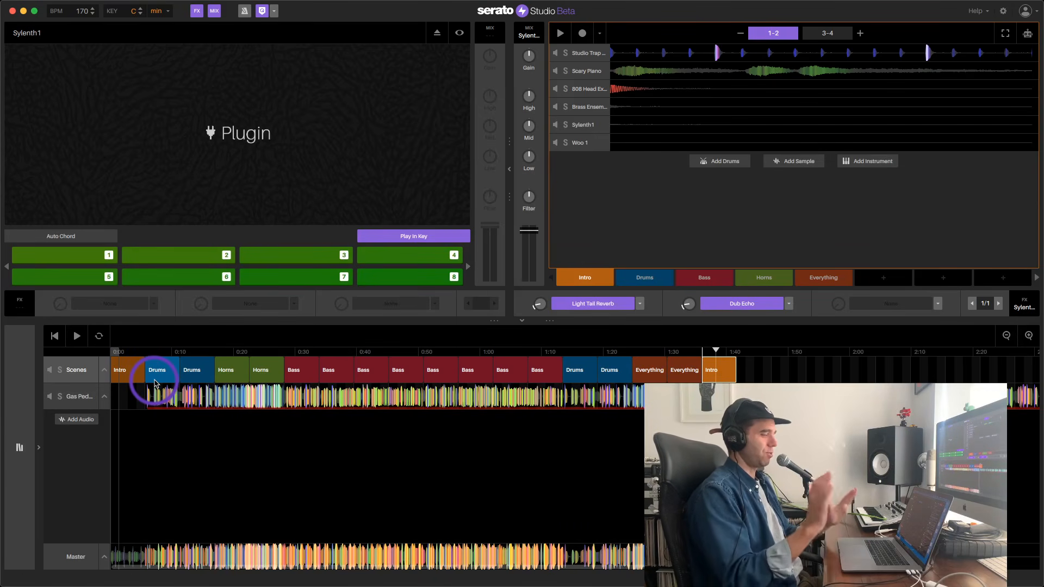
{"action": "left_click", "coordinate": [200, 391]}
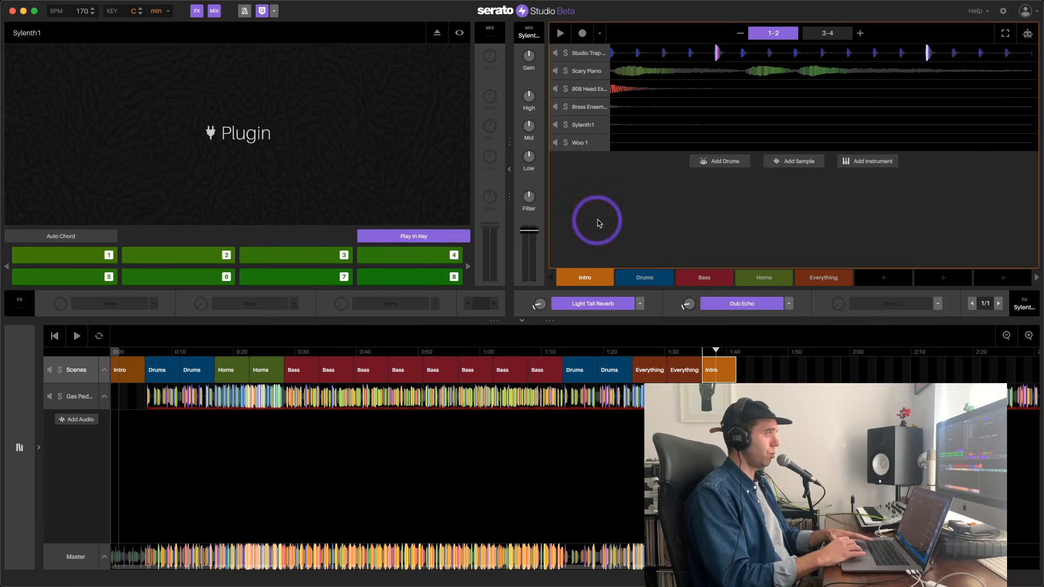
- Replace the Studda Fader effect on the Scary Piano deck with Hard Sidechain
{"action": "left_click", "coordinate": [588, 72]}
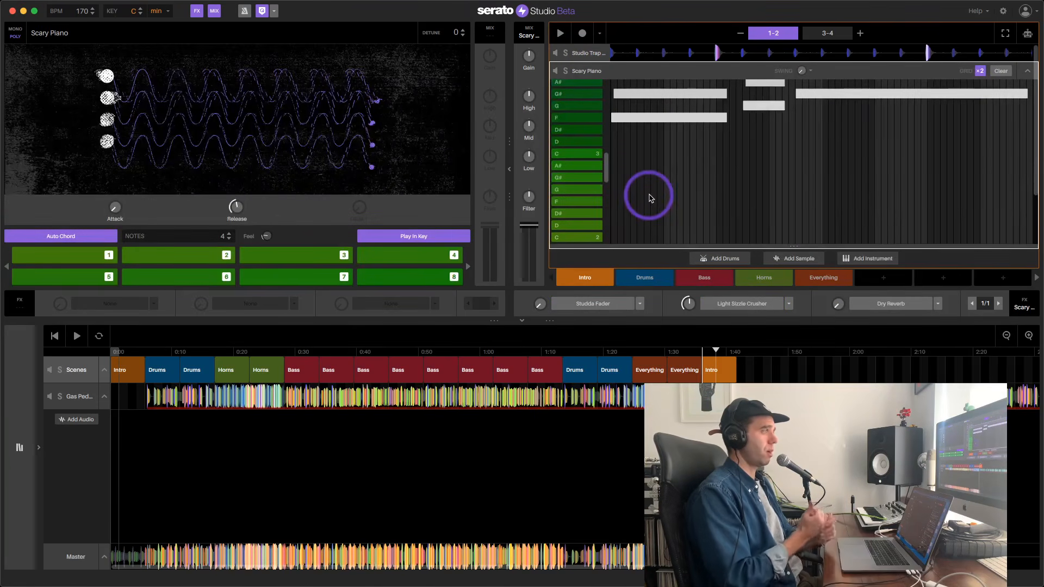
{"action": "left_click", "coordinate": [639, 304]}
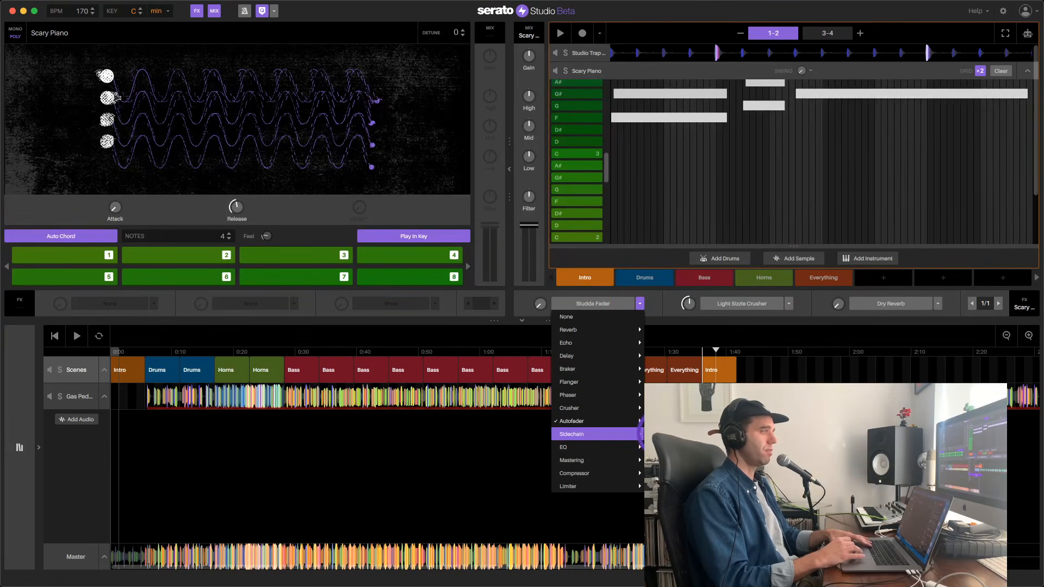
{"action": "left_click", "coordinate": [655, 446]}
- Solo the Scary Piano, check its sidechain source, and raise the Hard Sidechain amount while auditioning the Intro and Drums scenes
{"action": "left_click", "coordinate": [566, 71]}
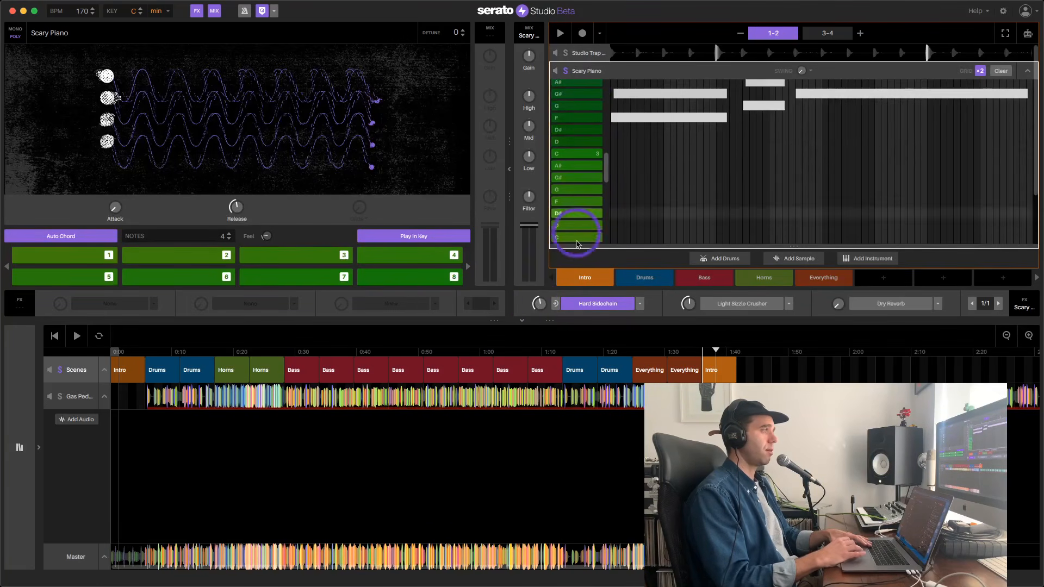
{"action": "left_click", "coordinate": [556, 307]}
{"action": "mouse_move", "coordinate": [565, 329]}
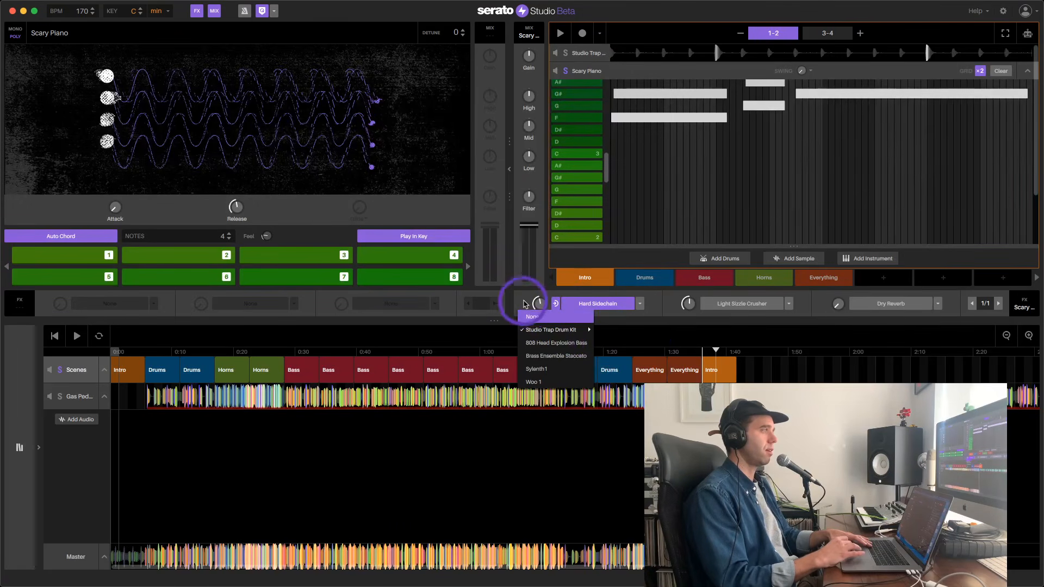
{"action": "left_click", "coordinate": [523, 303]}
{"action": "key", "text": "space"}
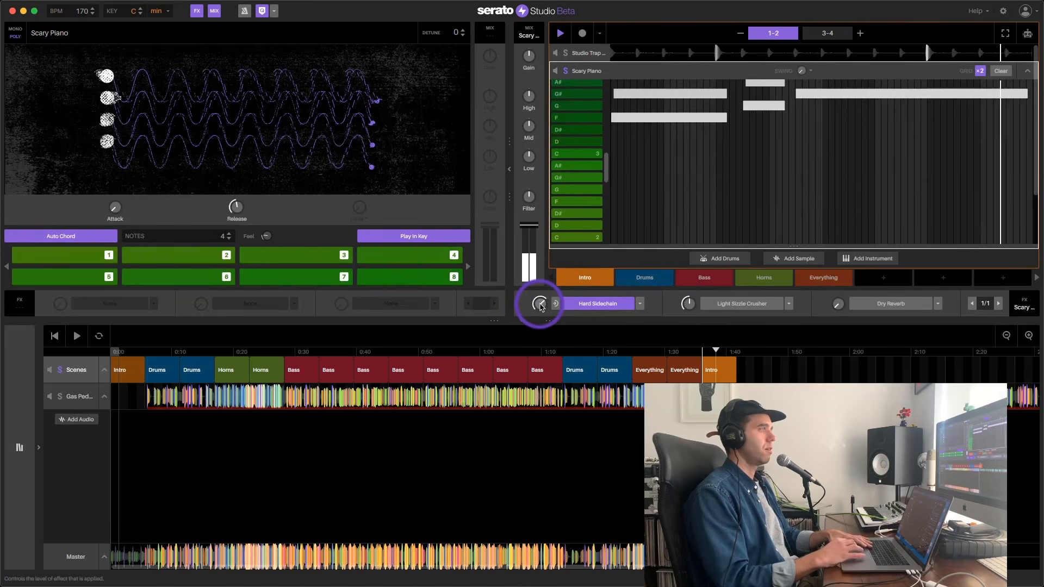
{"action": "left_click", "coordinate": [644, 278]}
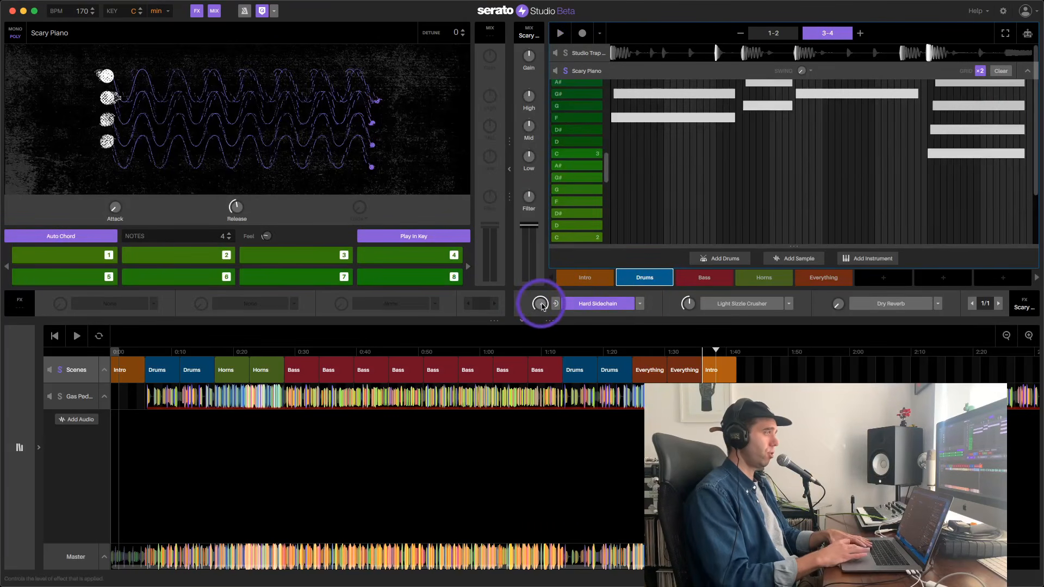
{"action": "key", "text": "space"}
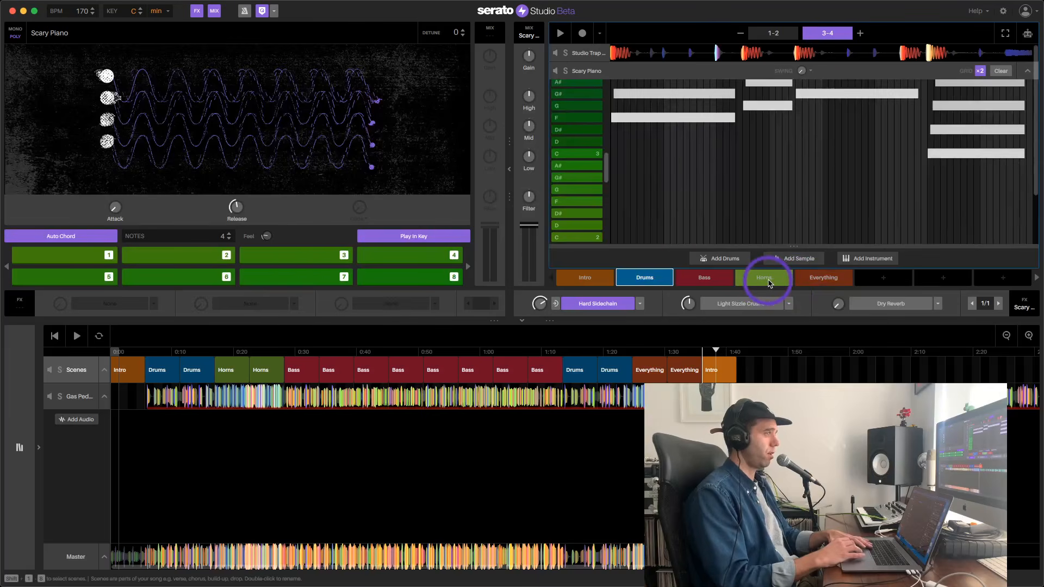
- In the Everything scene, add Hard Sidechain to Sylenth1's empty third effect slot and lower the deck's gain
{"action": "left_click", "coordinate": [810, 280]}
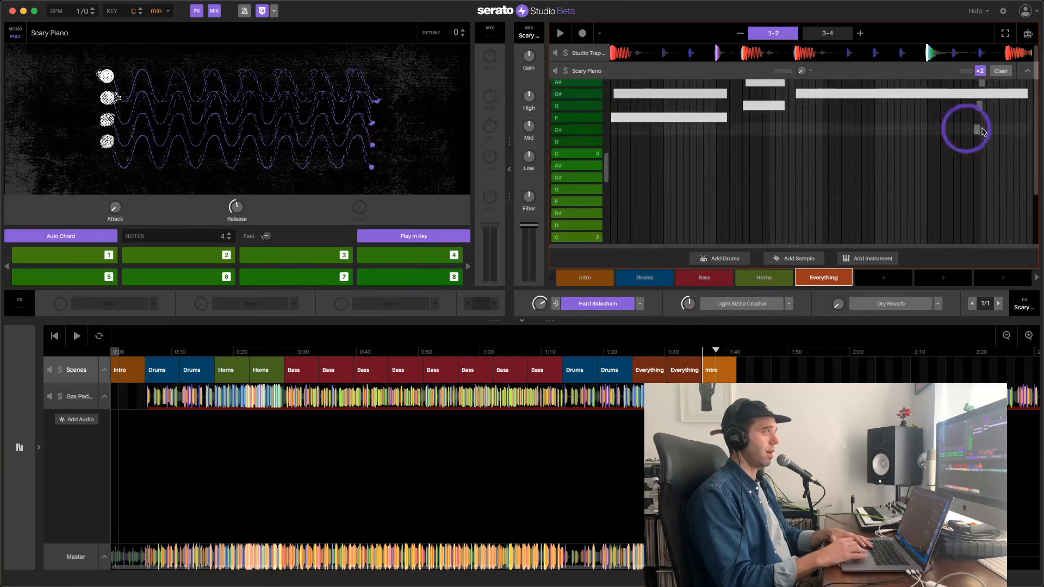
{"action": "left_click", "coordinate": [1027, 73]}
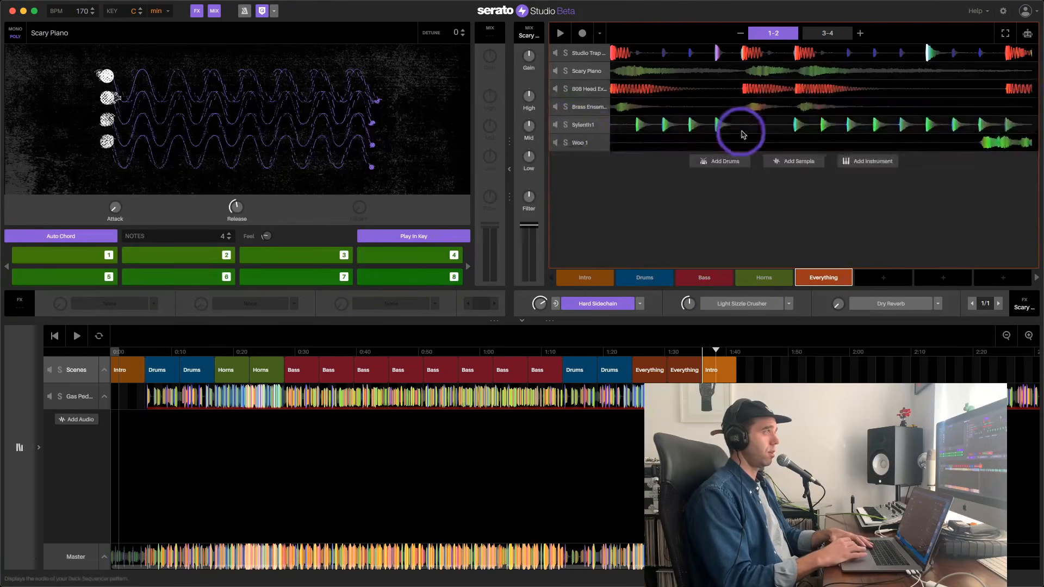
{"action": "double_click", "coordinate": [581, 125]}
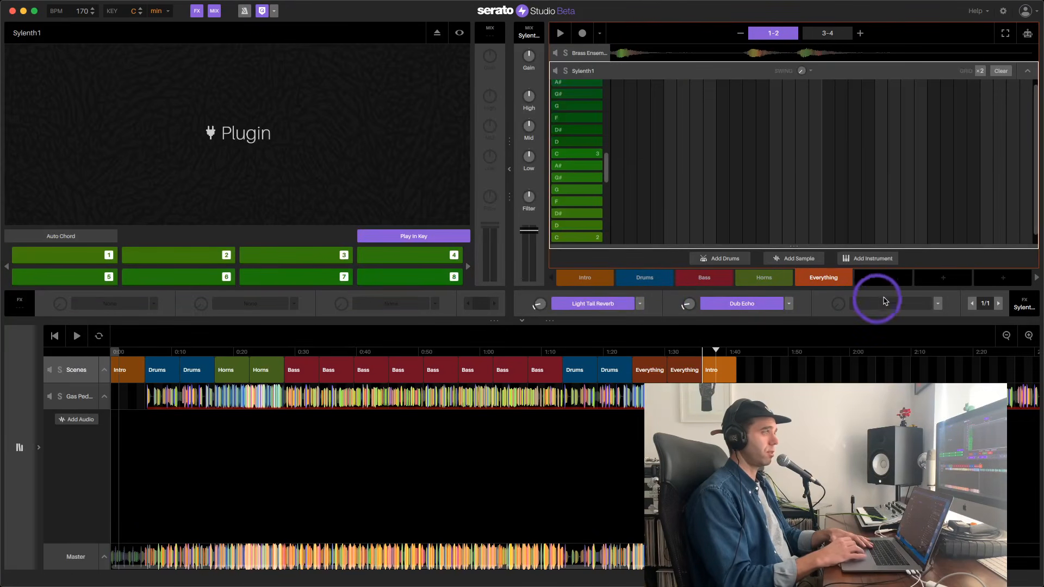
{"action": "left_click", "coordinate": [937, 303]}
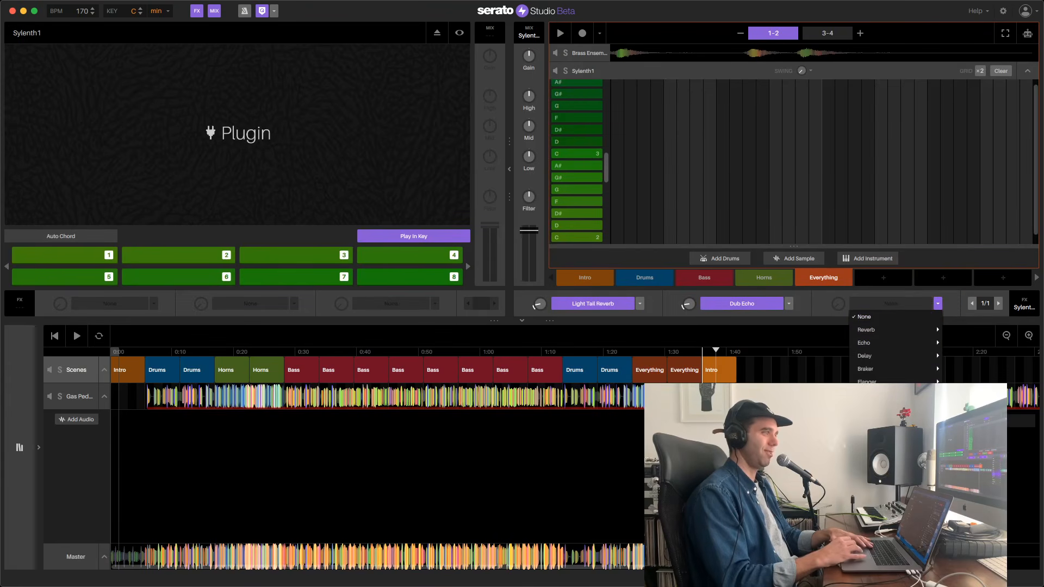
{"action": "left_click", "coordinate": [979, 447]}
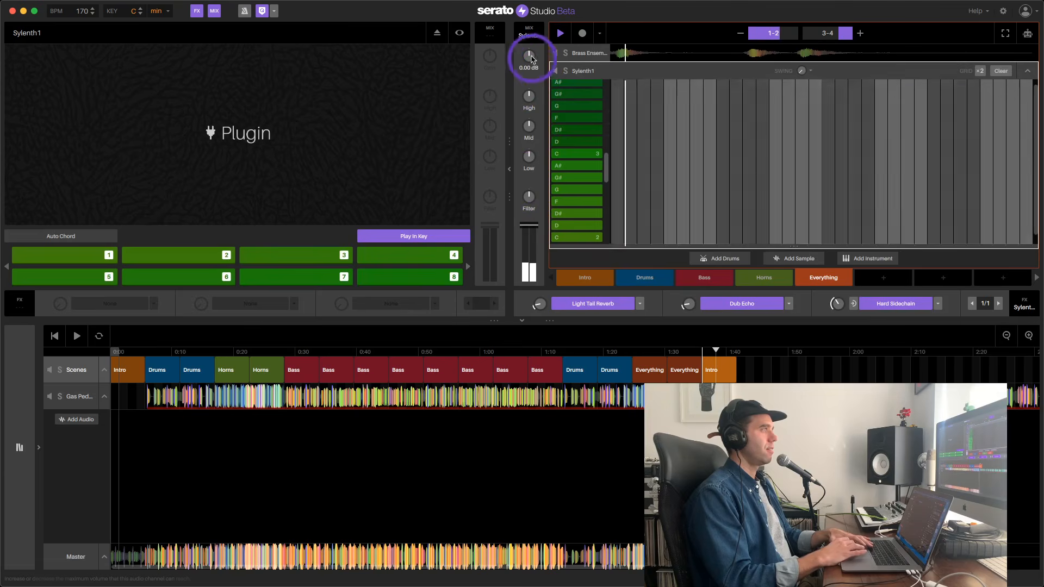
{"action": "left_click_drag", "start_coordinate": [526, 55], "coordinate": [526, 64]}
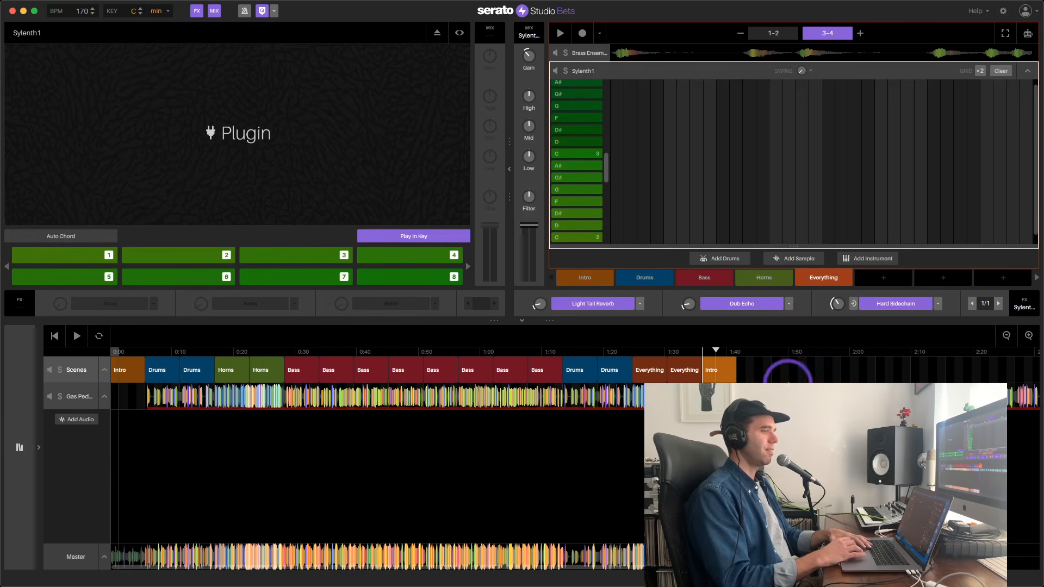
- Create a new scene as a copy of the Bass scene
{"action": "left_click", "coordinate": [163, 373]}
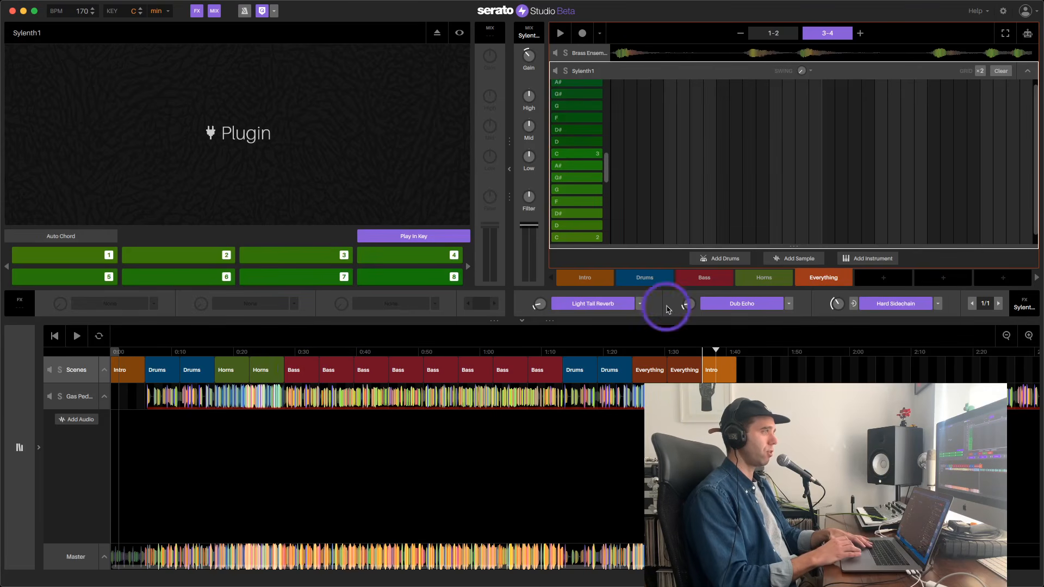
{"action": "left_click", "coordinate": [698, 283]}
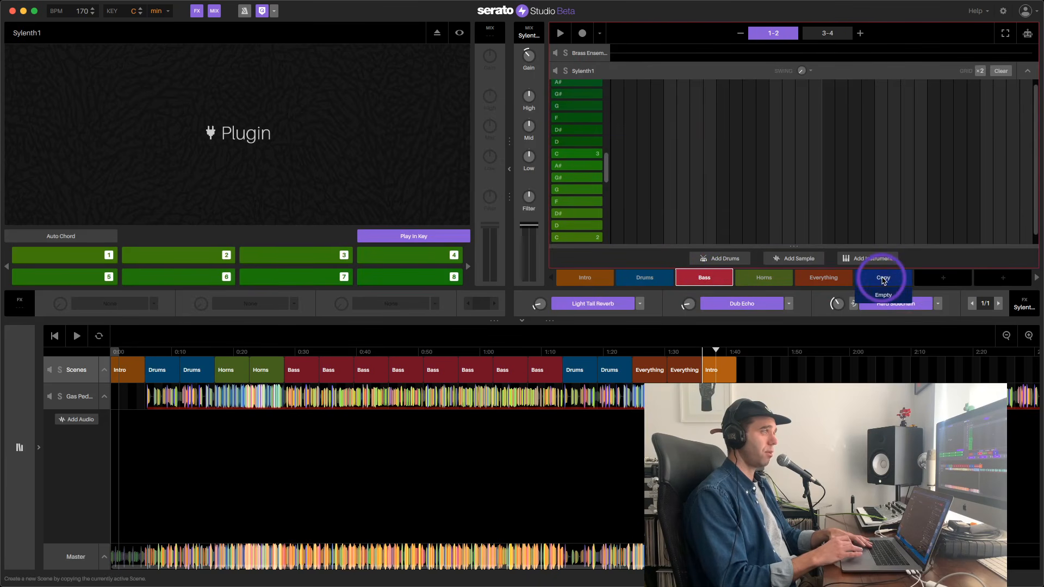
{"action": "left_click", "coordinate": [883, 279]}
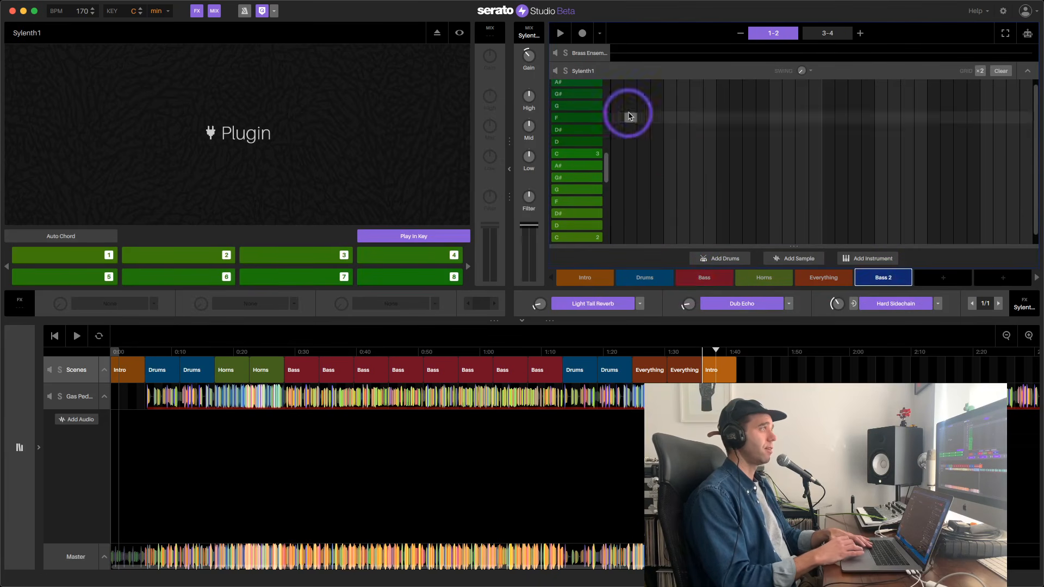
- In the copied Bass scene, remove the first kick hit and the first 808 Head Explosion Bass note
{"action": "left_click", "coordinate": [1027, 71]}
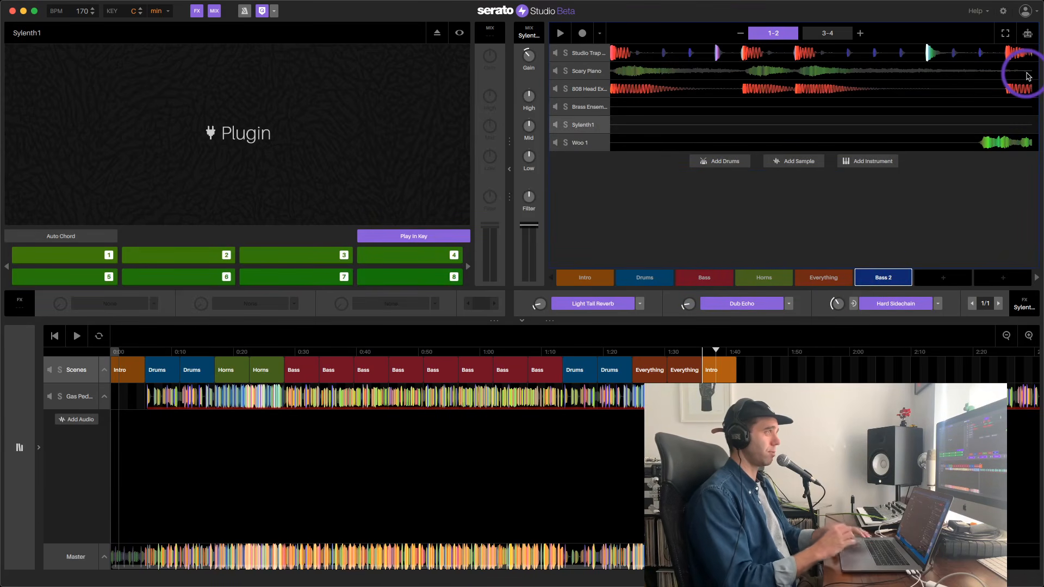
{"action": "left_click", "coordinate": [580, 54]}
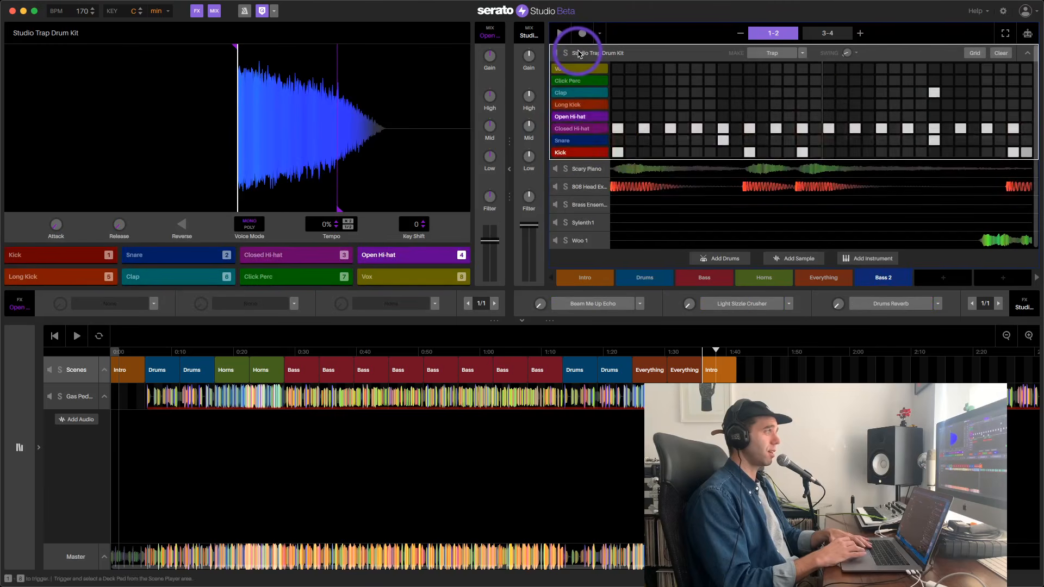
{"action": "left_click", "coordinate": [617, 152]}
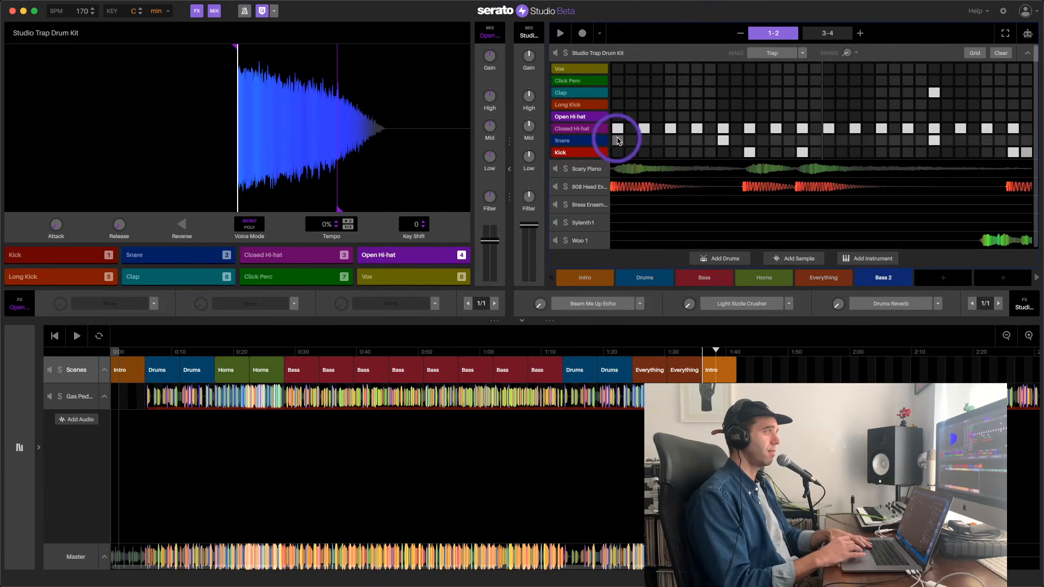
{"action": "left_click", "coordinate": [585, 187]}
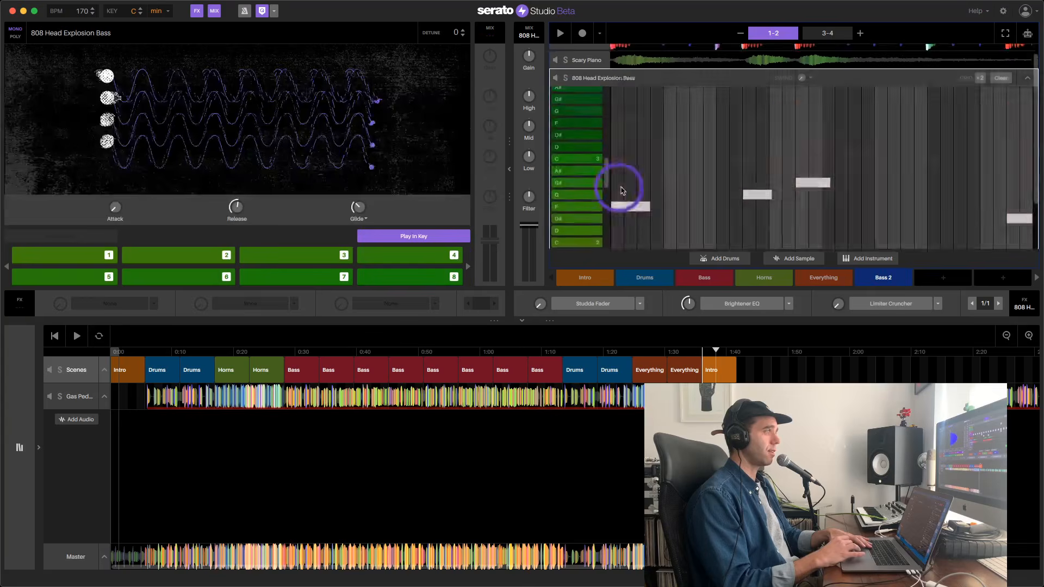
{"action": "left_click", "coordinate": [619, 202]}
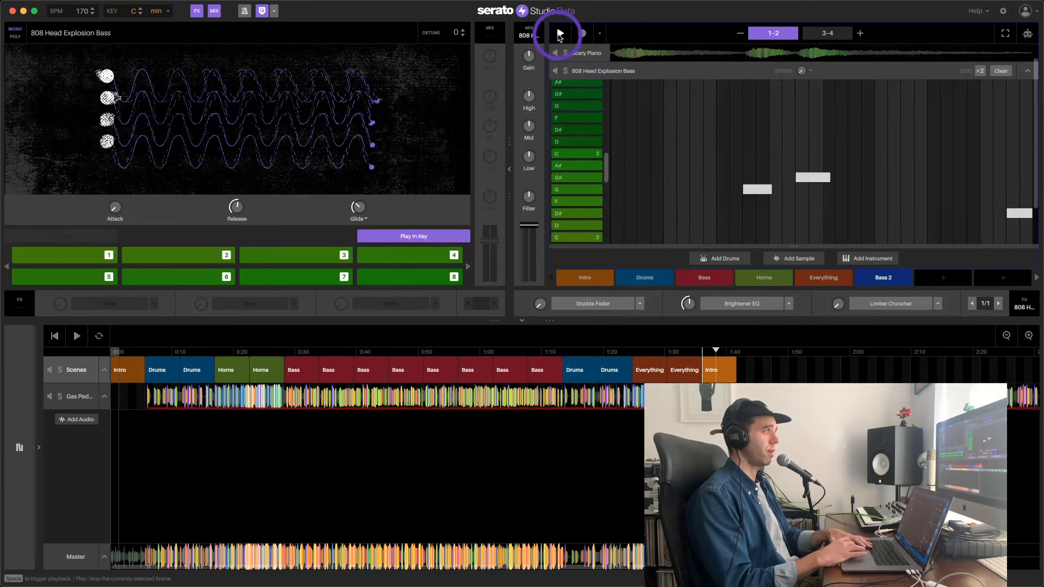
- Remove the first four Closed Hi-hat hits from the Studio Trap Drum Kit in the Bass 2 scene and play it back
{"action": "scroll", "coordinate": [584, 60], "scroll_direction": "up", "scroll_amount": 2}
{"action": "left_click", "coordinate": [589, 73]}
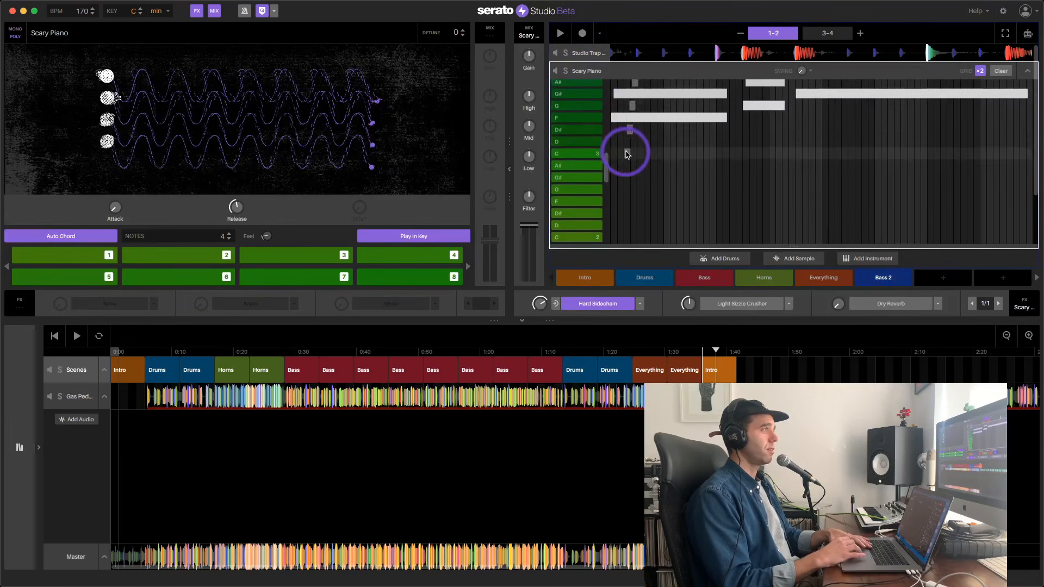
{"action": "left_click", "coordinate": [596, 55]}
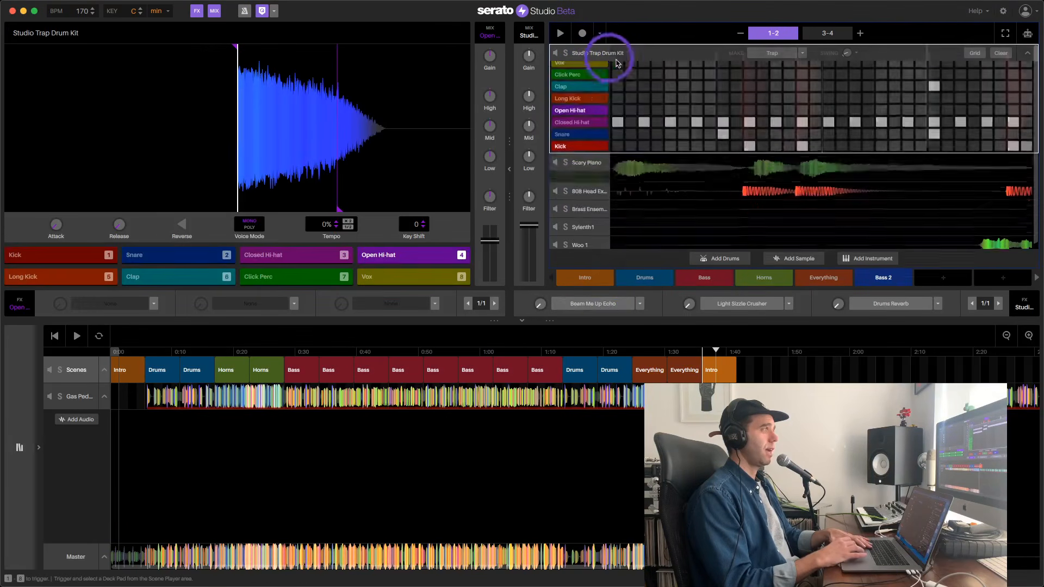
{"action": "left_click", "coordinate": [619, 131]}
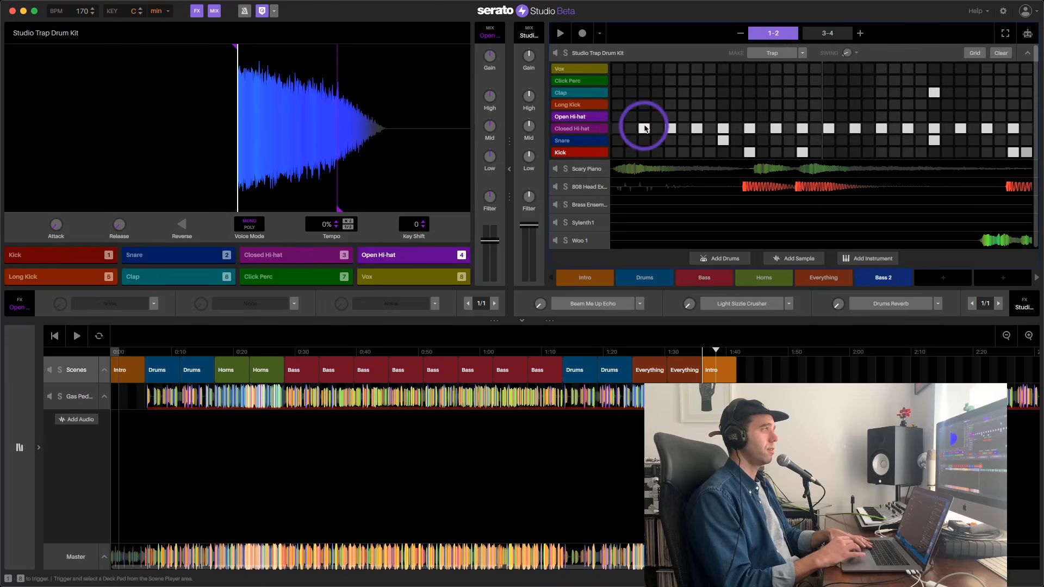
{"action": "left_click", "coordinate": [673, 129]}
{"action": "key", "text": "space"}
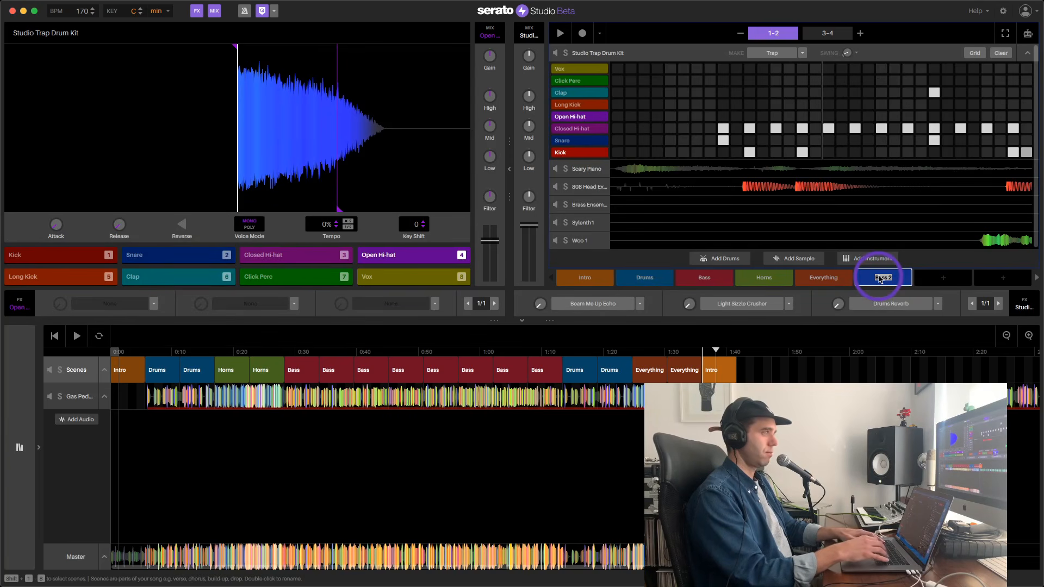
- Replace the first Bass scene after the Horns scenes in the timeline with the Bass 2 scene
{"action": "left_click_drag", "start_coordinate": [880, 279], "coordinate": [268, 374]}
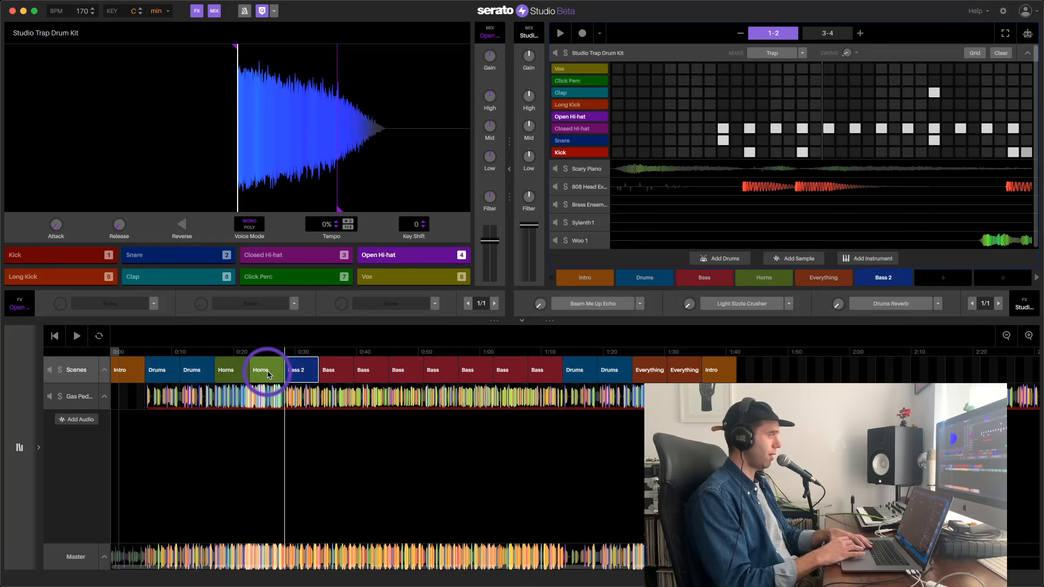
- Play the song from the second Horns scene to hear the transition into the Bass 2 scene
{"action": "left_click", "coordinate": [268, 373]}
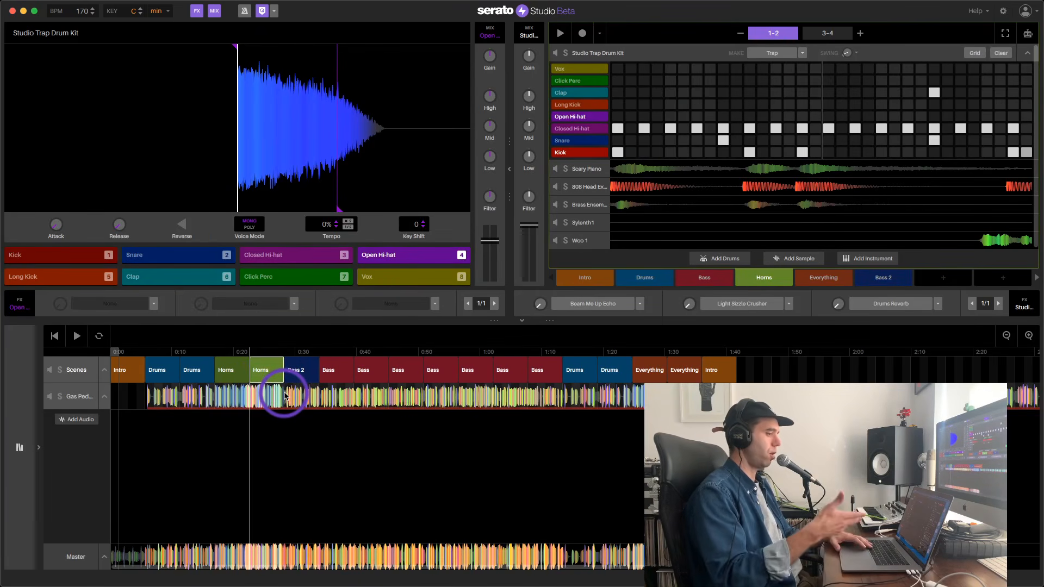
{"action": "key", "text": "space"}
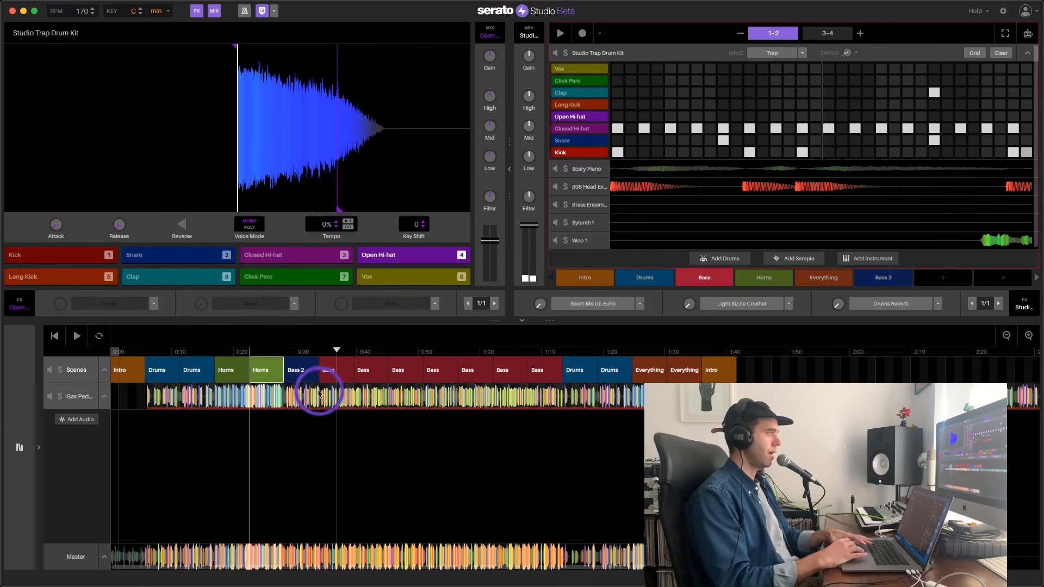
- In the Bass 2 scene, replace the Scary Piano's Light Sizzle Crusher effect with Braker
{"action": "left_click", "coordinate": [298, 373]}
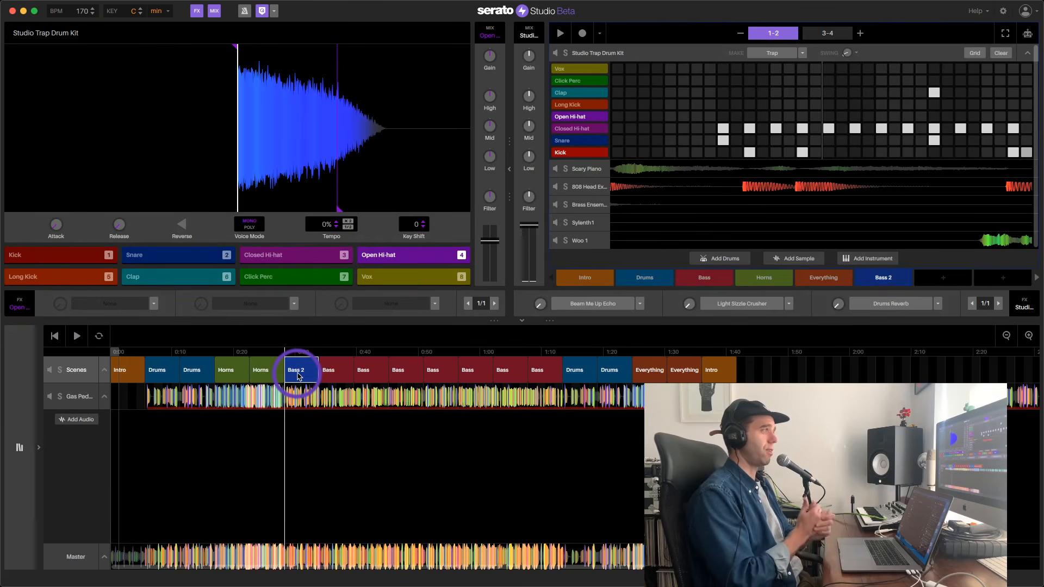
{"action": "left_click", "coordinate": [586, 169]}
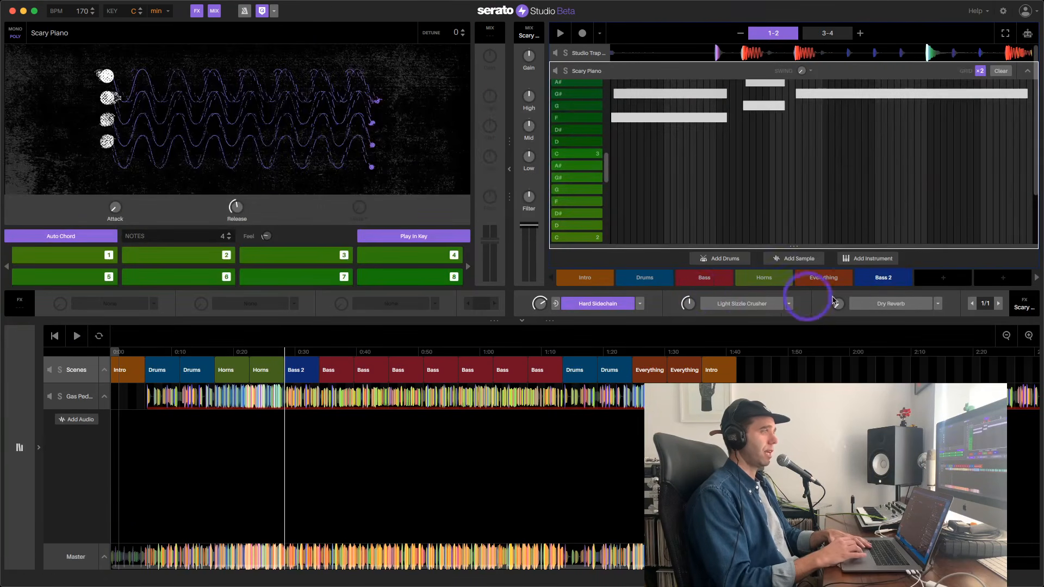
{"action": "left_click", "coordinate": [788, 304]}
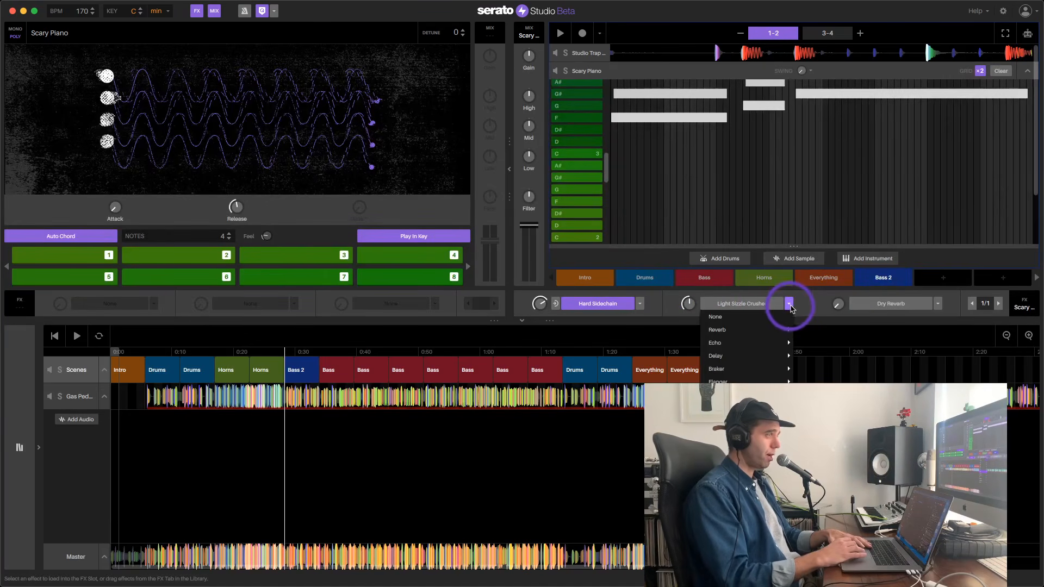
{"action": "mouse_move", "coordinate": [754, 369]}
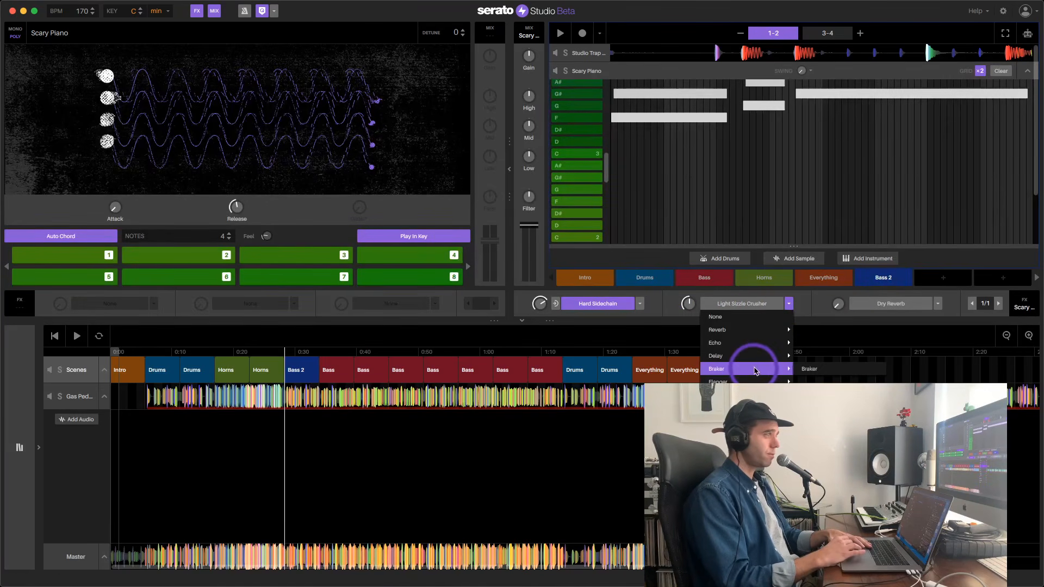
{"action": "left_click", "coordinate": [819, 368]}
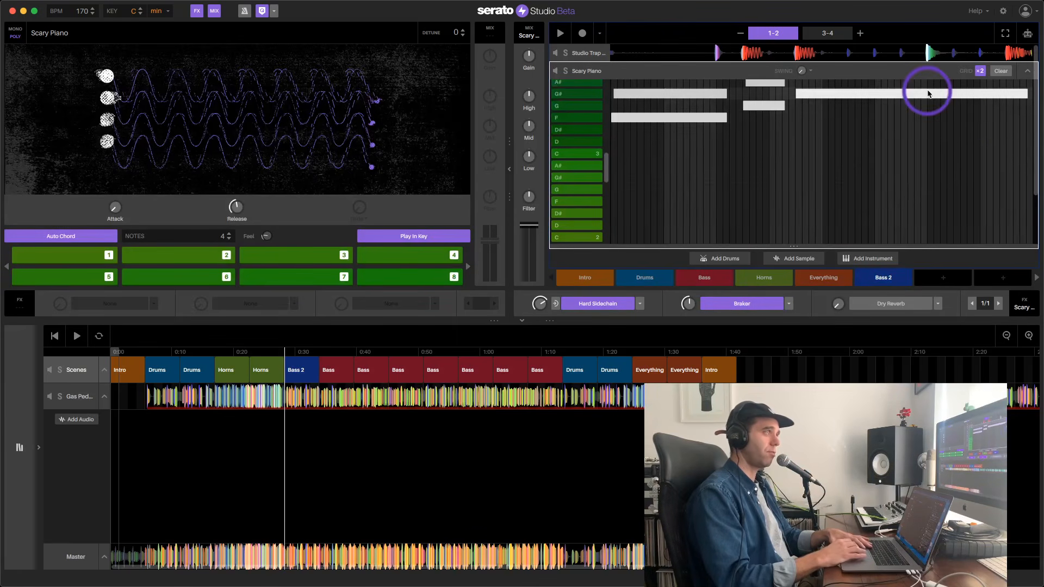
- Automate FX 2 On for the Scary Piano in Bass 2, with Braker off except over the first five steps
{"action": "left_click", "coordinate": [1027, 35]}
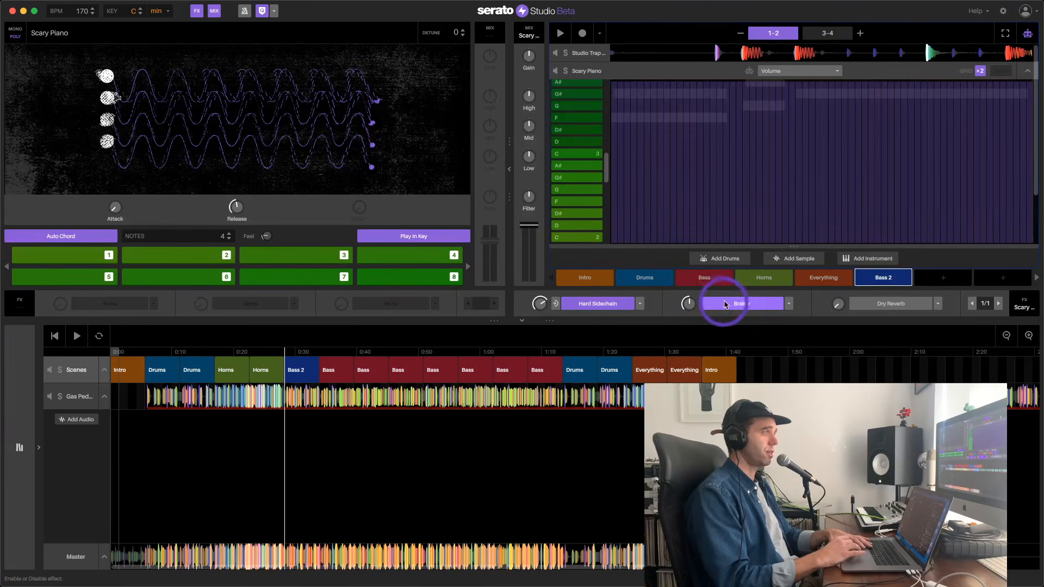
{"action": "left_click", "coordinate": [809, 73]}
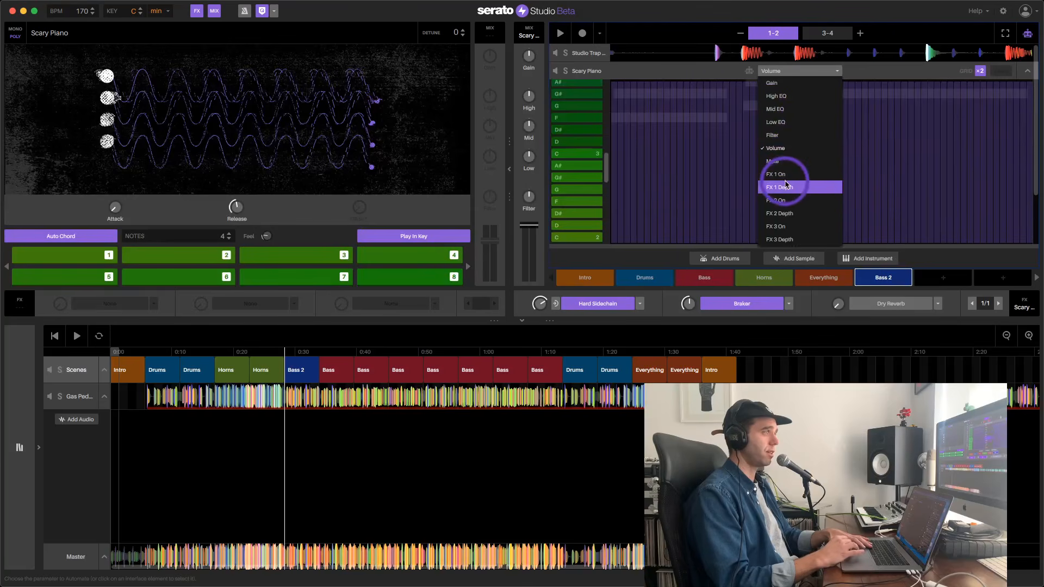
{"action": "left_click", "coordinate": [784, 201]}
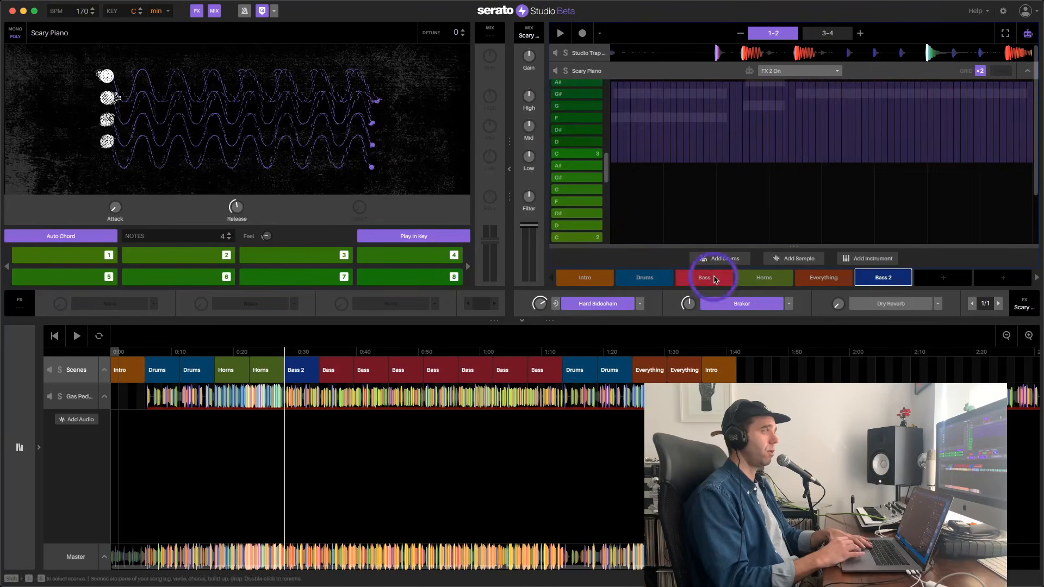
{"action": "left_click", "coordinate": [717, 303]}
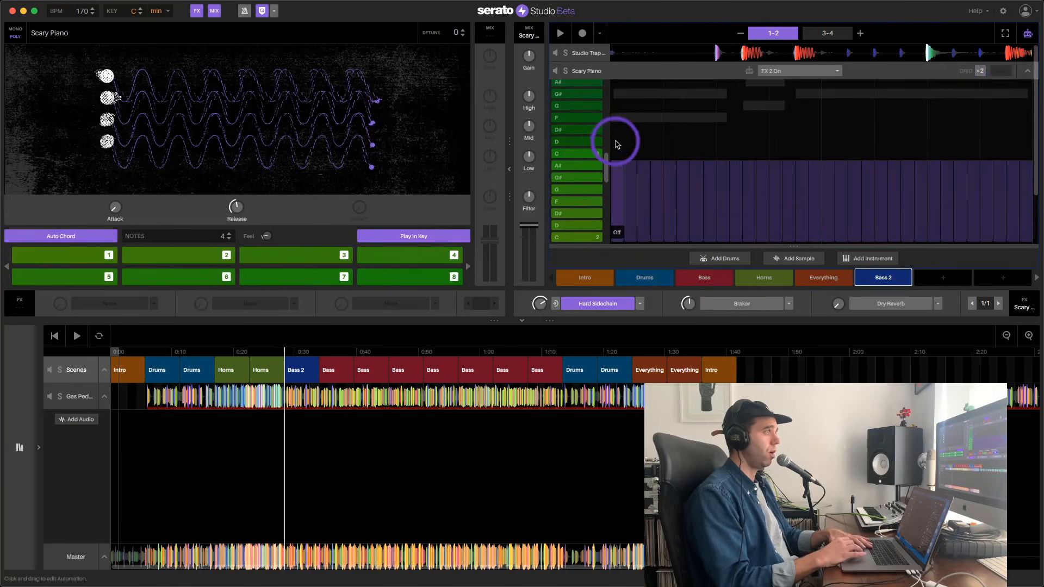
{"action": "mouse_move", "coordinate": [617, 144]}
{"action": "left_mouse_down"}
{"action": "mouse_move", "coordinate": [624, 93]}
{"action": "mouse_move", "coordinate": [662, 121]}
{"action": "mouse_move", "coordinate": [669, 108]}
{"action": "left_mouse_up"}
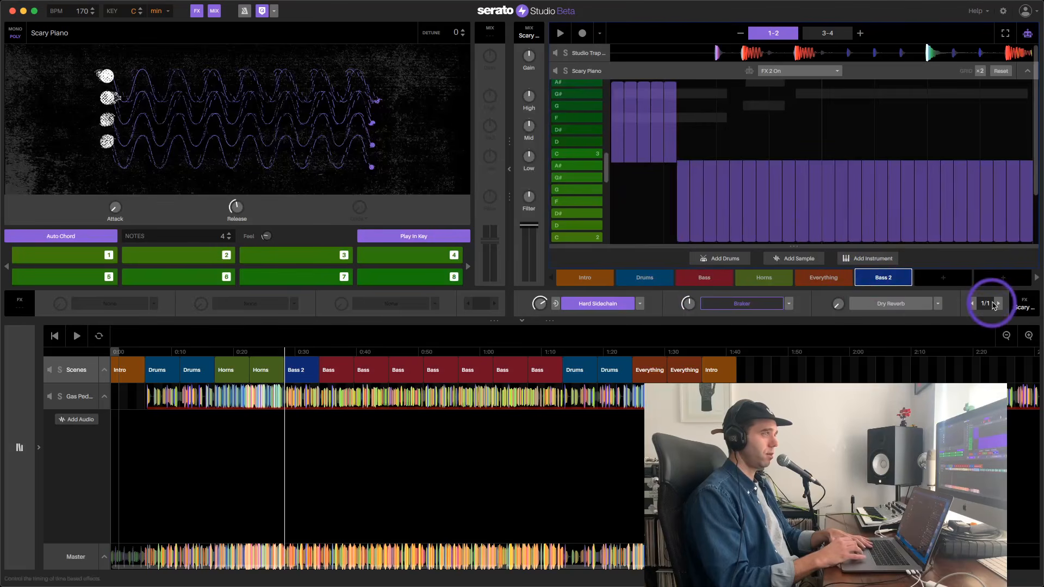
- Turn Braker's depth up fully, set its timing to 2/1, and extend its FX 2 On automation through the first nine steps
{"action": "left_click", "coordinate": [688, 305]}
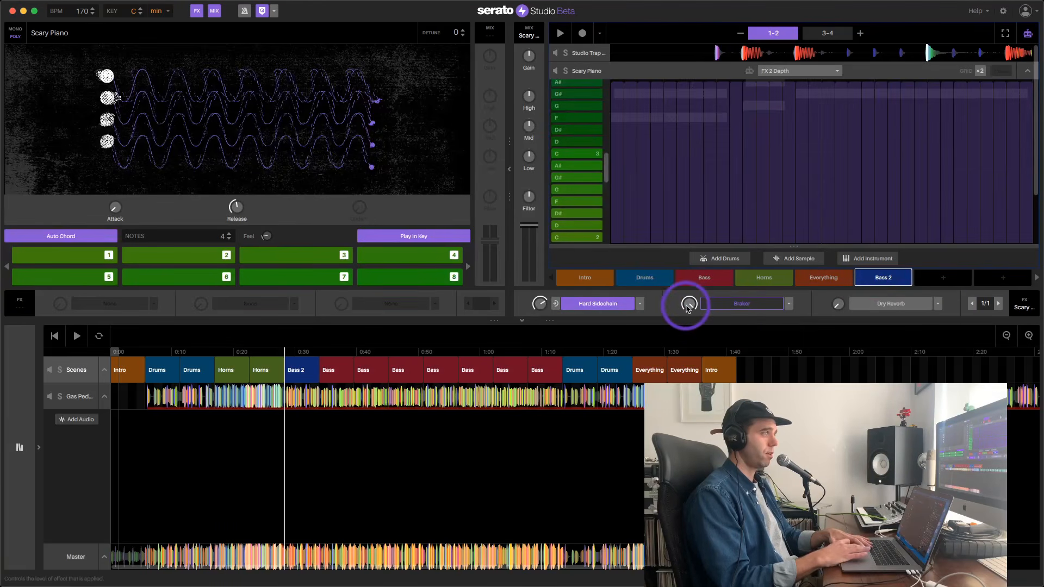
{"action": "key", "text": "space"}
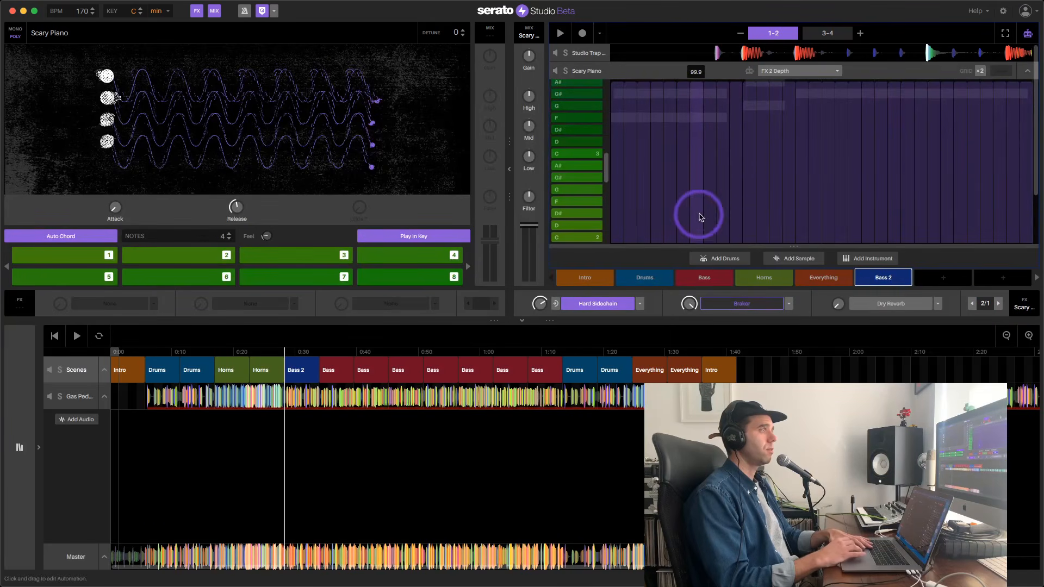
{"action": "left_click", "coordinate": [778, 70]}
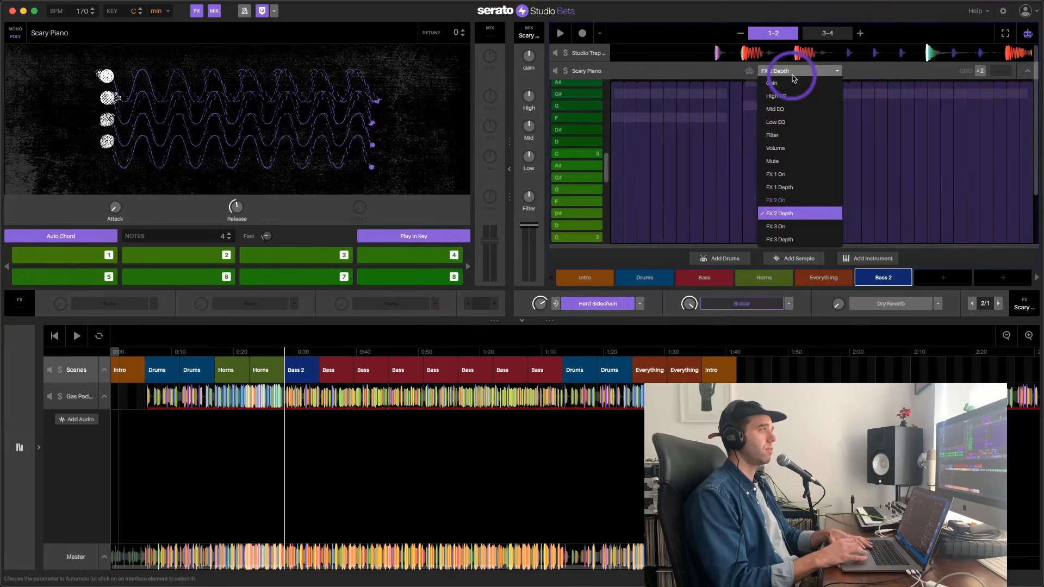
{"action": "left_click", "coordinate": [777, 200]}
{"action": "mouse_move", "coordinate": [689, 154]}
{"action": "left_mouse_down"}
{"action": "mouse_move", "coordinate": [703, 109]}
{"action": "mouse_move", "coordinate": [717, 103]}
{"action": "left_mouse_up"}
{"action": "key", "text": "space"}
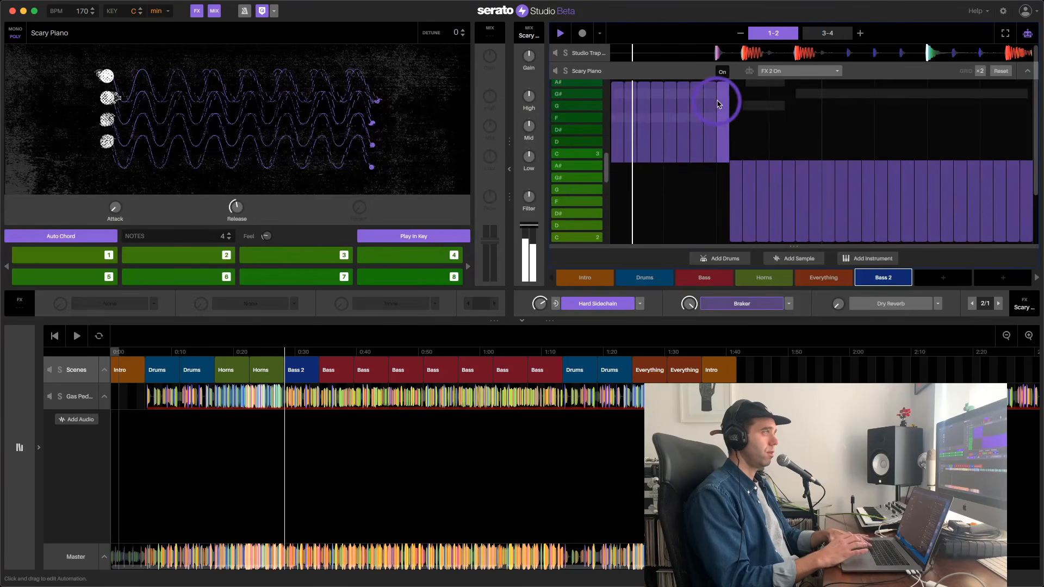
- Play the song from the second Horns scene to hear the Braker transition, and leave the Scary Piano's automation view
{"action": "left_click", "coordinate": [261, 374]}
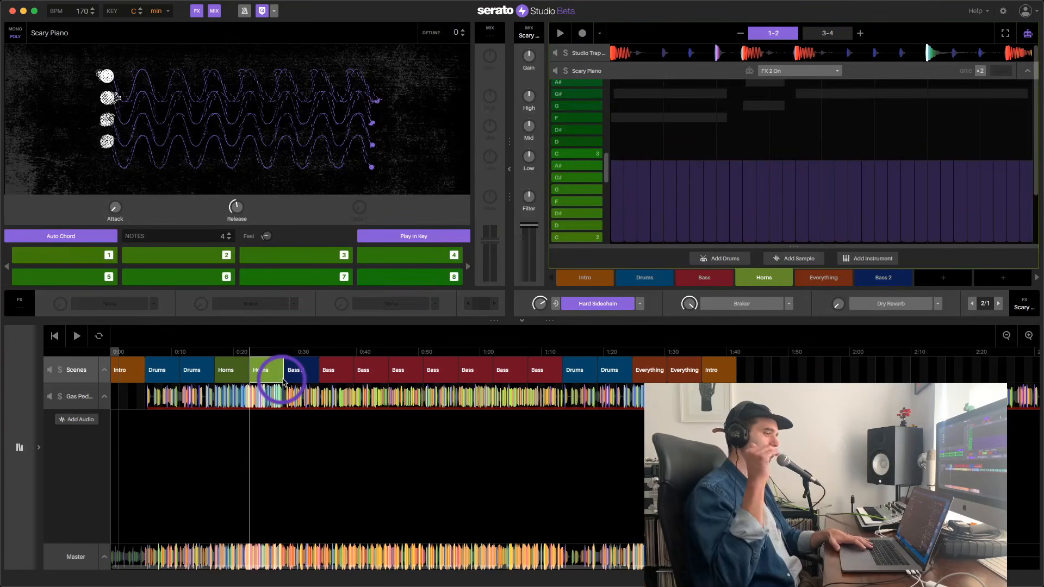
{"action": "key", "text": "space"}
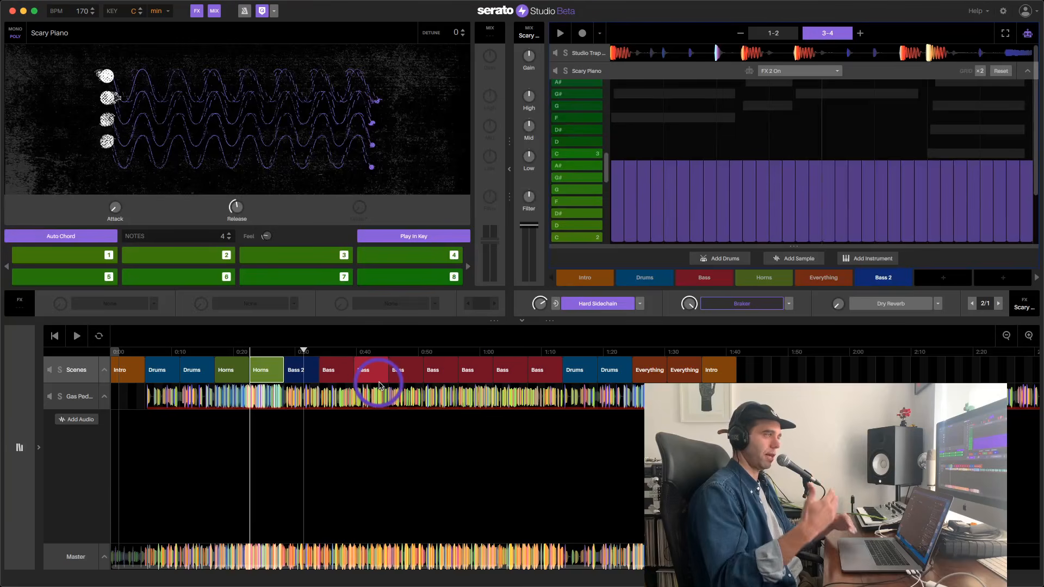
{"action": "left_click", "coordinate": [1028, 34]}
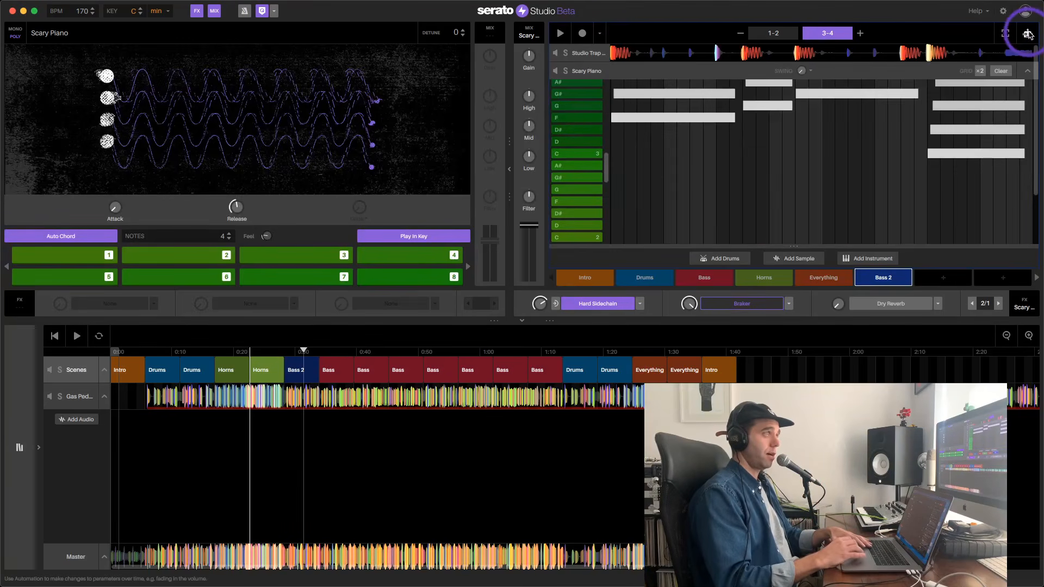
{"action": "left_click", "coordinate": [1028, 35]}
{"action": "left_click", "coordinate": [1028, 35]}
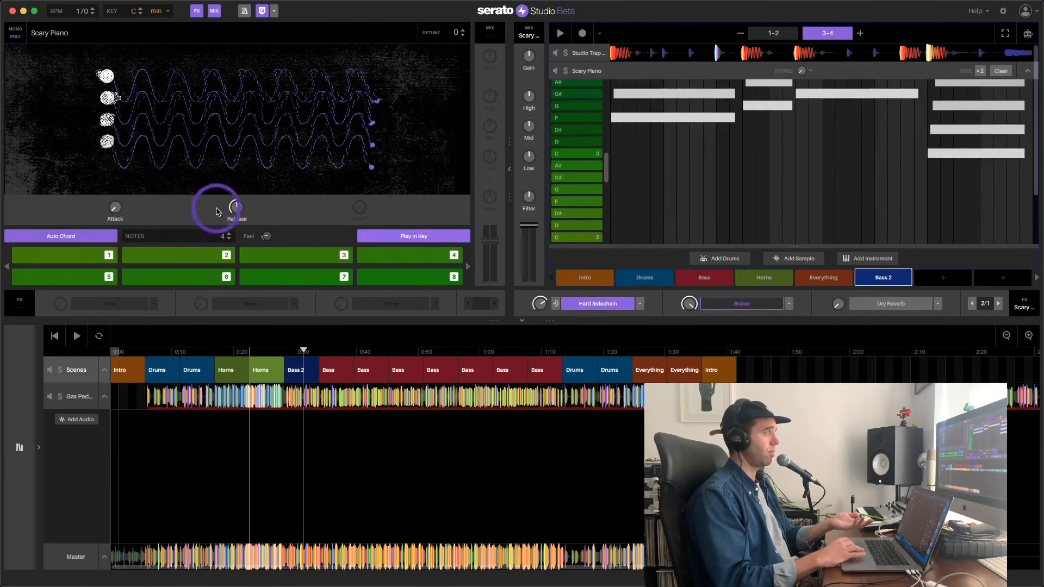
- Examine the Closed Hi-hat's Key Shift automation in bars 3-4 of Bass 2 during playback, and return to the drum grid
{"action": "left_click", "coordinate": [586, 53]}
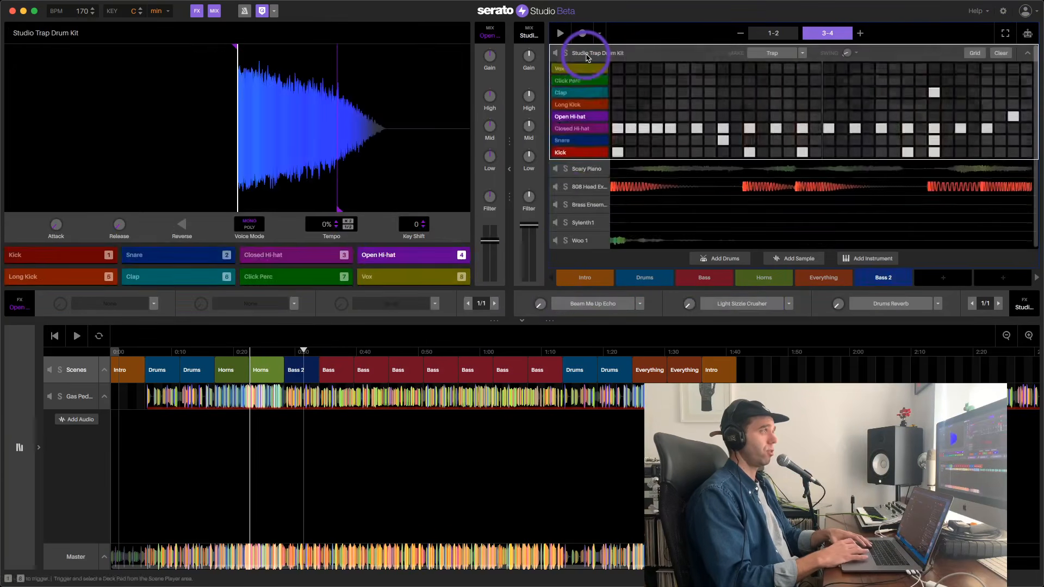
{"action": "left_click", "coordinate": [1027, 35]}
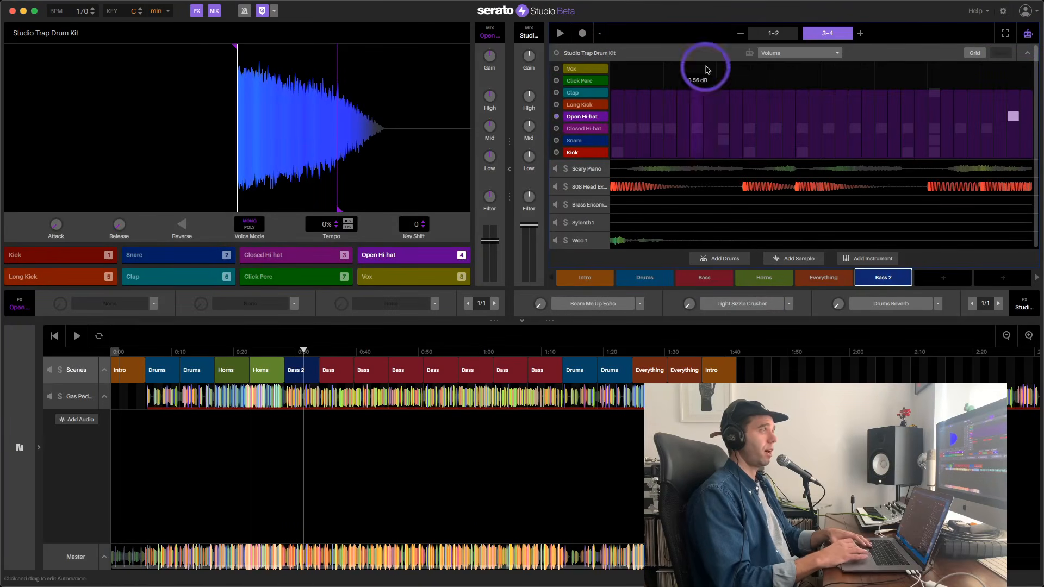
{"action": "left_click", "coordinate": [576, 129]}
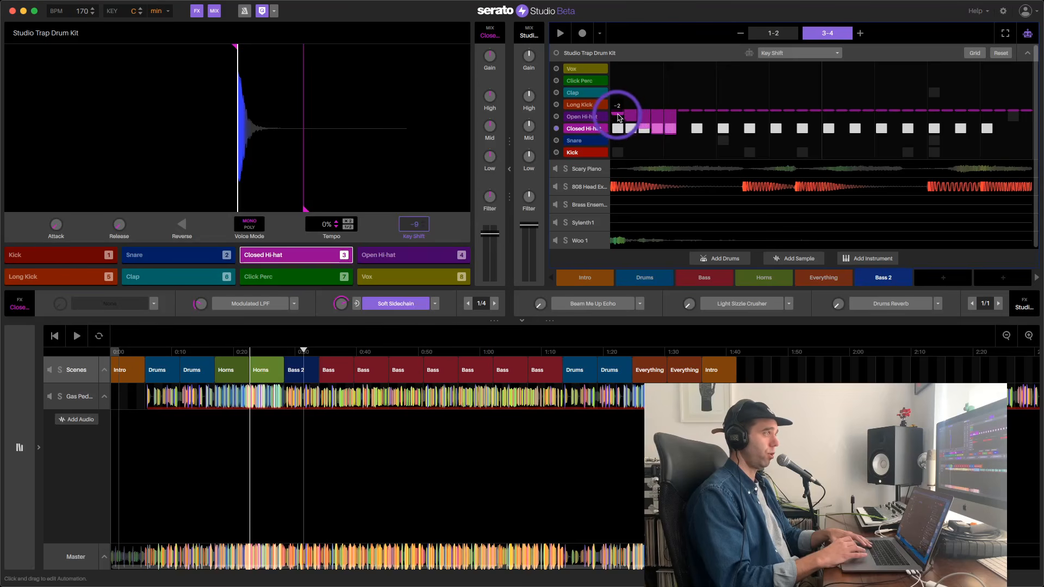
{"action": "key", "text": "space"}
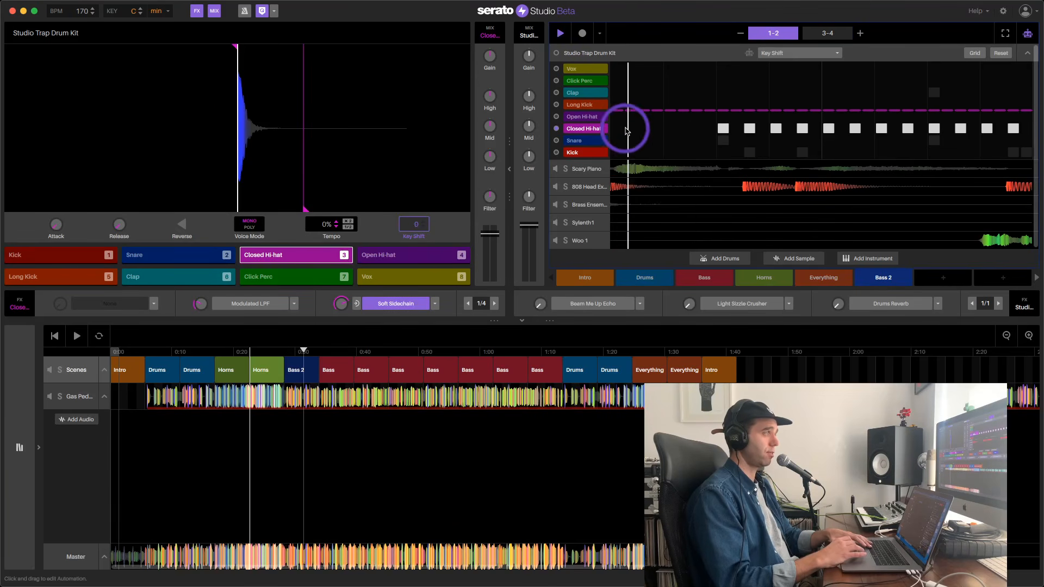
{"action": "left_click", "coordinate": [827, 33]}
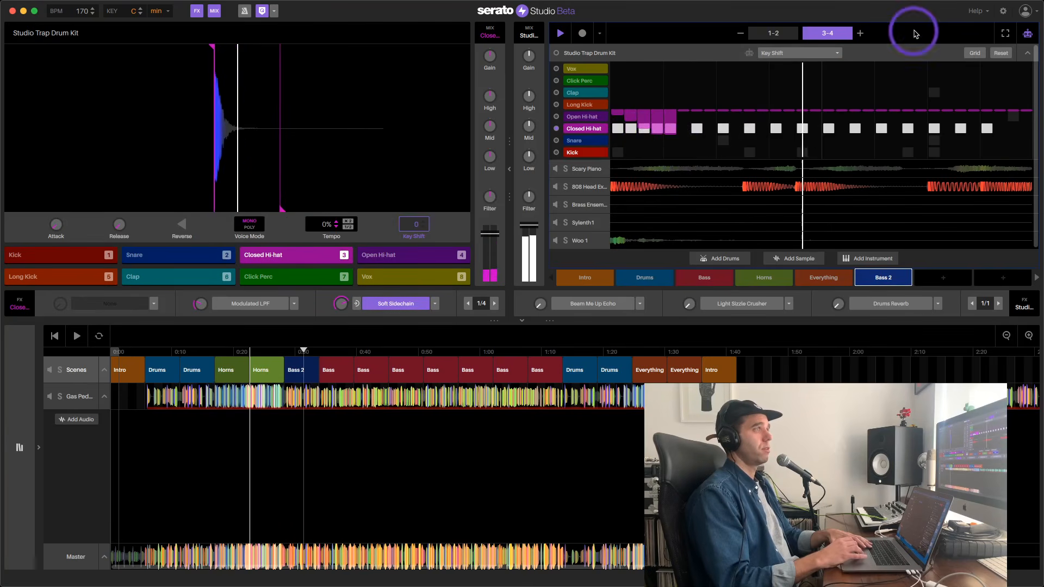
{"action": "left_click", "coordinate": [1027, 34]}
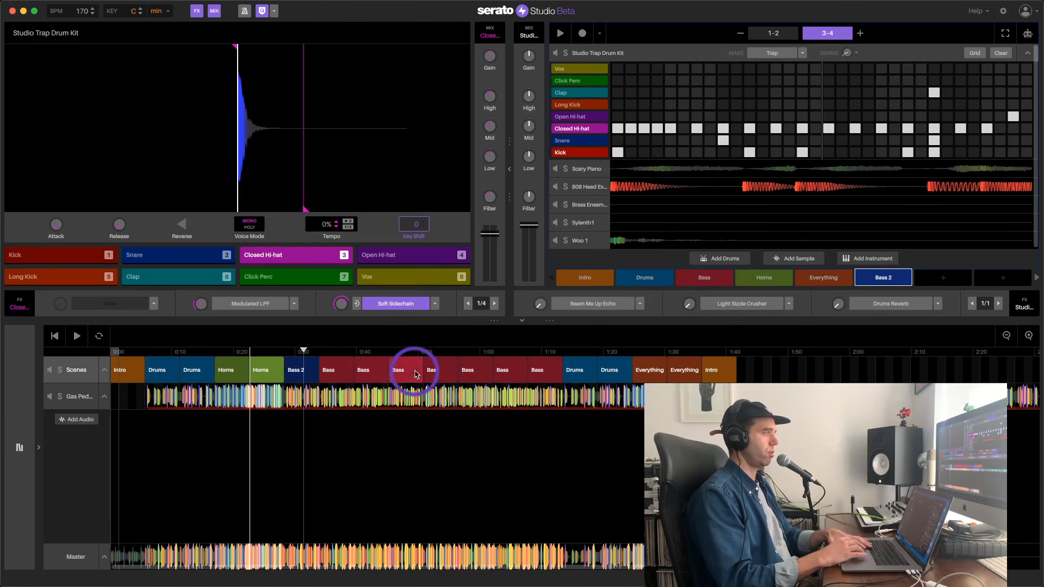
- Create another new scene as a copy of the last Bass scene before the Drums scenes
{"action": "left_click", "coordinate": [538, 372]}
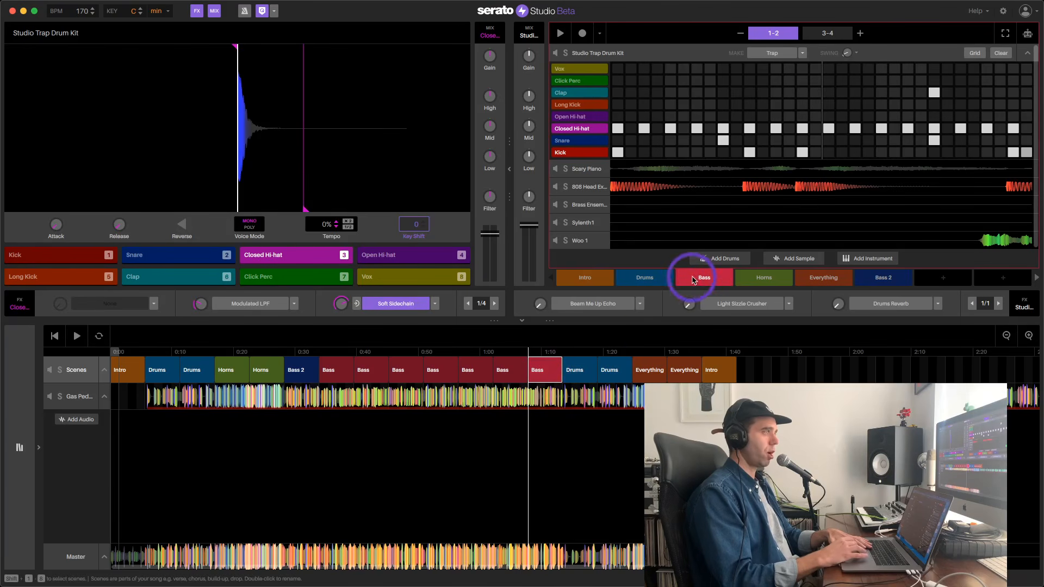
{"action": "left_click", "coordinate": [946, 278]}
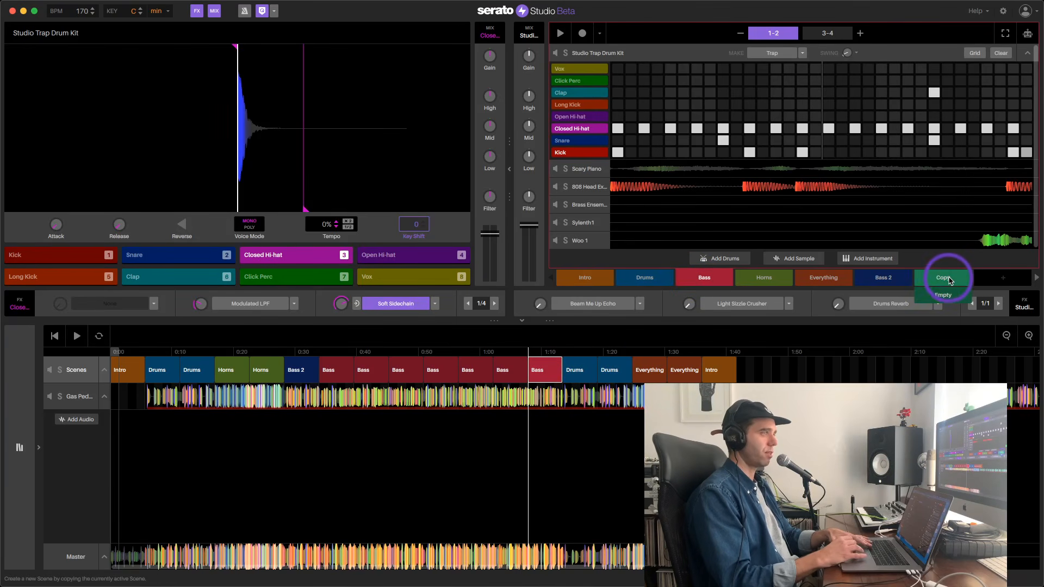
{"action": "left_click", "coordinate": [948, 279]}
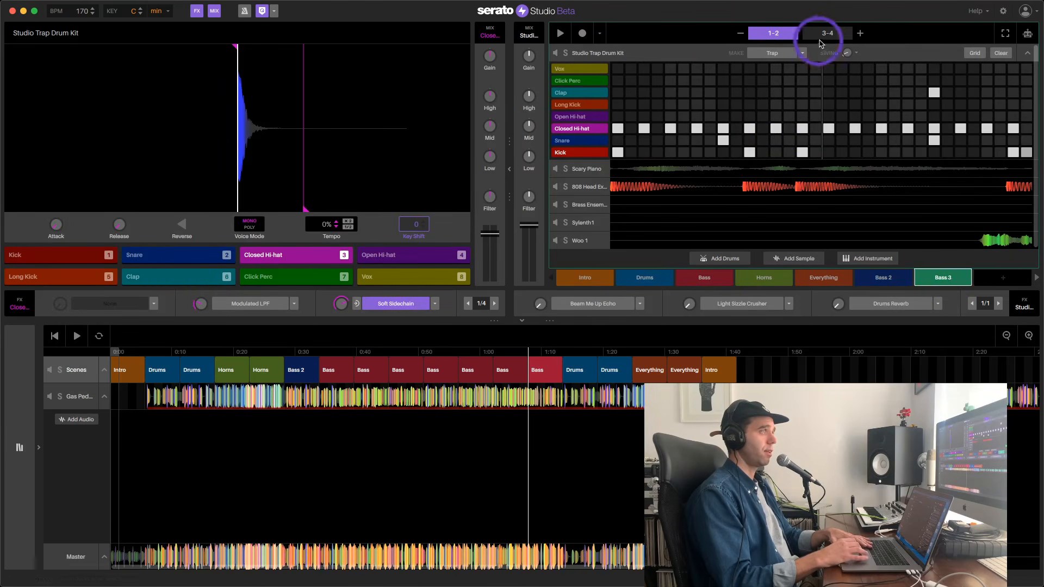
- In bars 3-4 of the Bass 3 scene, remove the Open Hi-hat hit and the last 808 Head Explosion Bass note
{"action": "left_click", "coordinate": [826, 34]}
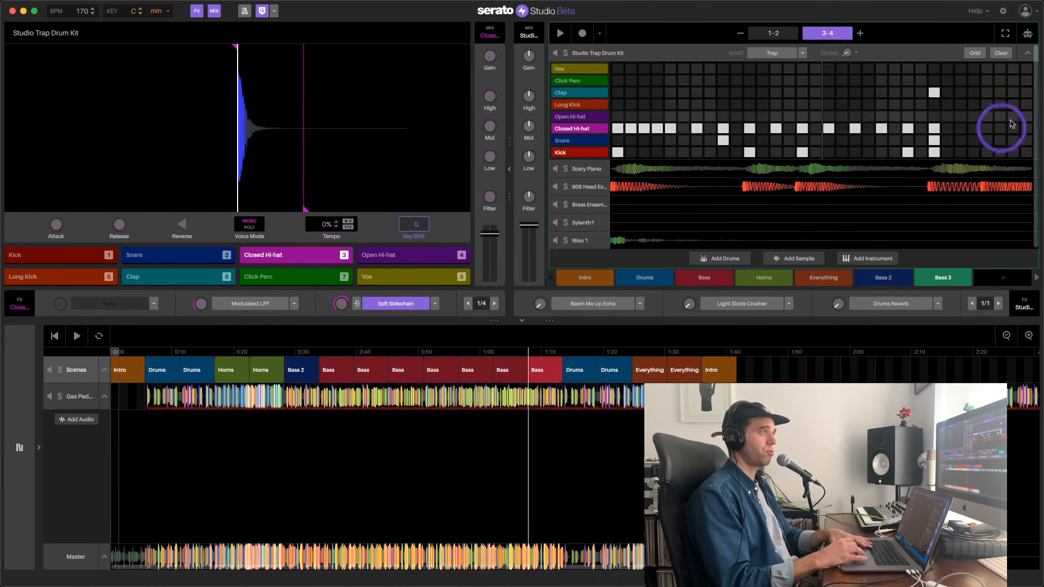
{"action": "left_click", "coordinate": [588, 186]}
{"action": "left_click", "coordinate": [1004, 155]}
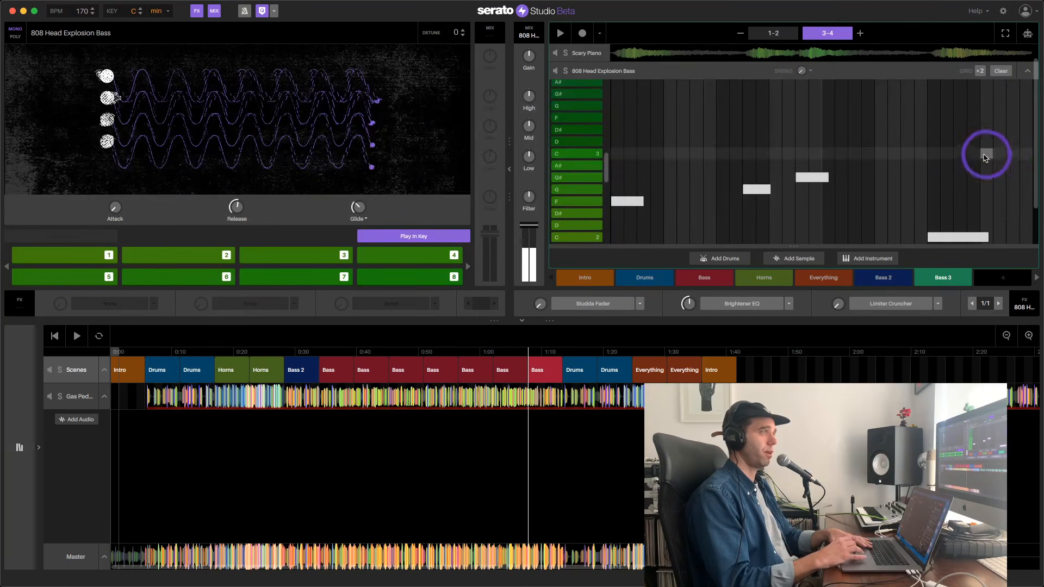
- Remove the four notes of the Scary Piano's last chord in bars 3-4 of Bass 3 and play the scene
{"action": "left_click", "coordinate": [599, 54]}
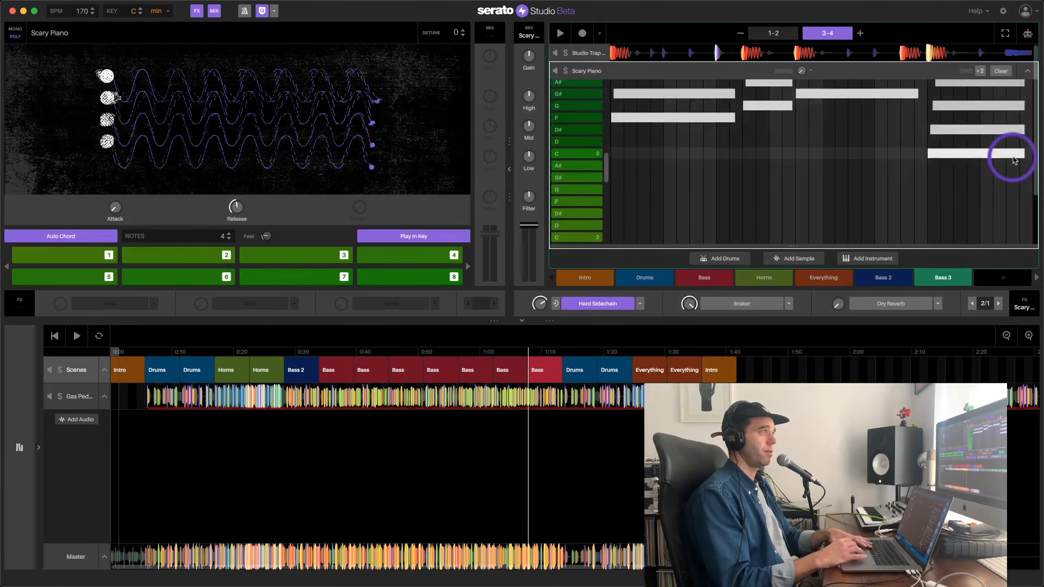
{"action": "left_click", "coordinate": [1000, 129]}
{"action": "left_click", "coordinate": [996, 105]}
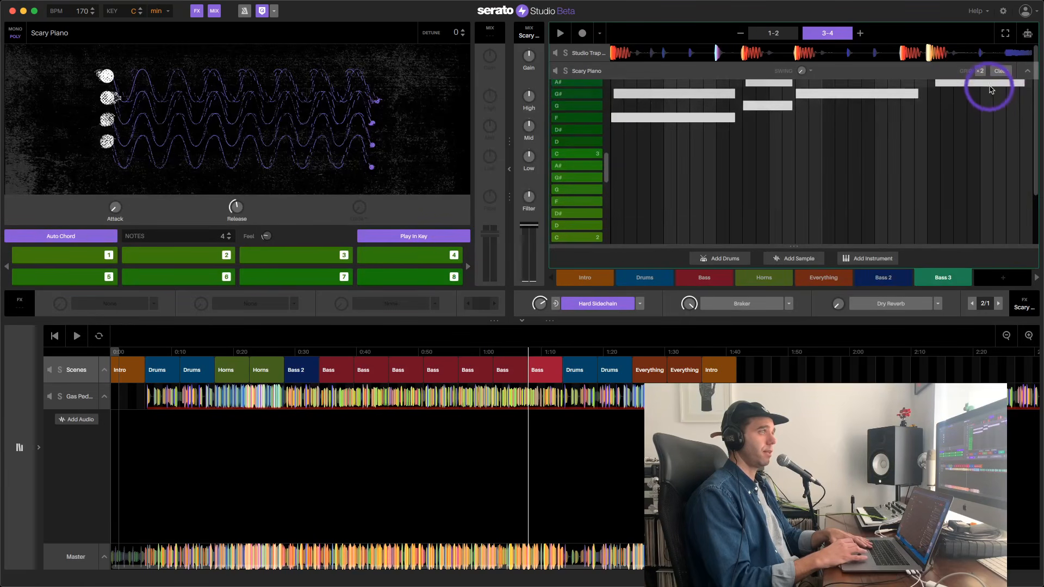
{"action": "left_click", "coordinate": [932, 275]}
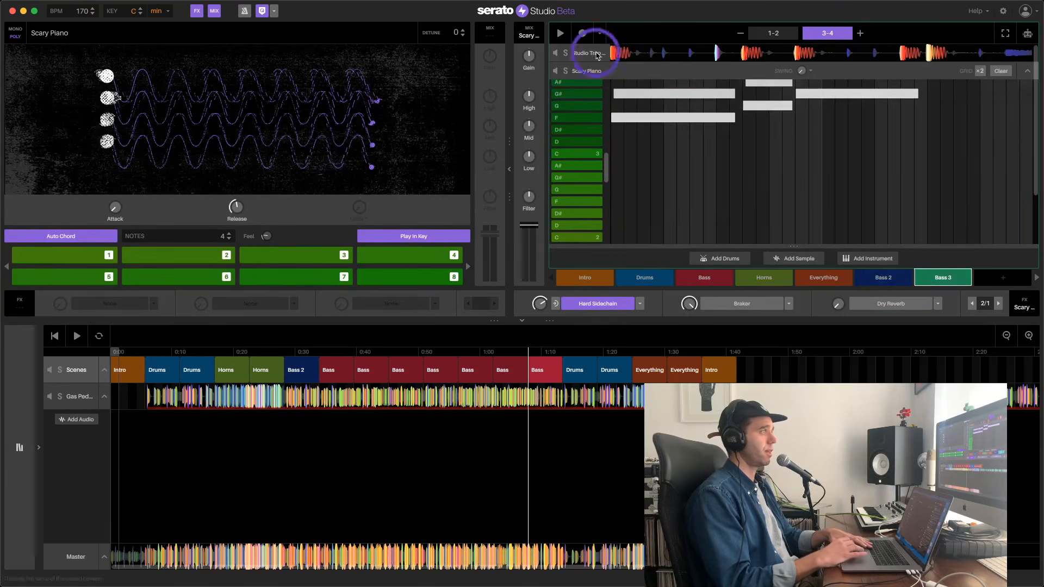
{"action": "left_click", "coordinate": [563, 36]}
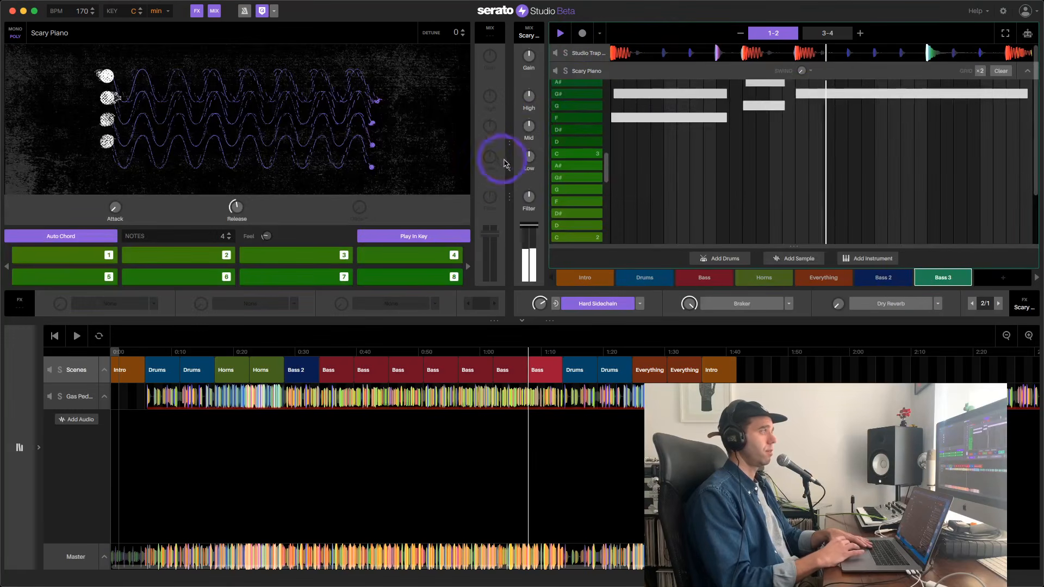
- Show the full bars 1-4 of the Bass 3 scene, collapse the Scary Piano track and stop playback
{"action": "left_click", "coordinate": [509, 169]}
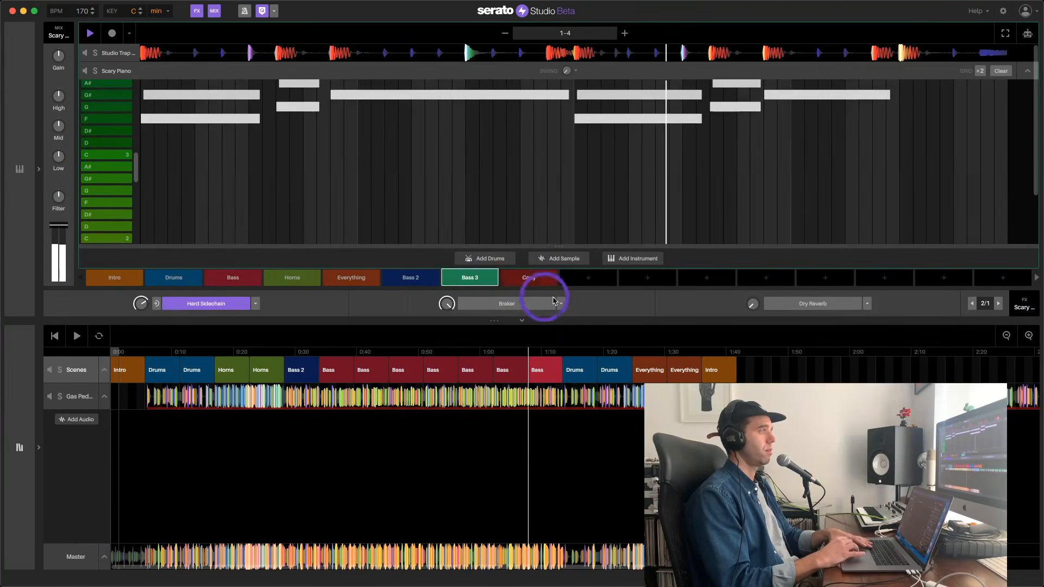
{"action": "scroll", "coordinate": [587, 217], "scroll_direction": "up", "scroll_amount": 3}
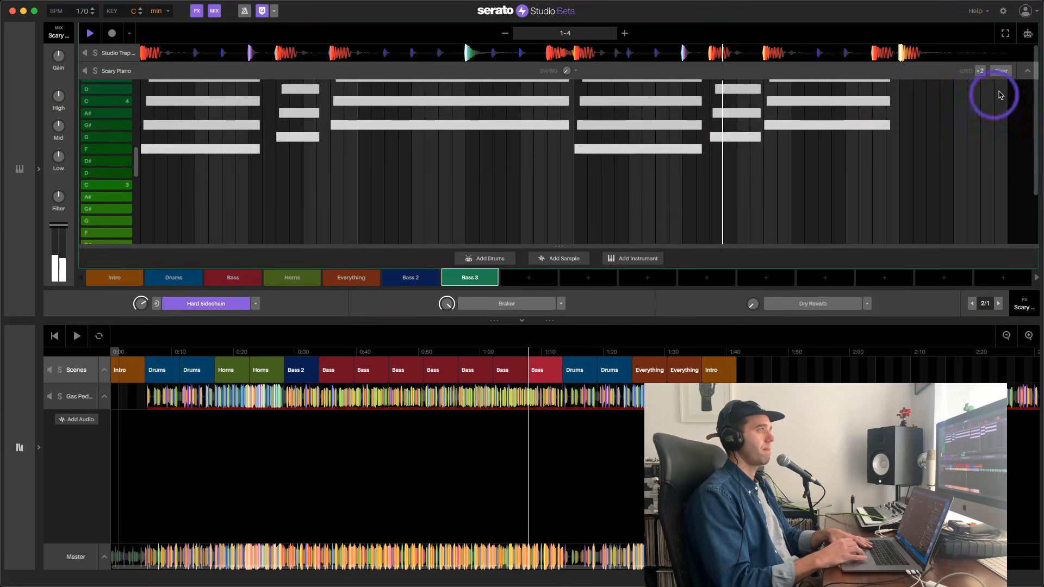
{"action": "left_click", "coordinate": [1026, 73]}
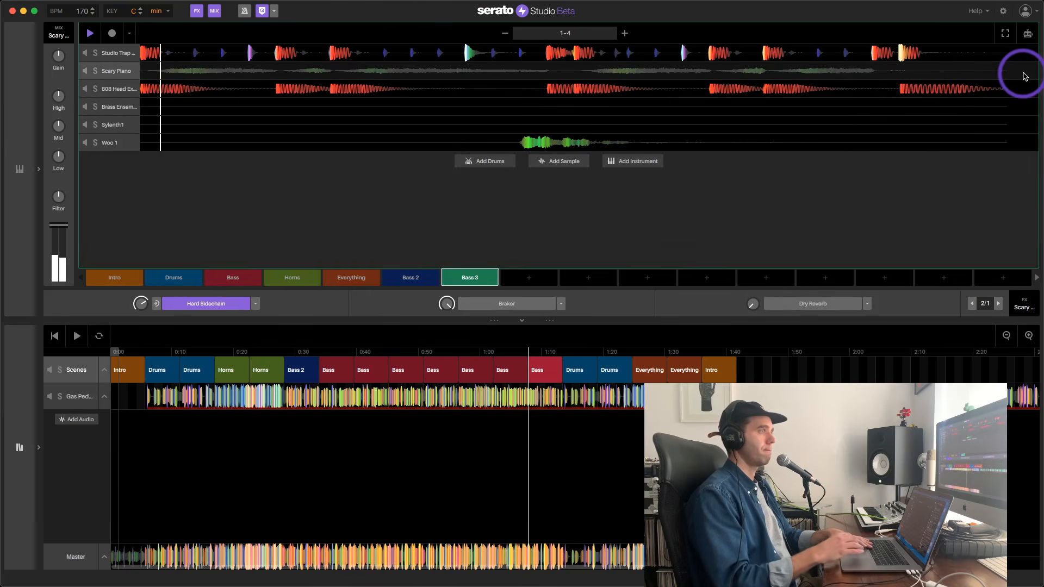
{"action": "key", "text": "space"}
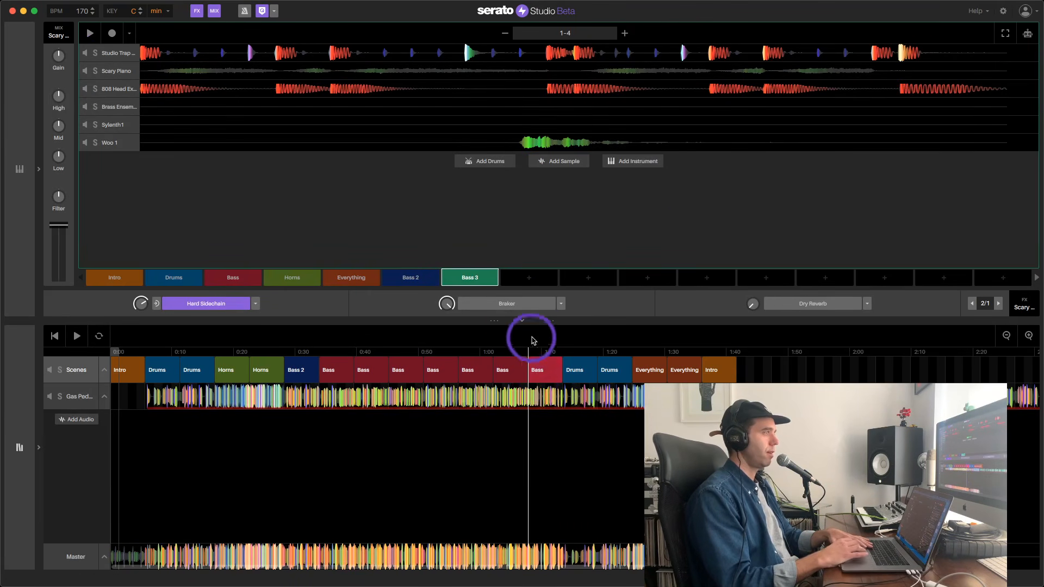
- Replace the last Bass scene before the Drums scenes with Bass 3 and play the song from the preceding Bass scene
{"action": "left_click_drag", "start_coordinate": [467, 279], "coordinate": [557, 374]}
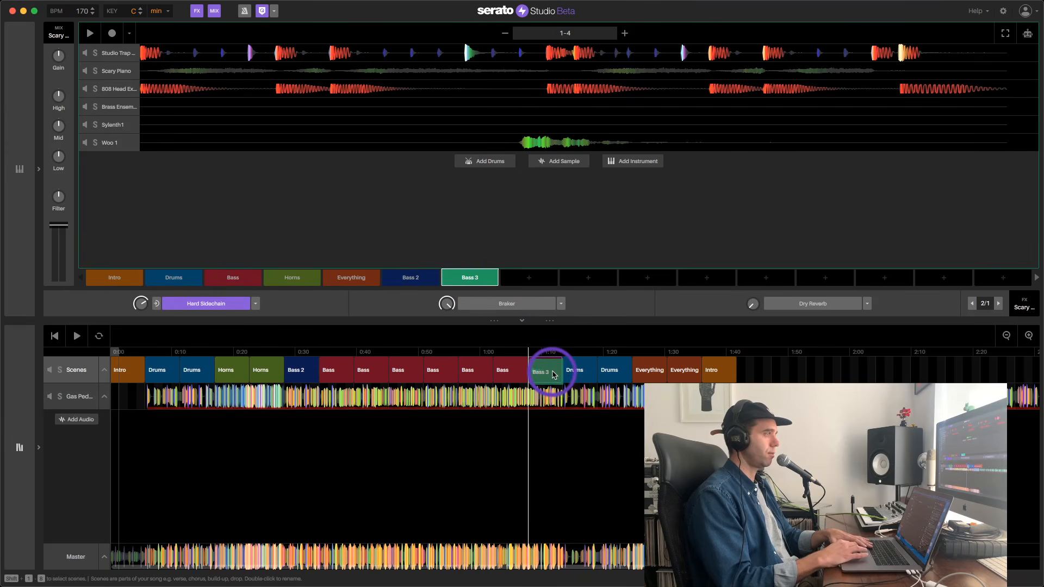
{"action": "left_click", "coordinate": [516, 371]}
{"action": "key", "text": "space"}
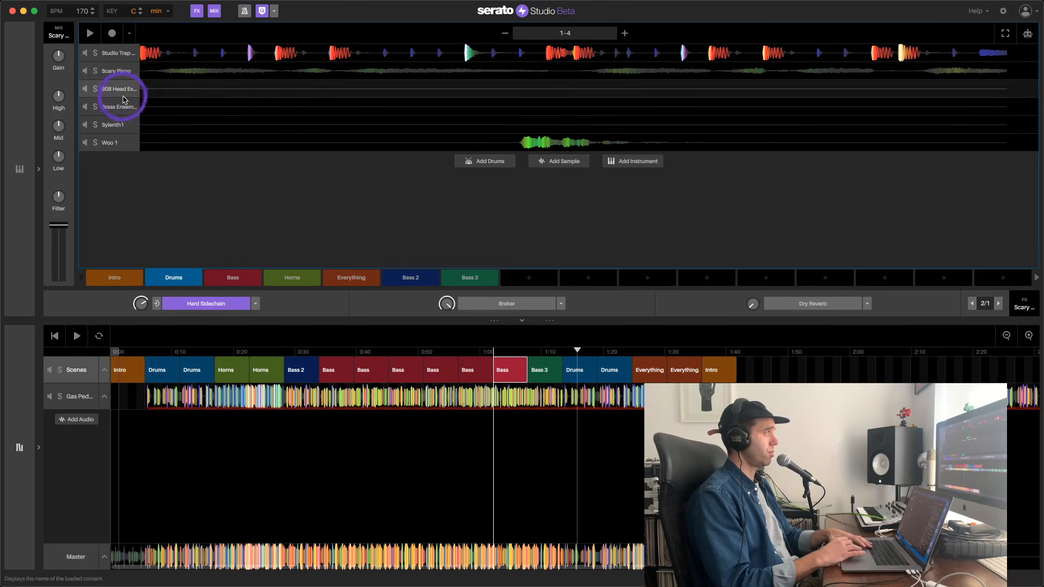
- Delete the final C2 note from the 808 Head Explosion Bass track in the Bass 3 scene
{"action": "left_click", "coordinate": [120, 90]}
{"action": "left_click", "coordinate": [822, 95]}
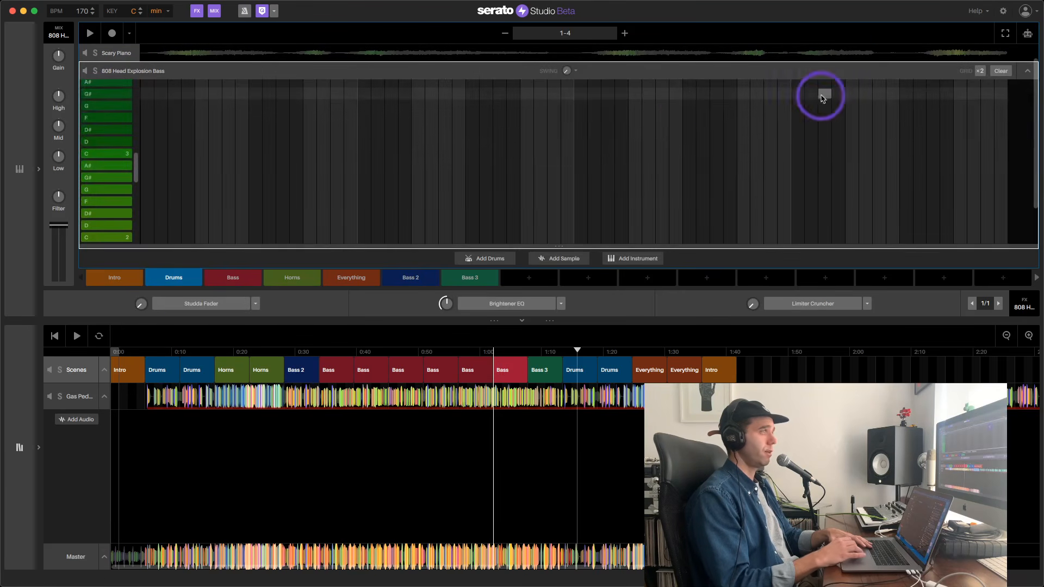
{"action": "key", "text": "z"}
{"action": "key", "text": "z"}
{"action": "key", "text": "z"}
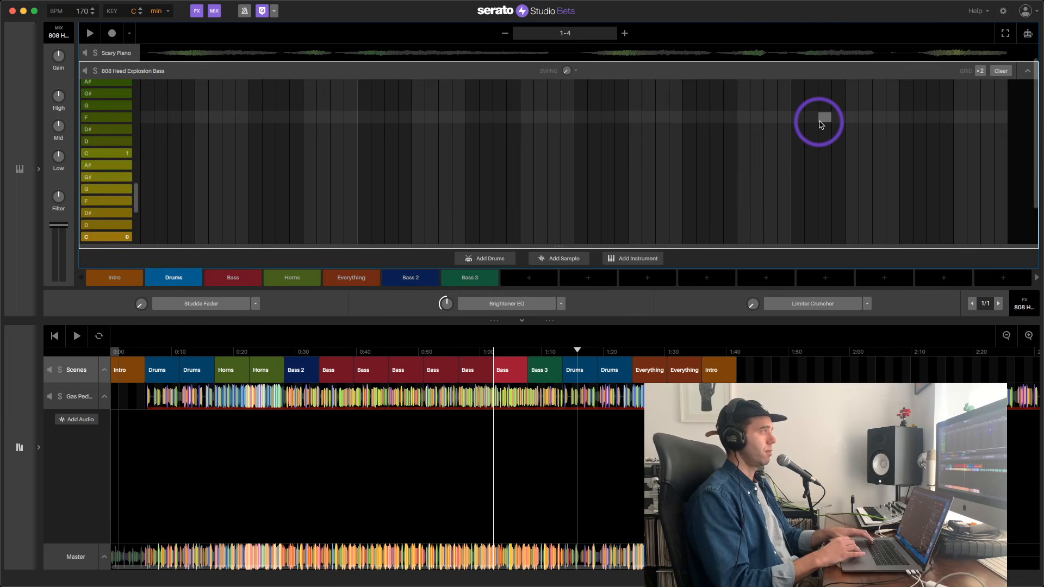
{"action": "key", "text": "x"}
{"action": "key", "text": "x"}
{"action": "key", "text": "x"}
{"action": "key", "text": "x"}
{"action": "left_click", "coordinate": [468, 277]}
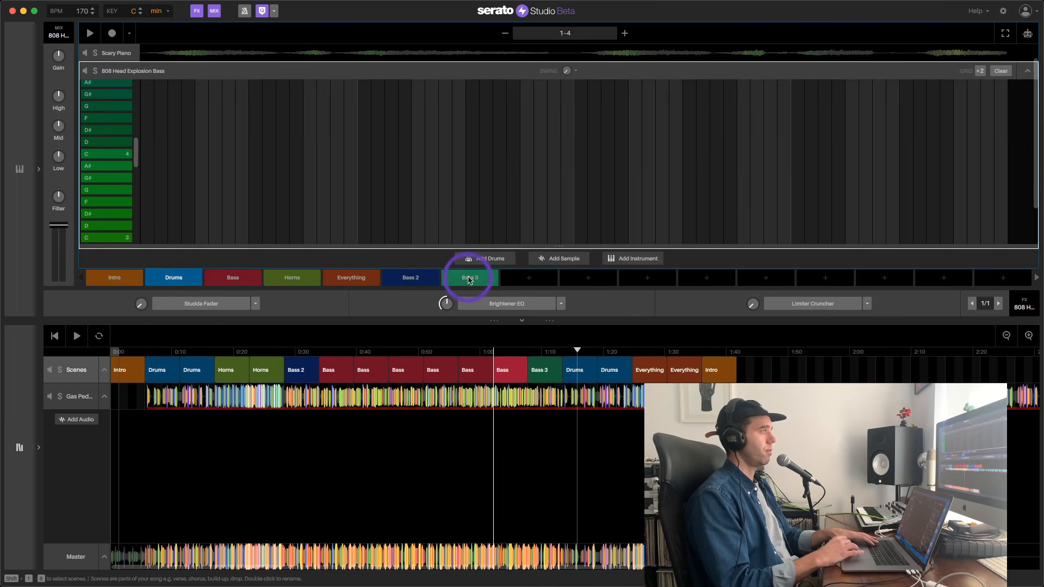
{"action": "key", "text": "z"}
{"action": "key", "text": "z"}
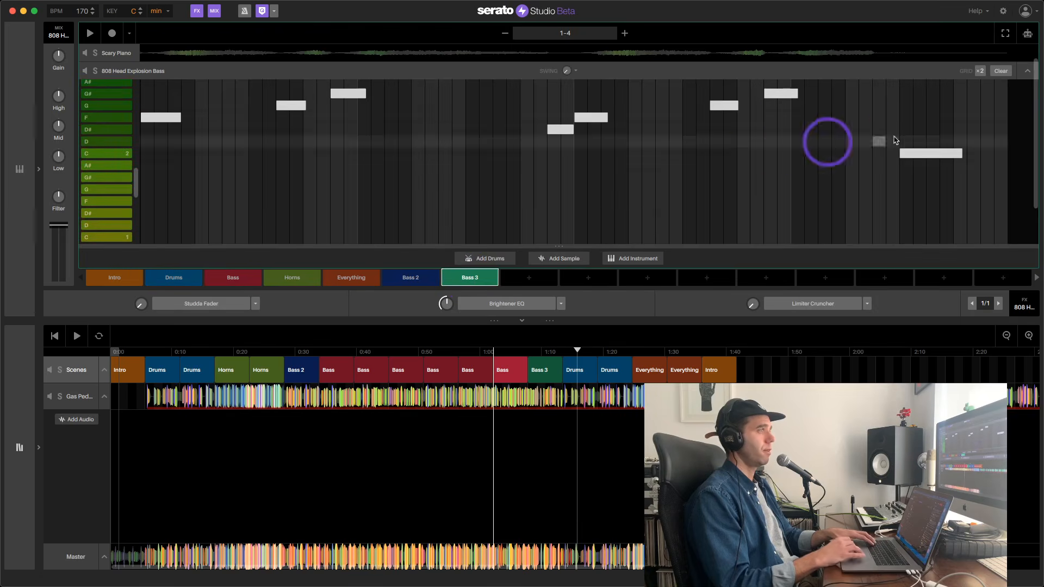
{"action": "left_click", "coordinate": [933, 154]}
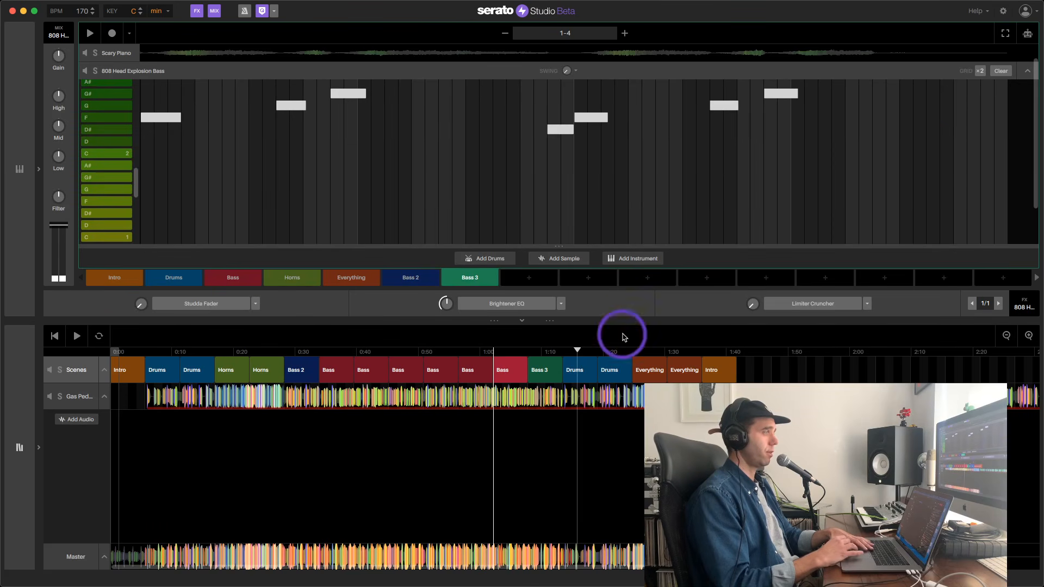
- Play the Bass 3 scene through to its end to check the shortened bass line, and stop playback
{"action": "key", "text": "space"}
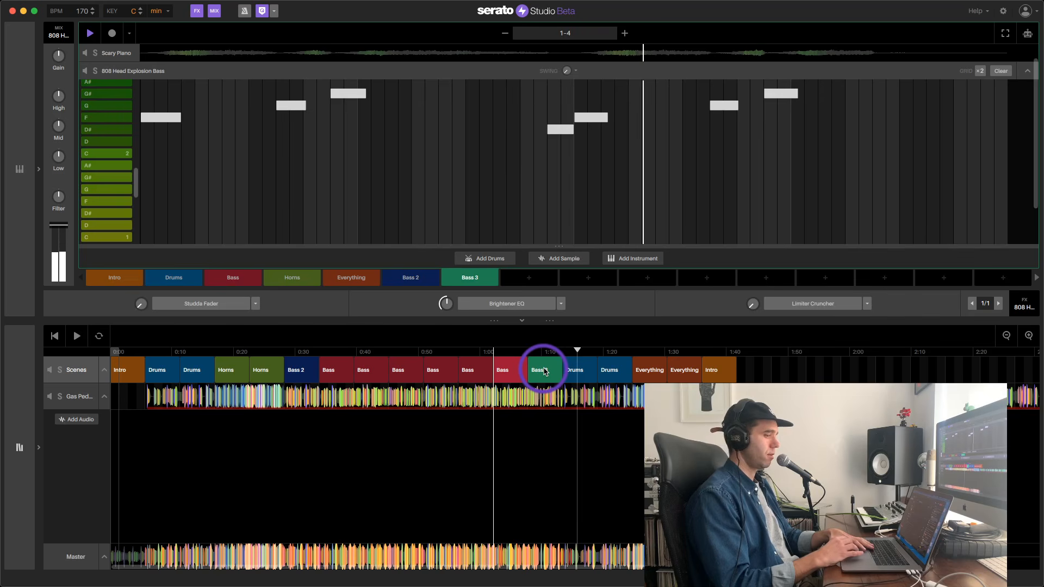
{"action": "left_click", "coordinate": [550, 225]}
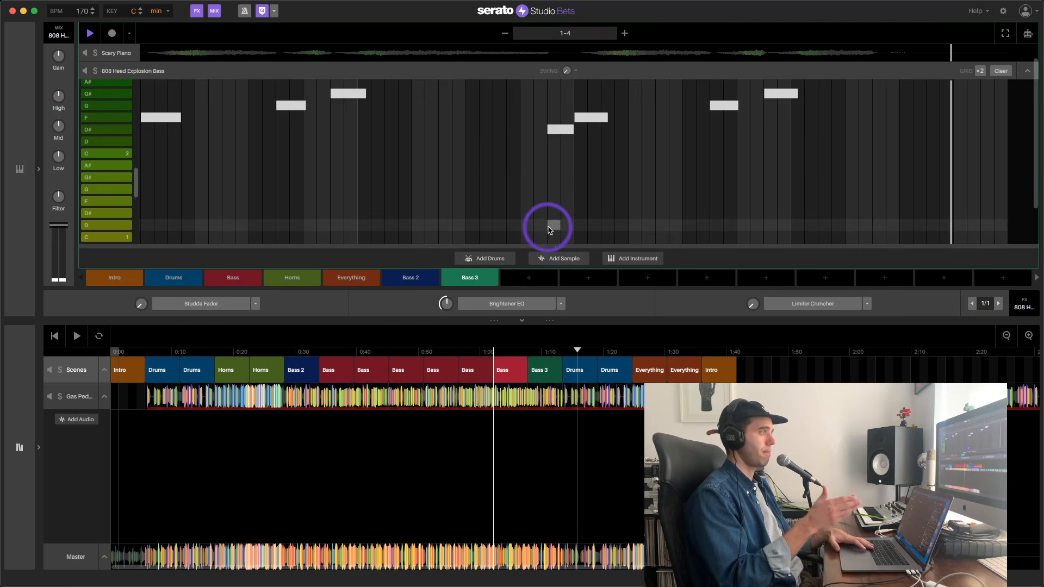
{"action": "left_click", "coordinate": [550, 226]}
{"action": "key", "text": "space"}
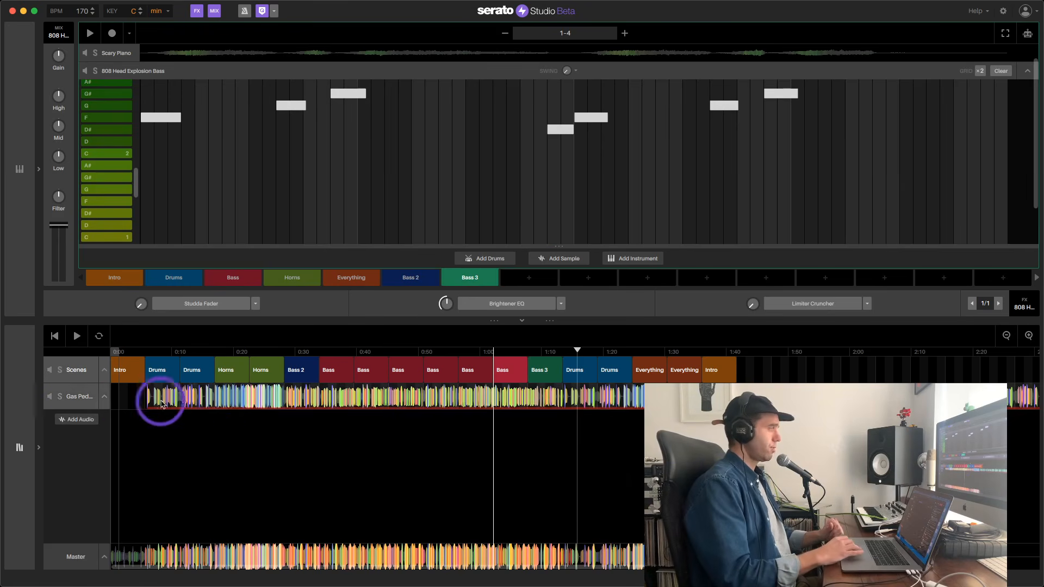
- Add a Sidechain effect to the Gas Pedal audio track's first effect slot and play the song to hear it
{"action": "left_click", "coordinate": [79, 398]}
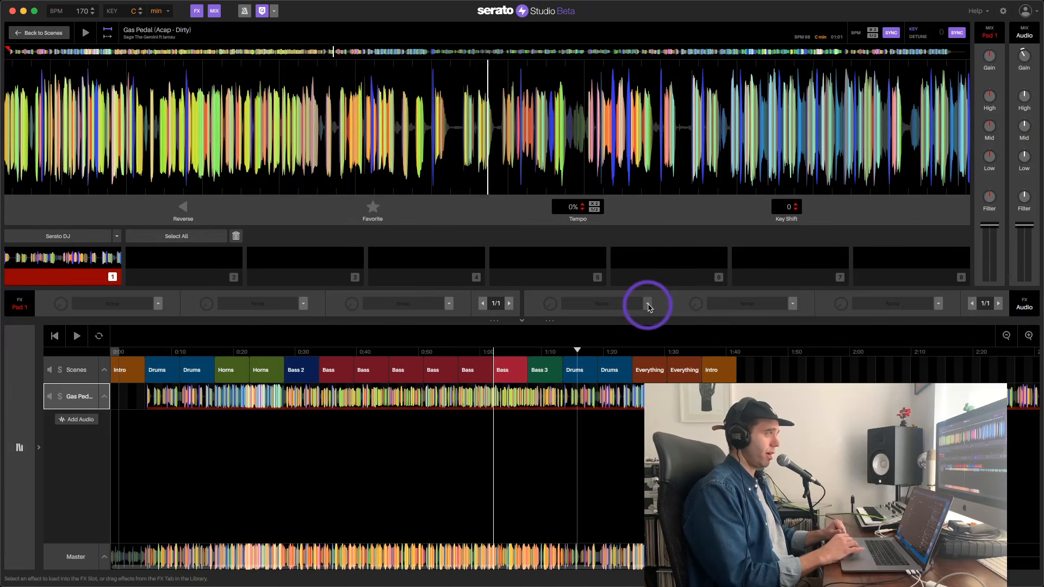
{"action": "left_click", "coordinate": [647, 305]}
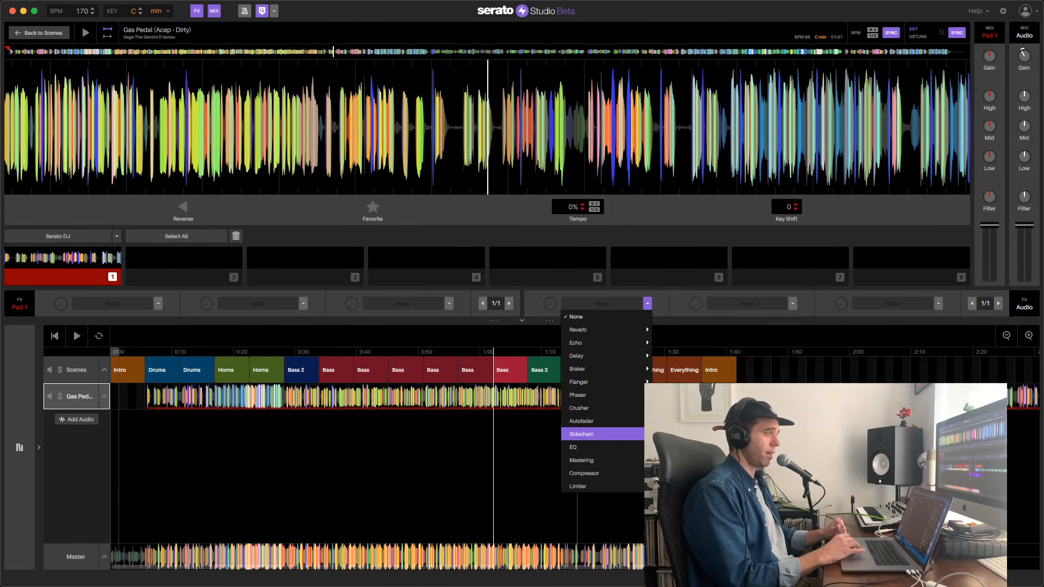
{"action": "left_click", "coordinate": [593, 434]}
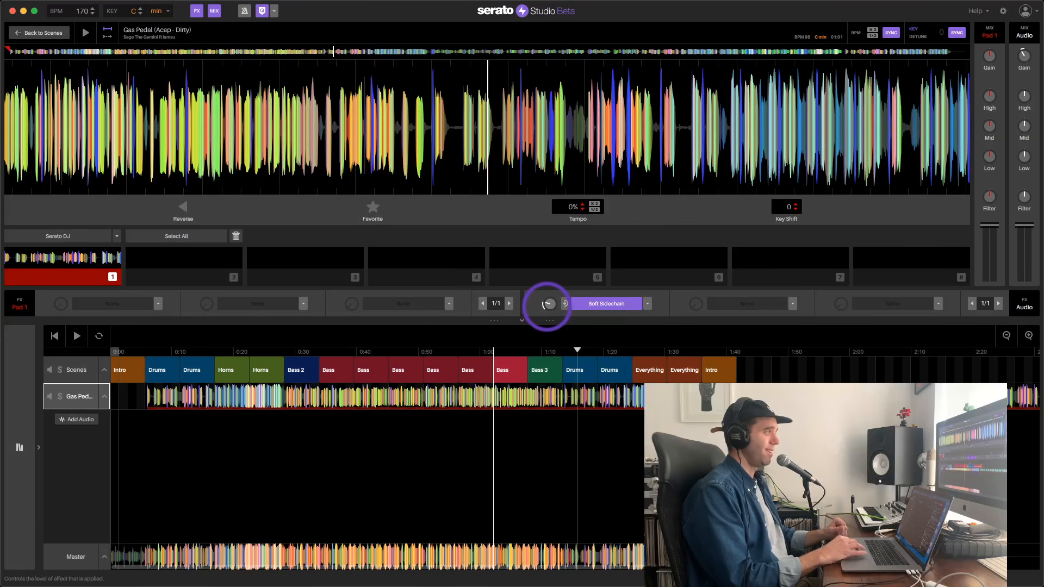
{"action": "key", "text": "space"}
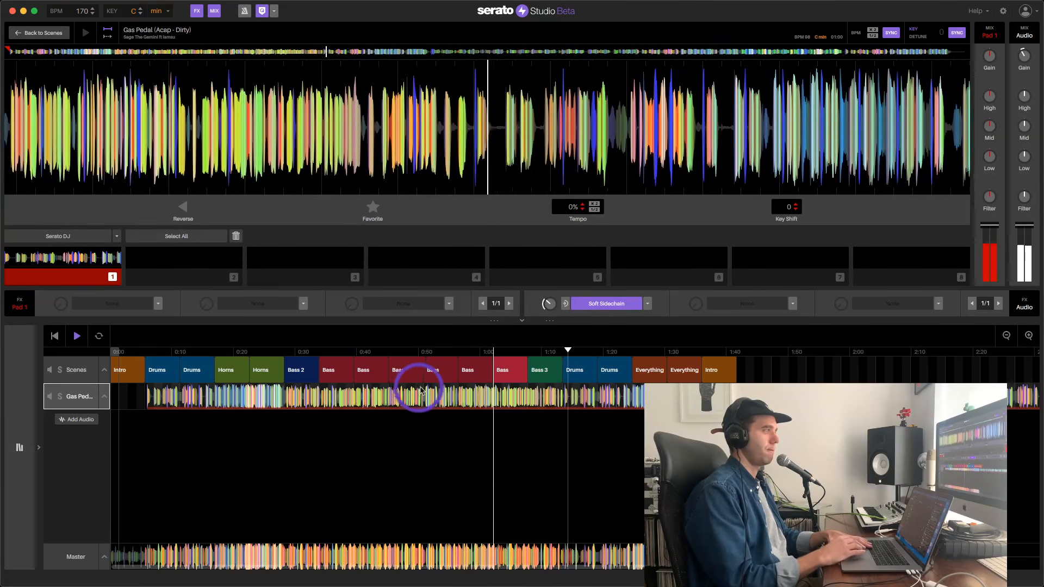
{"action": "key", "text": "space"}
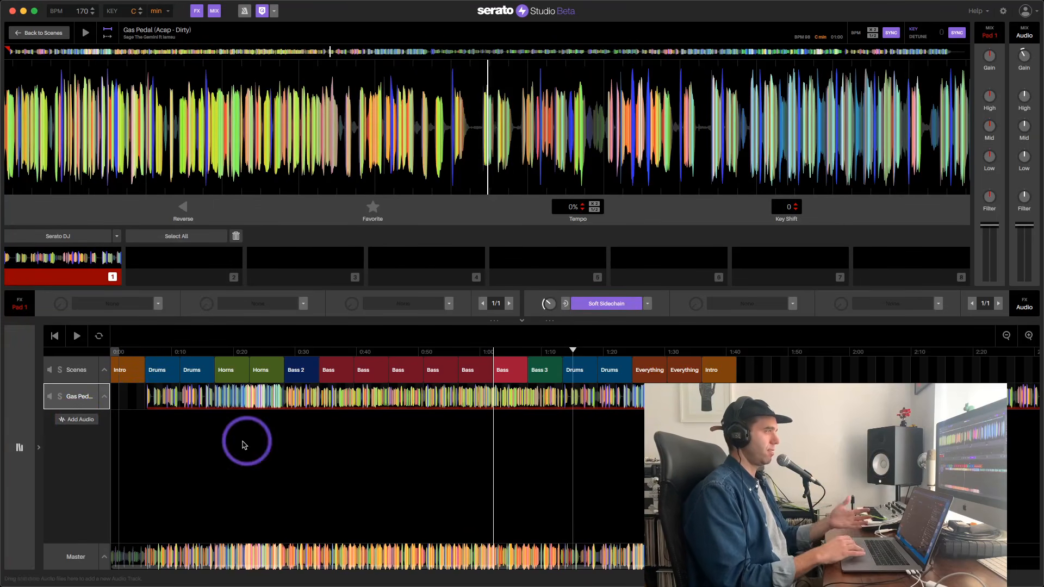
- Add a new audio track to the song and open the Fave Sound FX crate among the library's audio samples
{"action": "left_click", "coordinate": [78, 421]}
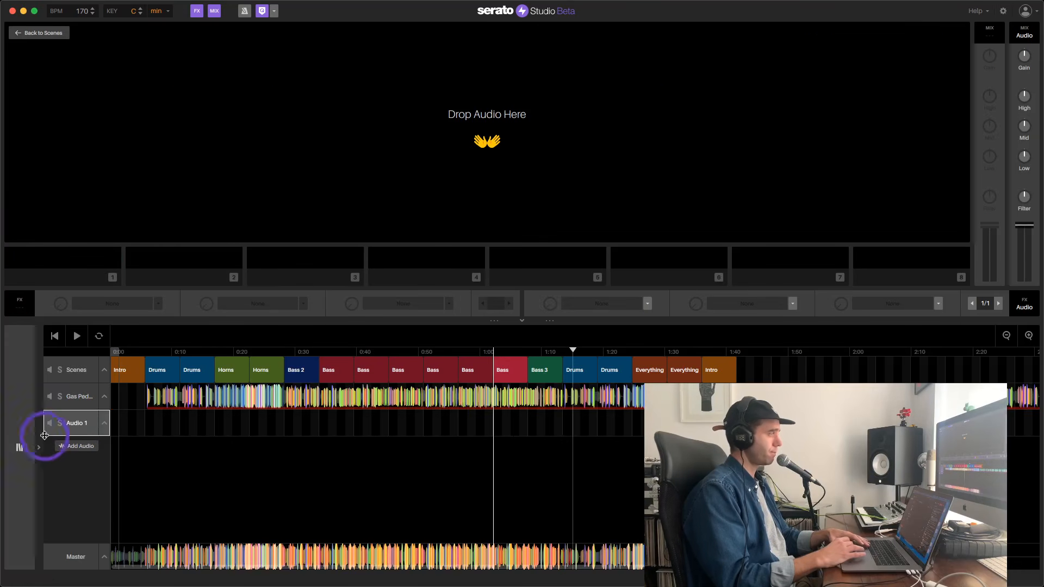
{"action": "left_click", "coordinate": [20, 446]}
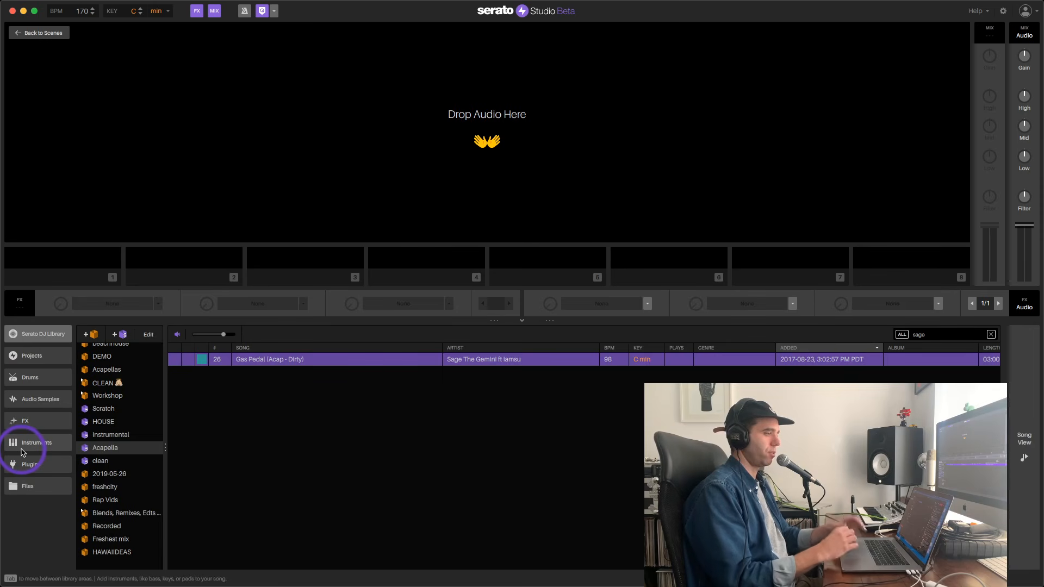
{"action": "left_click", "coordinate": [39, 401]}
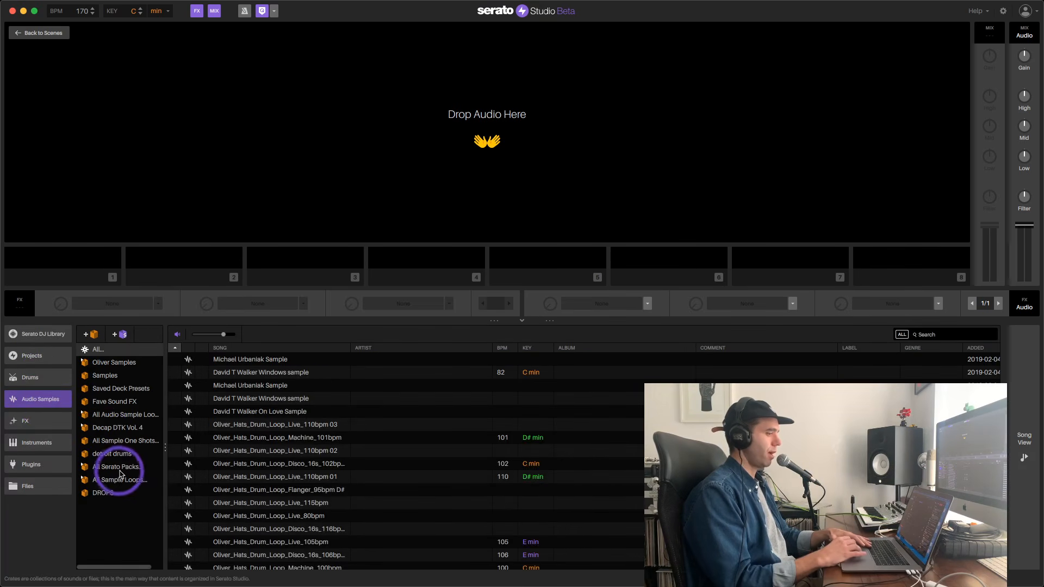
{"action": "left_click", "coordinate": [106, 402]}
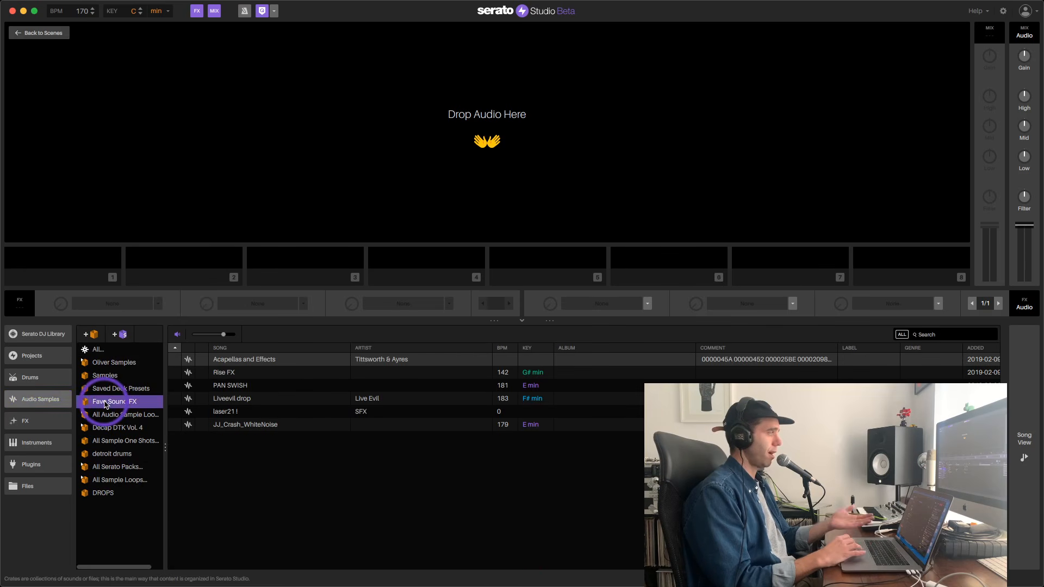
{"action": "left_click", "coordinate": [90, 334]}
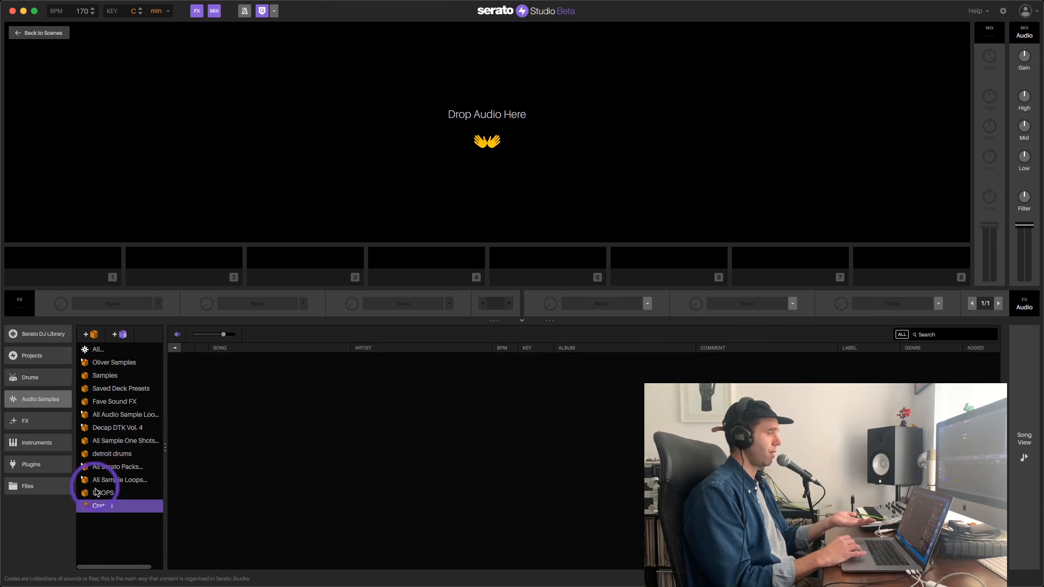
{"action": "left_click", "coordinate": [125, 350]}
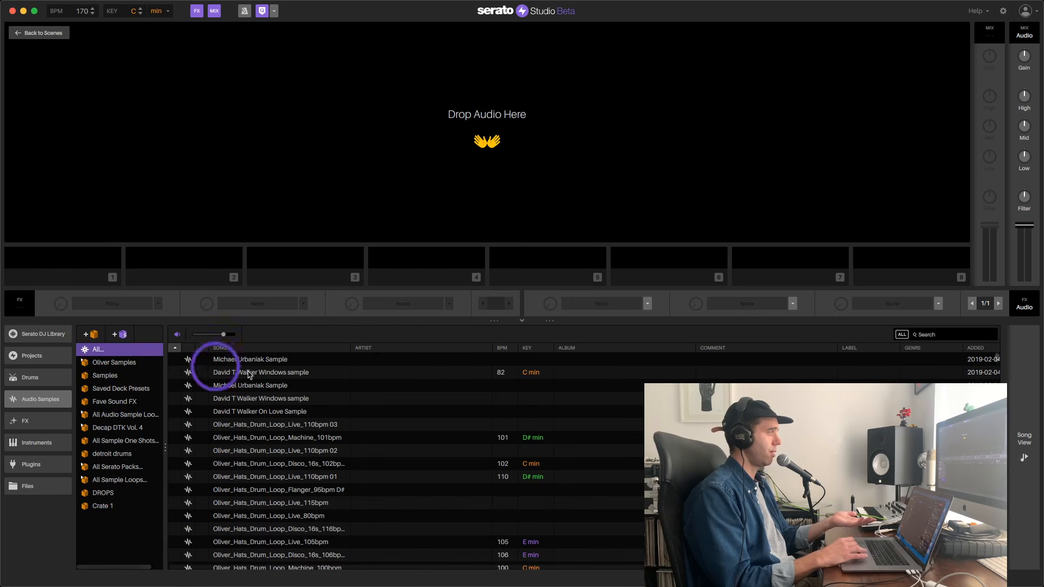
{"action": "left_click", "coordinate": [103, 493]}
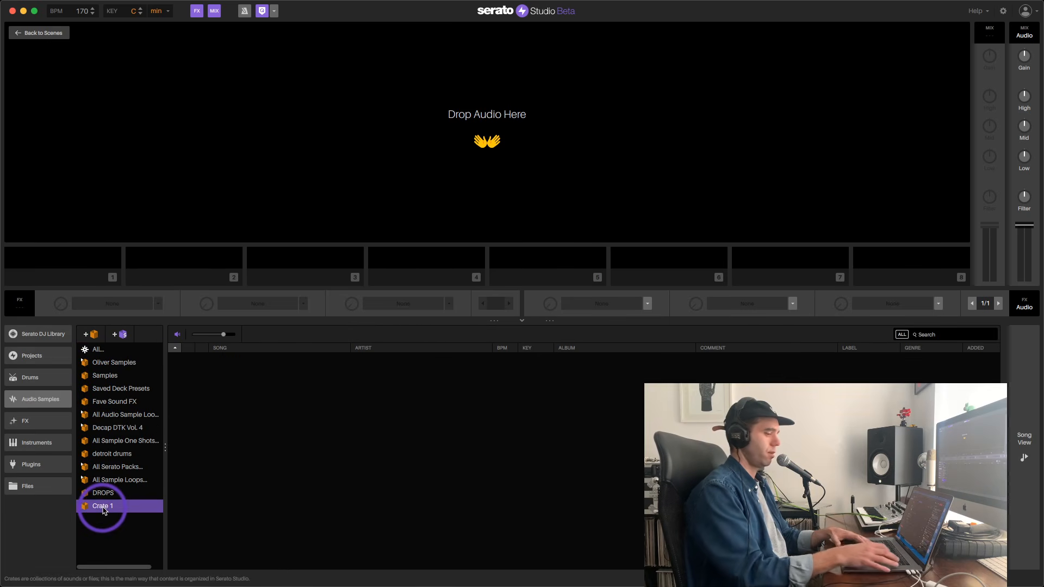
- Audition Rise FX, PAN SWISH, Liveevil drop, laser21 ! and JJ_Crash_WhiteNoise from the Fave Sound FX crate
{"action": "left_click", "coordinate": [110, 402]}
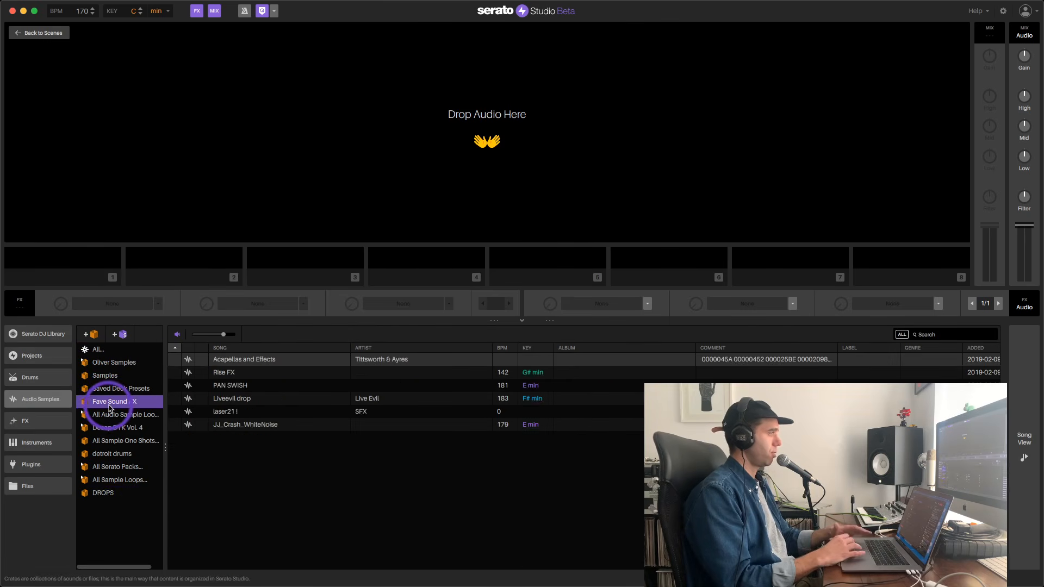
{"action": "left_click", "coordinate": [224, 375]}
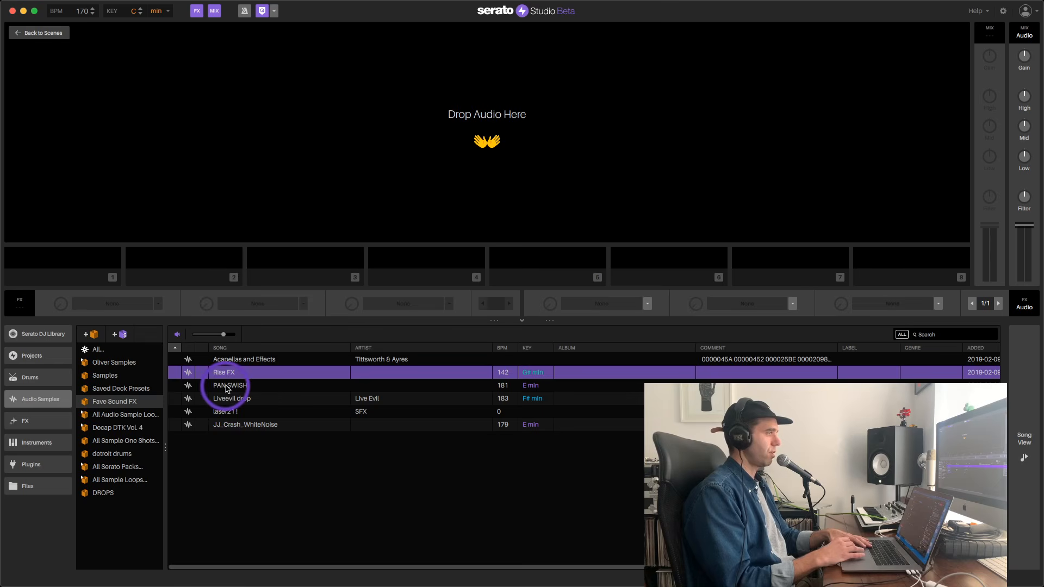
{"action": "left_click", "coordinate": [227, 386]}
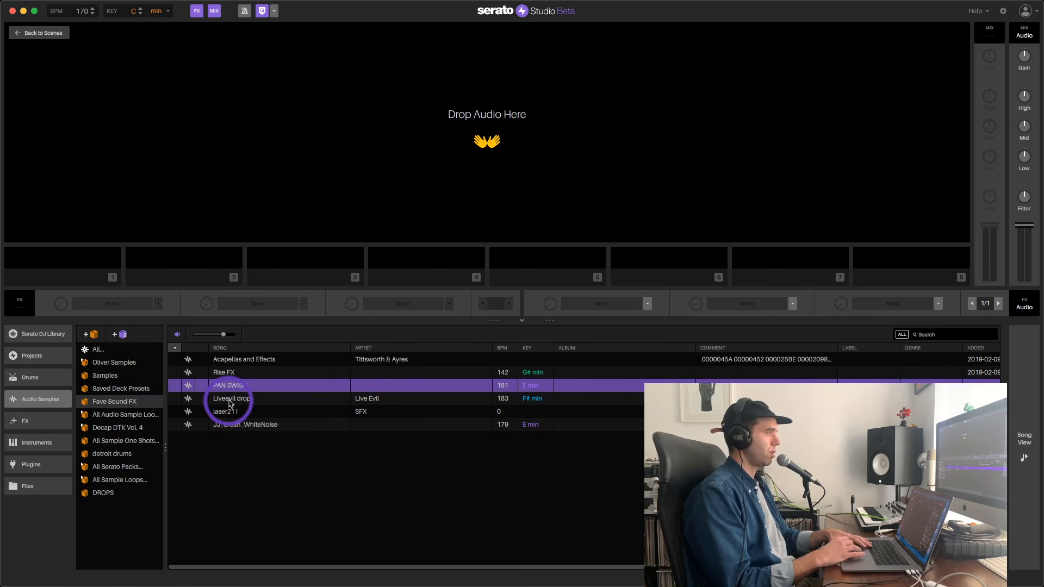
{"action": "left_click", "coordinate": [230, 402]}
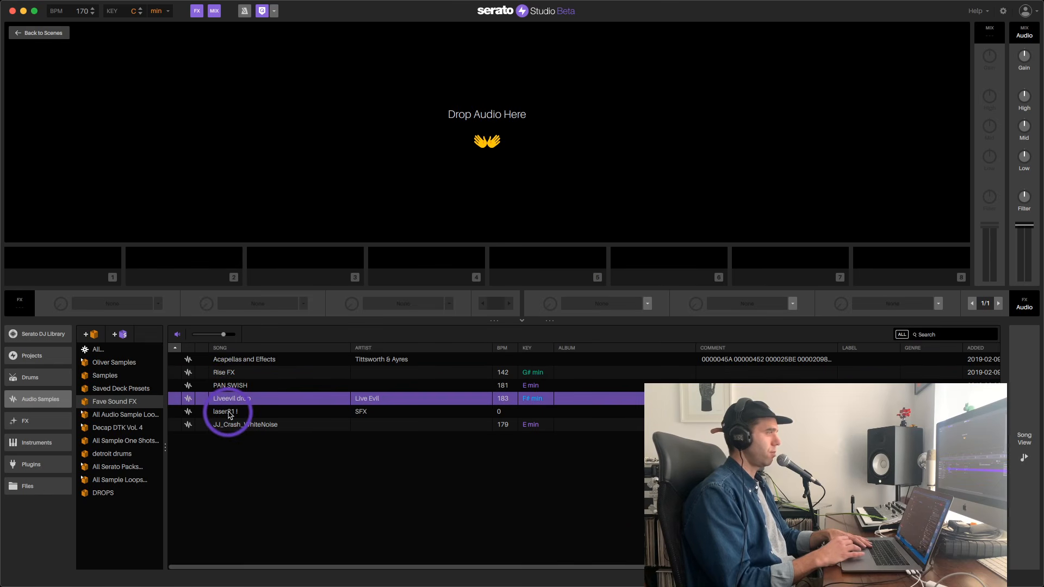
{"action": "left_click", "coordinate": [230, 415]}
{"action": "left_click", "coordinate": [230, 427]}
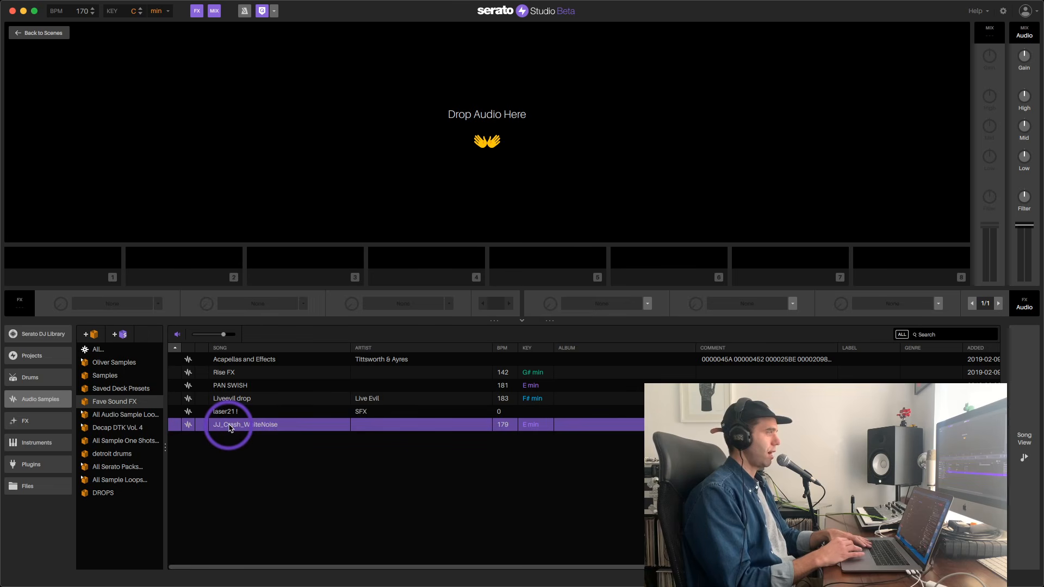
- Load JJ_Crash_WhiteNoise into the new audio track, return to the song arrangement and turn off the sample's key sync
{"action": "left_click_drag", "start_coordinate": [230, 428], "coordinate": [270, 170]}
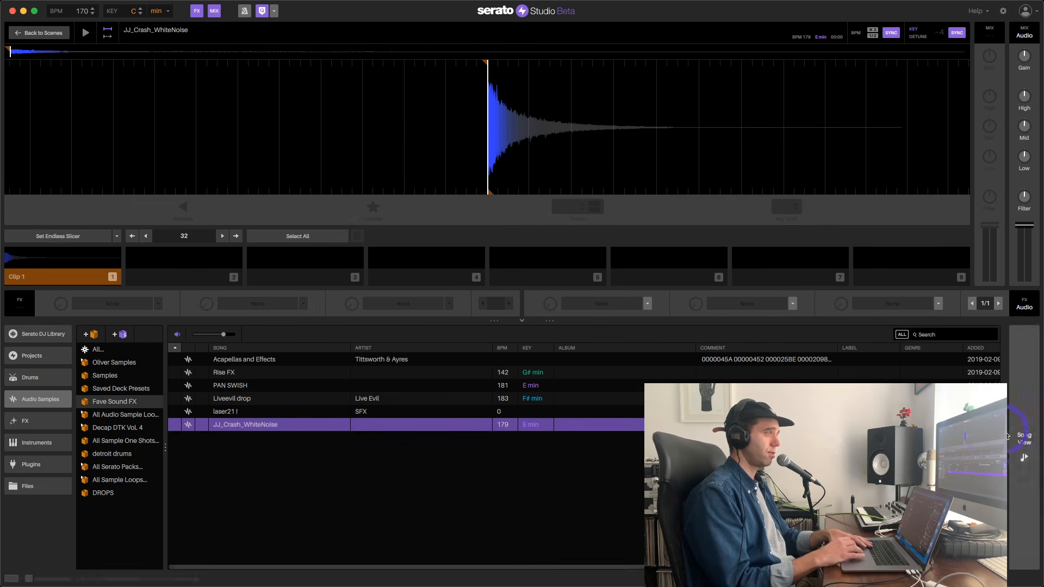
{"action": "left_click", "coordinate": [1023, 453]}
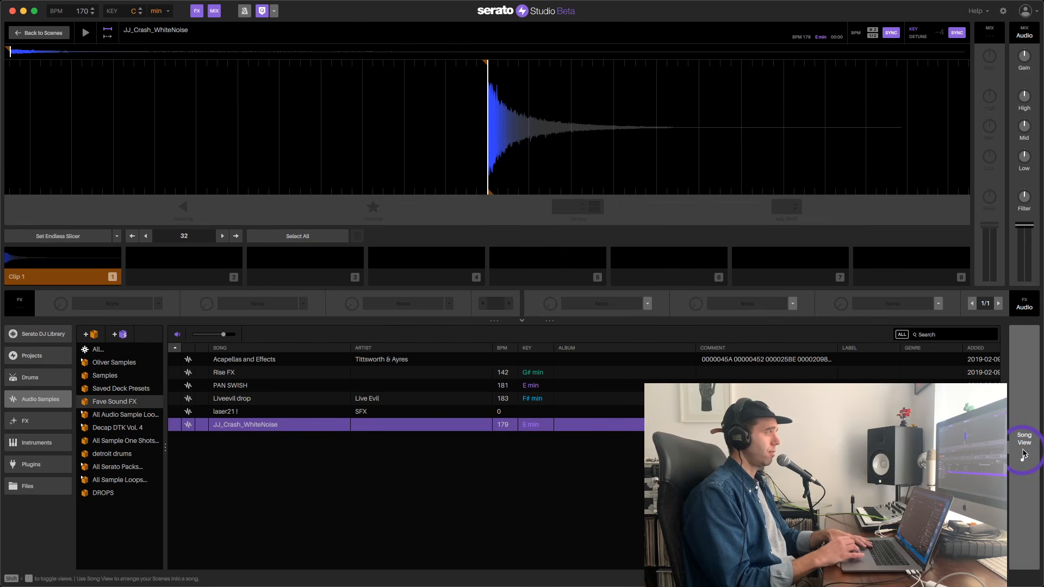
{"action": "left_click", "coordinate": [1023, 453]}
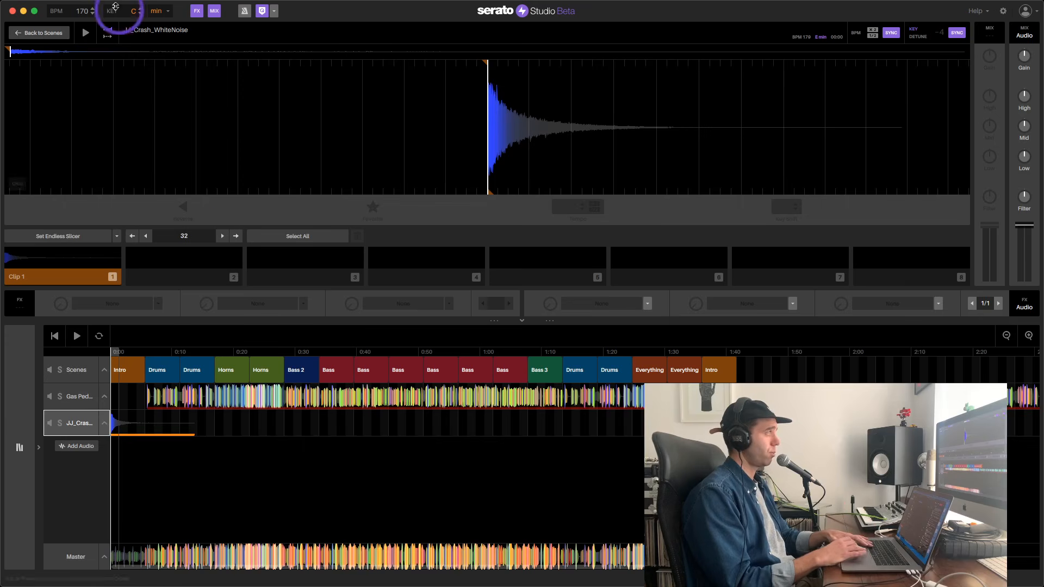
{"action": "left_click", "coordinate": [957, 34]}
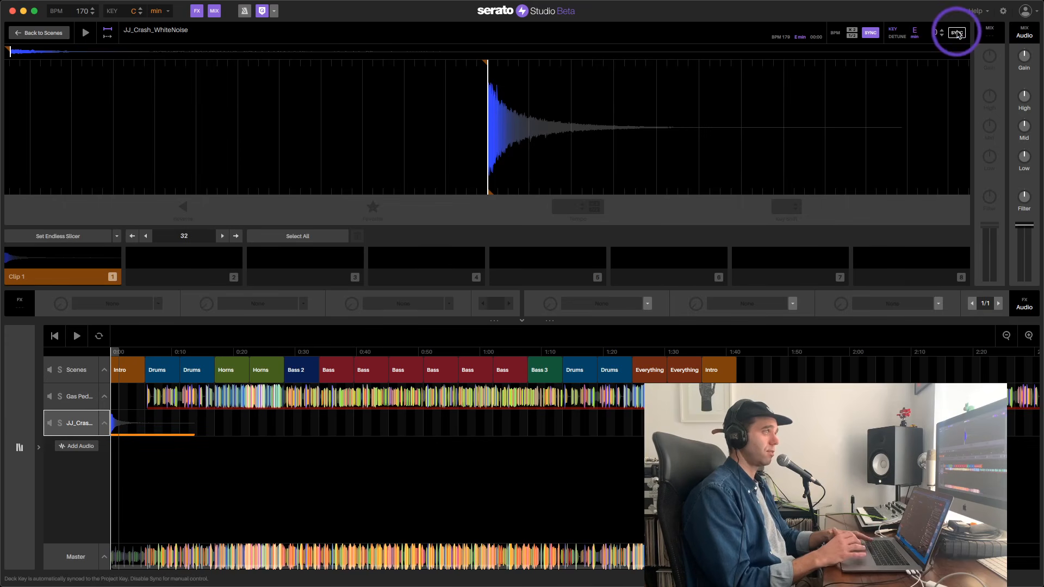
- Turn BPM sync back on for JJ_Crash_WhiteNoise and move its clip to the start of the first Horns scene
{"action": "left_click", "coordinate": [462, 164]}
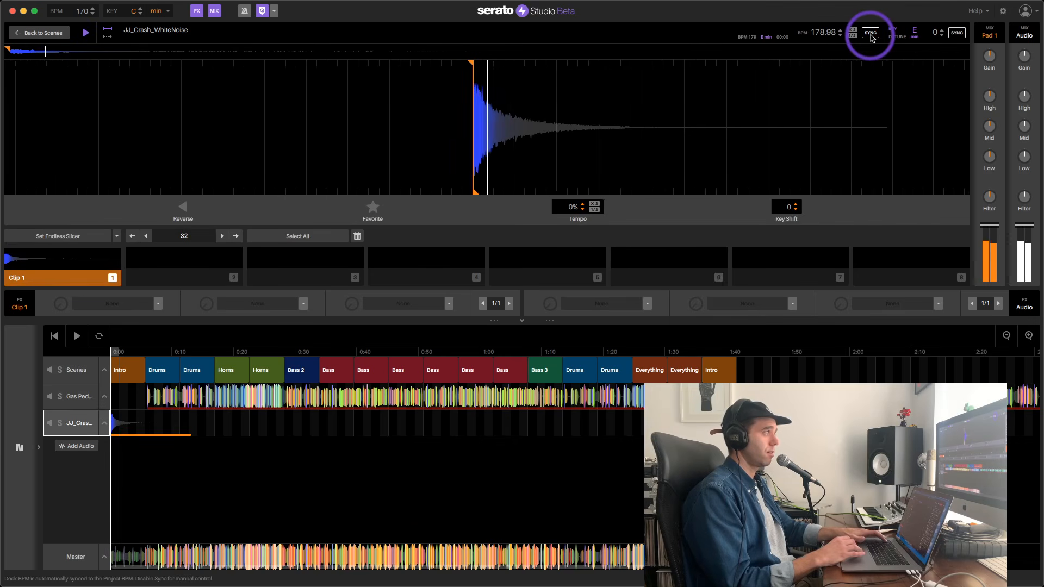
{"action": "left_click", "coordinate": [870, 33]}
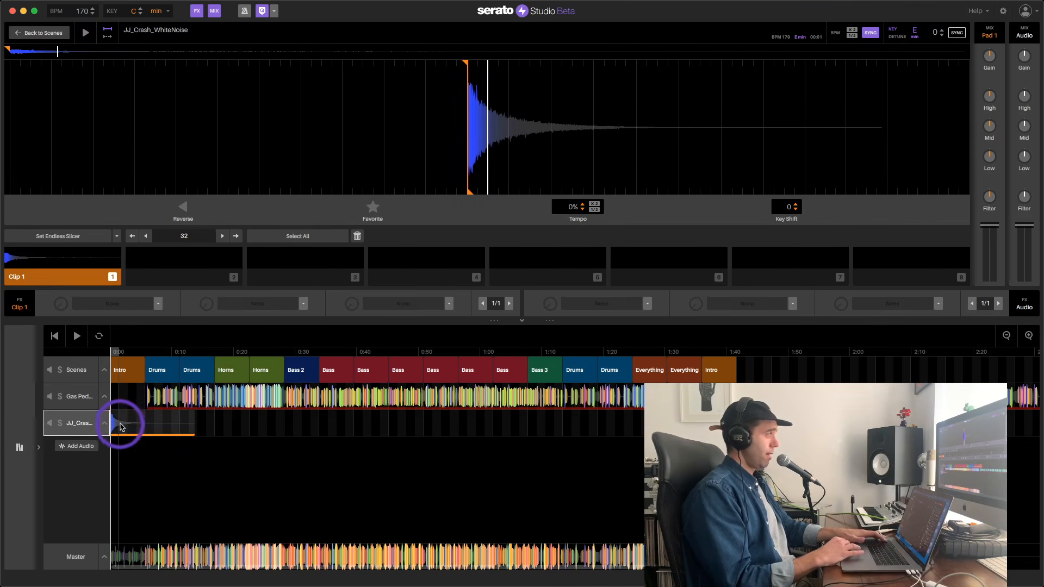
{"action": "left_click_drag", "start_coordinate": [121, 426], "coordinate": [234, 424]}
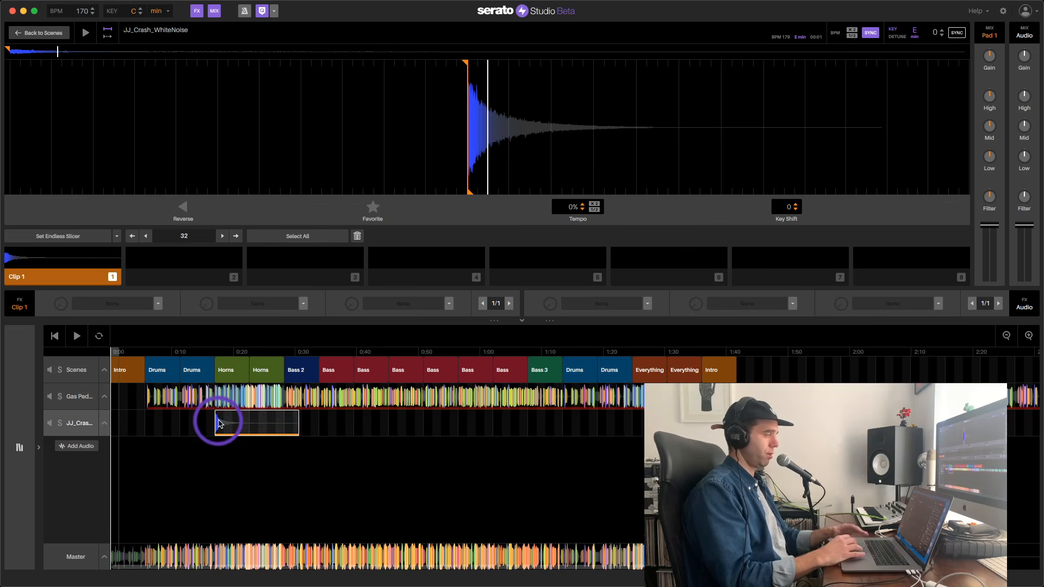
- Play the song from the start of the second Drums scene's lead-in and lower the crash track's volume
{"action": "left_click", "coordinate": [183, 427]}
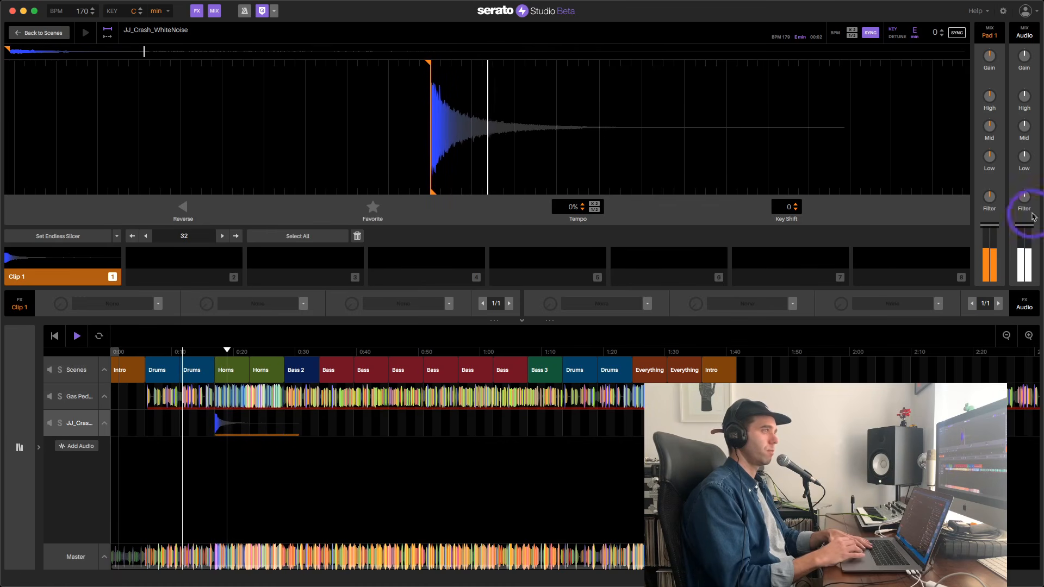
{"action": "left_click_drag", "start_coordinate": [1023, 225], "coordinate": [1023, 240]}
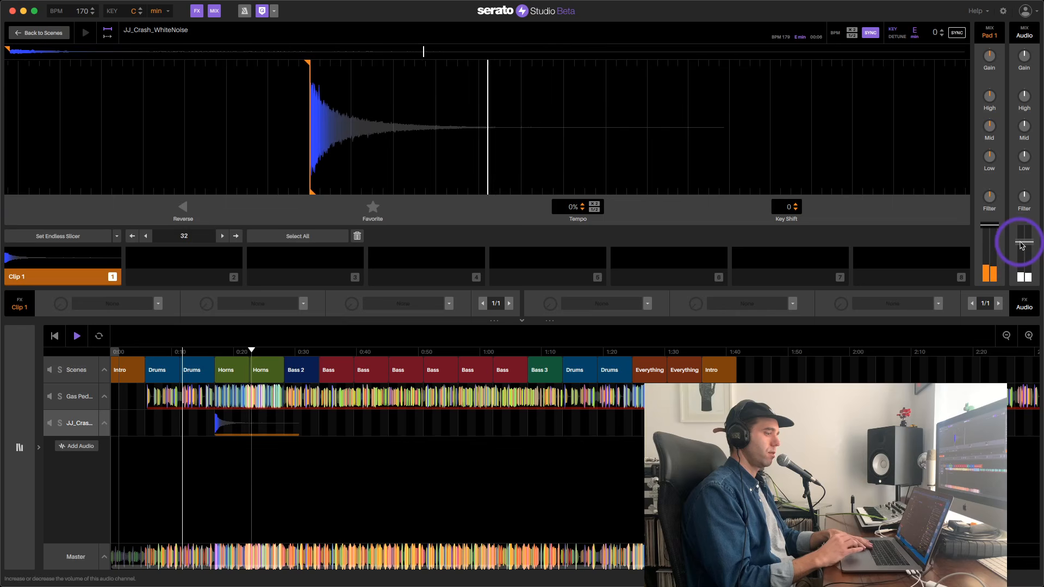
{"action": "key", "text": "space"}
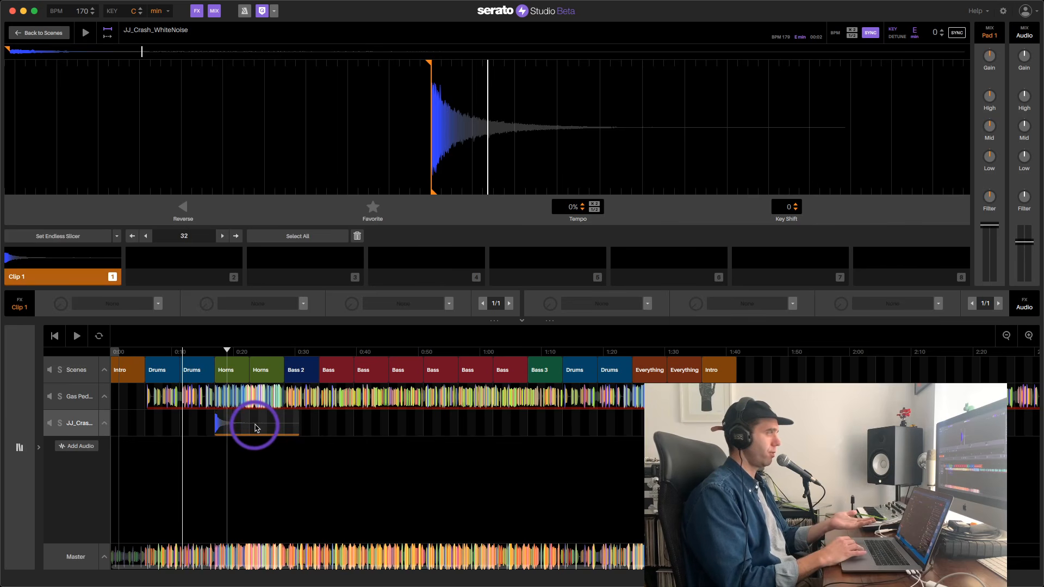
- Set Clip 2 in the quiet tail of the crash sample, reverse its playback and audition it
{"action": "left_click", "coordinate": [79, 285]}
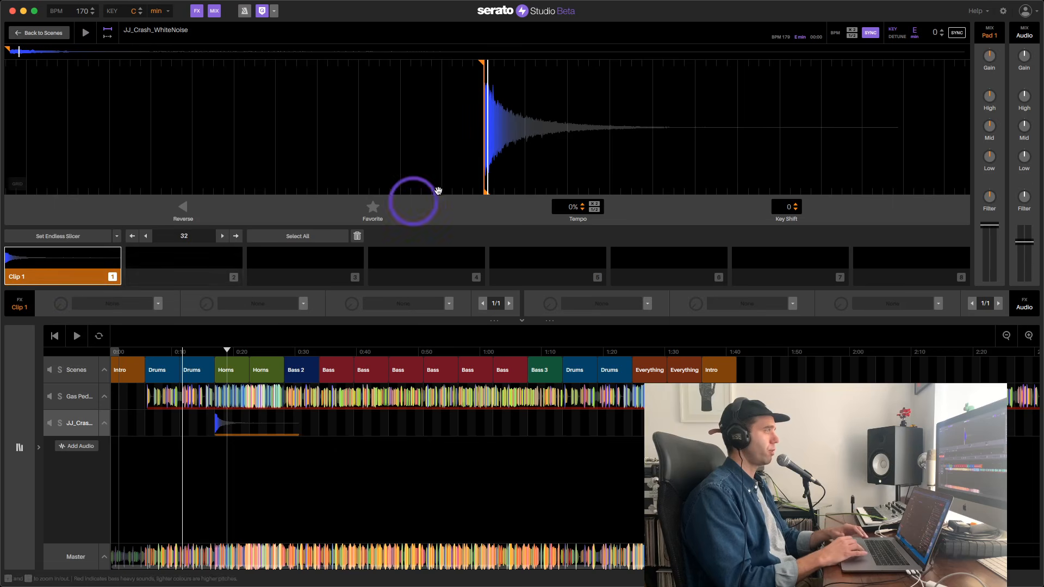
{"action": "left_click_drag", "start_coordinate": [527, 145], "coordinate": [363, 152]}
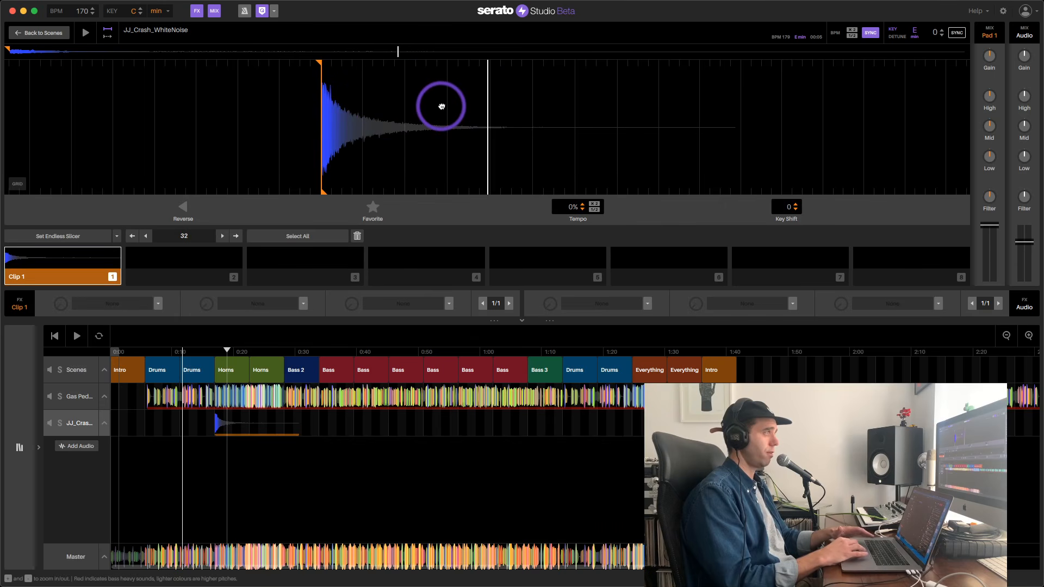
{"action": "mouse_move", "coordinate": [440, 105]}
{"action": "left_mouse_down"}
{"action": "mouse_move", "coordinate": [425, 108]}
{"action": "mouse_move", "coordinate": [435, 107]}
{"action": "left_mouse_up"}
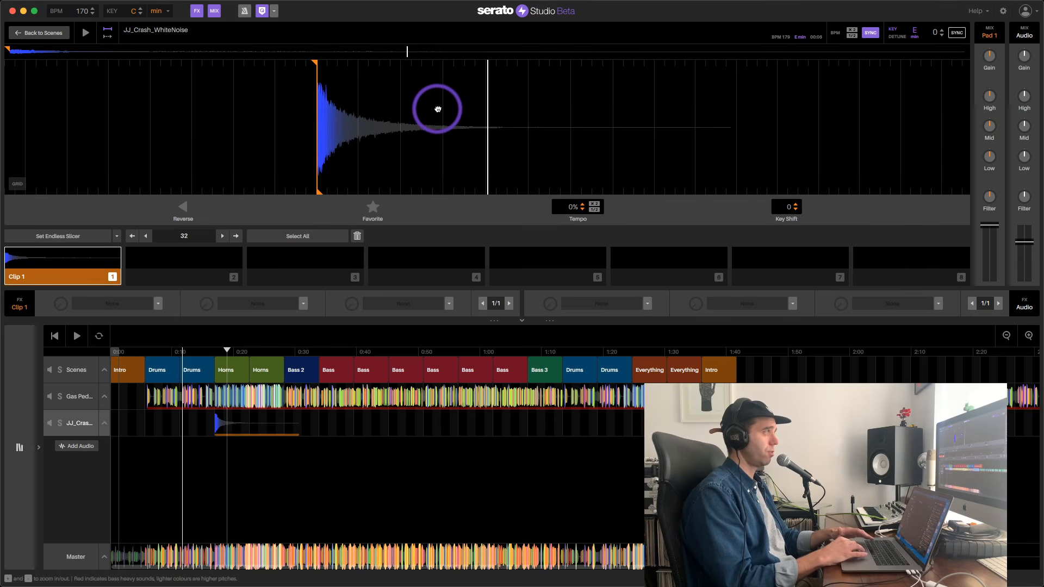
{"action": "left_click", "coordinate": [190, 279]}
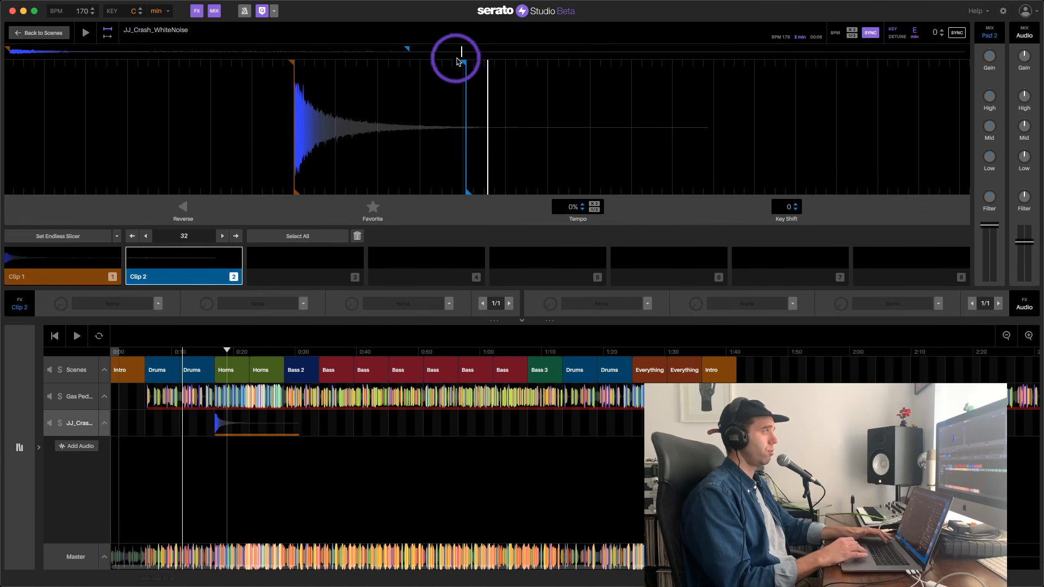
{"action": "left_click_drag", "start_coordinate": [458, 60], "coordinate": [440, 105]}
{"action": "left_click_drag", "start_coordinate": [397, 63], "coordinate": [378, 68]}
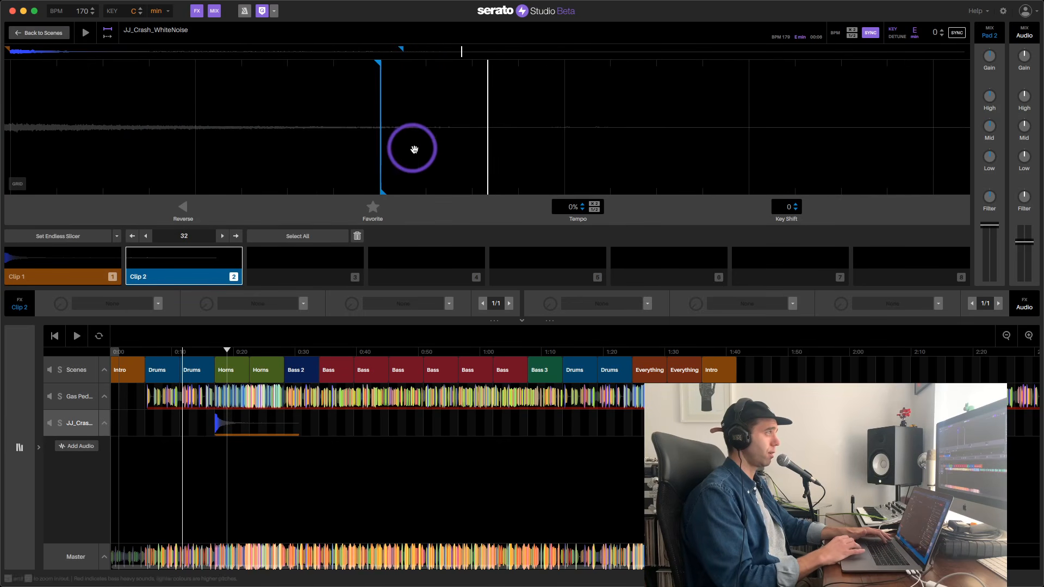
{"action": "scroll", "coordinate": [459, 106], "scroll_direction": "down", "scroll_amount": 5}
{"action": "scroll", "coordinate": [458, 105], "scroll_direction": "down", "scroll_amount": 1}
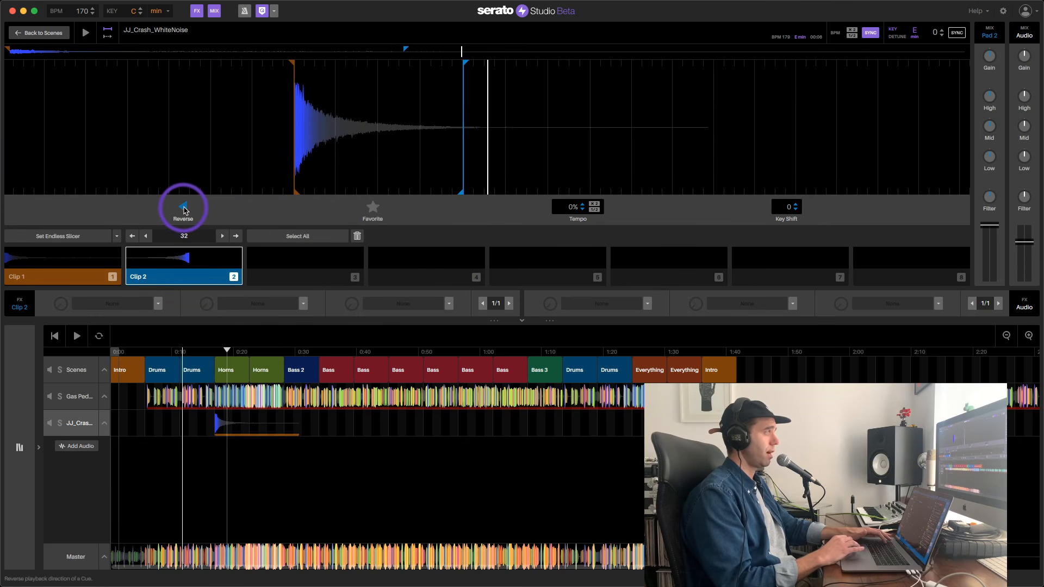
{"action": "key", "text": "2"}
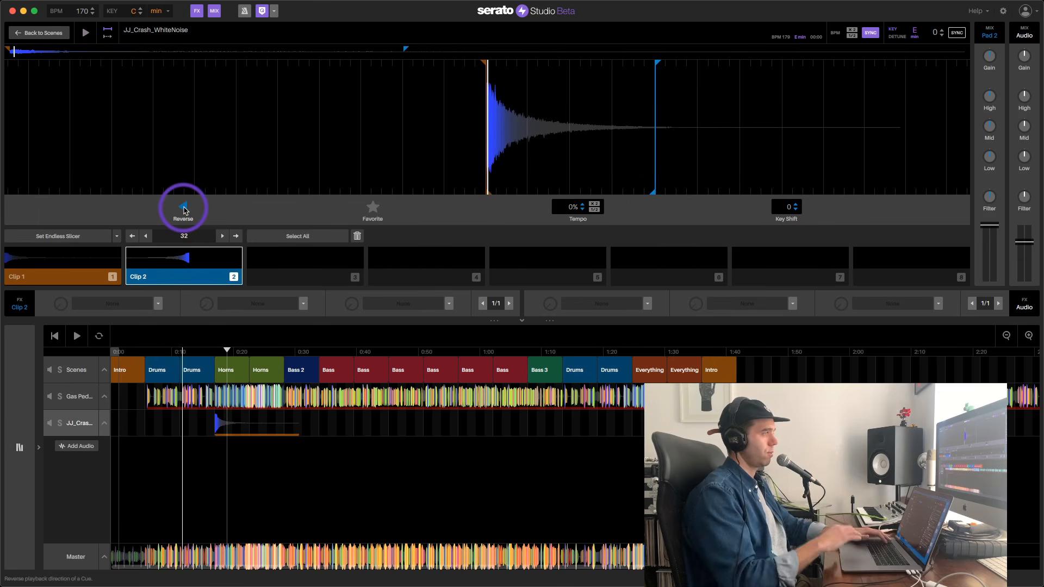
- Place the reversed Clip 2 on the crash track, aligned to end where the first Horns scene starts
{"action": "left_click_drag", "start_coordinate": [167, 290], "coordinate": [183, 426]}
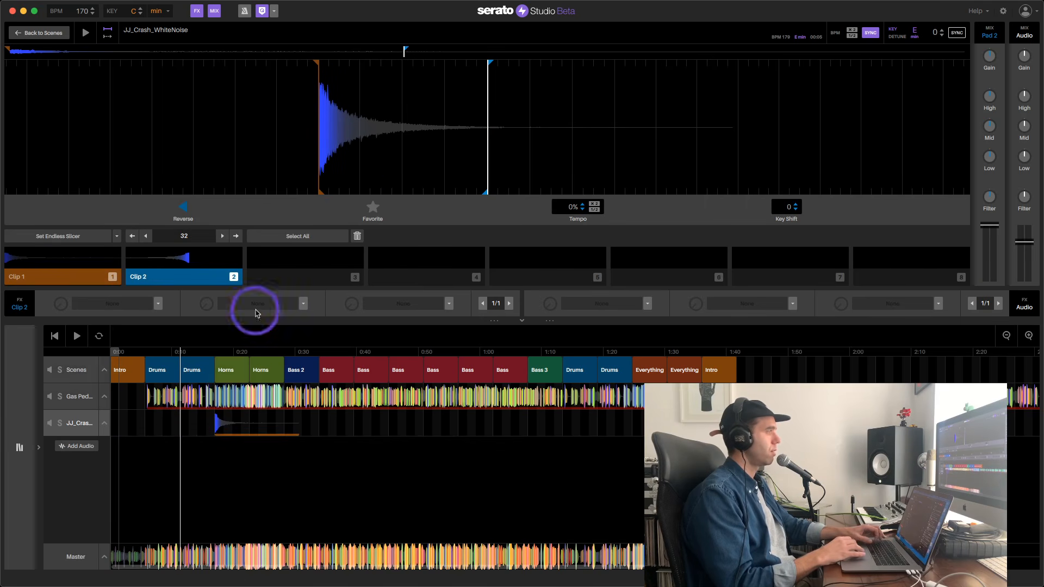
{"action": "left_click_drag", "start_coordinate": [177, 282], "coordinate": [185, 425]}
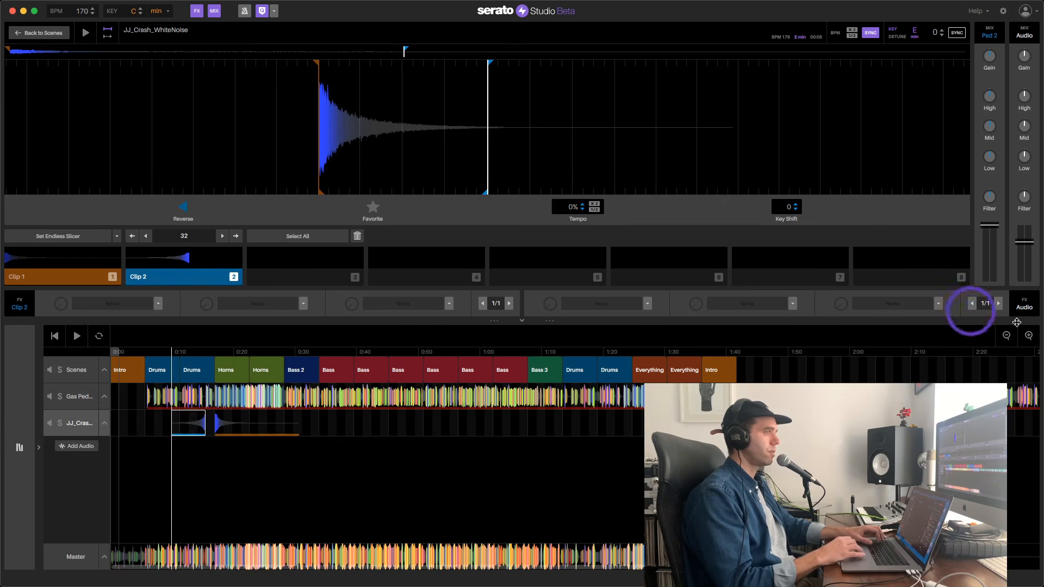
{"action": "left_click", "coordinate": [1029, 336]}
{"action": "left_click", "coordinate": [1026, 334]}
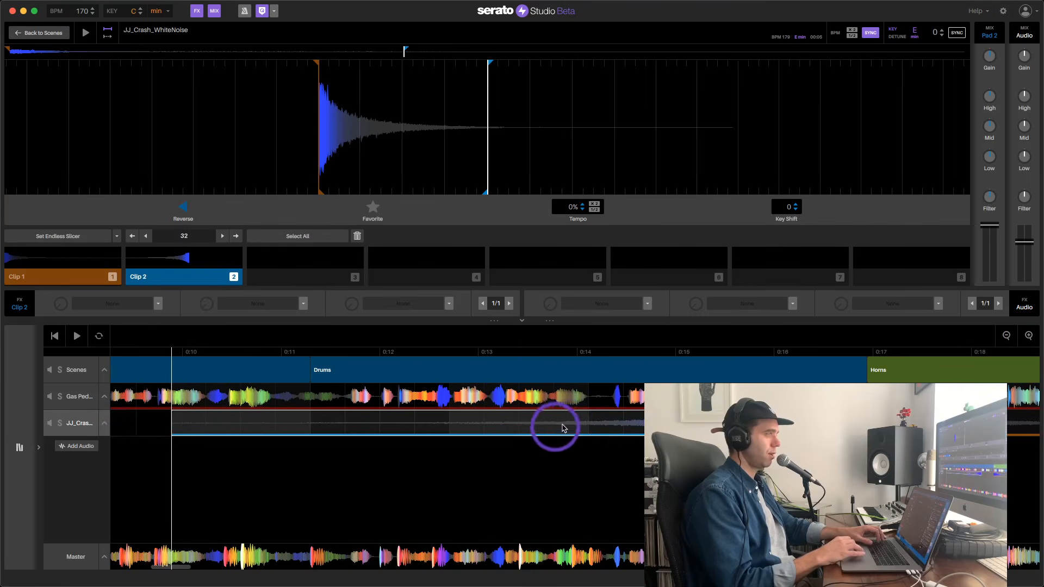
{"action": "left_click_drag", "start_coordinate": [625, 427], "coordinate": [742, 427]}
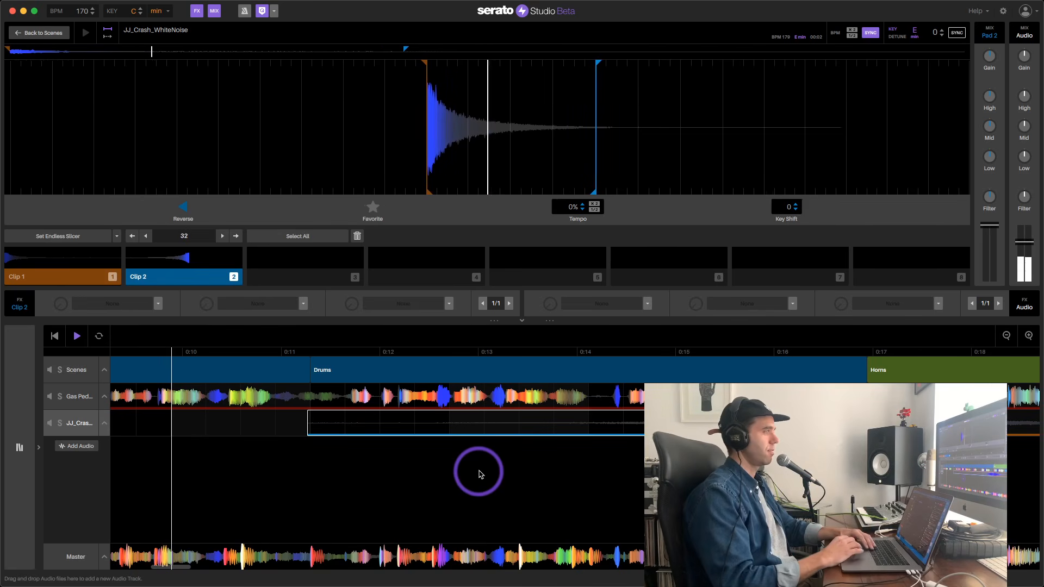
{"action": "key", "text": "space"}
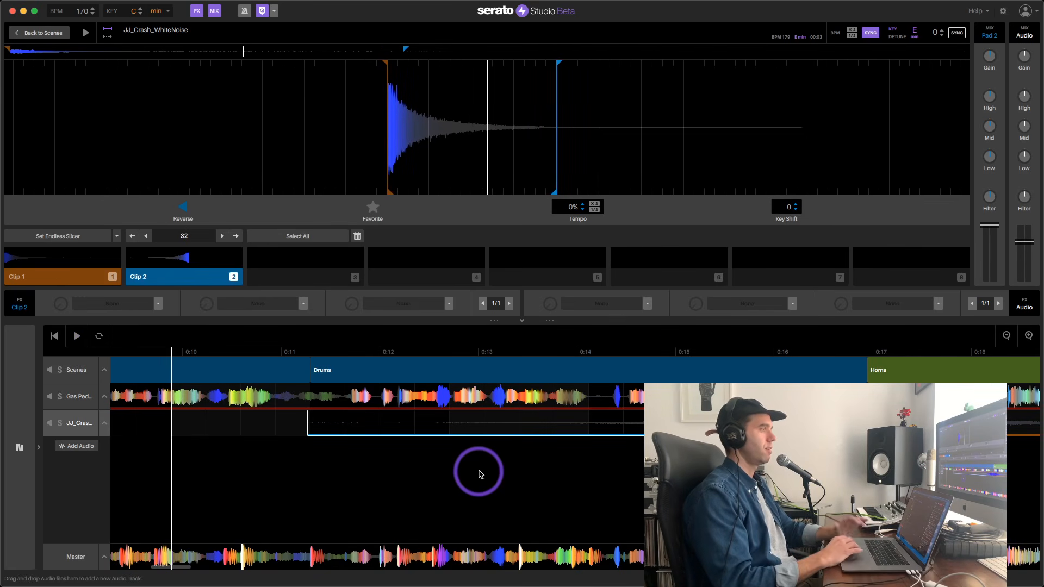
- Add the Soft Sidechain effect to the crash track's first audio effect slot and play the transition into Horns
{"action": "left_click", "coordinate": [647, 303]}
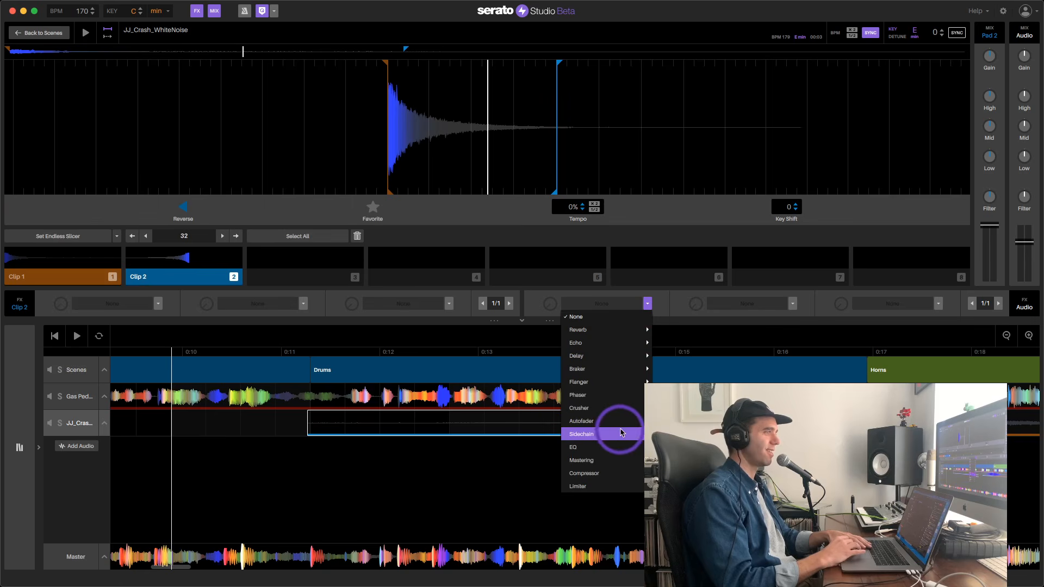
{"action": "left_click", "coordinate": [658, 433]}
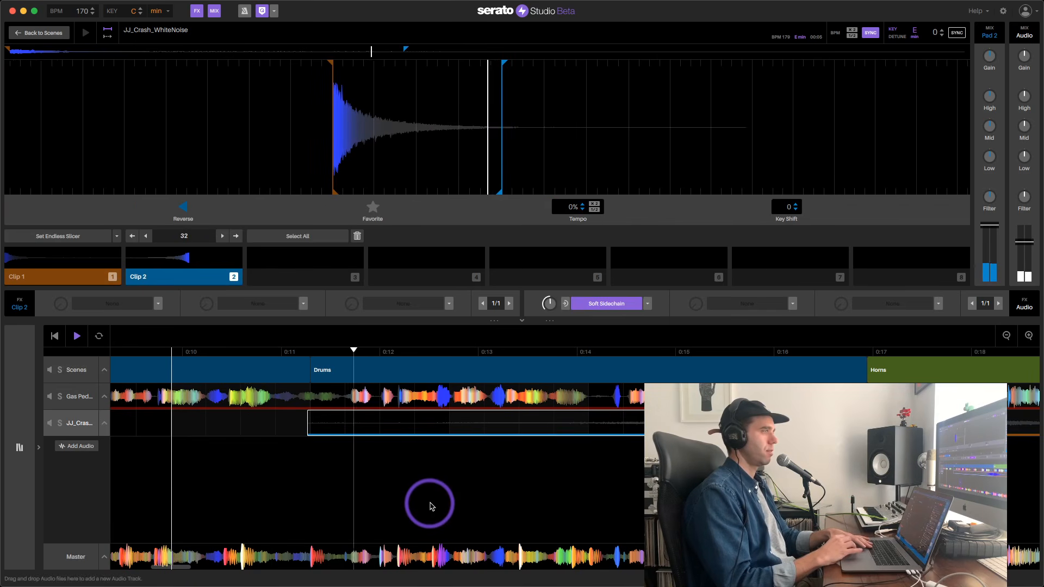
{"action": "left_click", "coordinate": [1006, 336]}
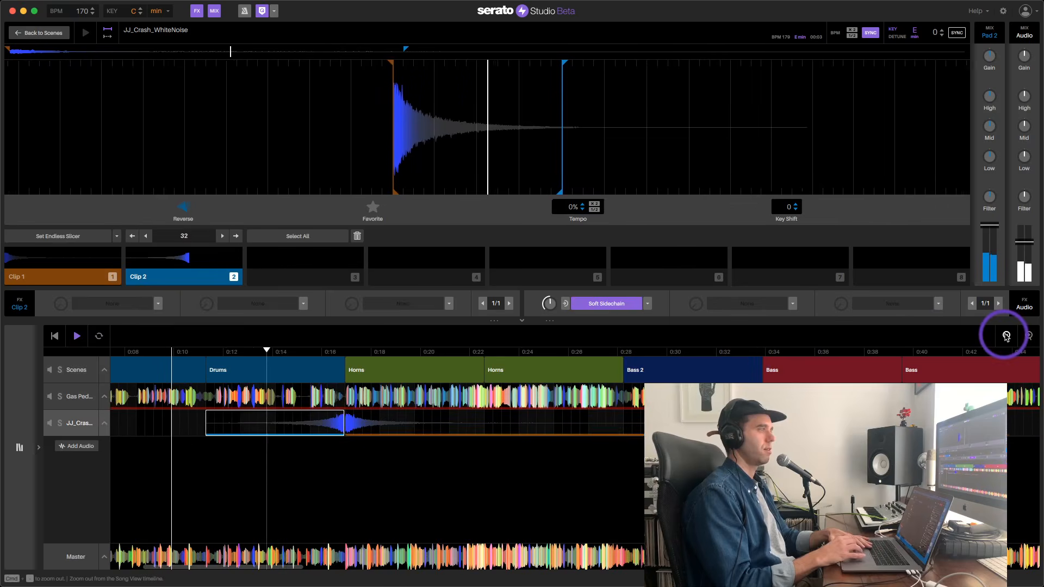
{"action": "left_click", "coordinate": [1006, 336]}
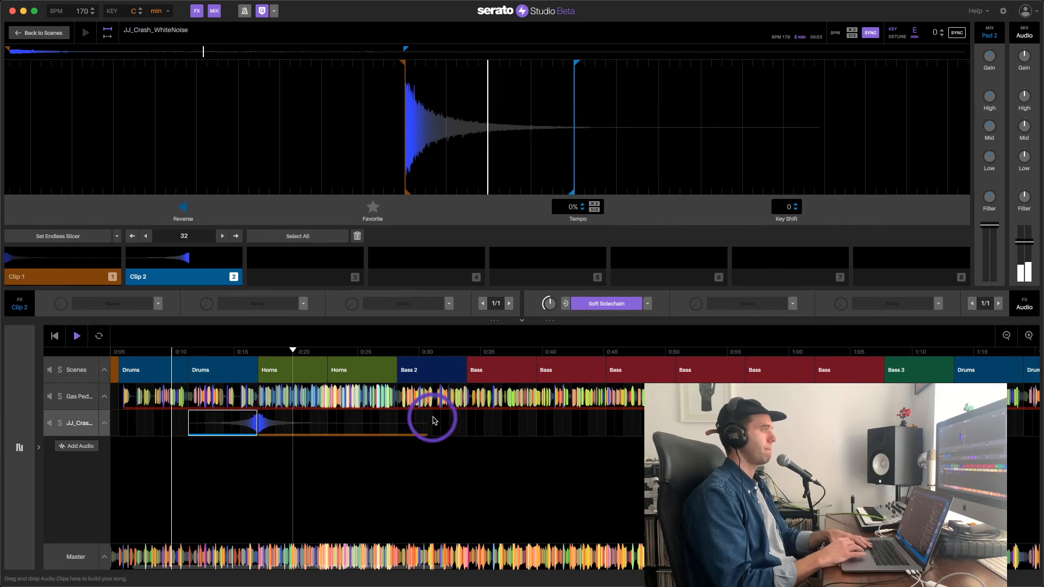
{"action": "key", "text": "space"}
- Trim the crash's Clip 1 to end where Bass 2 begins and paste a copy at the first Everything scene's start
{"action": "left_click_drag", "start_coordinate": [425, 418], "coordinate": [400, 424]}
{"action": "left_click", "coordinate": [349, 425]}
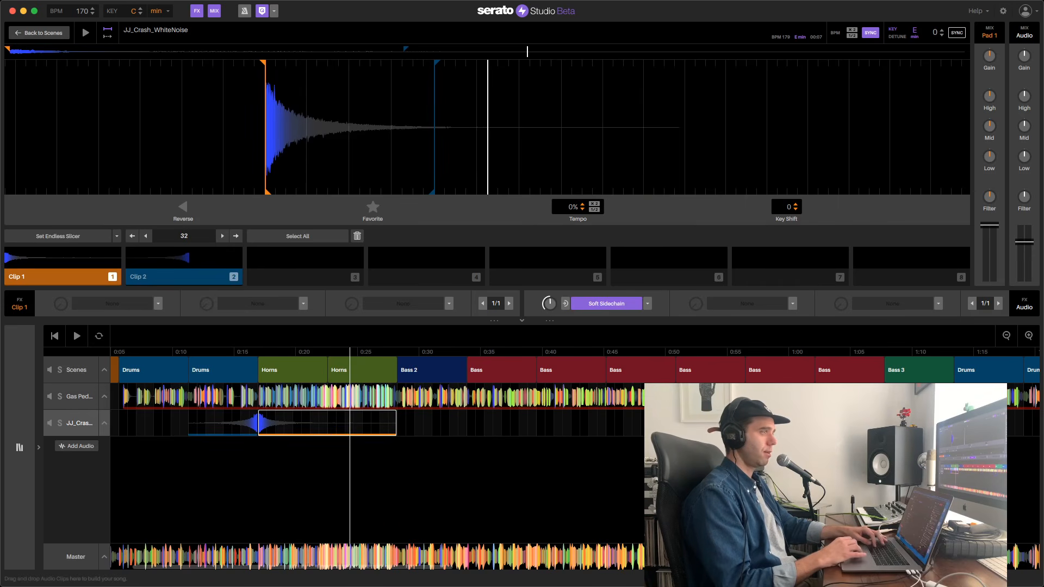
{"action": "scroll", "coordinate": [574, 459], "scroll_direction": "right", "scroll_amount": 5}
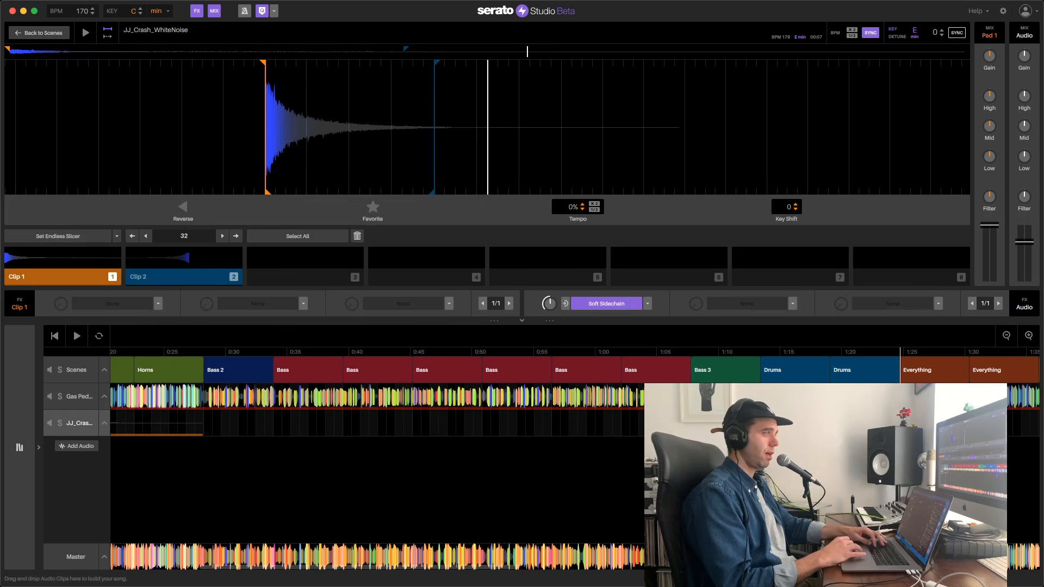
- Copy the reversed crash clip into the last Drums scene and align its end with the first Everything scene's start
{"action": "scroll", "coordinate": [296, 419], "scroll_direction": "left", "scroll_amount": 7}
{"action": "left_click", "coordinate": [281, 426]}
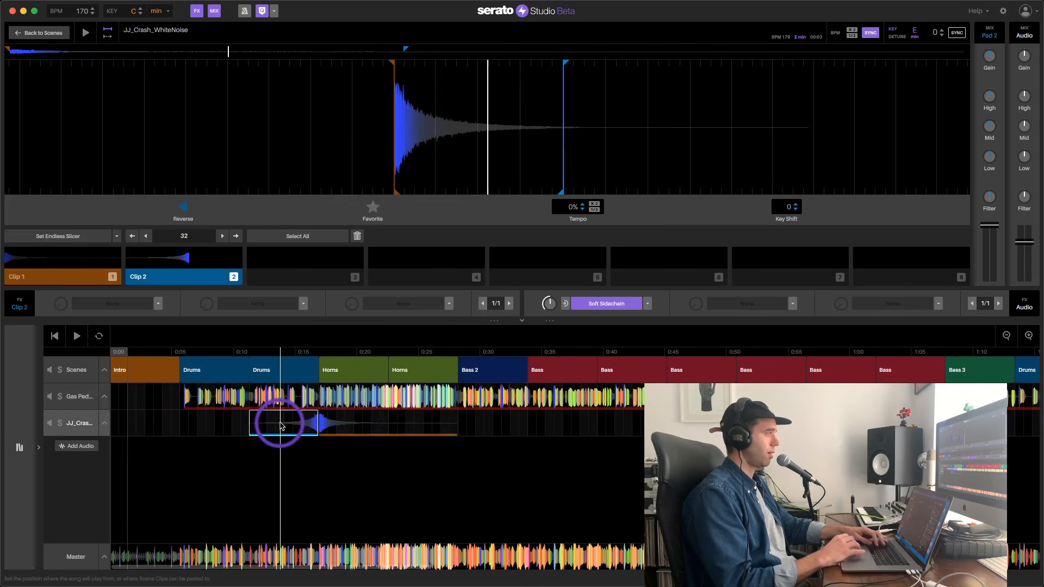
{"action": "scroll", "coordinate": [610, 401], "scroll_direction": "right", "scroll_amount": 12}
{"action": "left_click", "coordinate": [596, 429]}
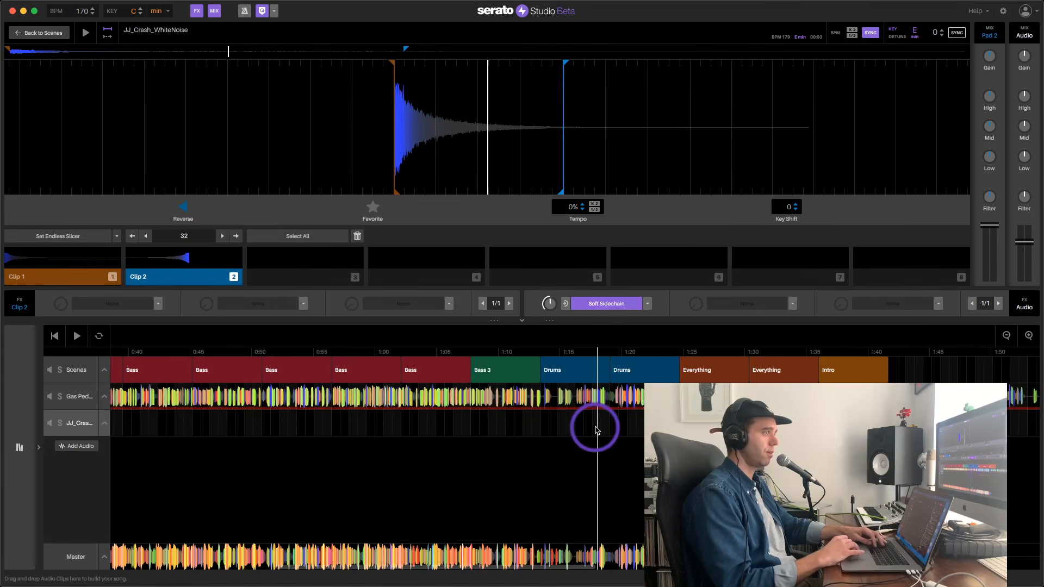
{"action": "left_click", "coordinate": [1029, 336]}
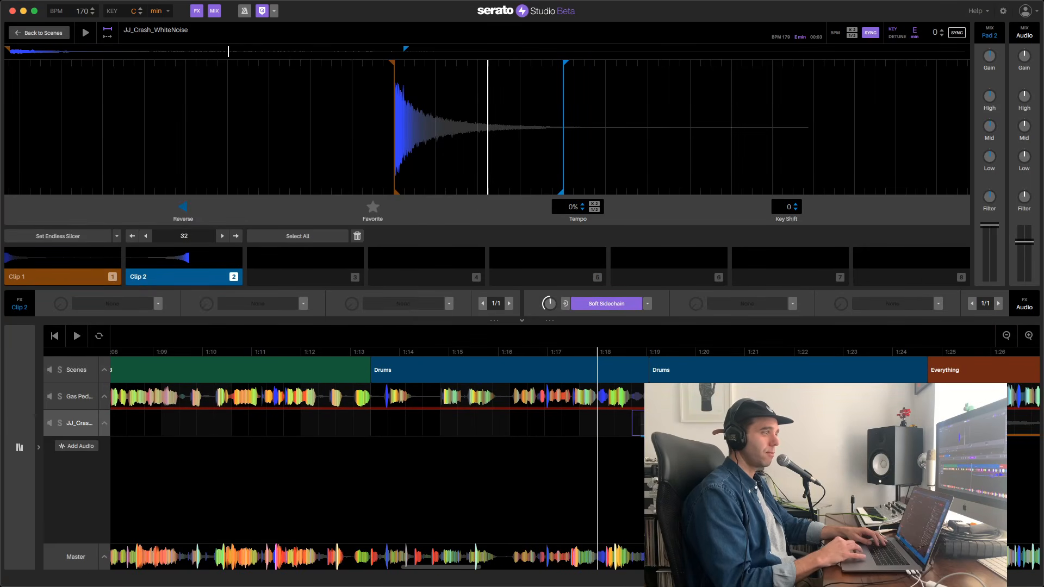
{"action": "left_click", "coordinate": [1028, 336]}
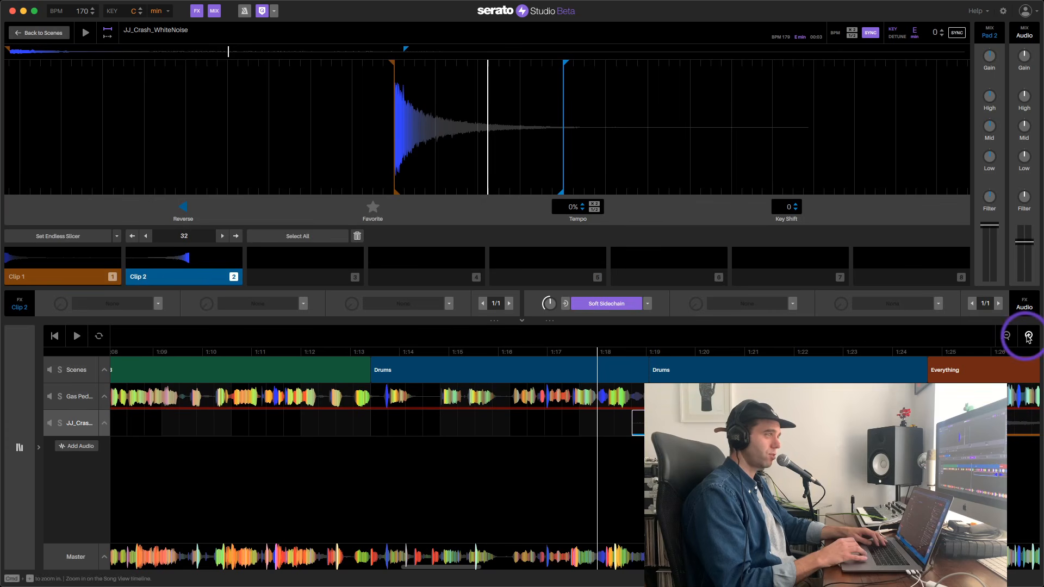
{"action": "scroll", "coordinate": [575, 424], "scroll_direction": "right", "scroll_amount": 6}
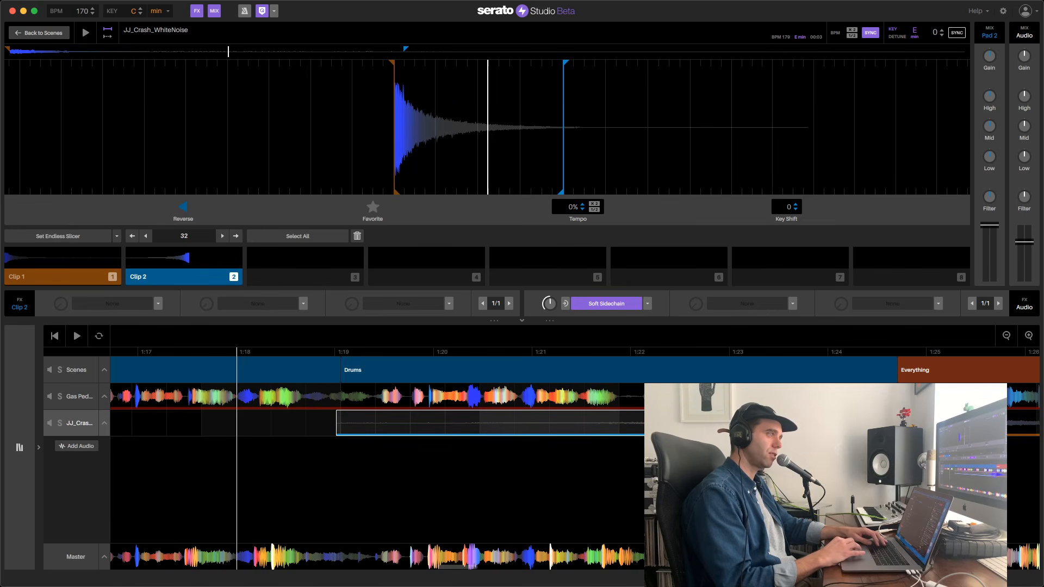
{"action": "left_click_drag", "start_coordinate": [762, 422], "coordinate": [761, 423]}
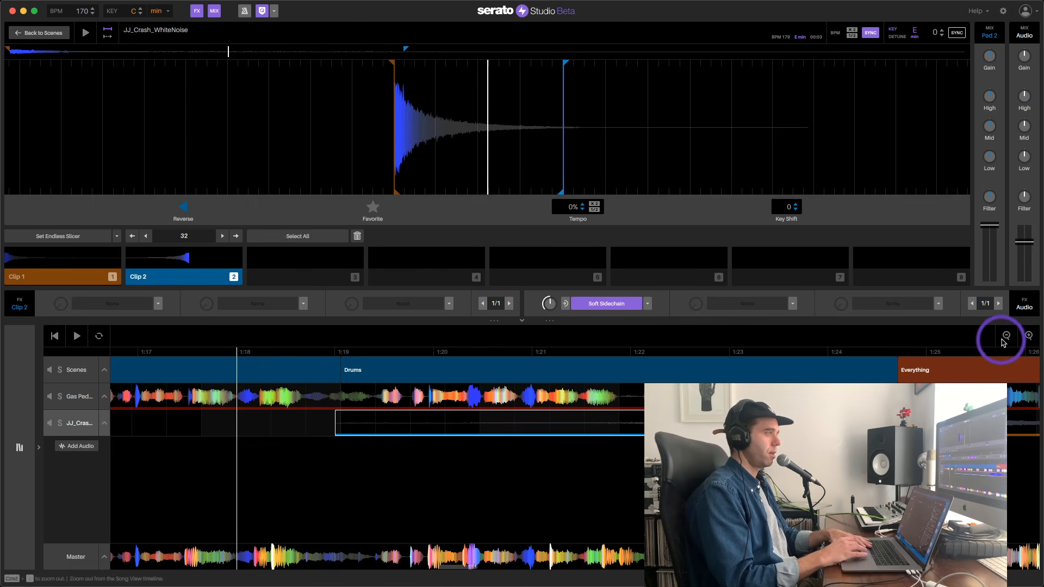
{"action": "left_click", "coordinate": [1004, 338]}
{"action": "left_click", "coordinate": [1005, 337]}
{"action": "left_click", "coordinate": [1004, 337]}
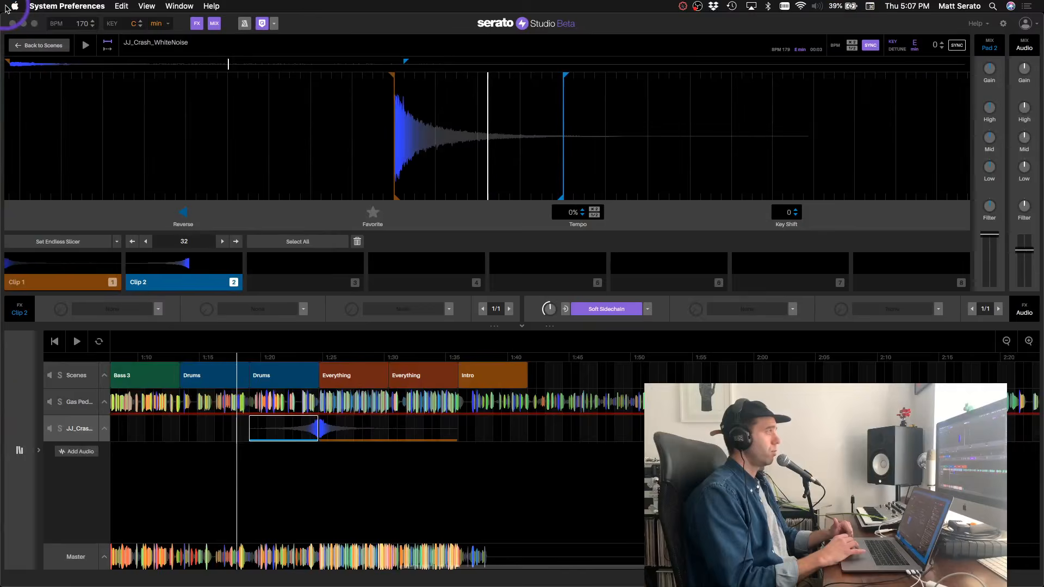
- Save a deck preset and return to the scenes view
{"action": "mouse_move", "coordinate": [2, 3]}
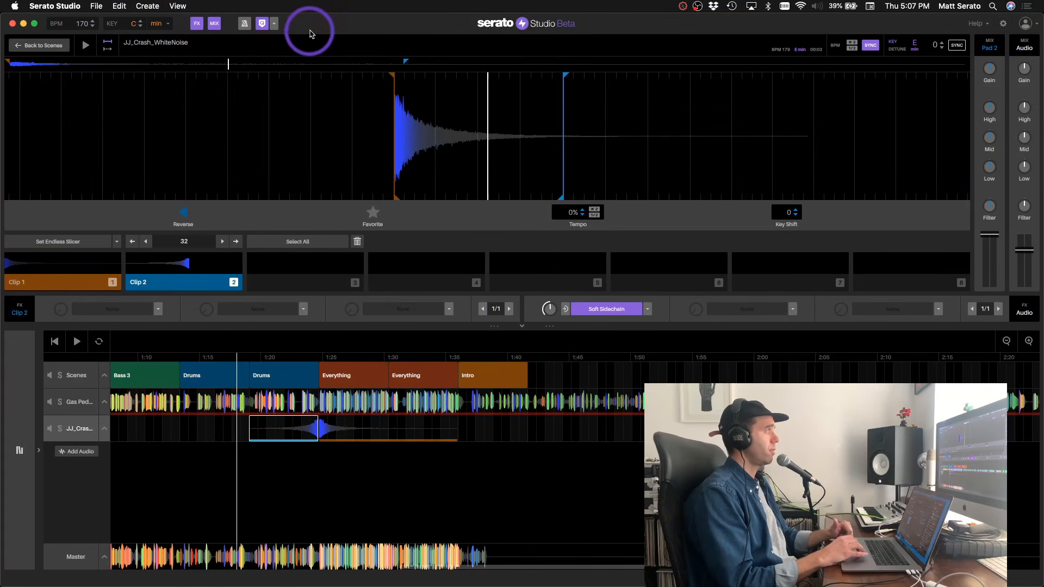
{"action": "left_click", "coordinate": [145, 7]}
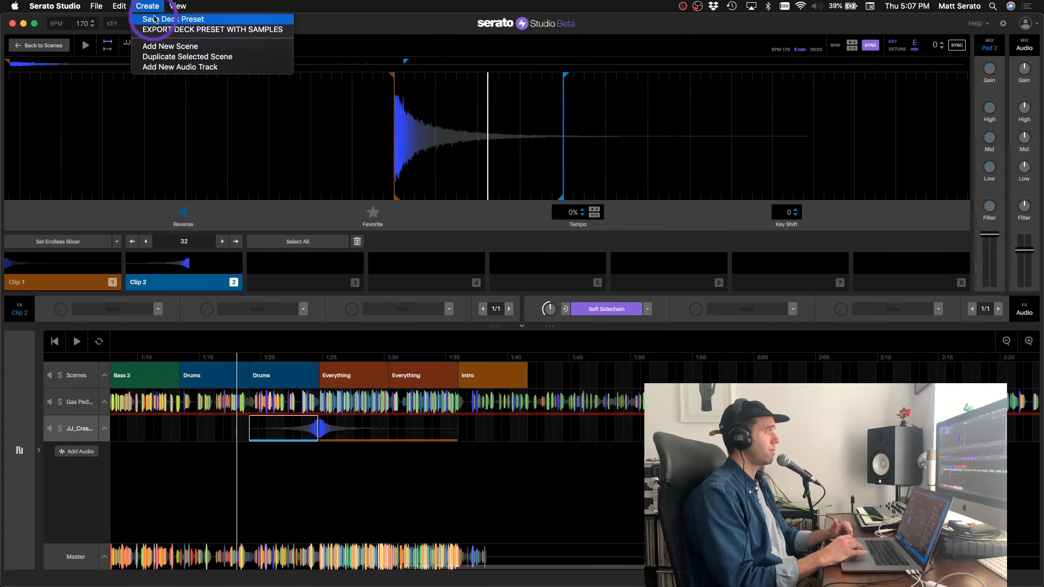
{"action": "left_click", "coordinate": [155, 20]}
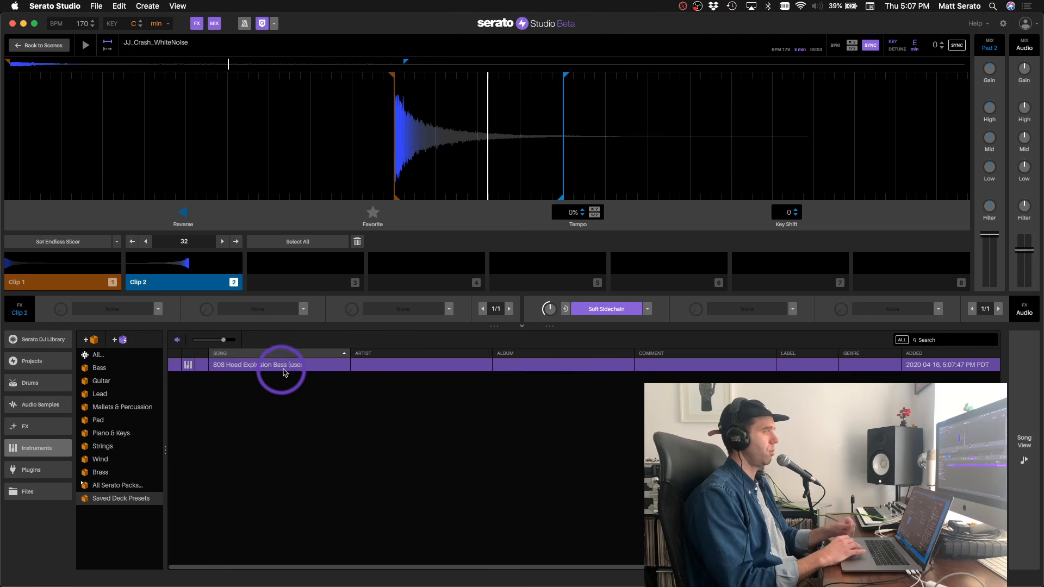
{"action": "left_click", "coordinate": [24, 47]}
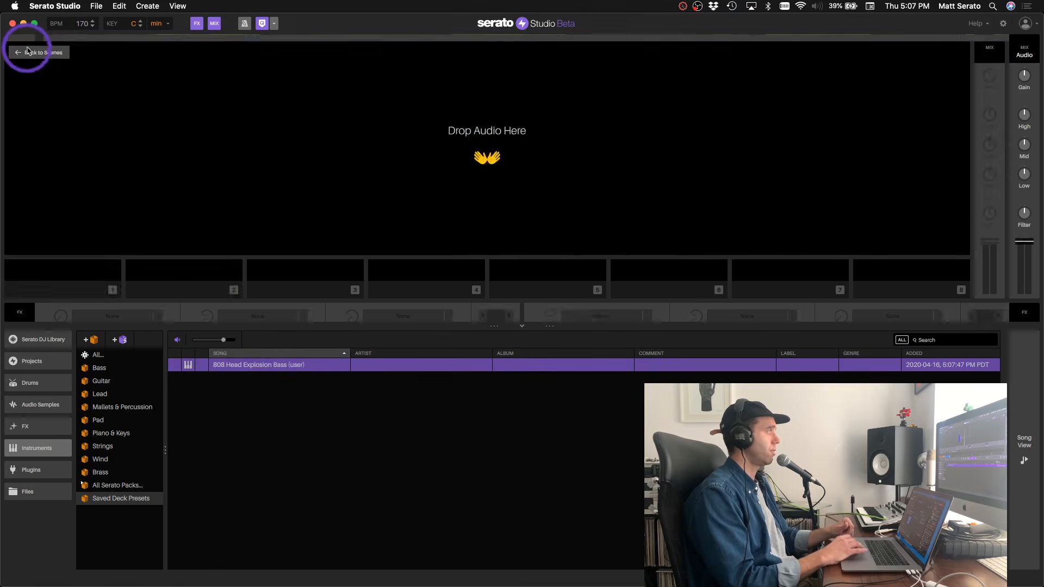
- Reopen the song timeline and play the reversed and forward crash transition from the last Drums scene into Everything
{"action": "scroll", "coordinate": [348, 87], "scroll_direction": "up", "scroll_amount": 2}
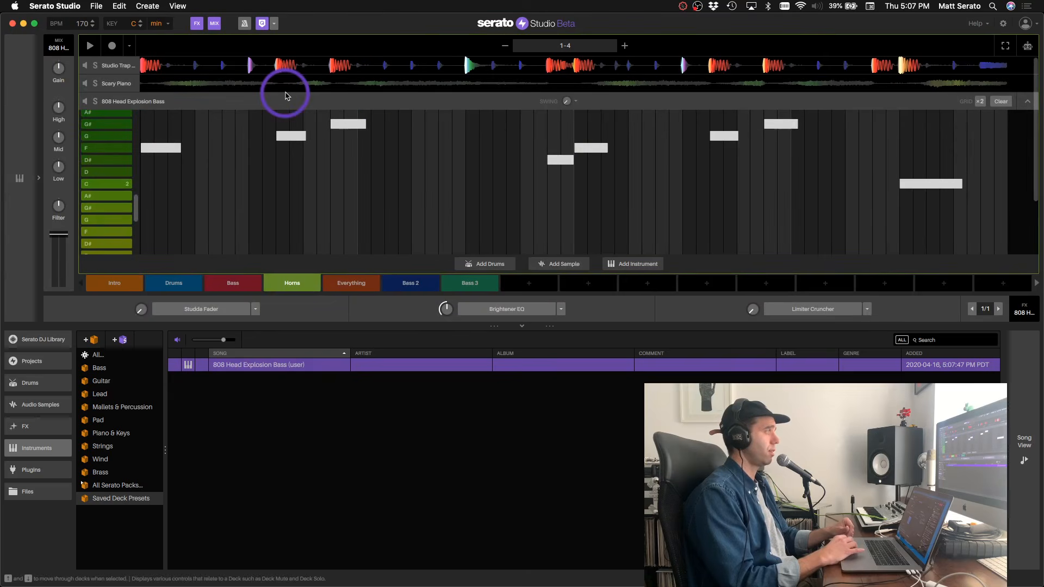
{"action": "scroll", "coordinate": [287, 96], "scroll_direction": "down", "scroll_amount": 3}
{"action": "scroll", "coordinate": [286, 96], "scroll_direction": "up", "scroll_amount": 5}
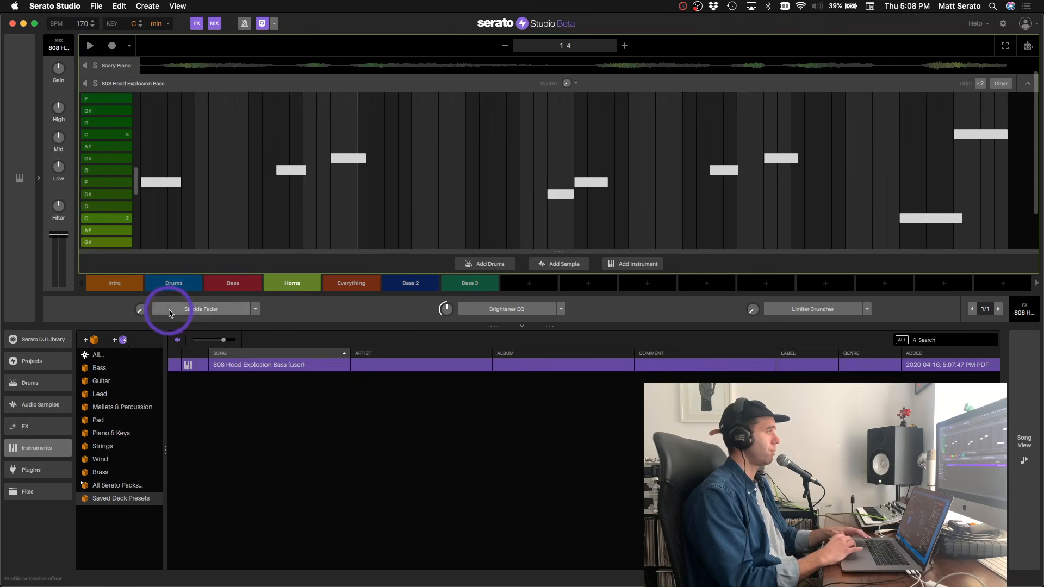
{"action": "left_click", "coordinate": [1024, 441]}
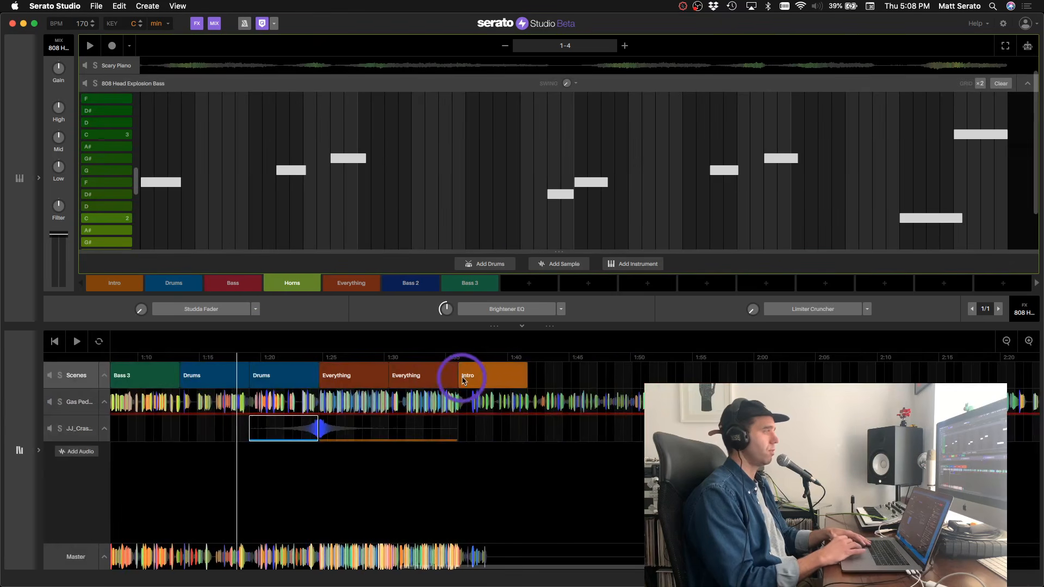
{"action": "left_click", "coordinate": [80, 428]}
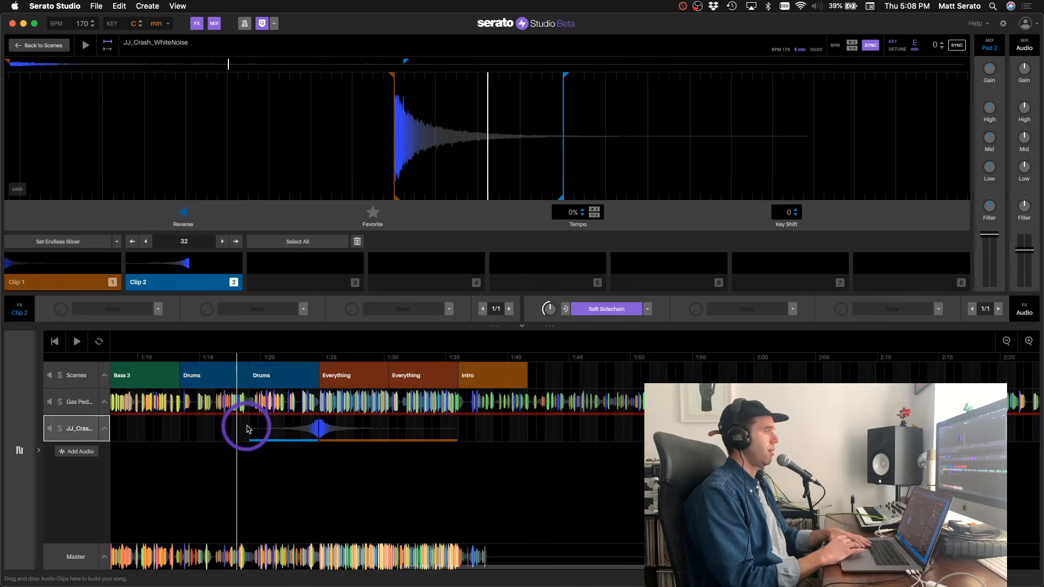
{"action": "key", "text": "space"}
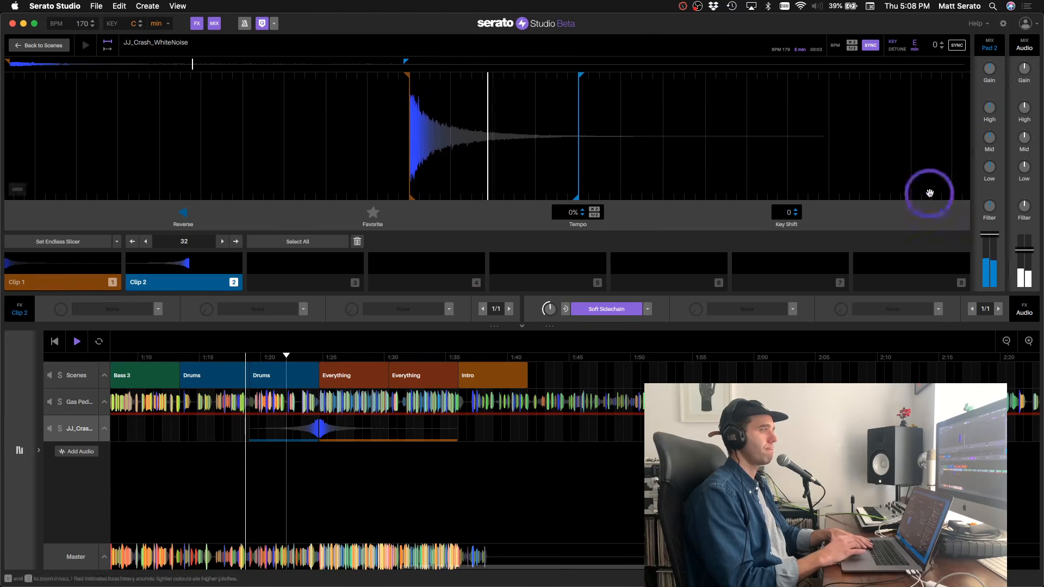
{"action": "left_click", "coordinate": [1006, 341]}
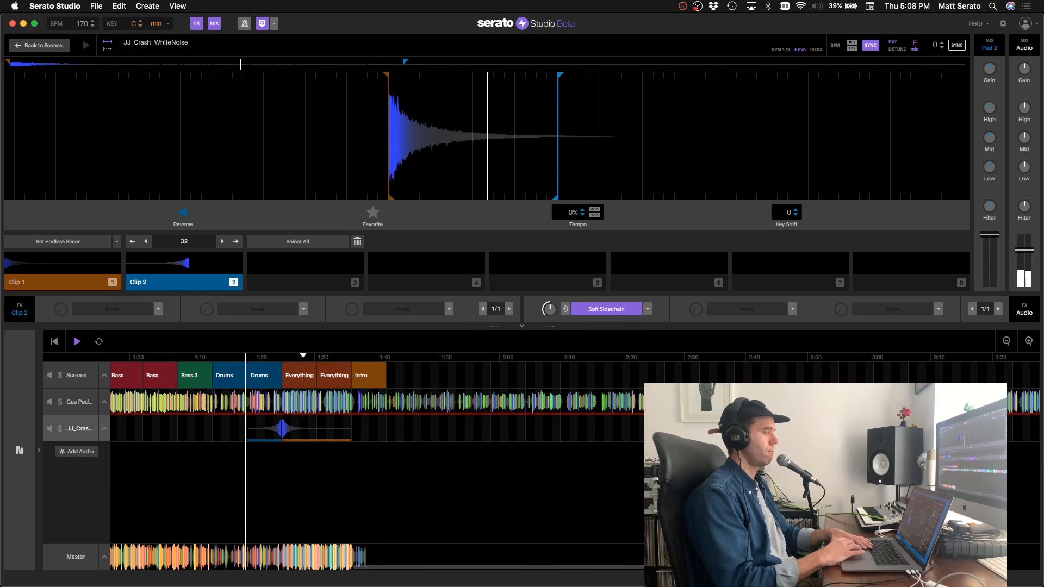
- Stop playback, switch to System Preferences to view the iMac display settings, and quit it
{"action": "key", "text": "super+Tab"}
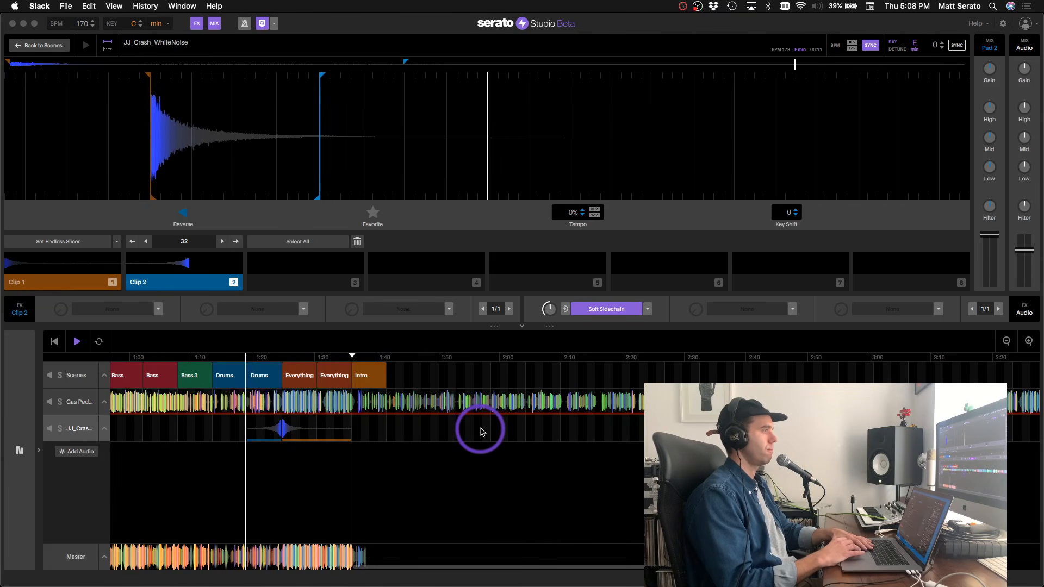
{"action": "left_click", "coordinate": [415, 419]}
{"action": "key", "text": "space"}
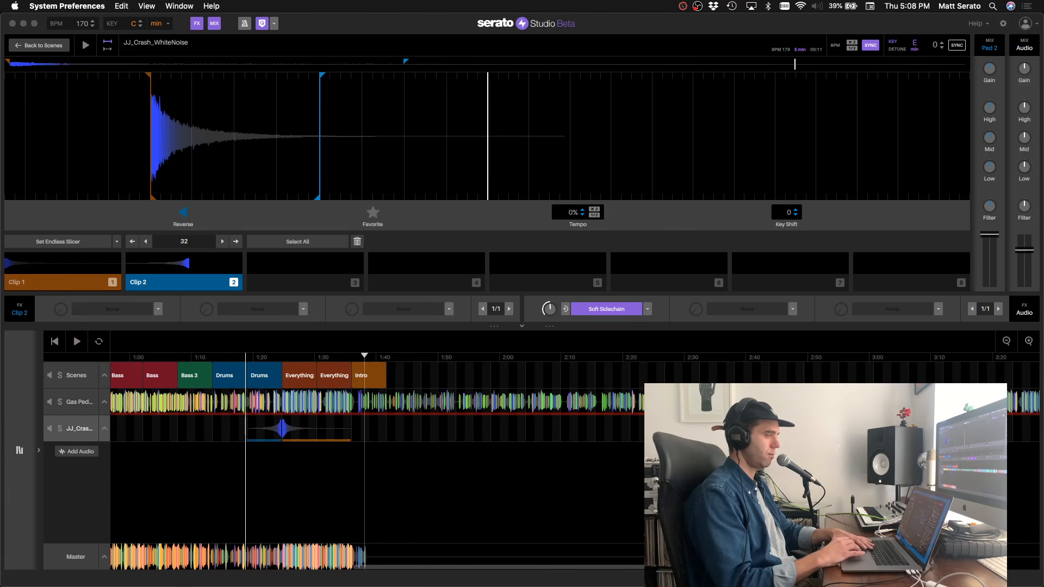
{"action": "key", "text": "super+Tab"}
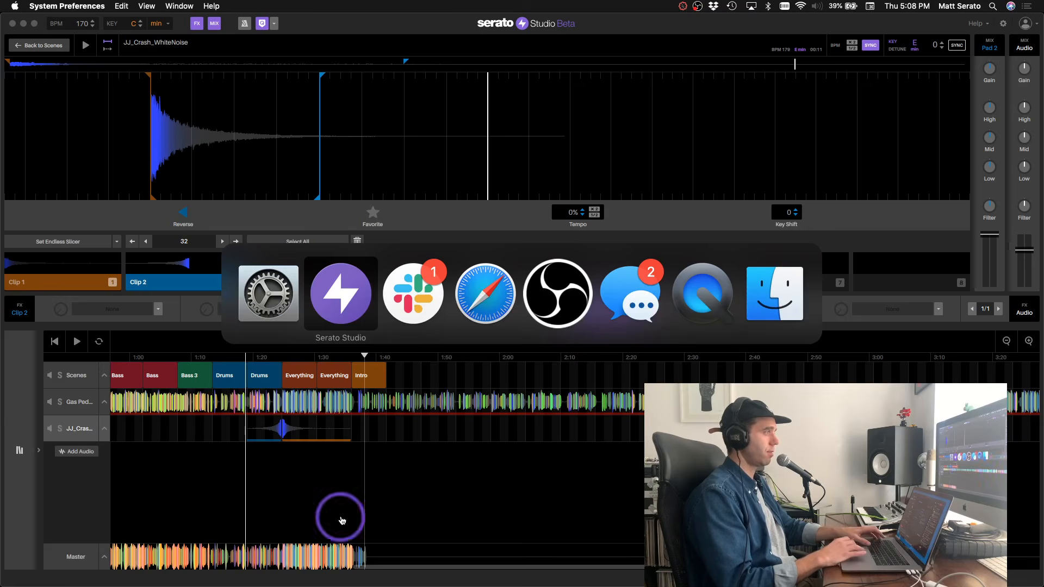
{"action": "left_click", "coordinate": [274, 304]}
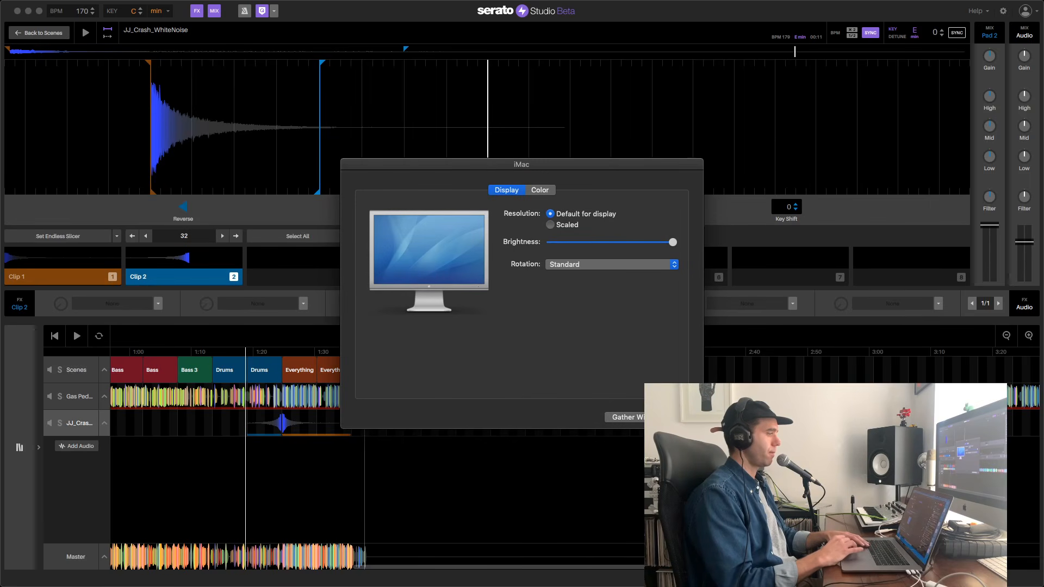
{"action": "key", "text": "super+q"}
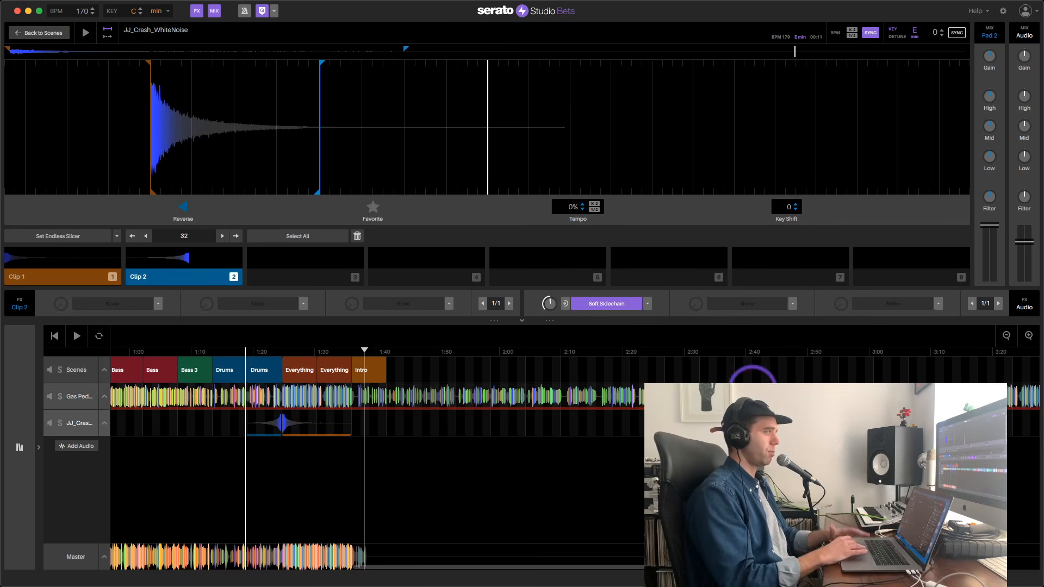
- Trim the end of the Gas Pedal acapella clip back to the start of the closing Intro scene
{"action": "left_click", "coordinate": [1005, 335]}
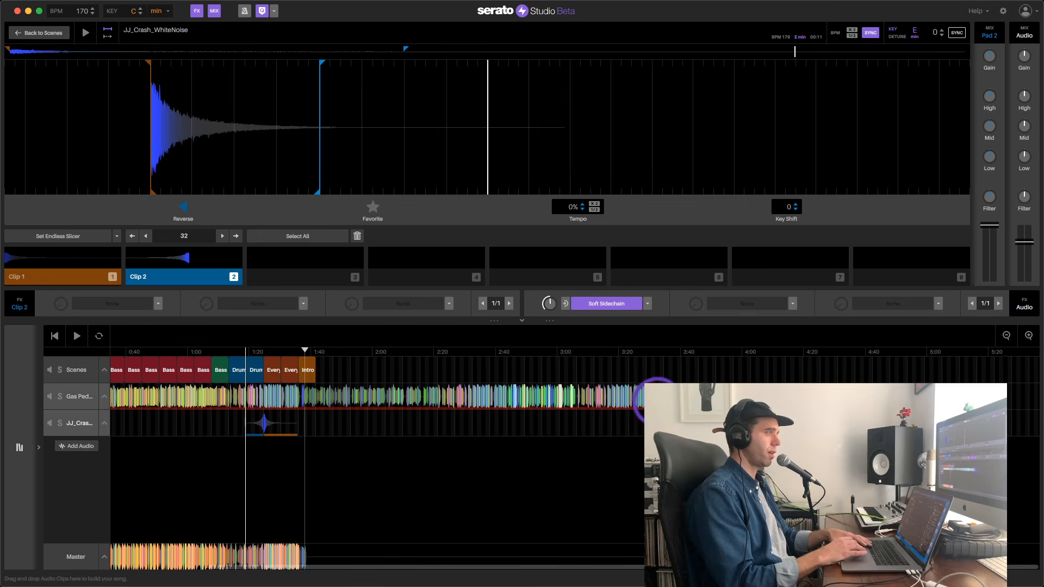
{"action": "left_click", "coordinate": [655, 396]}
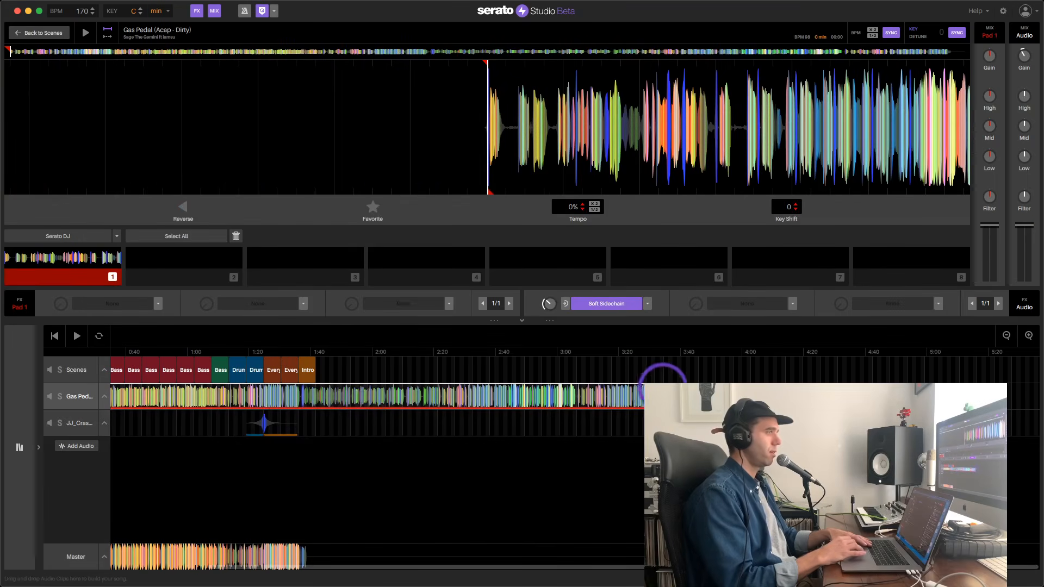
{"action": "left_click_drag", "start_coordinate": [654, 396], "coordinate": [298, 395]}
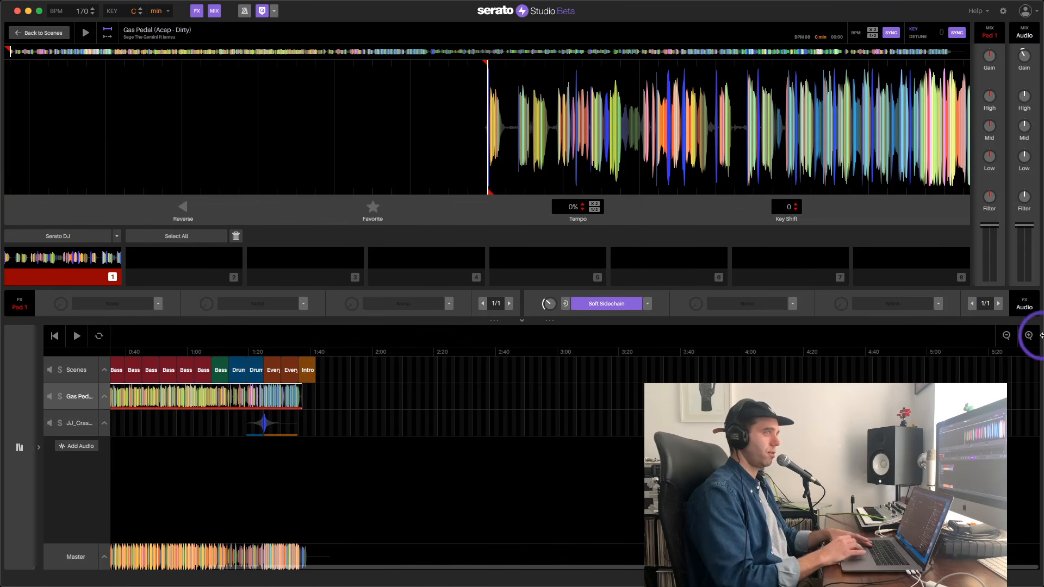
{"action": "left_click", "coordinate": [1028, 336]}
{"action": "scroll", "coordinate": [739, 423], "scroll_direction": "left", "scroll_amount": 12}
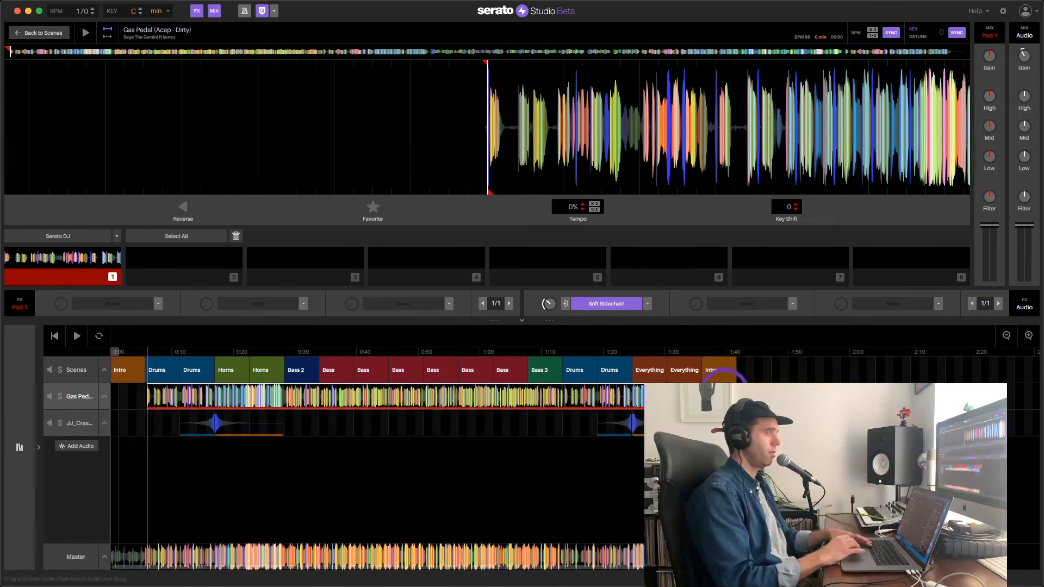
{"action": "left_click_drag", "start_coordinate": [734, 396], "coordinate": [705, 397]}
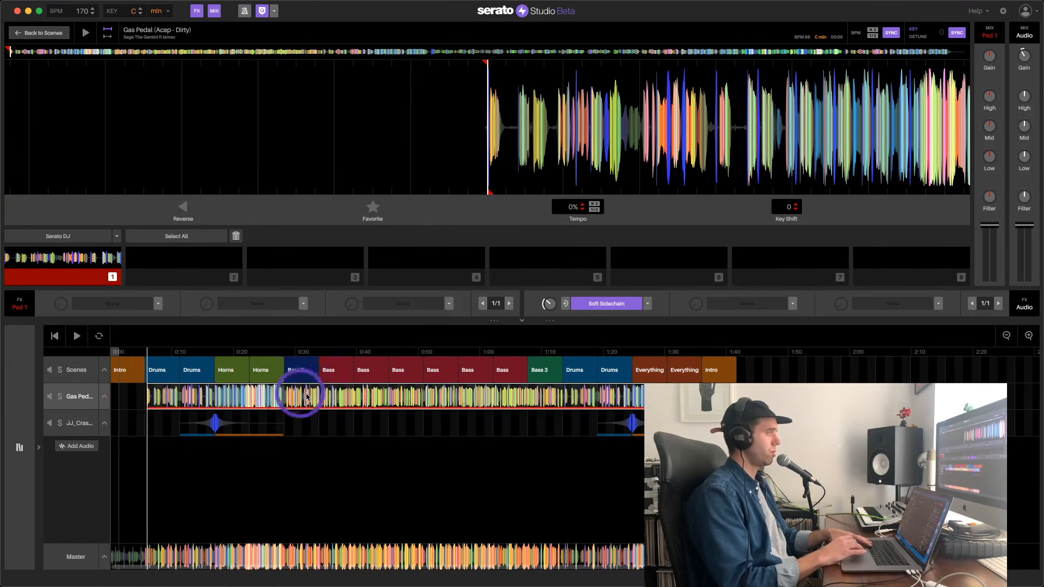
- Play the song from the opening Intro scene
{"action": "left_click", "coordinate": [114, 401]}
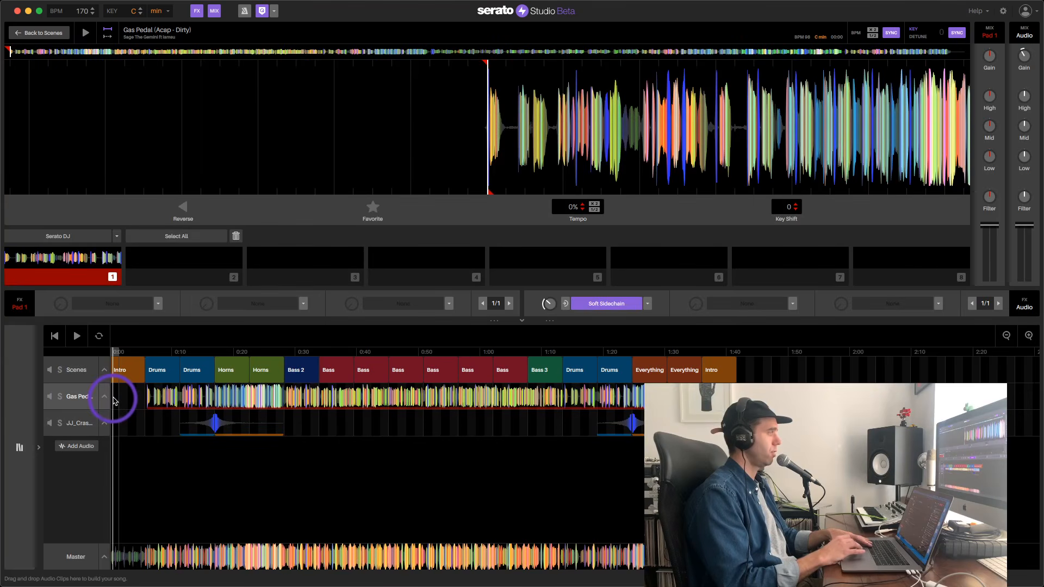
{"action": "left_click", "coordinate": [116, 369]}
{"action": "left_click", "coordinate": [77, 337]}
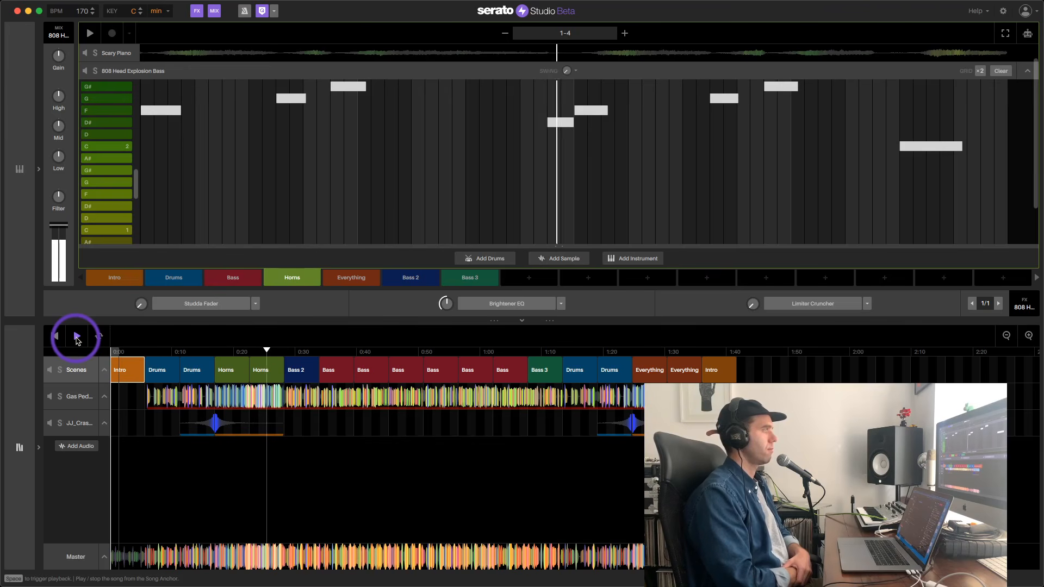
- Show the 808 Head Explosion Bass instrument and lower its channel gain to about -3.9 dB during playback
{"action": "left_click", "coordinate": [40, 170]}
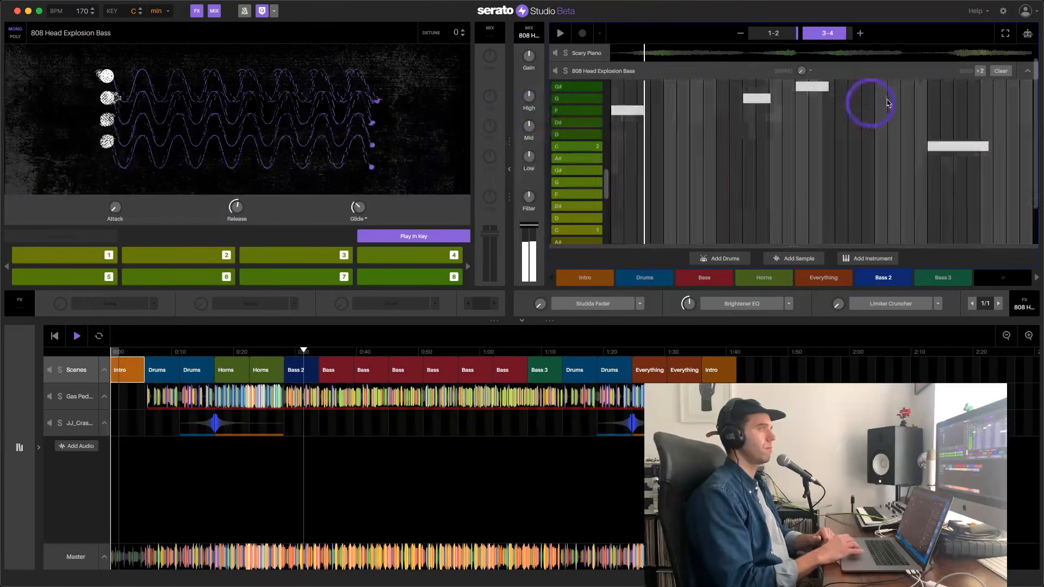
{"action": "left_click", "coordinate": [1026, 72]}
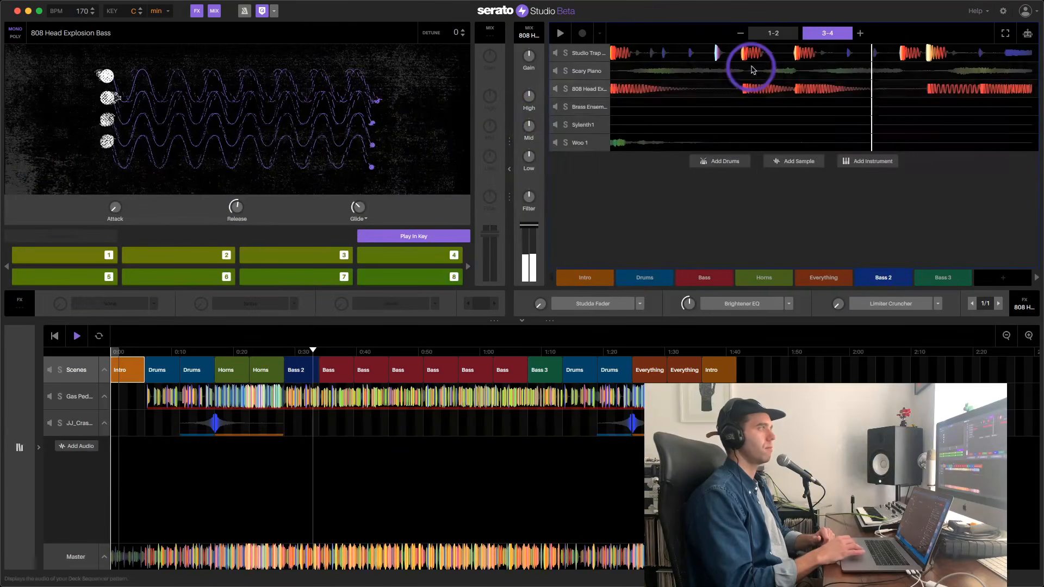
{"action": "left_click", "coordinate": [584, 89]}
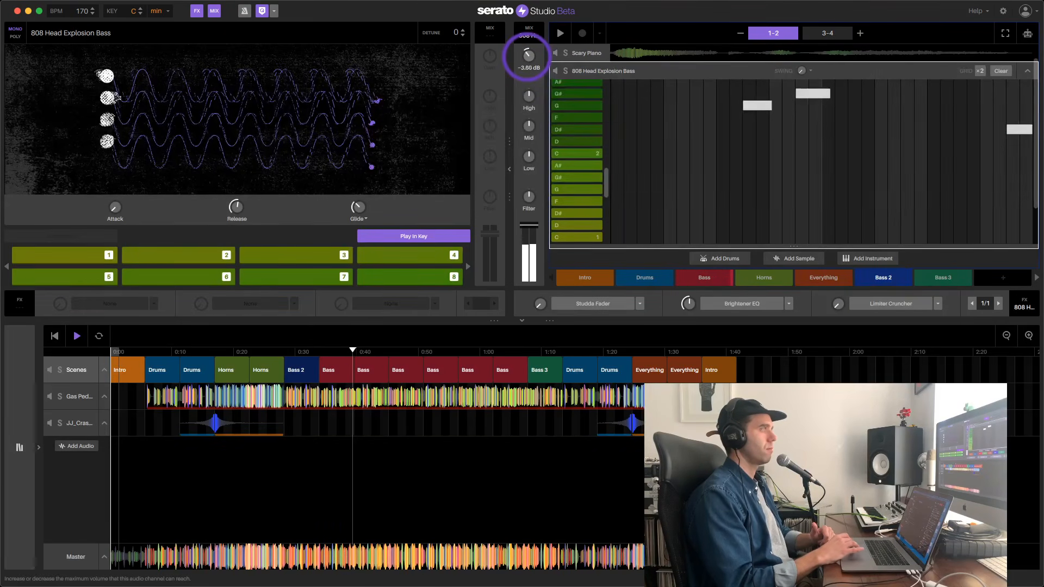
{"action": "left_click_drag", "start_coordinate": [526, 56], "coordinate": [527, 58]}
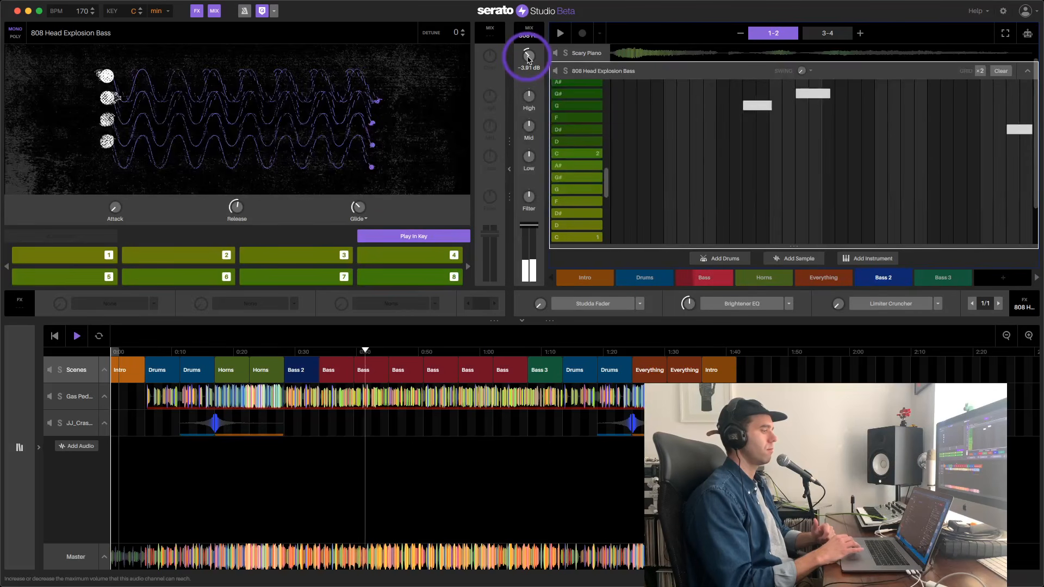
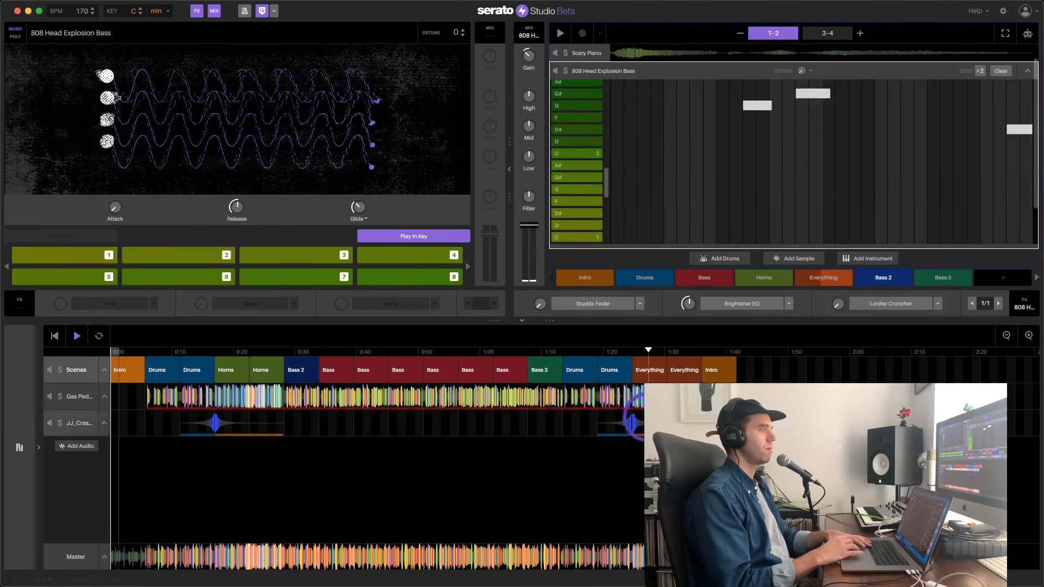
- Duplicate the last Everything scene twice in the song timeline, replacing the closing Intro scene
{"action": "left_click", "coordinate": [698, 379]}
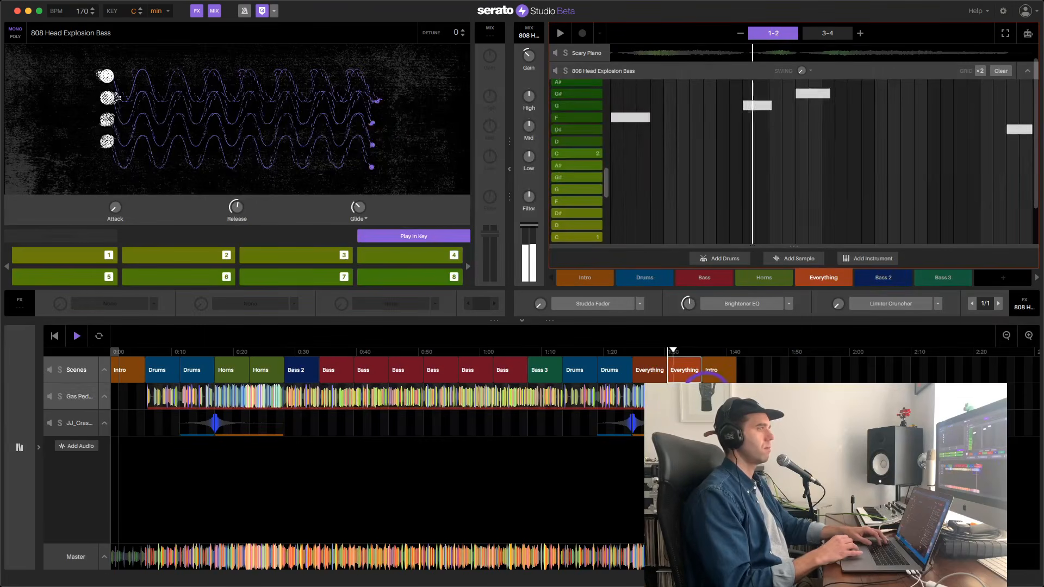
{"action": "left_click", "coordinate": [1029, 336]}
{"action": "left_click", "coordinate": [1029, 336]}
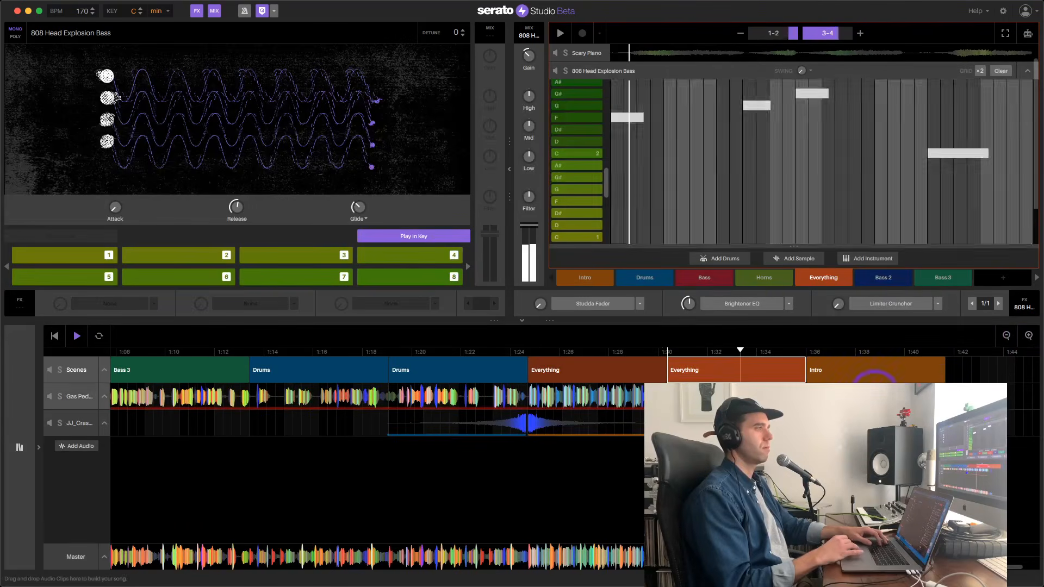
{"action": "left_click", "coordinate": [838, 394]}
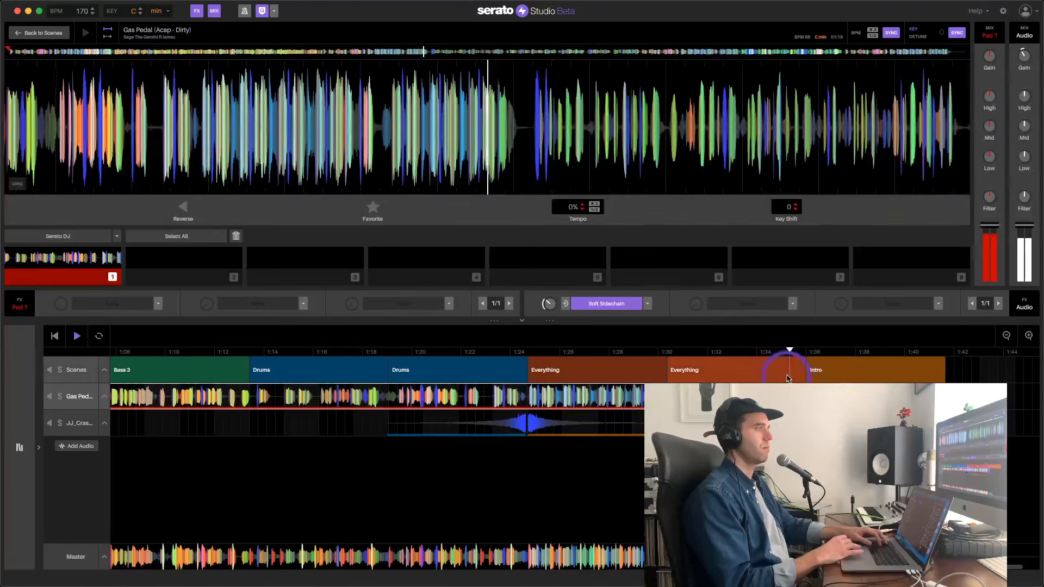
{"action": "left_click", "coordinate": [783, 376]}
{"action": "key", "text": "super+d"}
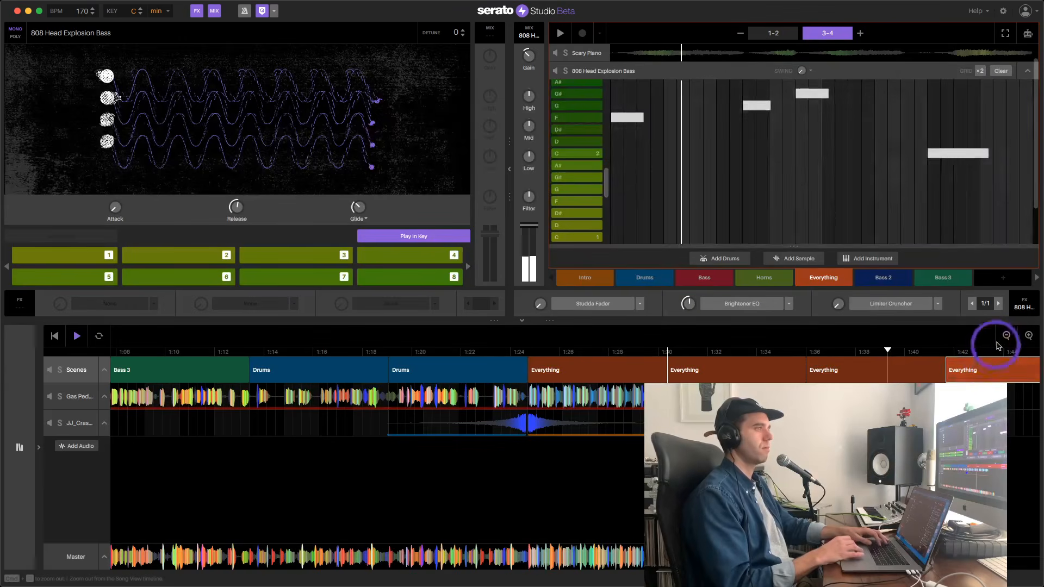
- Add a Horns scene after the last Everything scene, duplicate it once, and stop playback
{"action": "left_click", "coordinate": [1006, 336]}
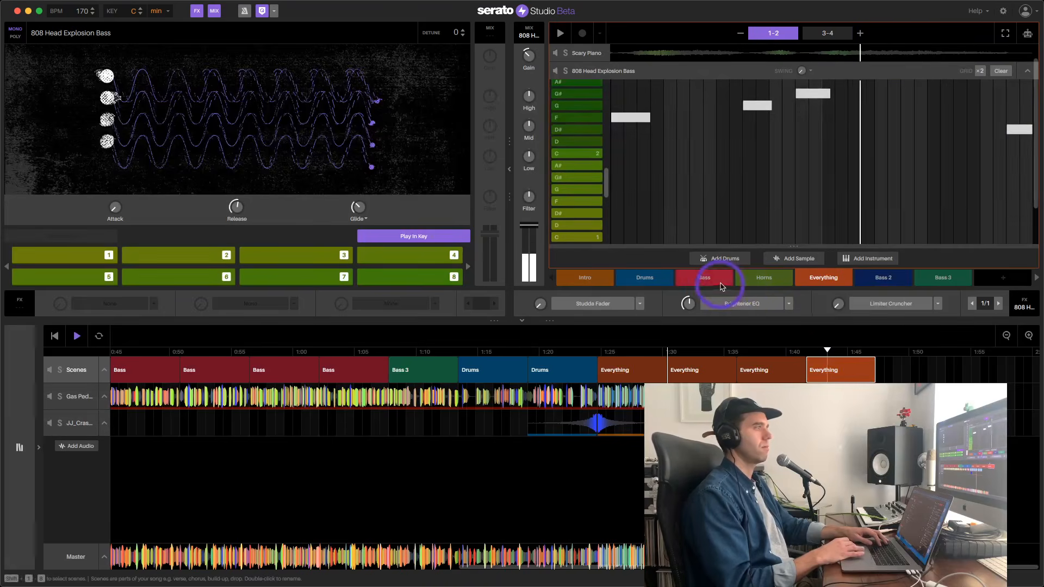
{"action": "left_click_drag", "start_coordinate": [763, 279], "coordinate": [903, 367]}
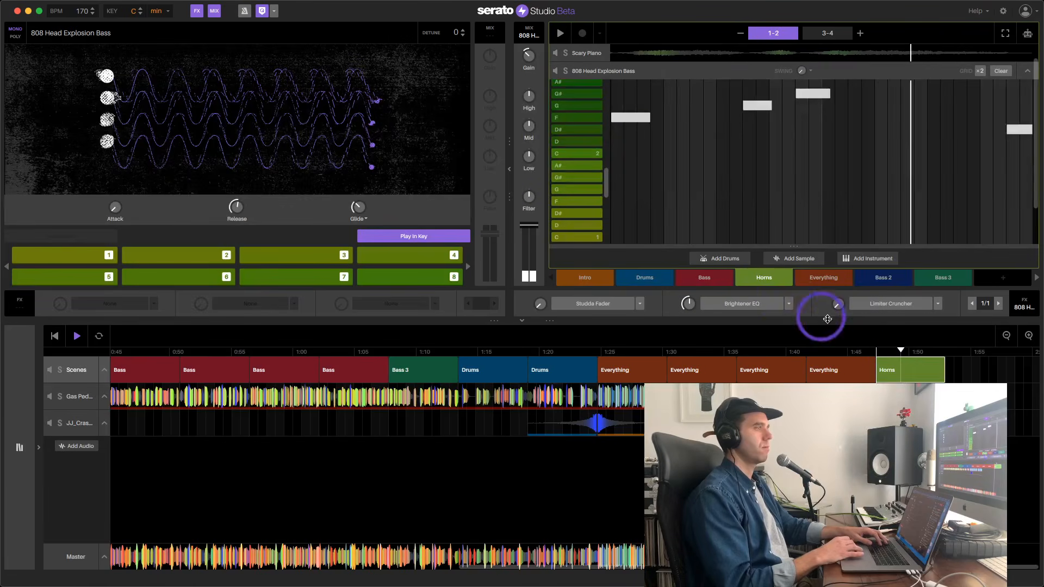
{"action": "key", "text": "super+d"}
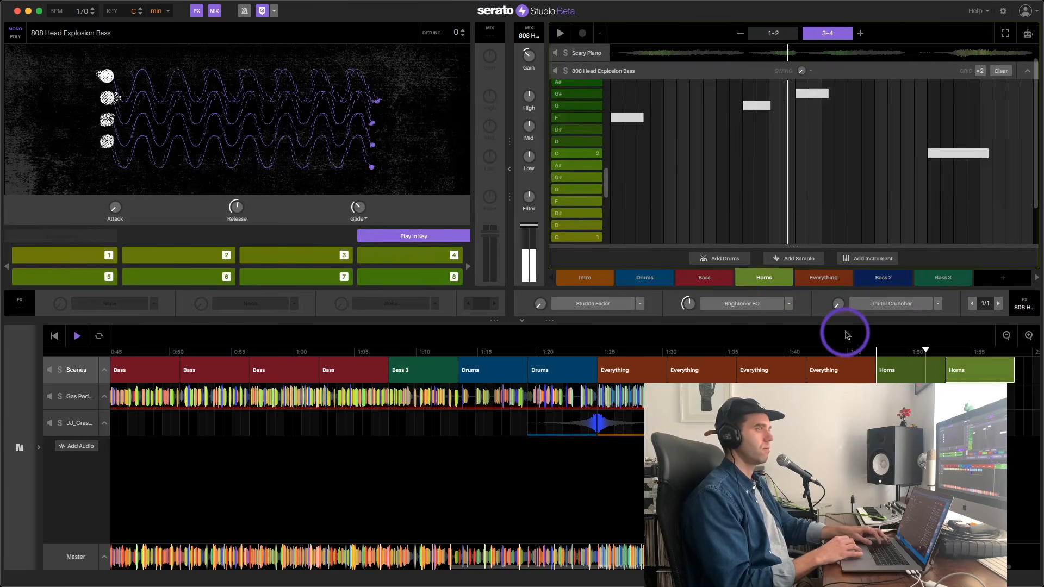
{"action": "left_click", "coordinate": [700, 278]}
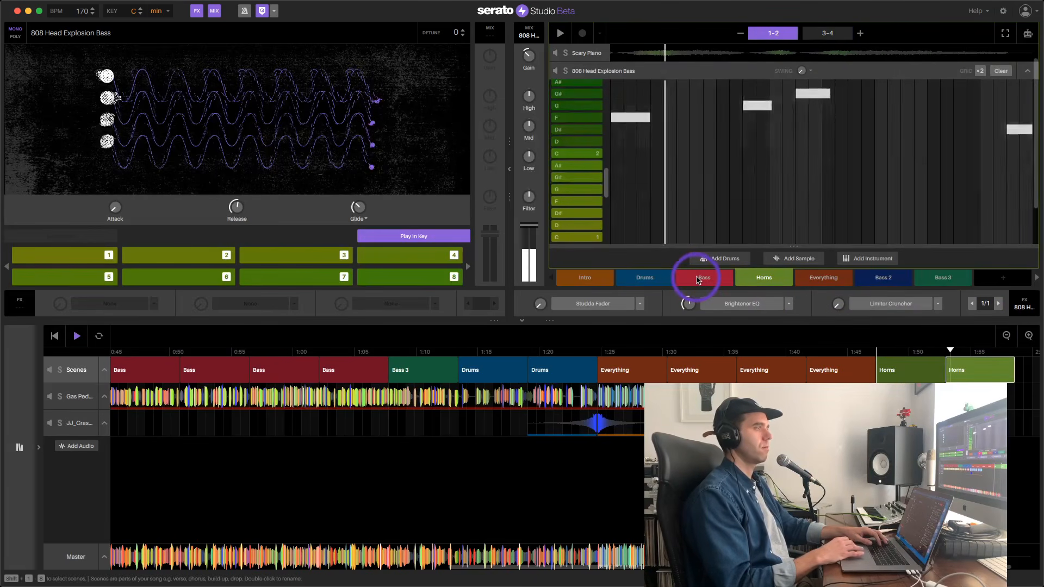
{"action": "left_click", "coordinate": [654, 279]}
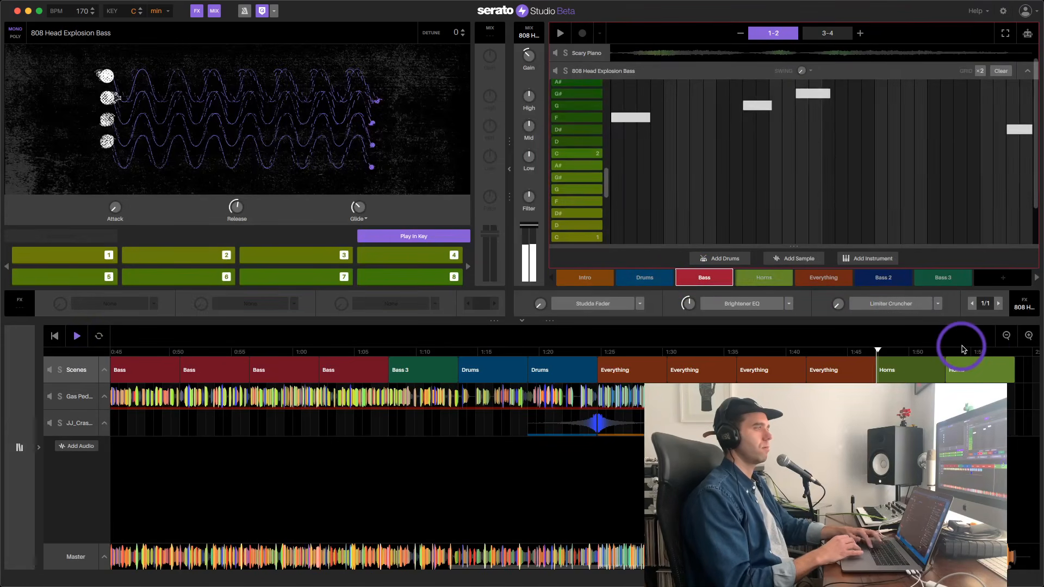
{"action": "key", "text": "space"}
- Move the first cue's start marker in the Gas Pedal acapella slightly earlier, before the opening sound's burst
{"action": "left_click", "coordinate": [1004, 336]}
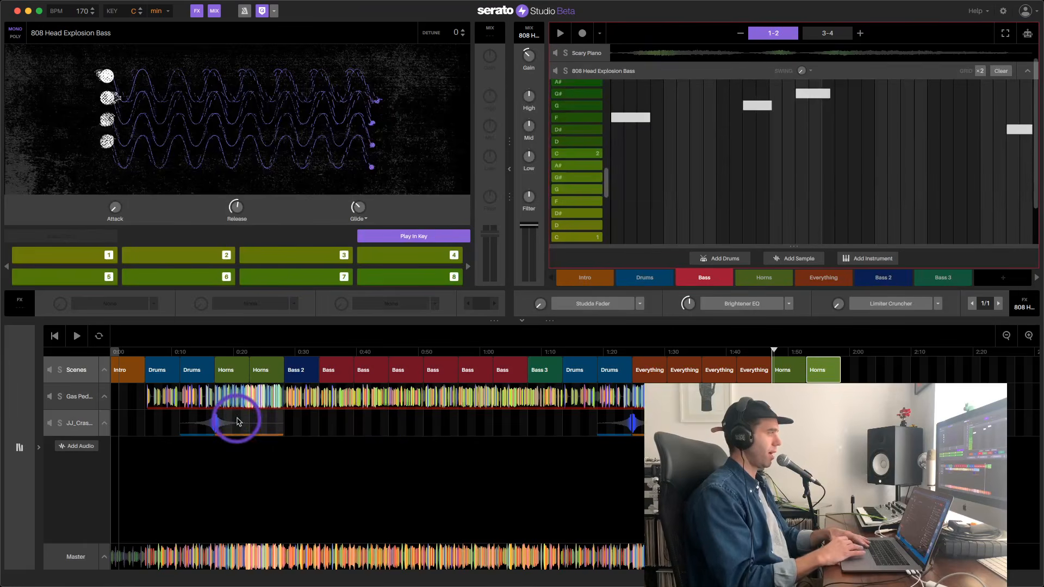
{"action": "left_click", "coordinate": [83, 399]}
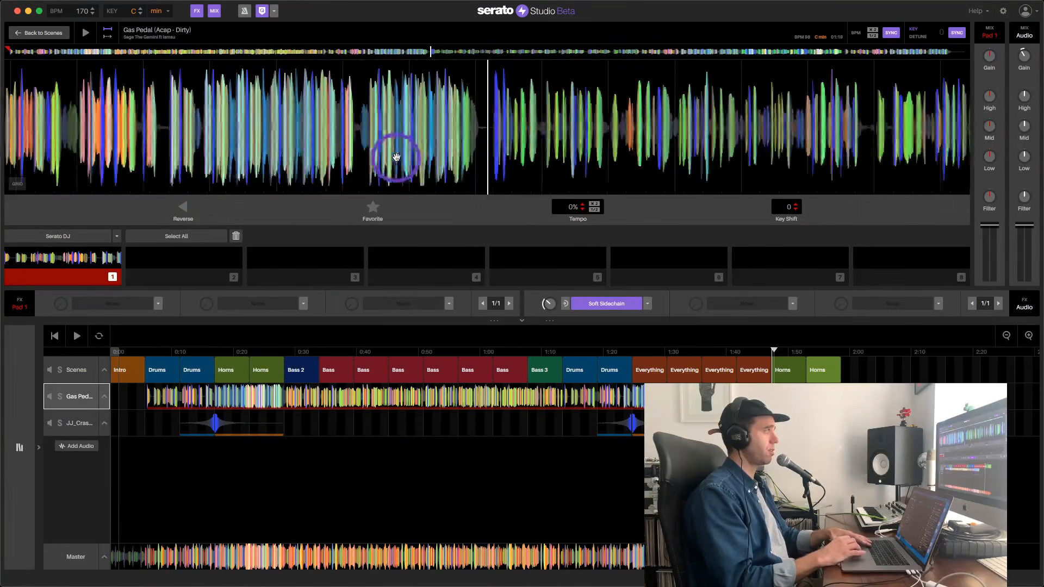
{"action": "left_click", "coordinate": [60, 282]}
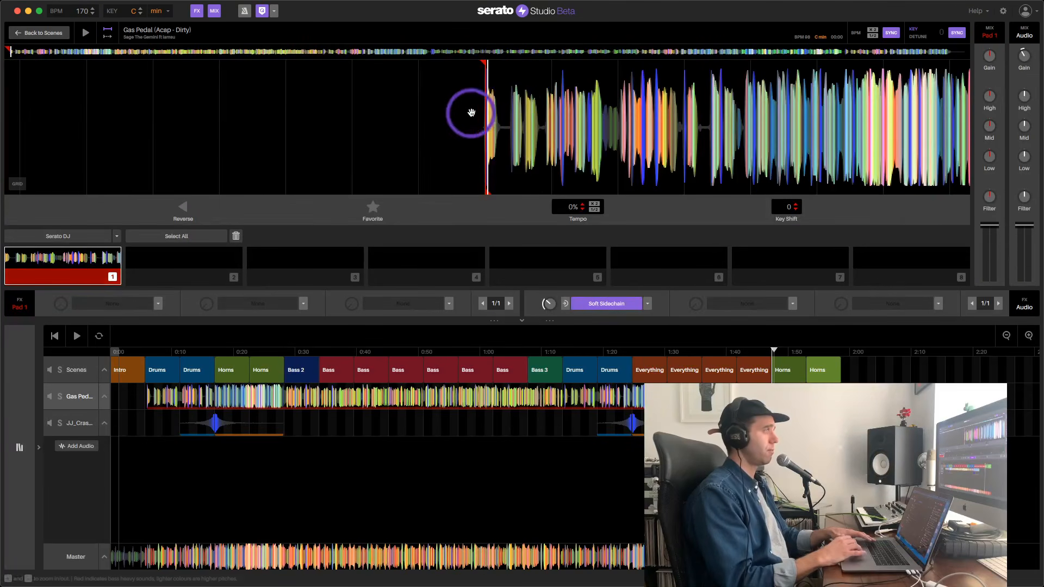
{"action": "key", "text": "plus"}
{"action": "key", "text": "plus"}
{"action": "key", "text": "plus"}
{"action": "key", "text": "plus"}
{"action": "key", "text": "plus"}
{"action": "key", "text": "plus"}
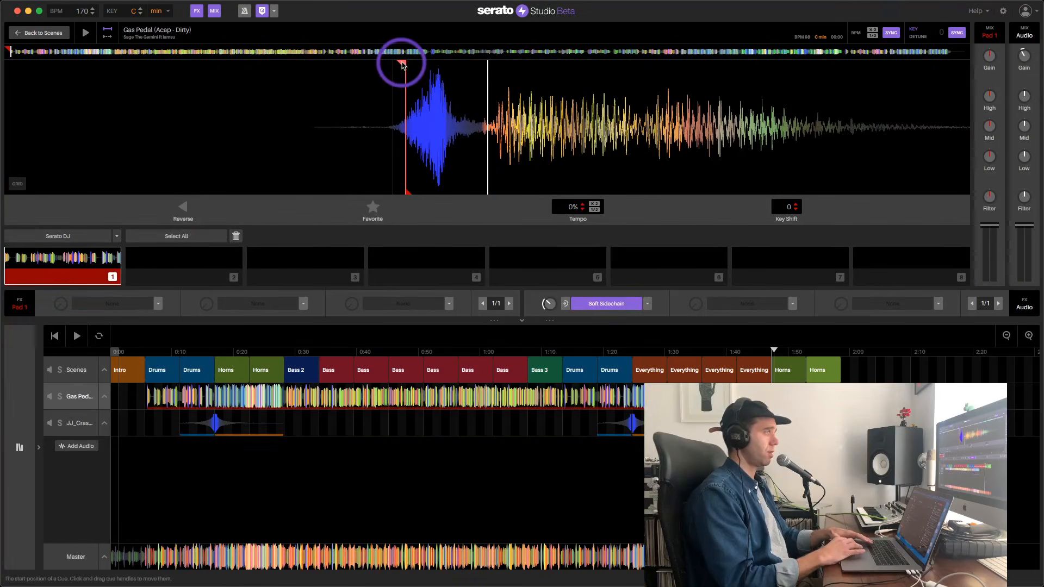
{"action": "left_click_drag", "start_coordinate": [402, 64], "coordinate": [397, 66]}
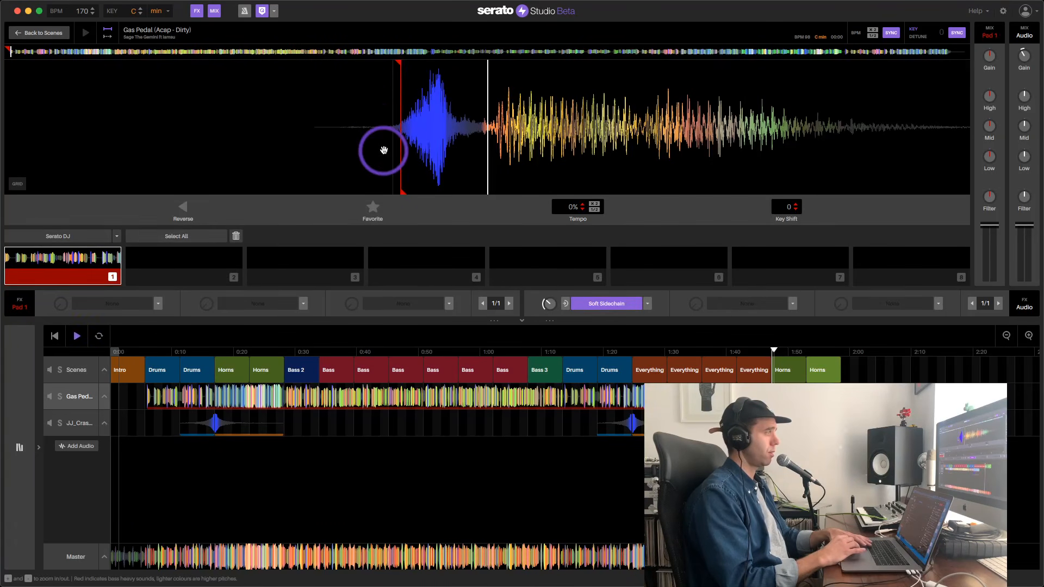
- Play from the first Drums scene, then shift the start marker of the acapella's first cue a little earlier again
{"action": "left_click", "coordinate": [154, 374]}
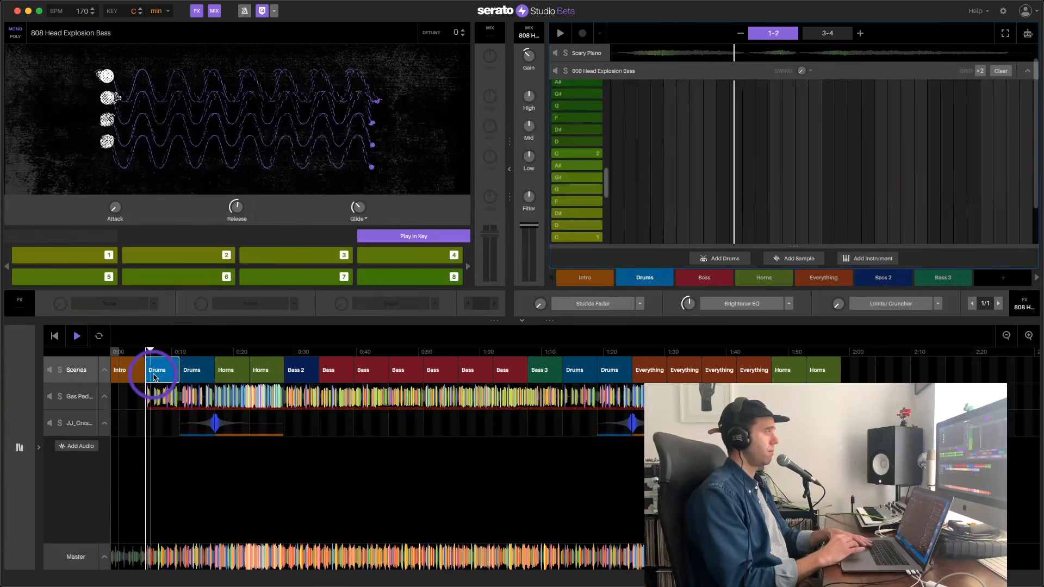
{"action": "left_click", "coordinate": [84, 401]}
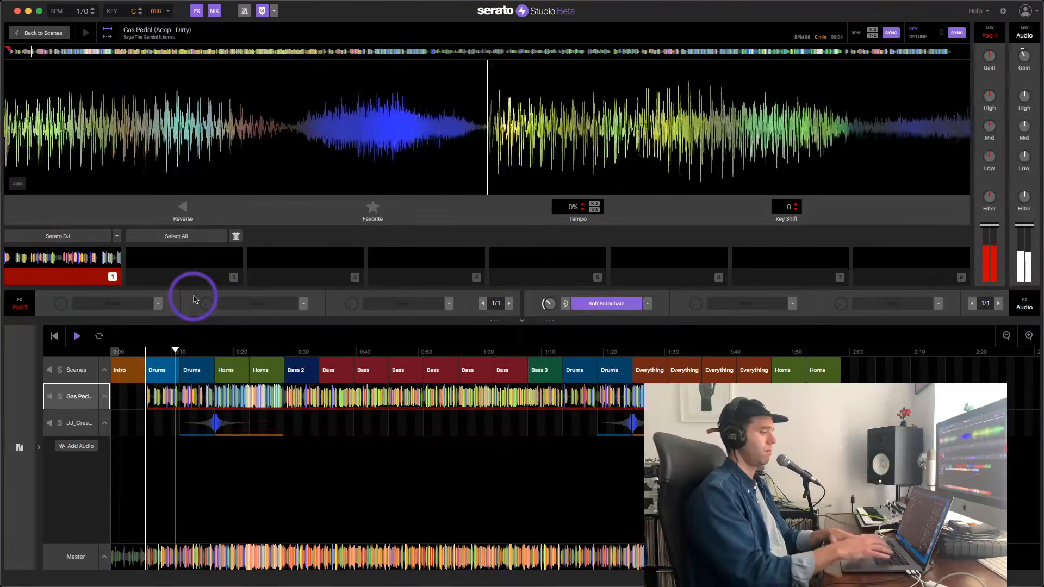
{"action": "left_click", "coordinate": [63, 273]}
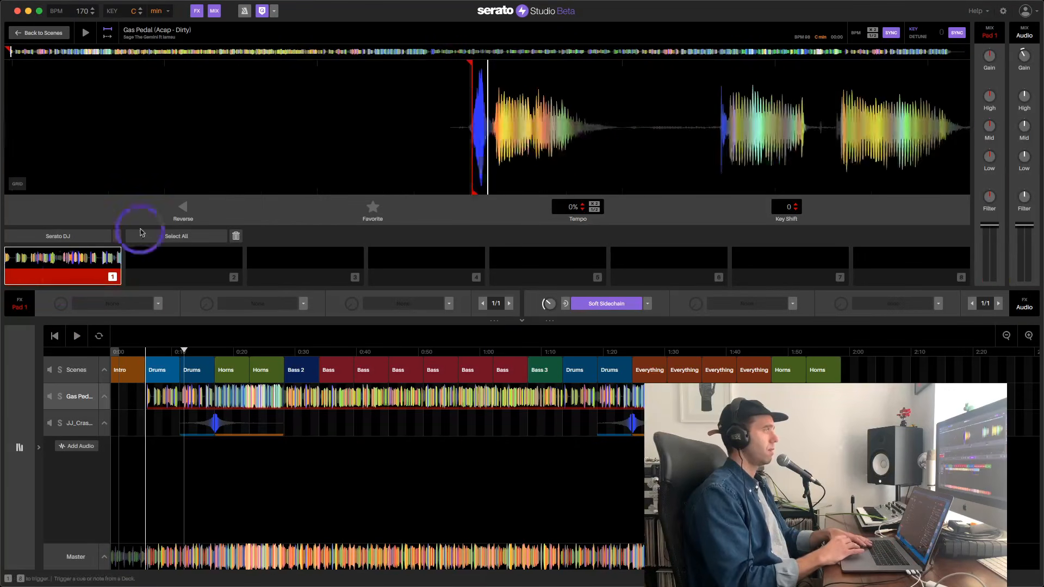
{"action": "left_click_drag", "start_coordinate": [472, 66], "coordinate": [456, 67]}
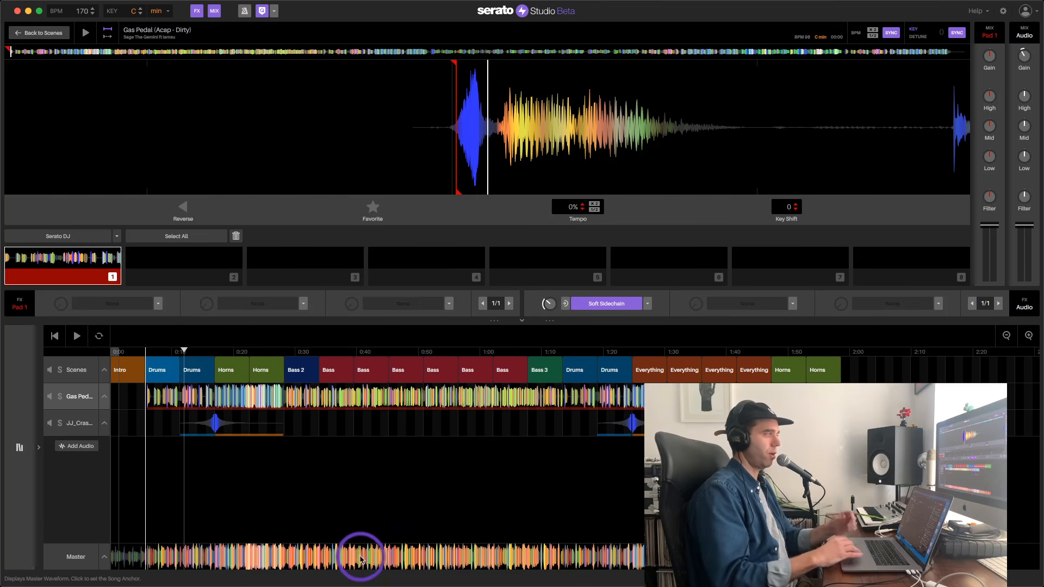
- Show the Master channel and sweep its filter during playback, returning it to neutral before stopping
{"action": "left_click", "coordinate": [82, 555]}
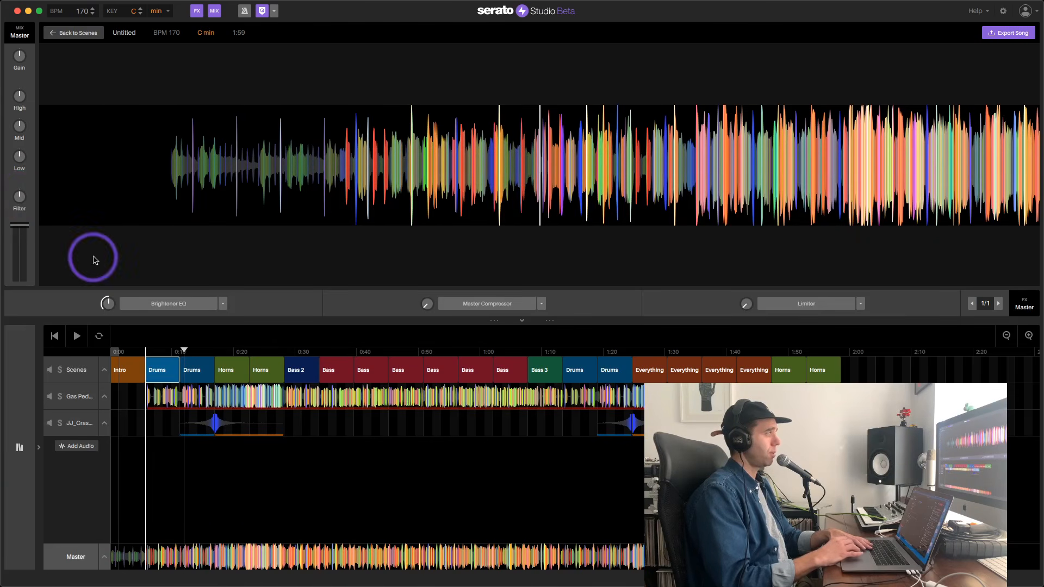
{"action": "key", "text": "space"}
{"action": "left_click_drag", "start_coordinate": [19, 196], "coordinate": [19, 196]}
{"action": "key", "text": "space"}
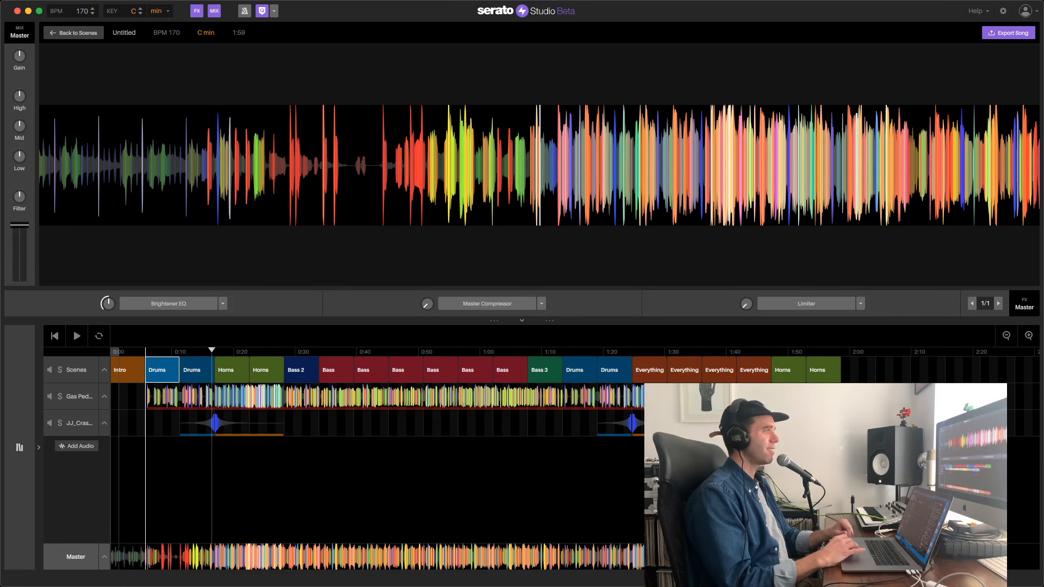
- Save the project as The Gas in the Wailshark beats folder
{"action": "key", "text": "super+s"}
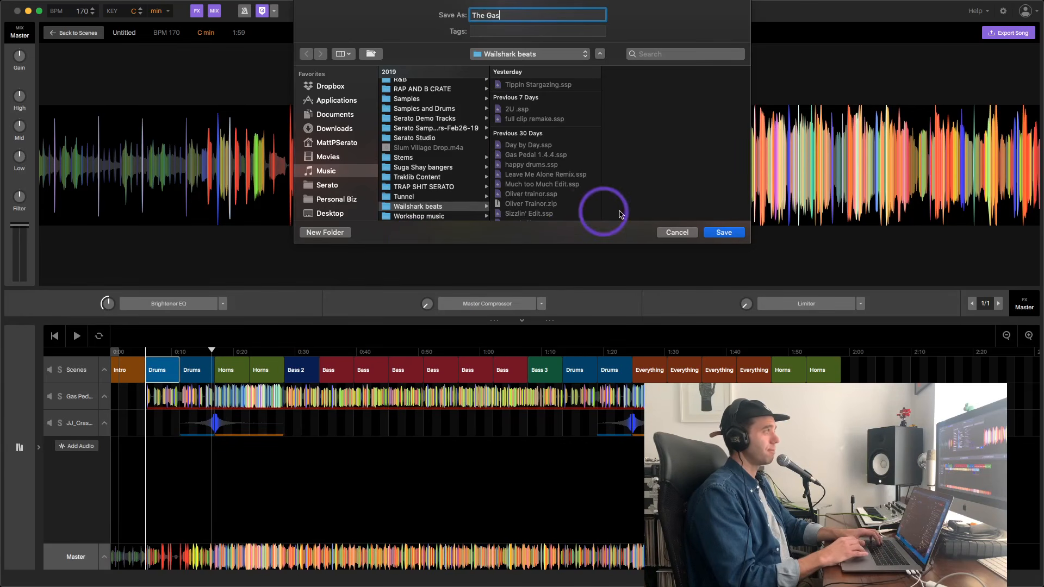
{"action": "left_click", "coordinate": [724, 234]}
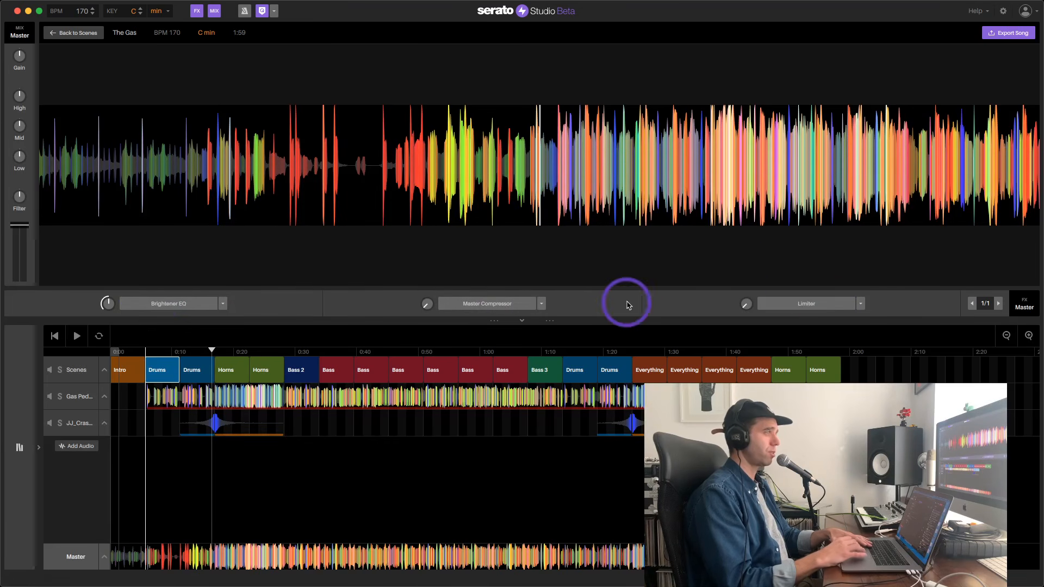
- Try the Brightener EQ, Master Compressor and Limiter on the Master channel, adjusting the compressor and limiter amounts during playback
{"action": "left_click", "coordinate": [170, 305]}
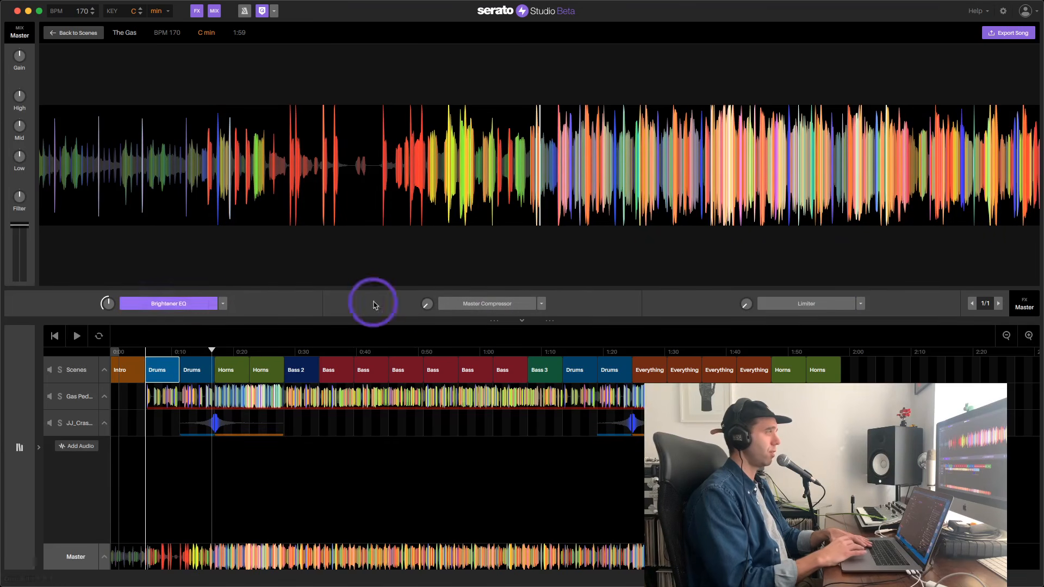
{"action": "key", "text": "space"}
{"action": "left_click", "coordinate": [485, 303]}
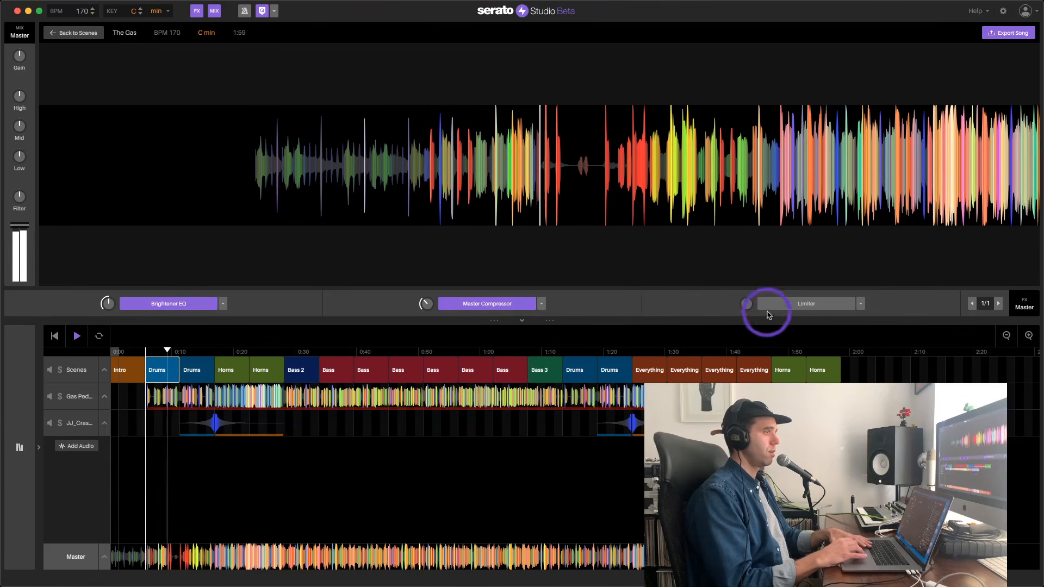
{"action": "left_click", "coordinate": [771, 303]}
{"action": "left_click_drag", "start_coordinate": [743, 306], "coordinate": [743, 299]}
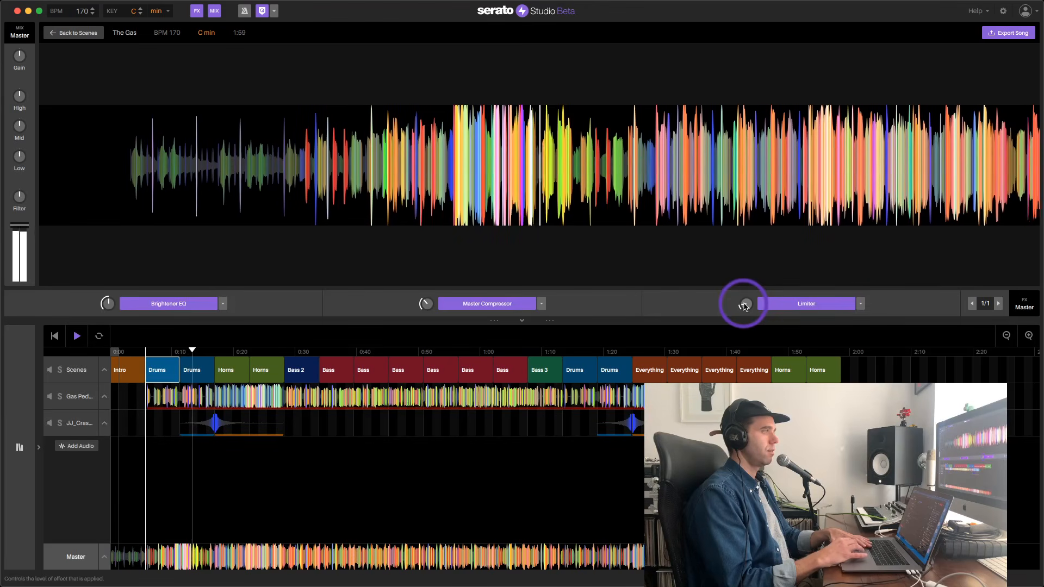
{"action": "left_click_drag", "start_coordinate": [424, 304], "coordinate": [422, 306]}
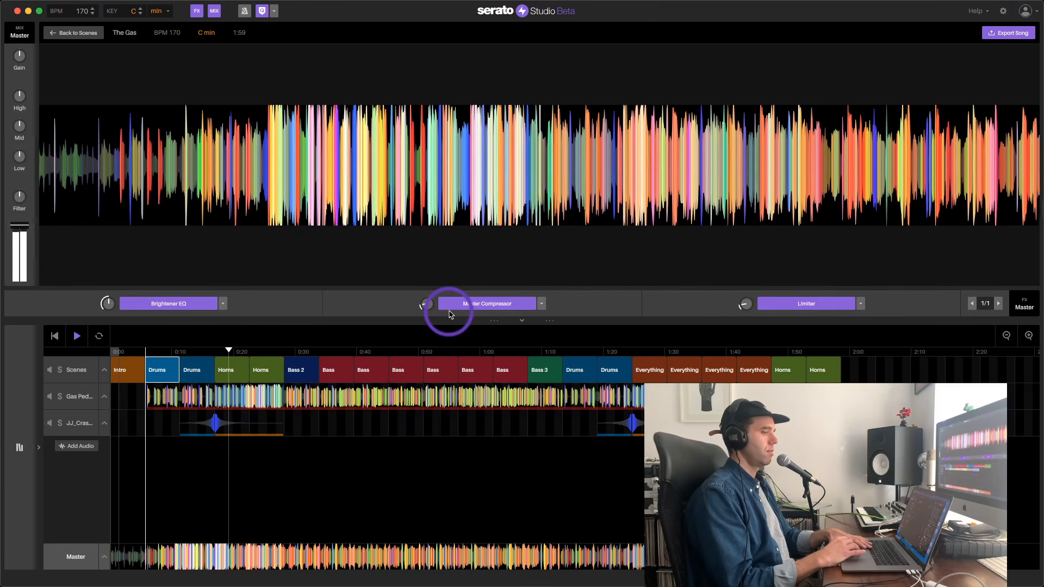
{"action": "key", "text": "space"}
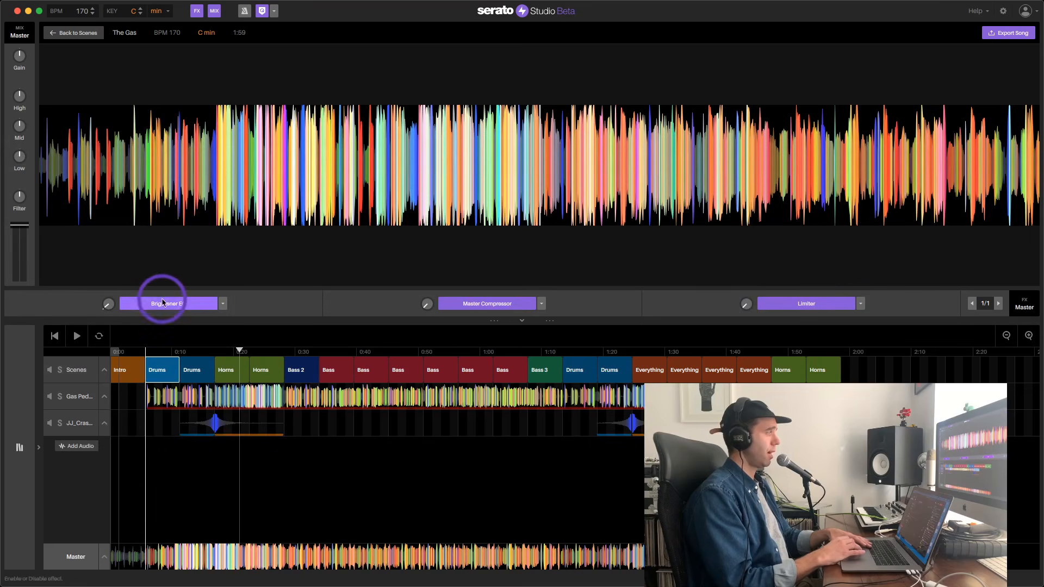
- Turn off the three built-in master effects and load the Ozone 8 Elements plugin into the first effect slot
{"action": "left_click", "coordinate": [19, 446]}
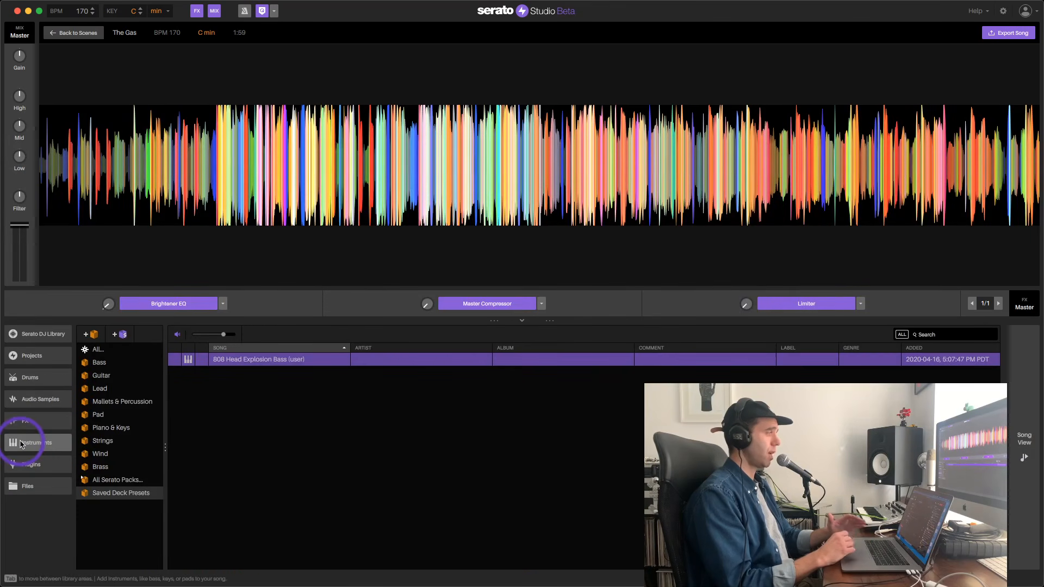
{"action": "left_click", "coordinate": [34, 464]}
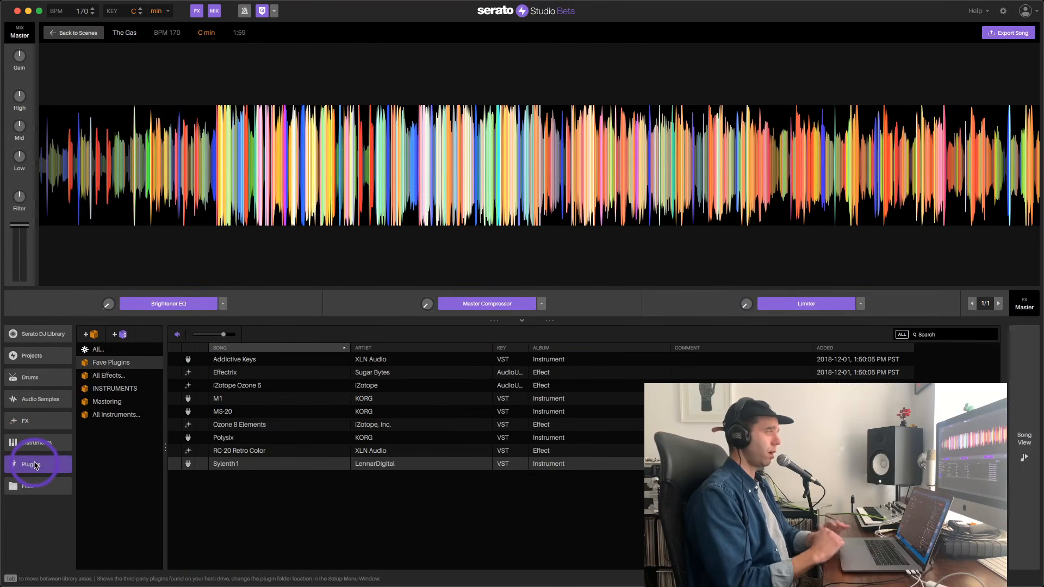
{"action": "left_click", "coordinate": [243, 427]}
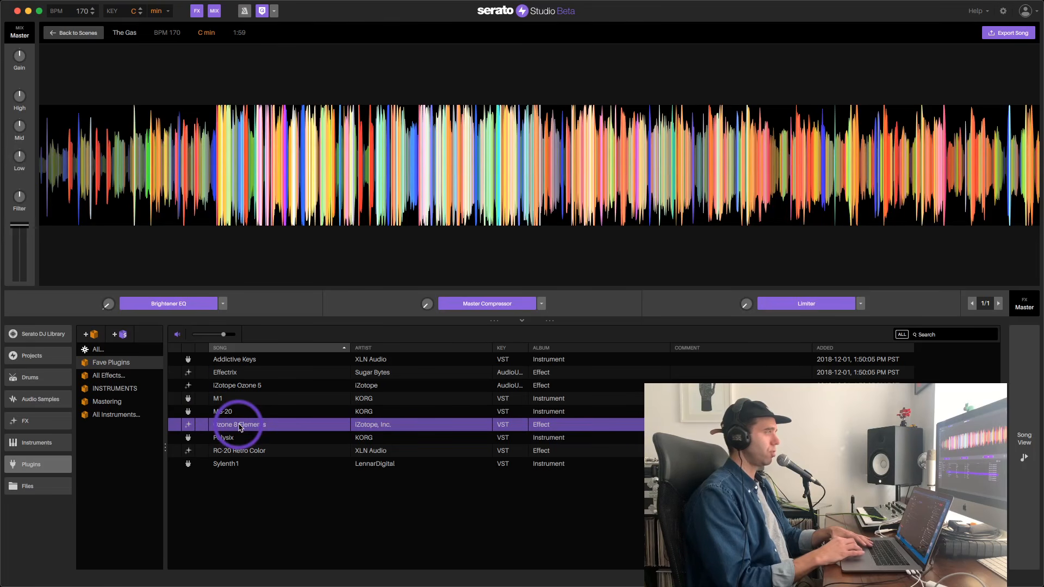
{"action": "left_click", "coordinate": [456, 304]}
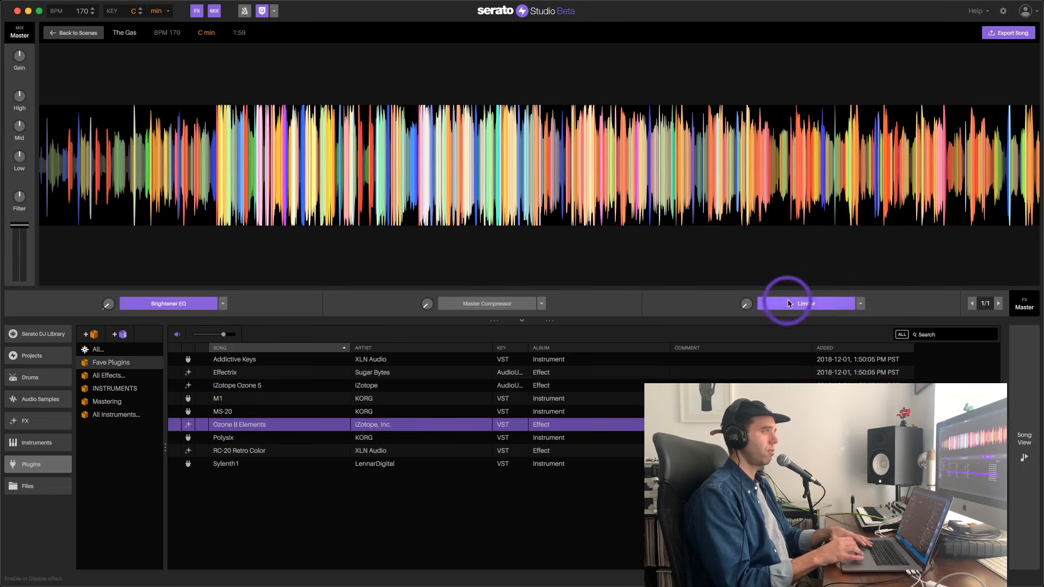
{"action": "left_click", "coordinate": [787, 303]}
{"action": "left_click", "coordinate": [163, 302]}
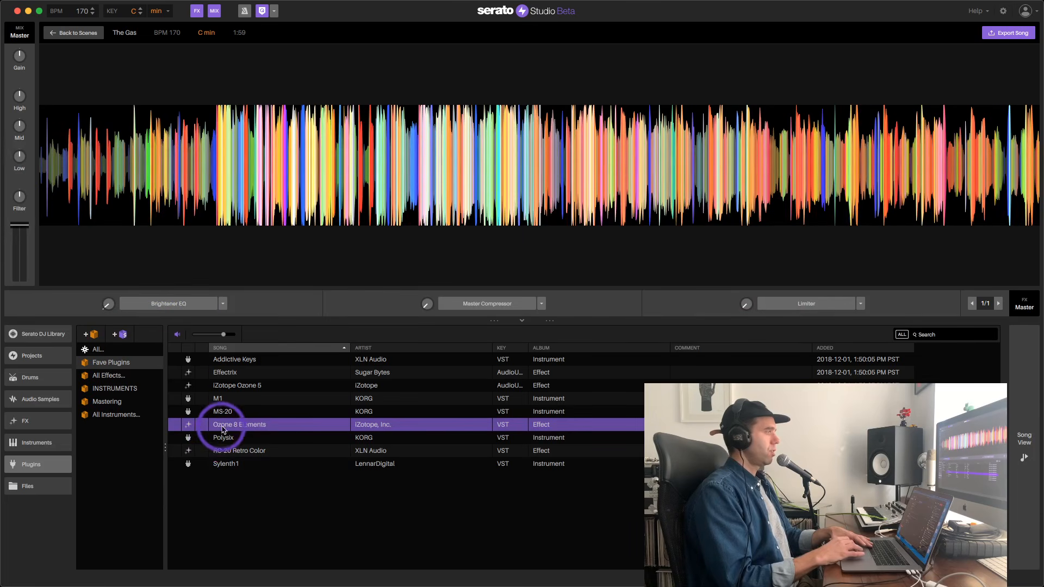
{"action": "left_click_drag", "start_coordinate": [224, 424], "coordinate": [175, 304]}
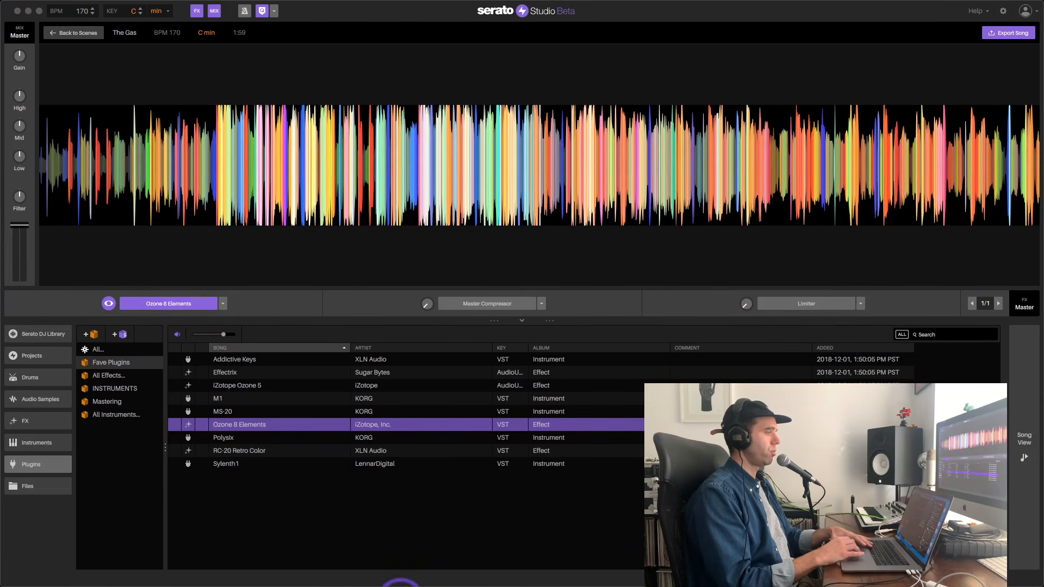
{"action": "left_click_drag", "start_coordinate": [333, 585], "coordinate": [684, 23]}
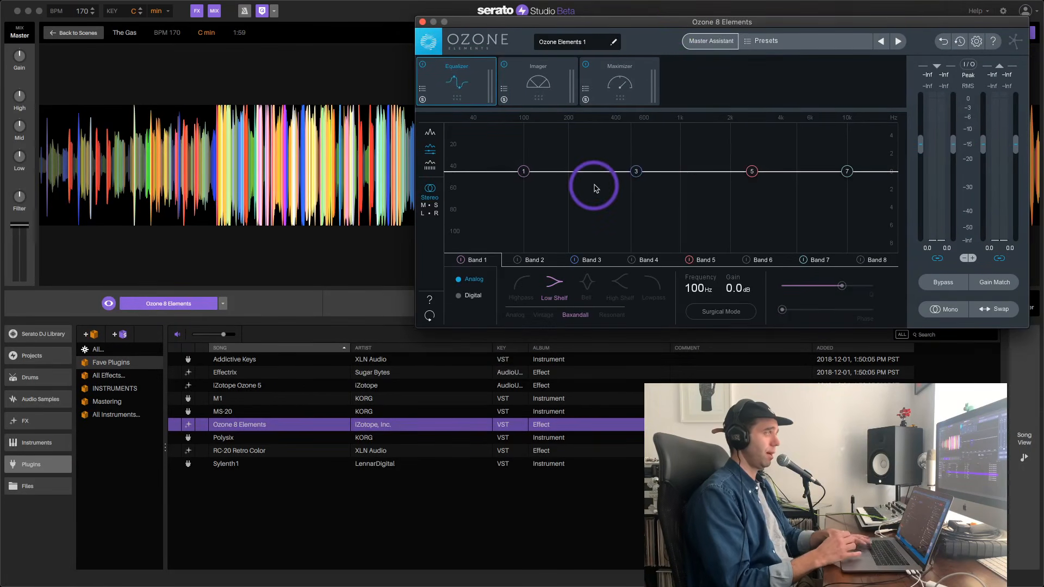
- Choose the Adaptive Dynamics preset in Ozone 8 Elements and audition it with song playback
{"action": "left_click", "coordinate": [898, 43]}
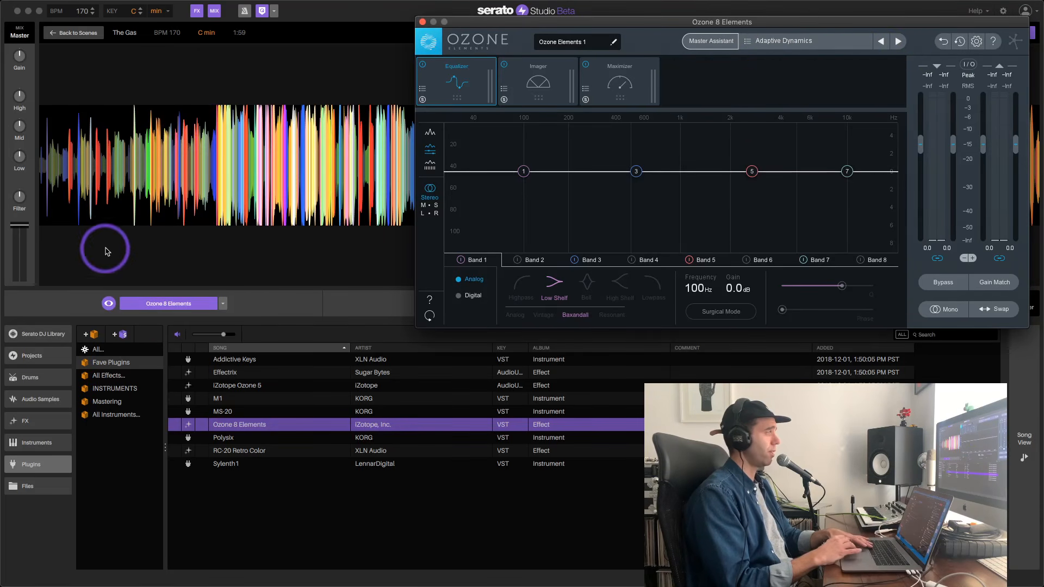
{"action": "key", "text": "space"}
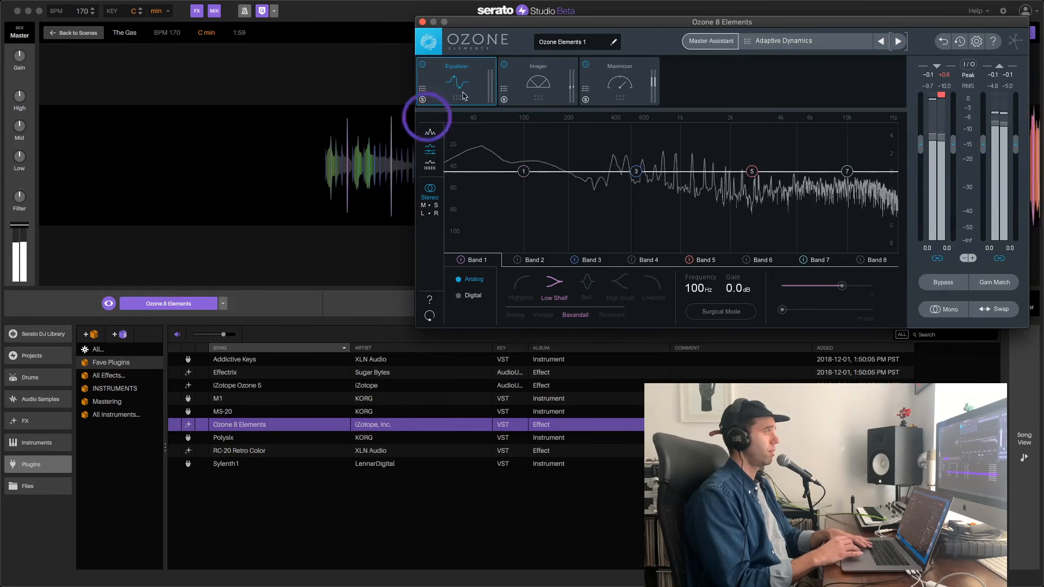
{"action": "left_click_drag", "start_coordinate": [596, 24], "coordinate": [203, 285]}
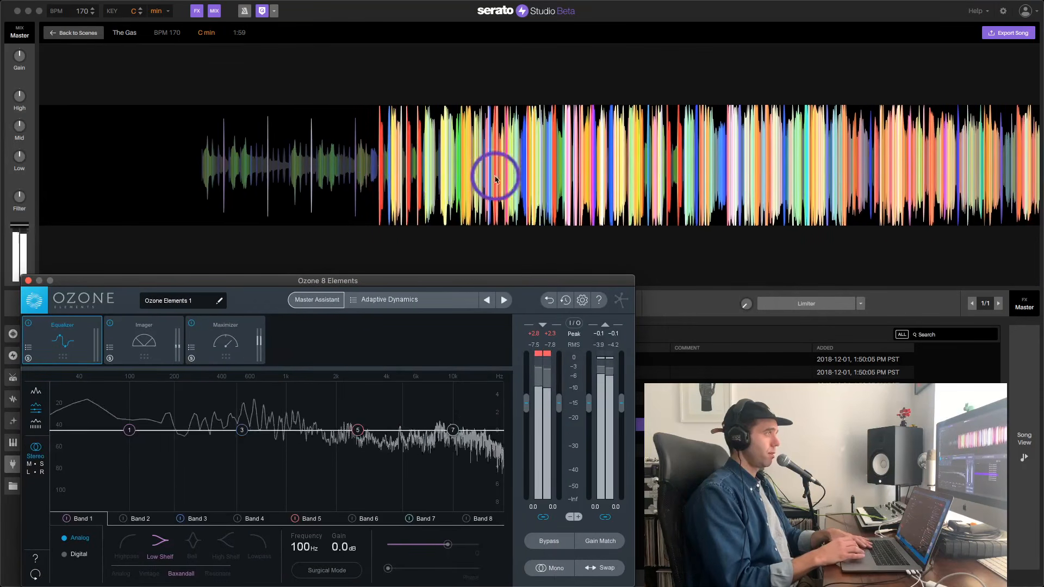
{"action": "key", "text": "space"}
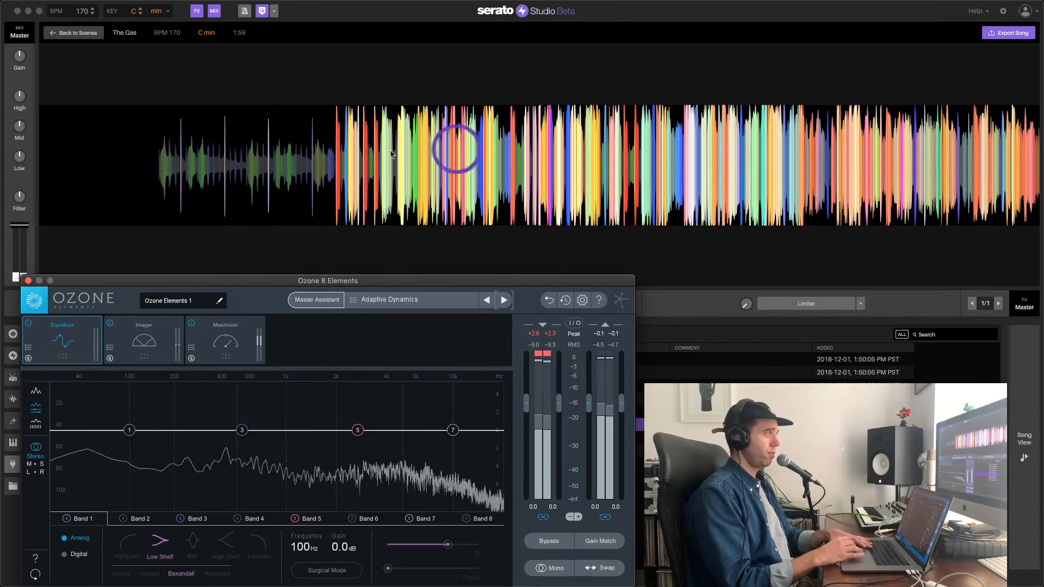
{"action": "key", "text": "space"}
{"action": "key", "text": "space"}
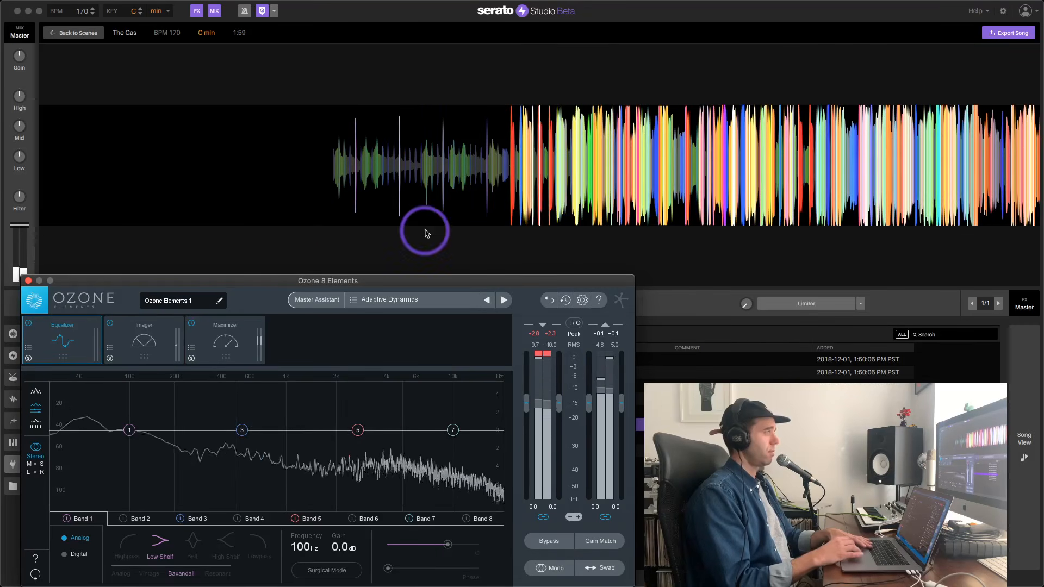
- Return to the song timeline and play from the Intro scene with the Master channel and Ozone displayed
{"action": "left_click_drag", "start_coordinate": [527, 279], "coordinate": [885, 60]}
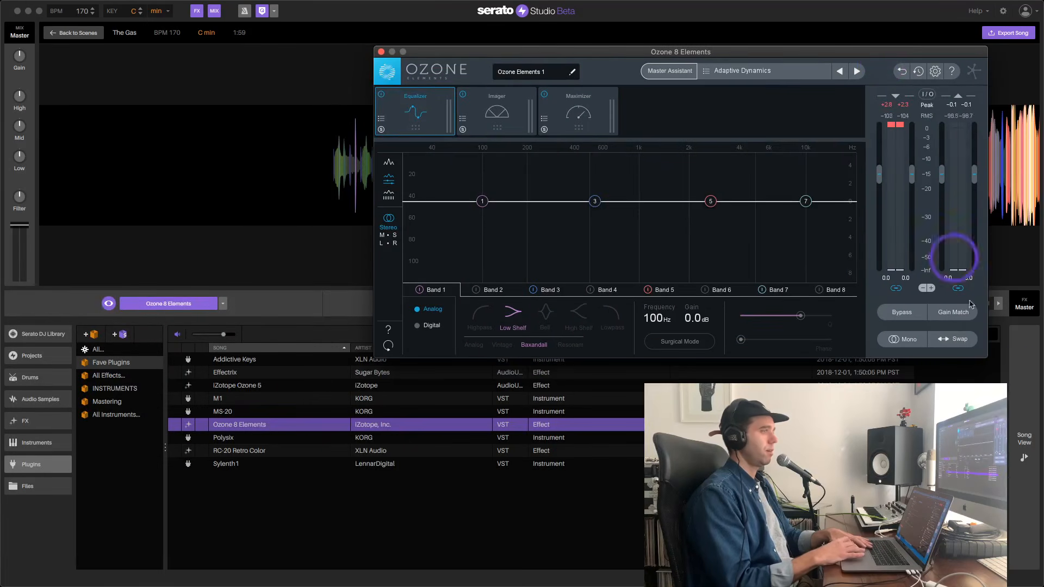
{"action": "left_click", "coordinate": [1021, 436]}
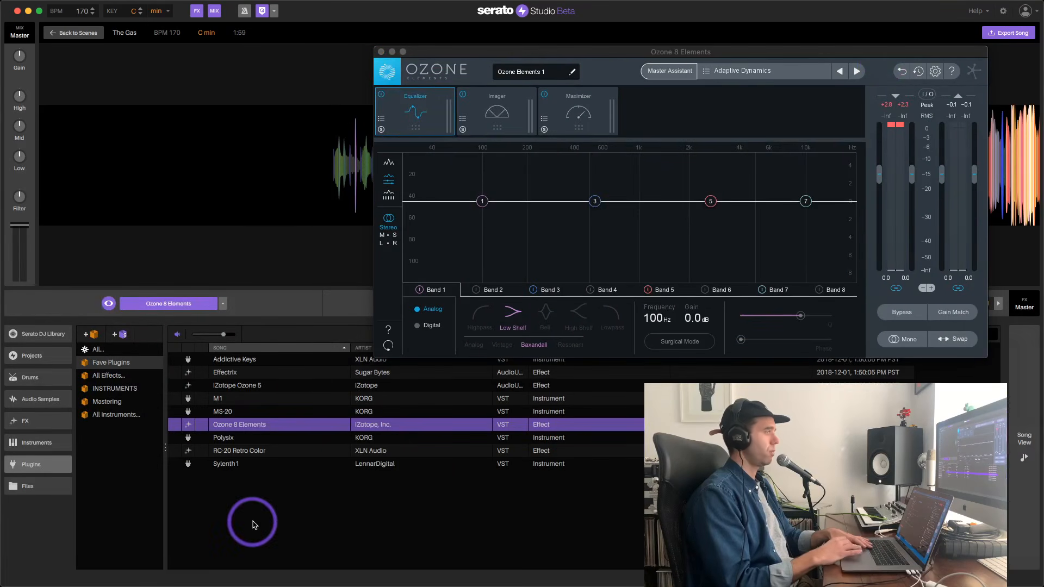
{"action": "left_click", "coordinate": [1032, 461]}
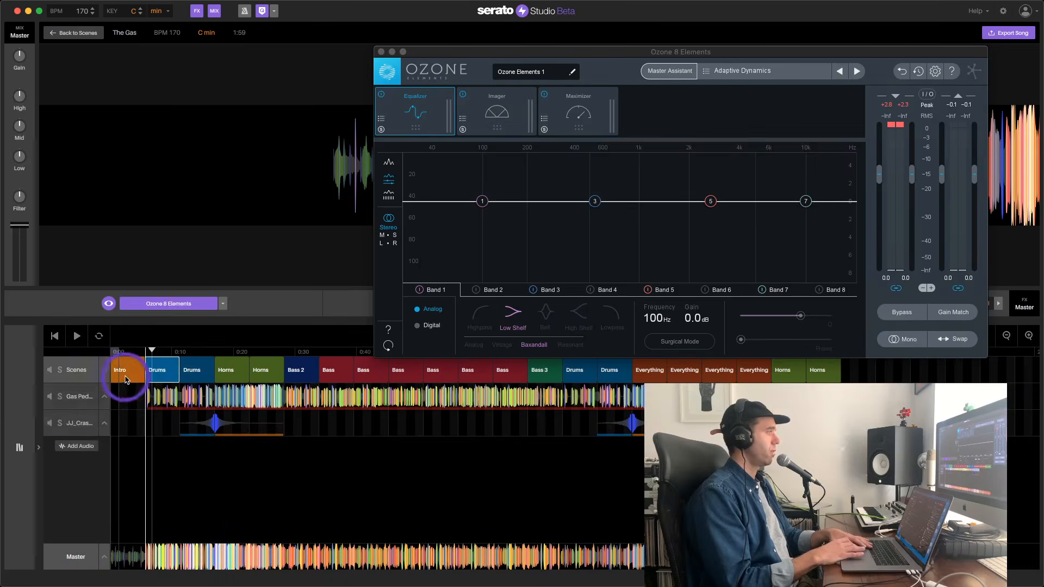
{"action": "left_click", "coordinate": [125, 375]}
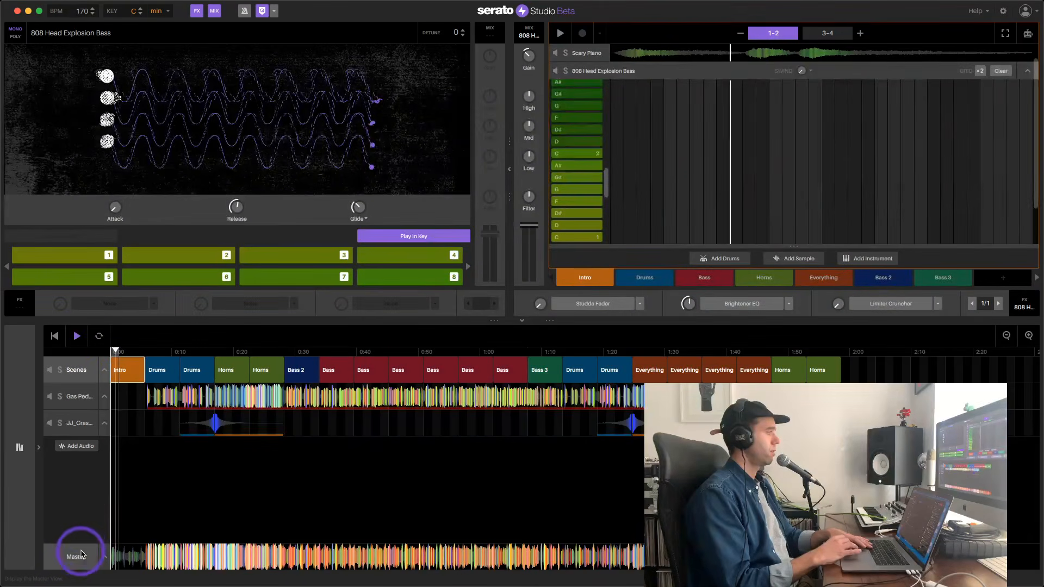
{"action": "left_click", "coordinate": [82, 555]}
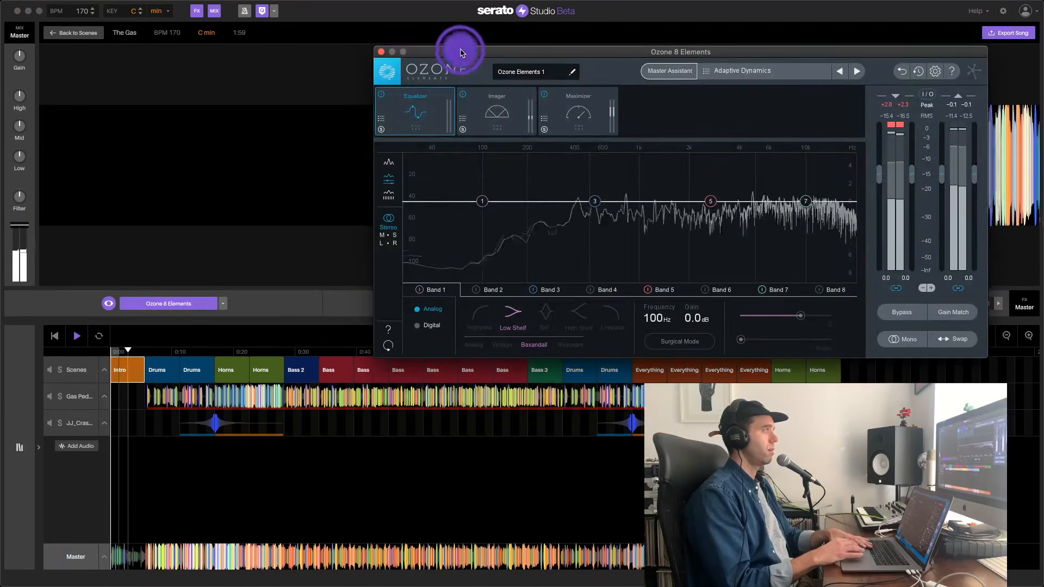
- Move the Ozone 8 Elements window lower during playback, then close it and stop the song
{"action": "left_click_drag", "start_coordinate": [461, 52], "coordinate": [448, 250]}
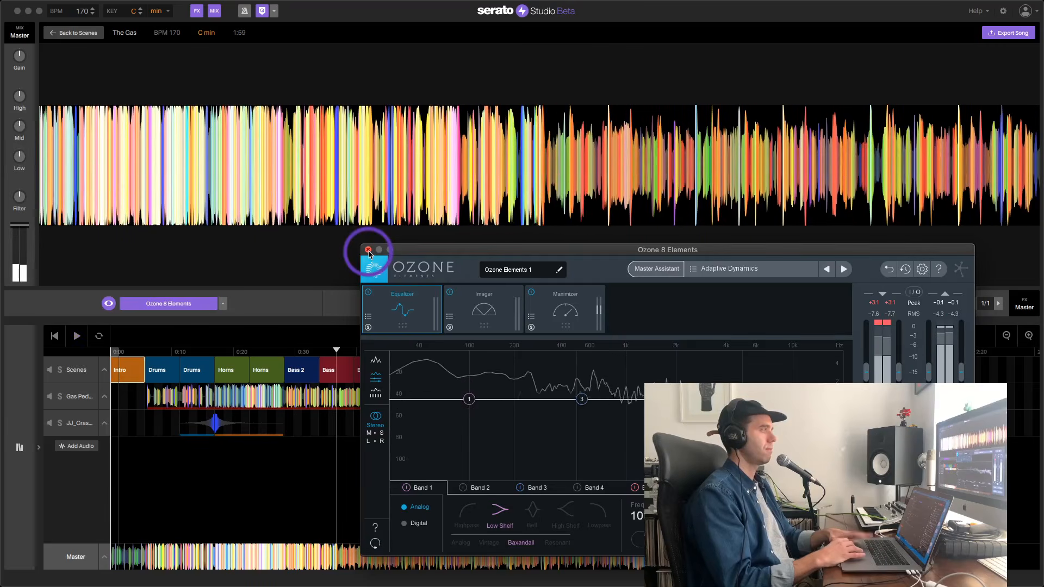
{"action": "left_click", "coordinate": [368, 250]}
{"action": "key", "text": "space"}
{"action": "left_click", "coordinate": [72, 562]}
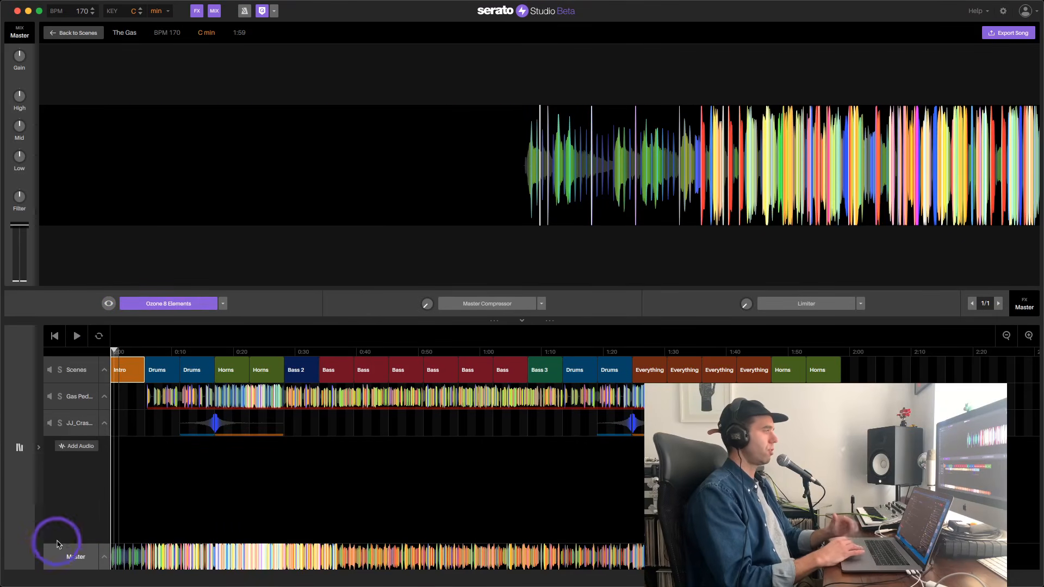
- Export the song's stems as WAV to the Desktop as "Gas me up", with individual drum pad files and output decreased by 6 dB
{"action": "left_click", "coordinate": [1012, 36]}
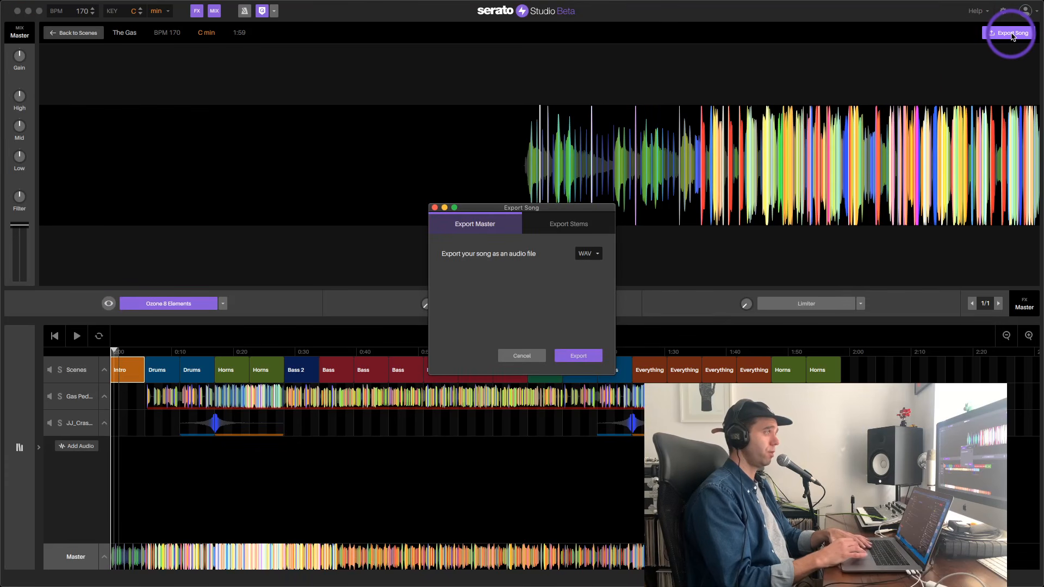
{"action": "left_click", "coordinate": [568, 233]}
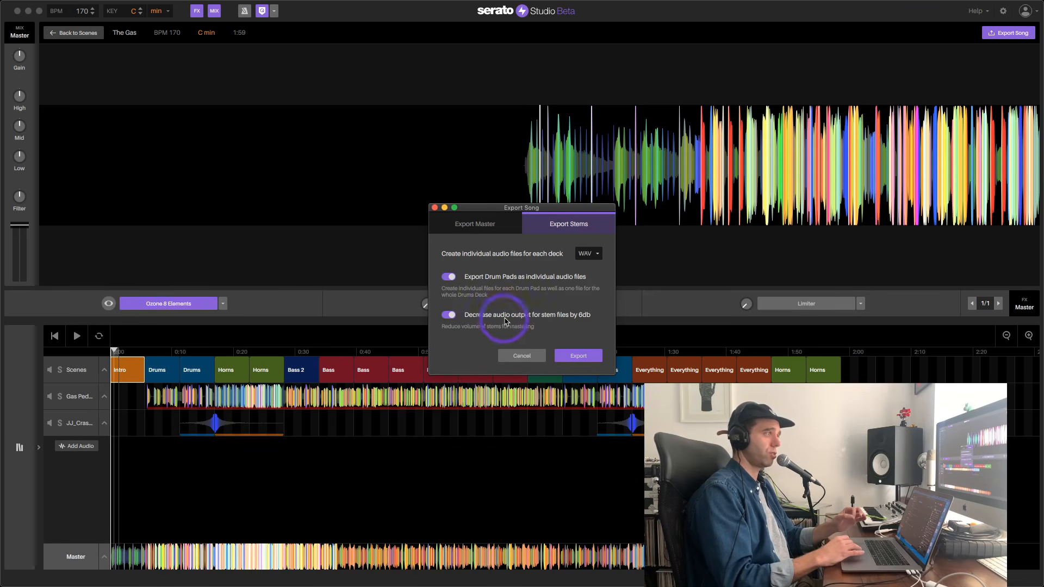
{"action": "left_click", "coordinate": [578, 357]}
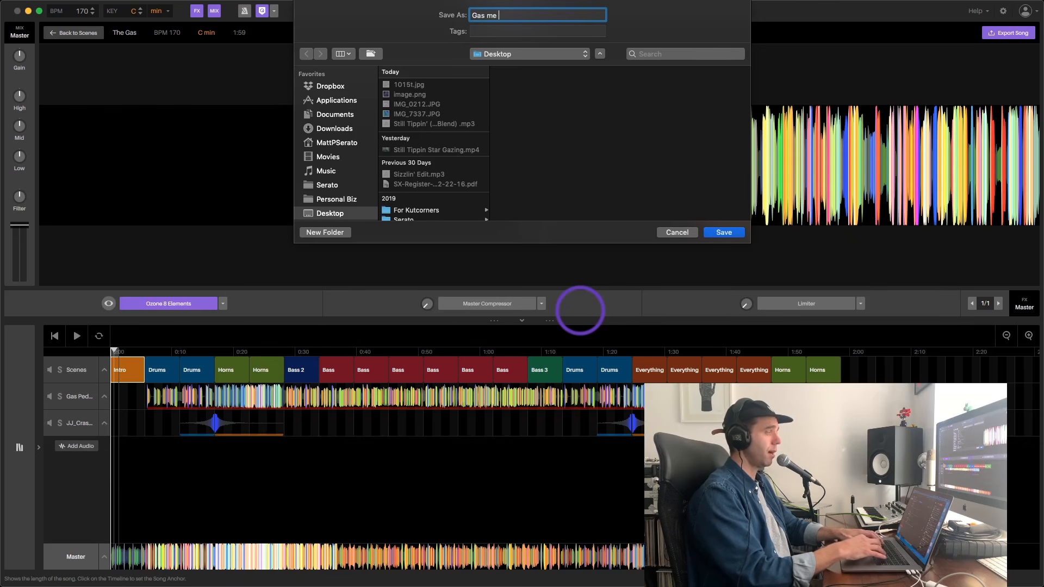
{"action": "left_click", "coordinate": [724, 233]}
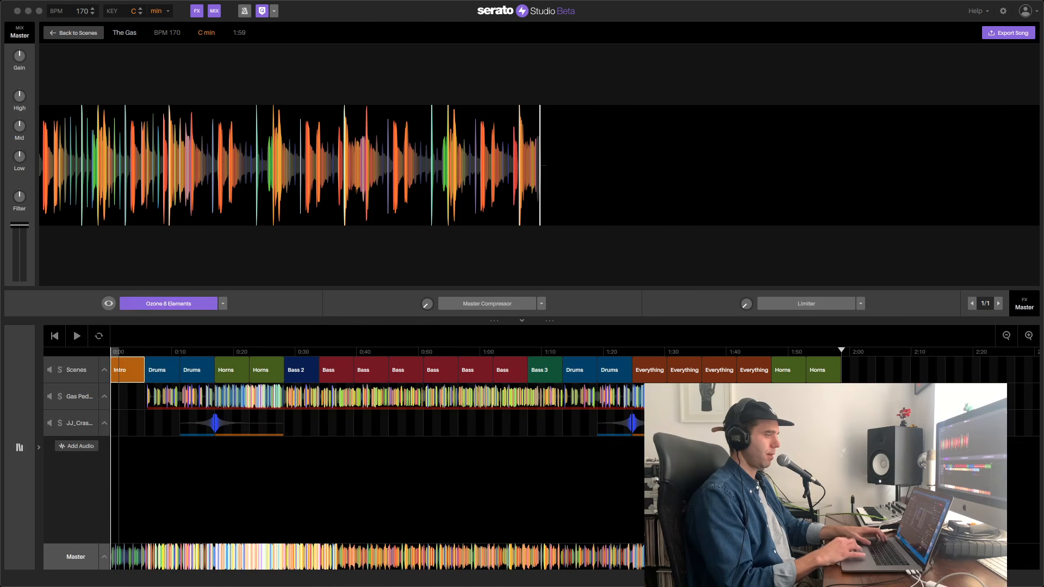
- Examine the exported stem files in the Gas me up folder as an enlarged list, then close the folder window
{"action": "left_click_drag", "start_coordinate": [352, 585], "coordinate": [282, 91]}
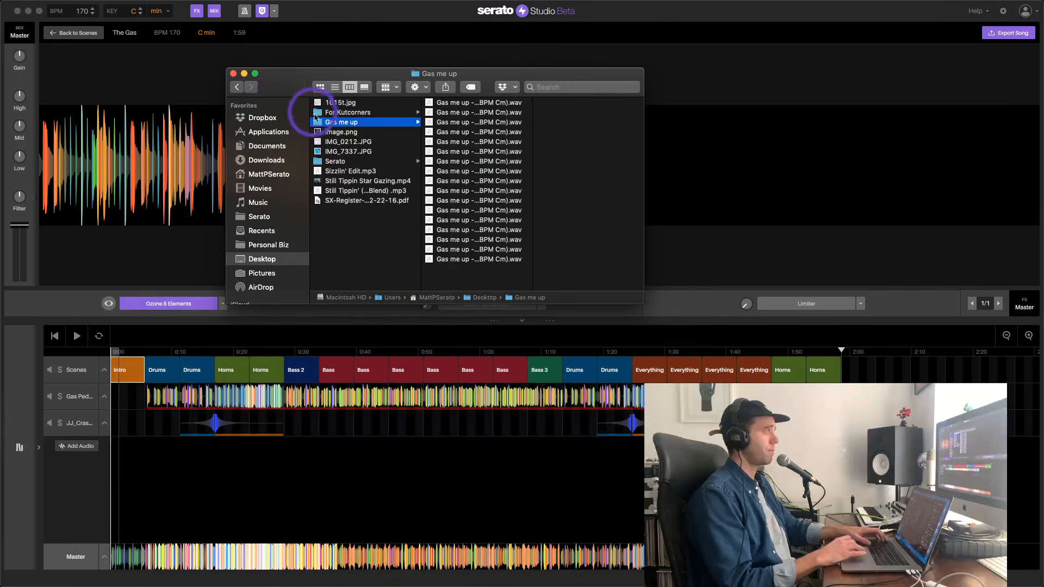
{"action": "left_click", "coordinate": [334, 87]}
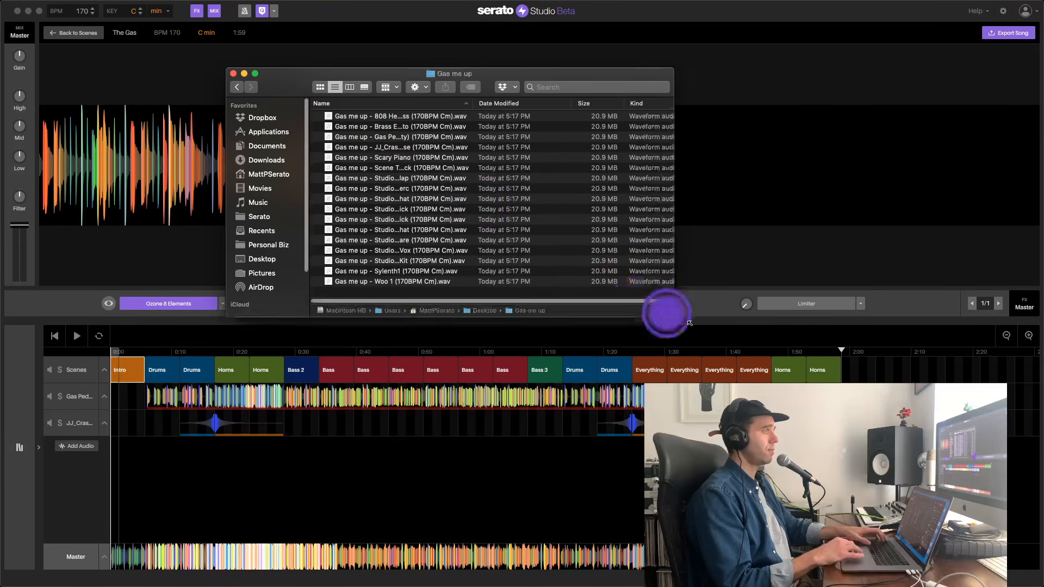
{"action": "left_click_drag", "start_coordinate": [643, 304], "coordinate": [888, 416]}
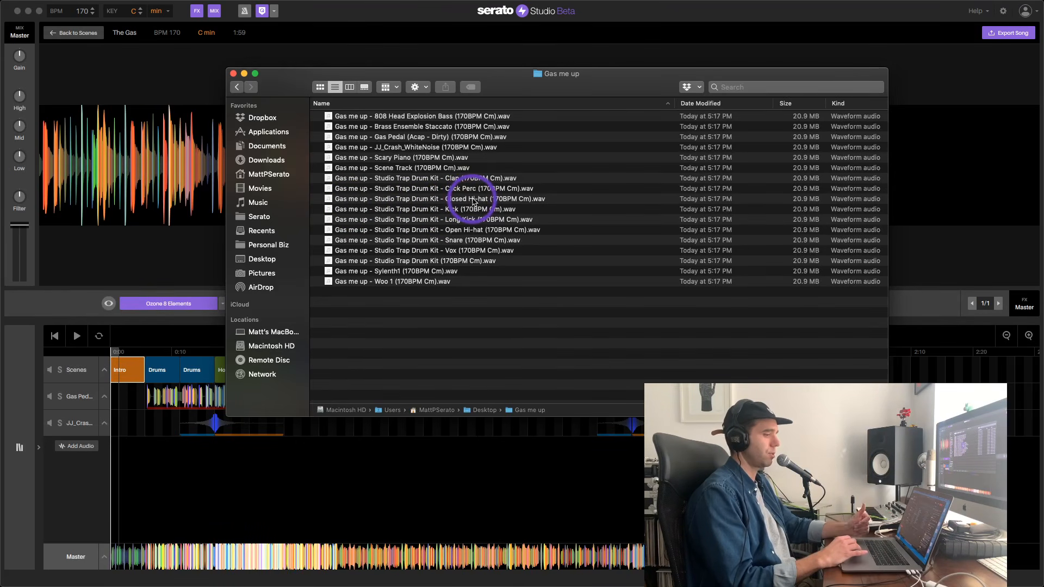
{"action": "left_click", "coordinate": [233, 73]}
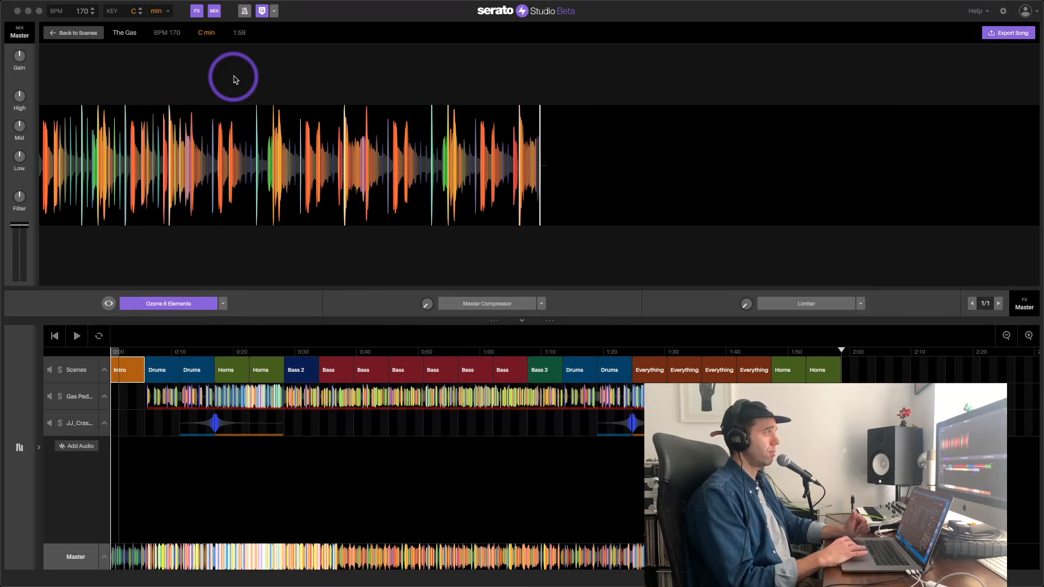
- Export the master of the song as an MP3 named "Gas me up" to the Desktop
{"action": "left_click", "coordinate": [1007, 33]}
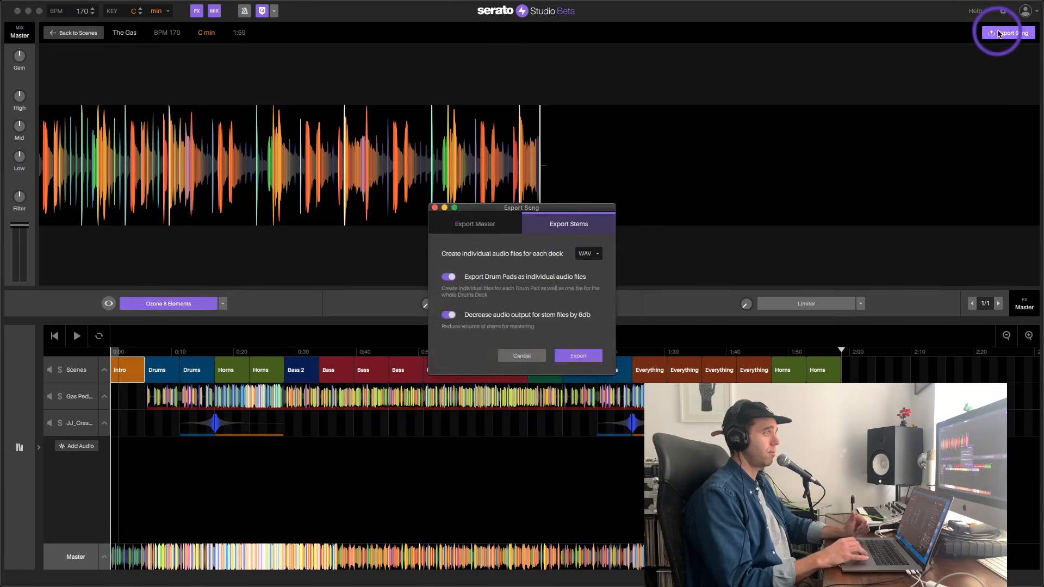
{"action": "left_click", "coordinate": [503, 230]}
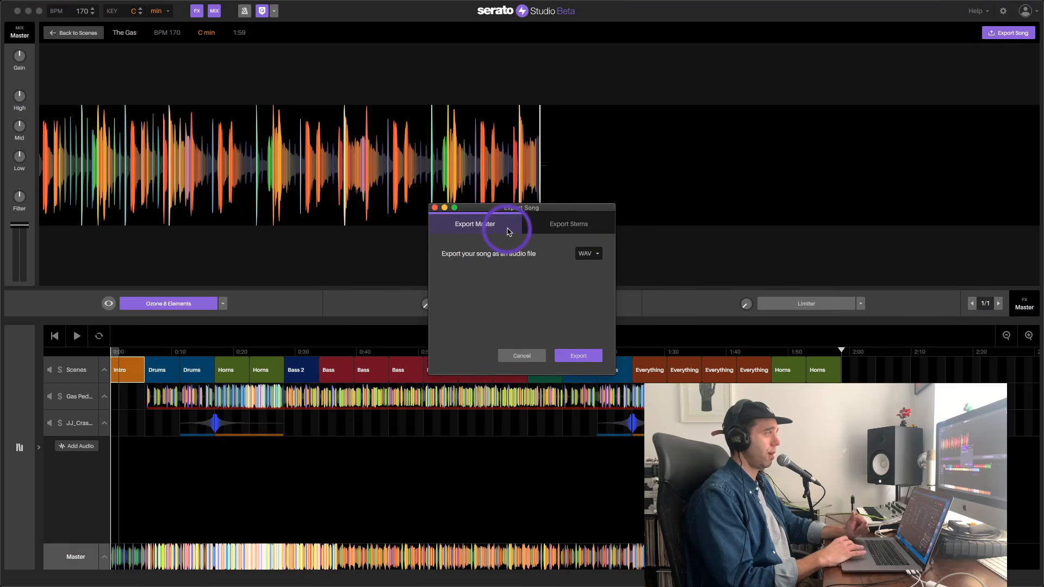
{"action": "left_click", "coordinate": [581, 250]}
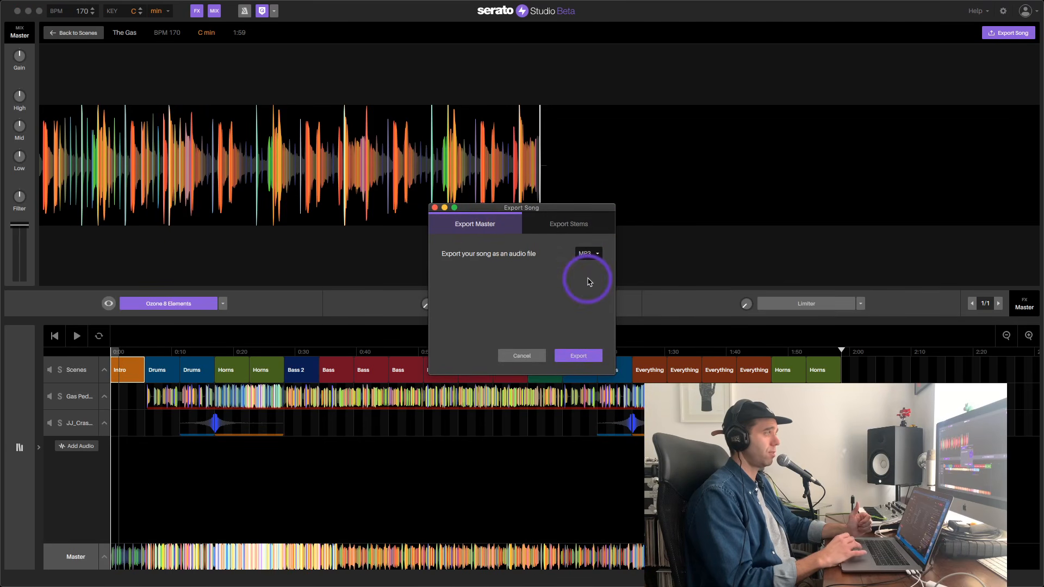
{"action": "left_click", "coordinate": [577, 355]}
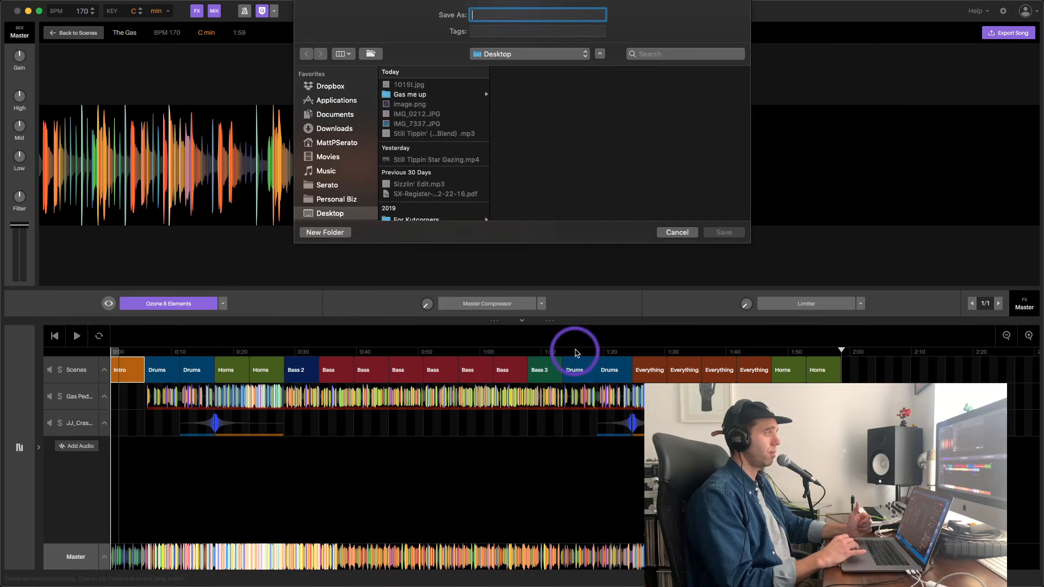
{"action": "type", "text": "Gas me up"}
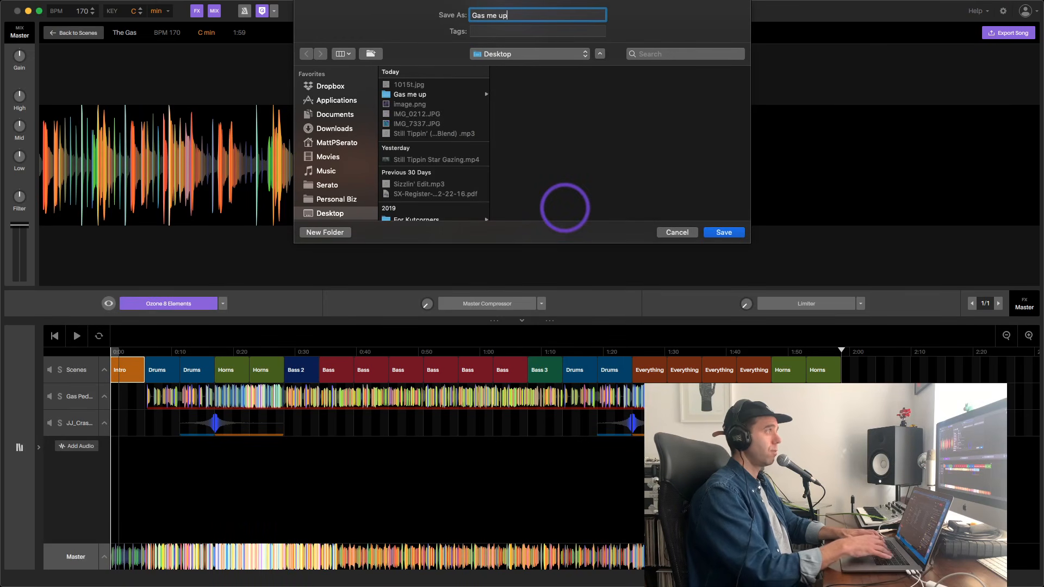
{"action": "left_click", "coordinate": [725, 233]}
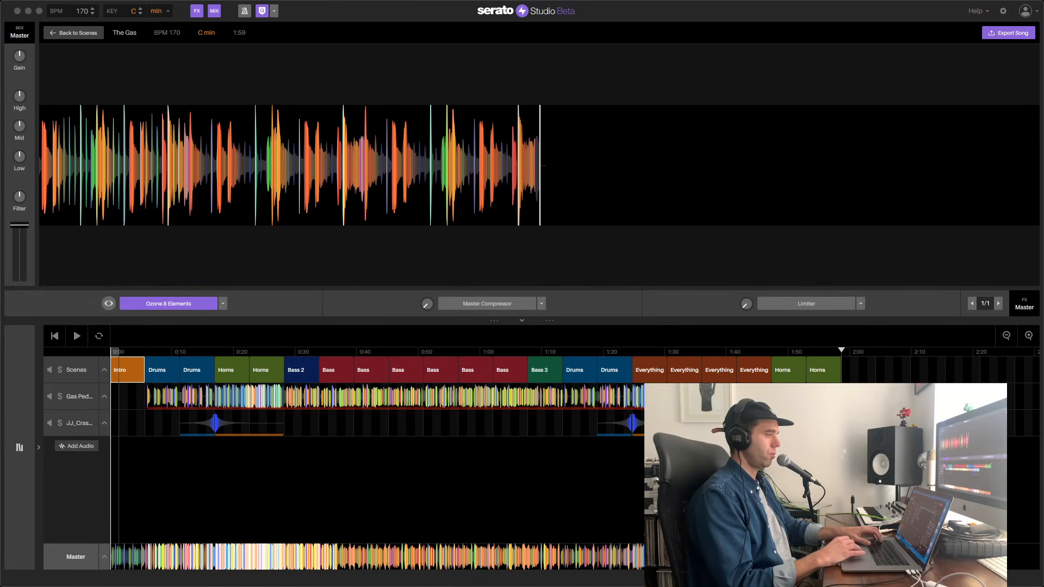
- Check the exported Gas me up.mp3 on the Desktop, then close the file window and return to Serato Studio
{"action": "left_click_drag", "start_coordinate": [370, 586], "coordinate": [331, 154]}
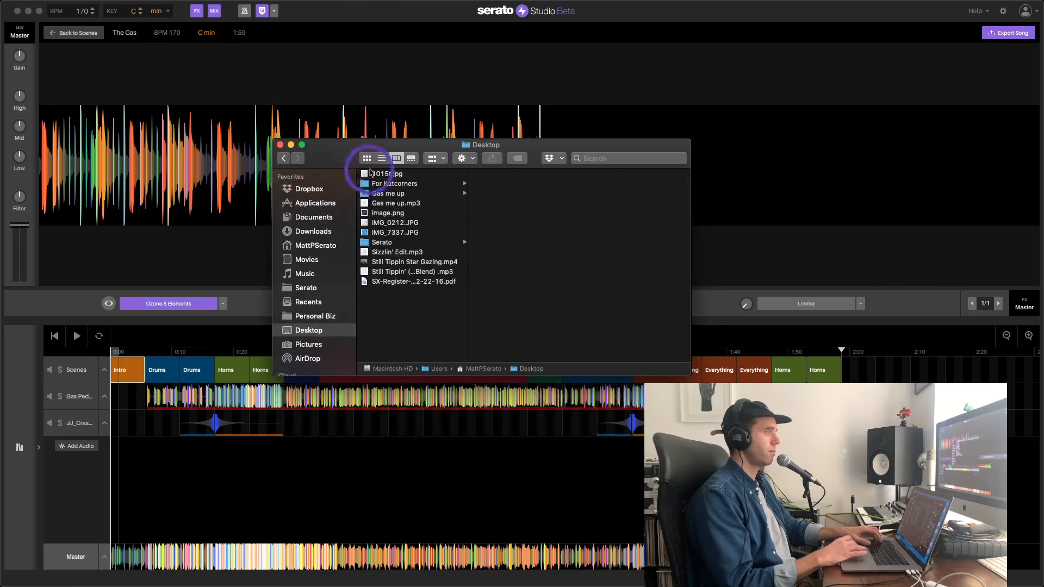
{"action": "left_click", "coordinate": [391, 194]}
{"action": "left_click", "coordinate": [399, 203]}
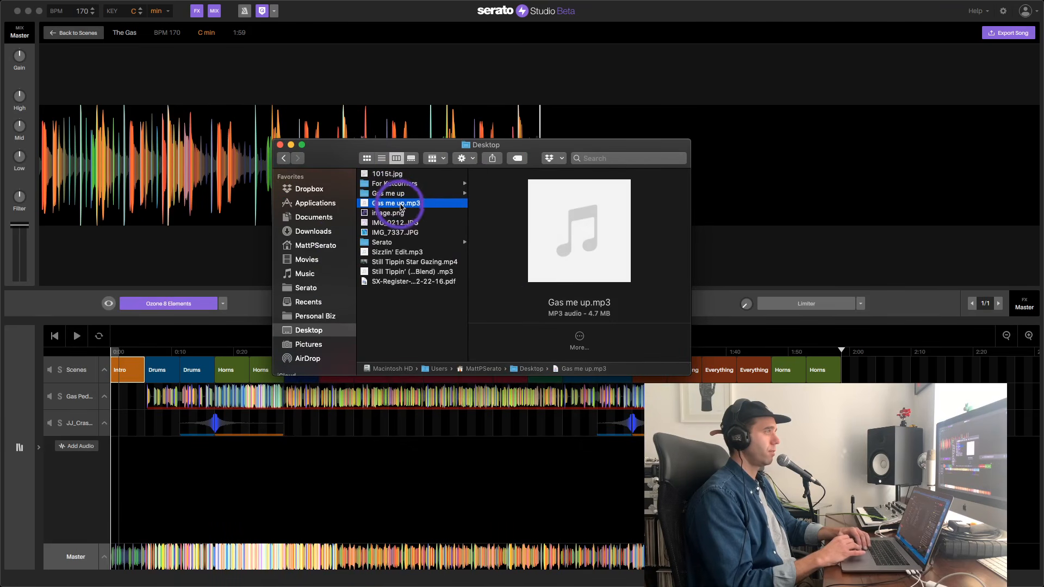
{"action": "left_click", "coordinate": [280, 145]}
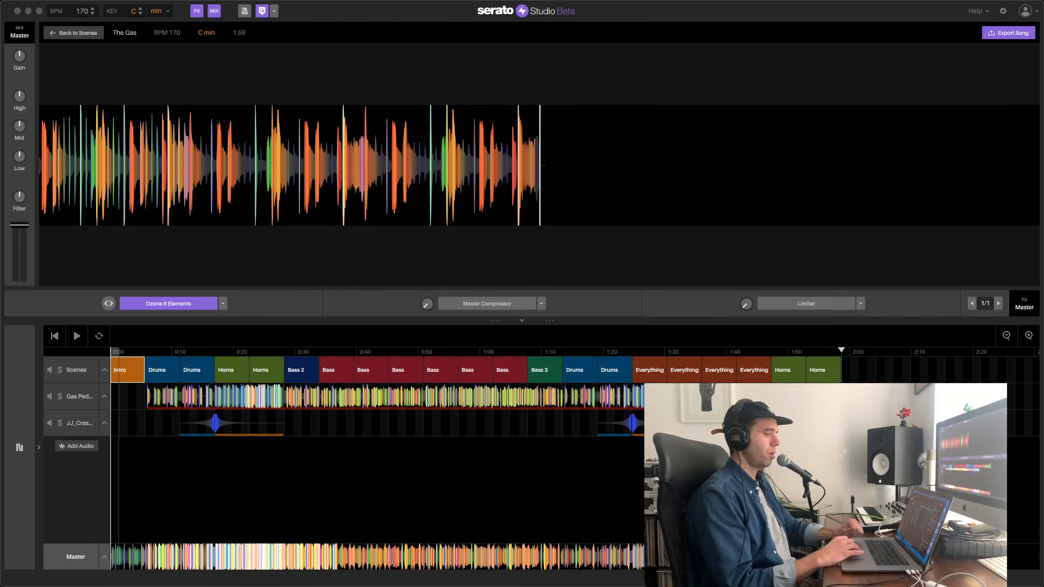
{"action": "left_click", "coordinate": [618, 498]}
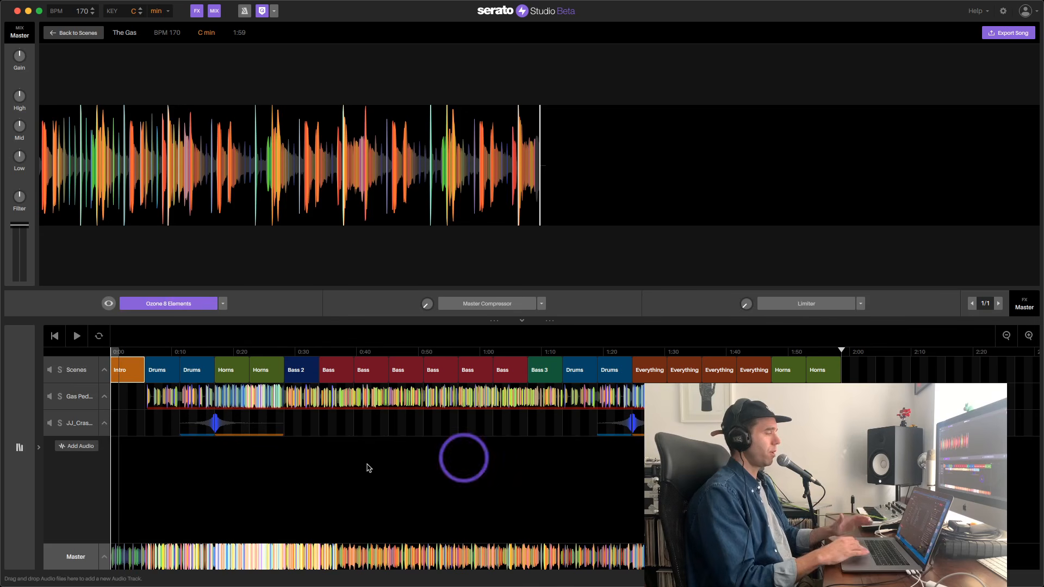
- Add an empty audio track to the song and bring up the Audio Samples library
{"action": "left_click", "coordinate": [77, 445]}
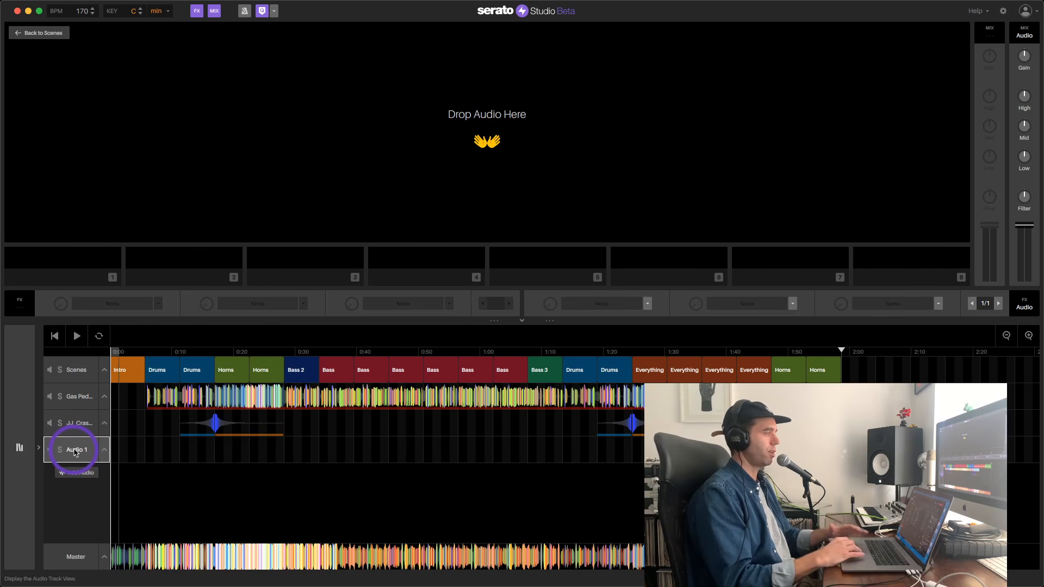
{"action": "left_click", "coordinate": [20, 449]}
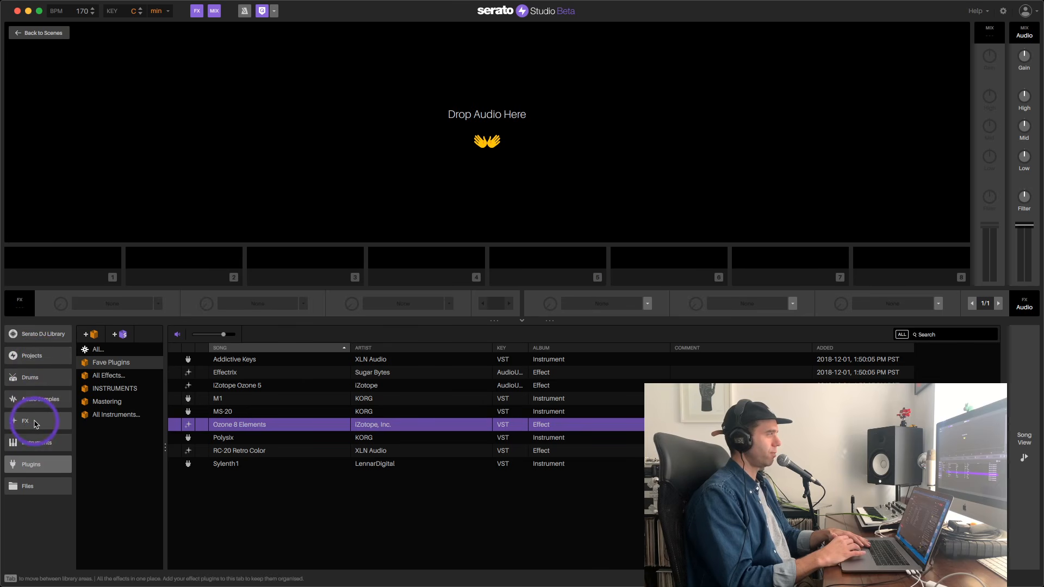
{"action": "left_click", "coordinate": [36, 402]}
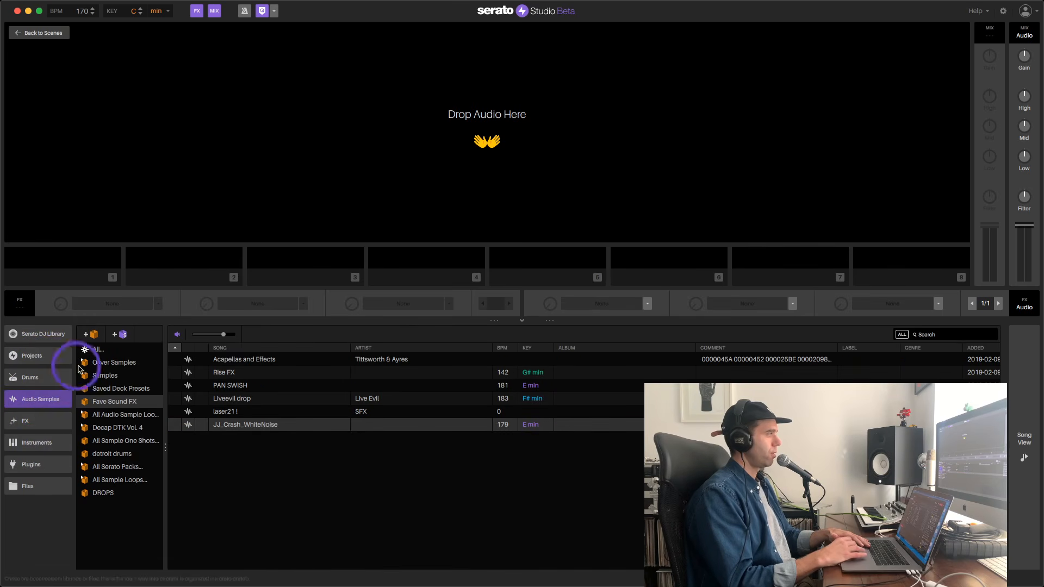
- Search all tracks in the Serato DJ Library for "drop" and look through the results
{"action": "left_click", "coordinate": [48, 336]}
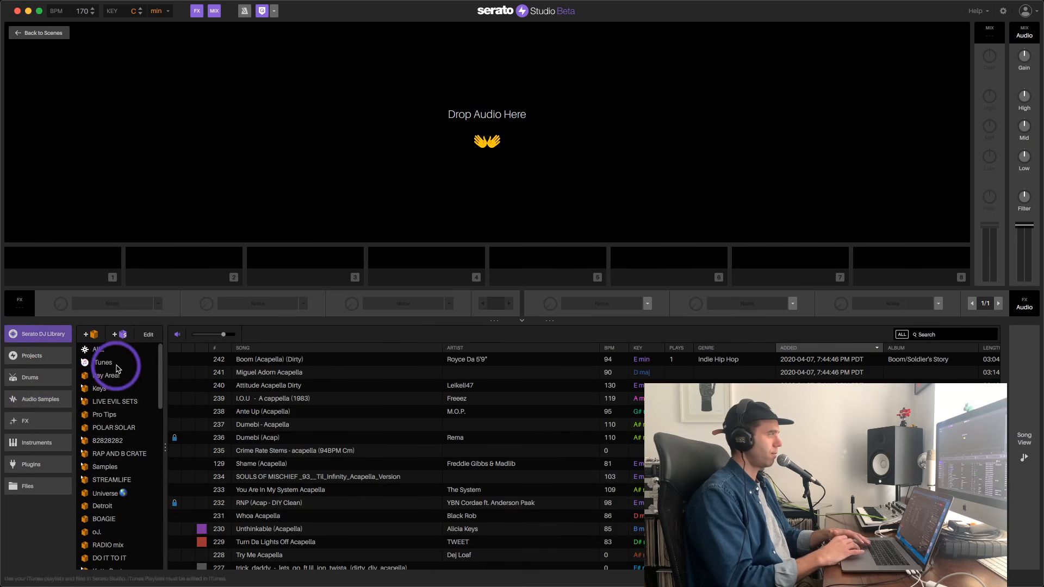
{"action": "left_click", "coordinate": [99, 349]}
{"action": "left_click", "coordinate": [949, 334]}
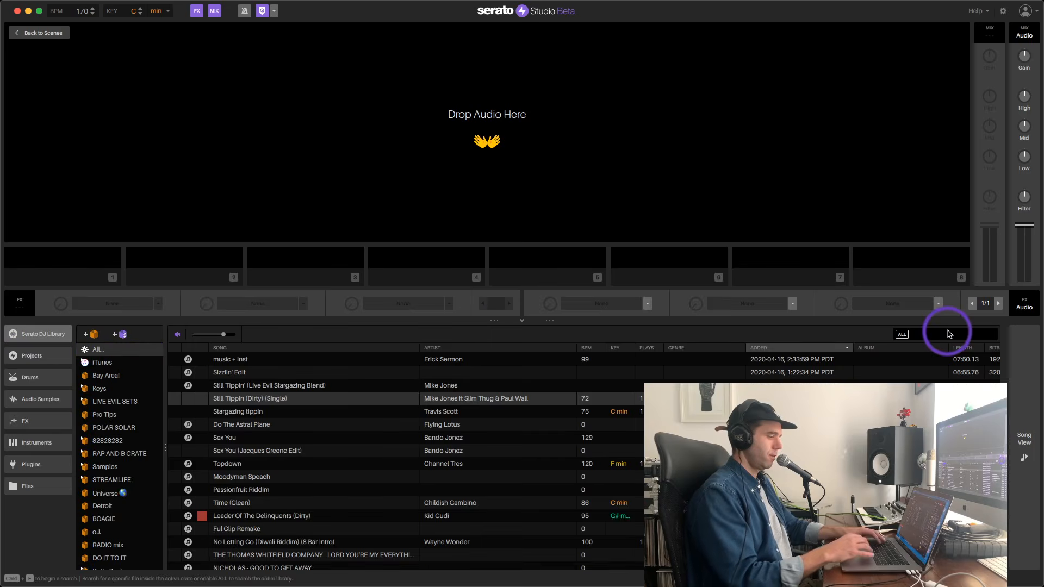
{"action": "type", "text": "drop"}
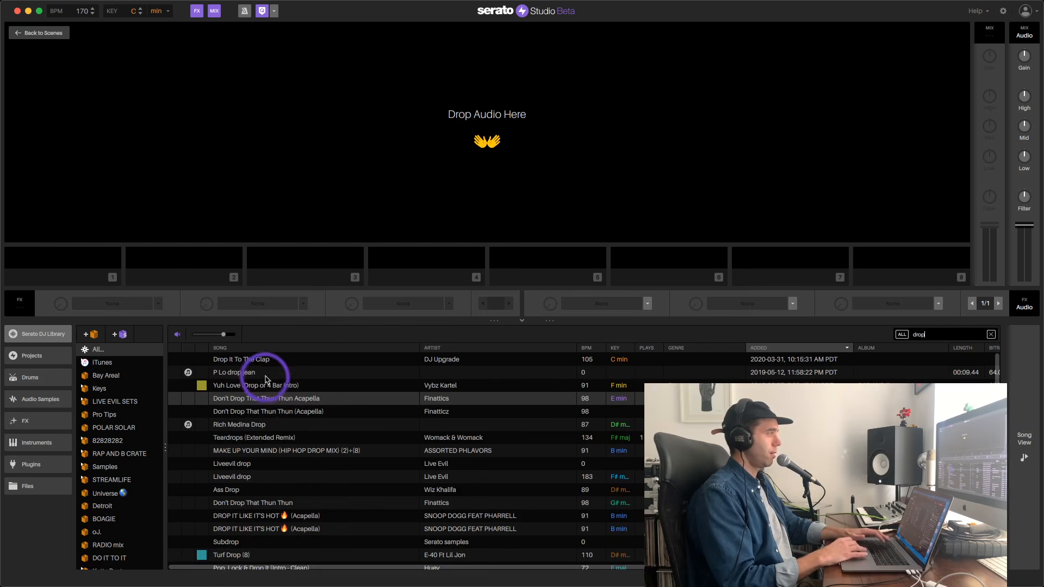
{"action": "scroll", "coordinate": [272, 422], "scroll_direction": "down", "scroll_amount": 1}
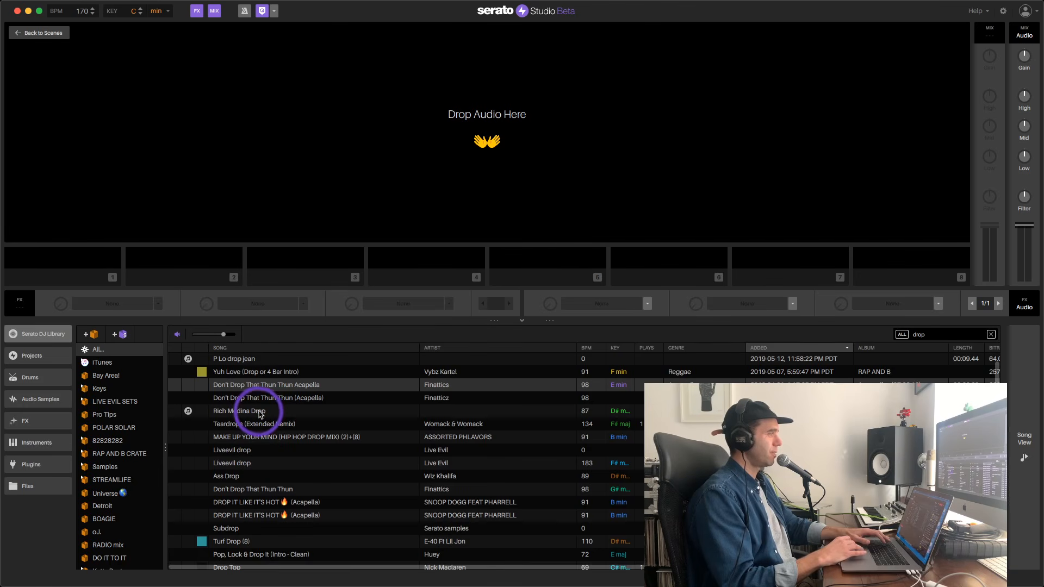
{"action": "scroll", "coordinate": [303, 431], "scroll_direction": "down", "scroll_amount": 5}
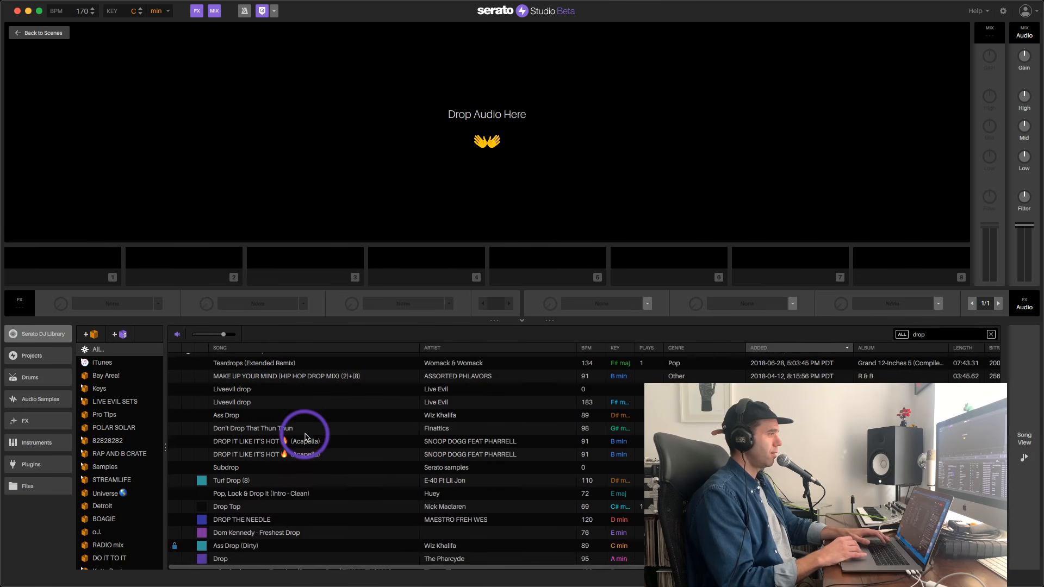
{"action": "scroll", "coordinate": [305, 437], "scroll_direction": "down", "scroll_amount": 4}
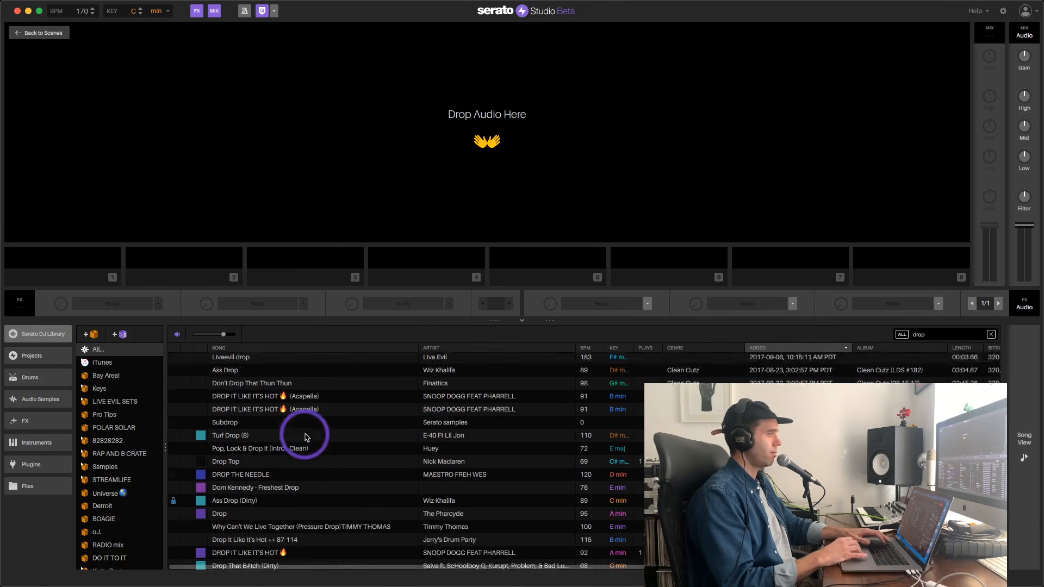
{"action": "scroll", "coordinate": [306, 435], "scroll_direction": "up", "scroll_amount": 4}
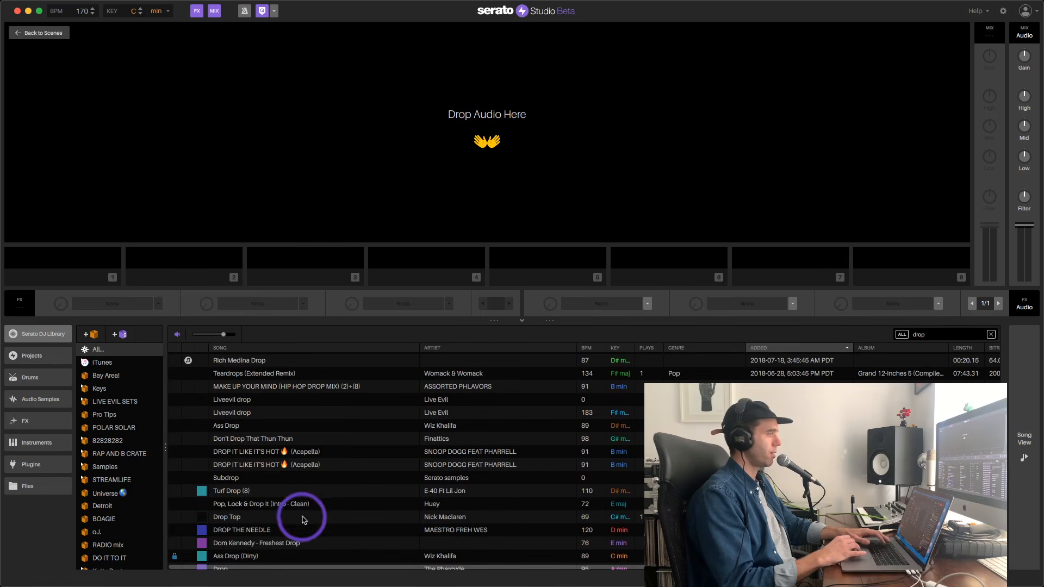
{"action": "scroll", "coordinate": [332, 476], "scroll_direction": "up", "scroll_amount": 5}
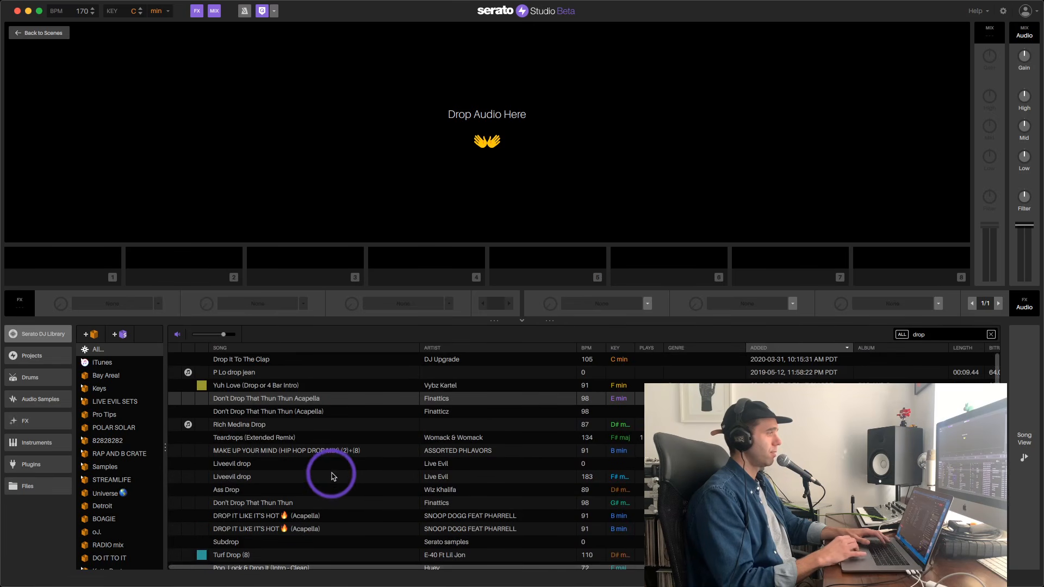
- Try narrowing the library search to "drop s" and "drop w", then clear the search
{"action": "left_click", "coordinate": [920, 337]}
{"action": "type", "text": "s"}
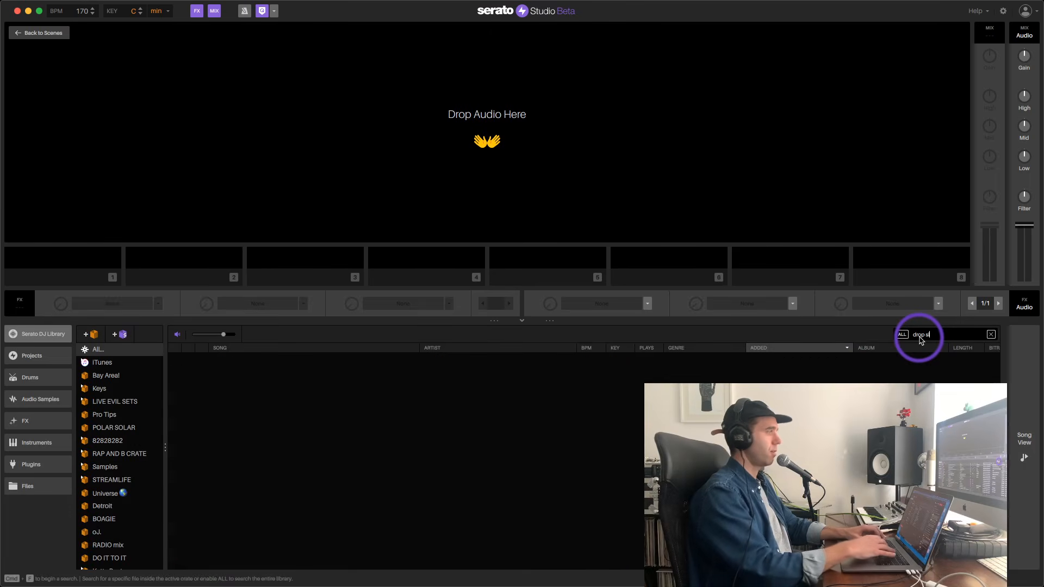
{"action": "key", "text": "BackSpace"}
{"action": "key", "text": "BackSpace"}
{"action": "key", "text": "BackSpace"}
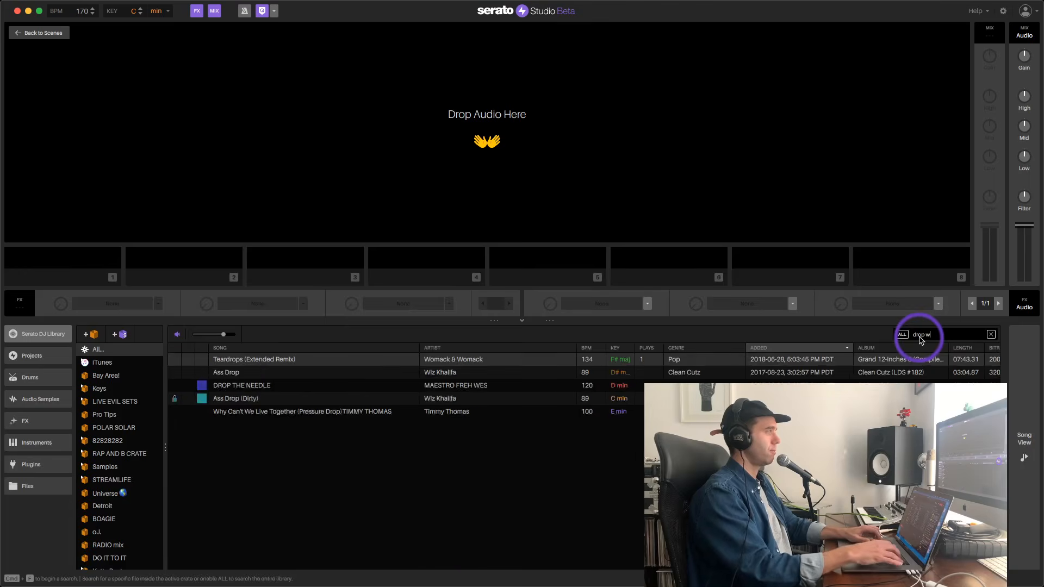
{"action": "key", "text": "BackSpace"}
{"action": "key", "text": "BackSpace"}
{"action": "key", "text": "BackSpace"}
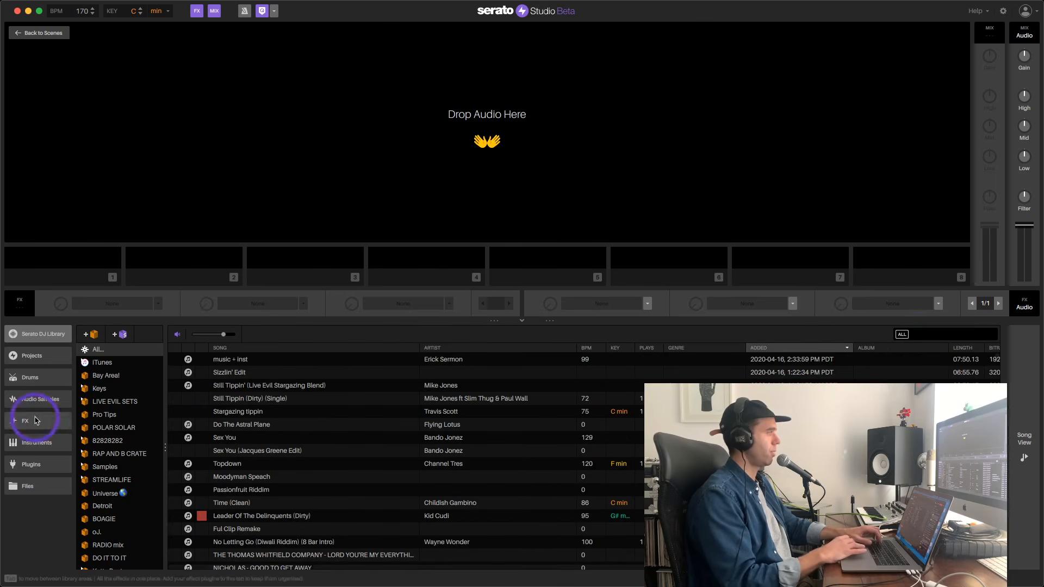
- Search all Audio Samples for "warre" to find the drop sample
{"action": "left_click", "coordinate": [25, 399]}
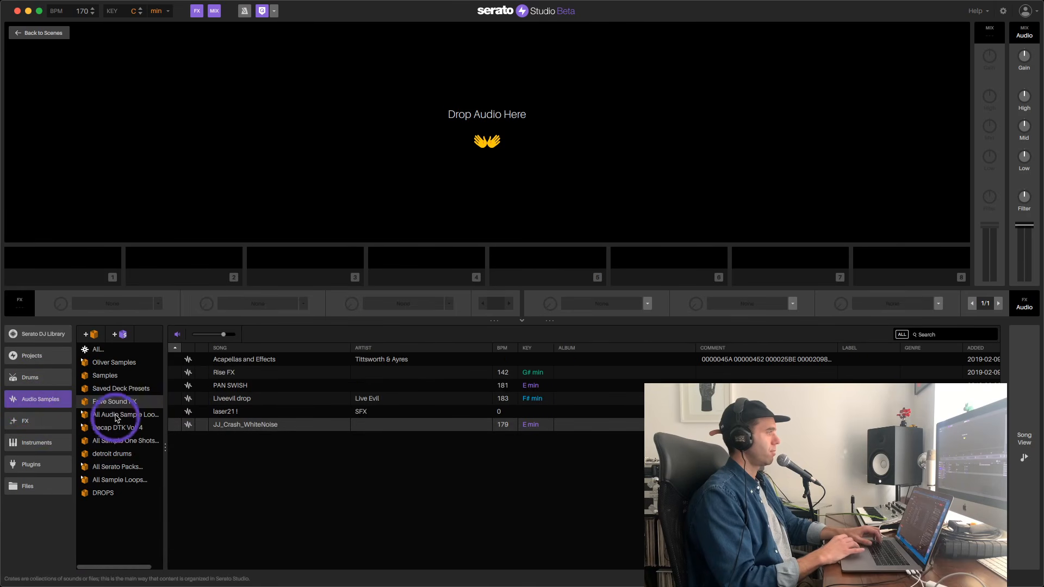
{"action": "left_click_drag", "start_coordinate": [109, 375], "coordinate": [106, 356]}
{"action": "left_click", "coordinate": [105, 353]}
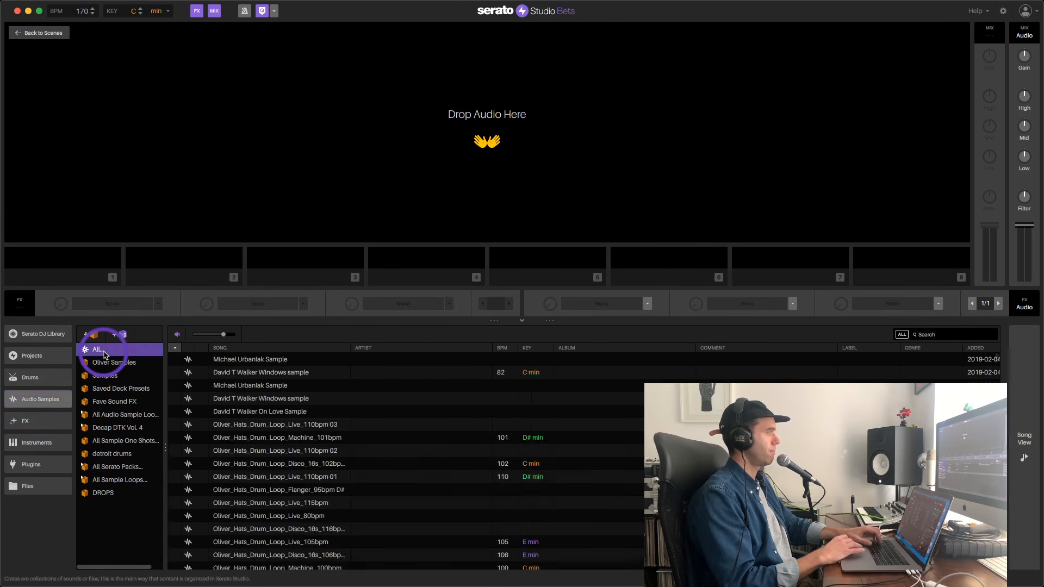
{"action": "left_click", "coordinate": [928, 335]}
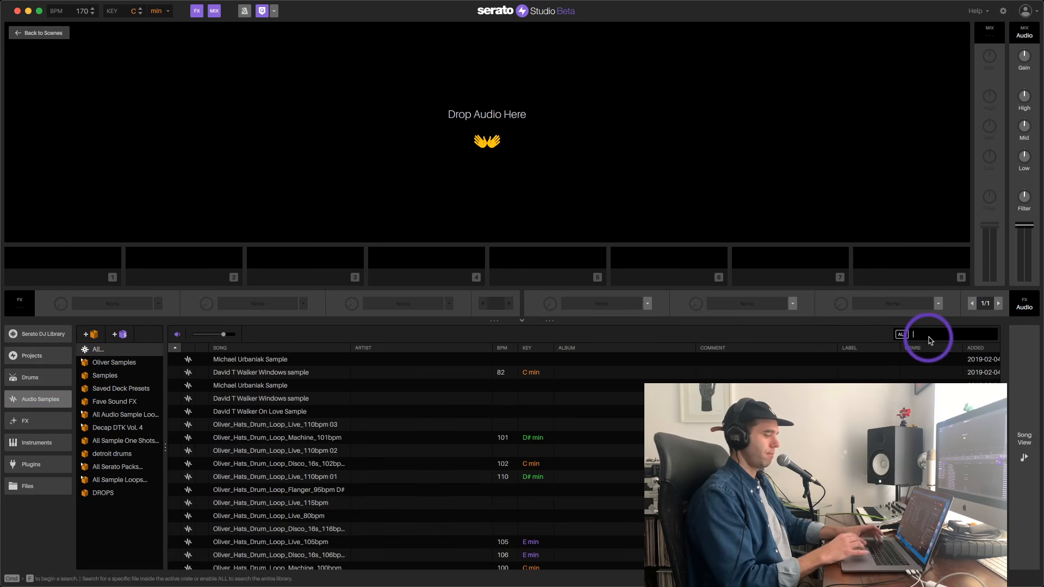
{"action": "type", "text": "warre"}
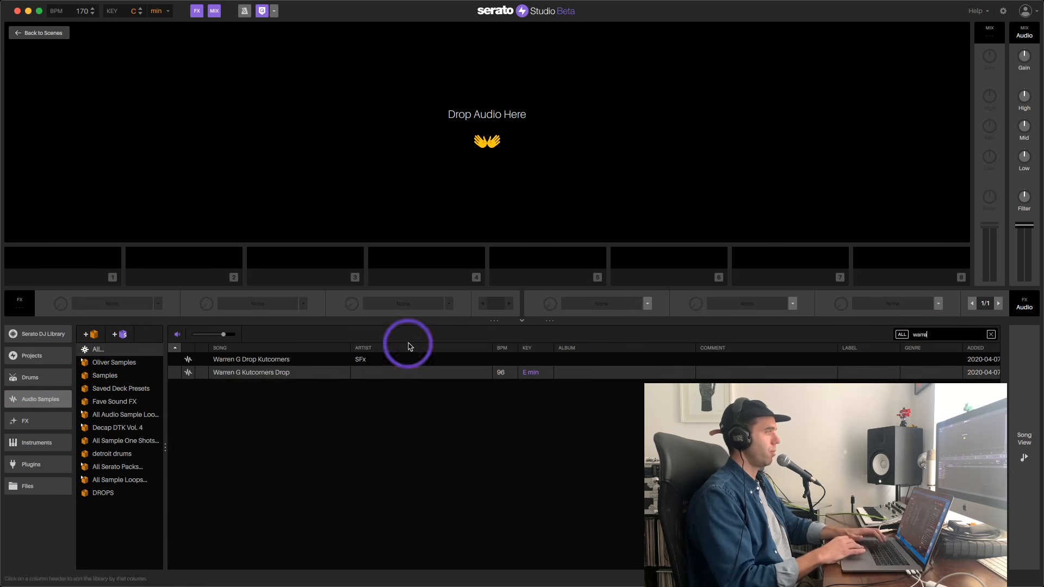
- Load Warren G Kutcorners Drop onto the empty audio track and shift its clip slightly later in the song's Intro
{"action": "left_click", "coordinate": [261, 373]}
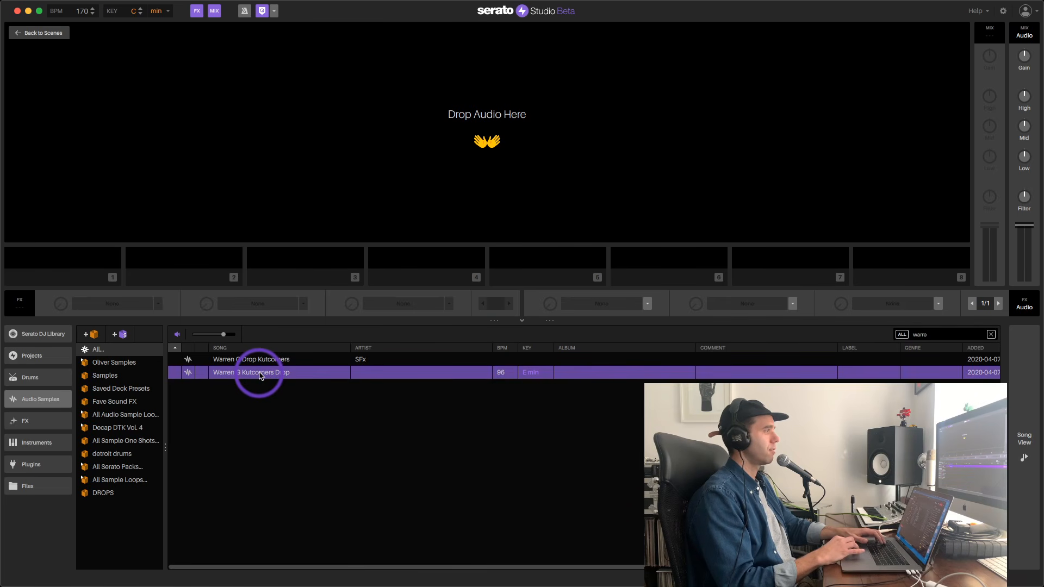
{"action": "left_click_drag", "start_coordinate": [261, 375], "coordinate": [315, 184]}
{"action": "left_click", "coordinate": [1024, 435]}
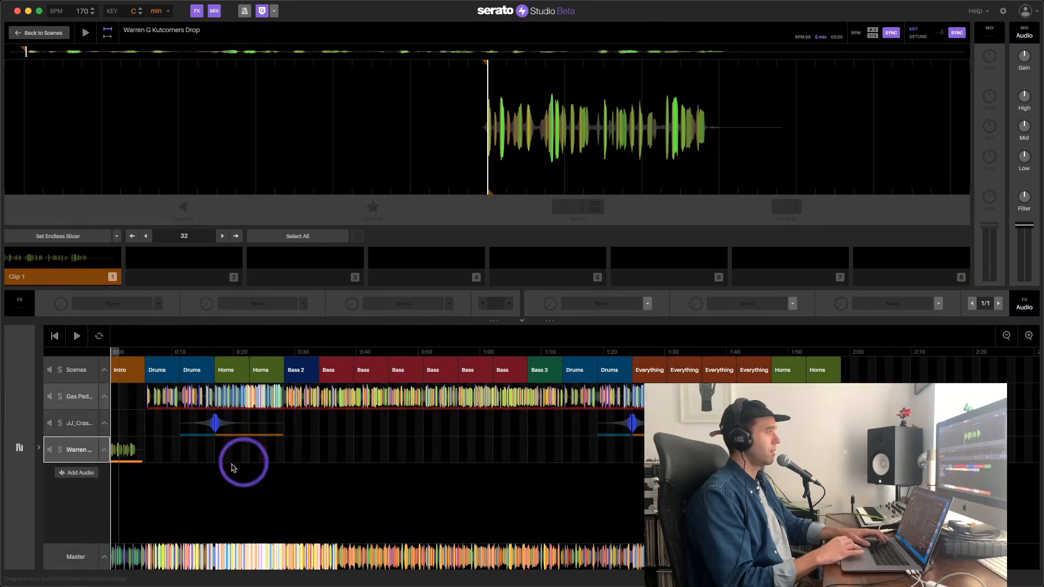
{"action": "mouse_move", "coordinate": [124, 456]}
{"action": "left_mouse_down"}
{"action": "mouse_move", "coordinate": [163, 456]}
{"action": "mouse_move", "coordinate": [135, 459]}
{"action": "left_mouse_up"}
- Audition the Warren G drop from the Intro and turn off both its BPM sync and key sync
{"action": "left_click", "coordinate": [117, 369]}
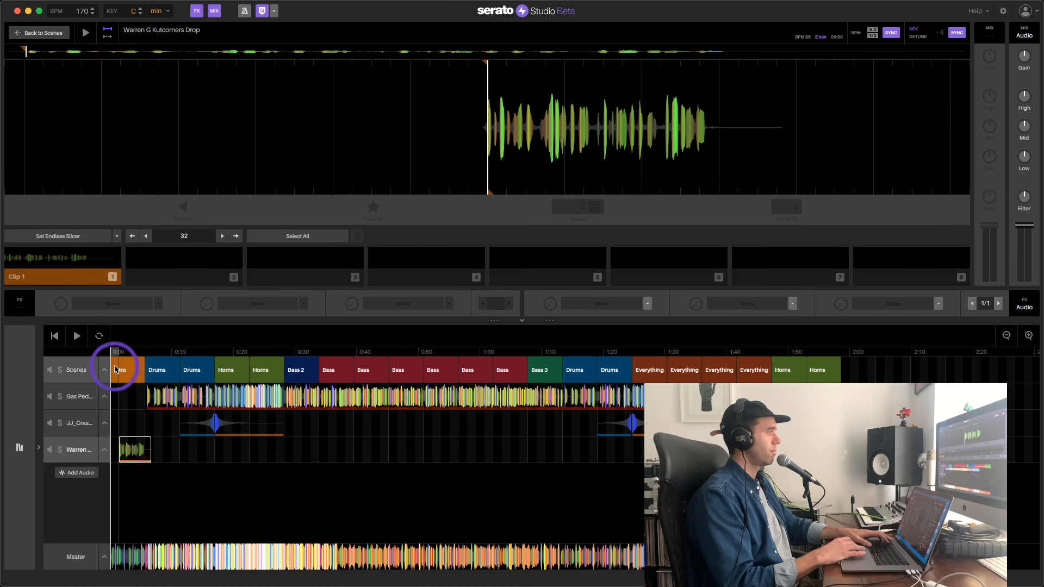
{"action": "key", "text": "space"}
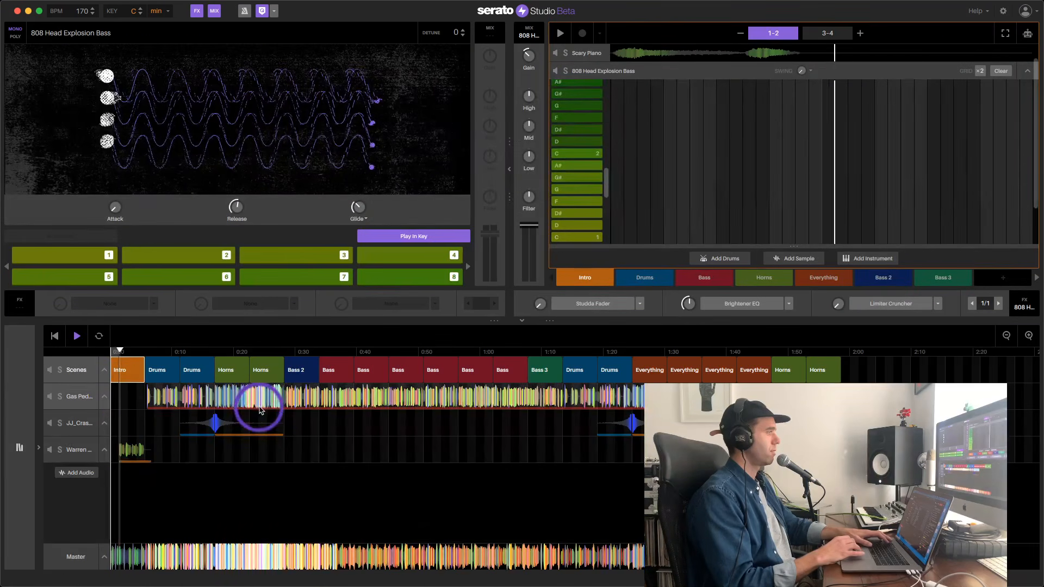
{"action": "left_click", "coordinate": [82, 452]}
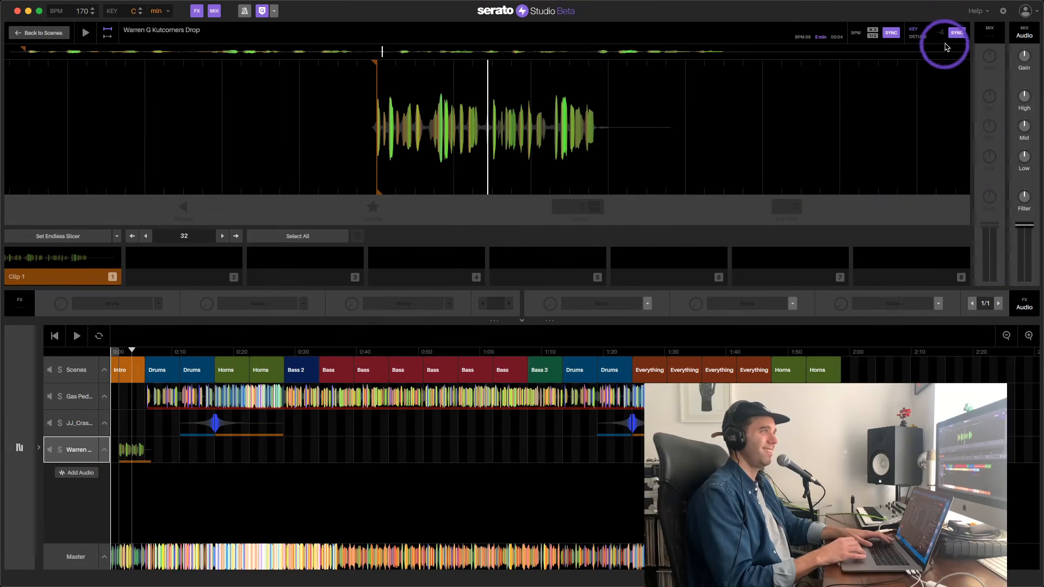
{"action": "left_click", "coordinate": [890, 33]}
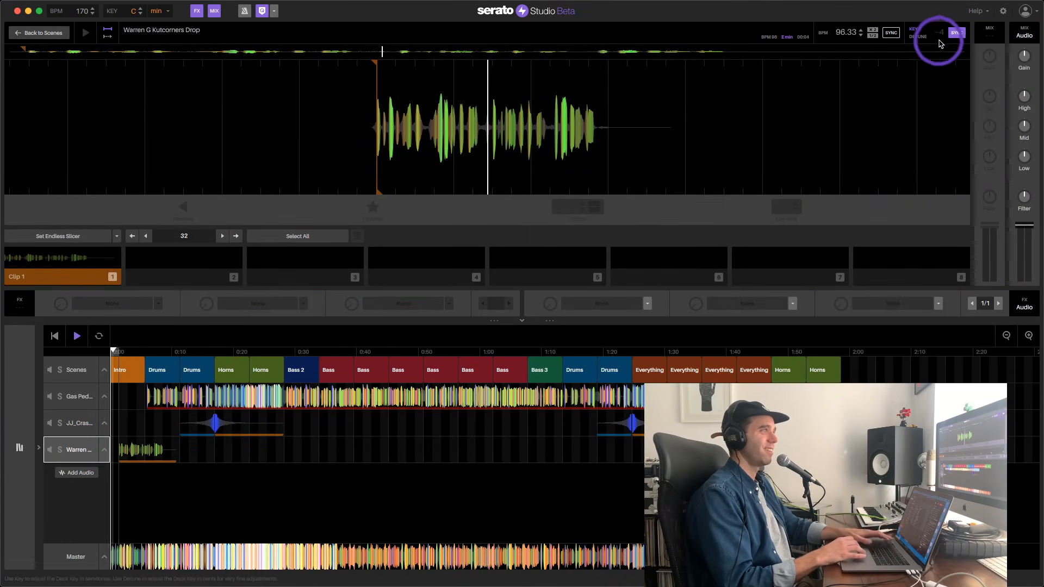
{"action": "left_click", "coordinate": [941, 42]}
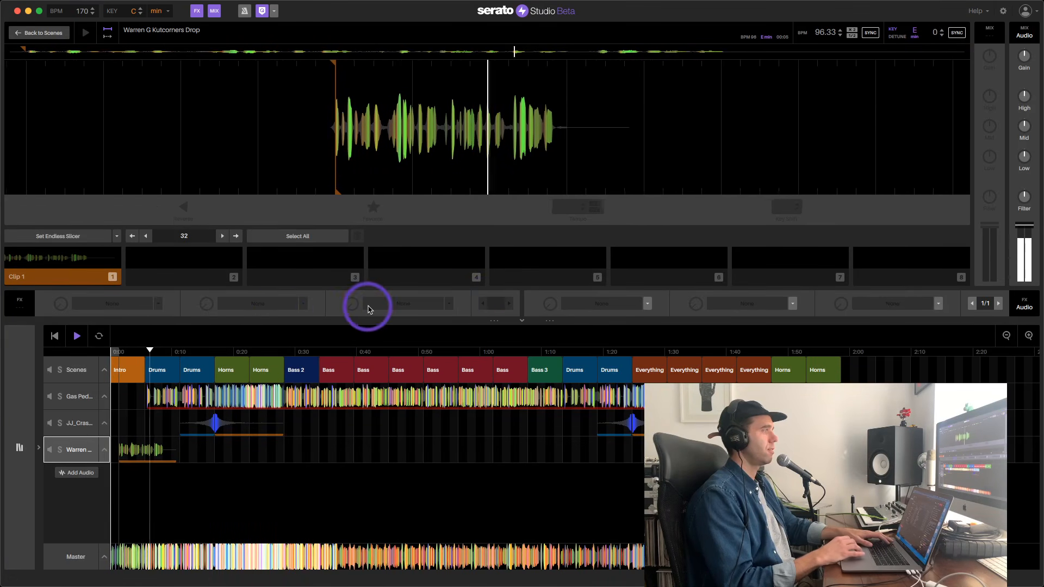
{"action": "key", "text": "space"}
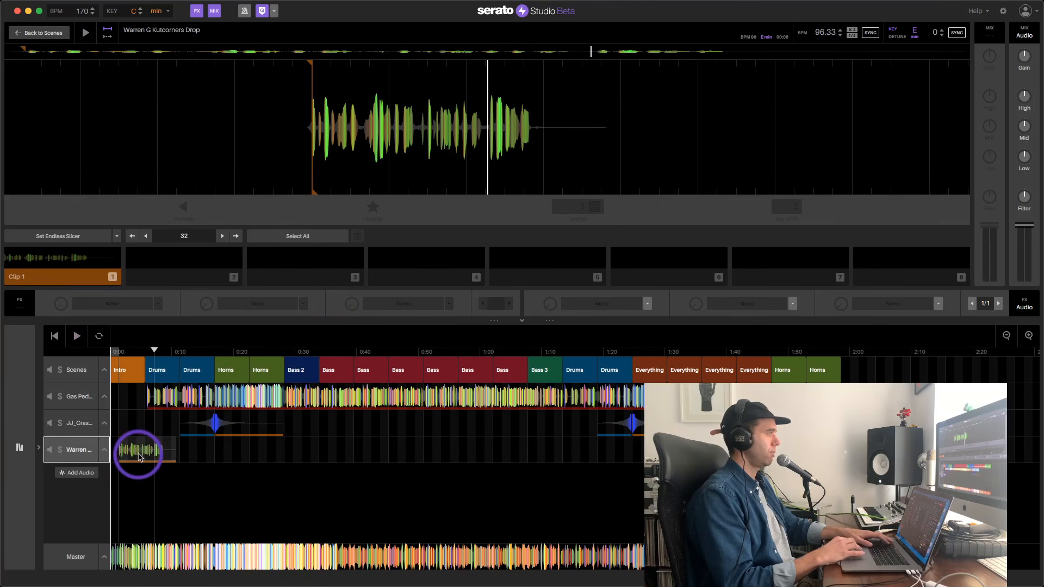
- Move the drop clip to the start of the song and trim Clip 1's start to about the last third of the sample, auditioning it
{"action": "left_click_drag", "start_coordinate": [132, 449], "coordinate": [124, 454]}
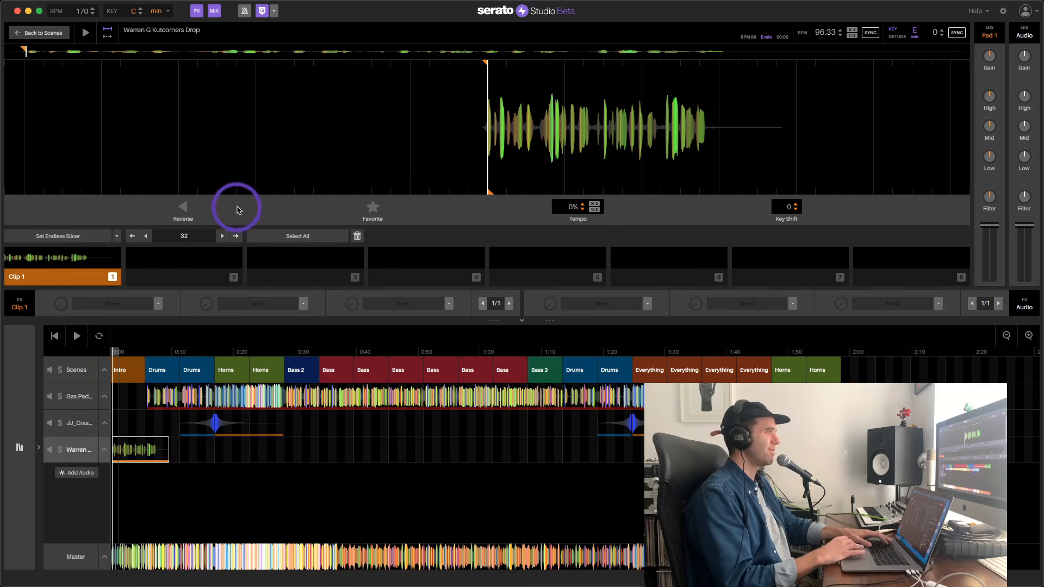
{"action": "left_click", "coordinate": [116, 236]}
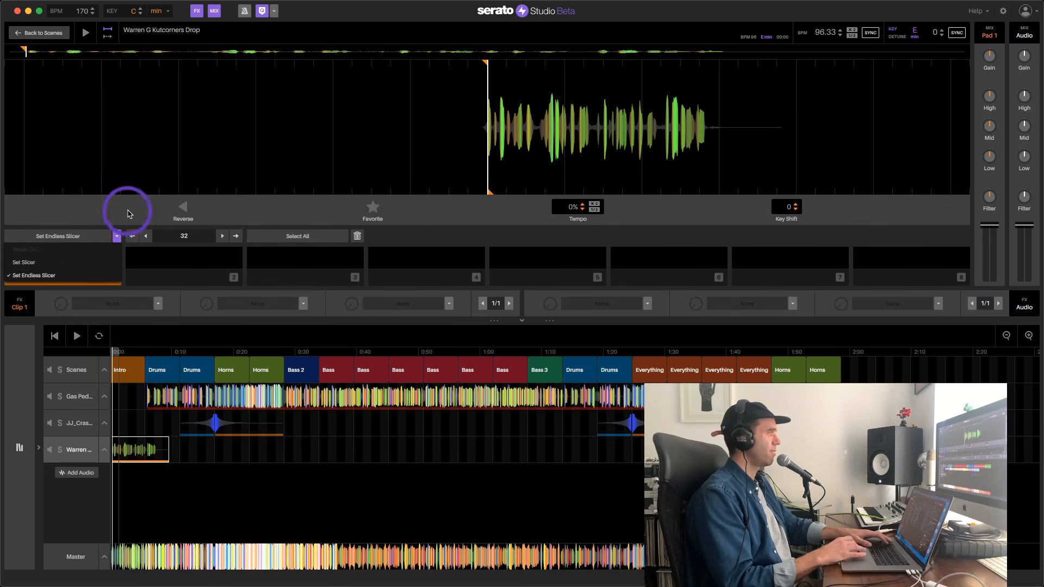
{"action": "left_click", "coordinate": [128, 191]}
{"action": "left_click_drag", "start_coordinate": [487, 63], "coordinate": [601, 77]}
{"action": "left_click", "coordinate": [62, 272]}
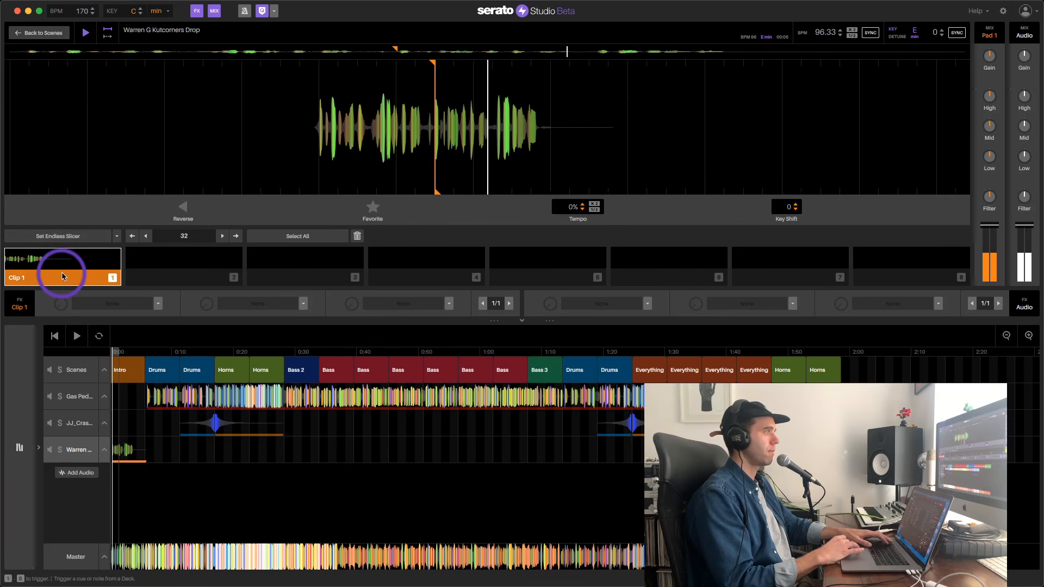
{"action": "left_click_drag", "start_coordinate": [419, 63], "coordinate": [357, 68]}
{"action": "left_click", "coordinate": [80, 269]}
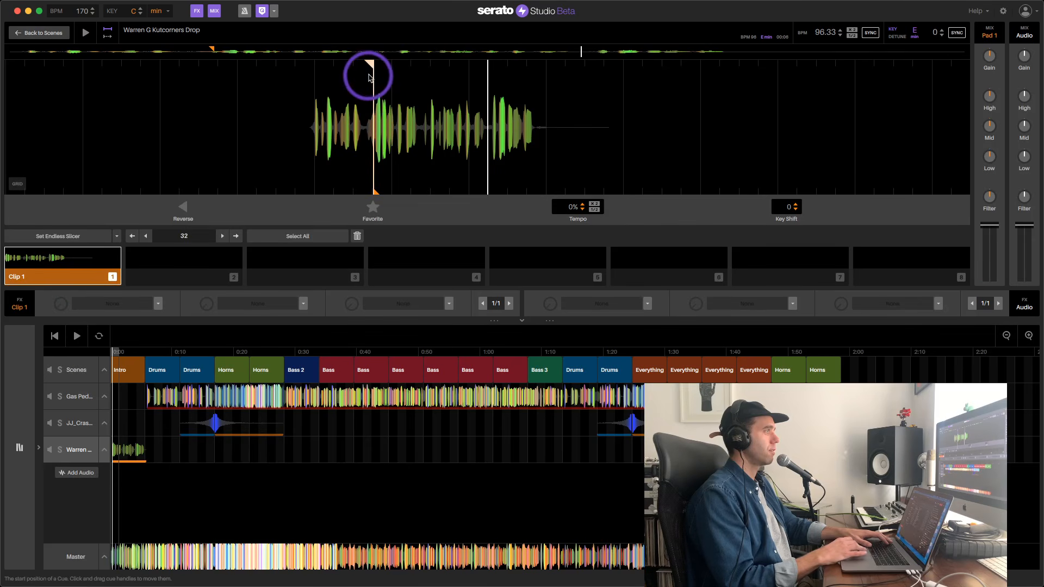
{"action": "left_click_drag", "start_coordinate": [370, 66], "coordinate": [462, 65]}
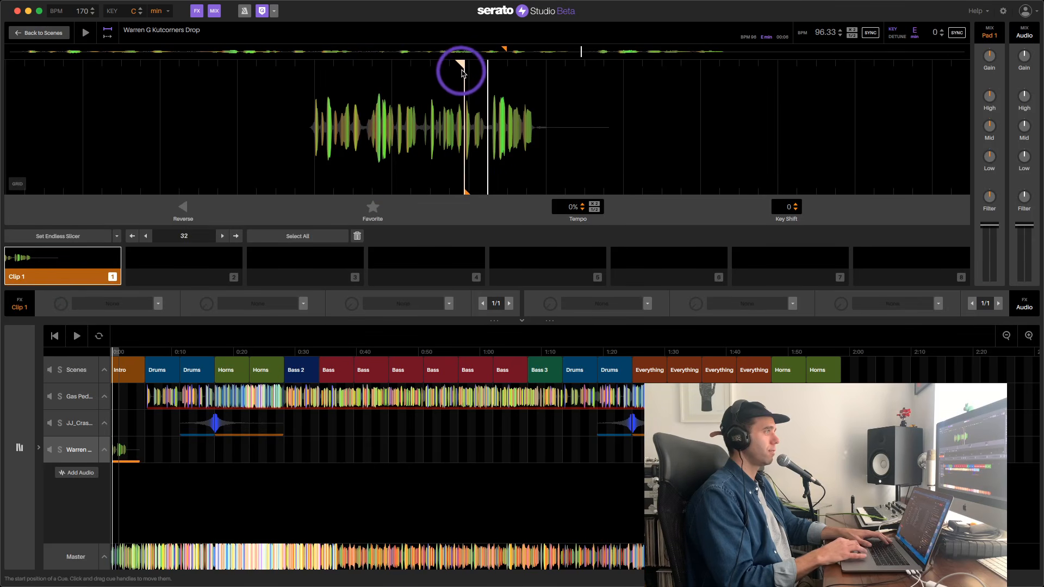
{"action": "left_click", "coordinate": [47, 278]}
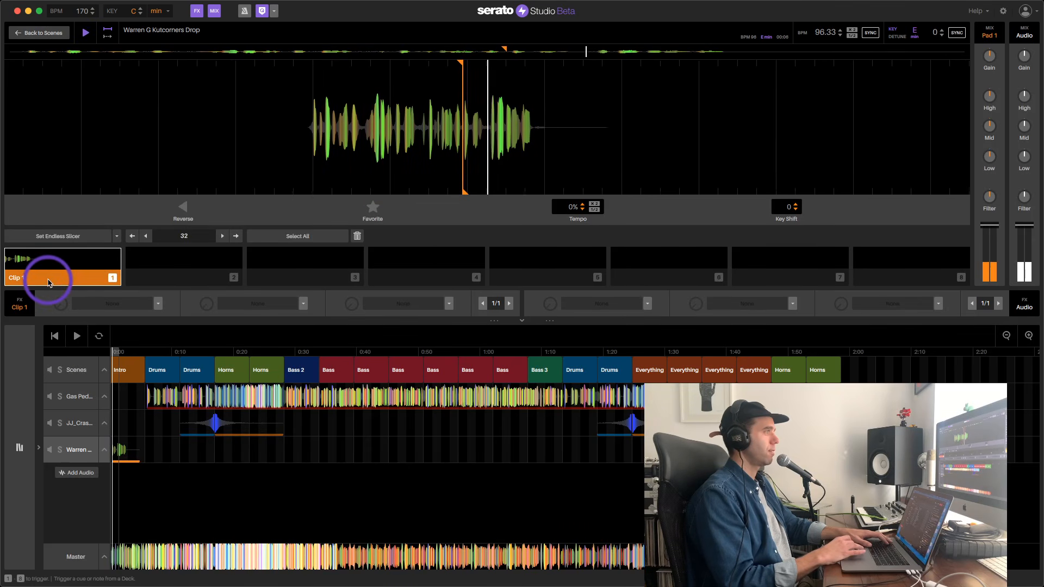
- Move the trimmed drop clip later within the Intro, add the Echo effect to its audio track and audition Clip 1
{"action": "left_click", "coordinate": [121, 450]}
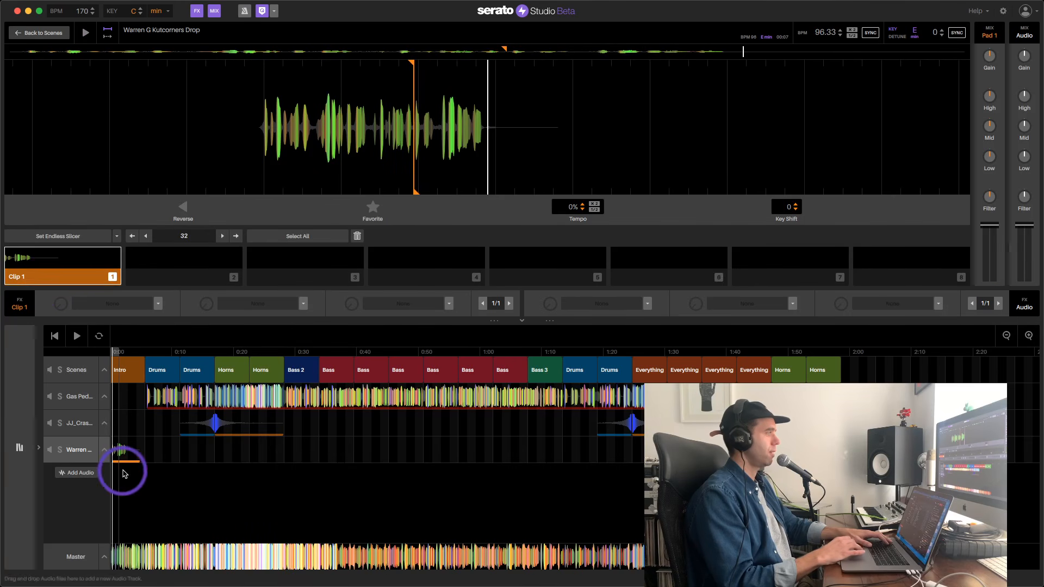
{"action": "left_click_drag", "start_coordinate": [120, 450], "coordinate": [137, 450]}
{"action": "left_click", "coordinate": [647, 302]}
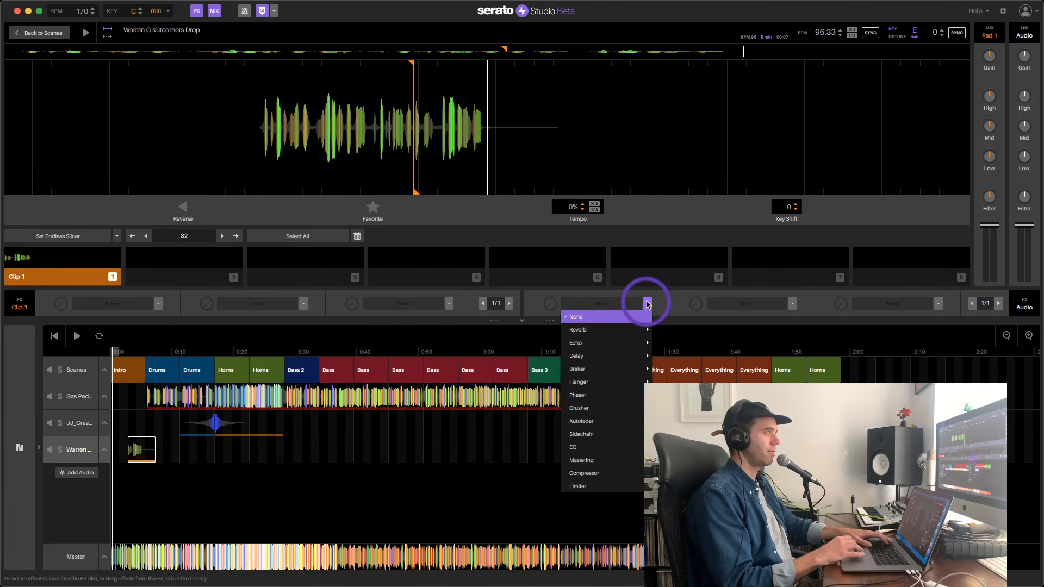
{"action": "mouse_move", "coordinate": [637, 333]}
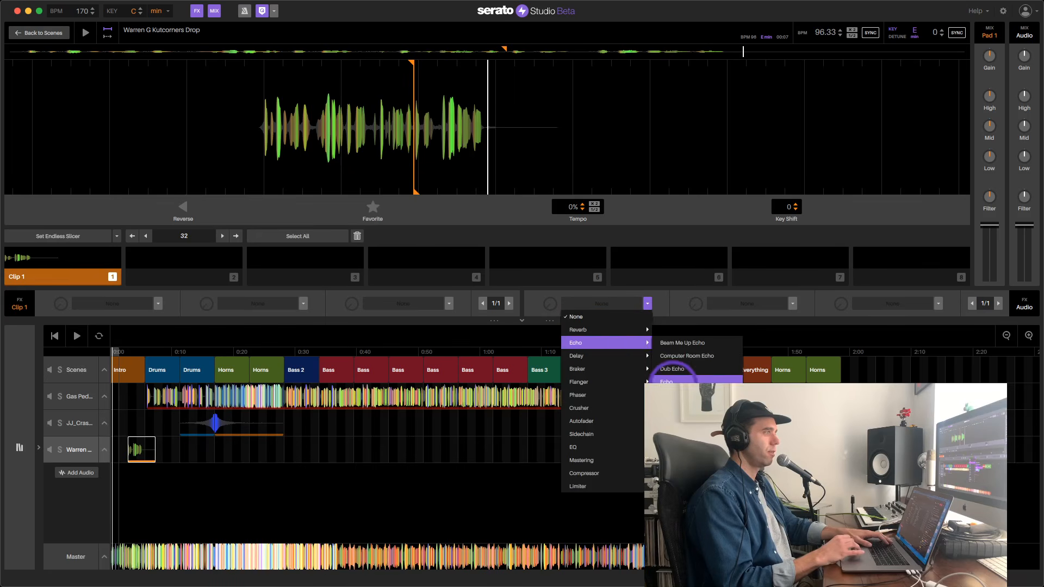
{"action": "left_click", "coordinate": [673, 367]}
{"action": "left_click", "coordinate": [83, 271]}
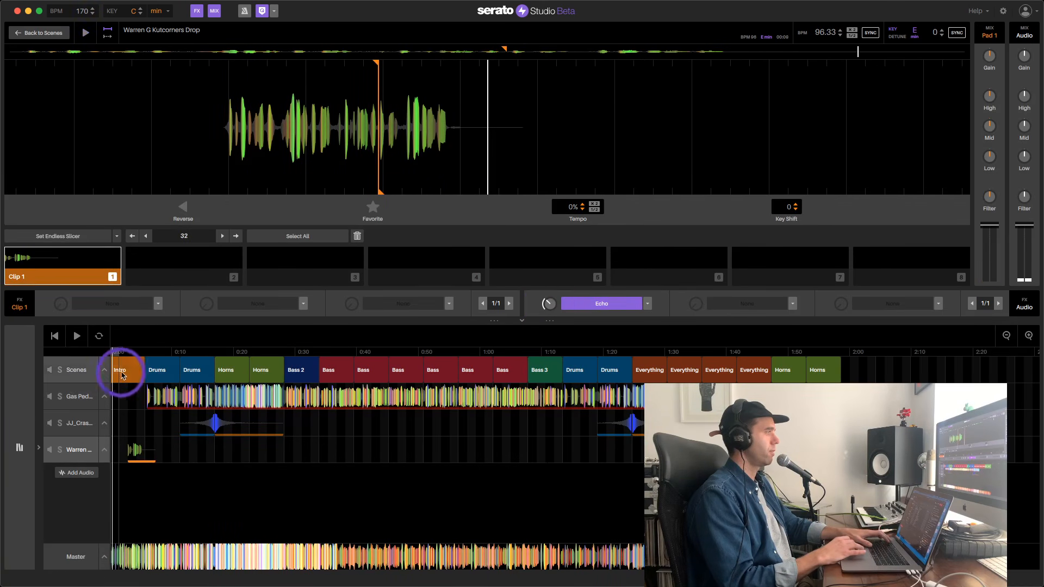
- Play the song from the Intro into the Drums scene to check the echoed drop, and view the whole arrangement
{"action": "left_click", "coordinate": [123, 371]}
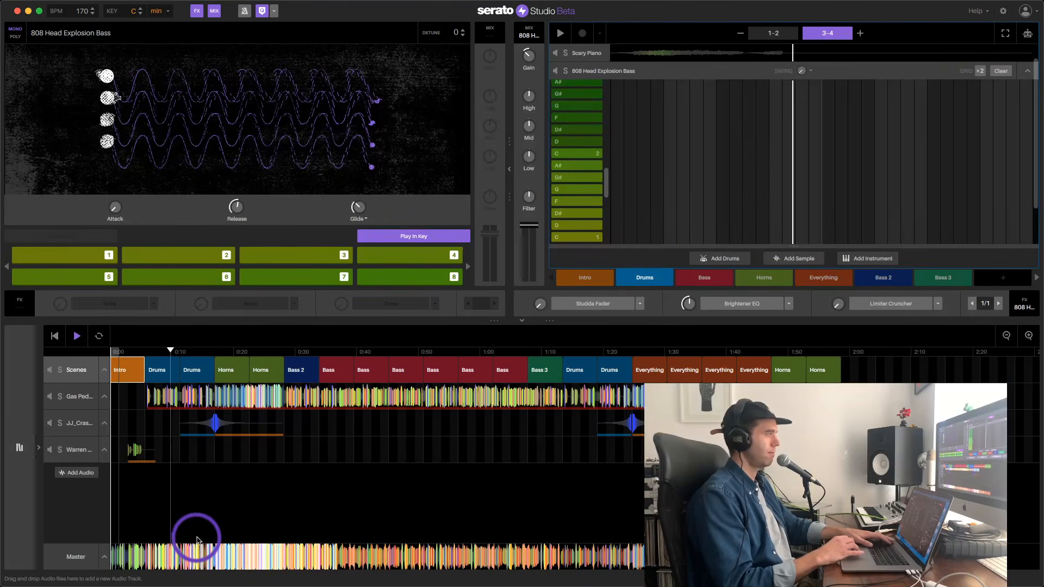
{"action": "key", "text": "space"}
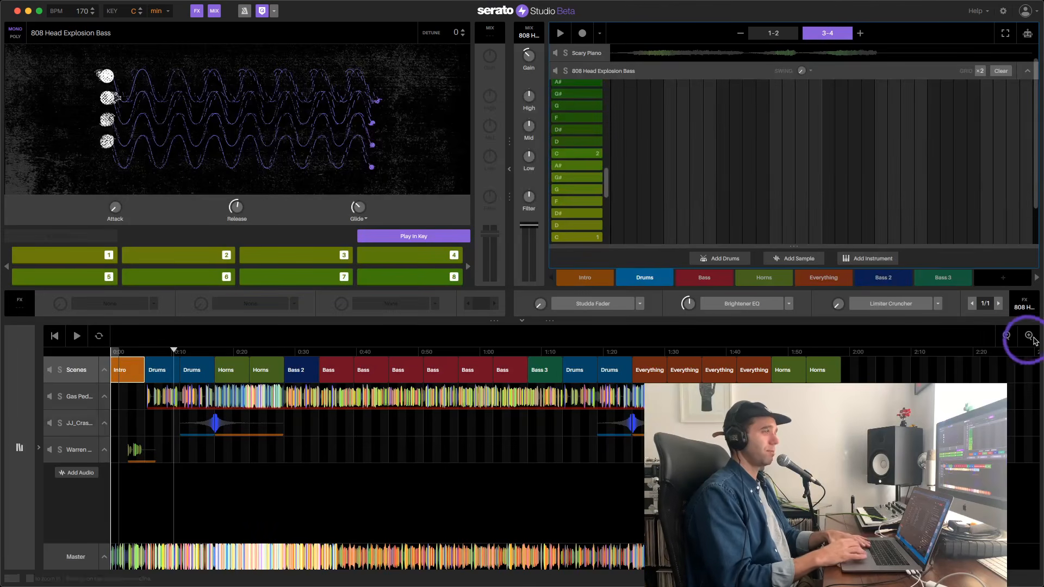
{"action": "left_click", "coordinate": [1006, 335]}
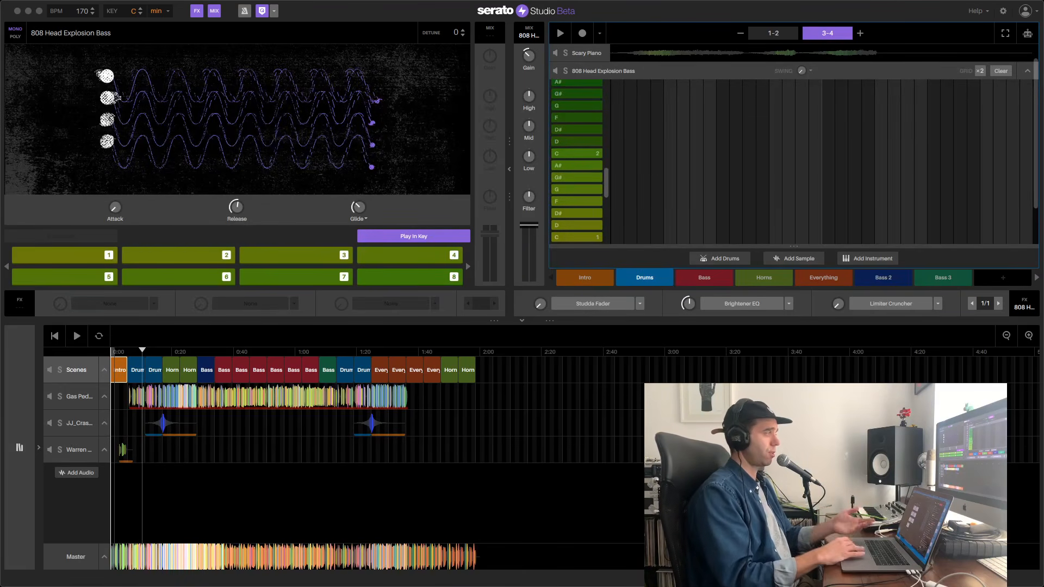
- Browse the Fool's Gold pack under All Serato Packs in the Audio Samples library and select Cowboy Loop
{"action": "left_click", "coordinate": [21, 461]}
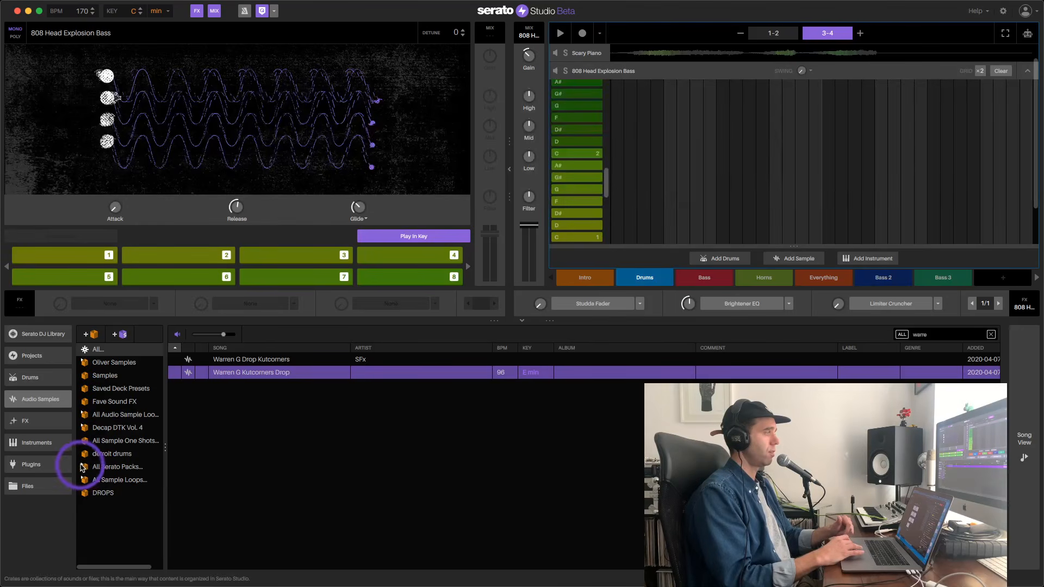
{"action": "left_click", "coordinate": [83, 466]}
{"action": "left_click", "coordinate": [84, 467]}
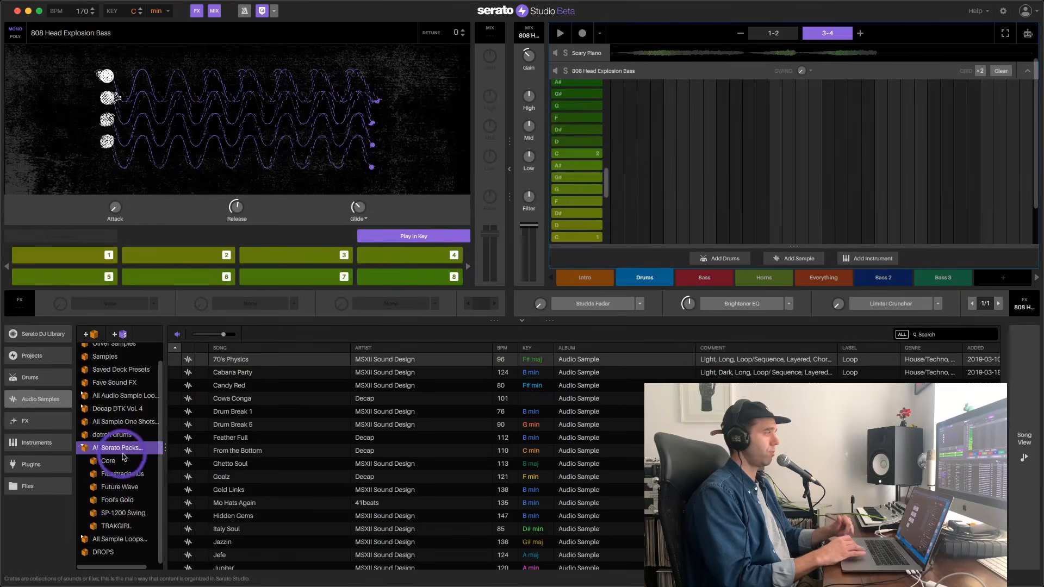
{"action": "left_click", "coordinate": [122, 499]}
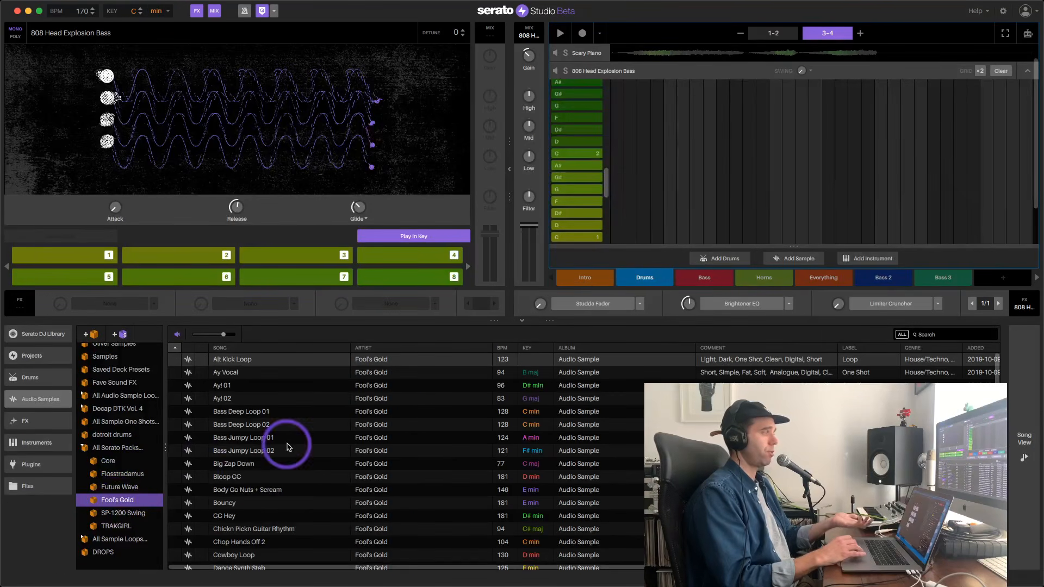
{"action": "scroll", "coordinate": [269, 489], "scroll_direction": "down", "scroll_amount": 4}
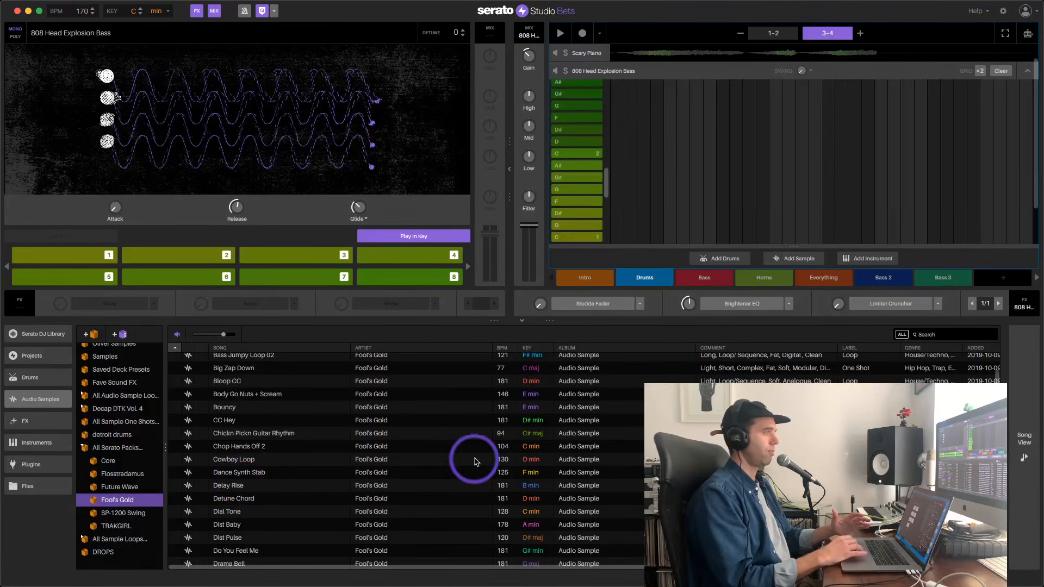
{"action": "left_click", "coordinate": [271, 463]}
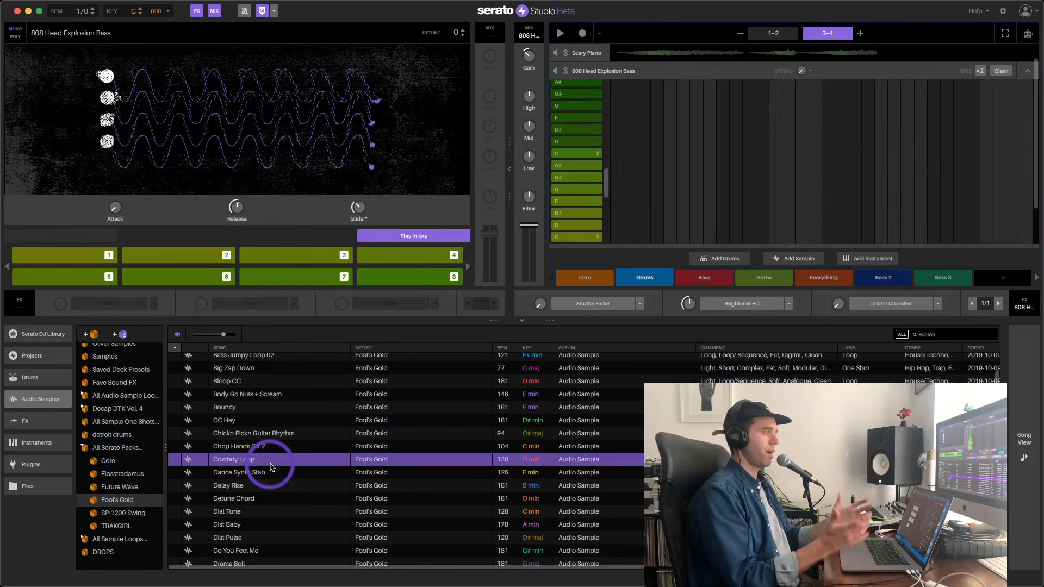
- Examine the Scary Piano track's piano roll in the Intro scene, and collapse it to the track overview
{"action": "key", "text": "Left"}
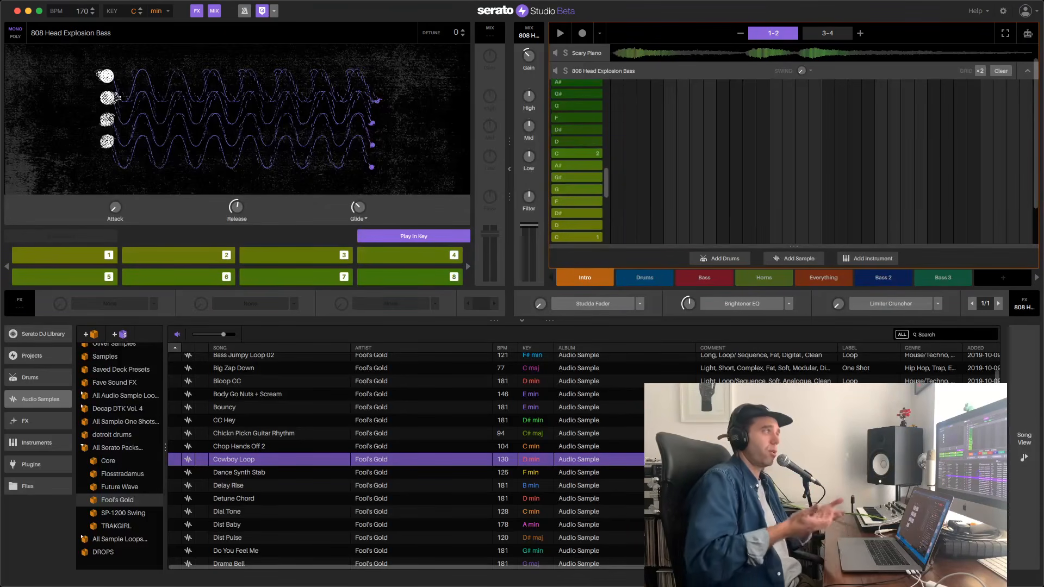
{"action": "left_click", "coordinate": [592, 54]}
{"action": "left_click", "coordinate": [638, 129]}
{"action": "left_click", "coordinate": [635, 153]}
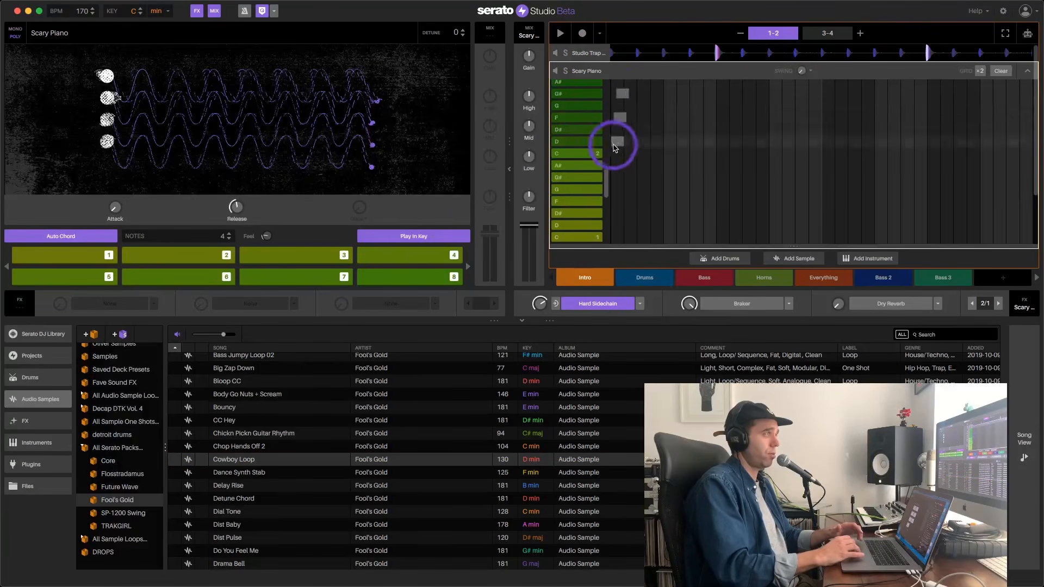
{"action": "left_click", "coordinate": [633, 177]}
{"action": "left_click", "coordinate": [630, 201]}
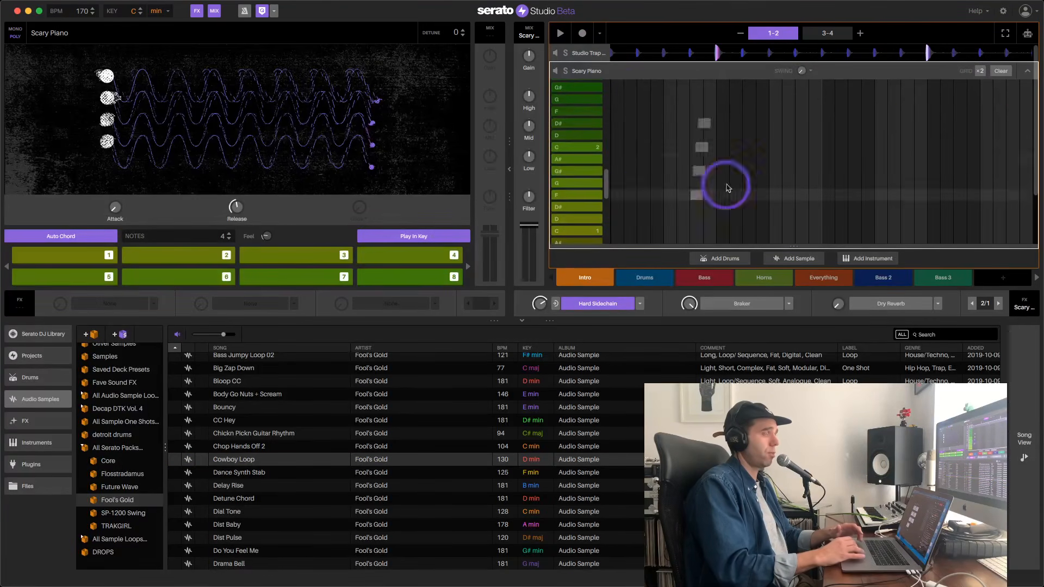
{"action": "left_click", "coordinate": [1000, 71]}
{"action": "left_click", "coordinate": [1026, 72]}
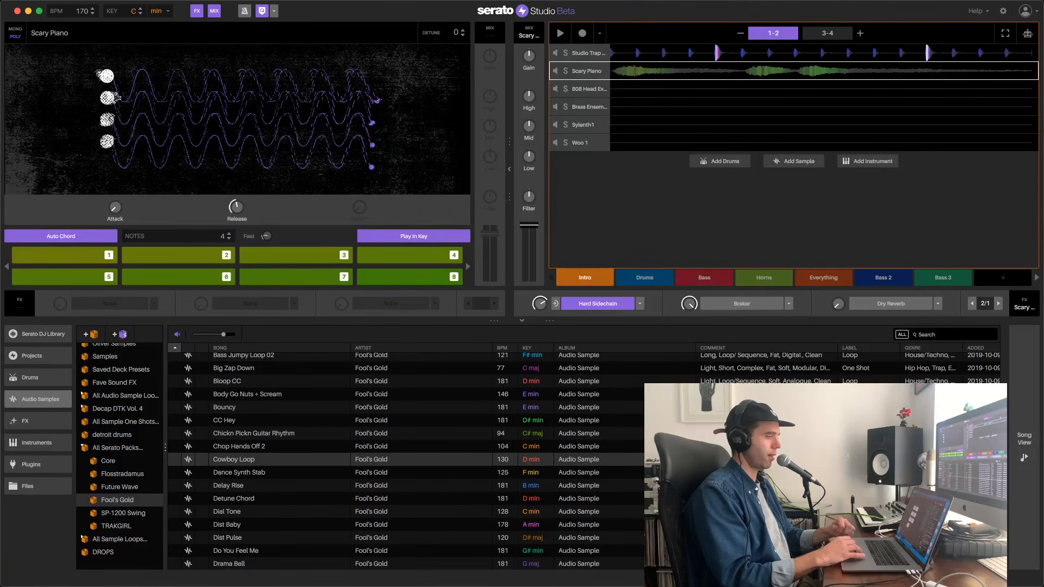
{"action": "key", "text": "super+Tab"}
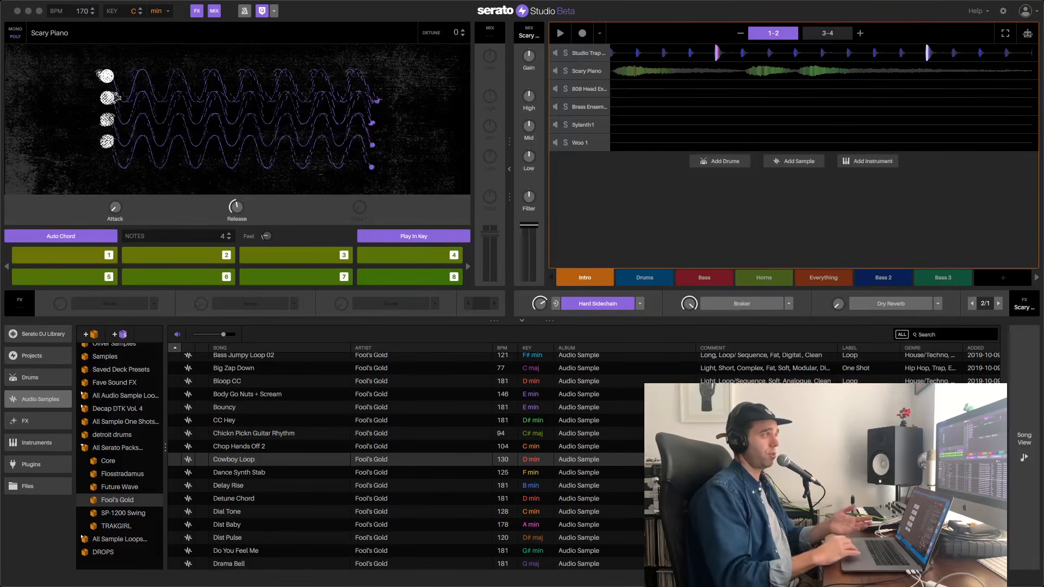
- Expand the Scary Piano track's piano roll in the Intro scene and cut its low EQ to -12.0 dB
{"action": "left_click", "coordinate": [592, 72]}
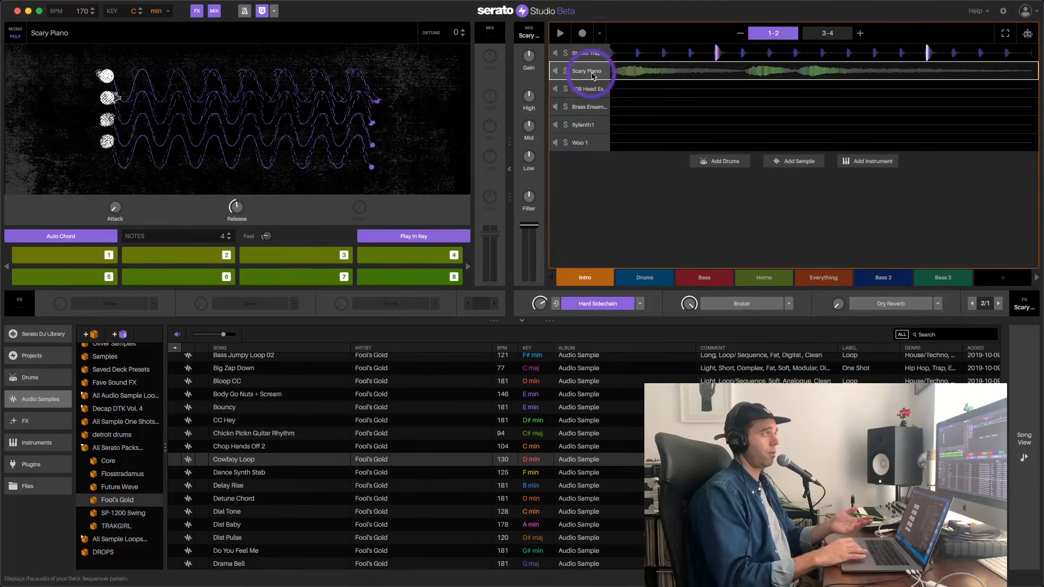
{"action": "left_click", "coordinate": [591, 72]}
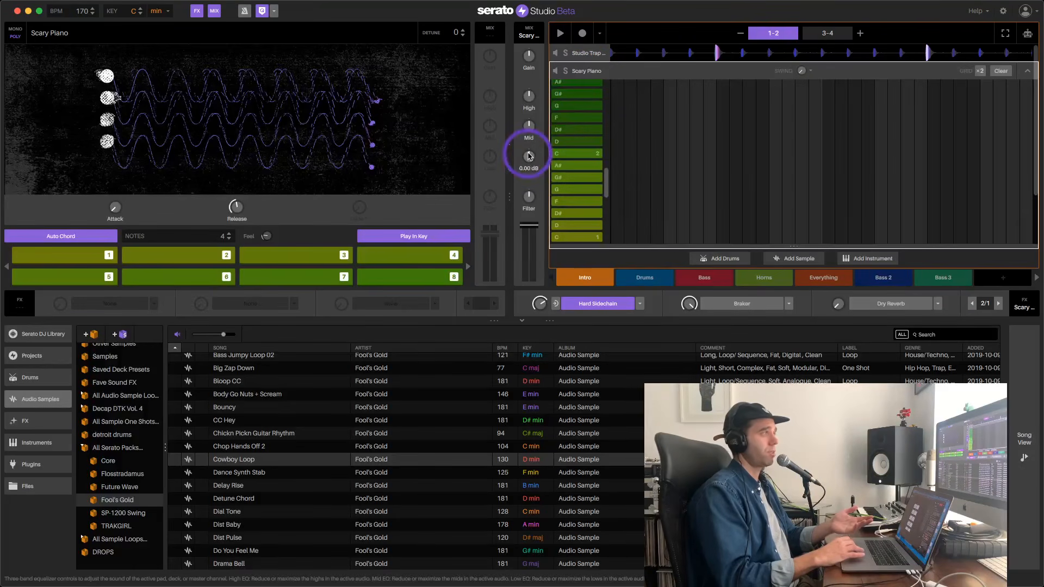
{"action": "left_click_drag", "start_coordinate": [527, 156], "coordinate": [530, 156]}
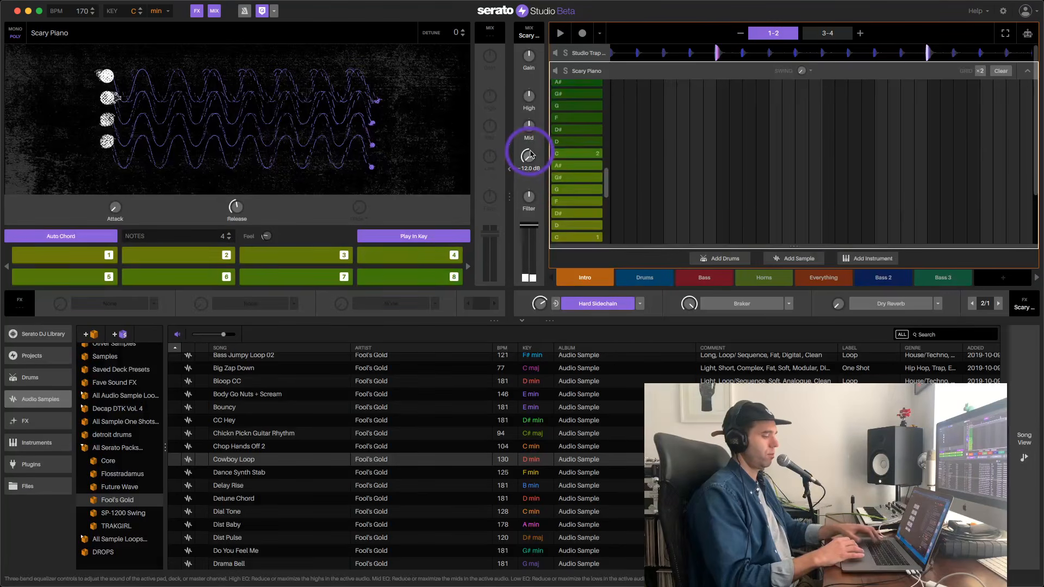
- Shift the Scary Piano pads up one octave and audition the auto chords on pads 4 and 5
{"action": "key", "text": "="}
{"action": "key", "text": "4"}
{"action": "key", "text": "5"}
{"action": "key", "text": "4"}
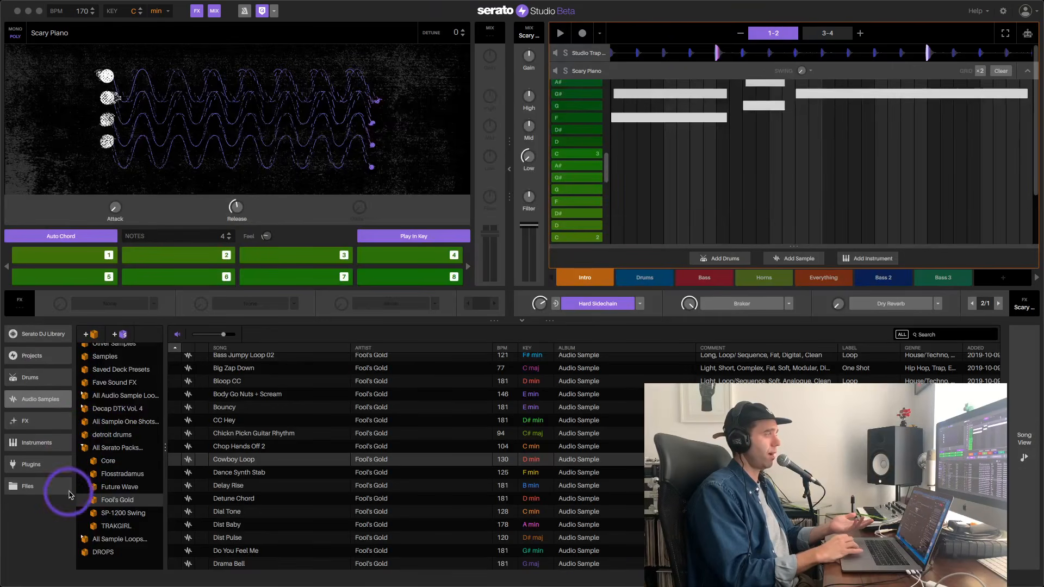
- Browse the demo projects in the Projects library, viewing the Flosstradamus, TRAKGIRL, Fool's Gold and SP-1200 Swing packs
{"action": "left_click", "coordinate": [36, 357]}
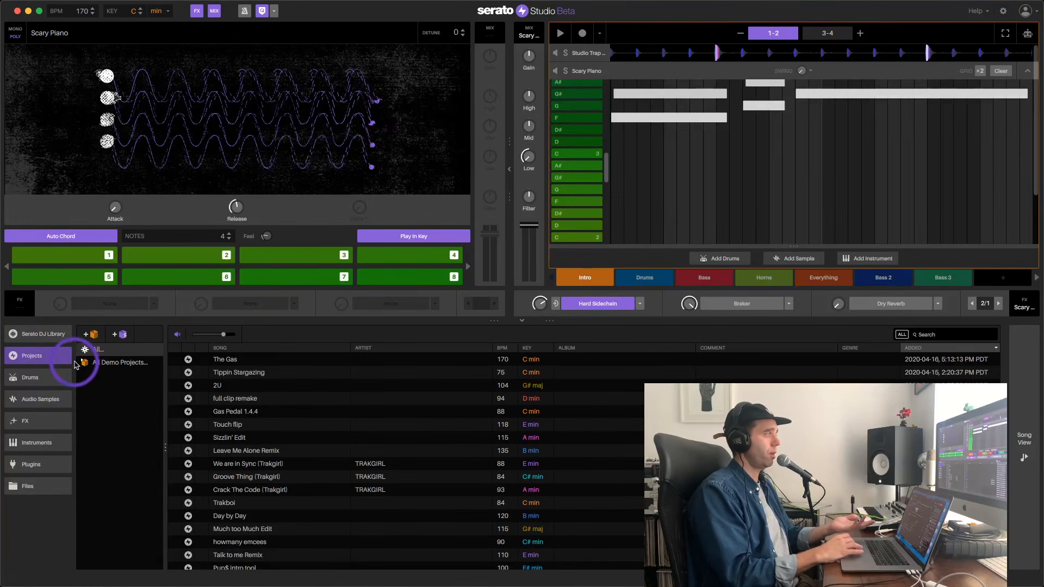
{"action": "left_click", "coordinate": [84, 364]}
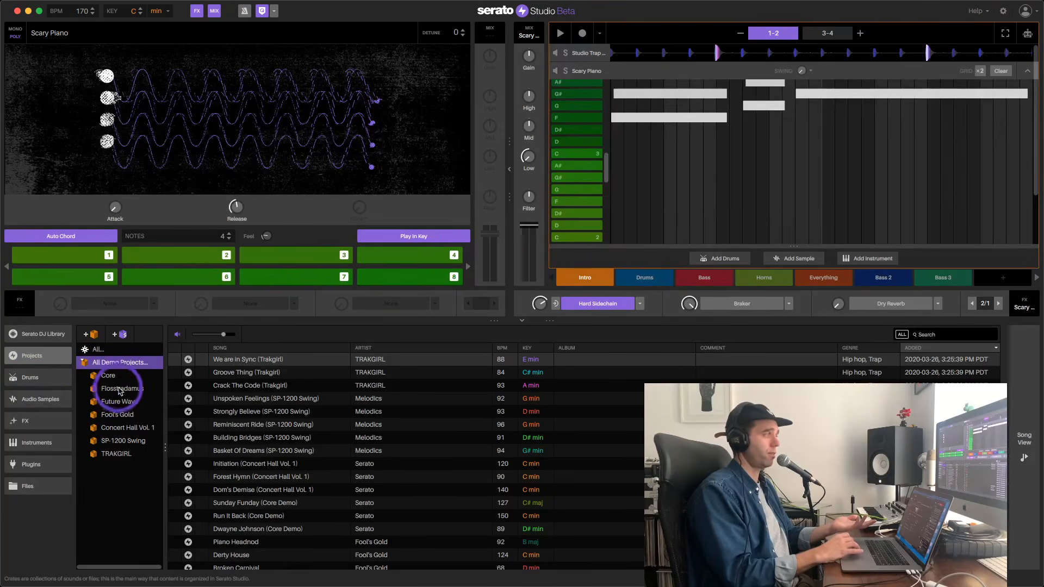
{"action": "left_click", "coordinate": [119, 390]}
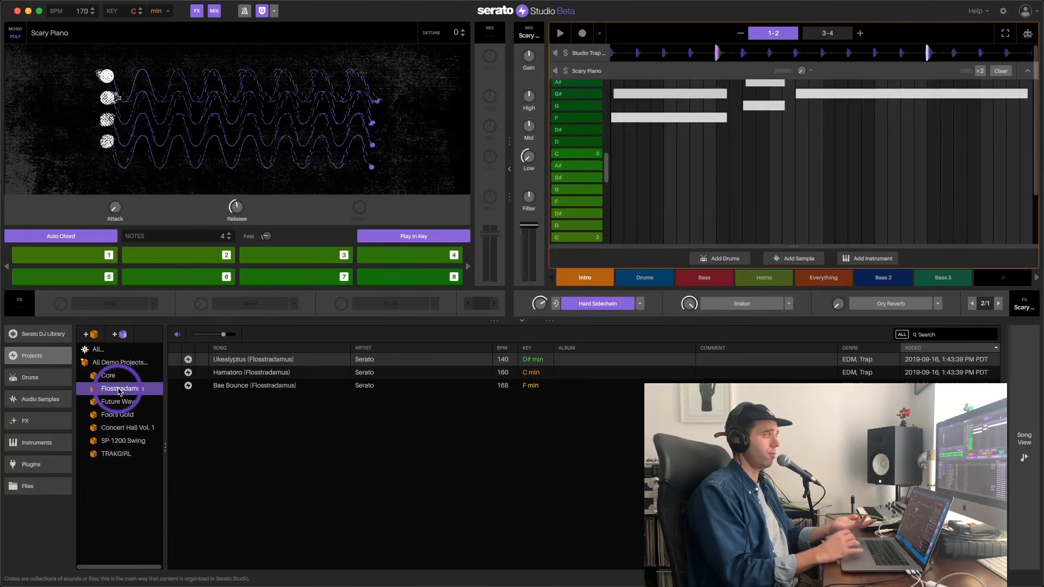
{"action": "left_click", "coordinate": [114, 454]}
{"action": "left_click", "coordinate": [120, 415]}
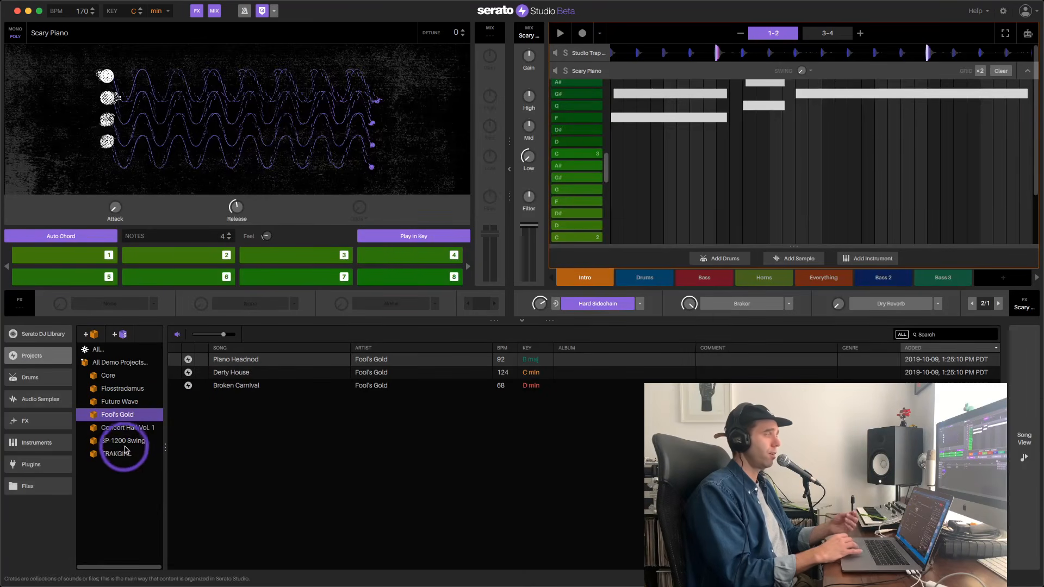
{"action": "left_click", "coordinate": [122, 441]}
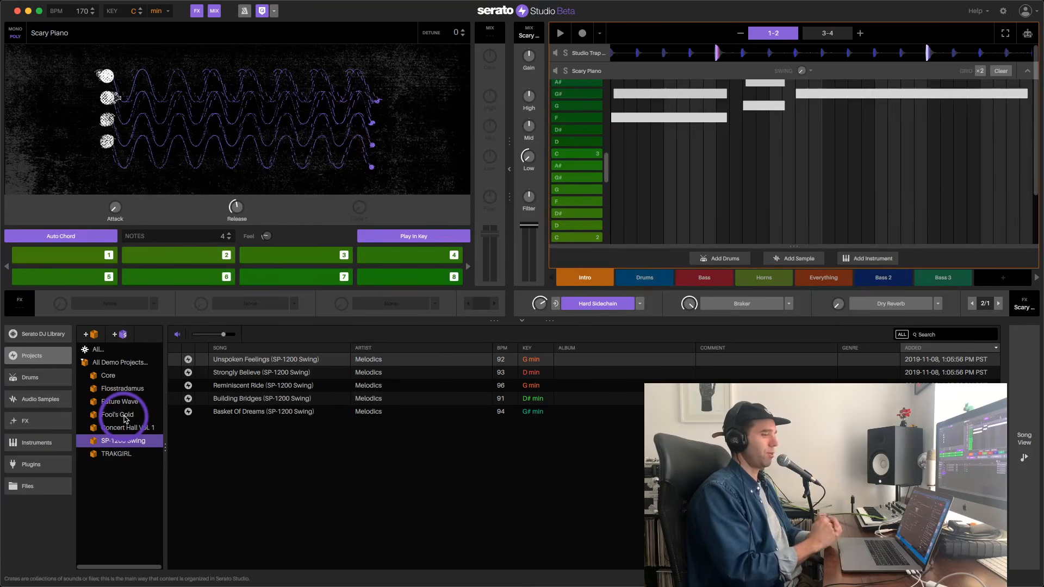
- Play the song arrangement from the start and lower the Master channel's gain to about -0.93 dB
{"action": "left_click", "coordinate": [1023, 438]}
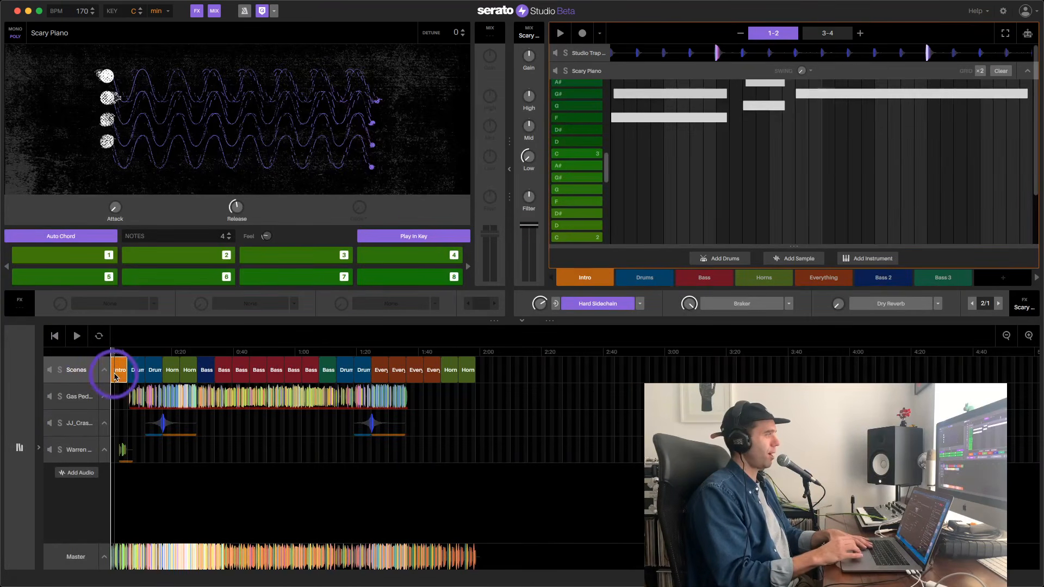
{"action": "left_click", "coordinate": [77, 336]}
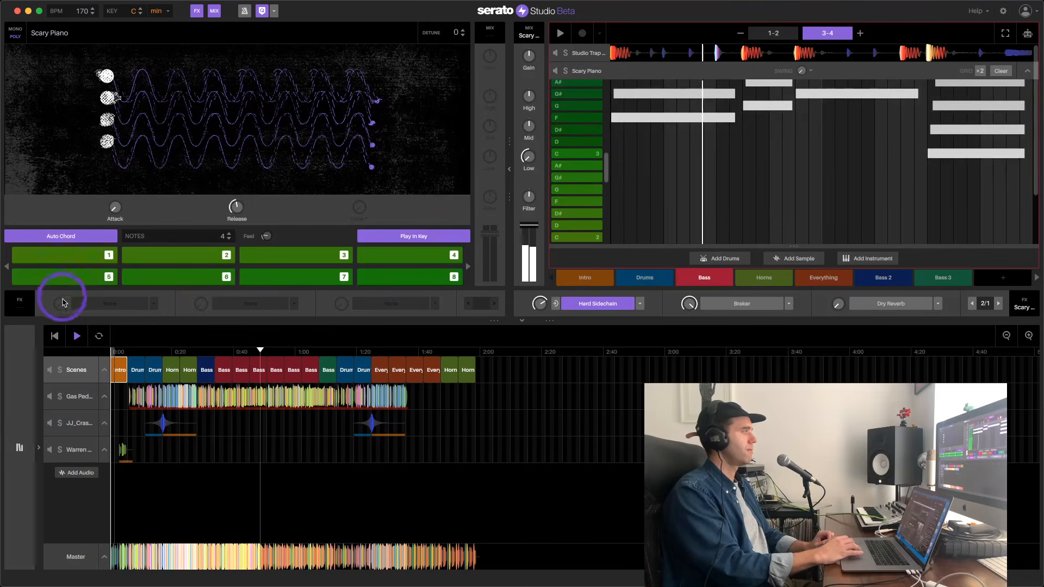
{"action": "left_click", "coordinate": [76, 555]}
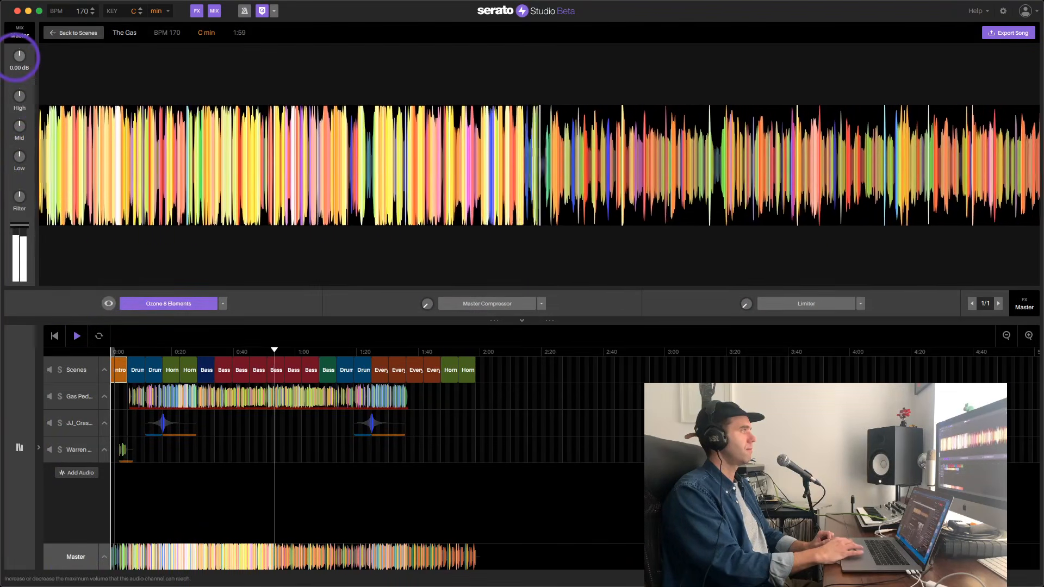
{"action": "left_click_drag", "start_coordinate": [17, 57], "coordinate": [17, 60]}
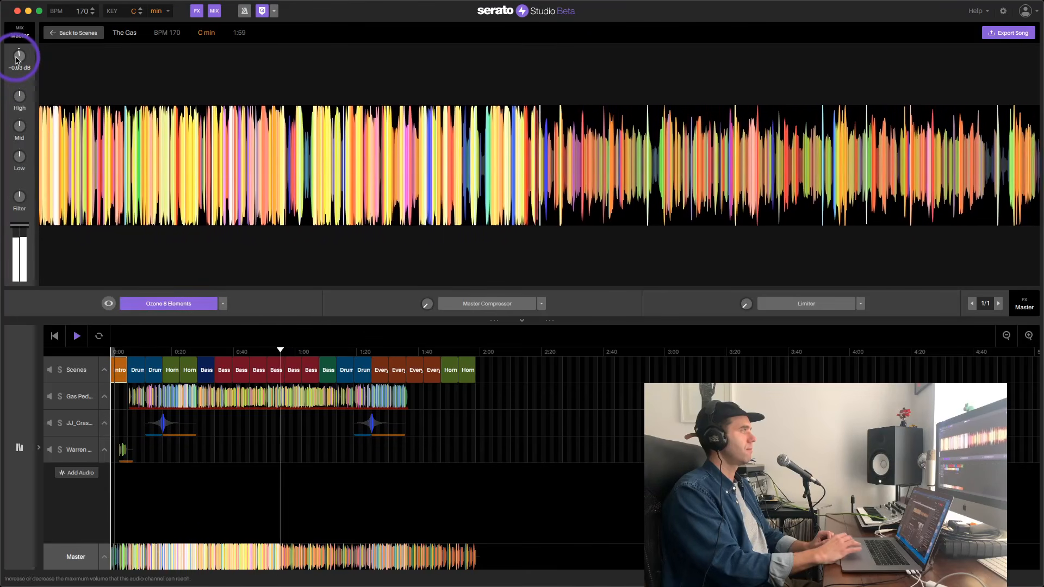